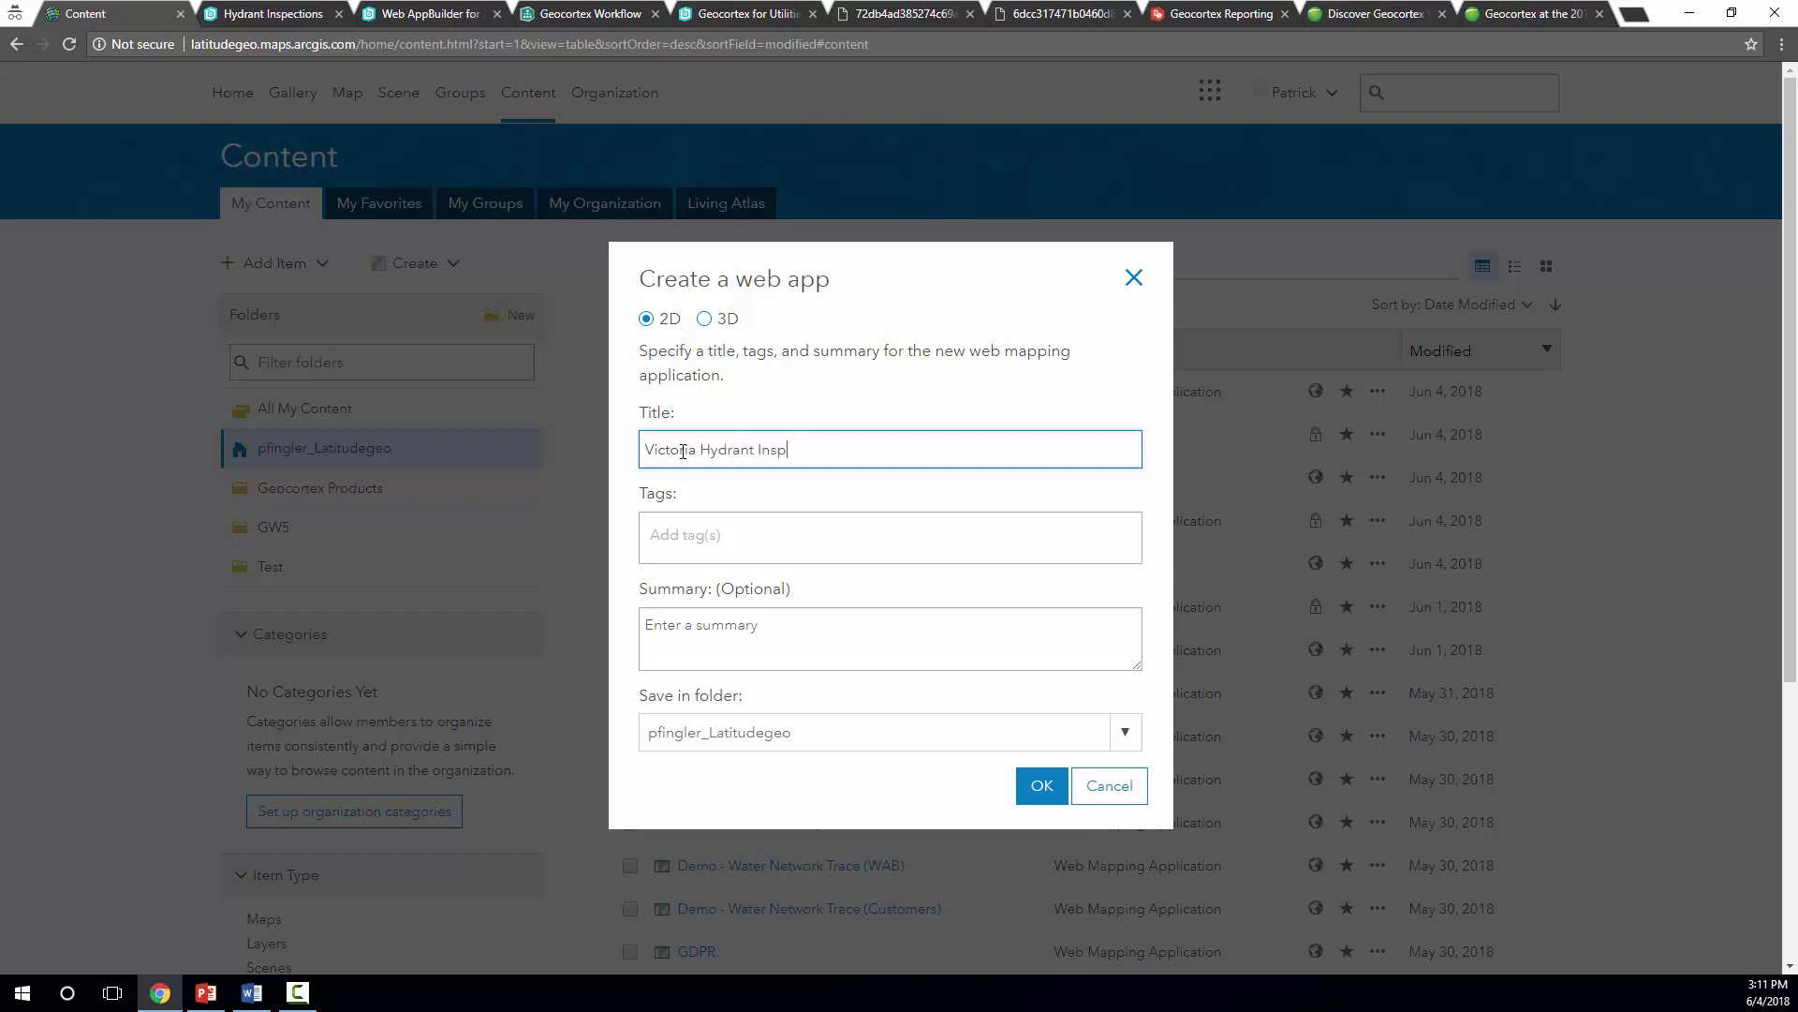
Add the tag 'Hydrants' and create the Victoria Hydrant Inspections web app
key(Tab)
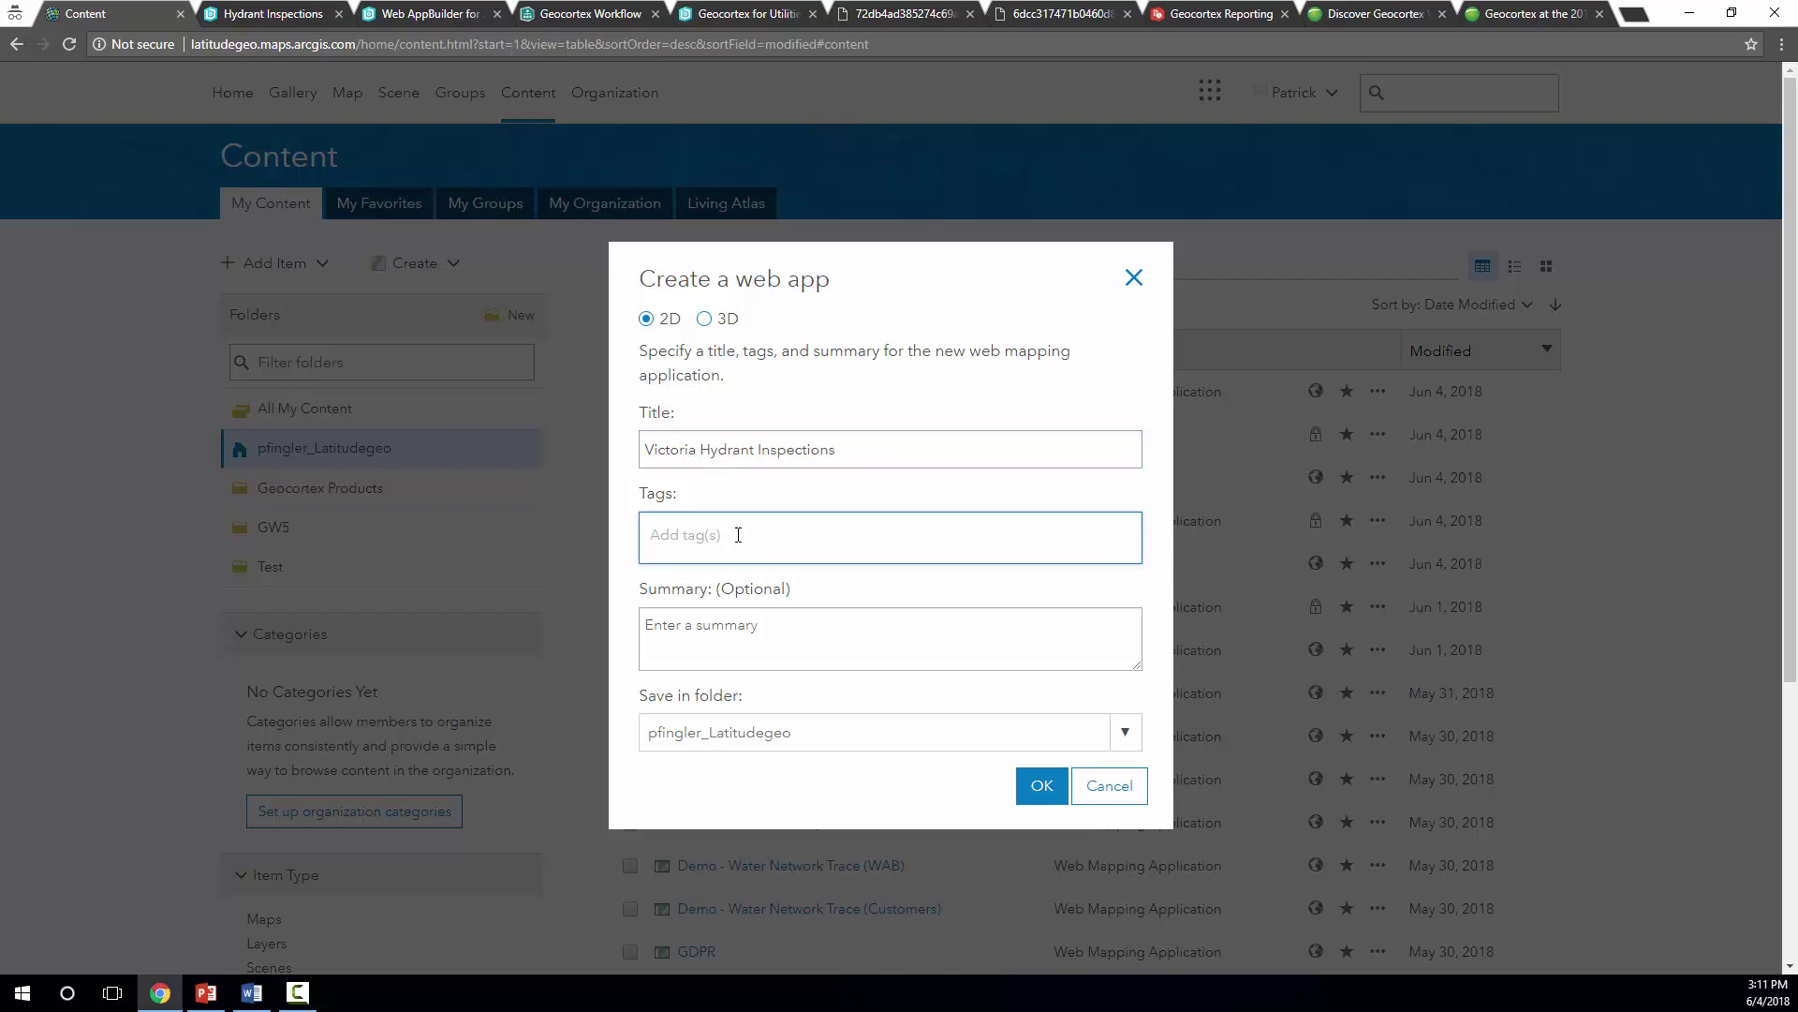
text(Hydrants)
key(Return)
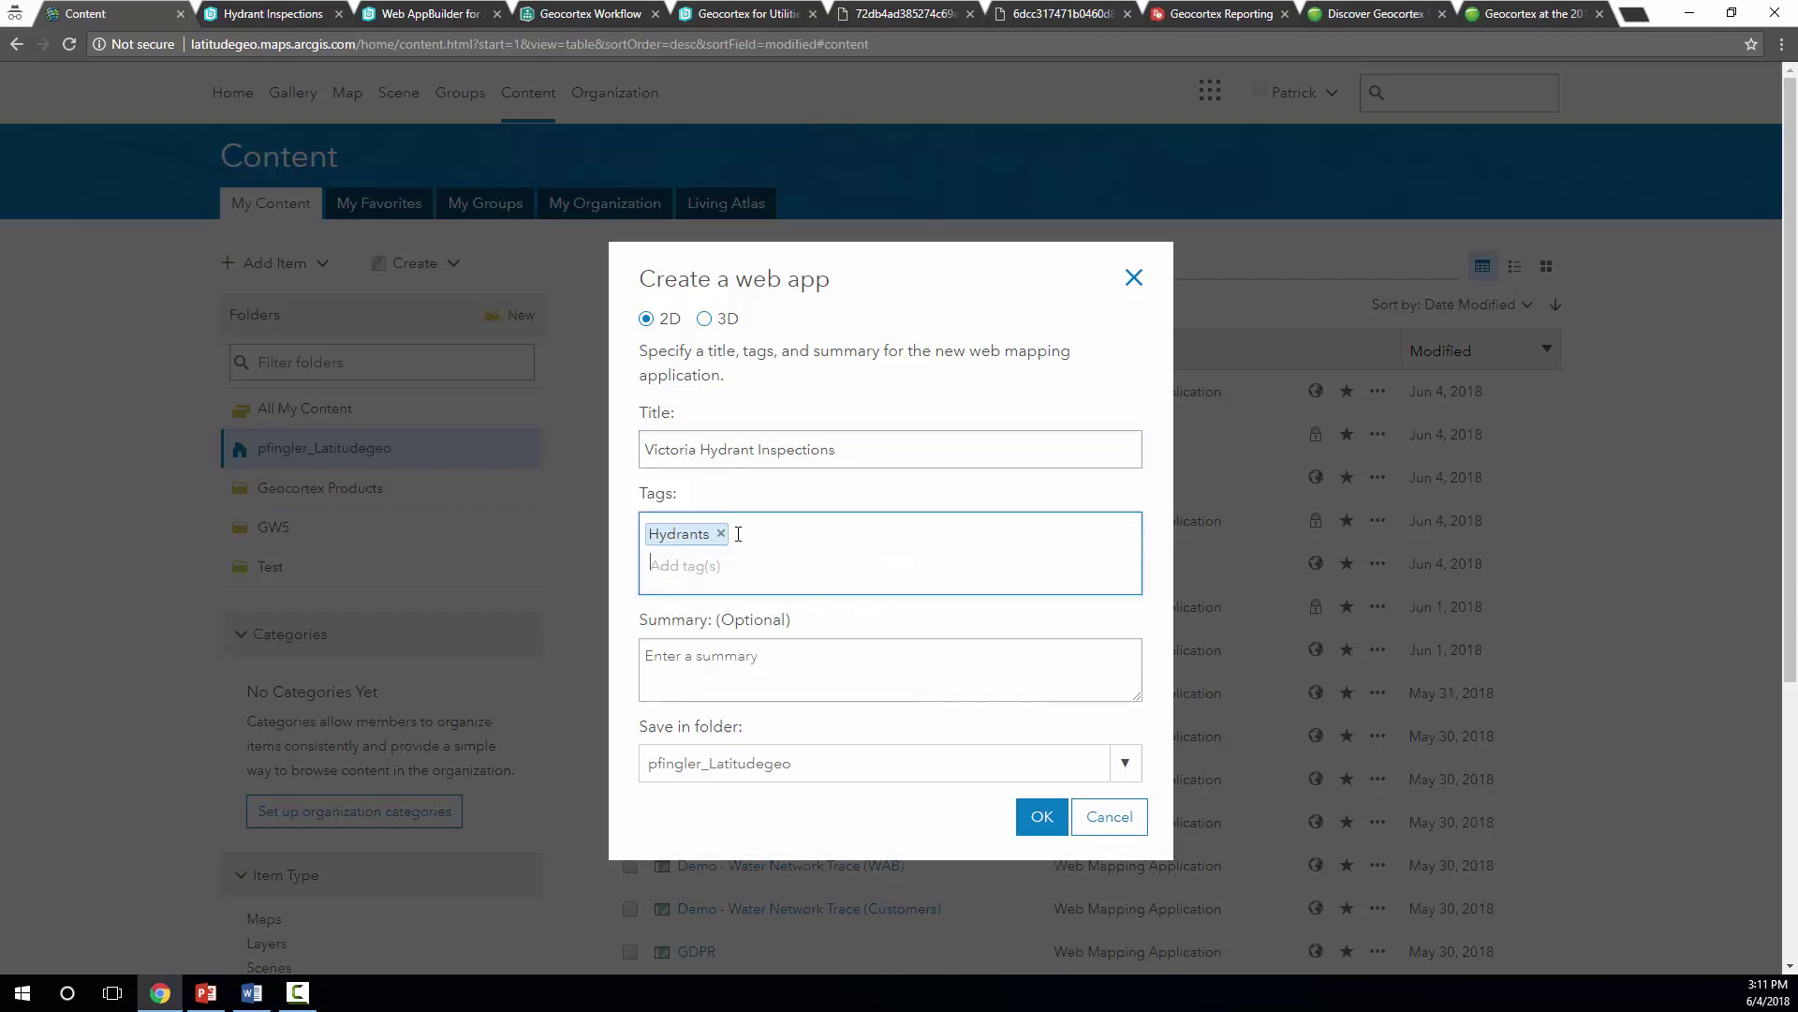
click(1036, 816)
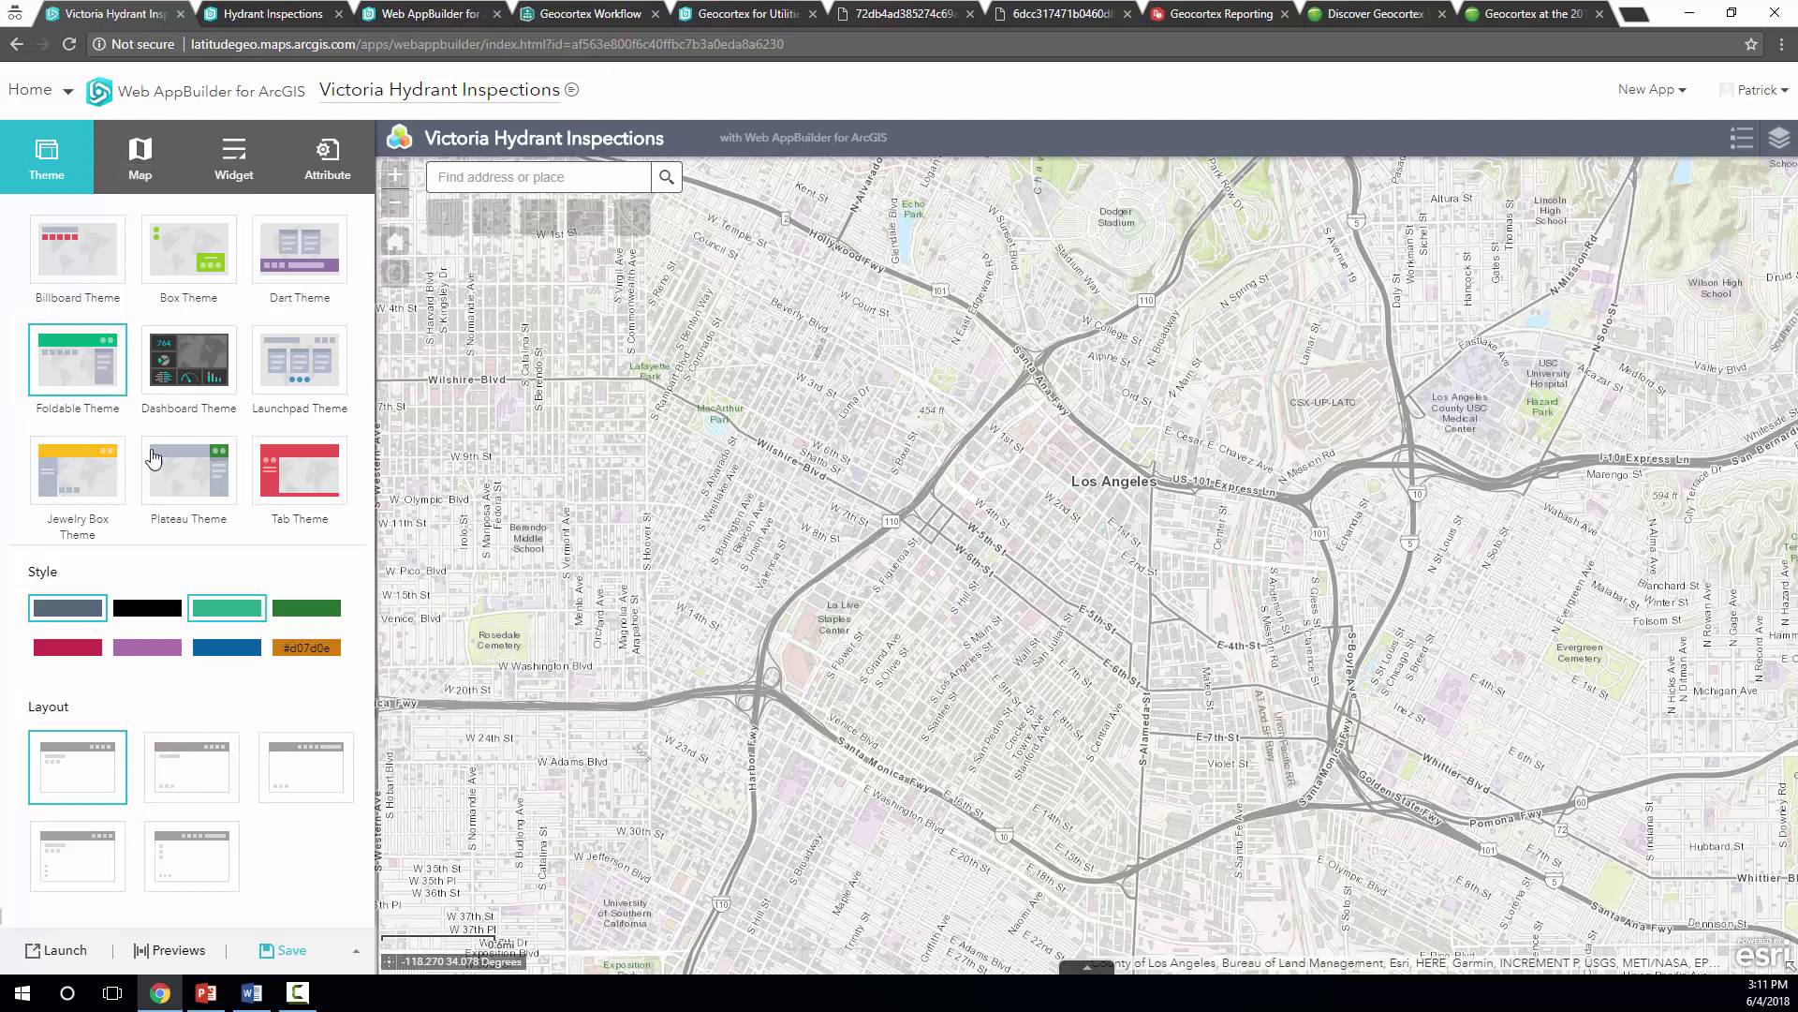
Choose the Victoria Hydrants web map from My Content as the app's map
click(134, 162)
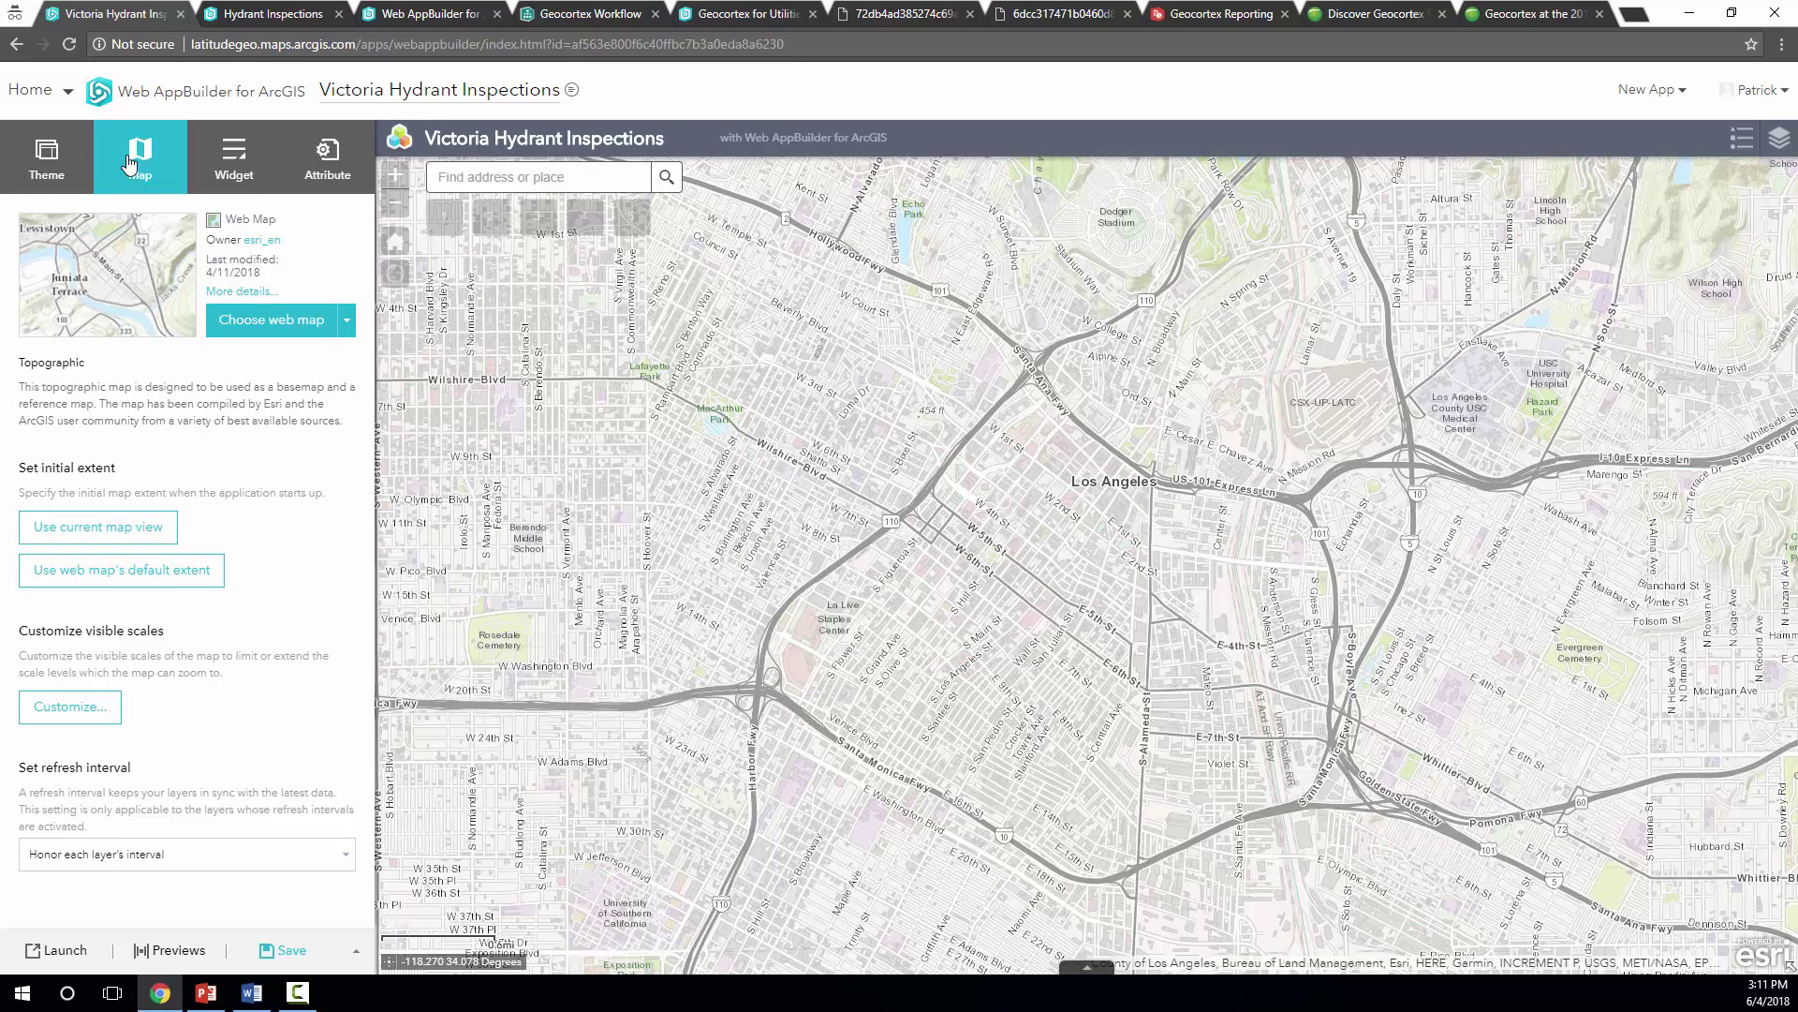
click(283, 319)
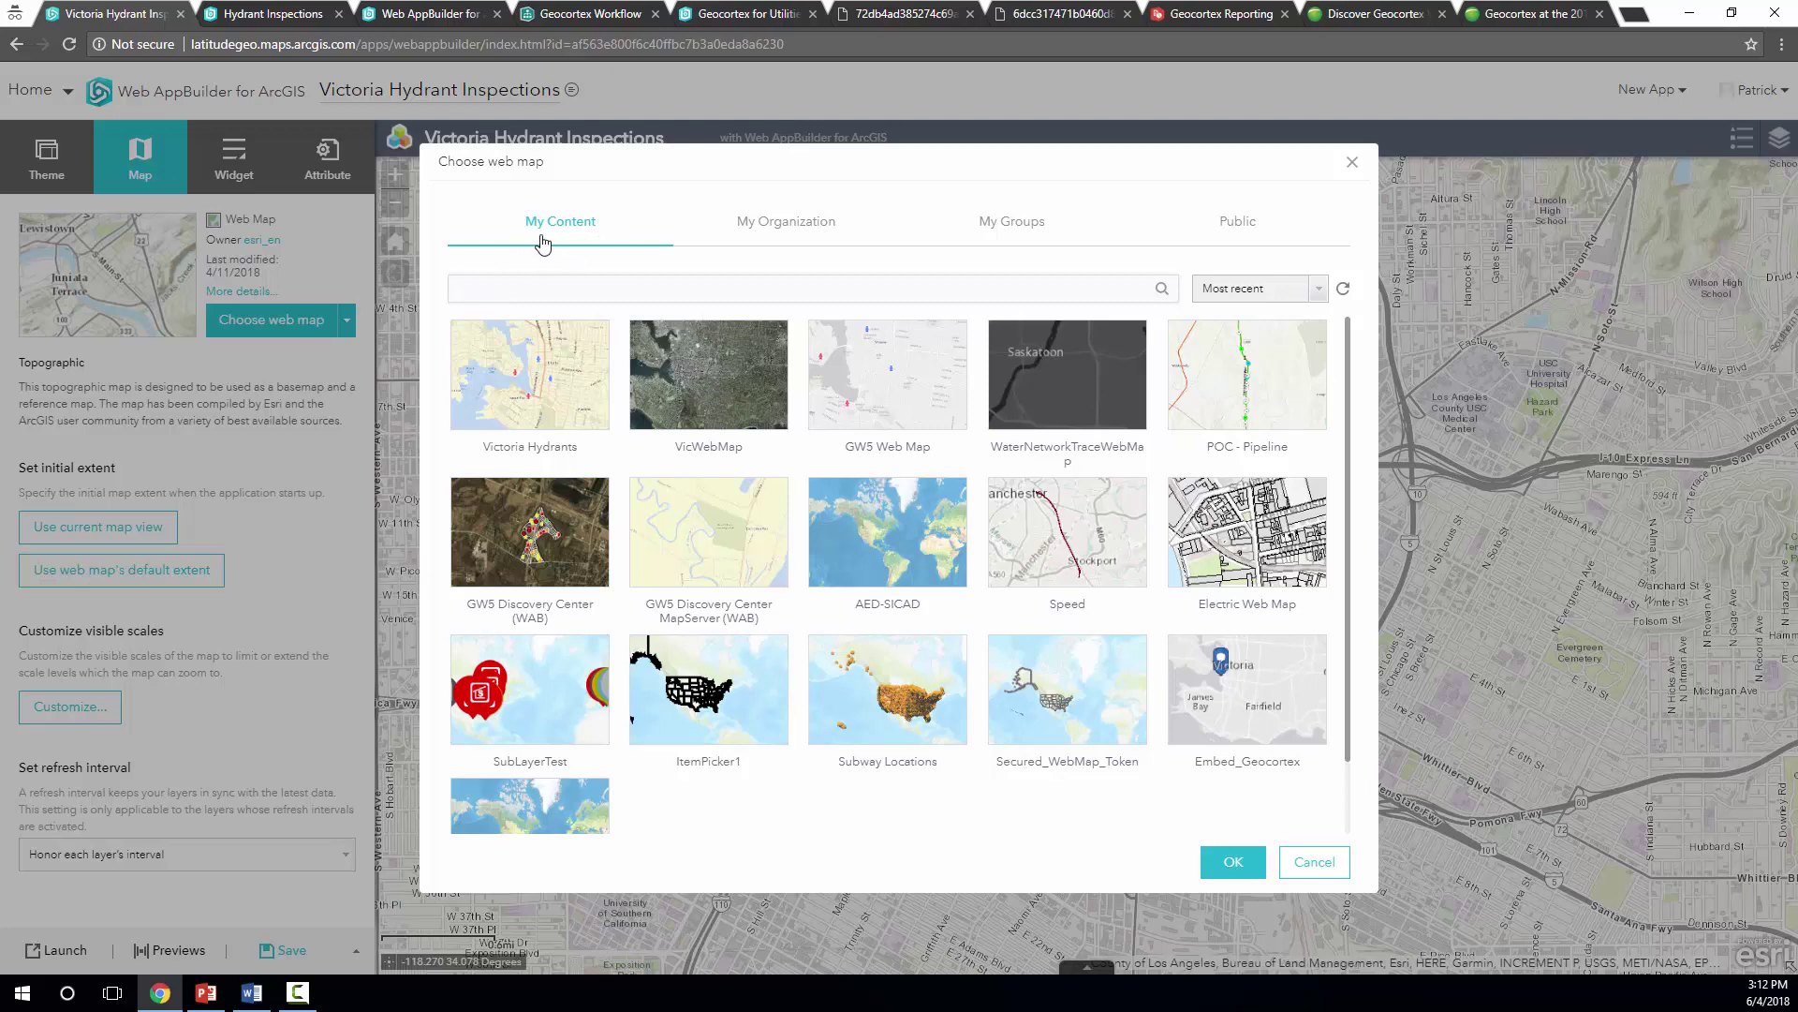
click(785, 227)
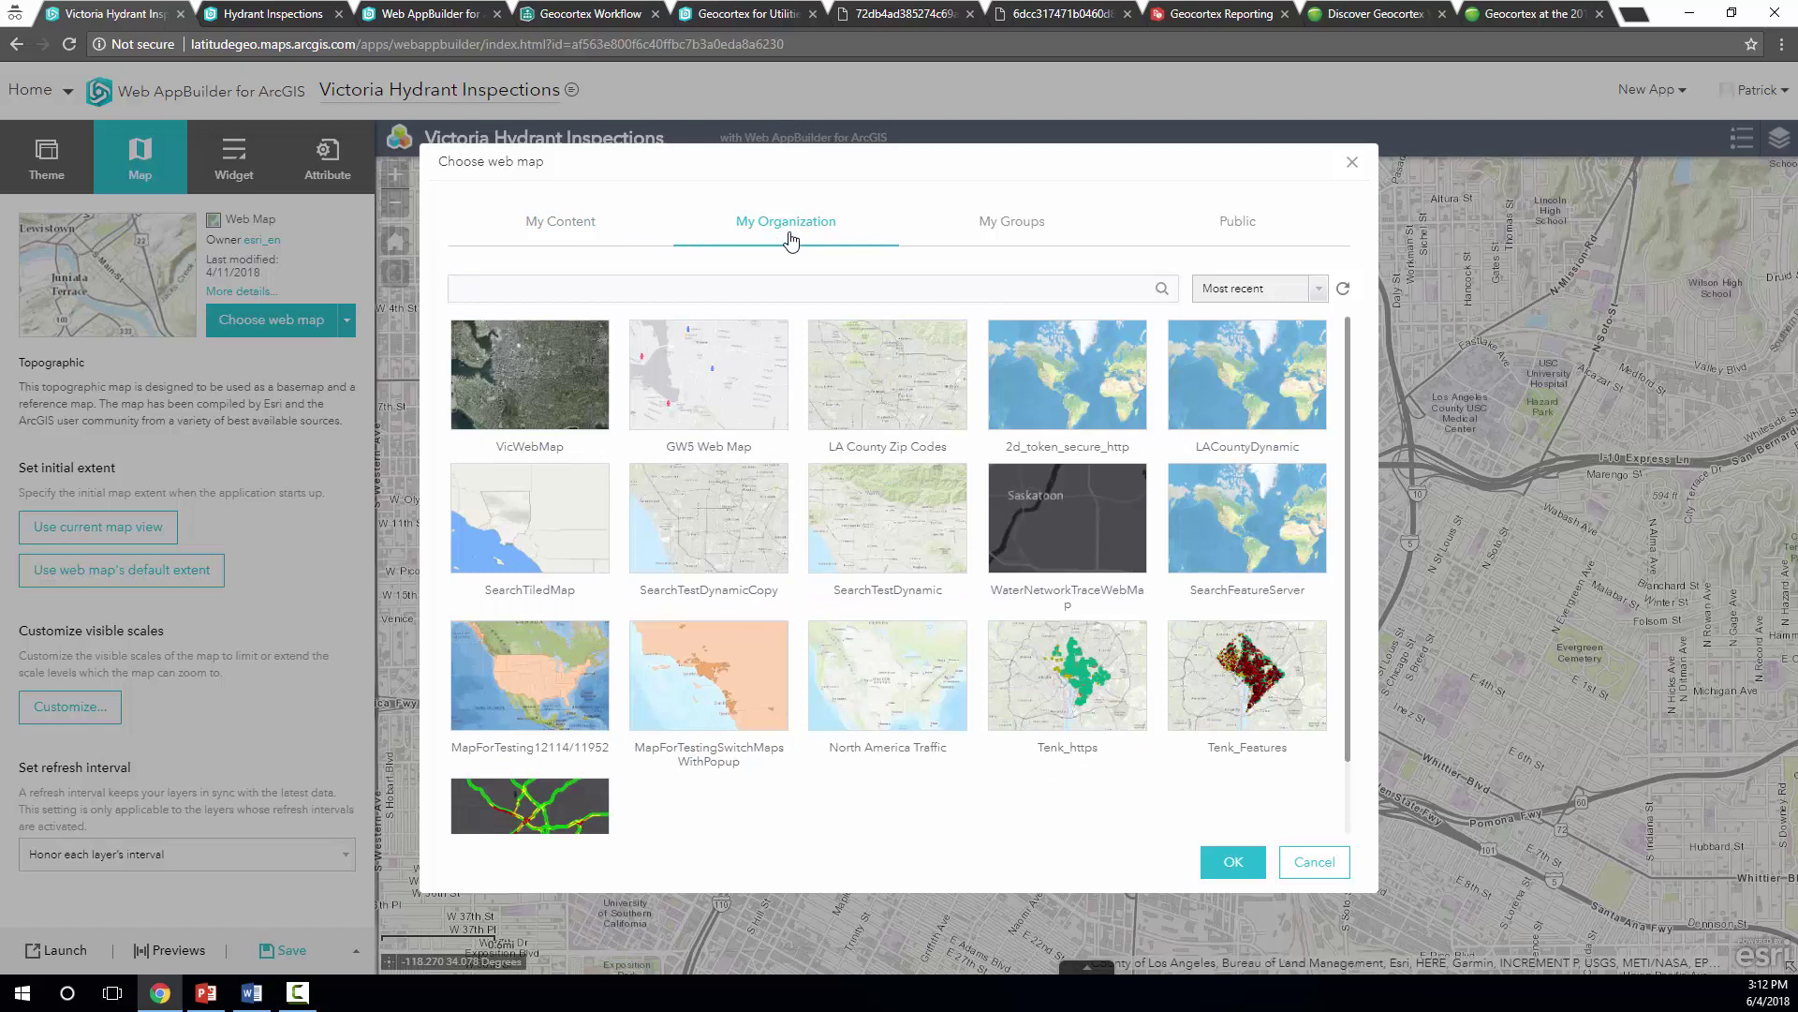
click(578, 229)
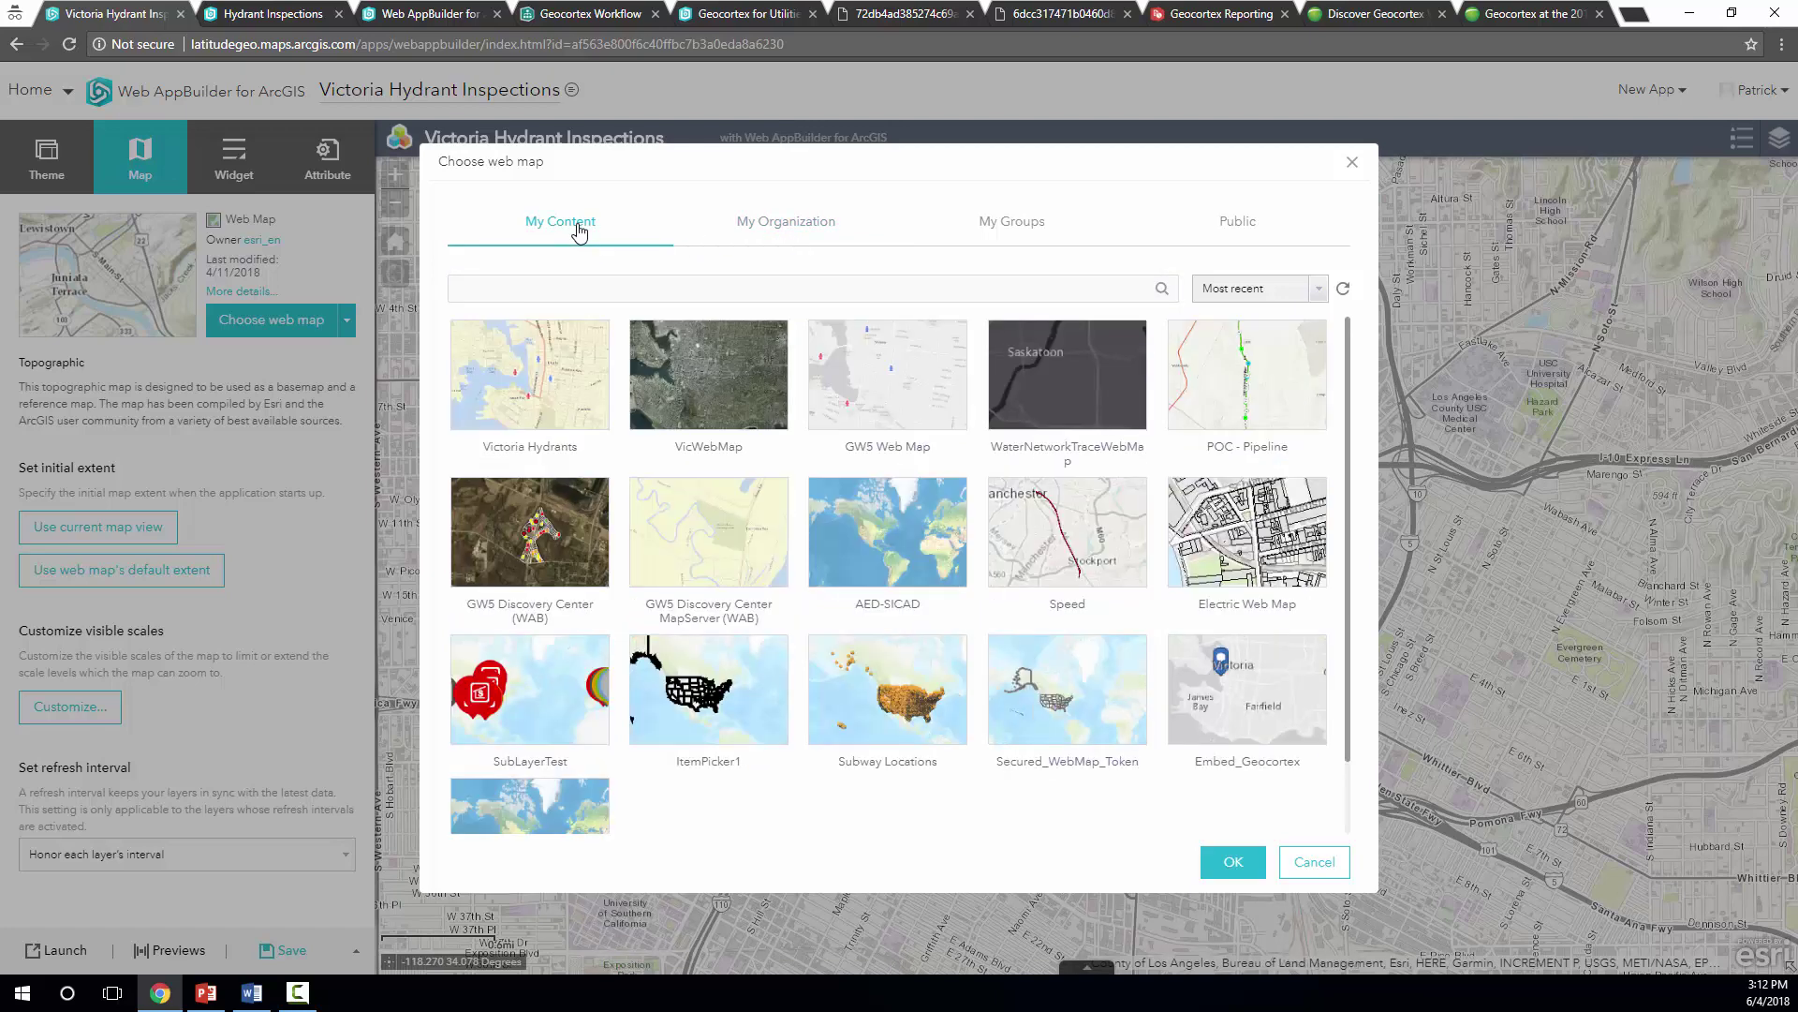
click(593, 414)
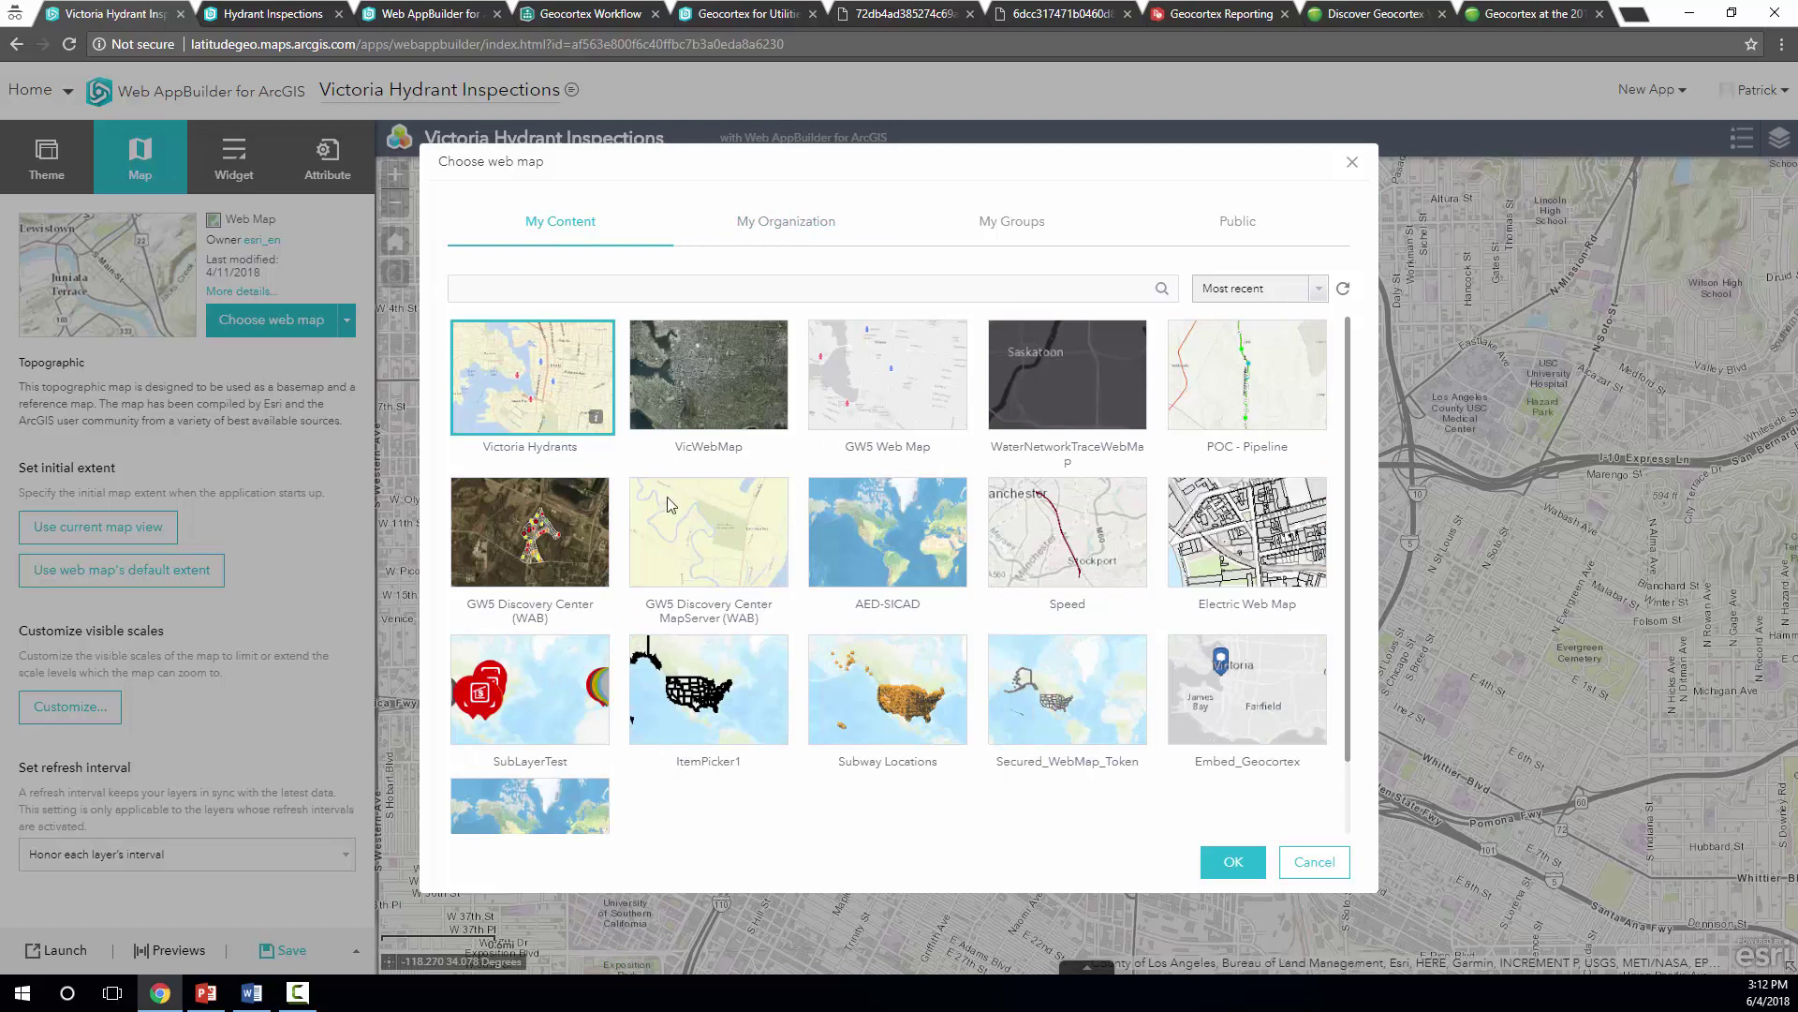
click(1234, 862)
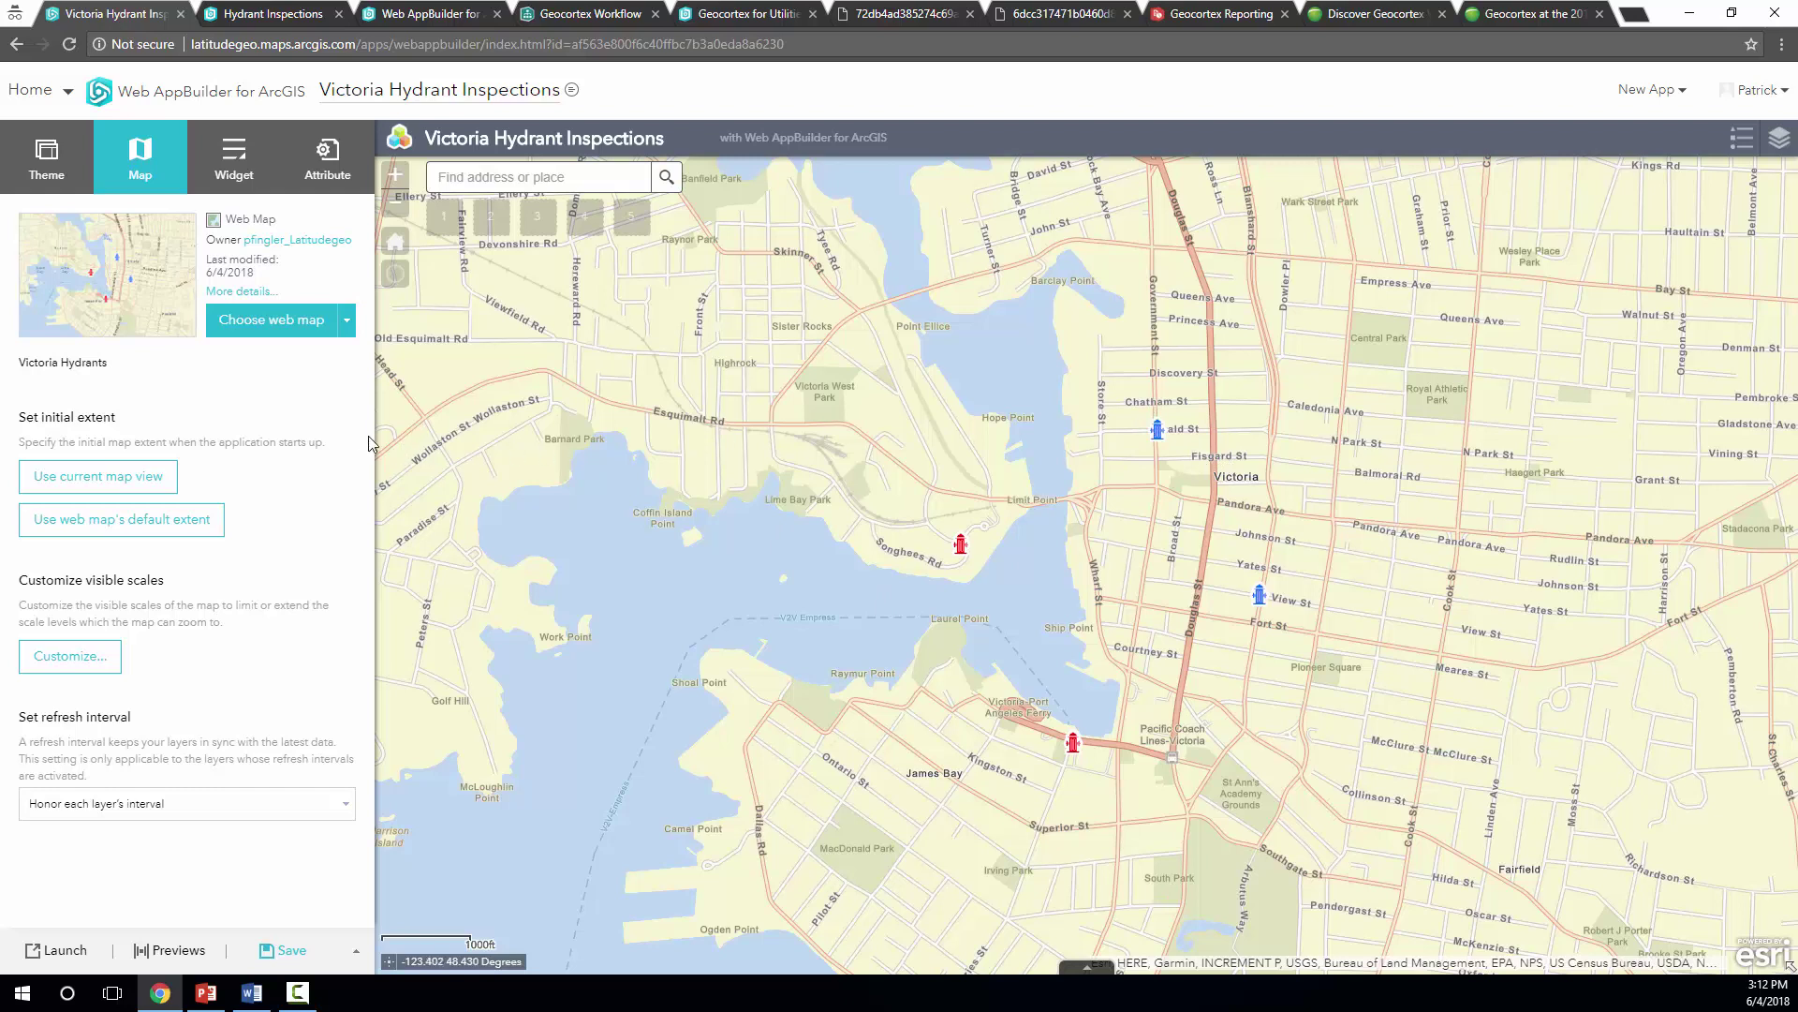
Open the Choose Widget list from the Header Controller's widgets on the Widget tab
click(323, 164)
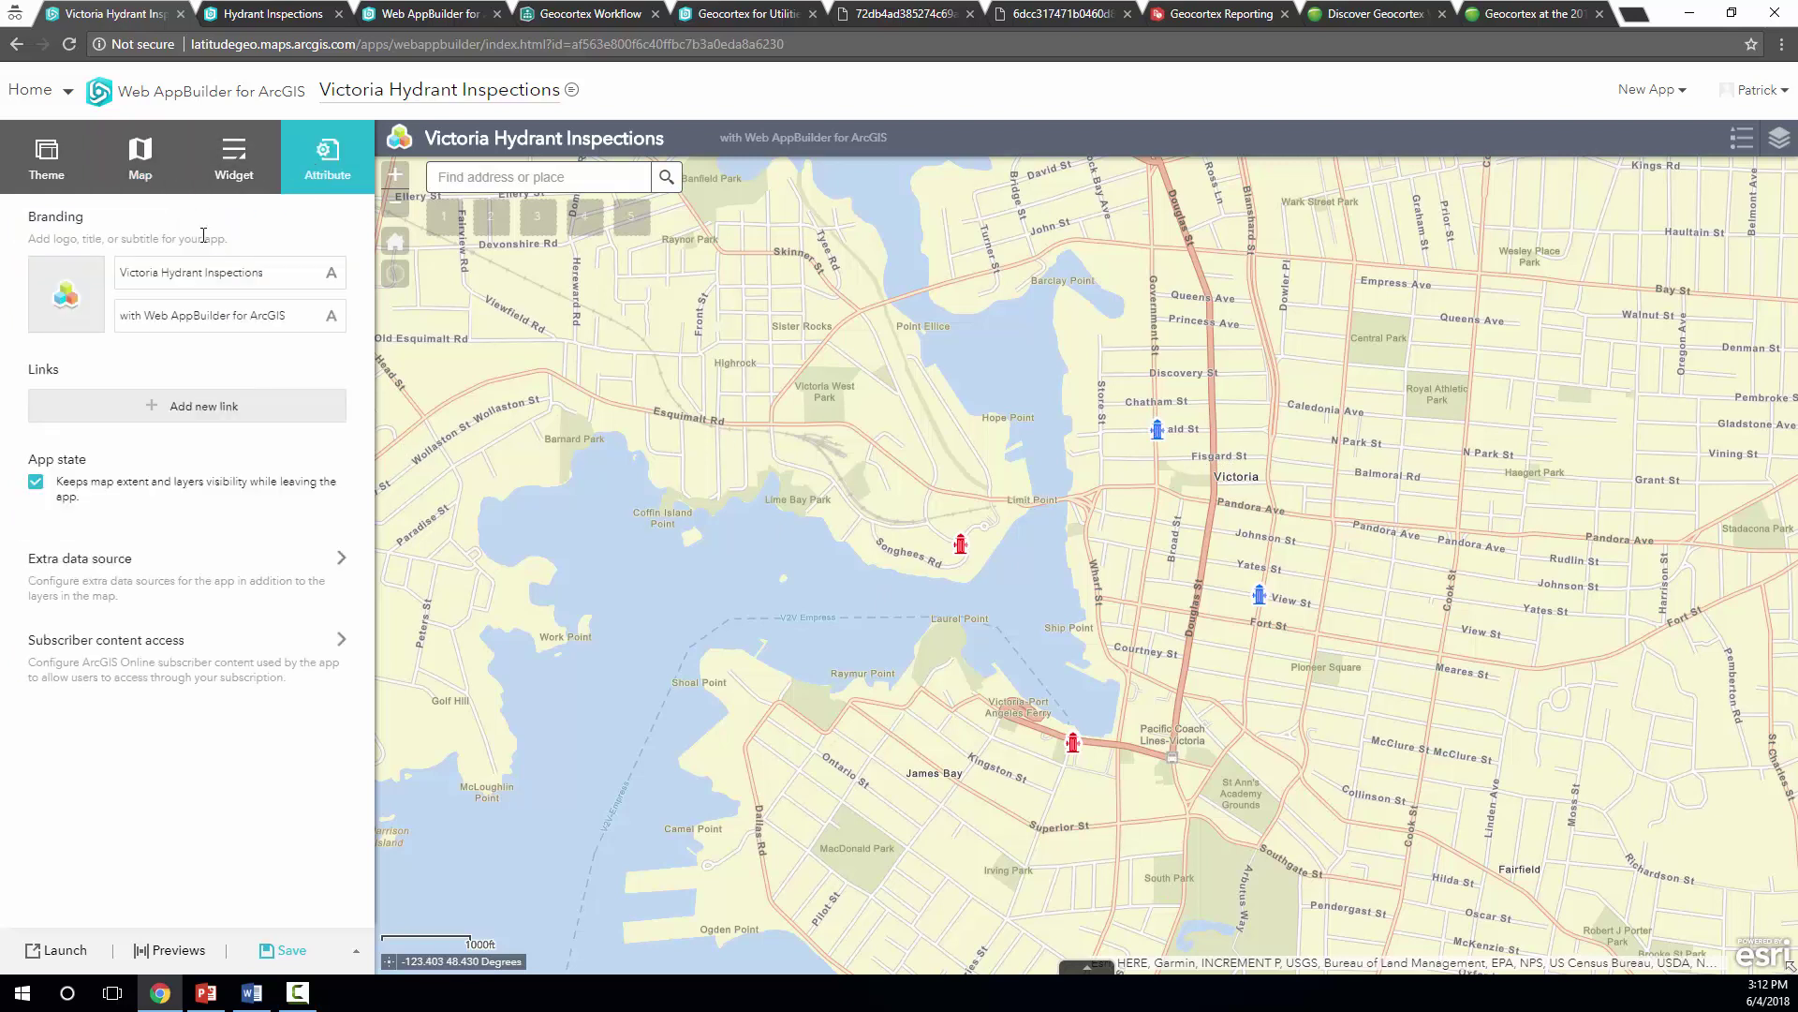
click(234, 165)
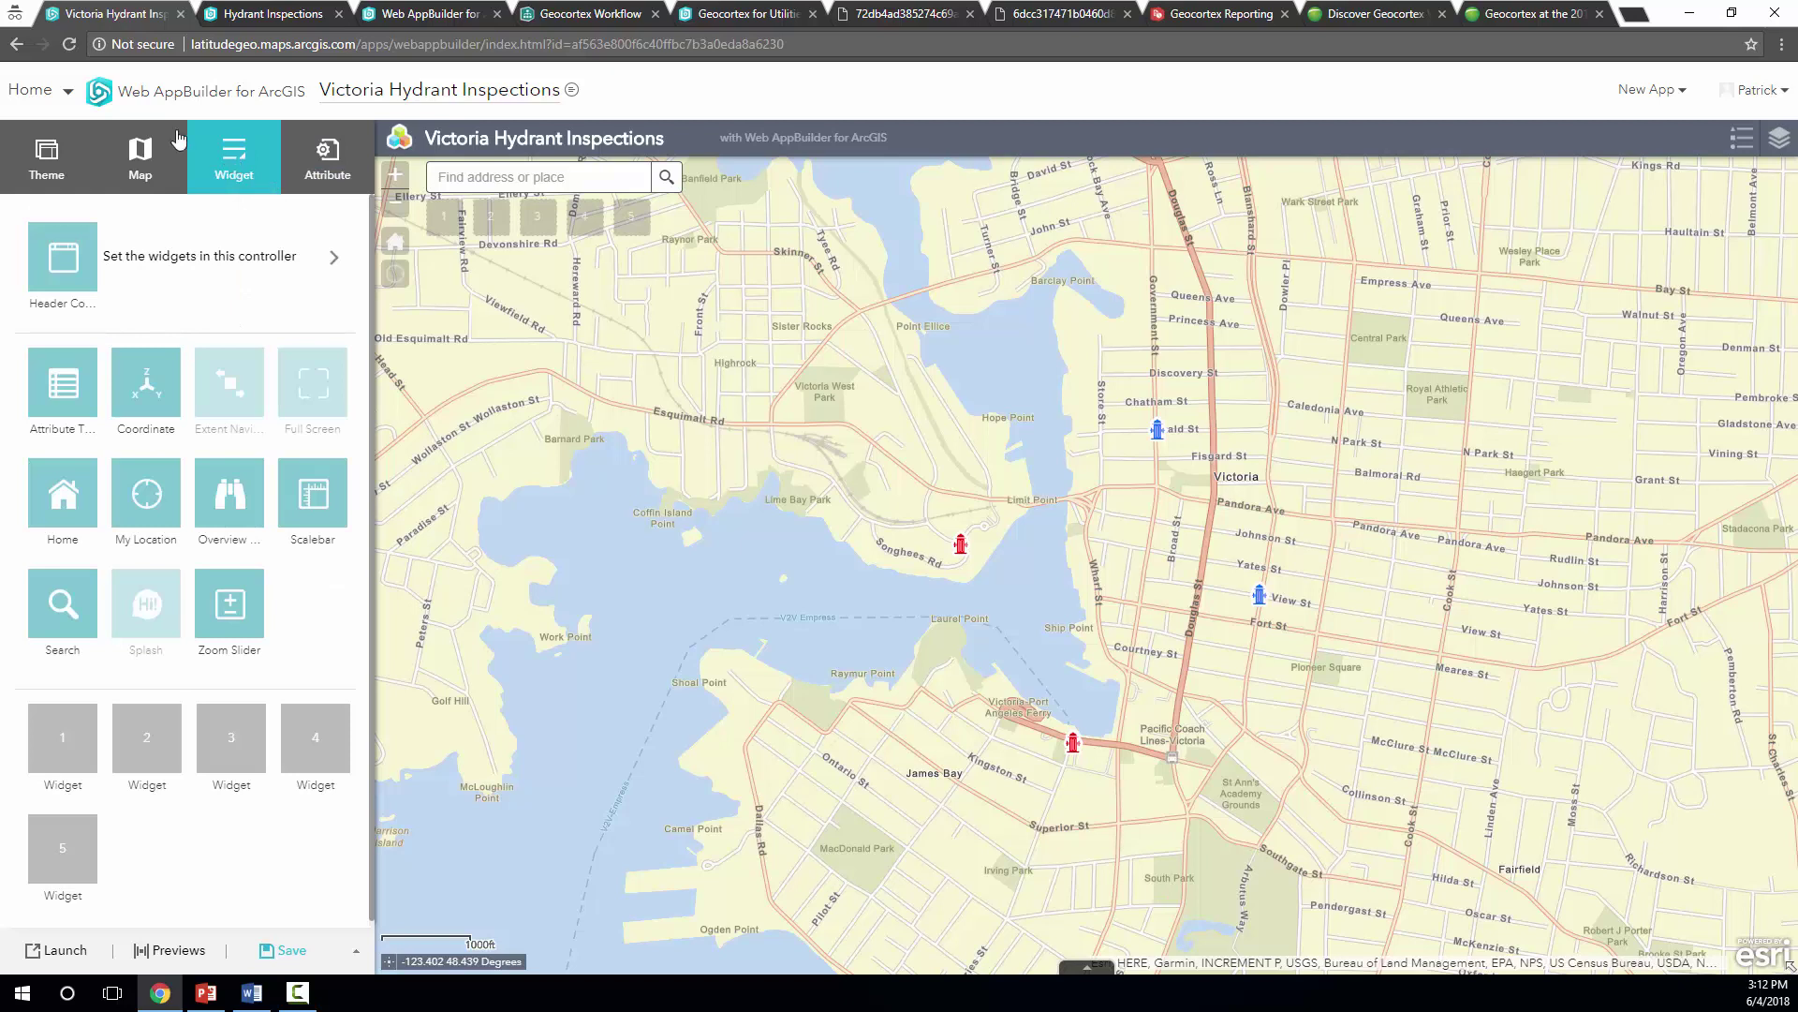
click(198, 266)
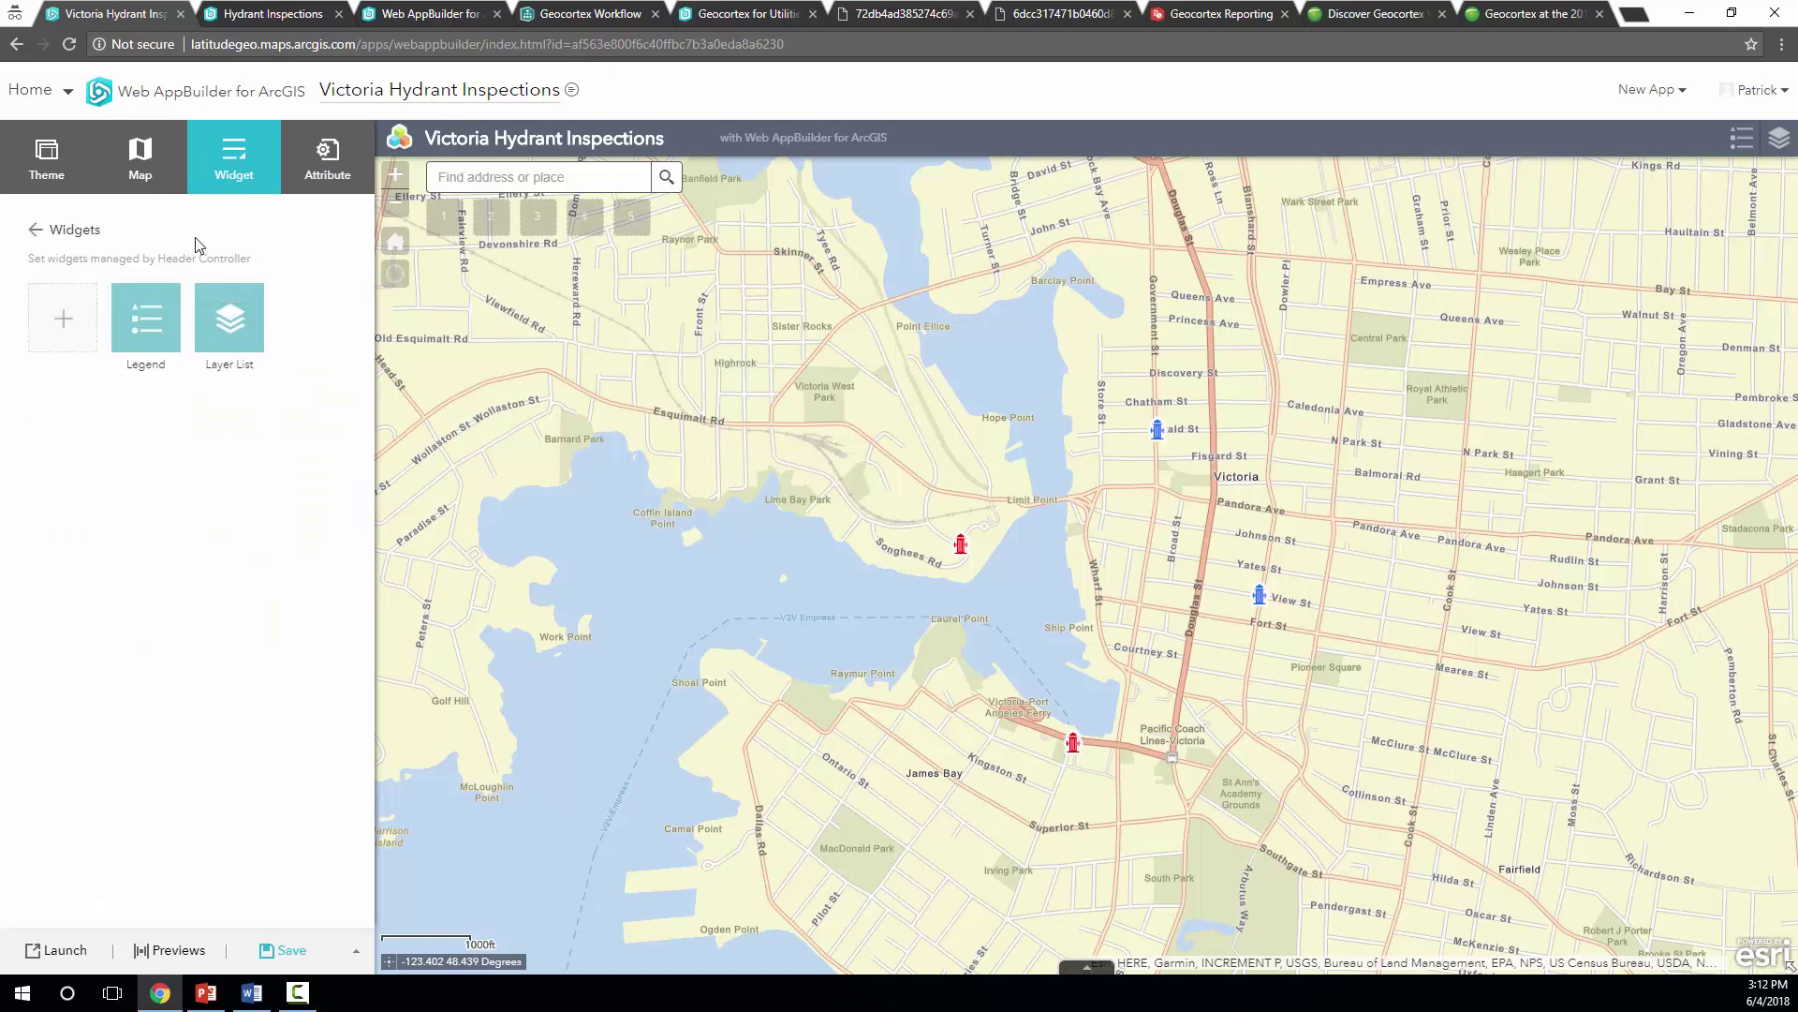
click(64, 320)
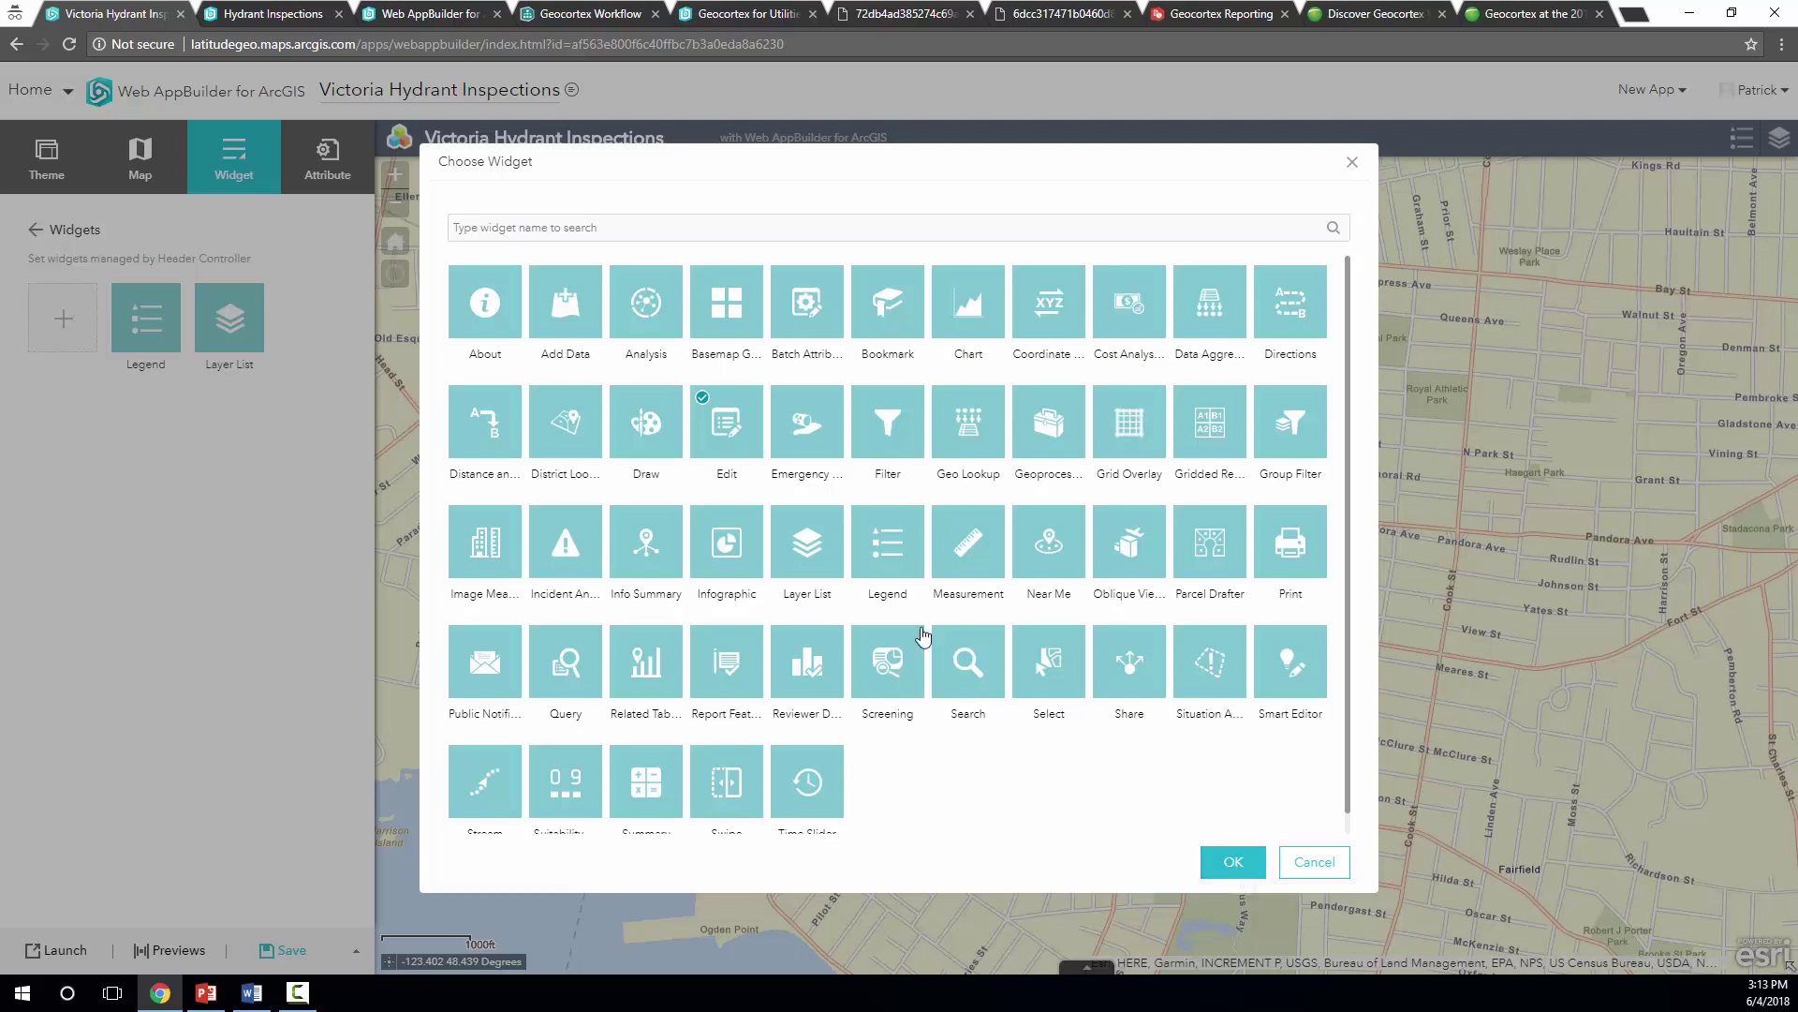
Add the Edit widget with default configuration, save the app, and launch it
click(1234, 863)
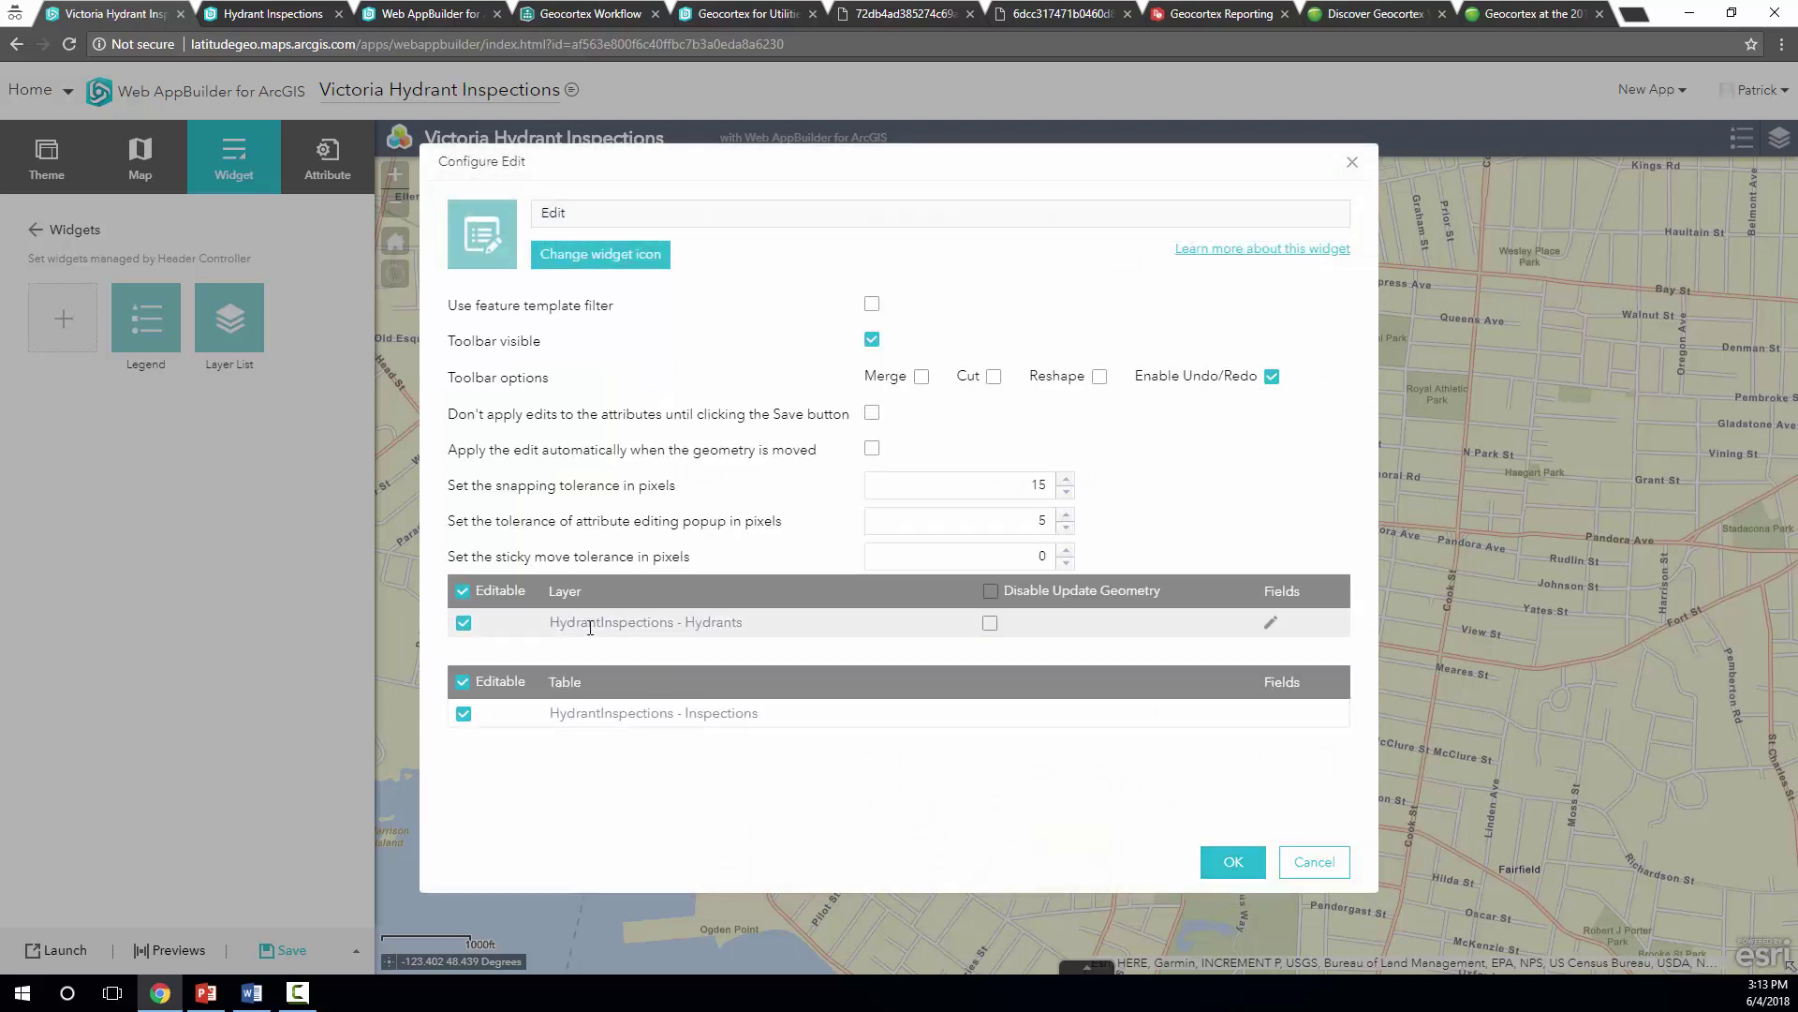
click(1234, 862)
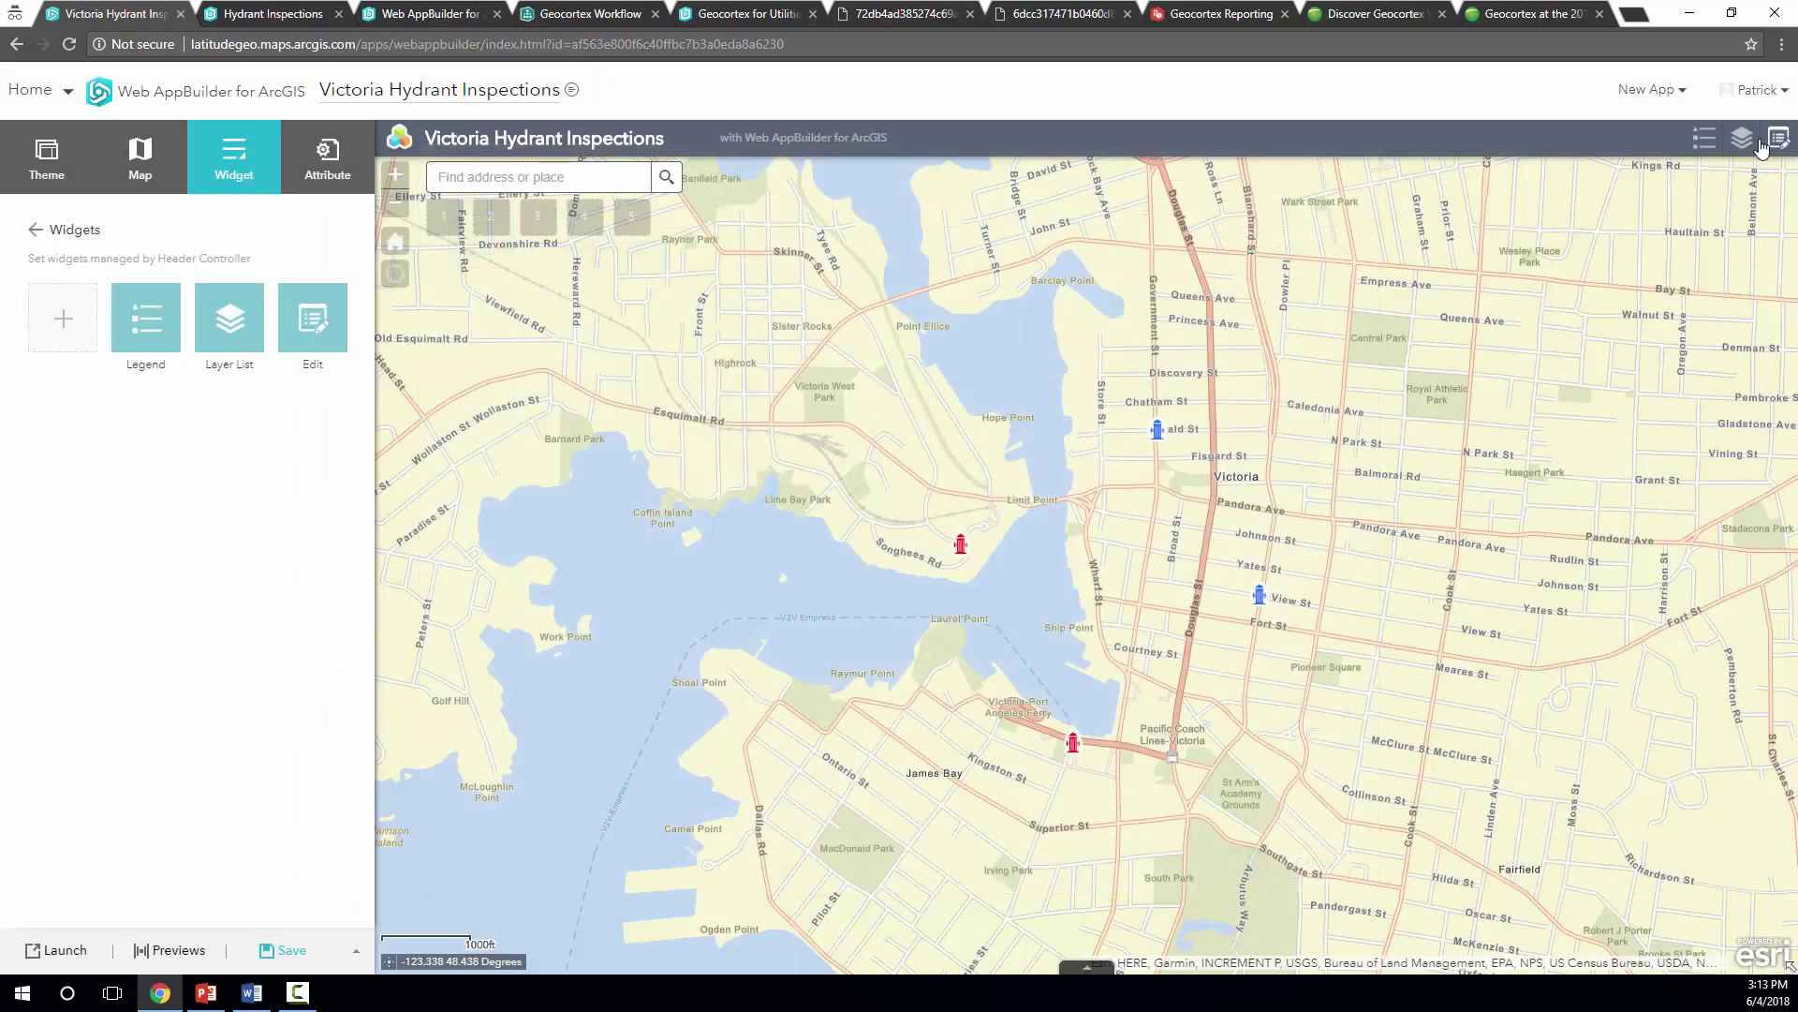
click(292, 952)
click(74, 953)
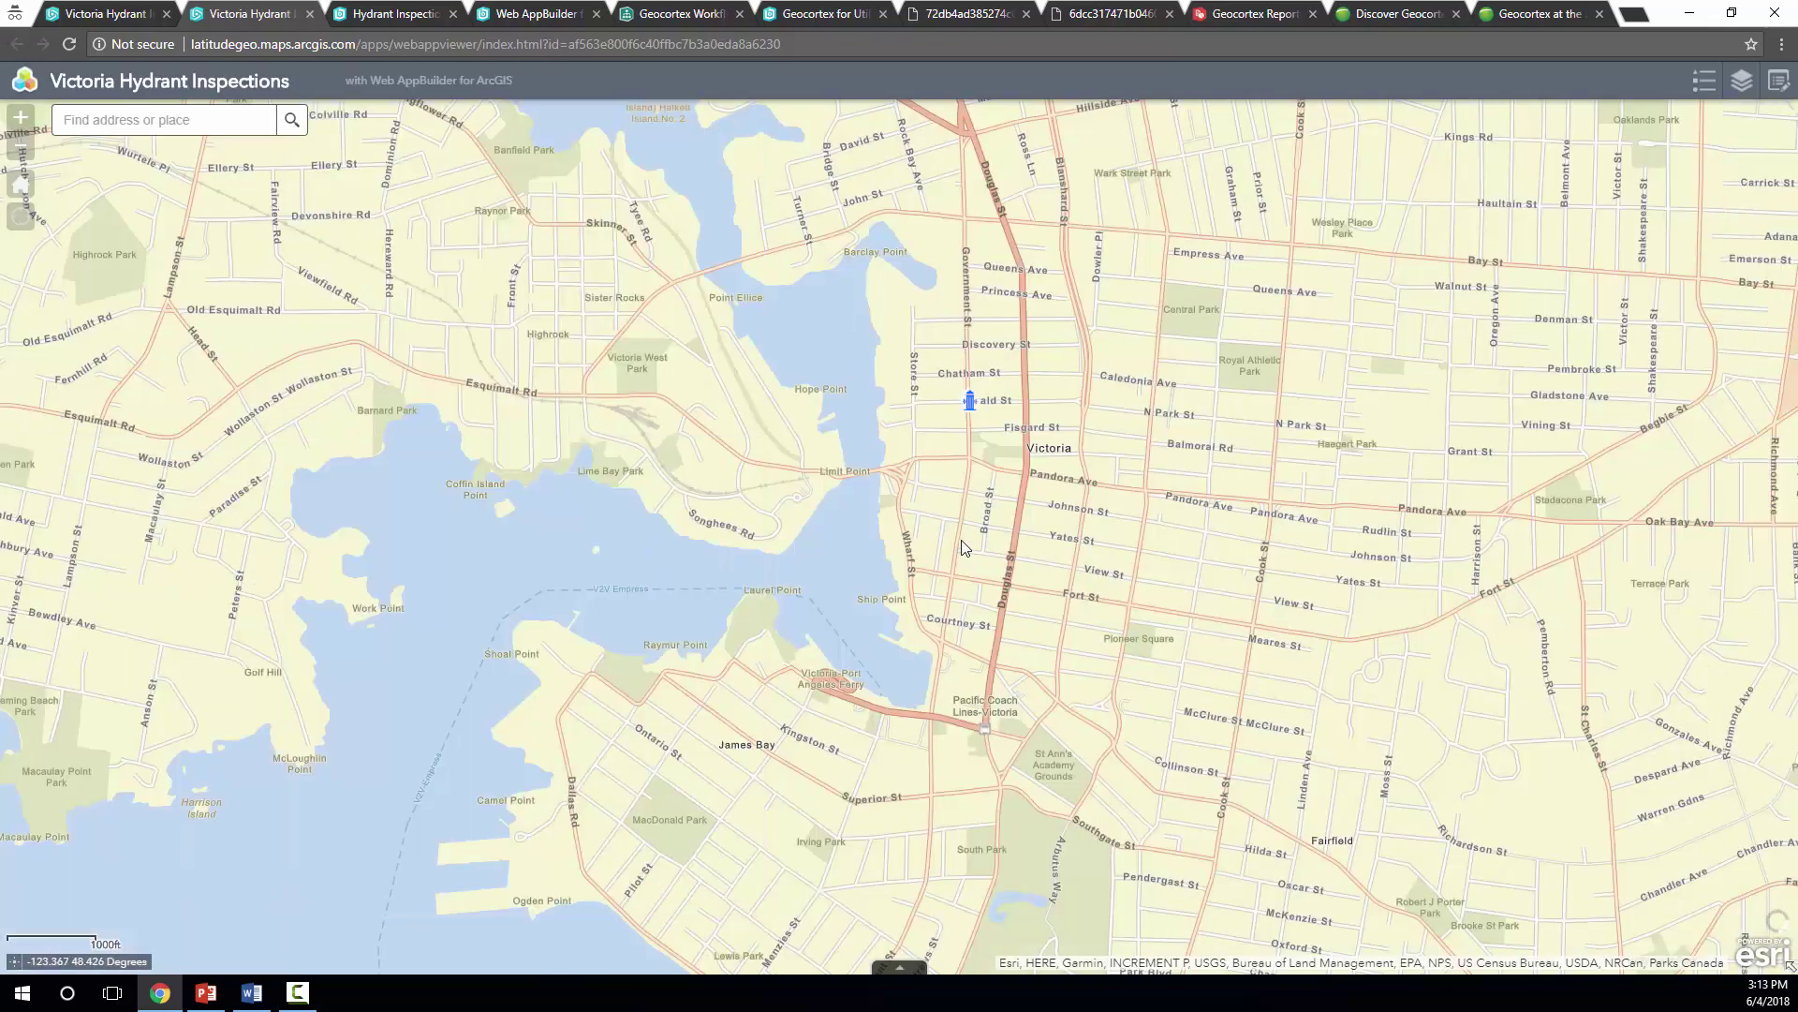
In the Edit widget, select the Chatham St hydrant and review its 5/4/2018 inspection
click(1779, 84)
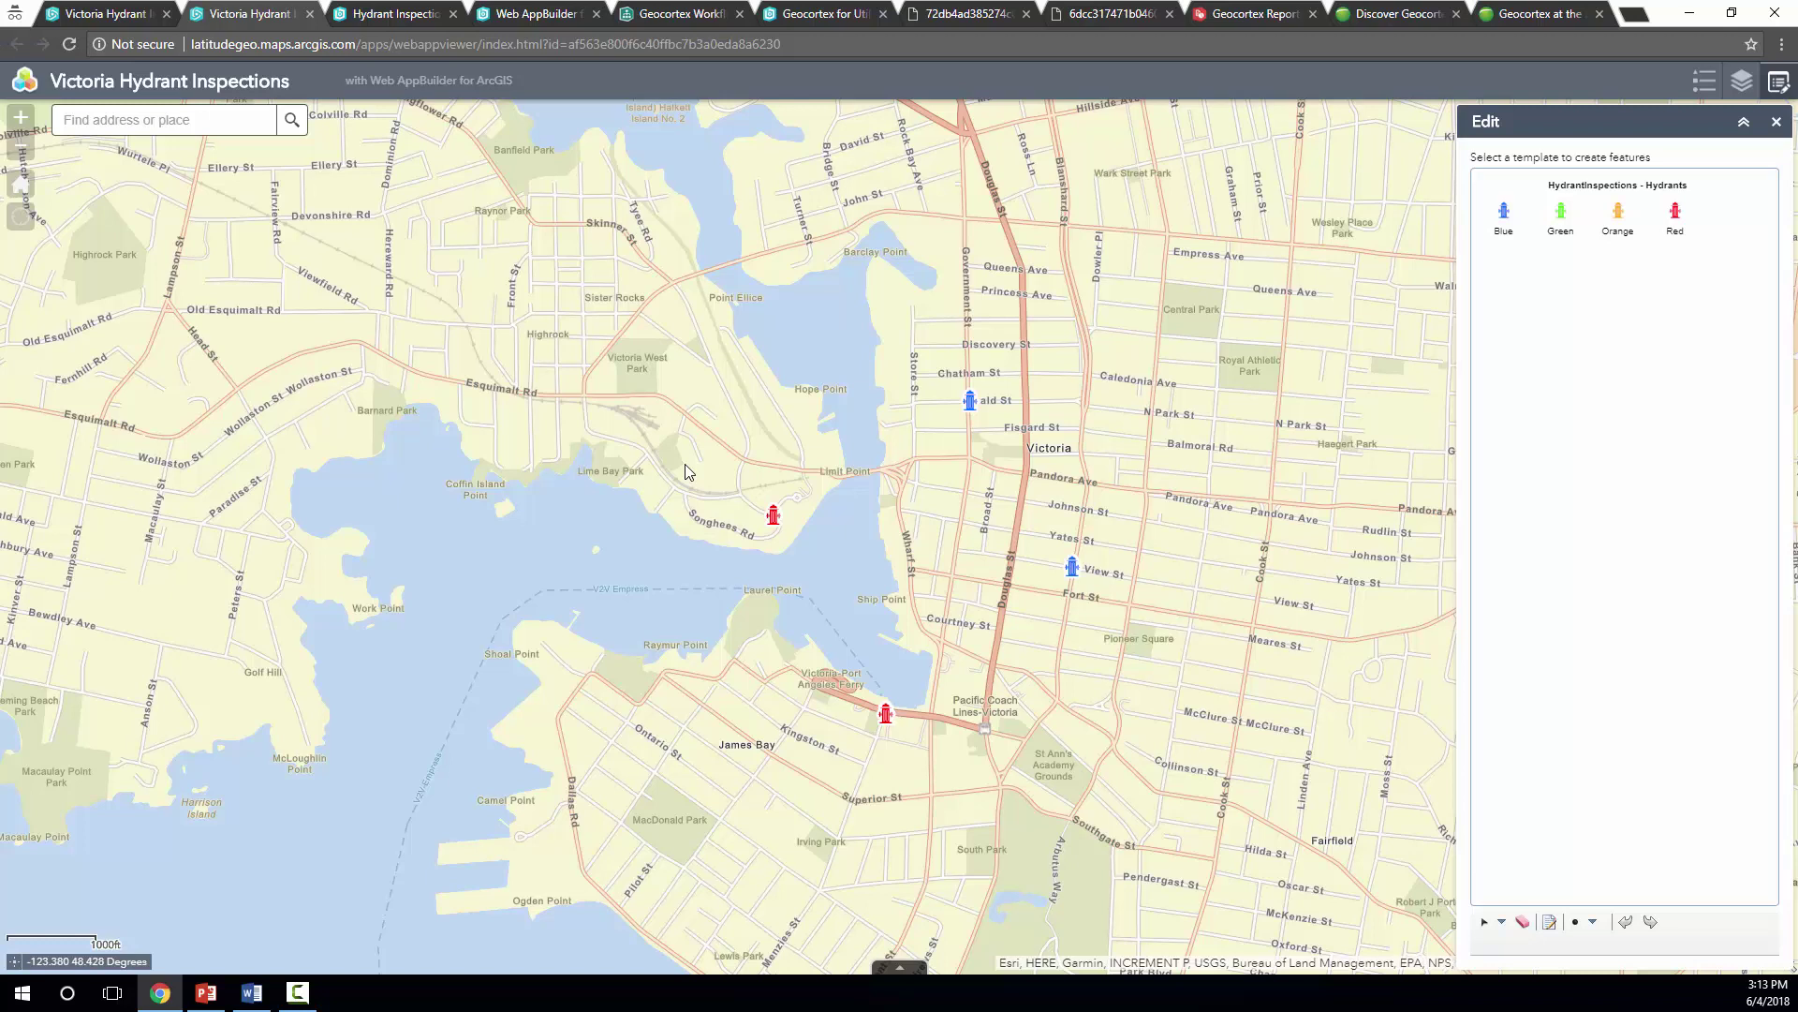
click(971, 404)
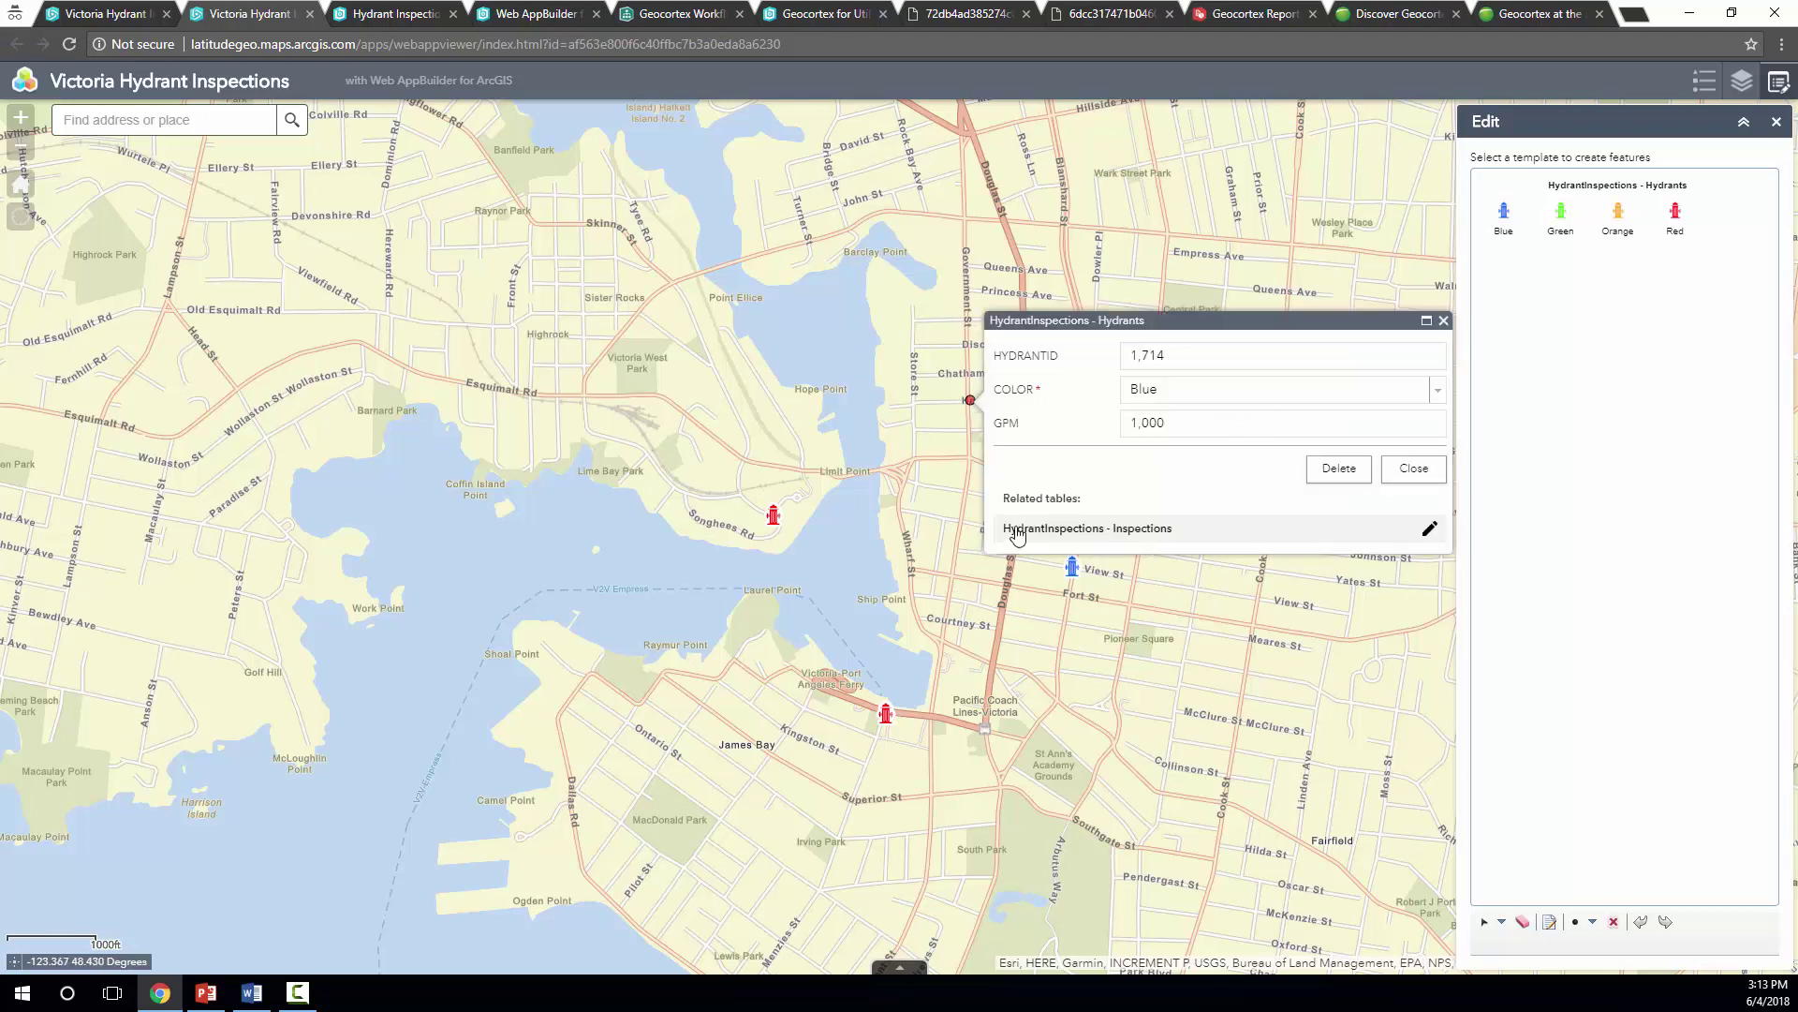
click(1426, 534)
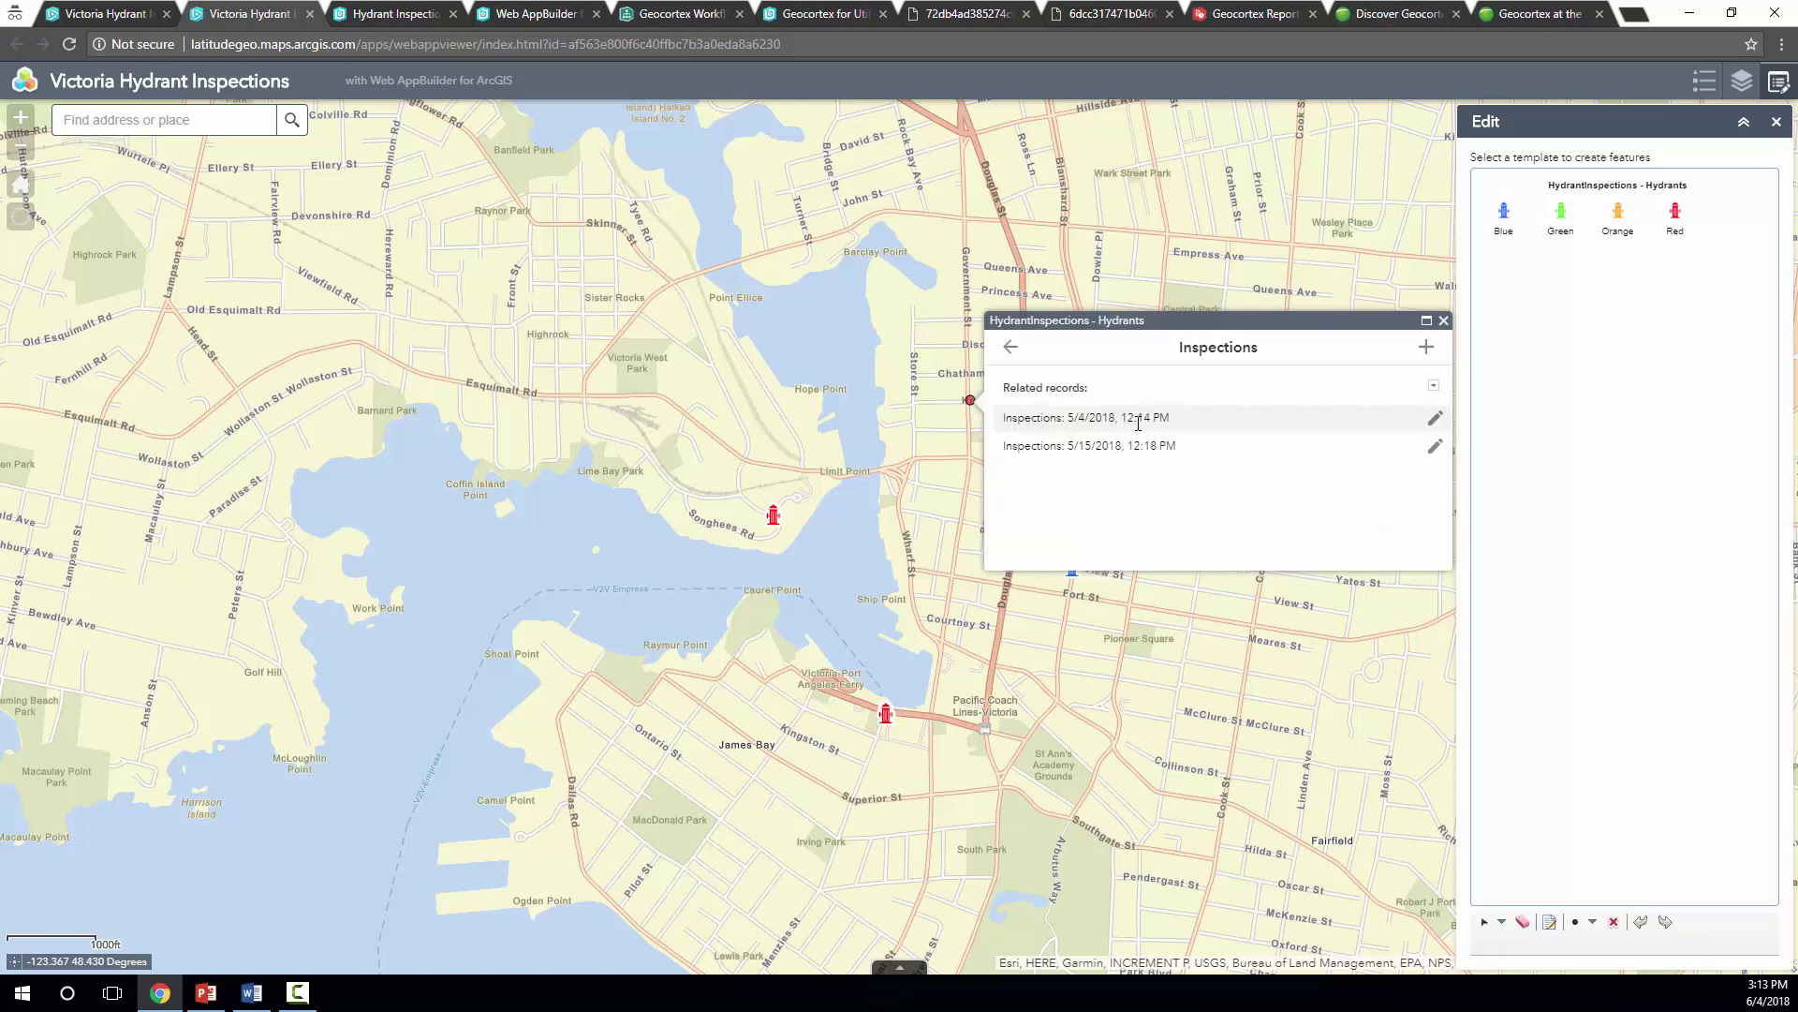
click(1435, 419)
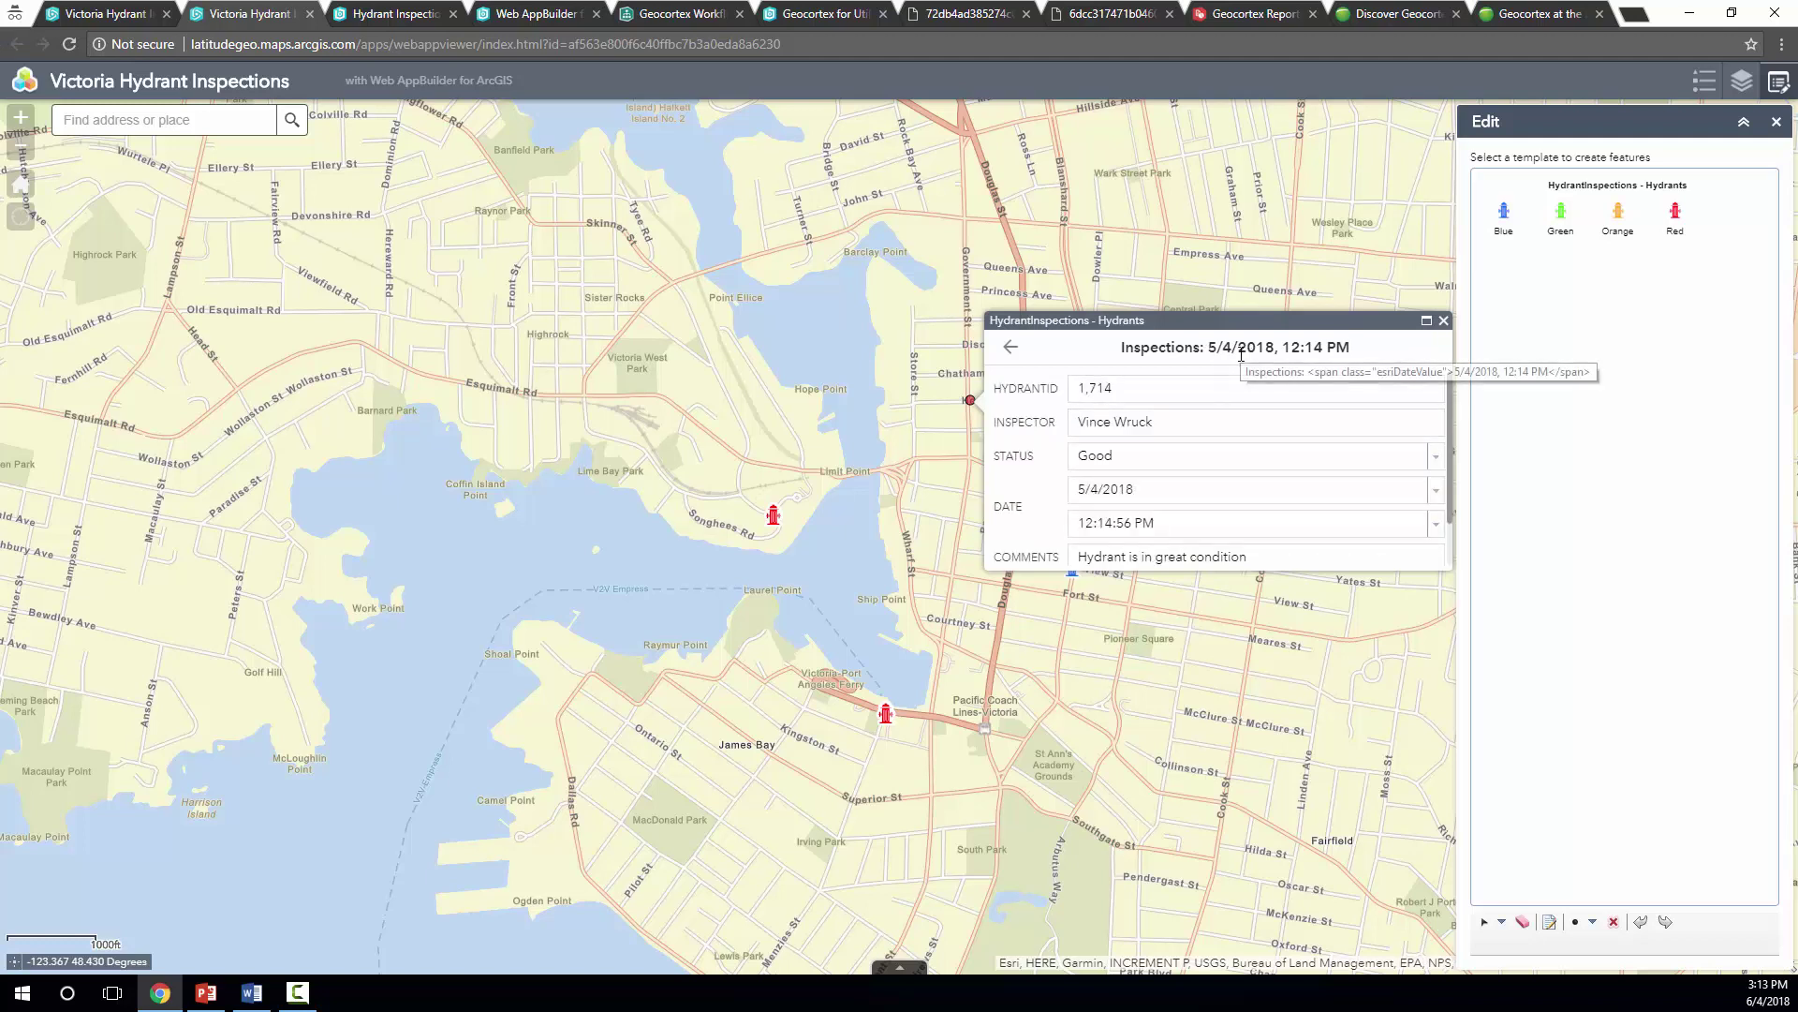
scroll(1189, 449, down, 1)
scroll(1175, 492, up, 1)
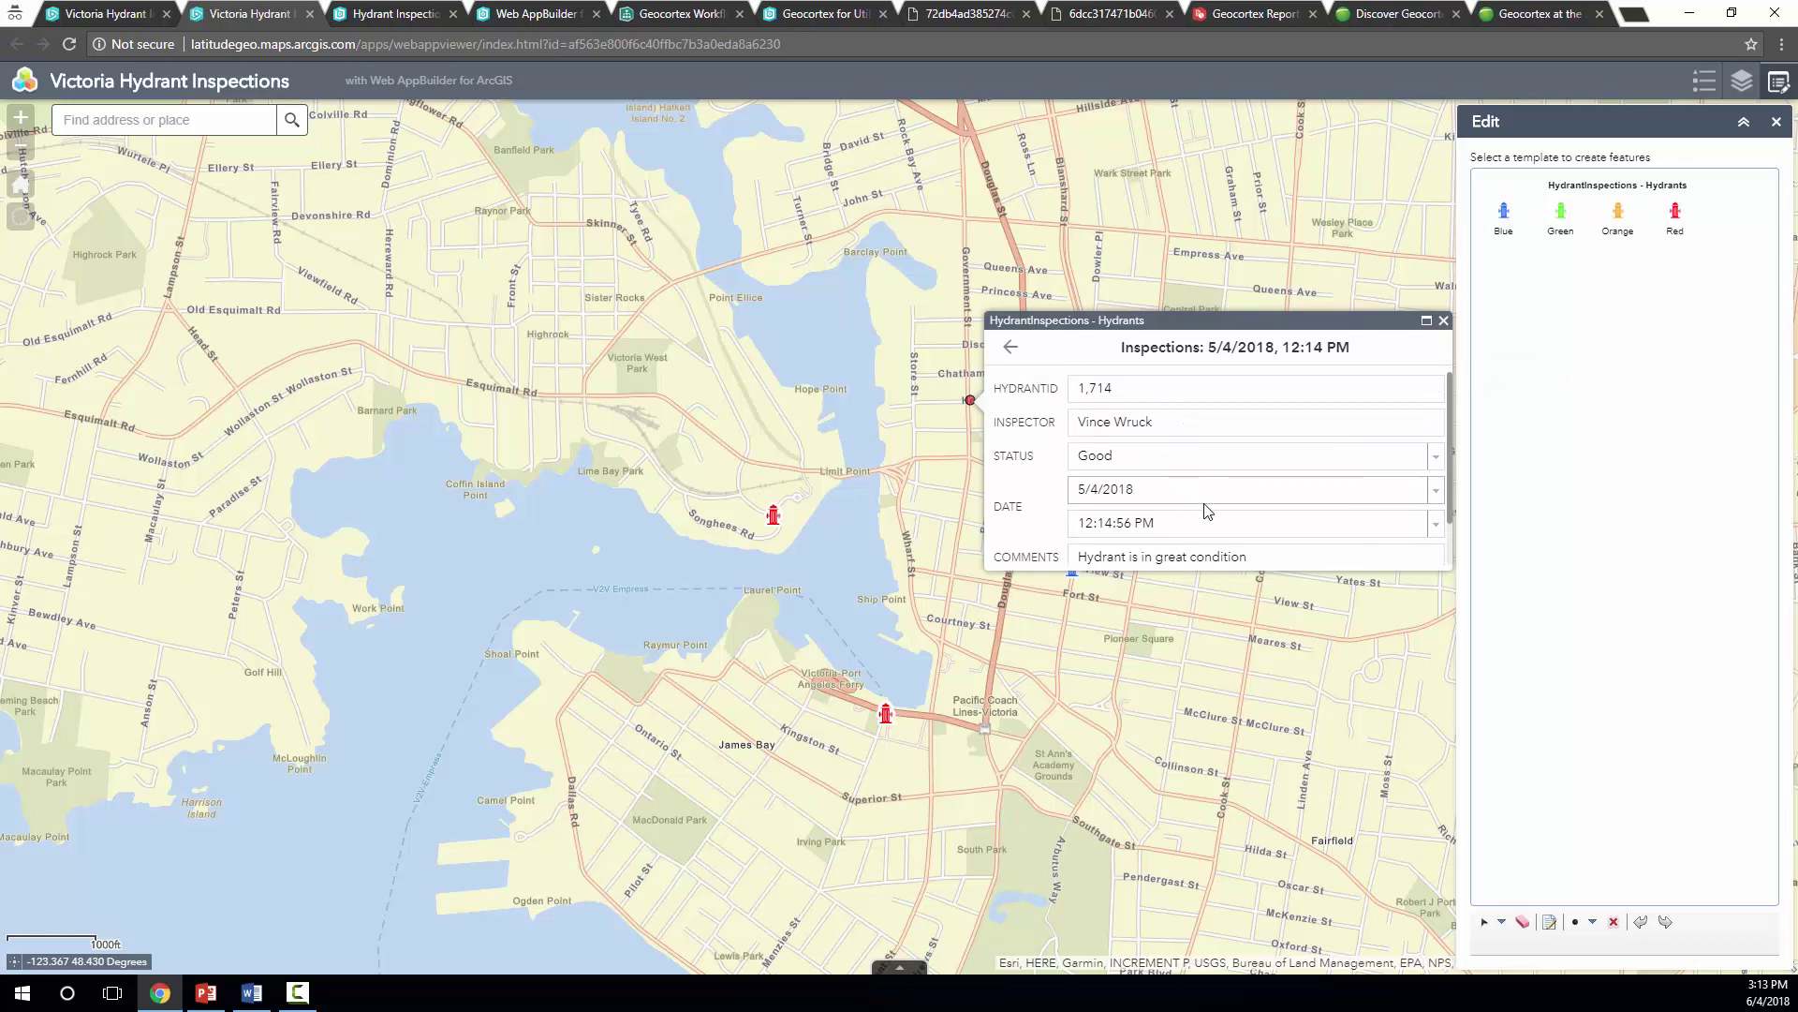
click(1010, 347)
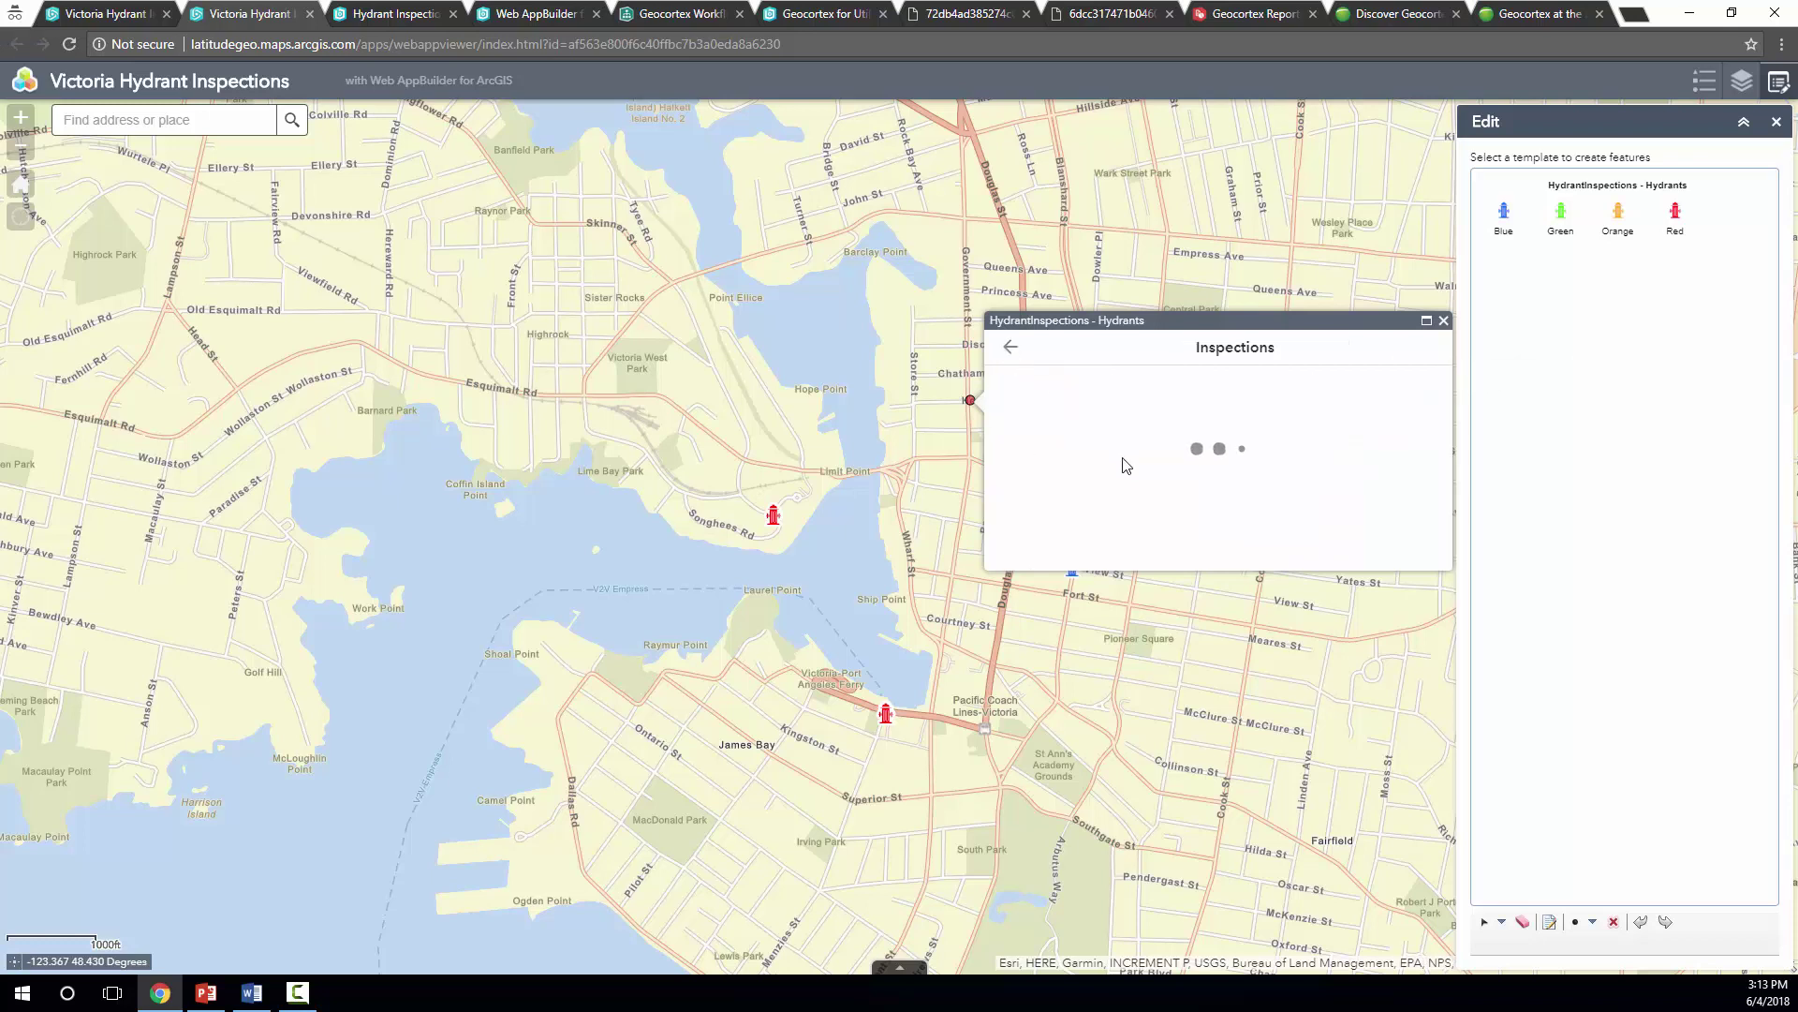
Review the 5/15/2018 inspection record, then return to the inspections list
click(1432, 449)
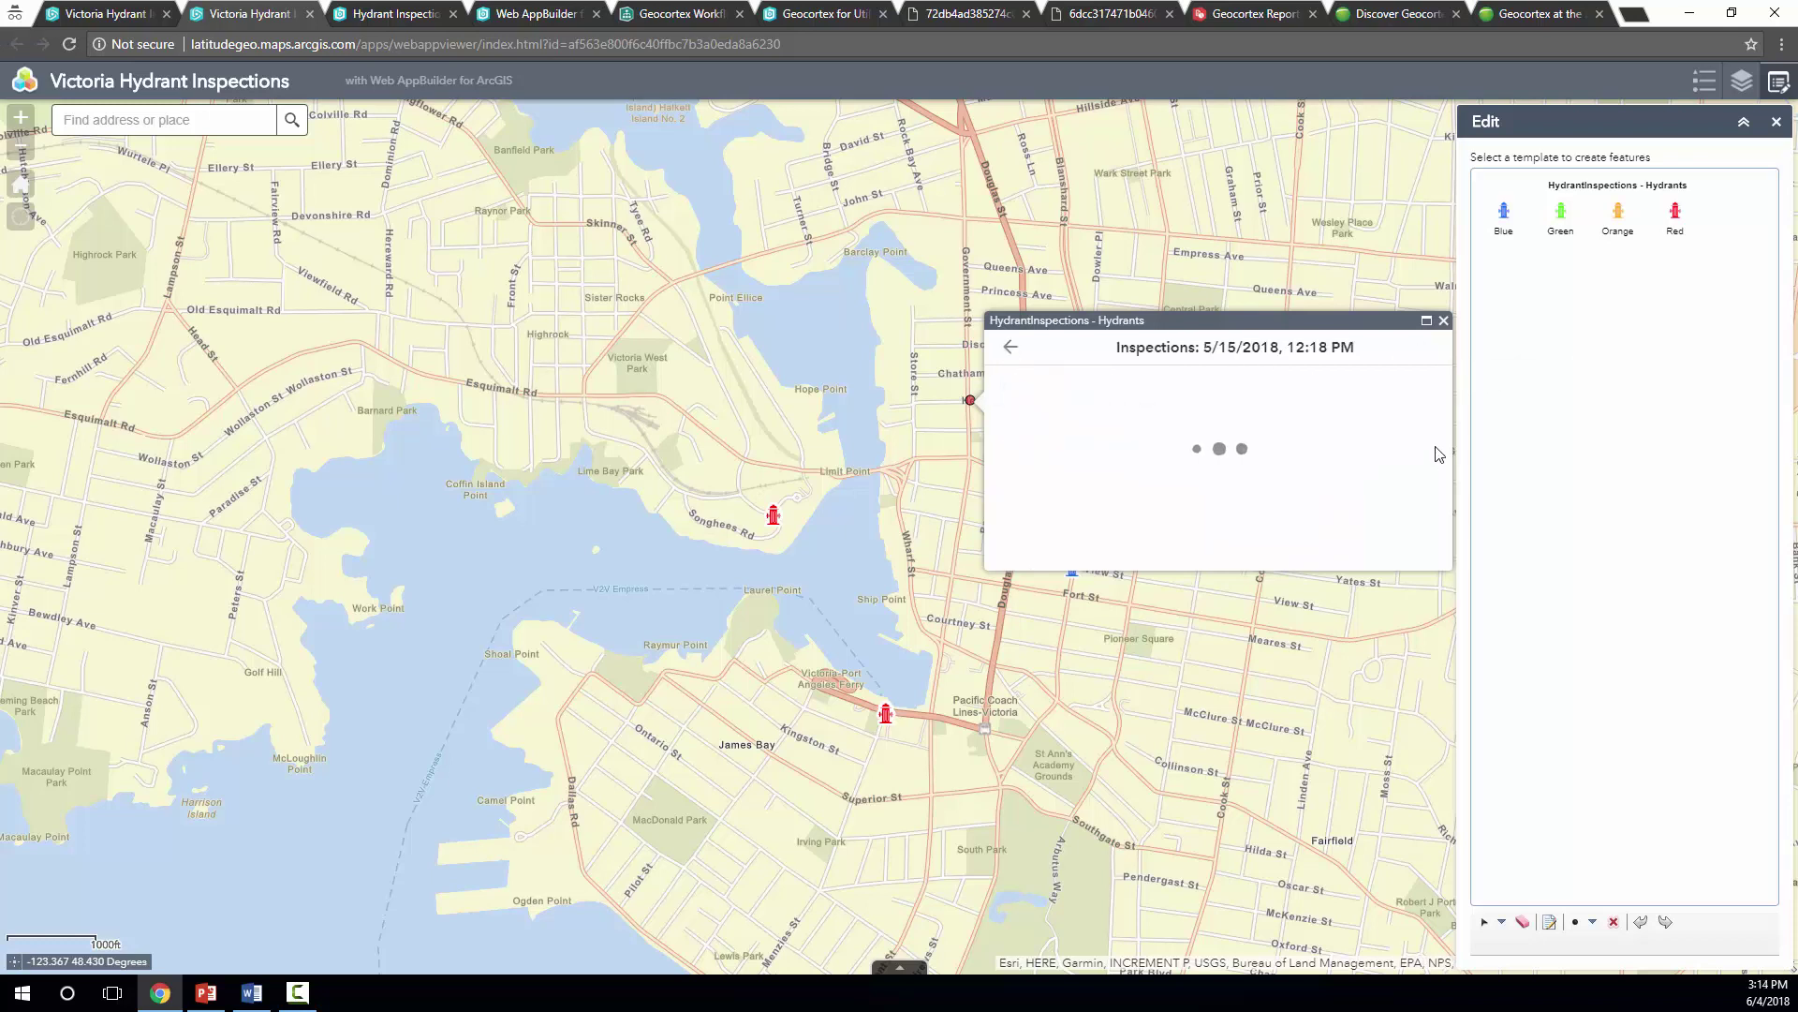
scroll(1205, 422, down, 1)
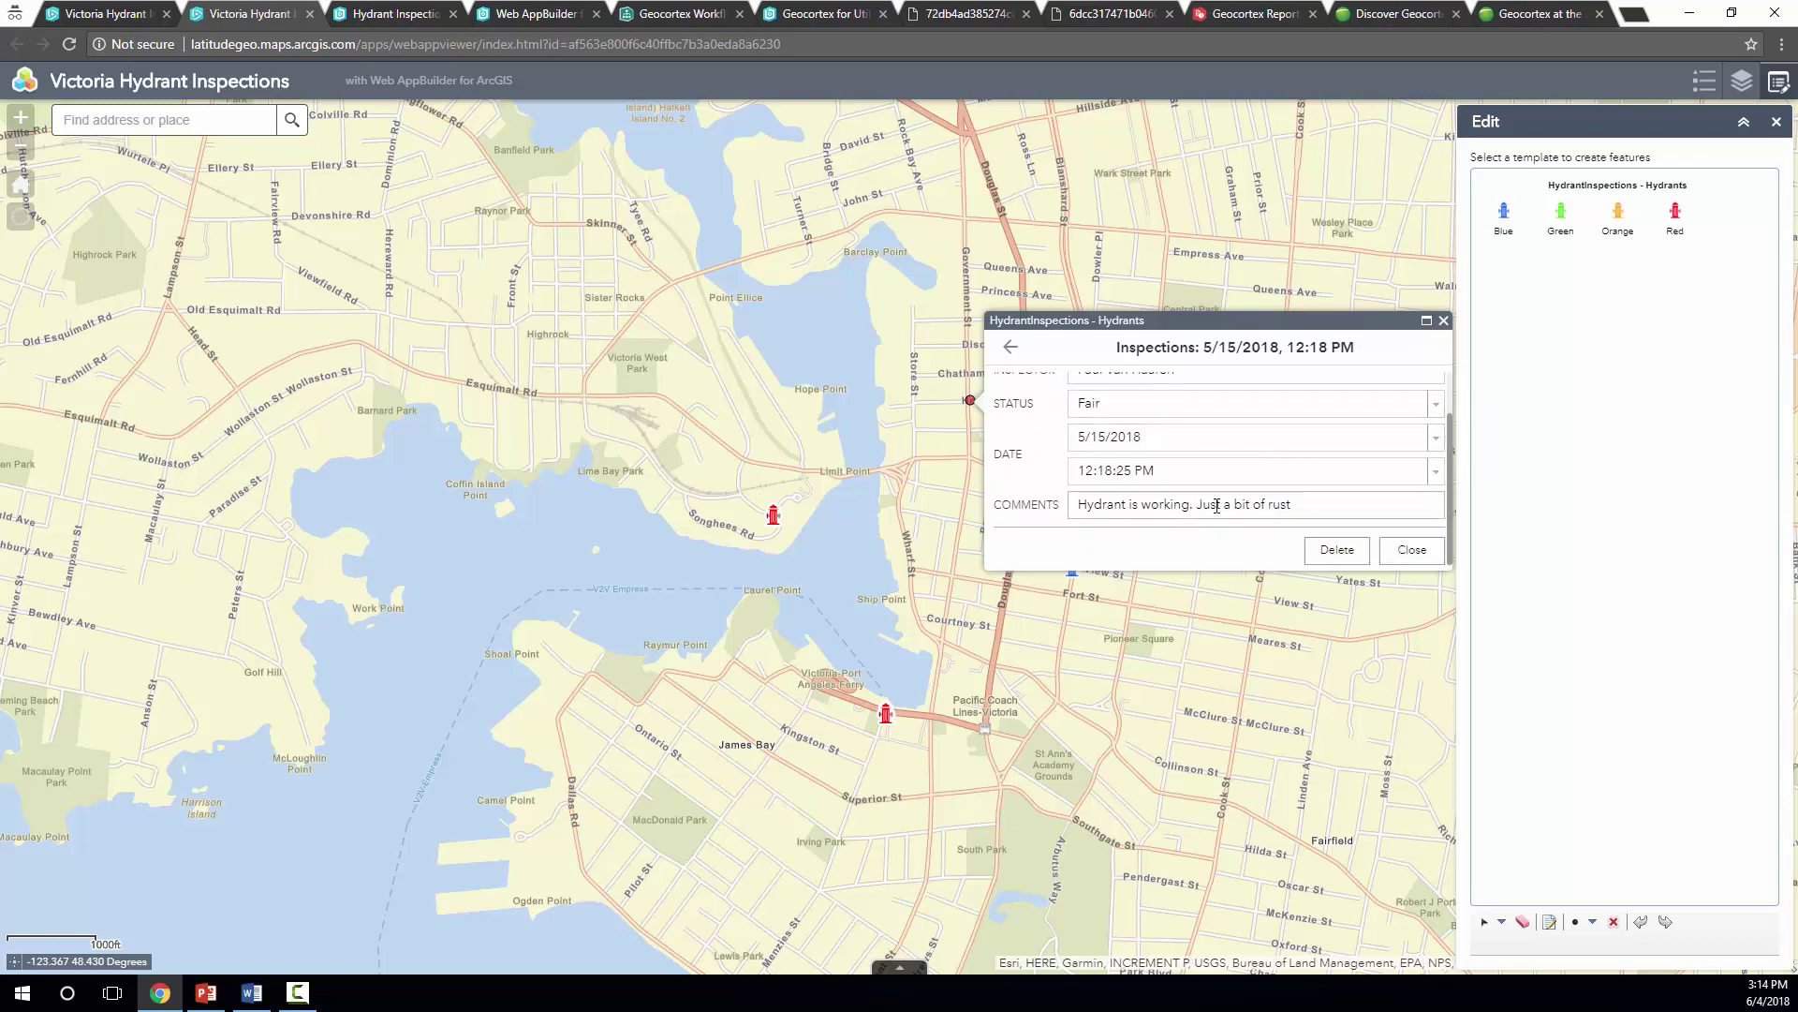
scroll(1218, 450, up, 2)
click(1009, 347)
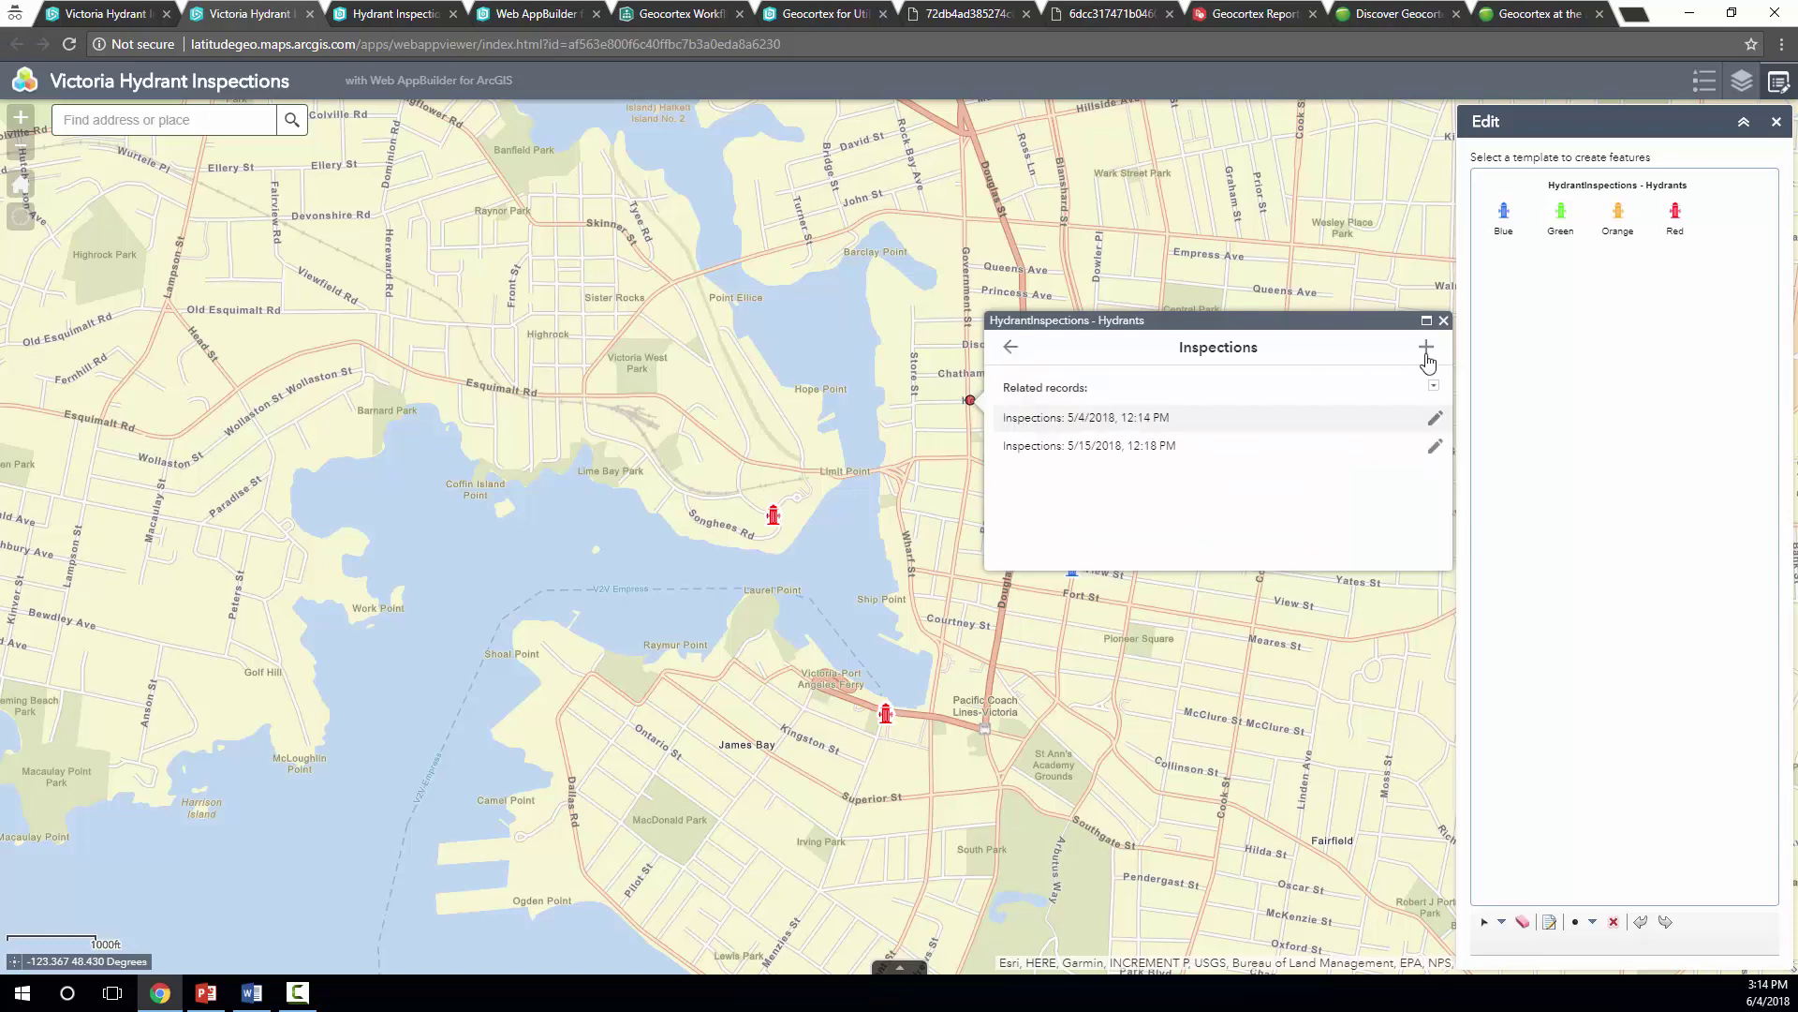
Start a new related inspection record with status Poor
click(1424, 346)
click(1161, 423)
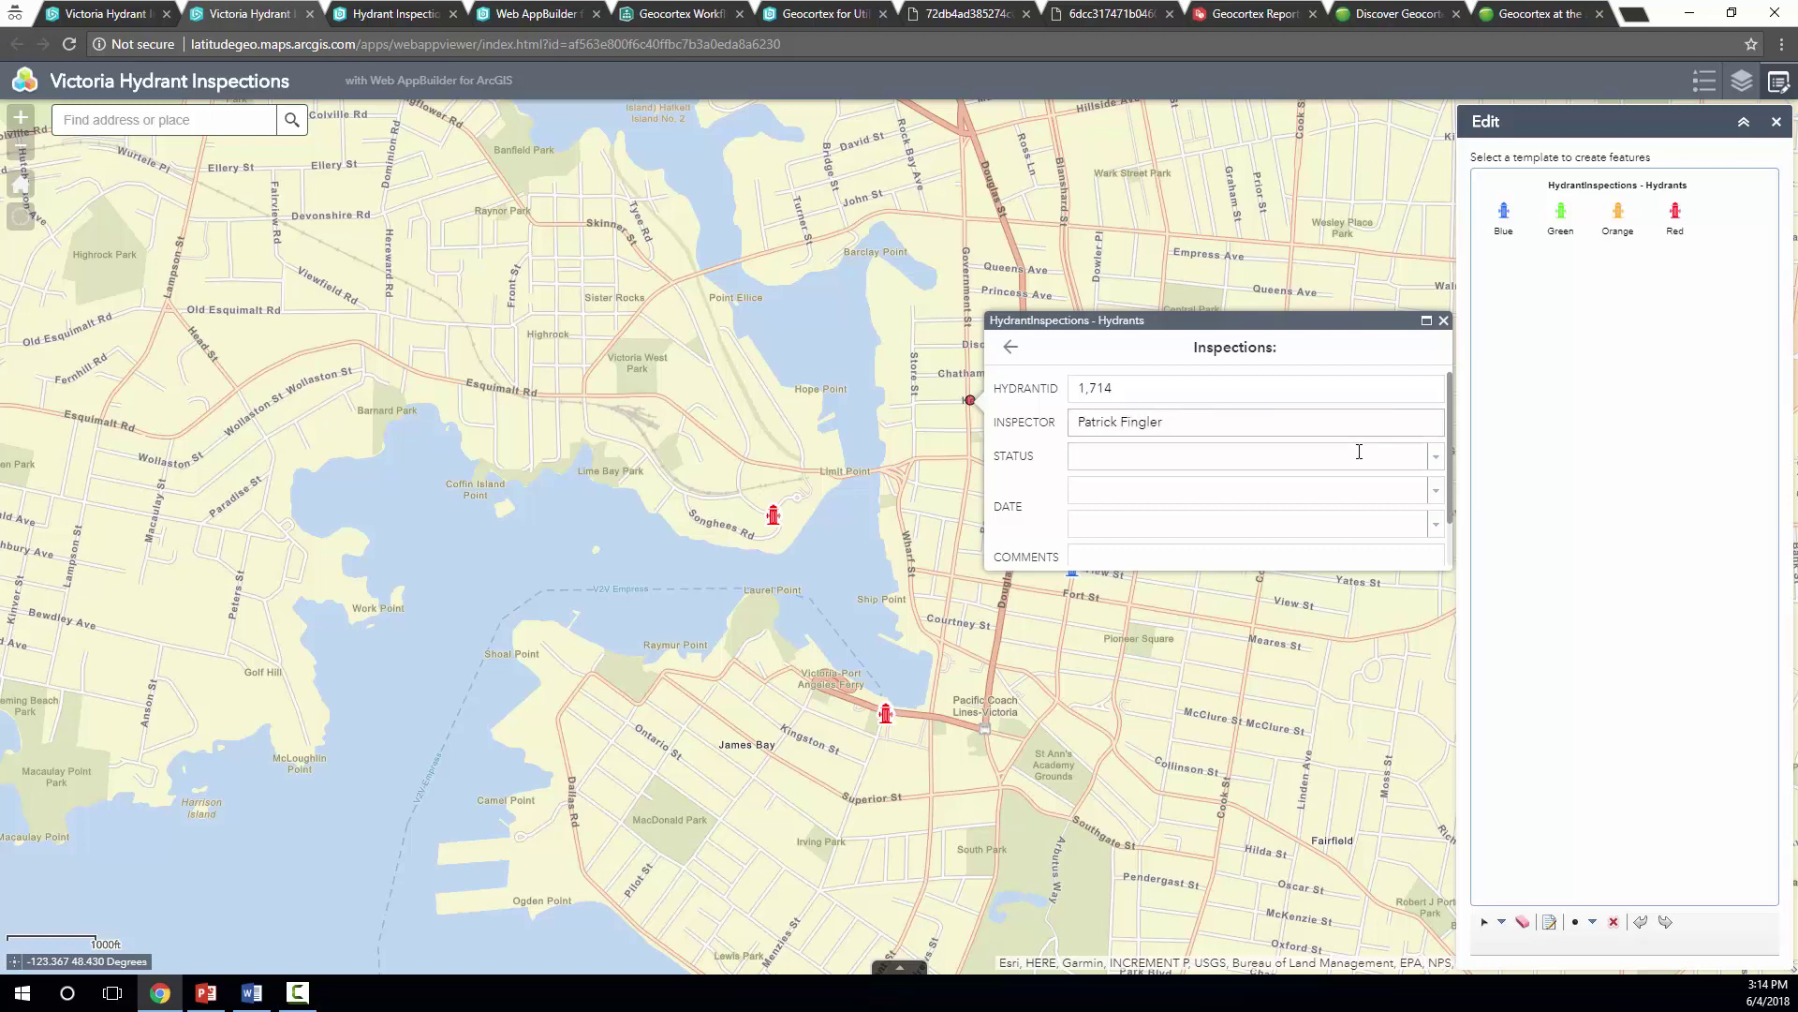
click(1435, 456)
click(1433, 463)
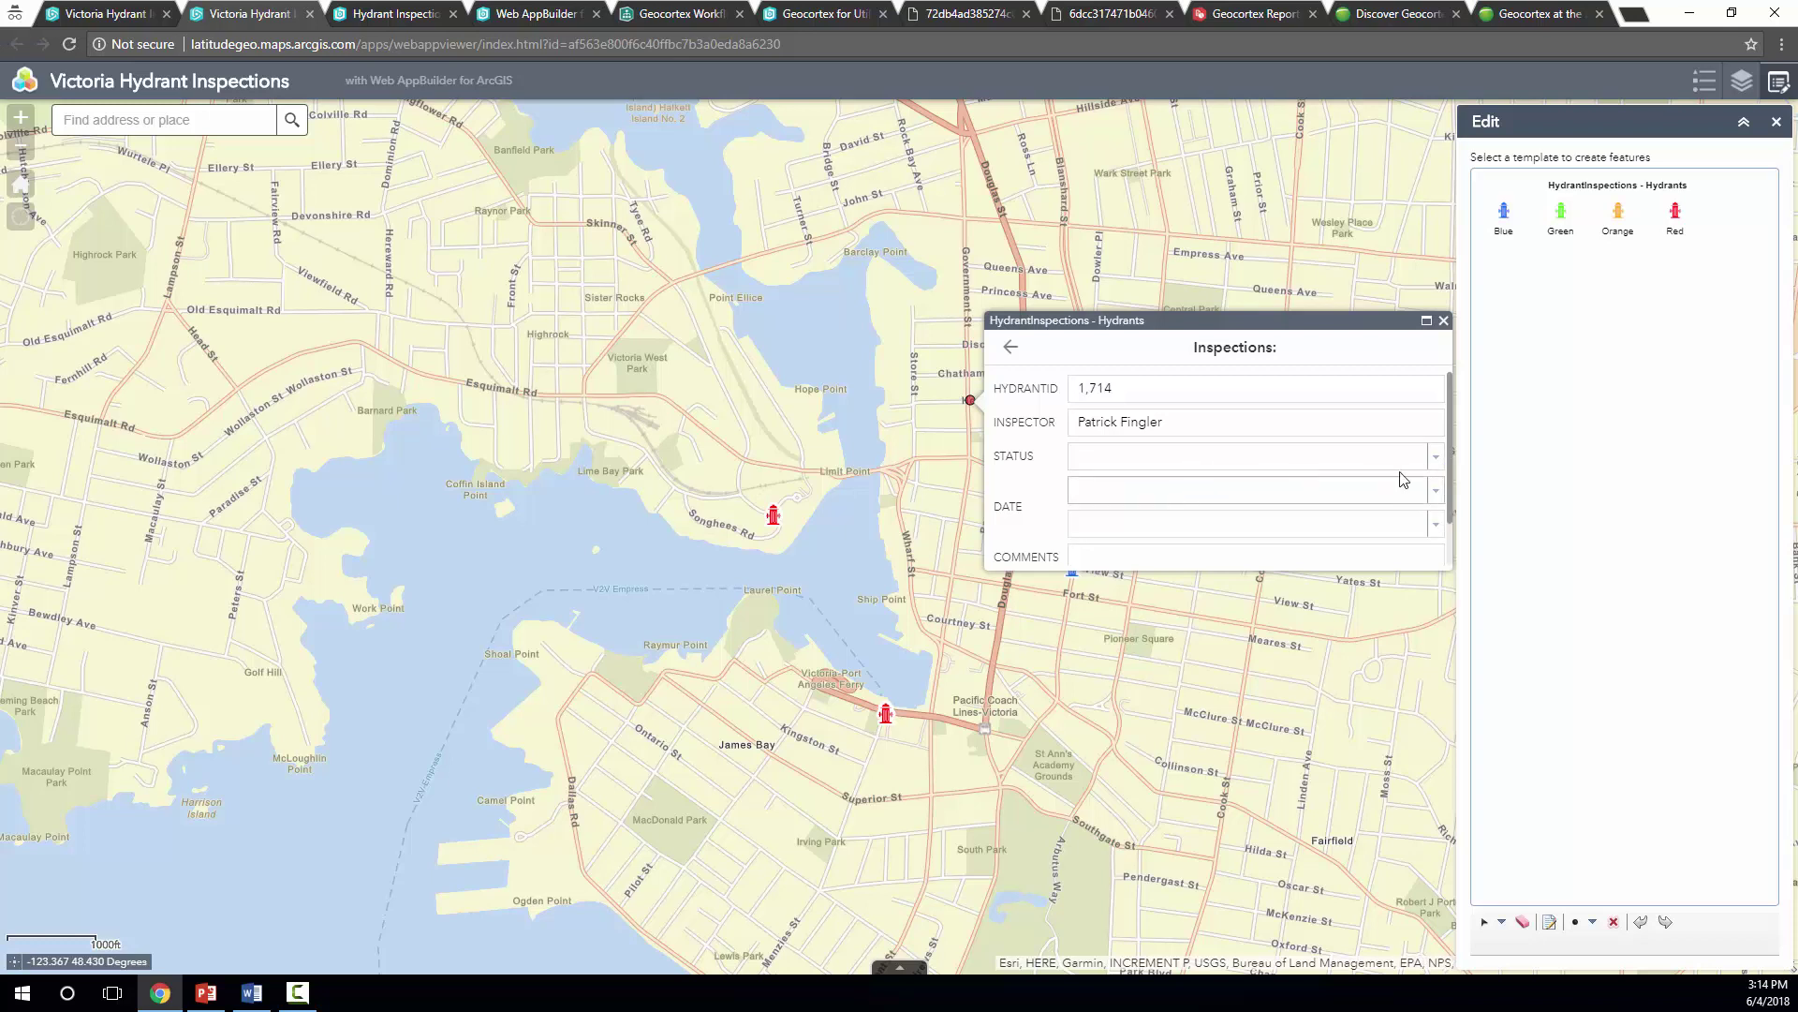
click(1435, 457)
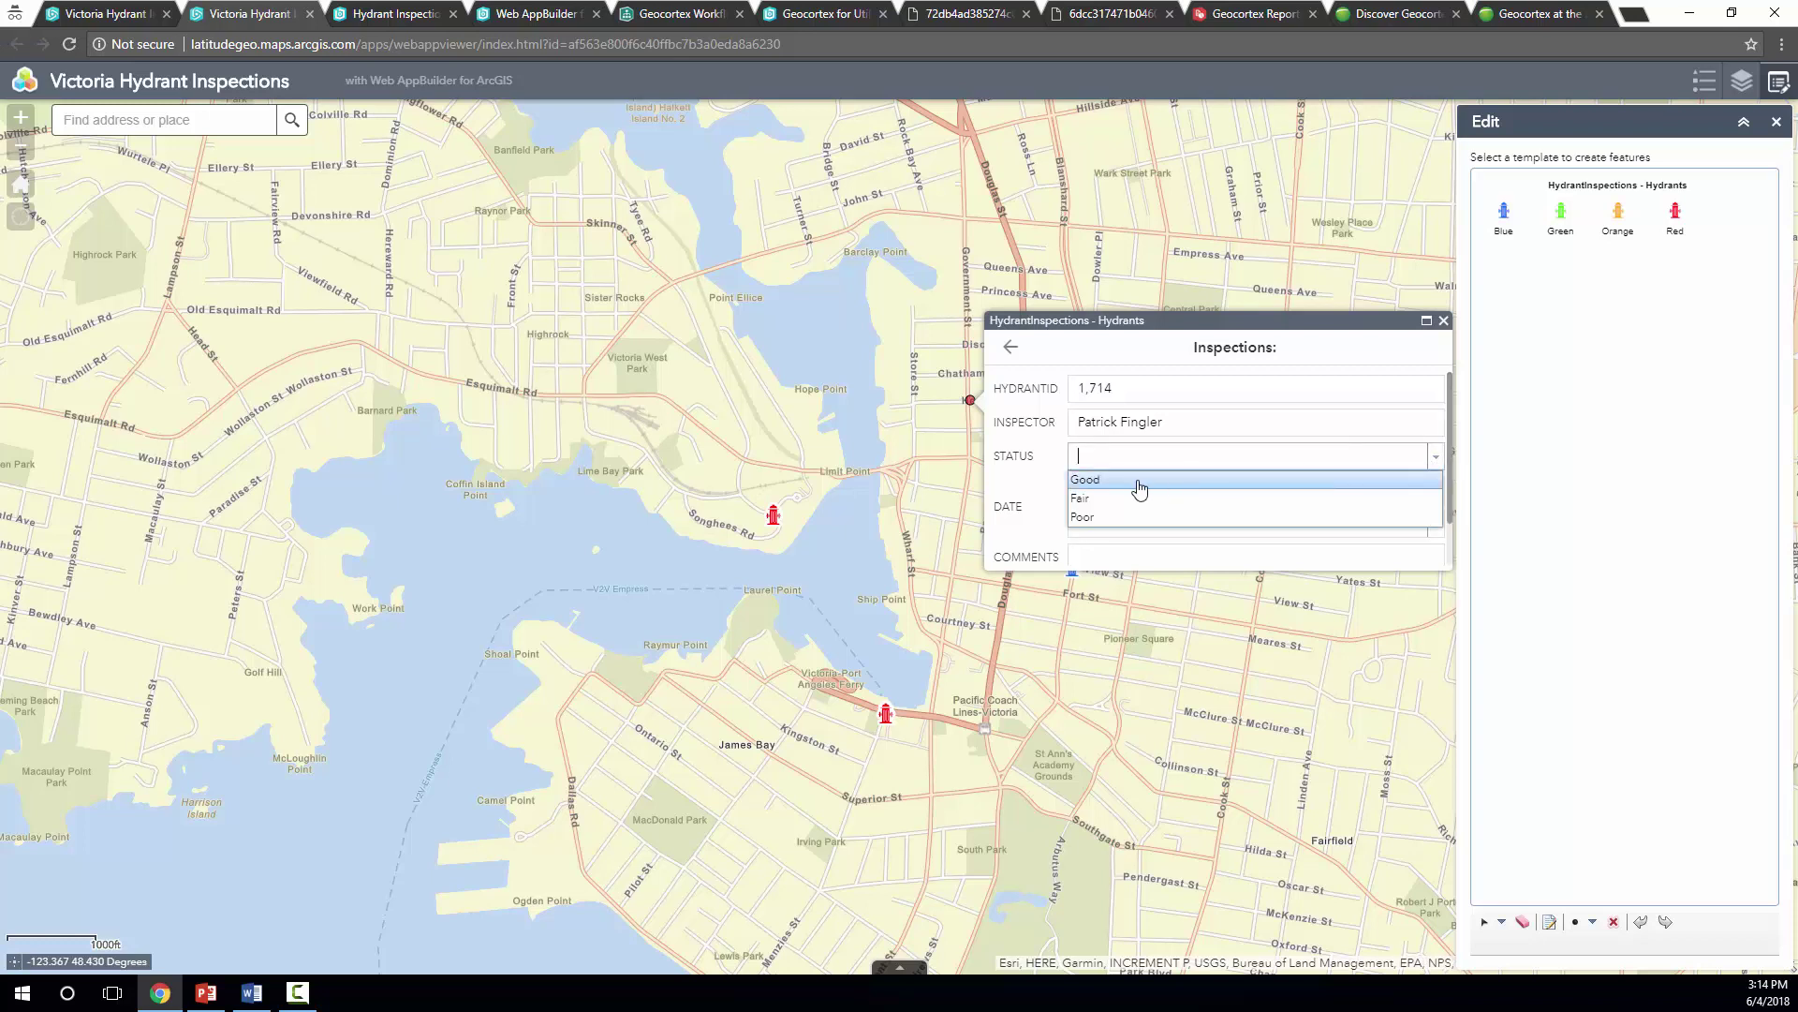
click(1112, 520)
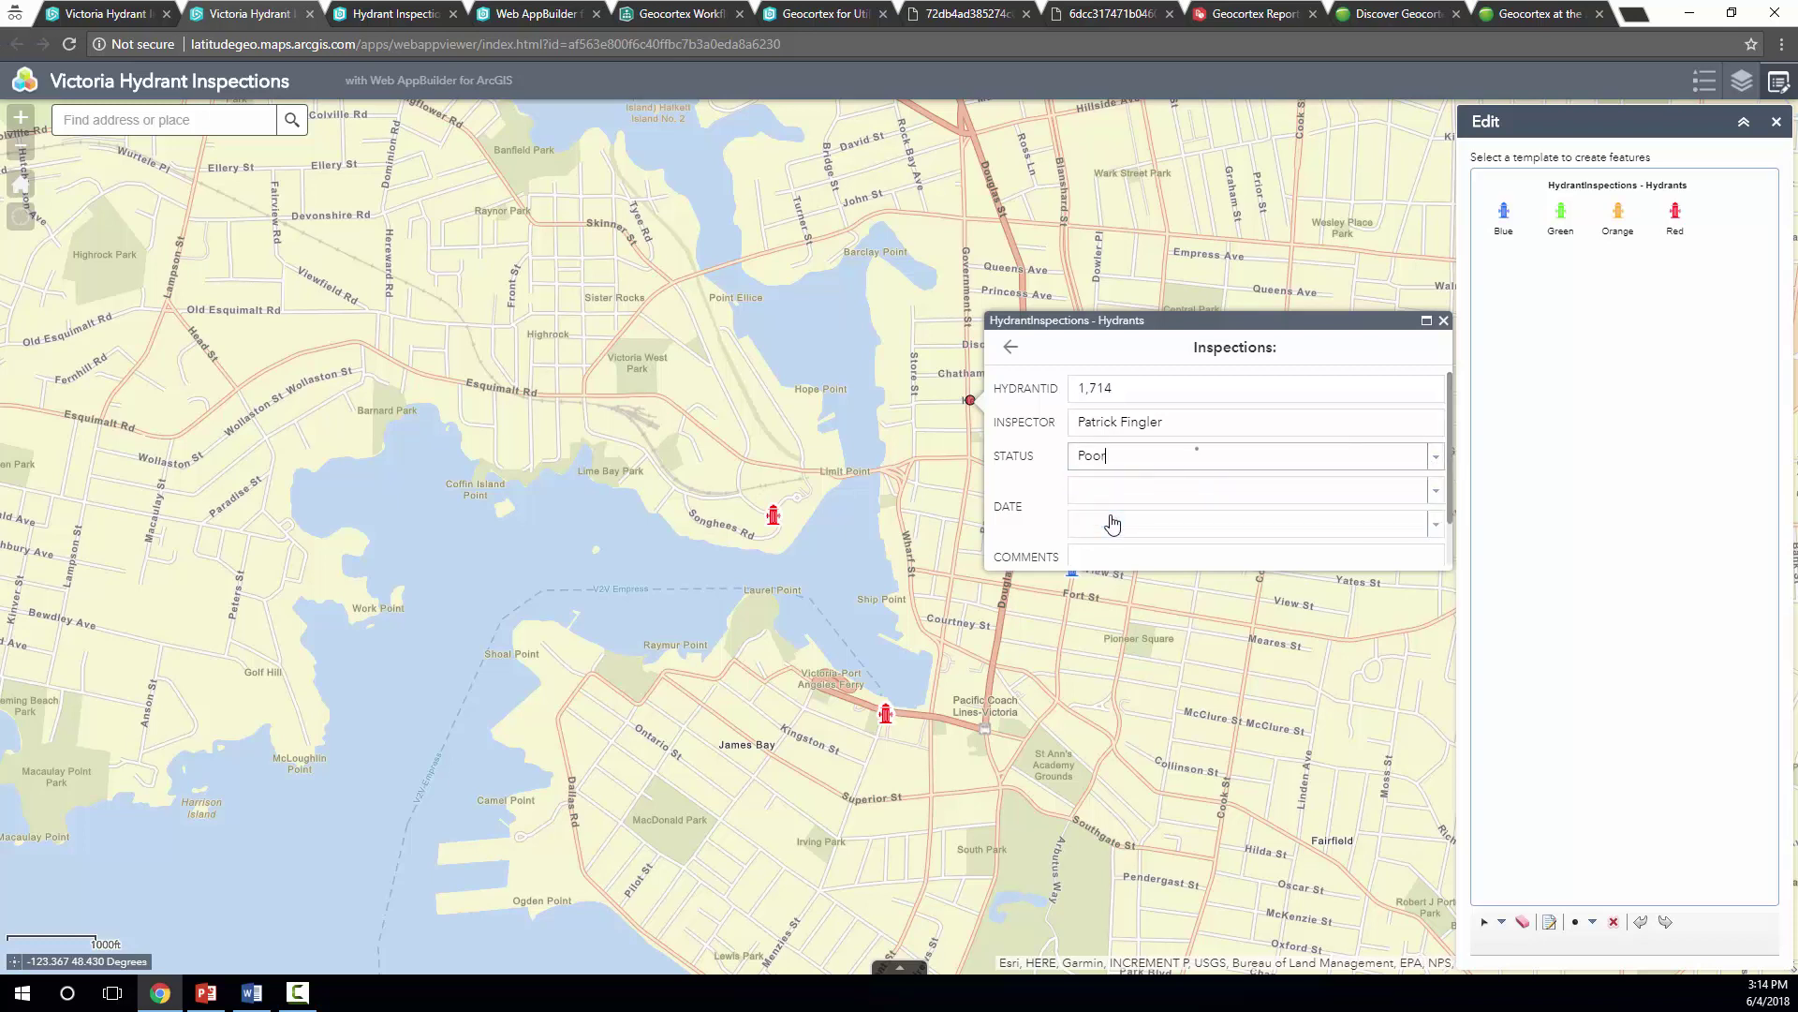
Set the inspection date to 5/31/2018 and the time to 1:00:00 PM
click(1435, 495)
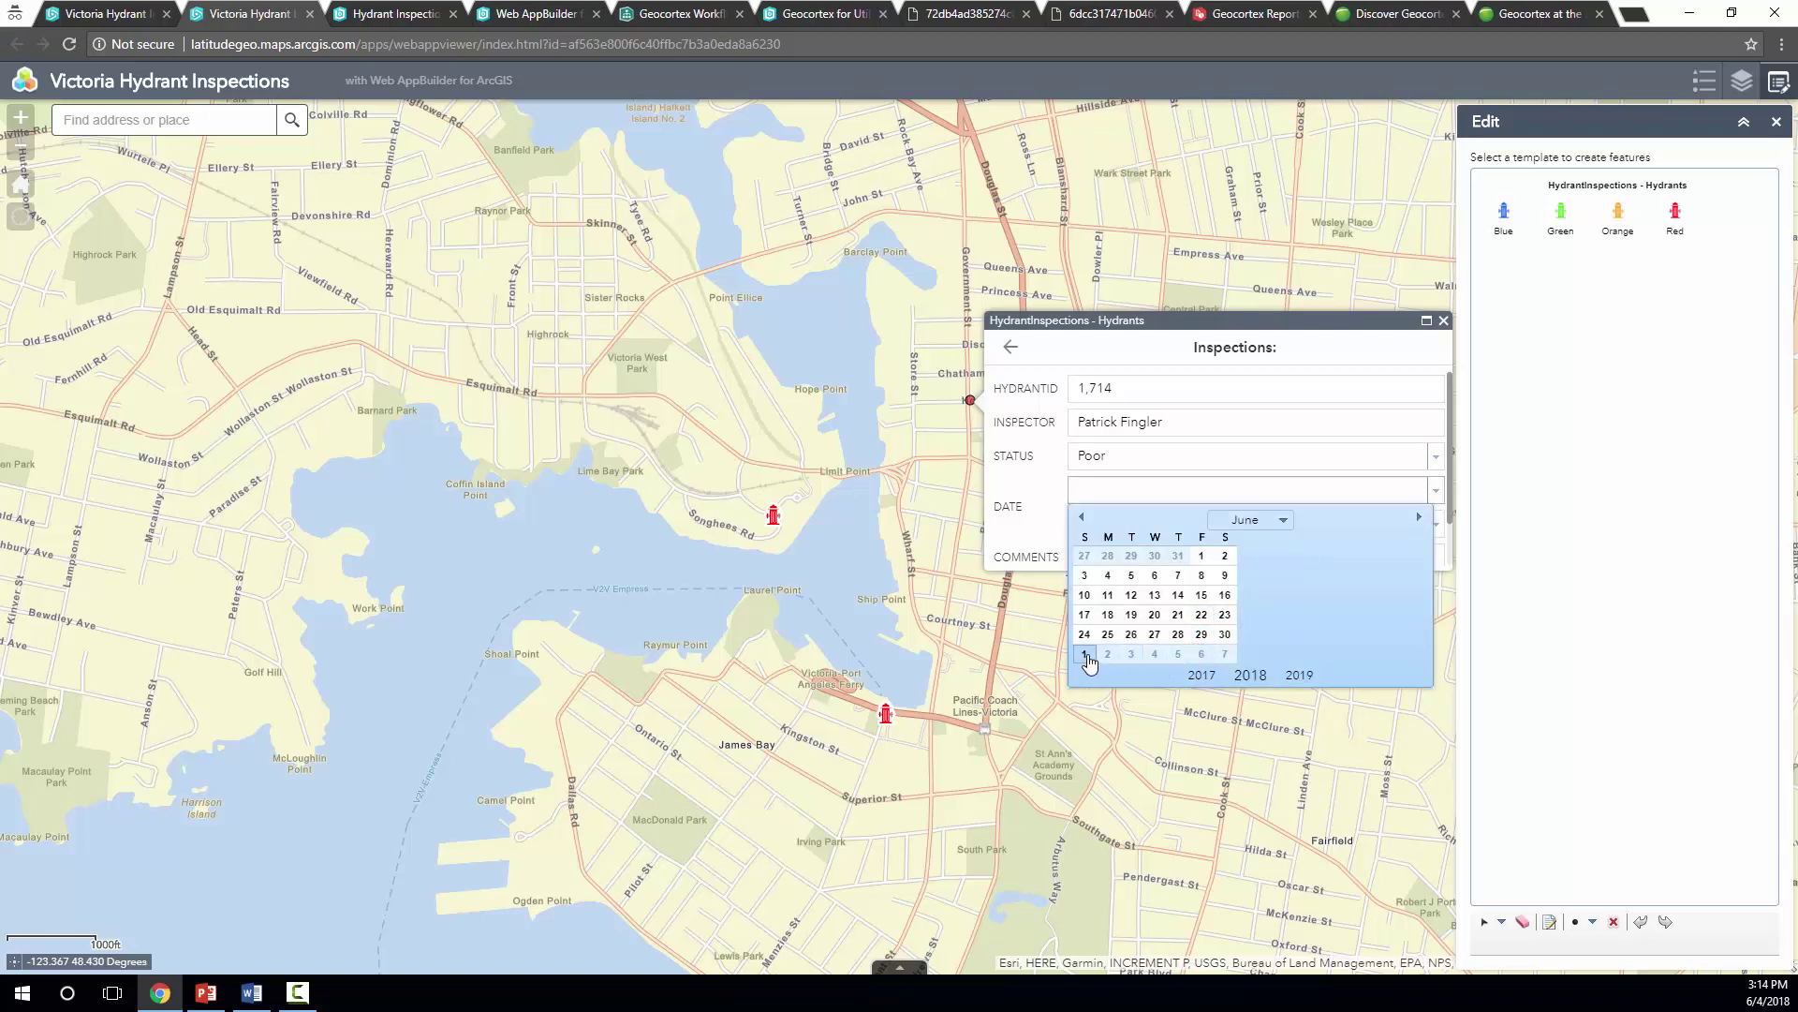
click(1201, 634)
click(1134, 530)
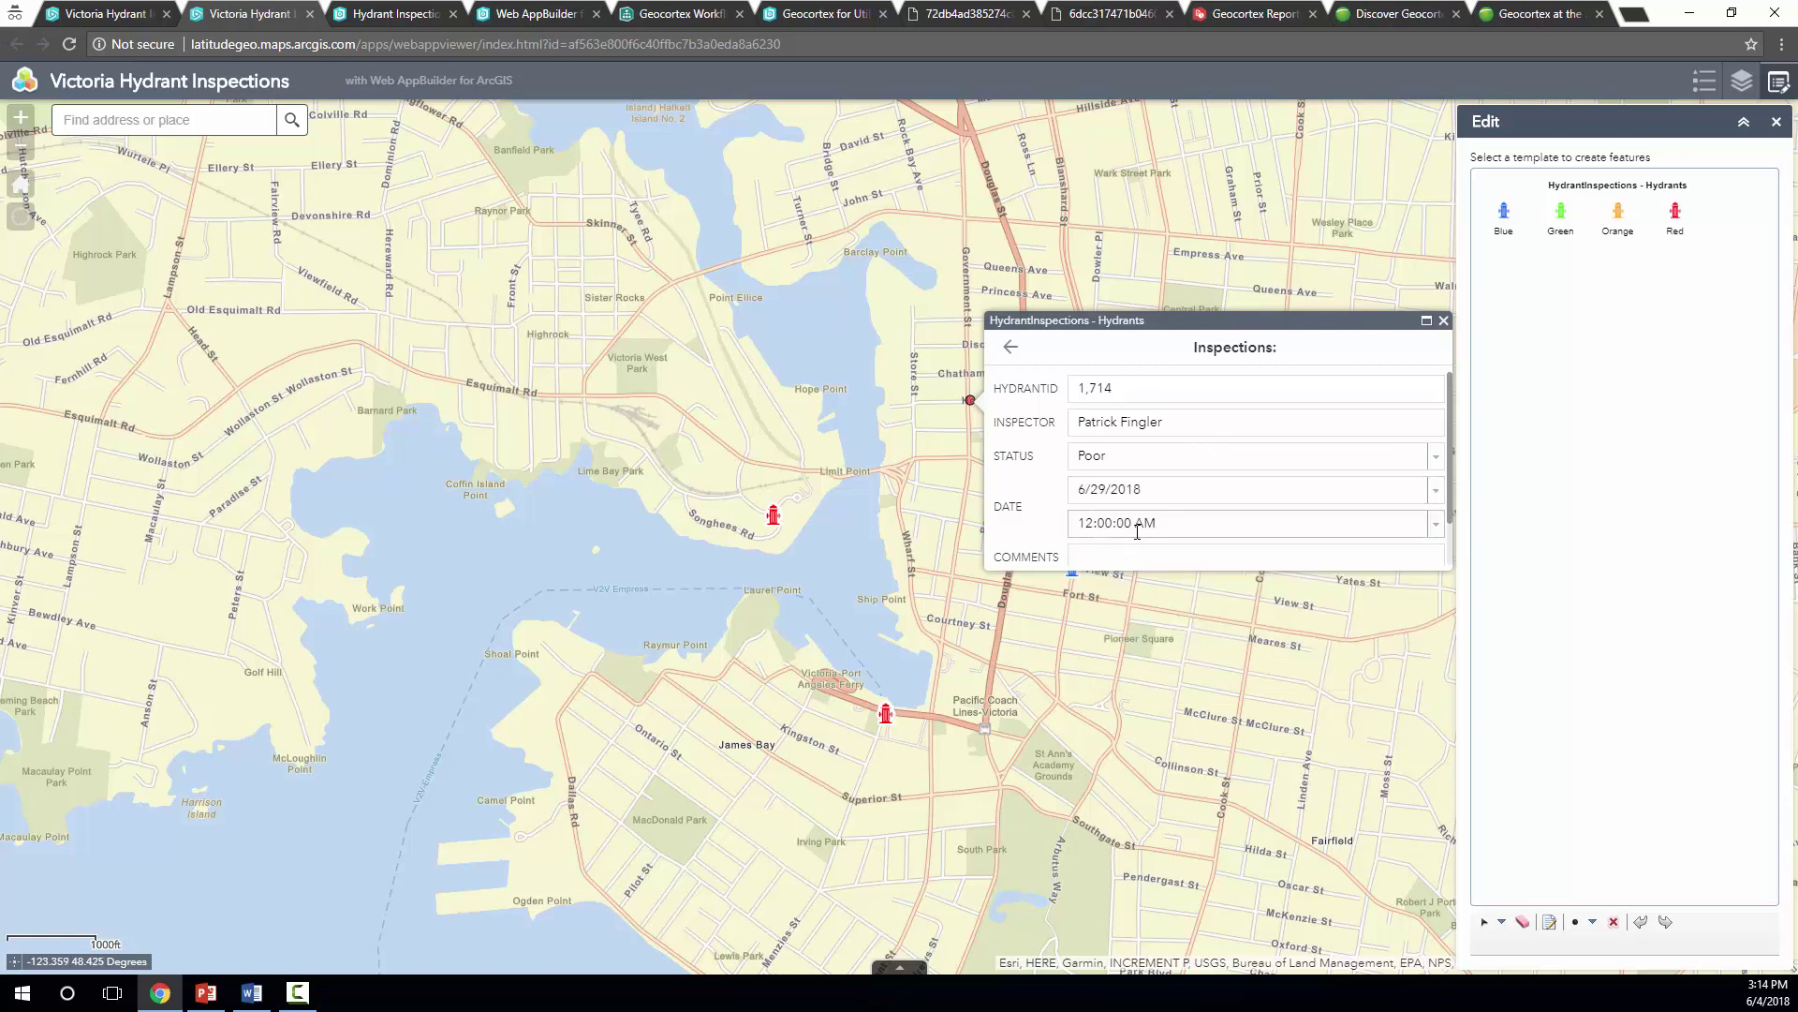
click(1435, 489)
click(1081, 517)
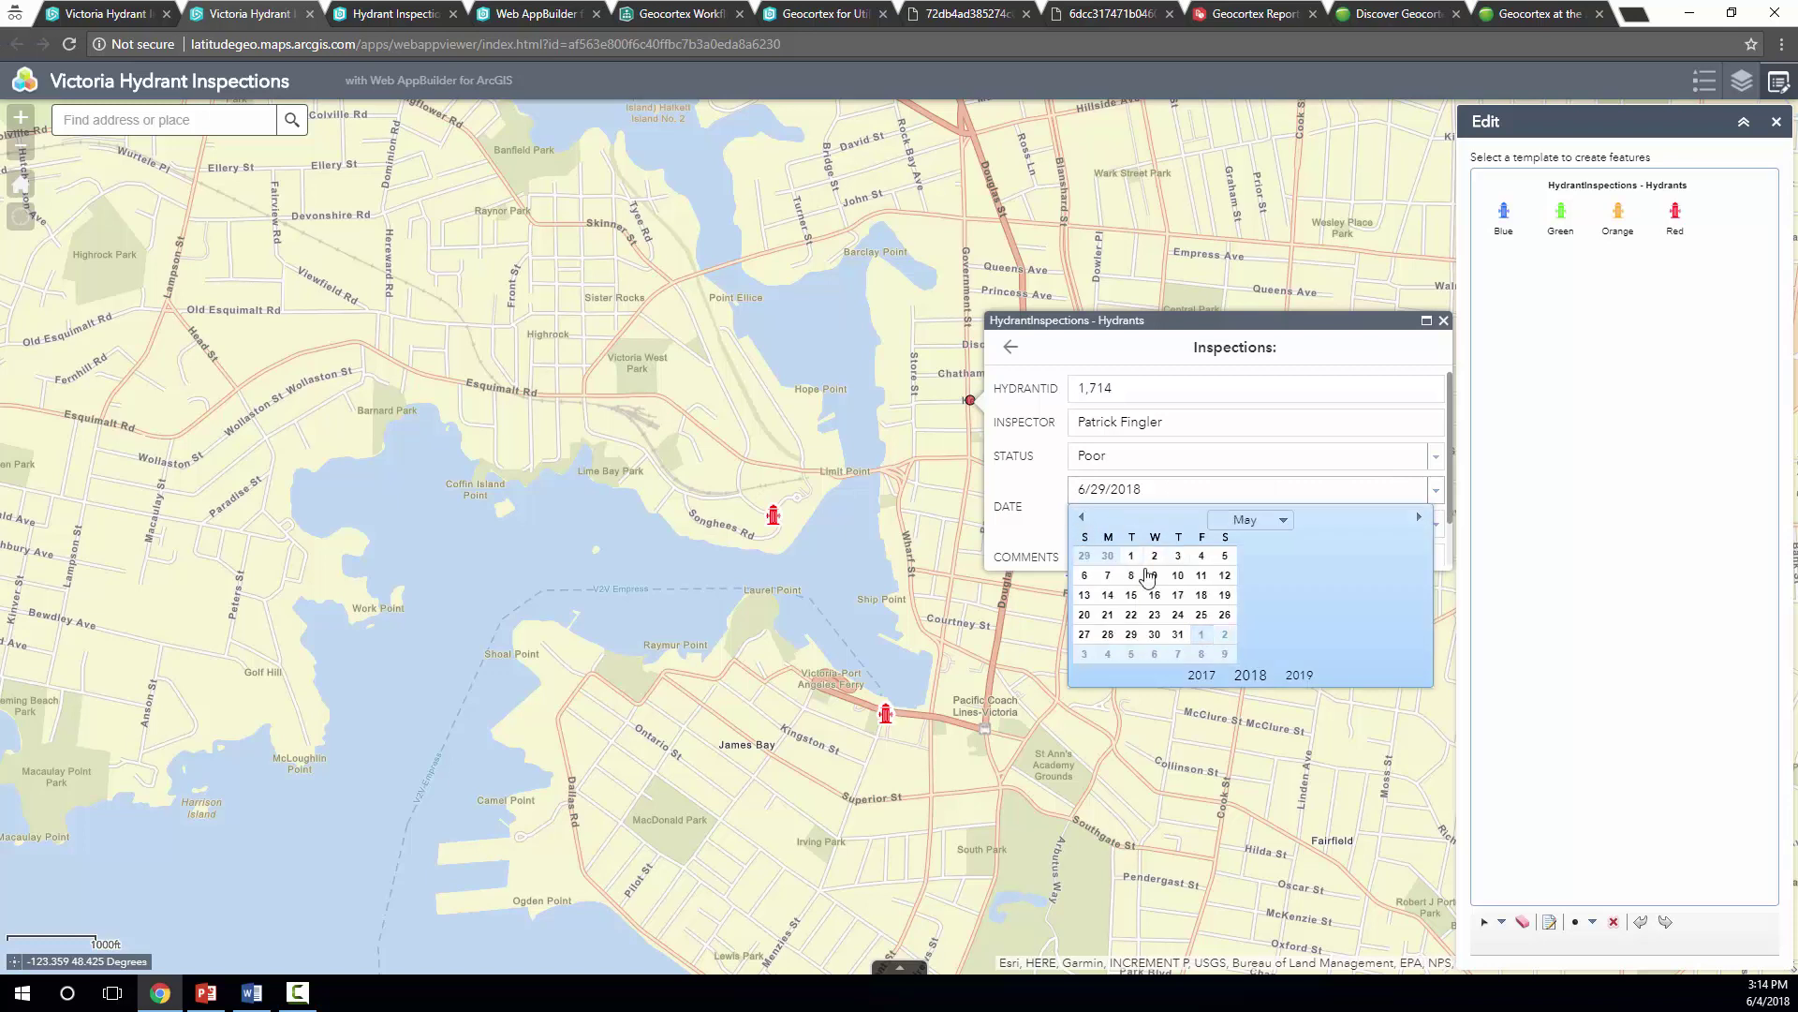
click(1178, 634)
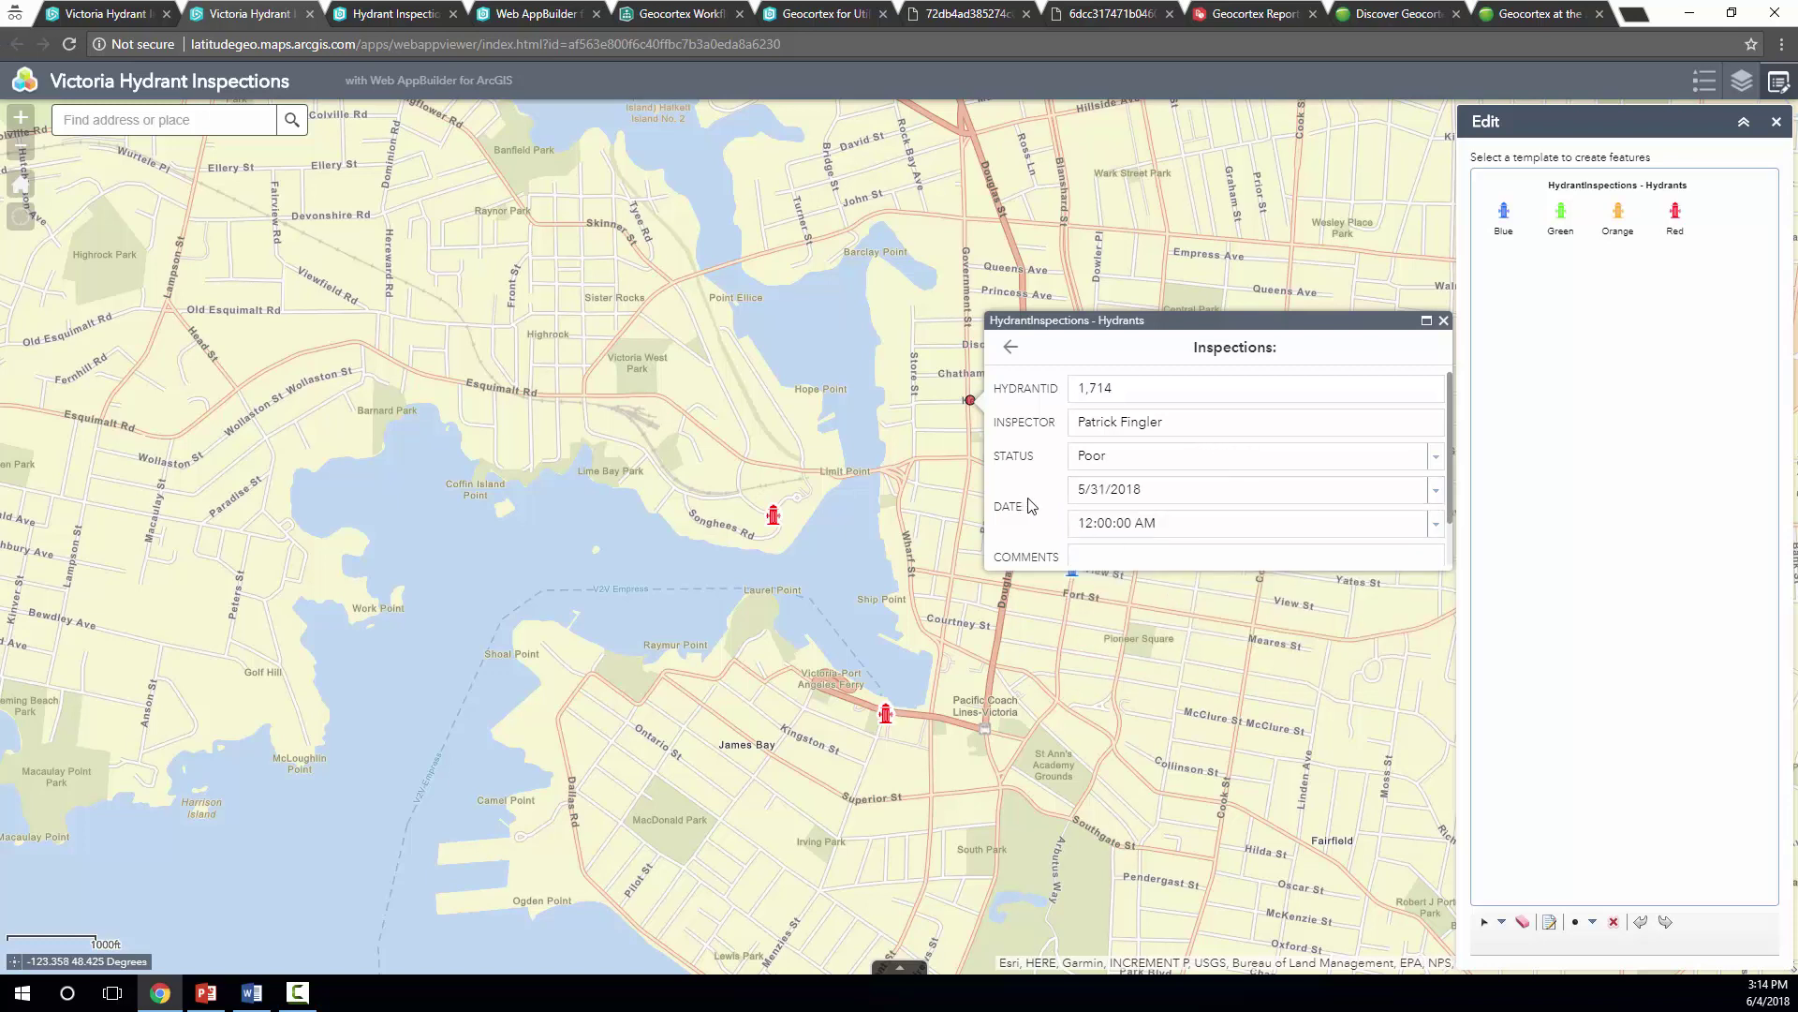
scroll(1252, 514, down, 1)
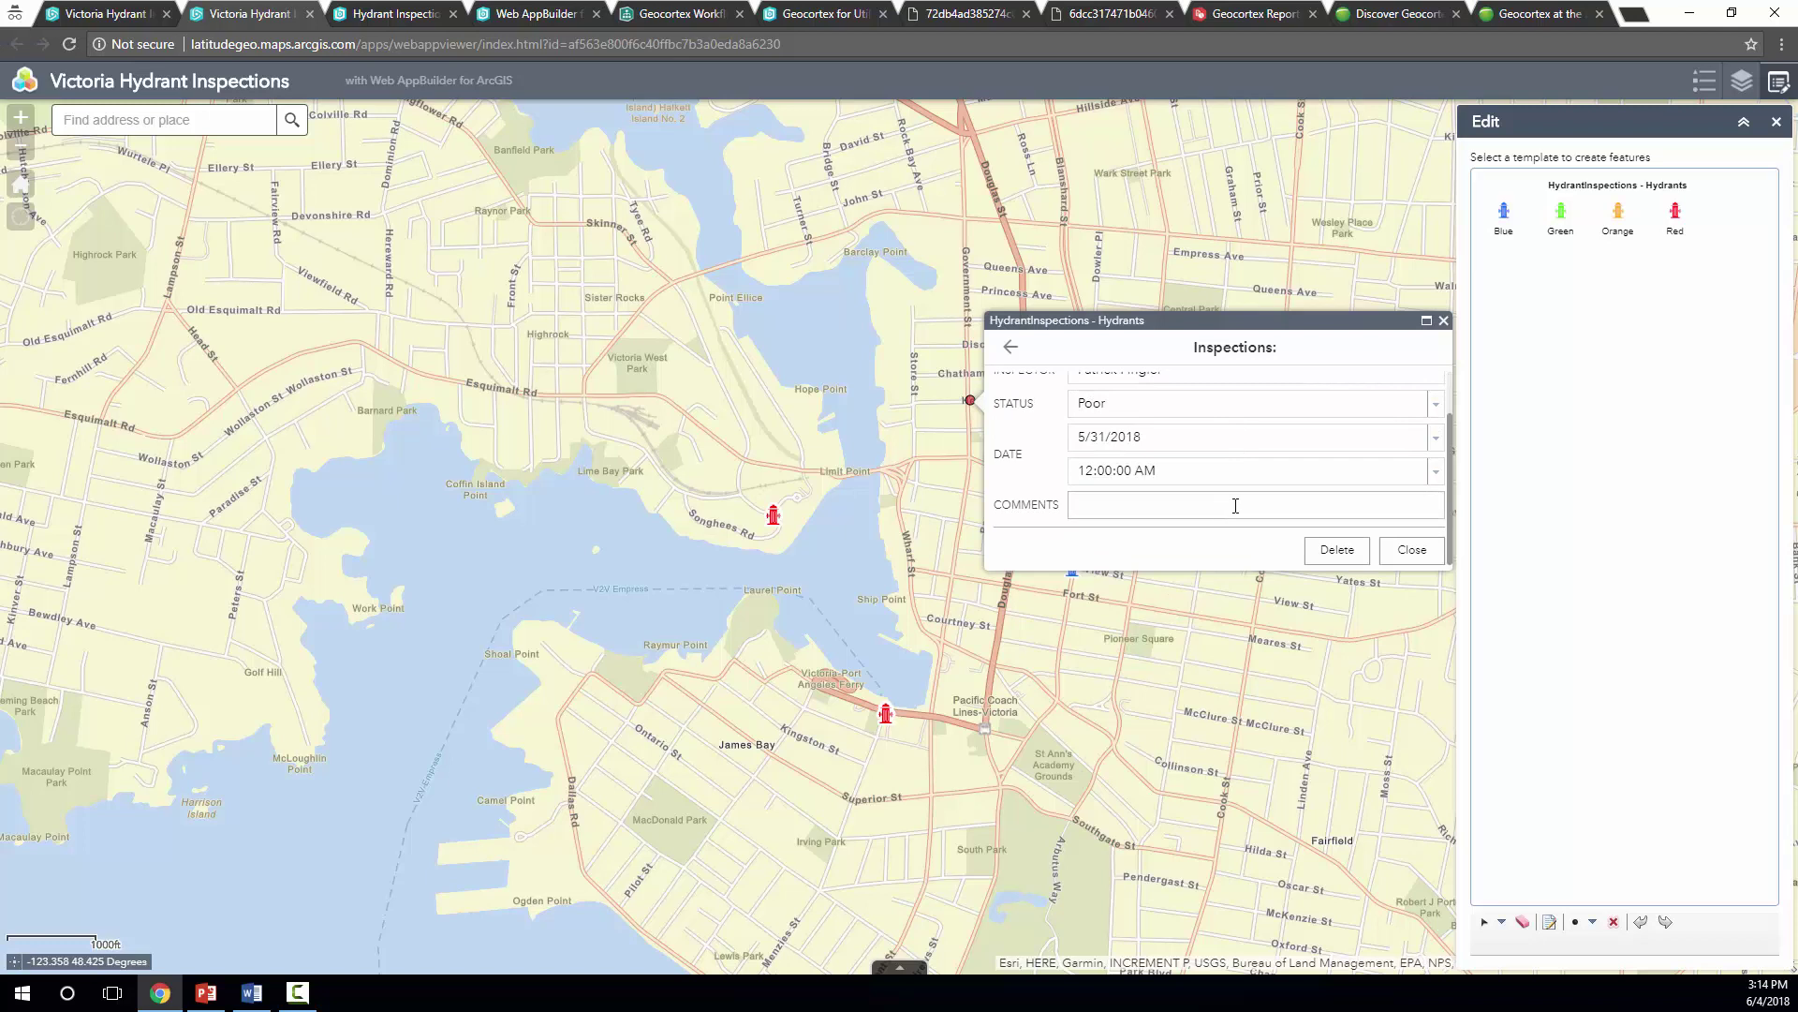
click(1435, 470)
scroll(1265, 824, down, 4)
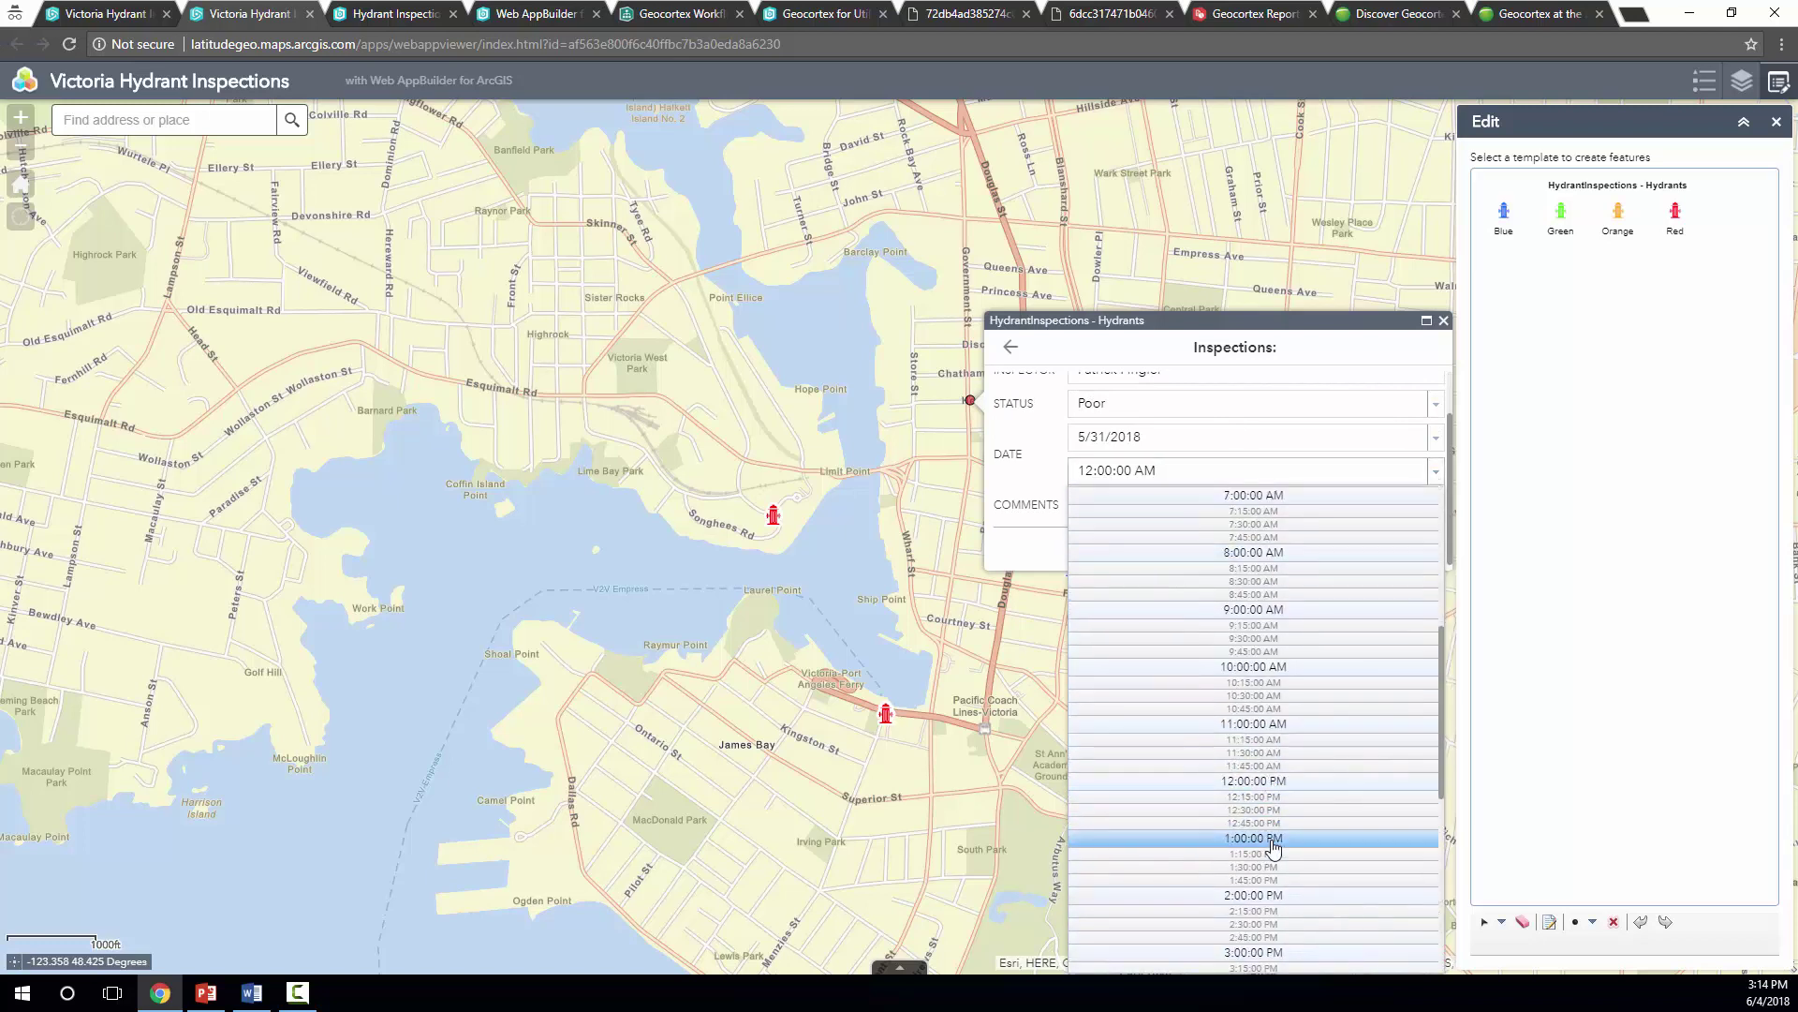
click(1272, 834)
Comment 'Hydrant should be fixed. Send someone to repair' and save the record
click(1104, 503)
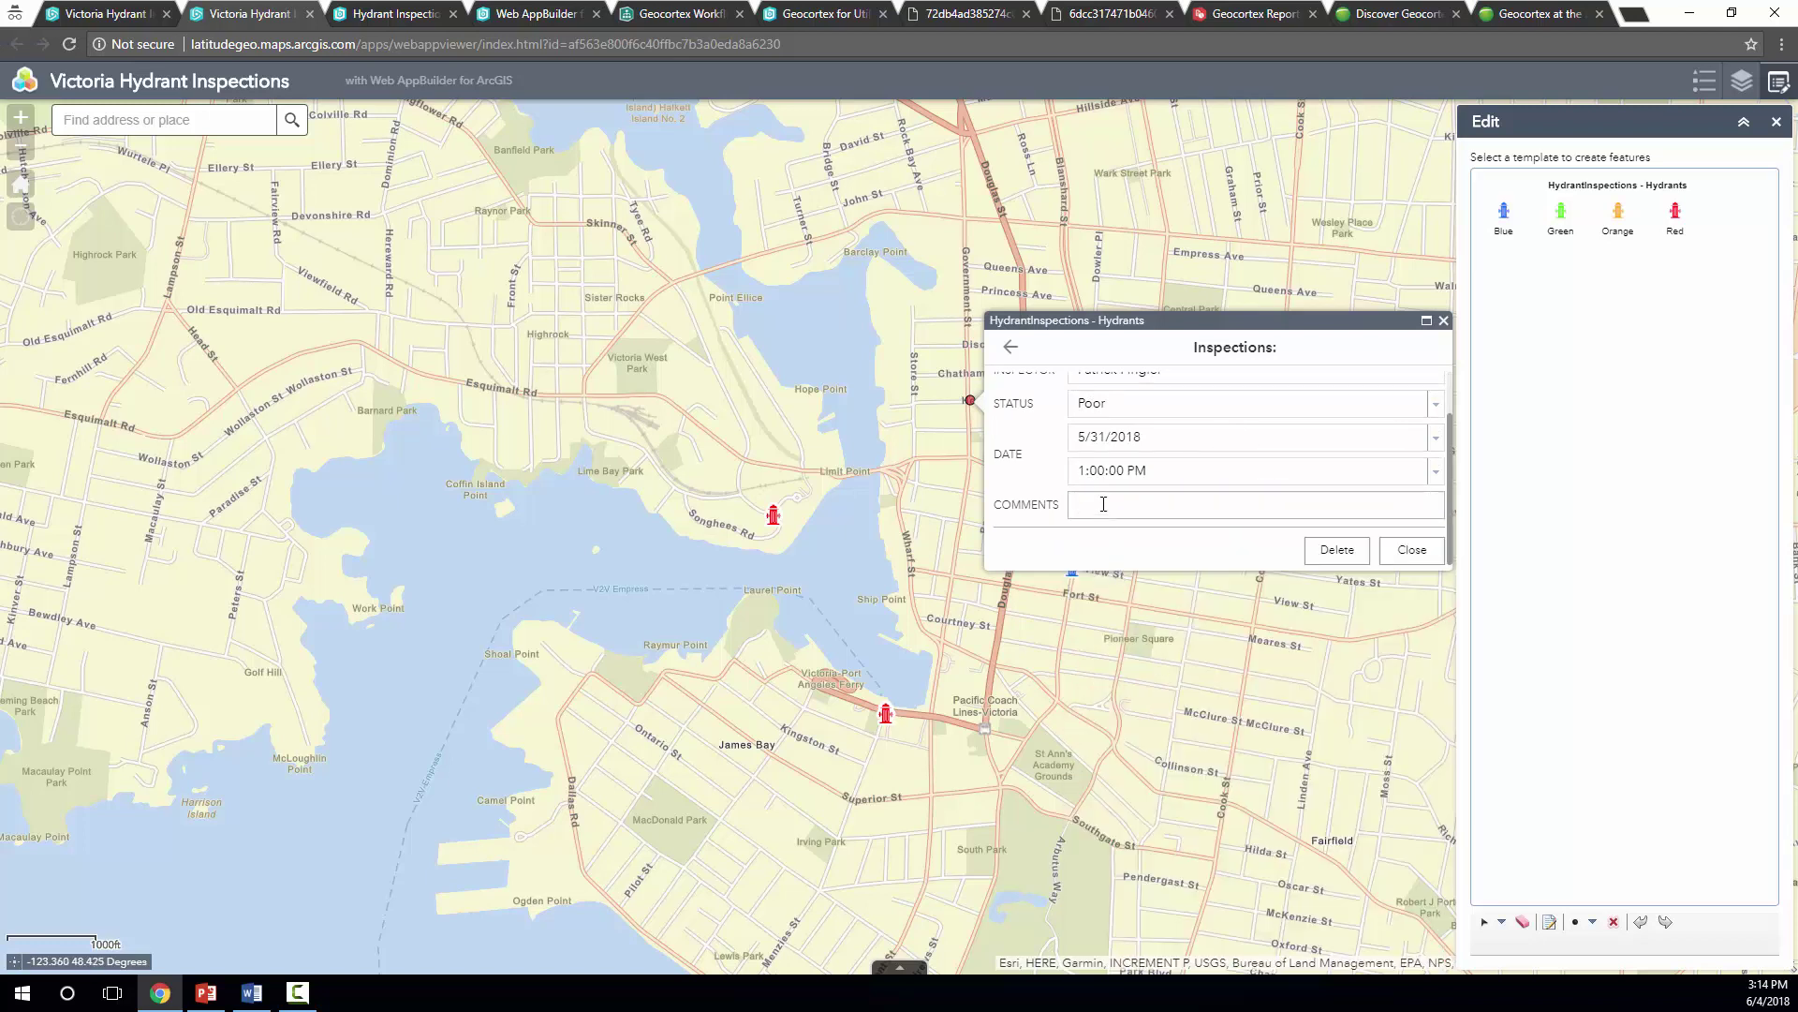
text(Hydrant should be fixed. Send someone next week to)
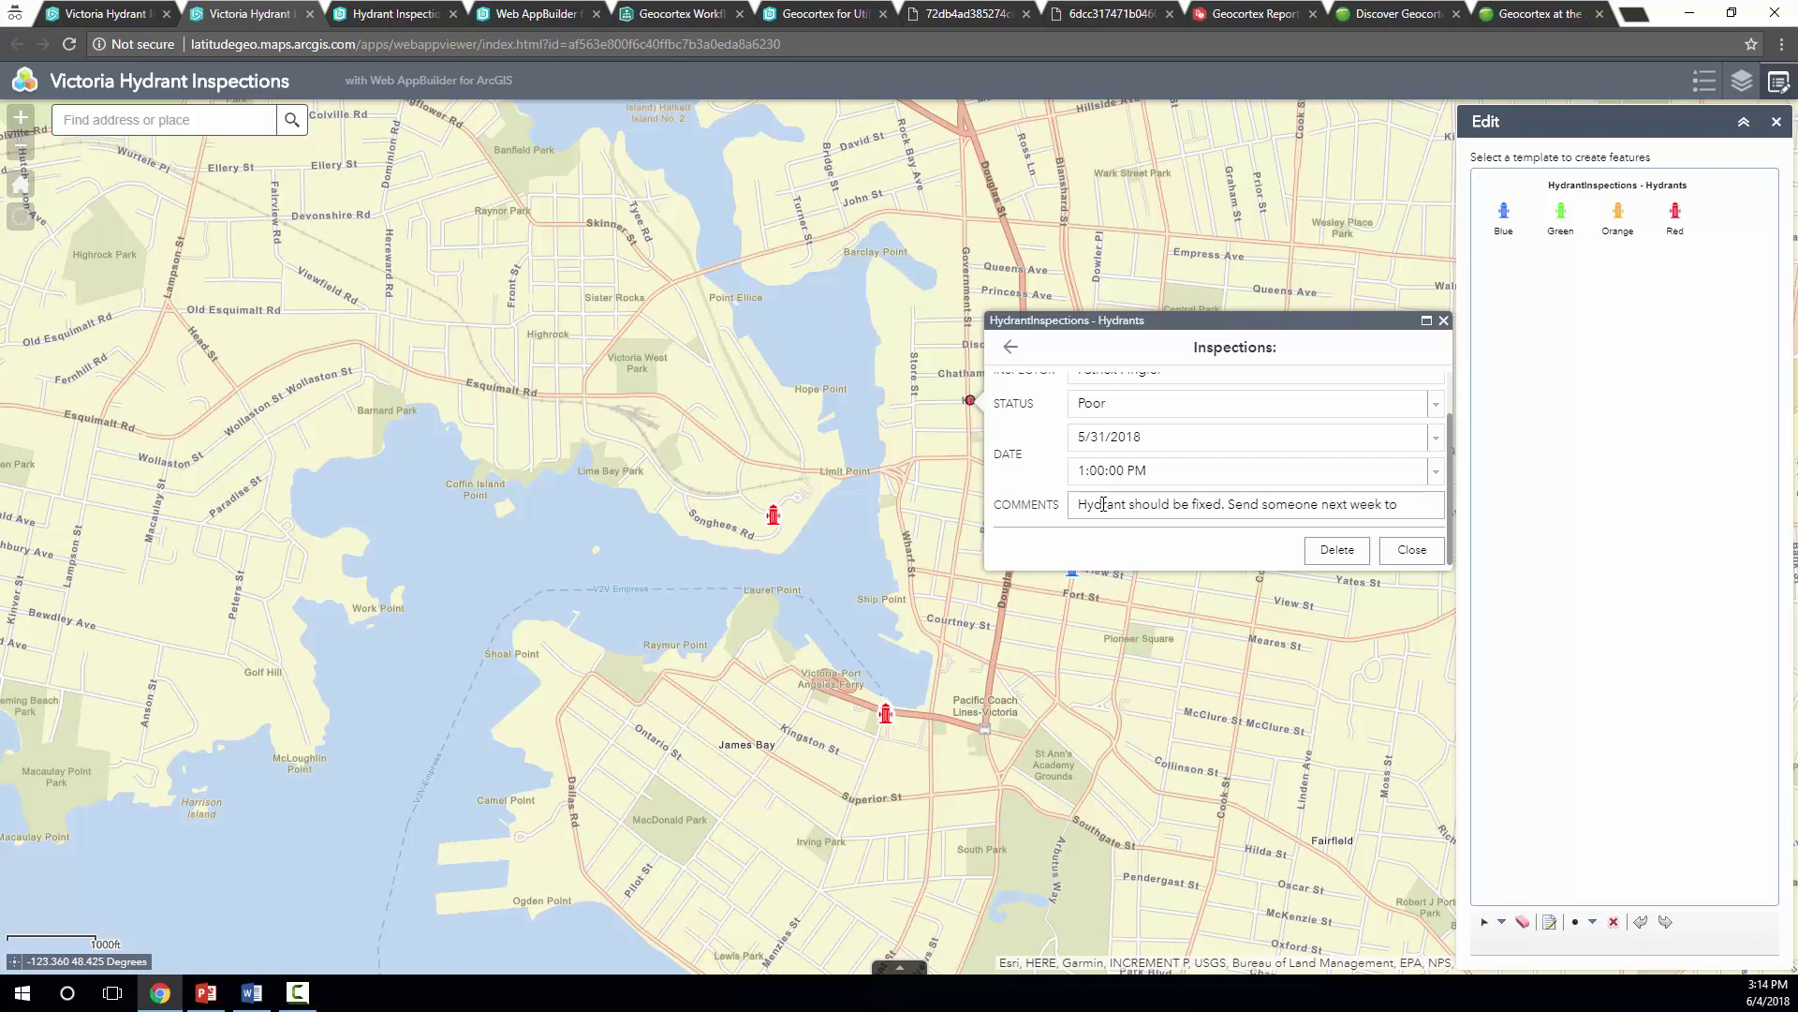
key(BackSpace)
key(BackSpace)
key(BackSpace)
key(BackSpace)
key(BackSpace)
key(BackSpace)
key(BackSpace)
key(BackSpace)
key(BackSpace)
text(to repair)
click(1425, 557)
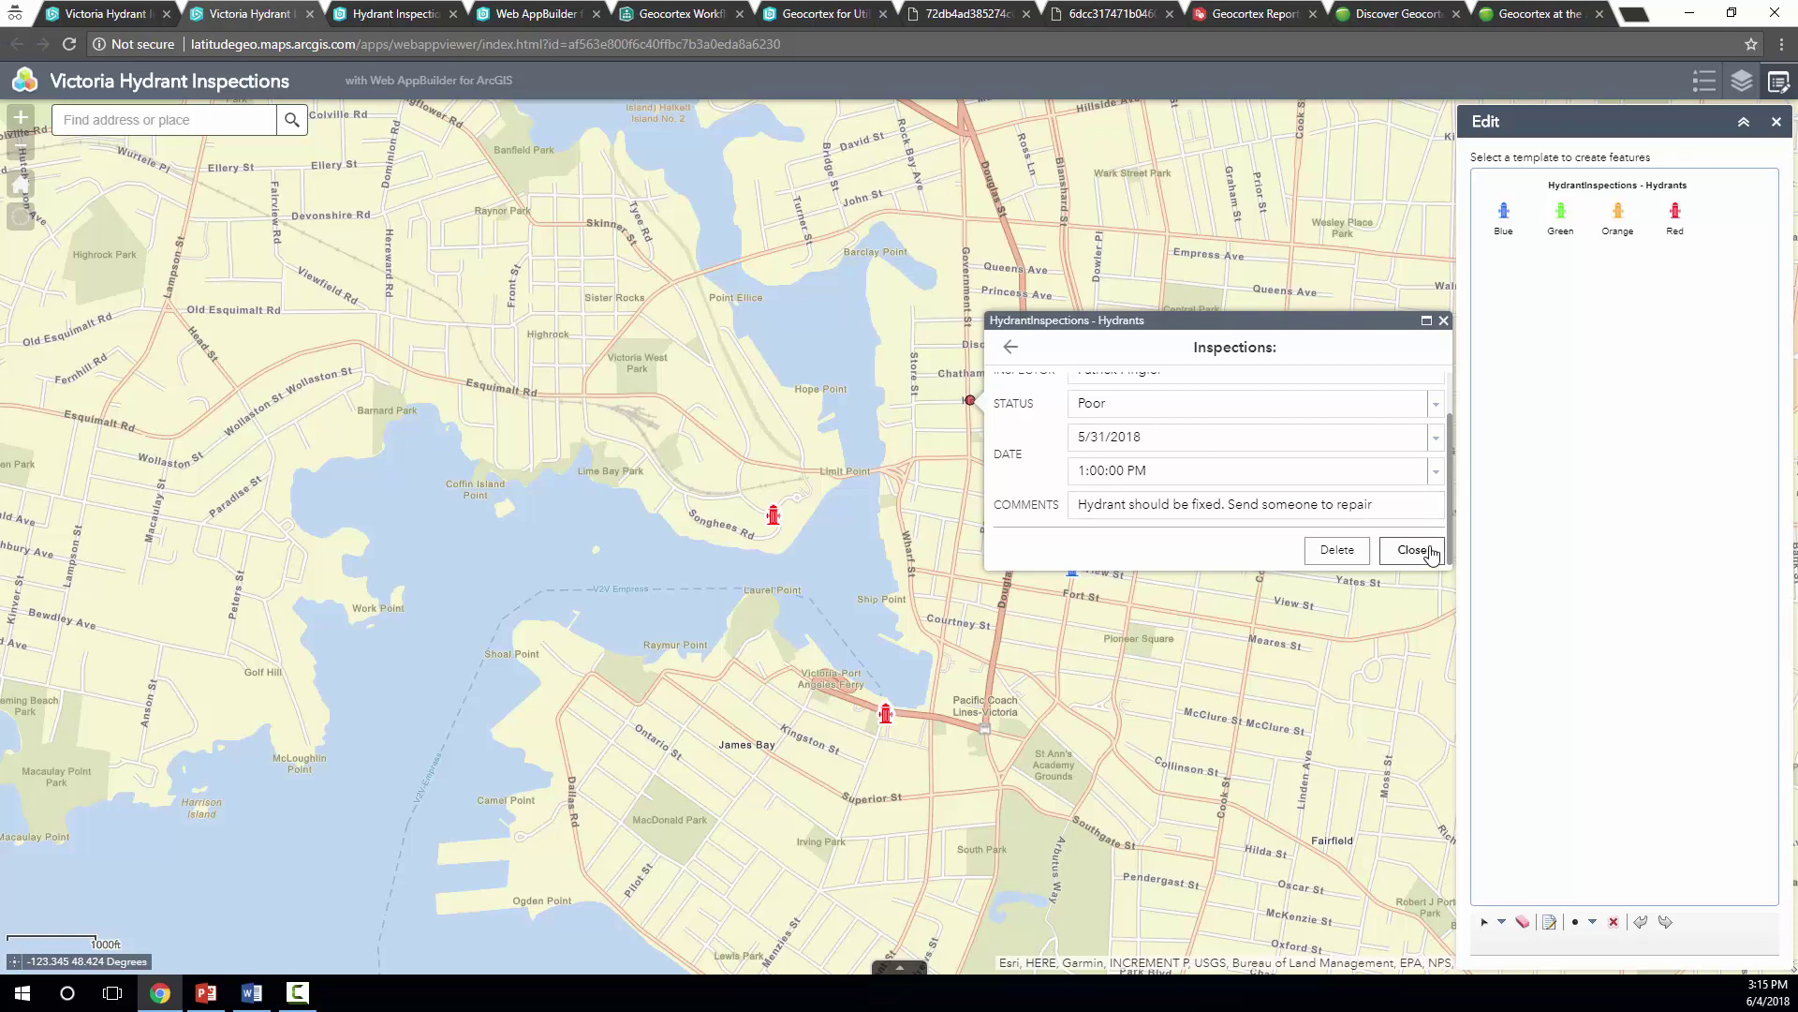
Confirm hydrant 1,714 lists three inspections including 5/31/2018 1:00 PM, then close its popup
click(1443, 322)
click(970, 401)
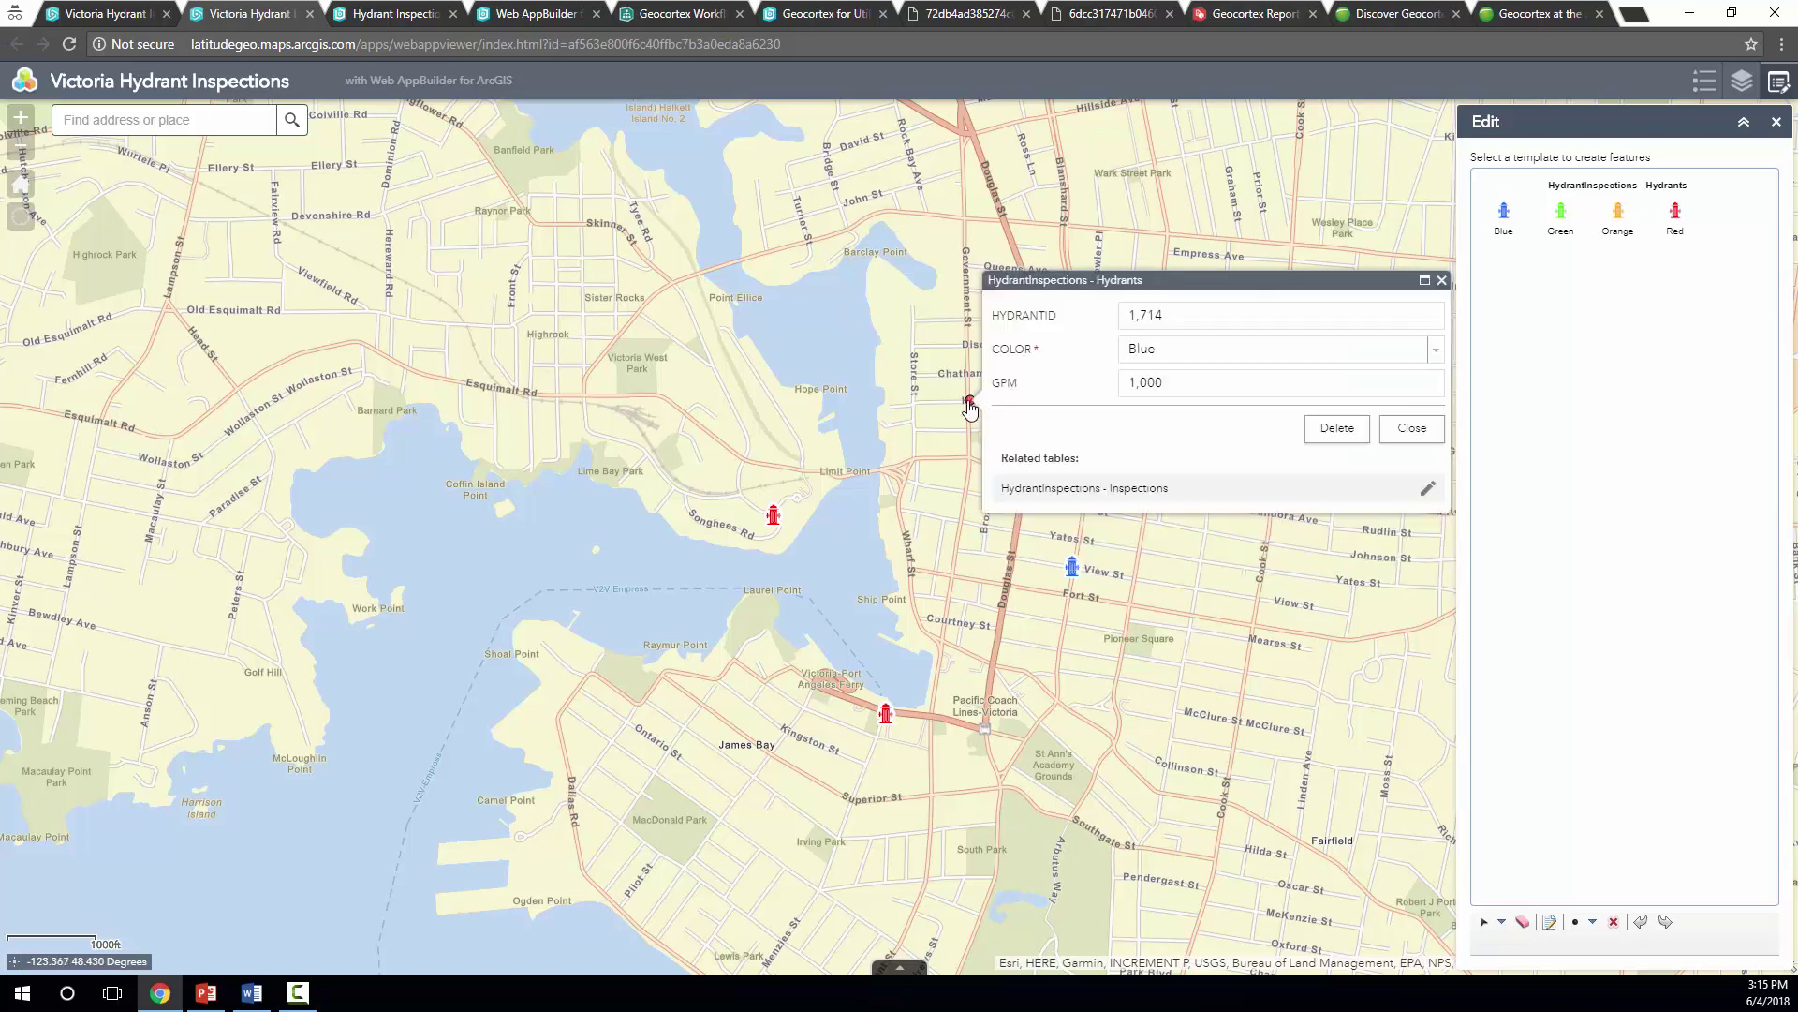
click(1427, 488)
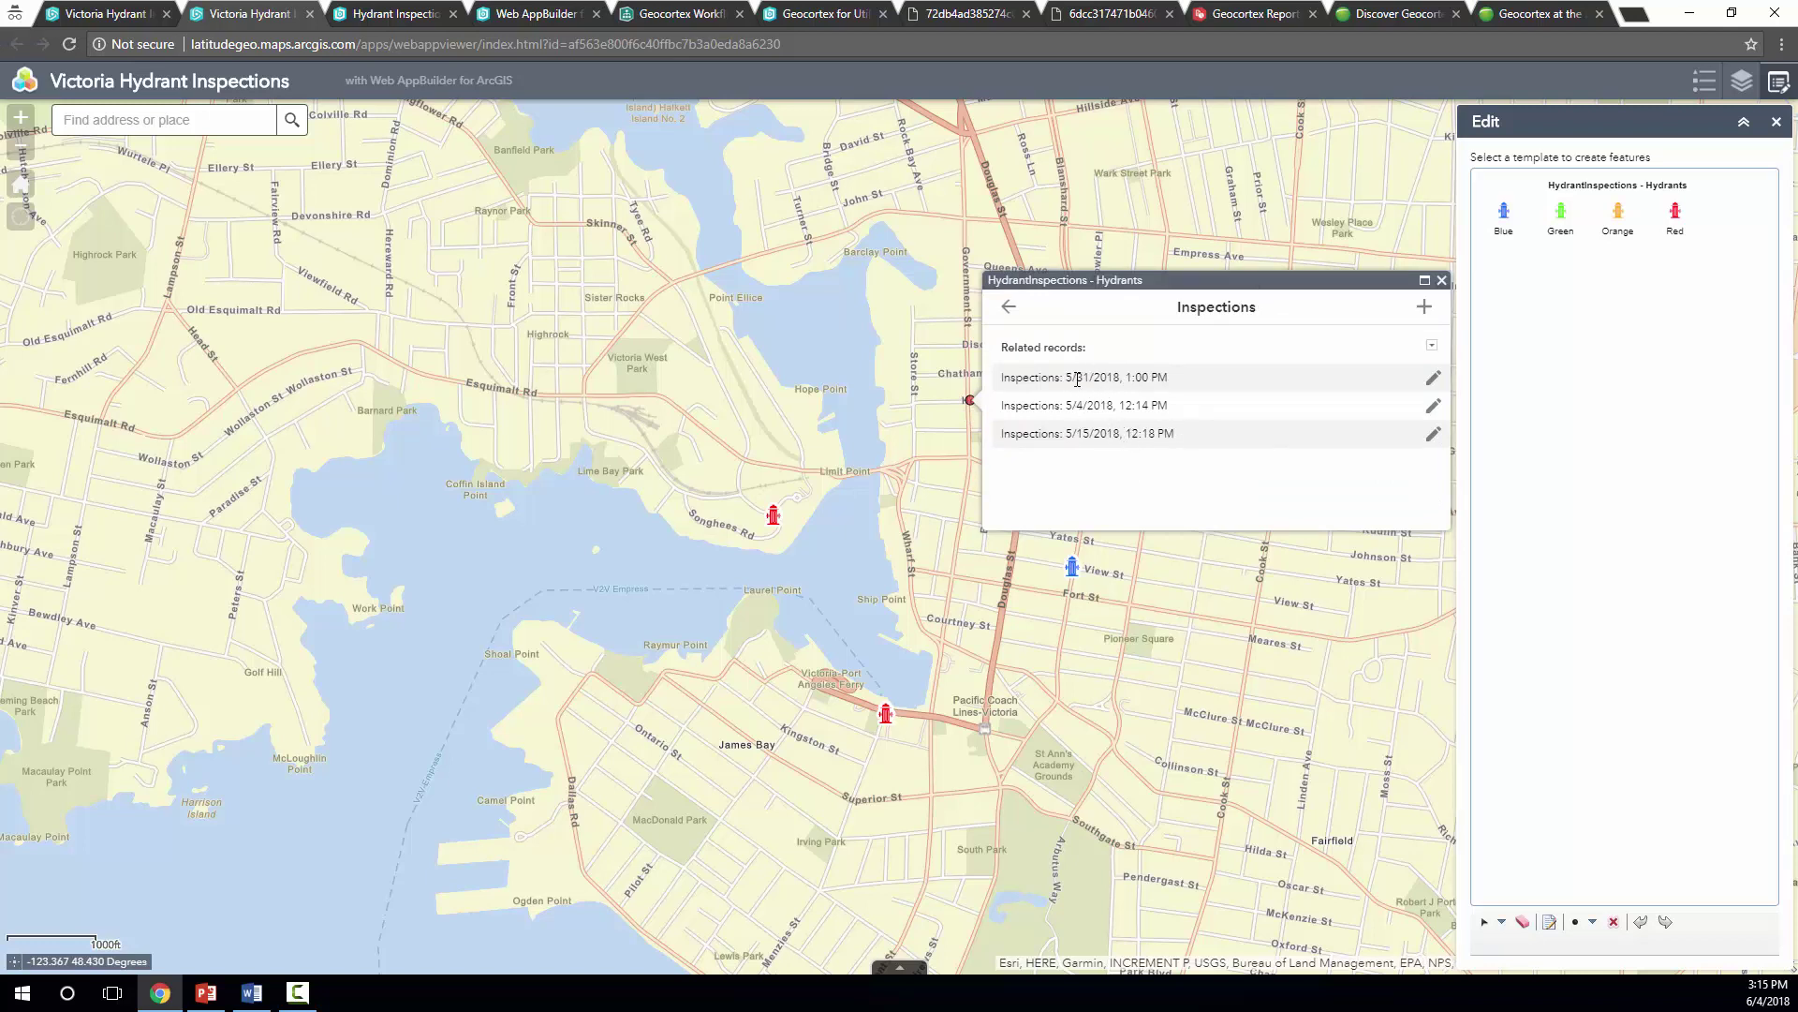
click(1443, 281)
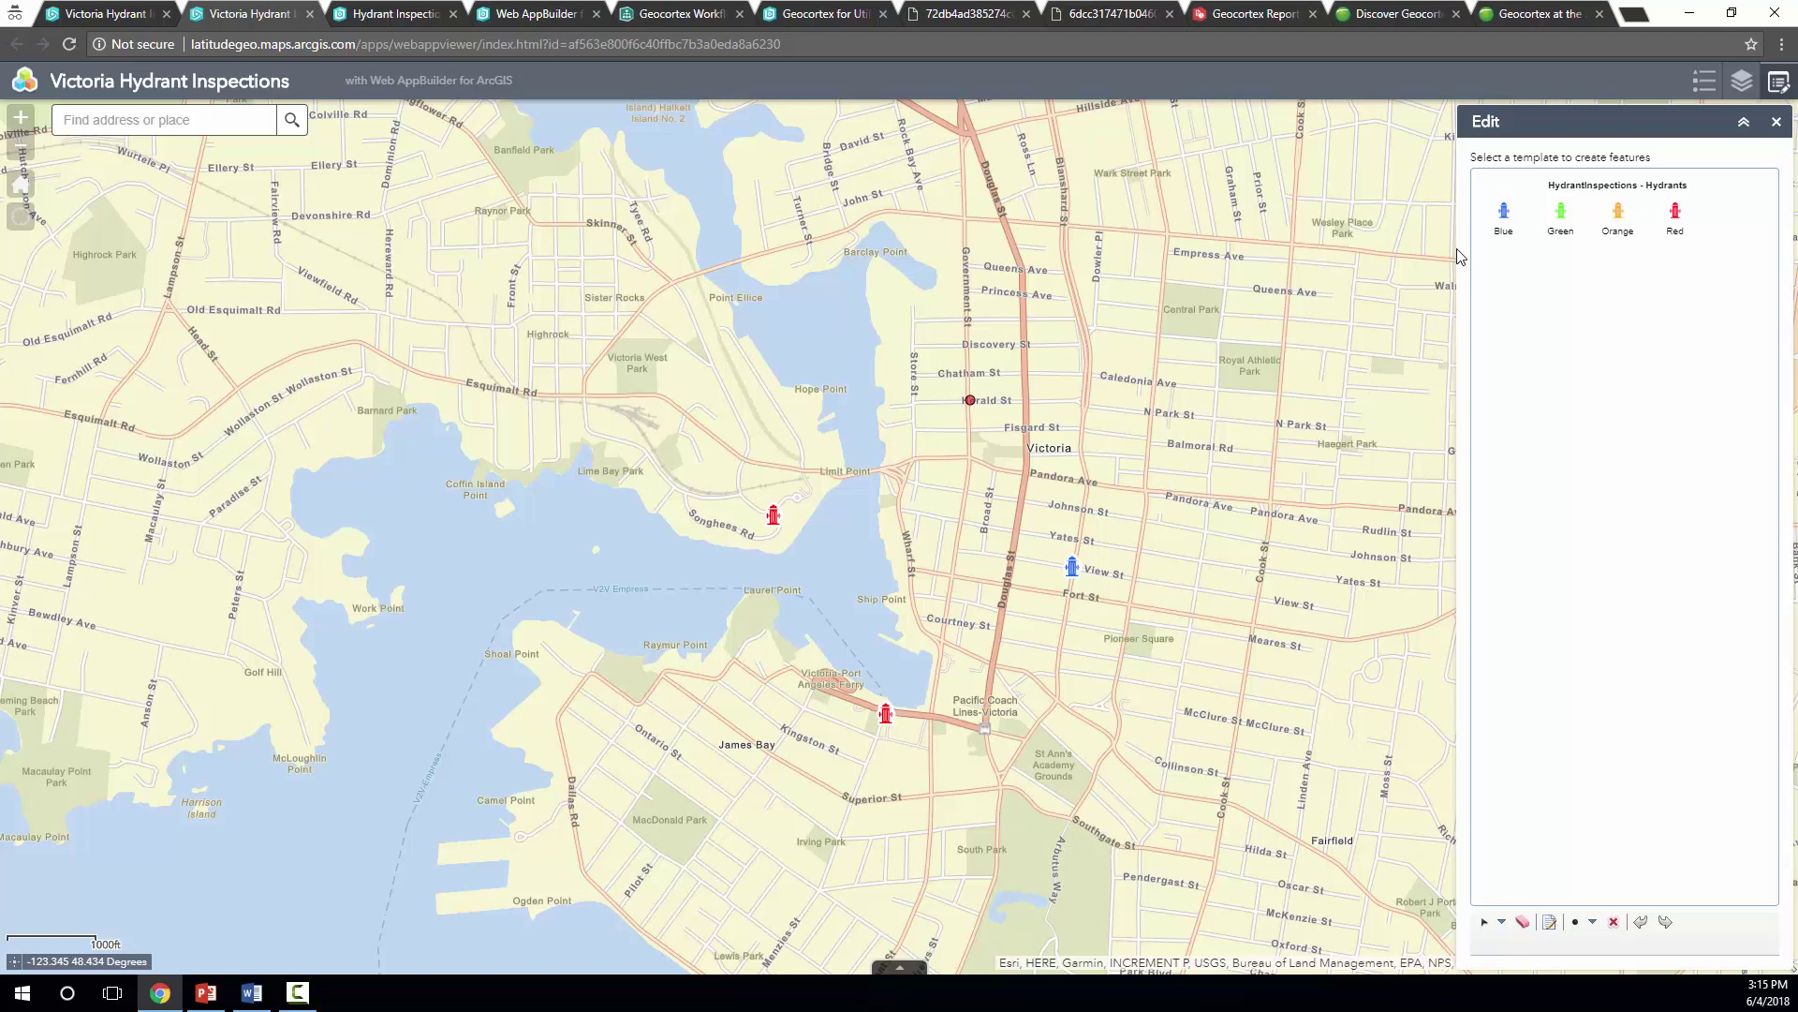
Start the PowerPoint slide show on the DEMO: Web AppBuilder for ArcGIS slide
click(210, 995)
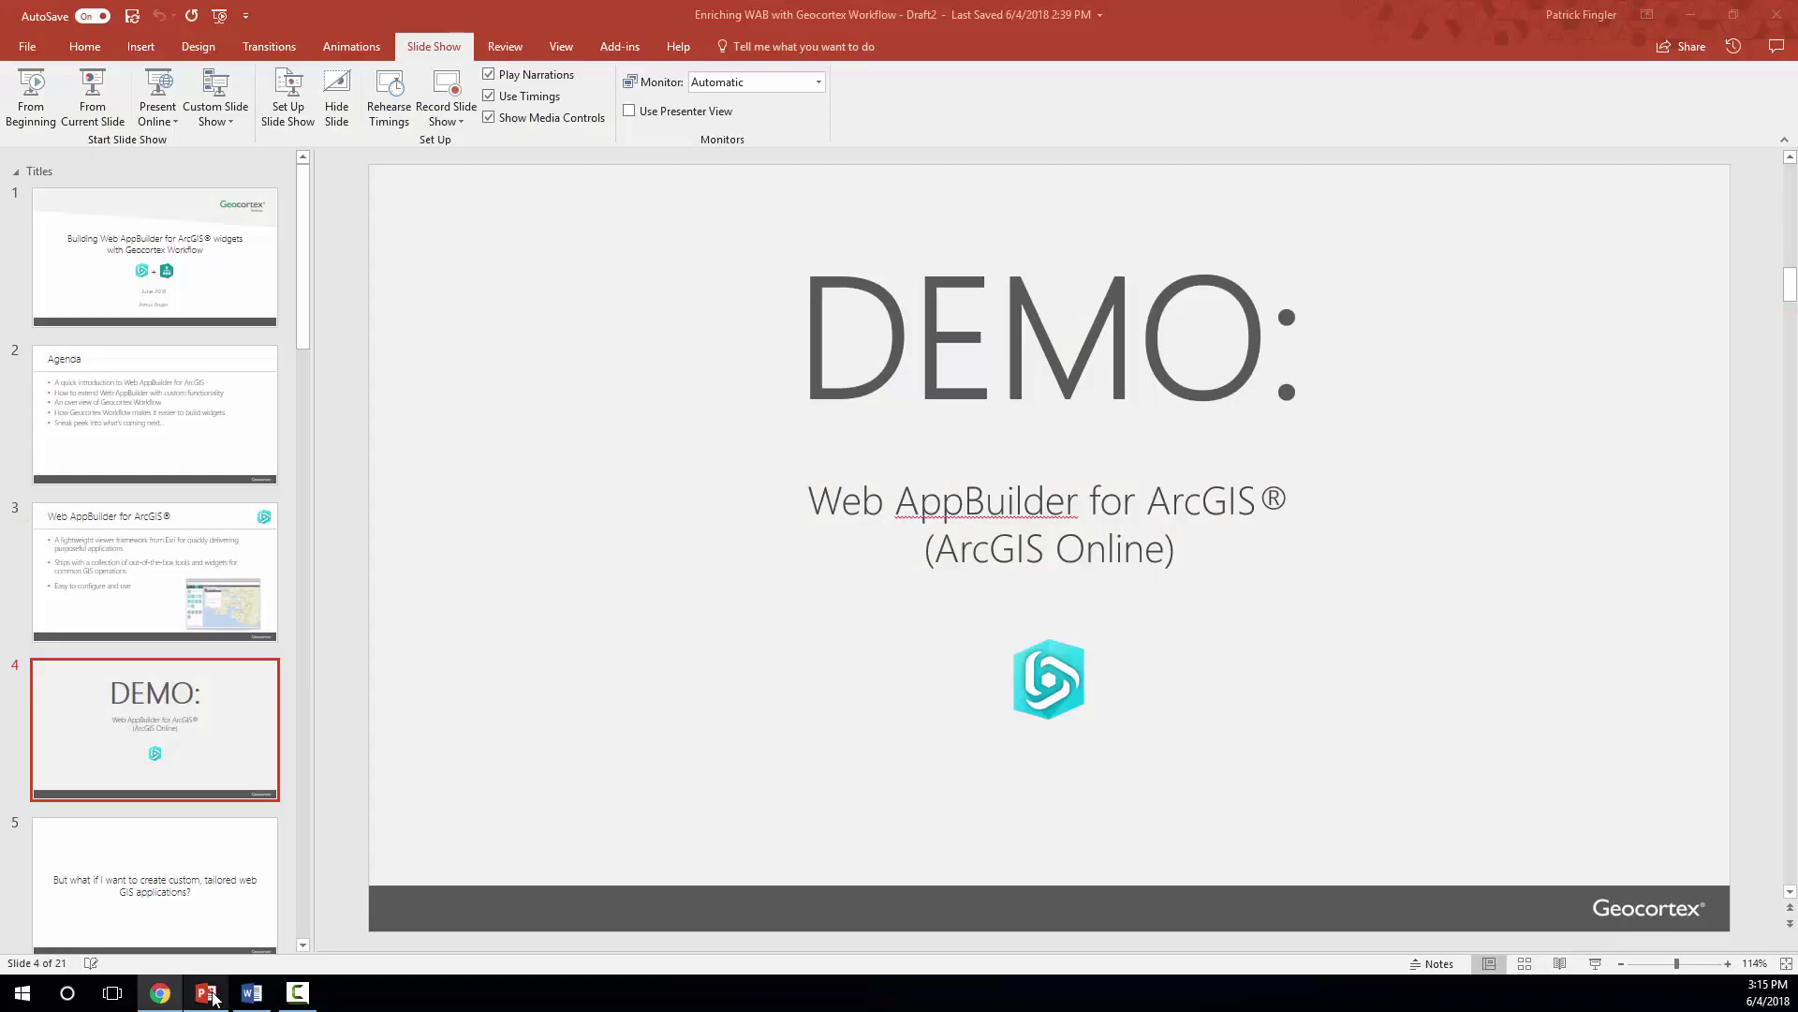
click(1596, 963)
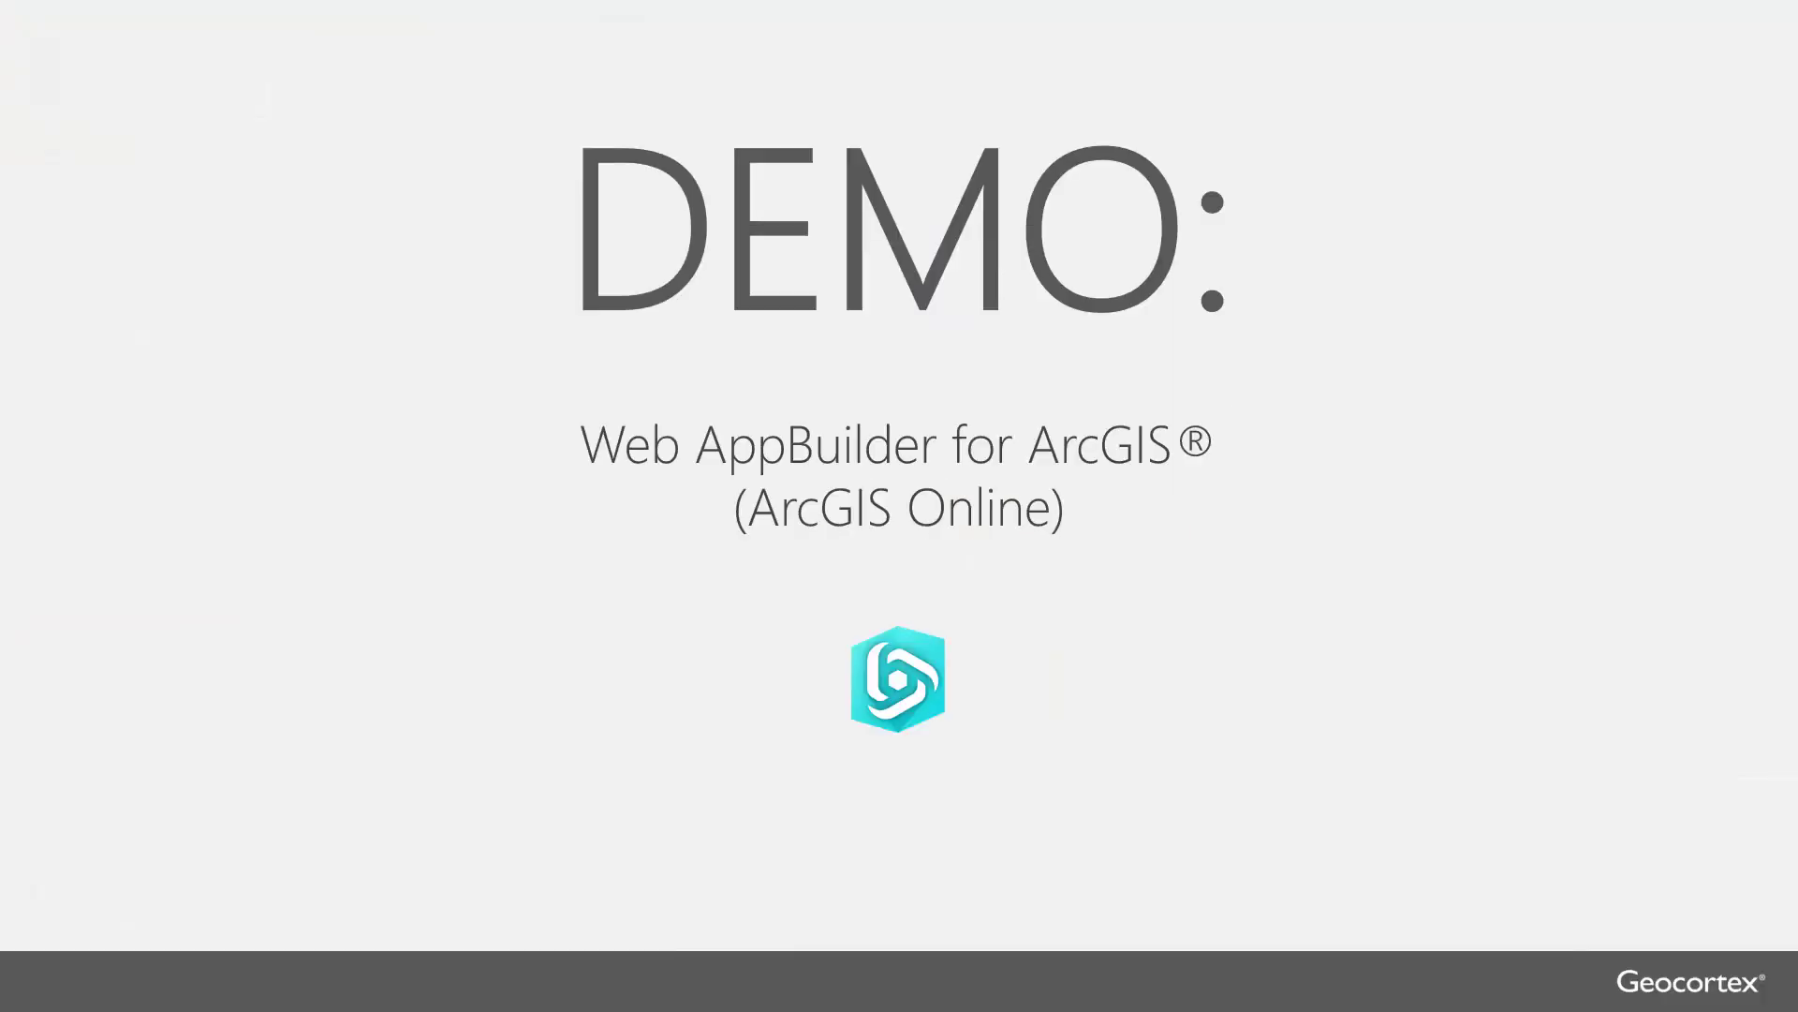
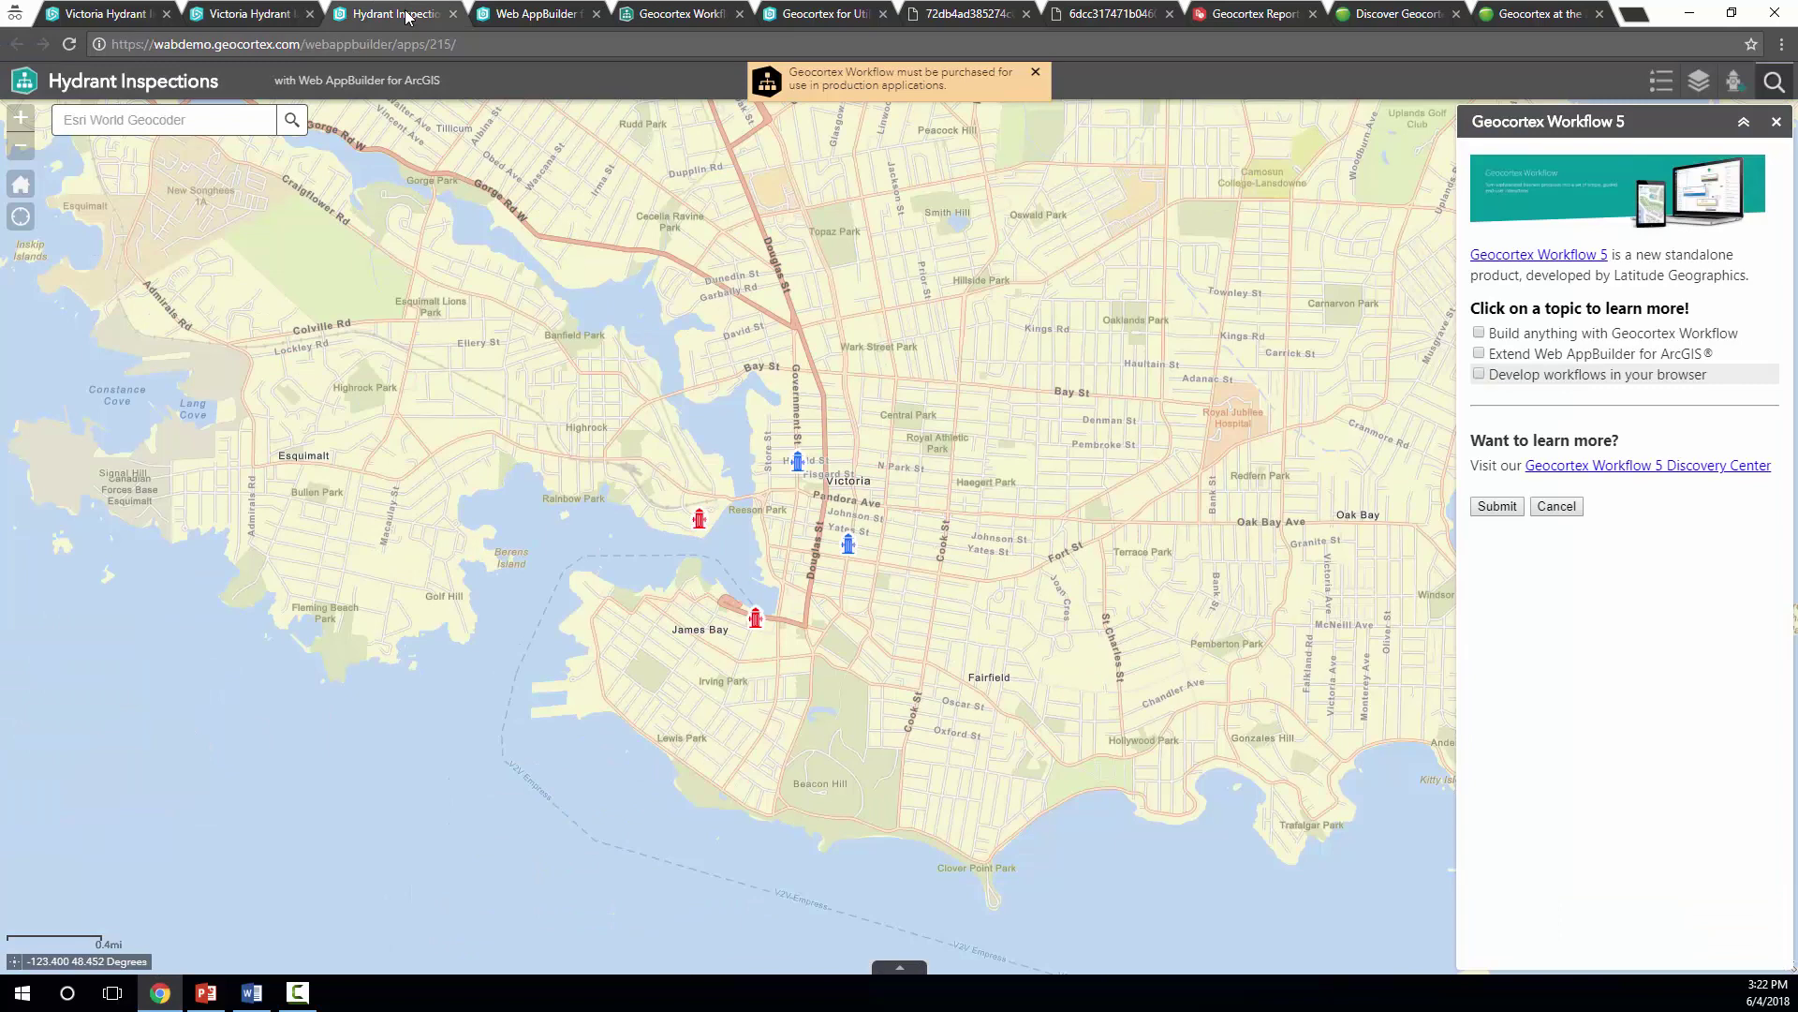
Close the Geocortex Workflow 5 panel and licensing notice, then zoom in on downtown Victoria
click(1732, 83)
click(1035, 72)
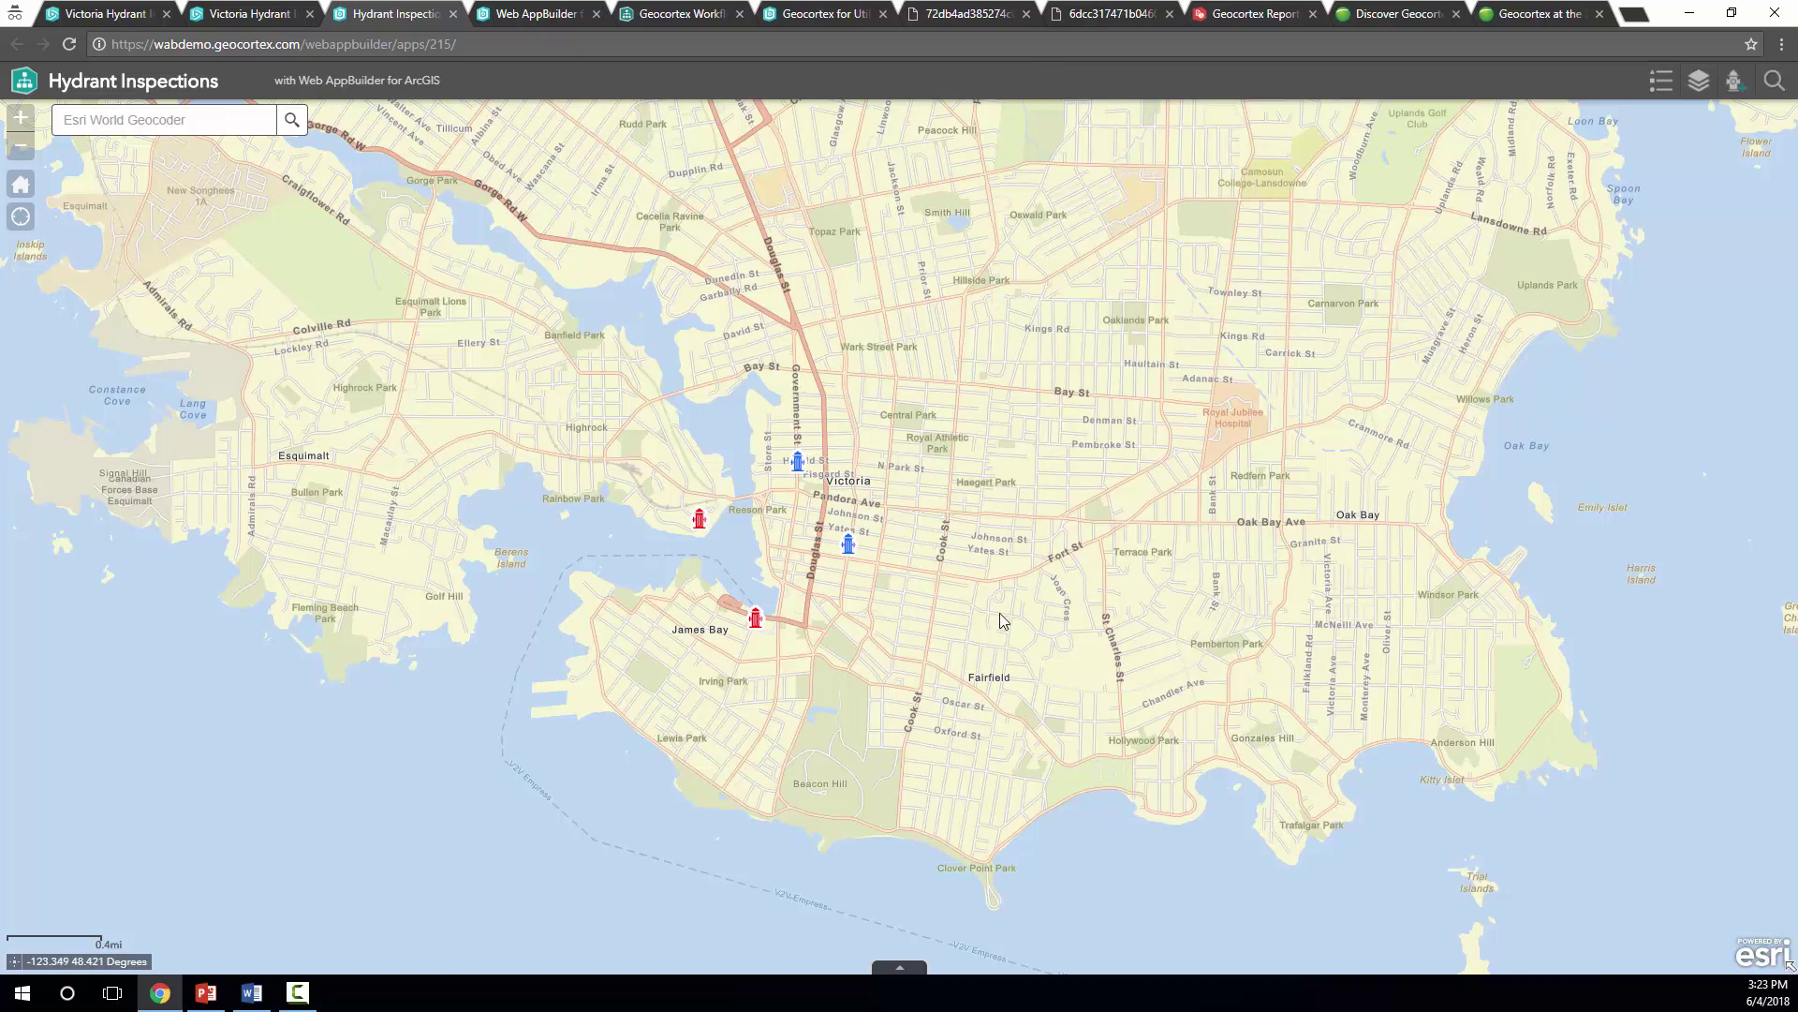
scroll(787, 562, up, 1)
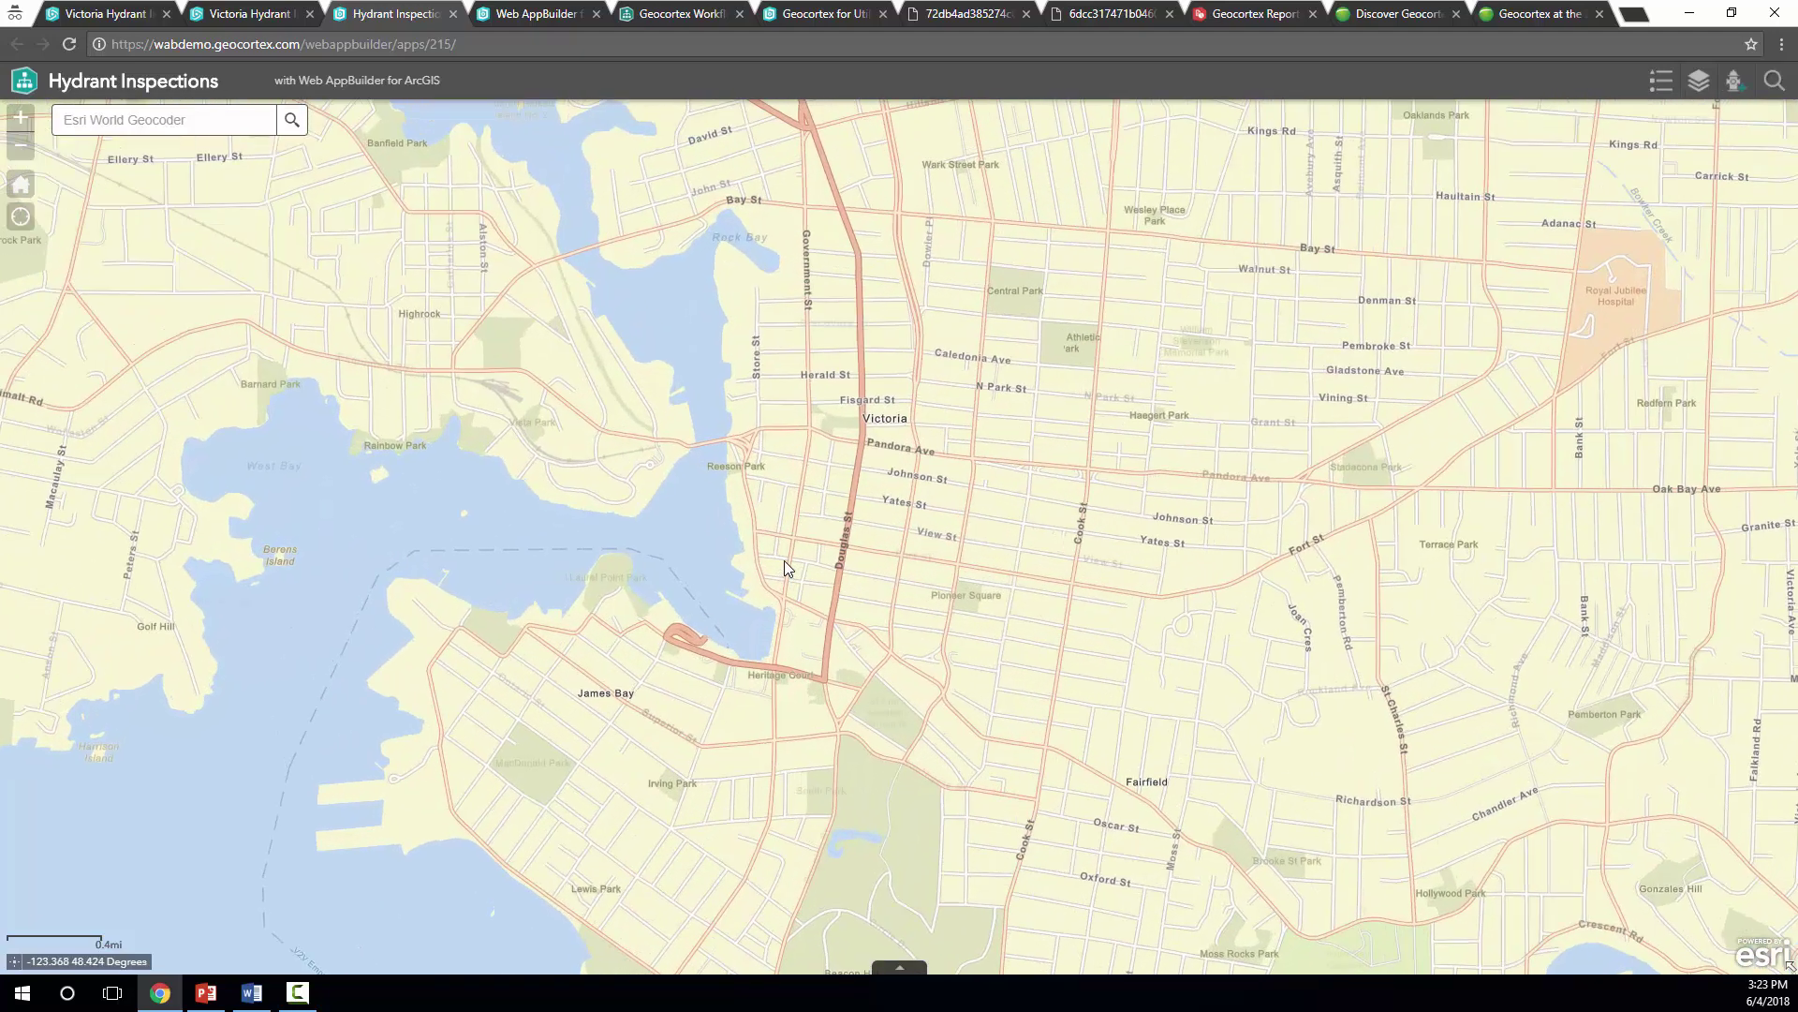
scroll(784, 560, up, 1)
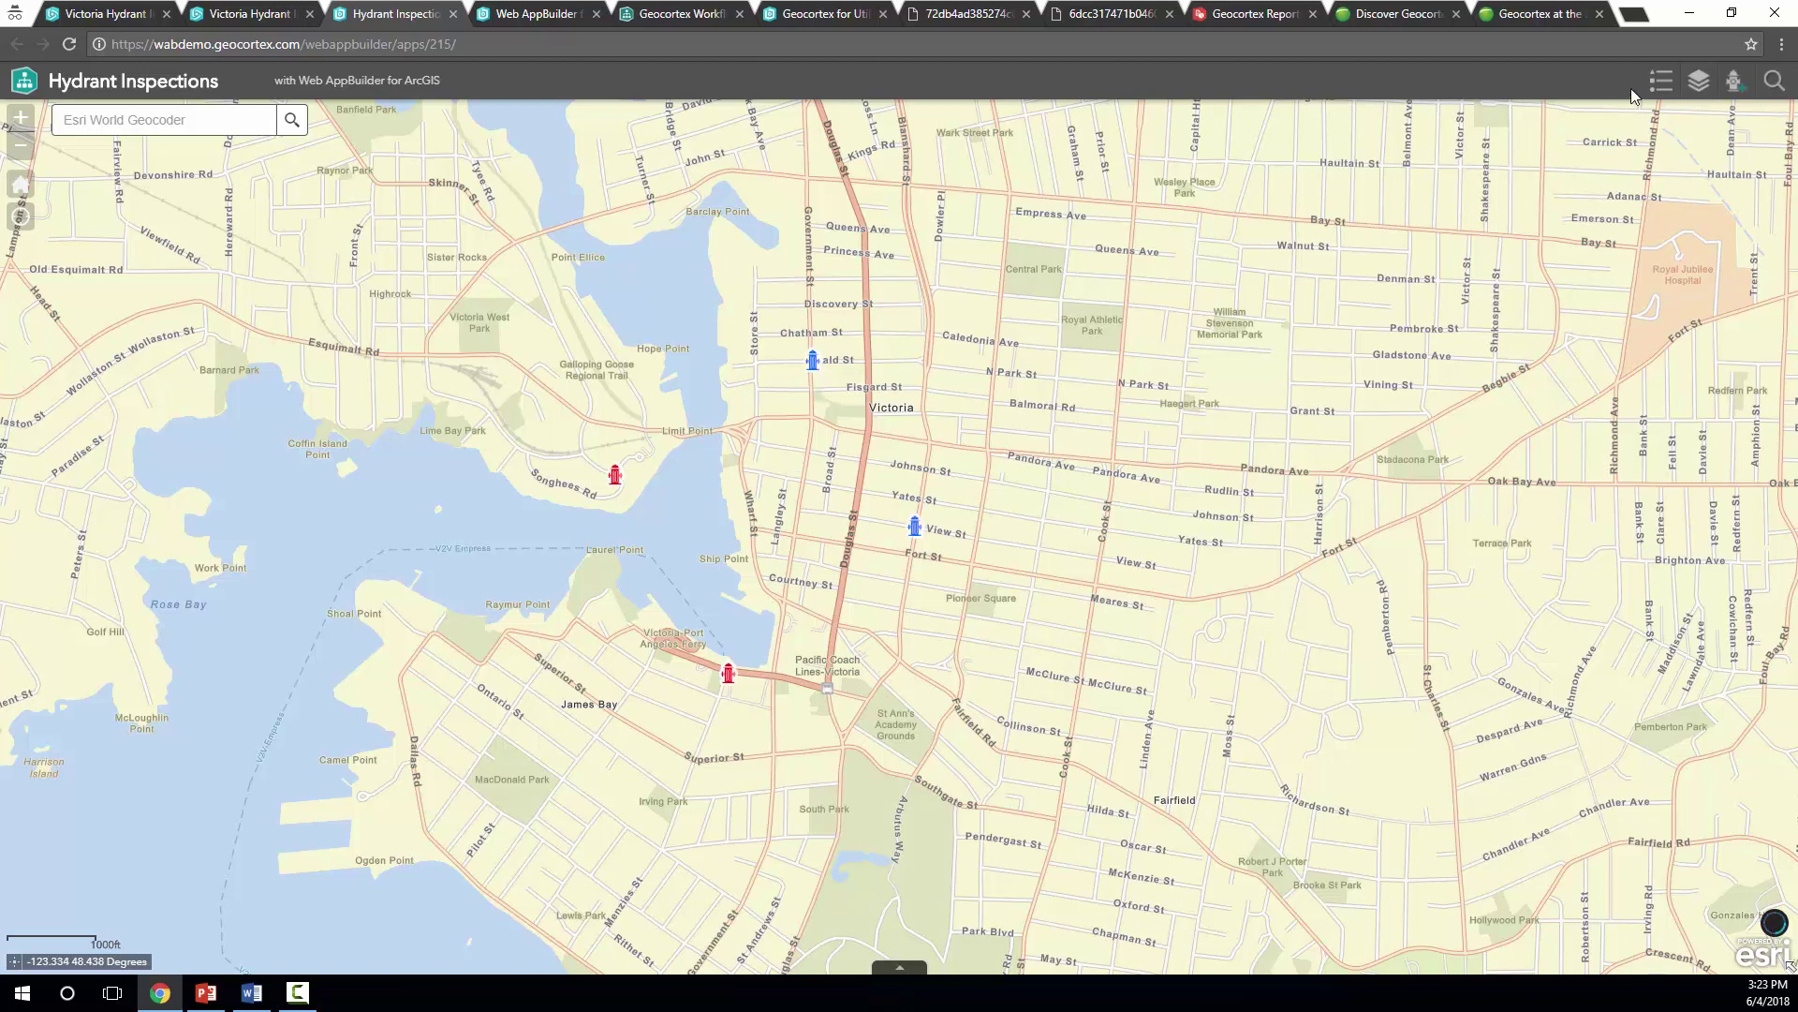
click(1774, 82)
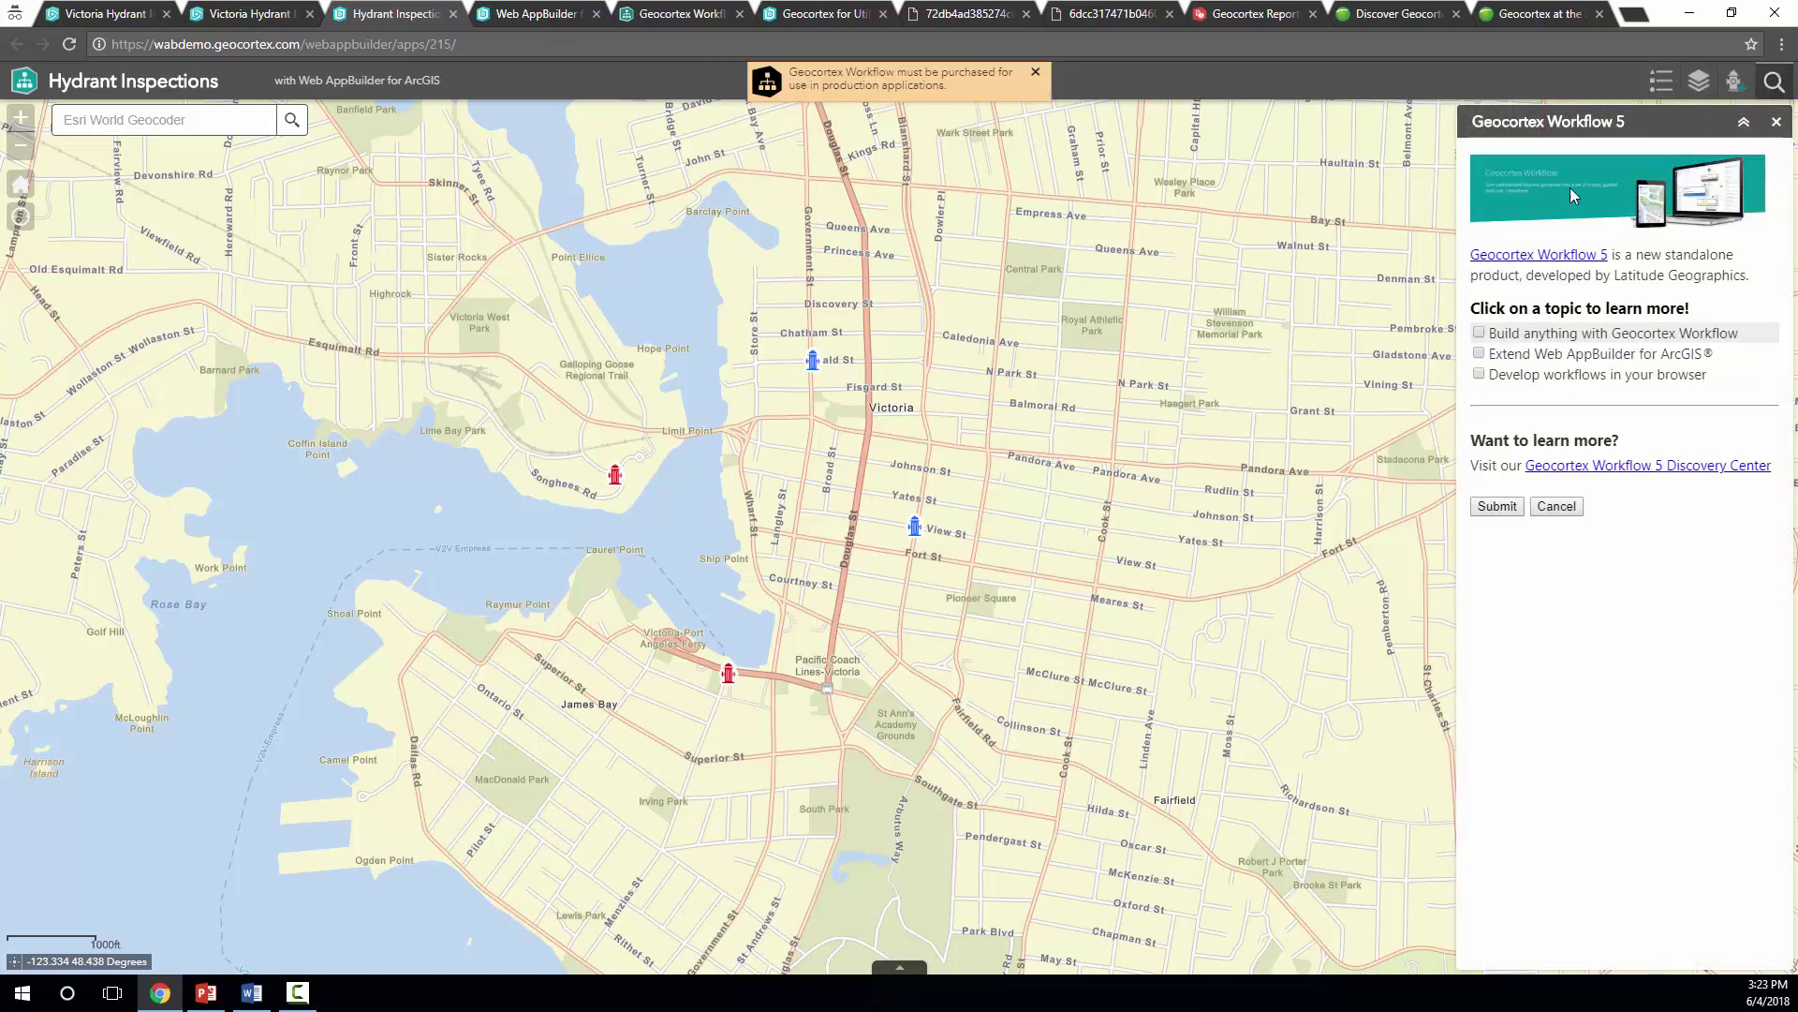
click(1480, 333)
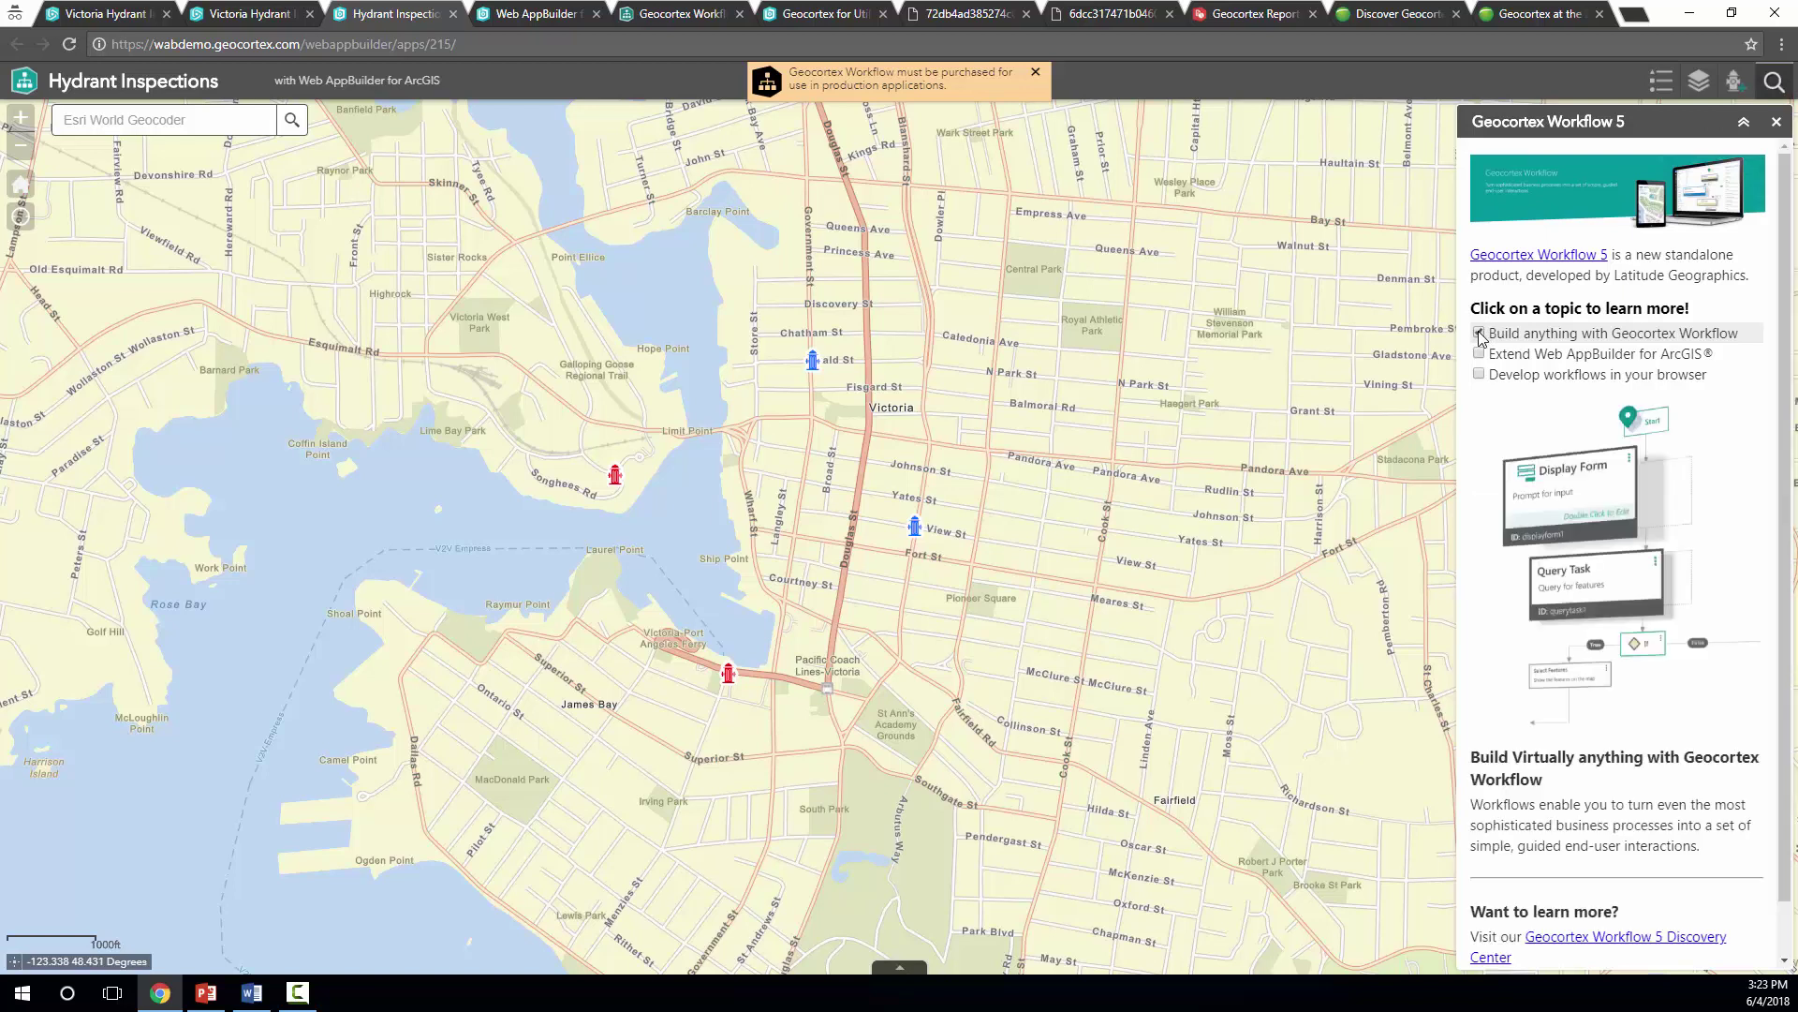
click(1480, 354)
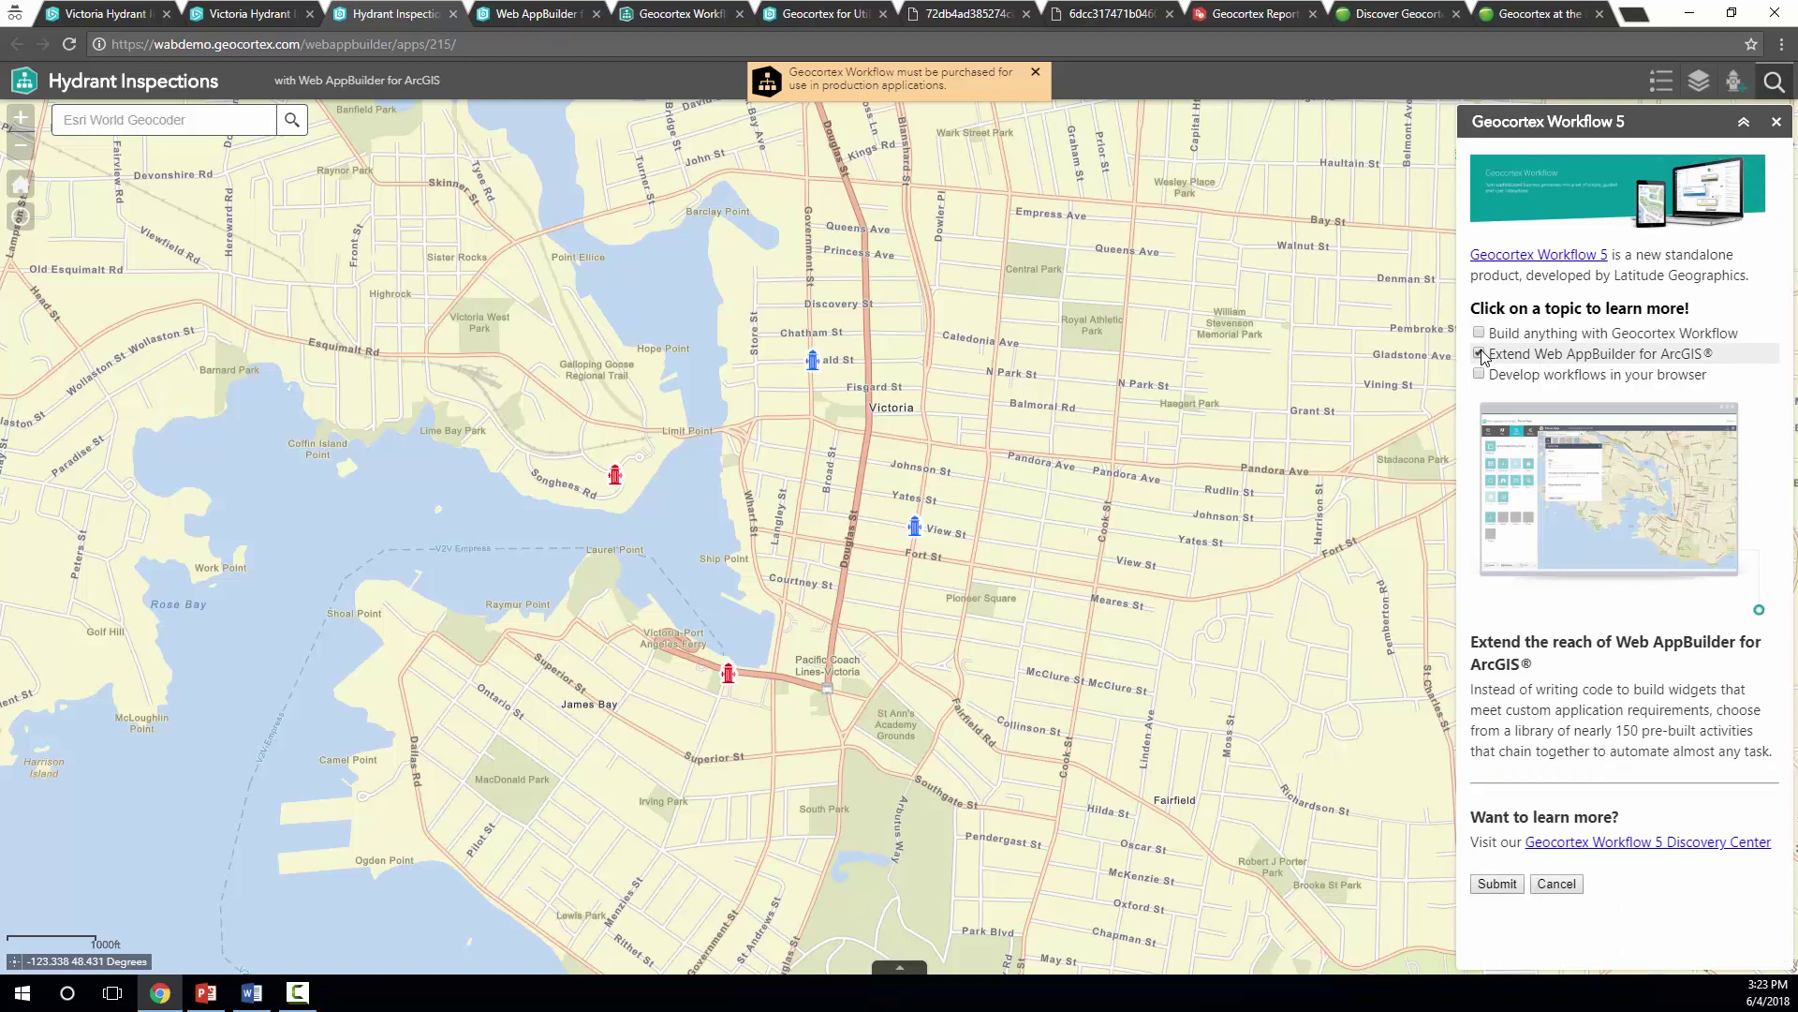
click(1480, 375)
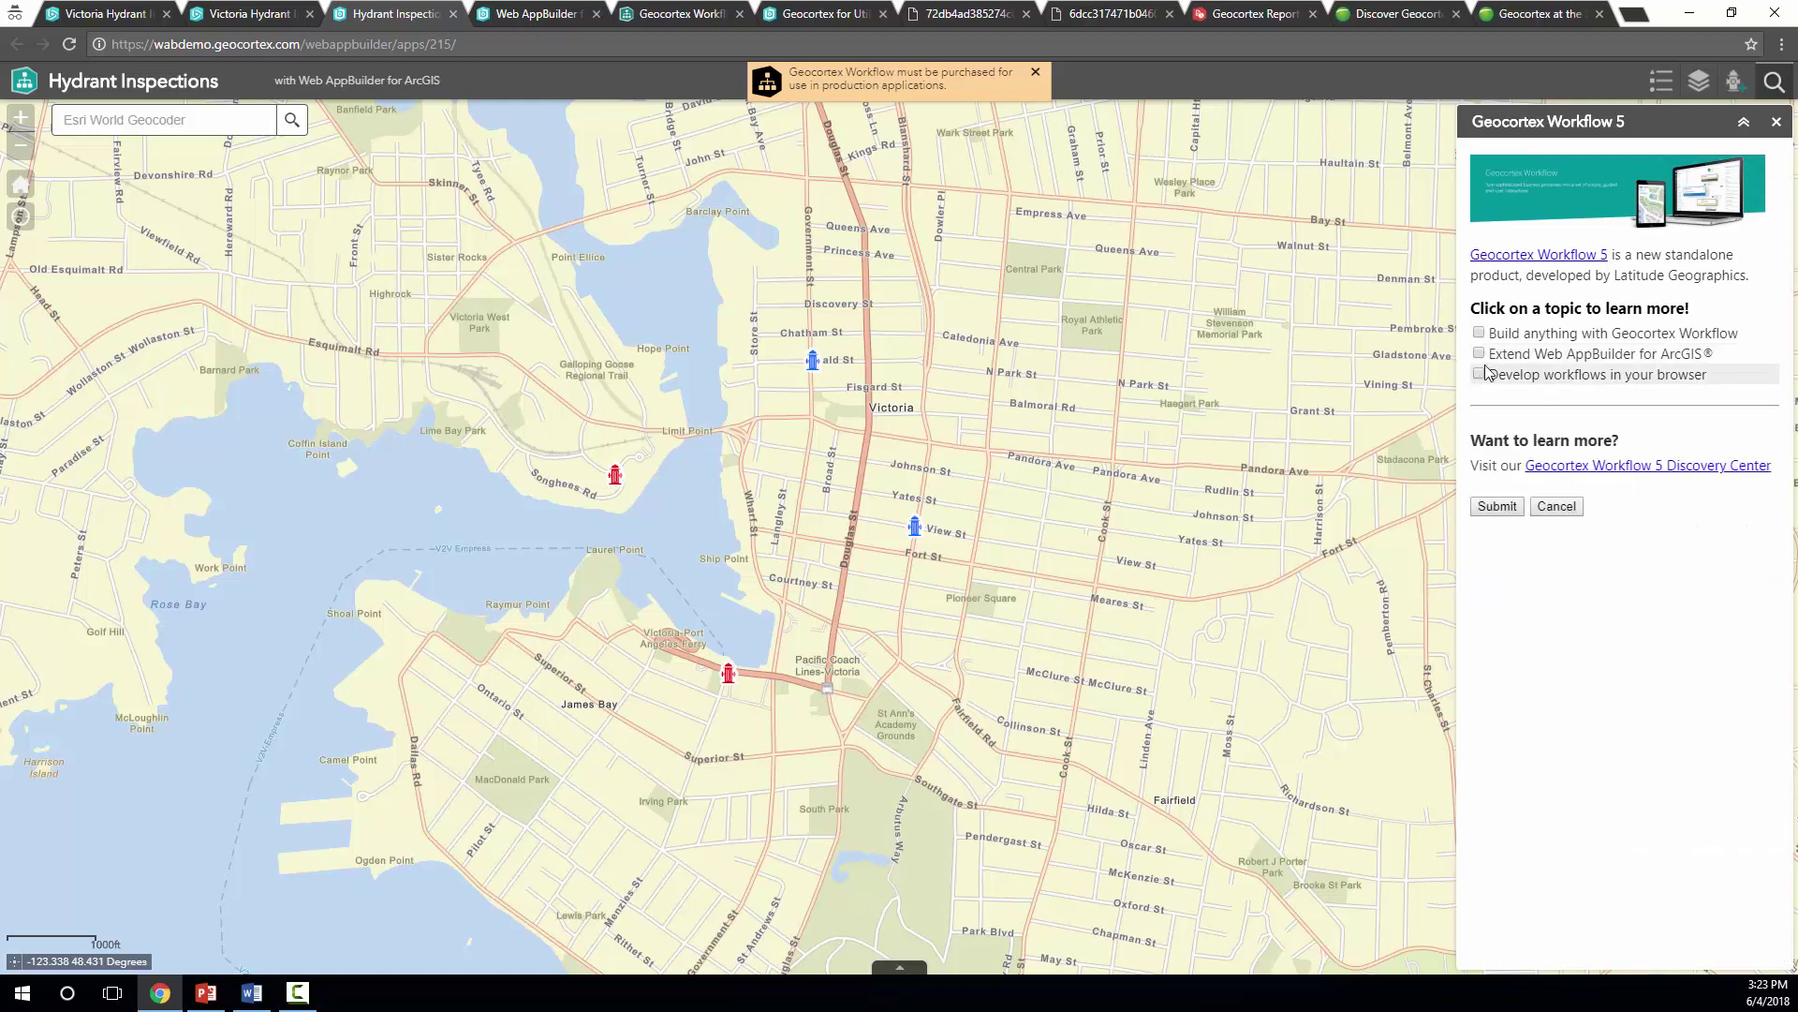
click(1732, 83)
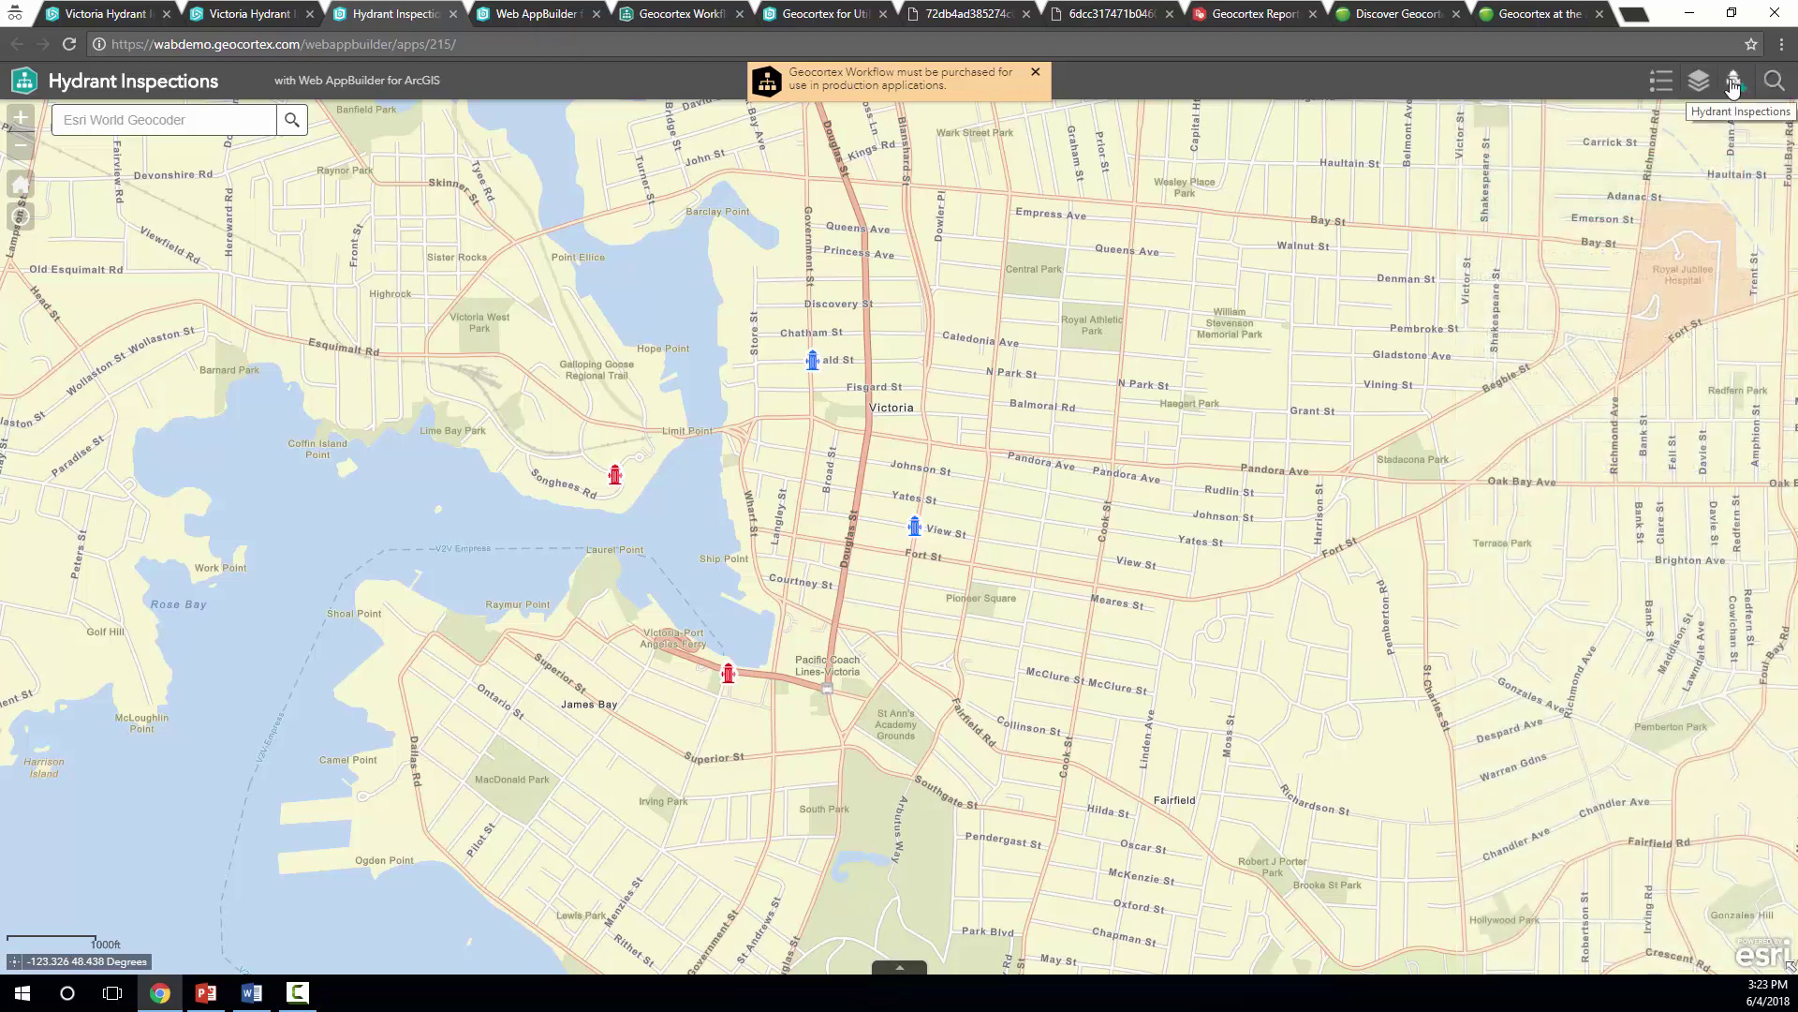
Launch the Hydrant Inspections workflow, dismiss the licensing notice, toggle the description, and begin adding a location
click(1734, 86)
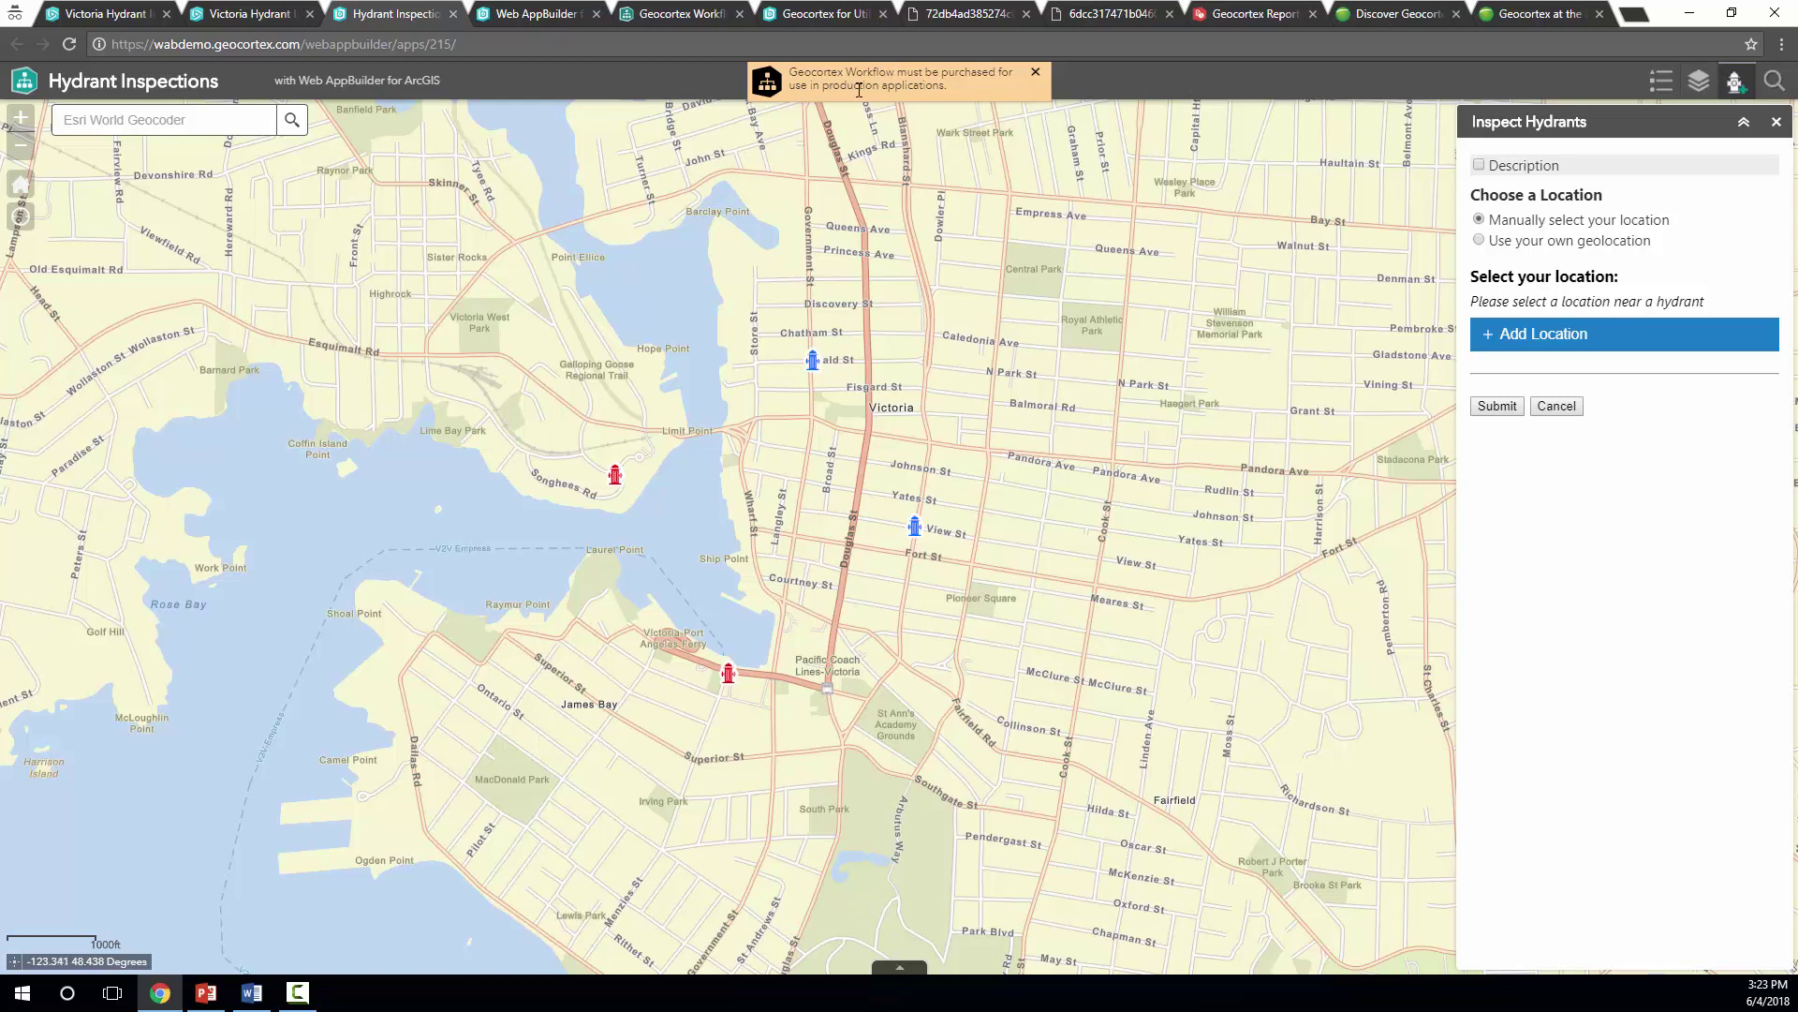
drag(789, 73, 947, 87)
click(947, 87)
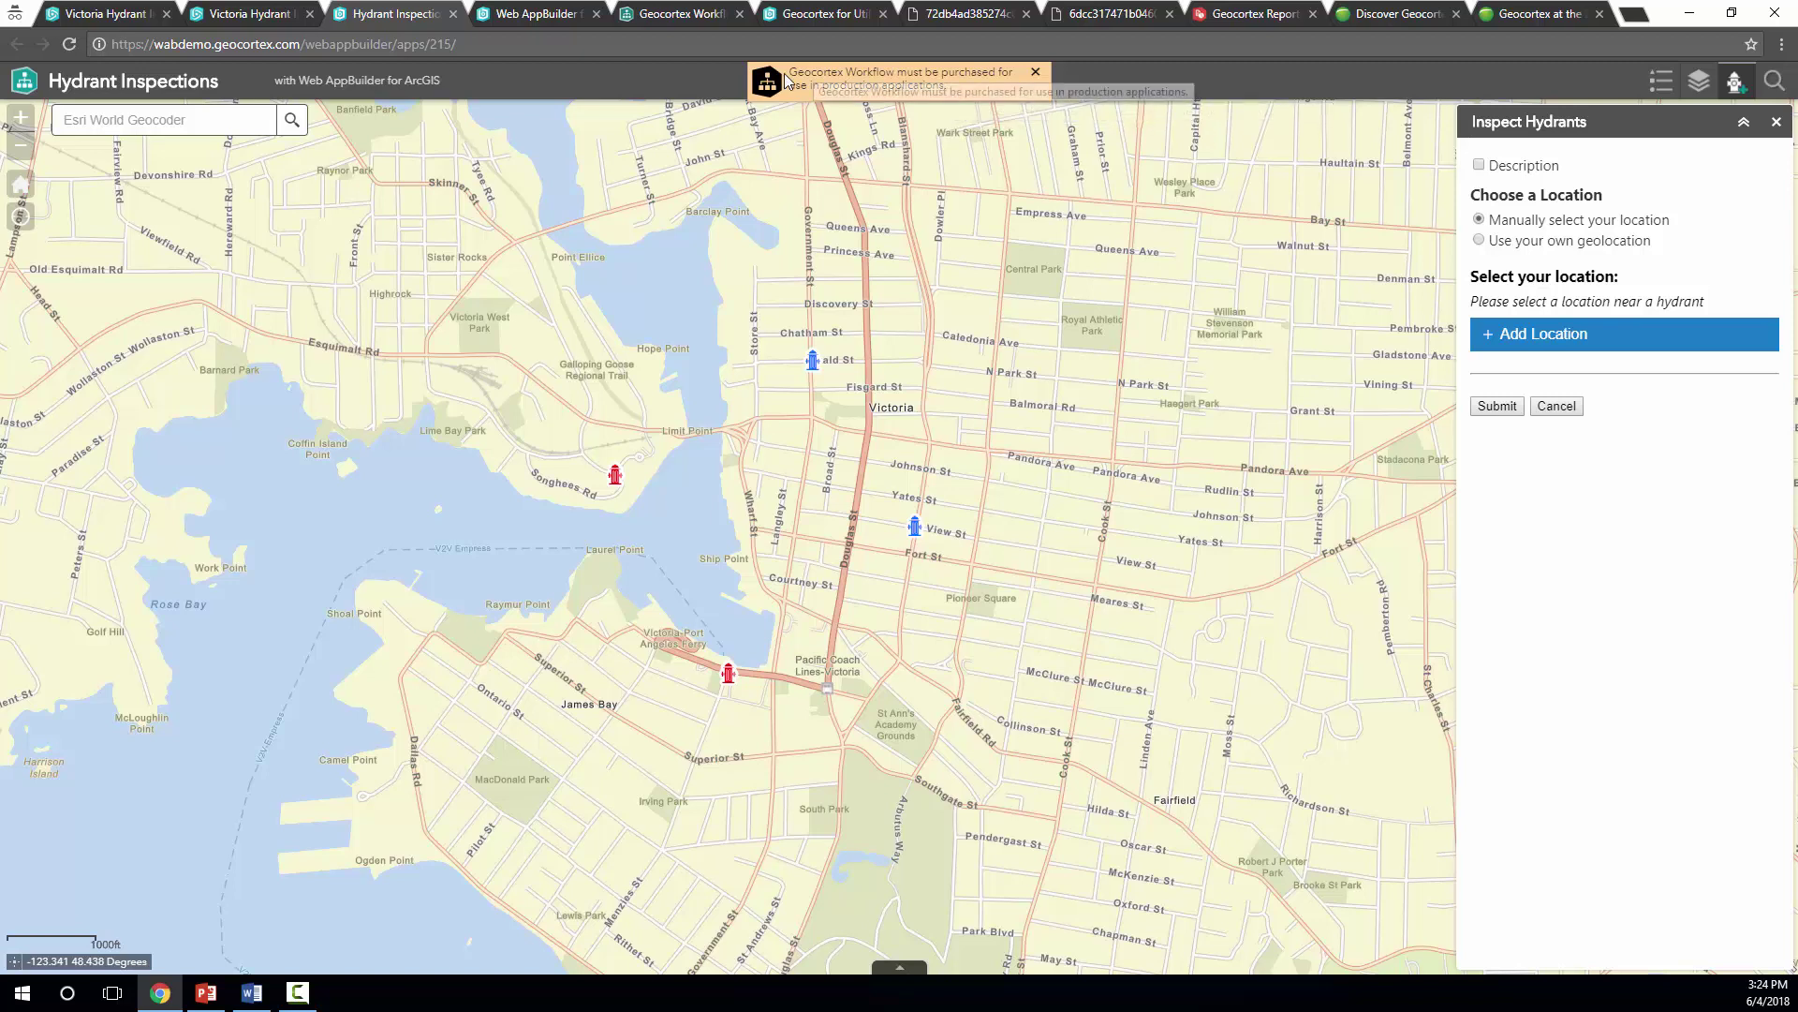
click(1035, 73)
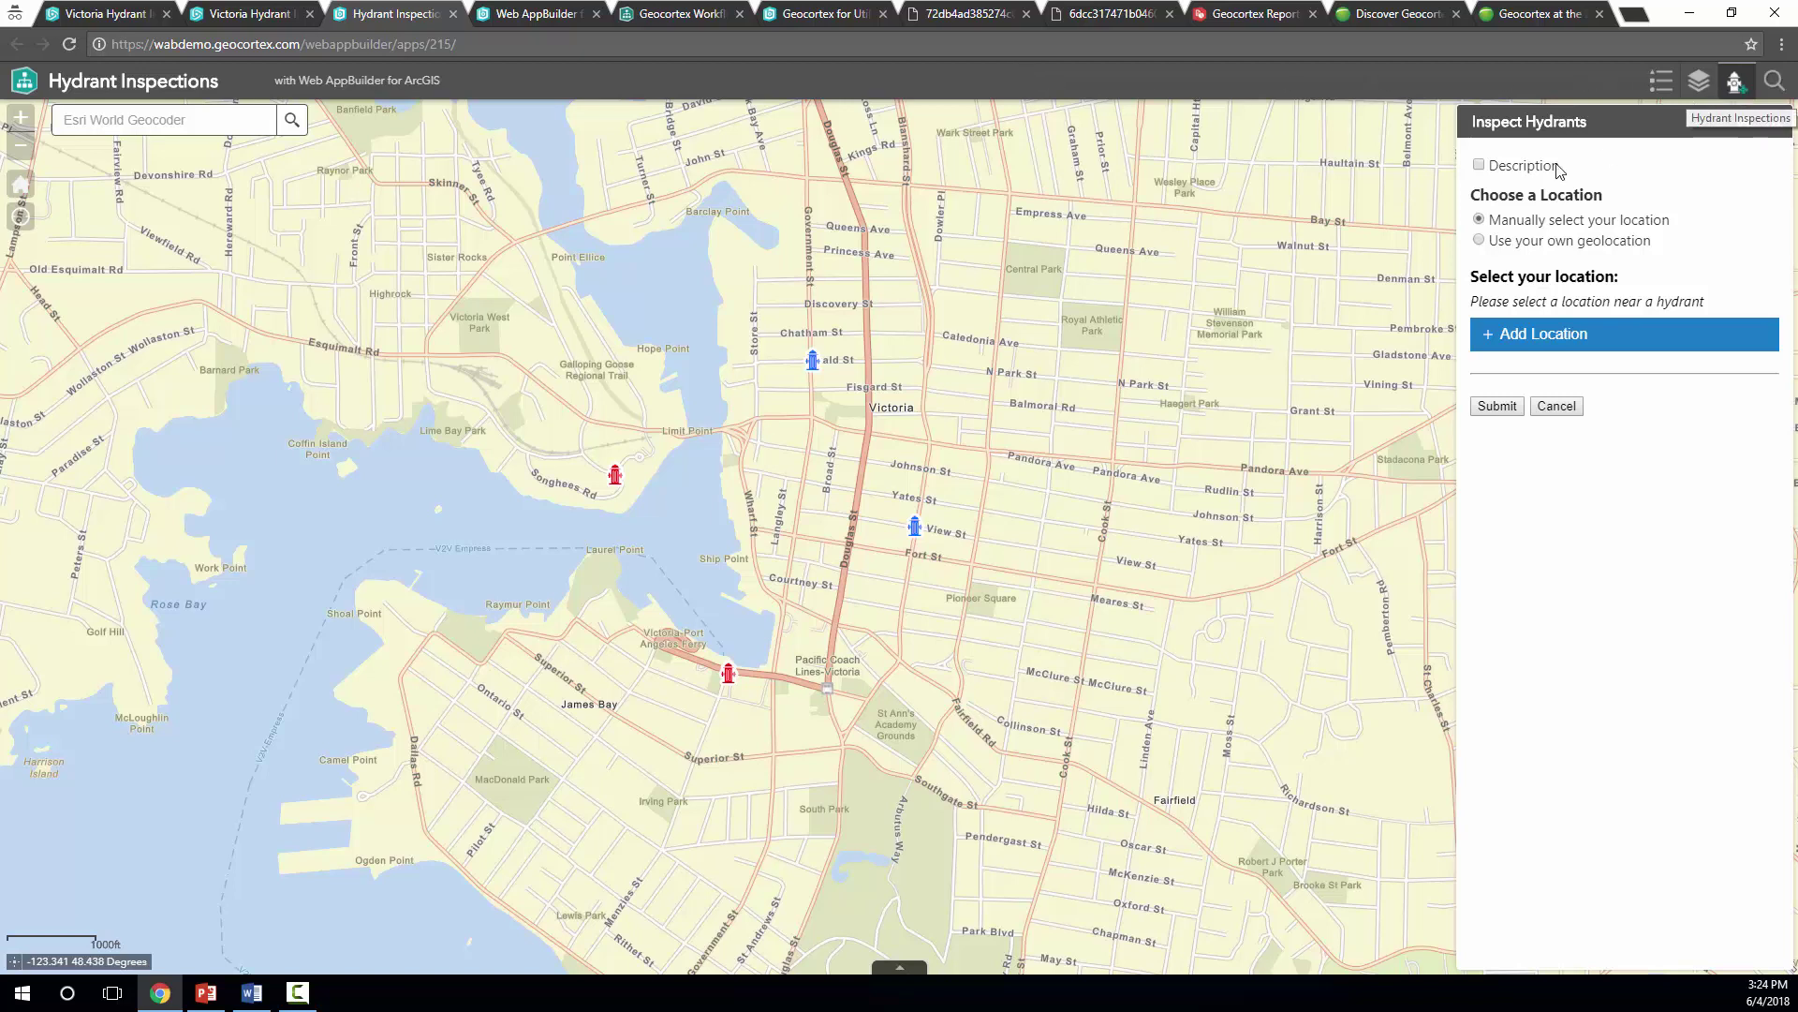
click(1479, 166)
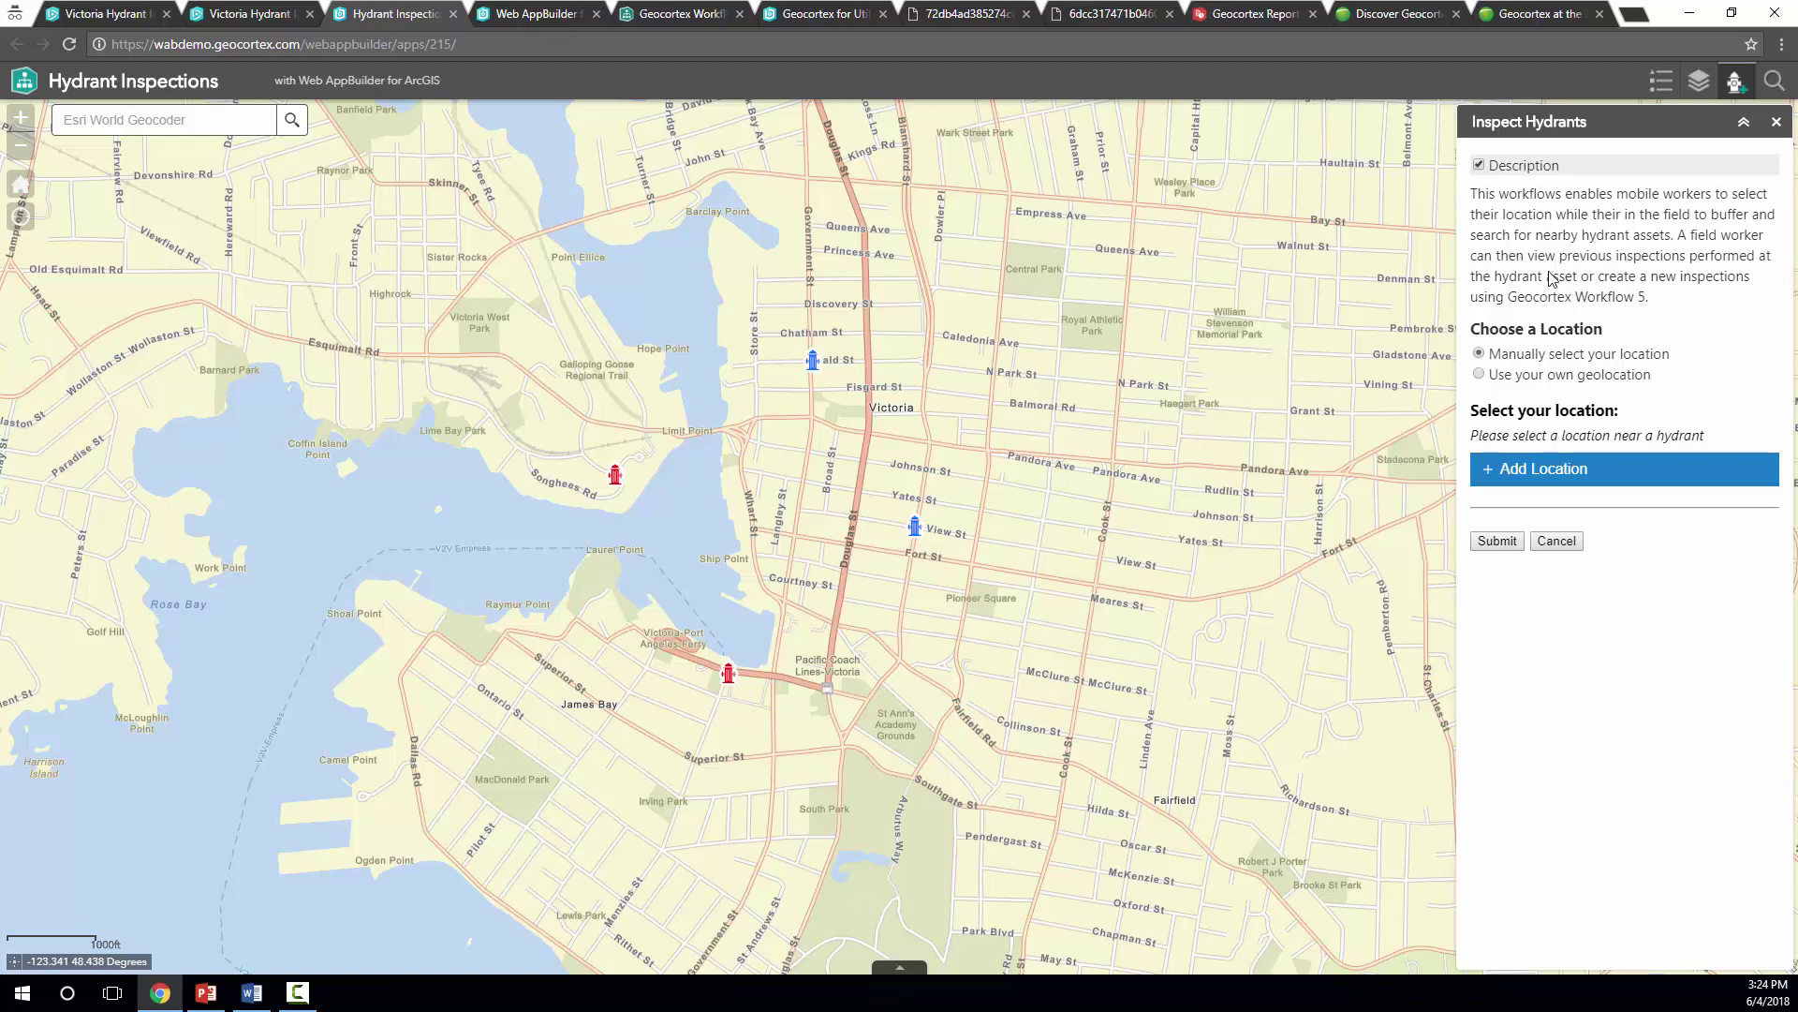
click(1480, 166)
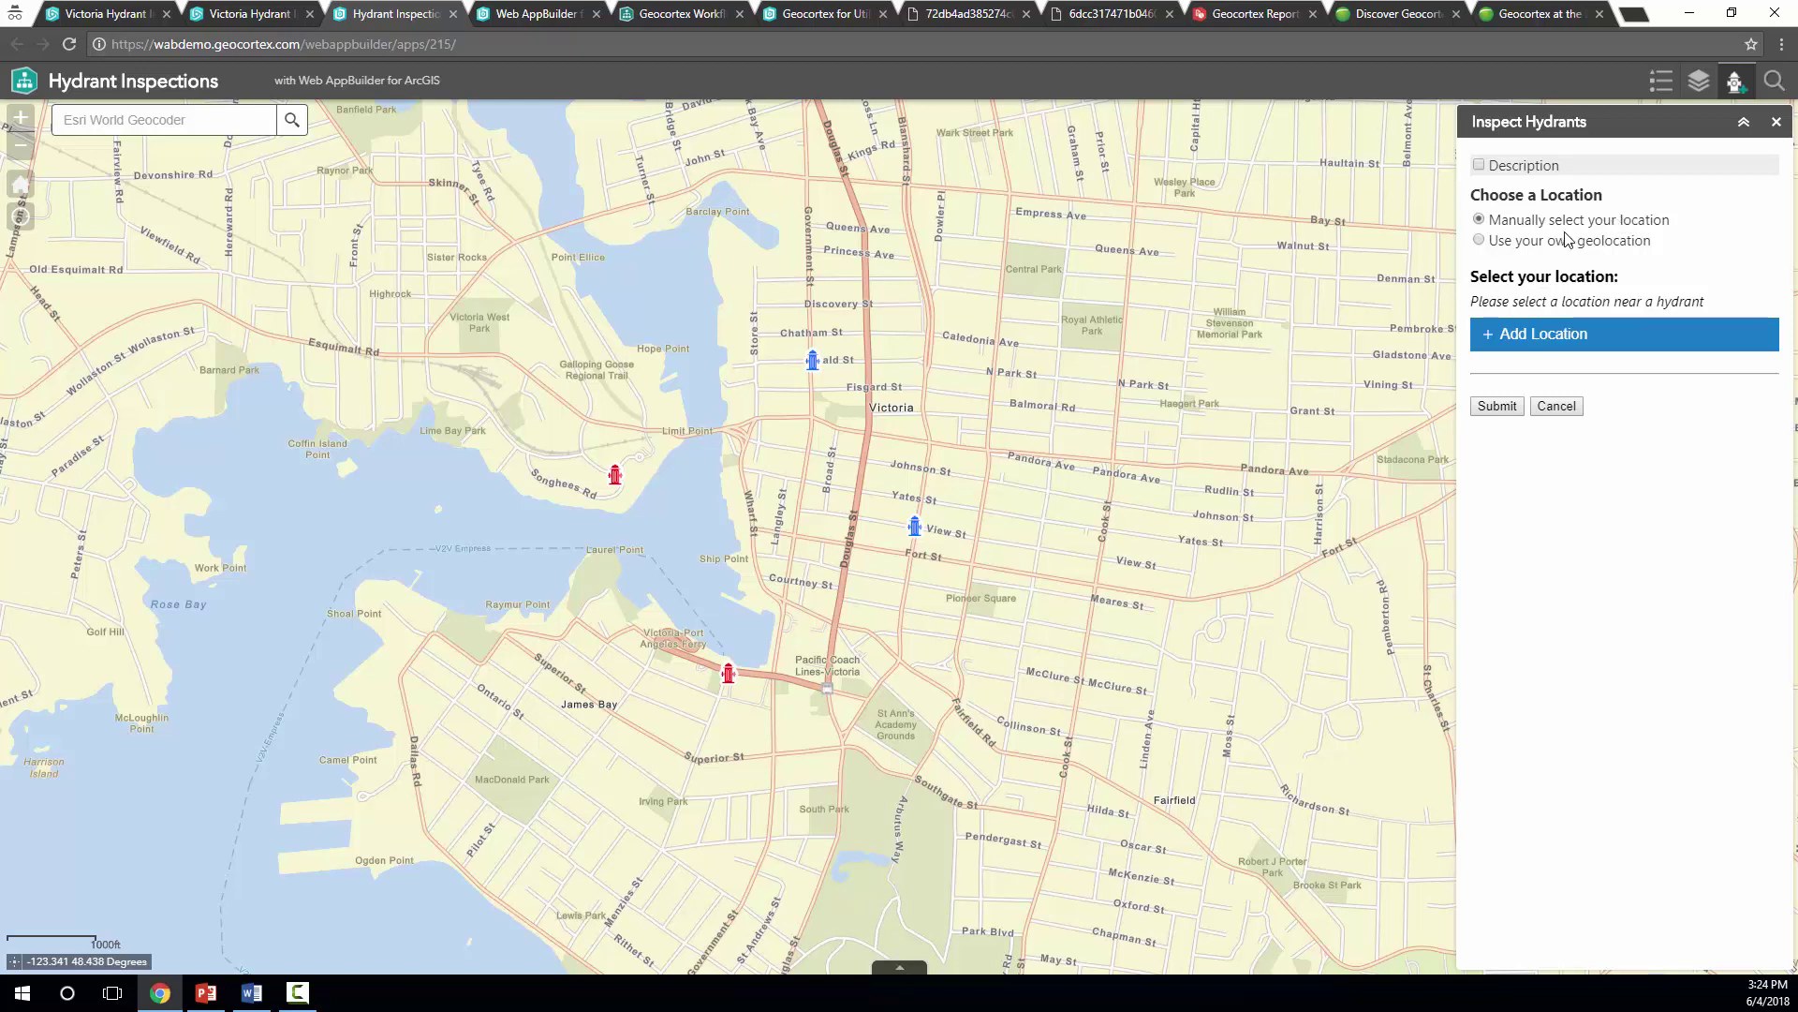
click(1559, 343)
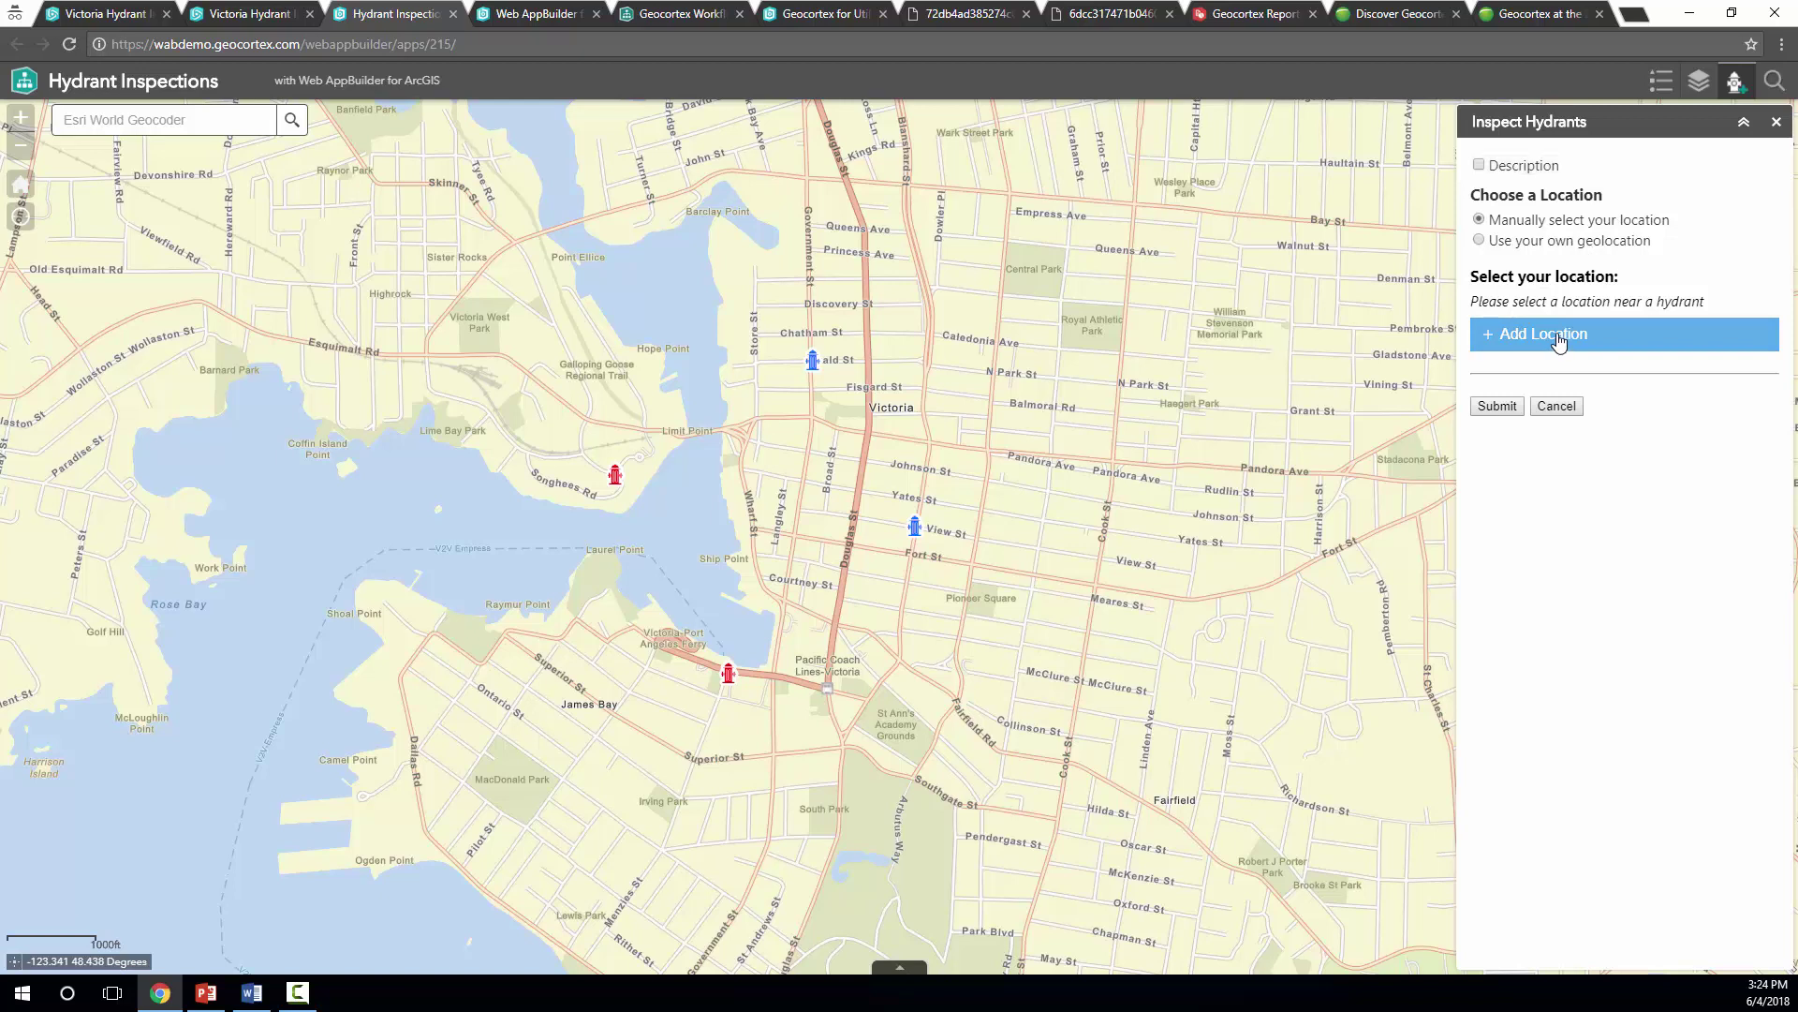
Replace the Johnson St map point with the device's own geolocation and submit the 3000 ft buffer
click(844, 464)
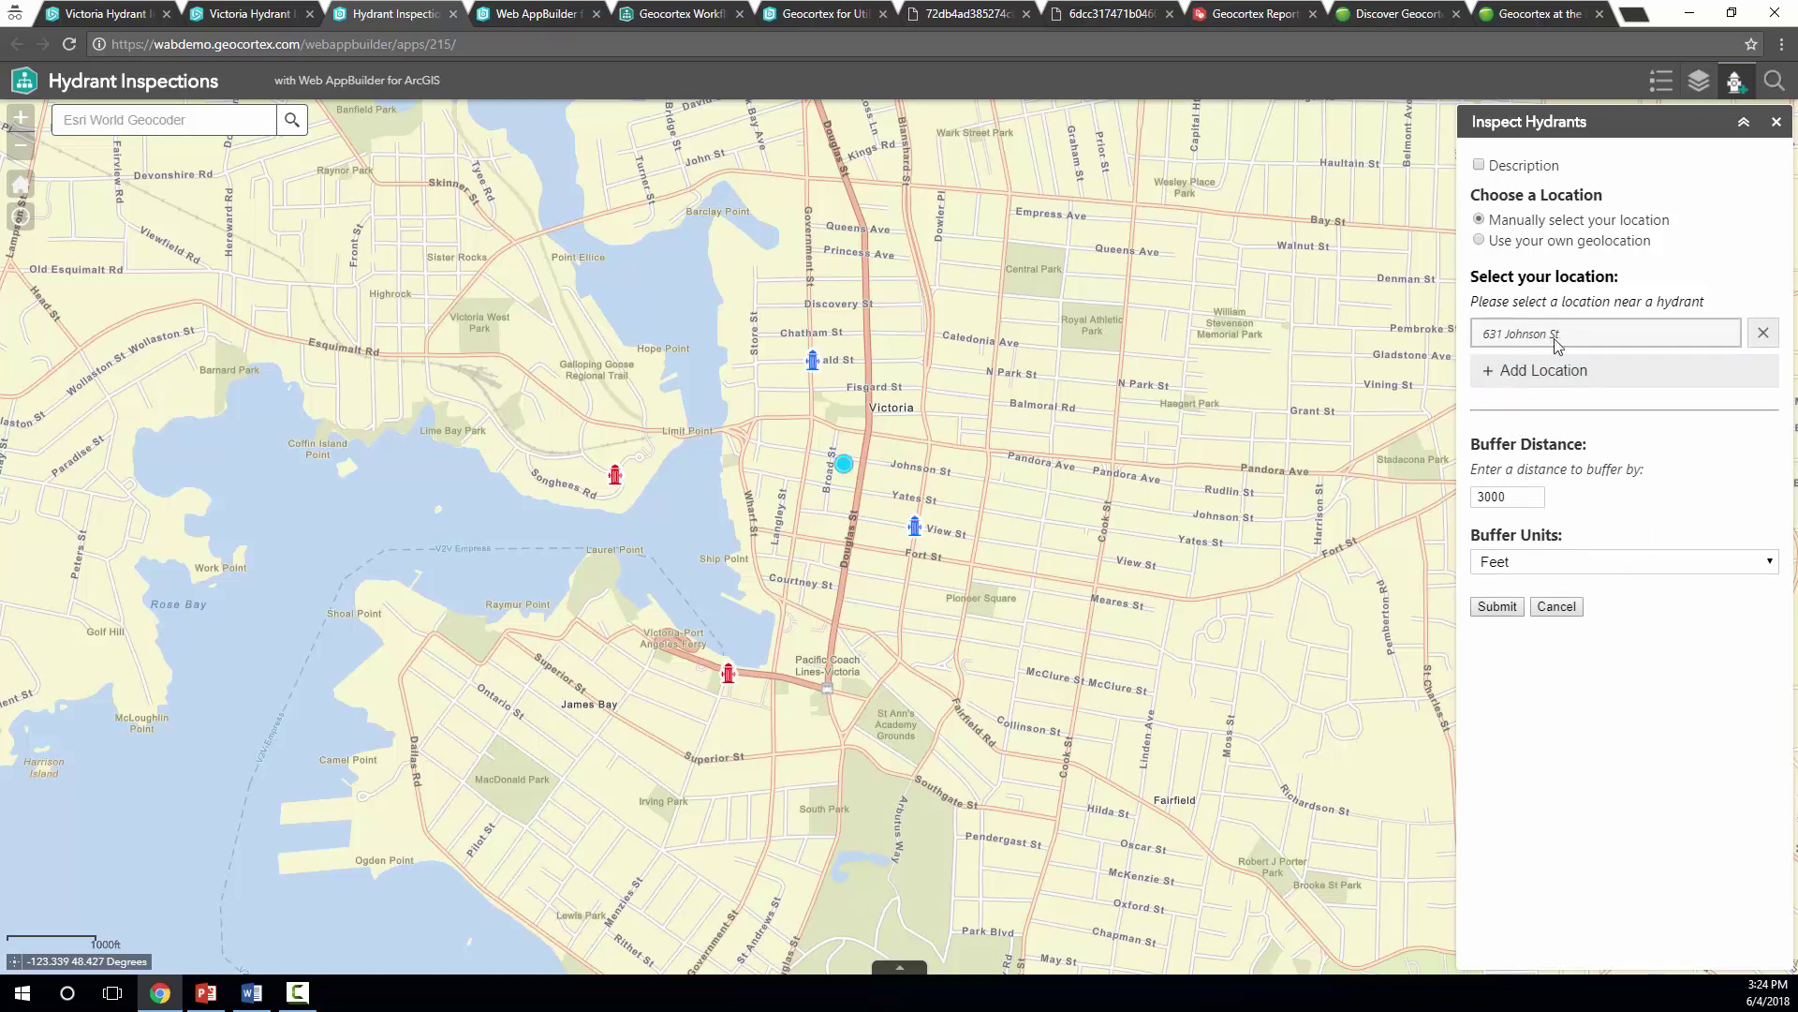
click(1752, 337)
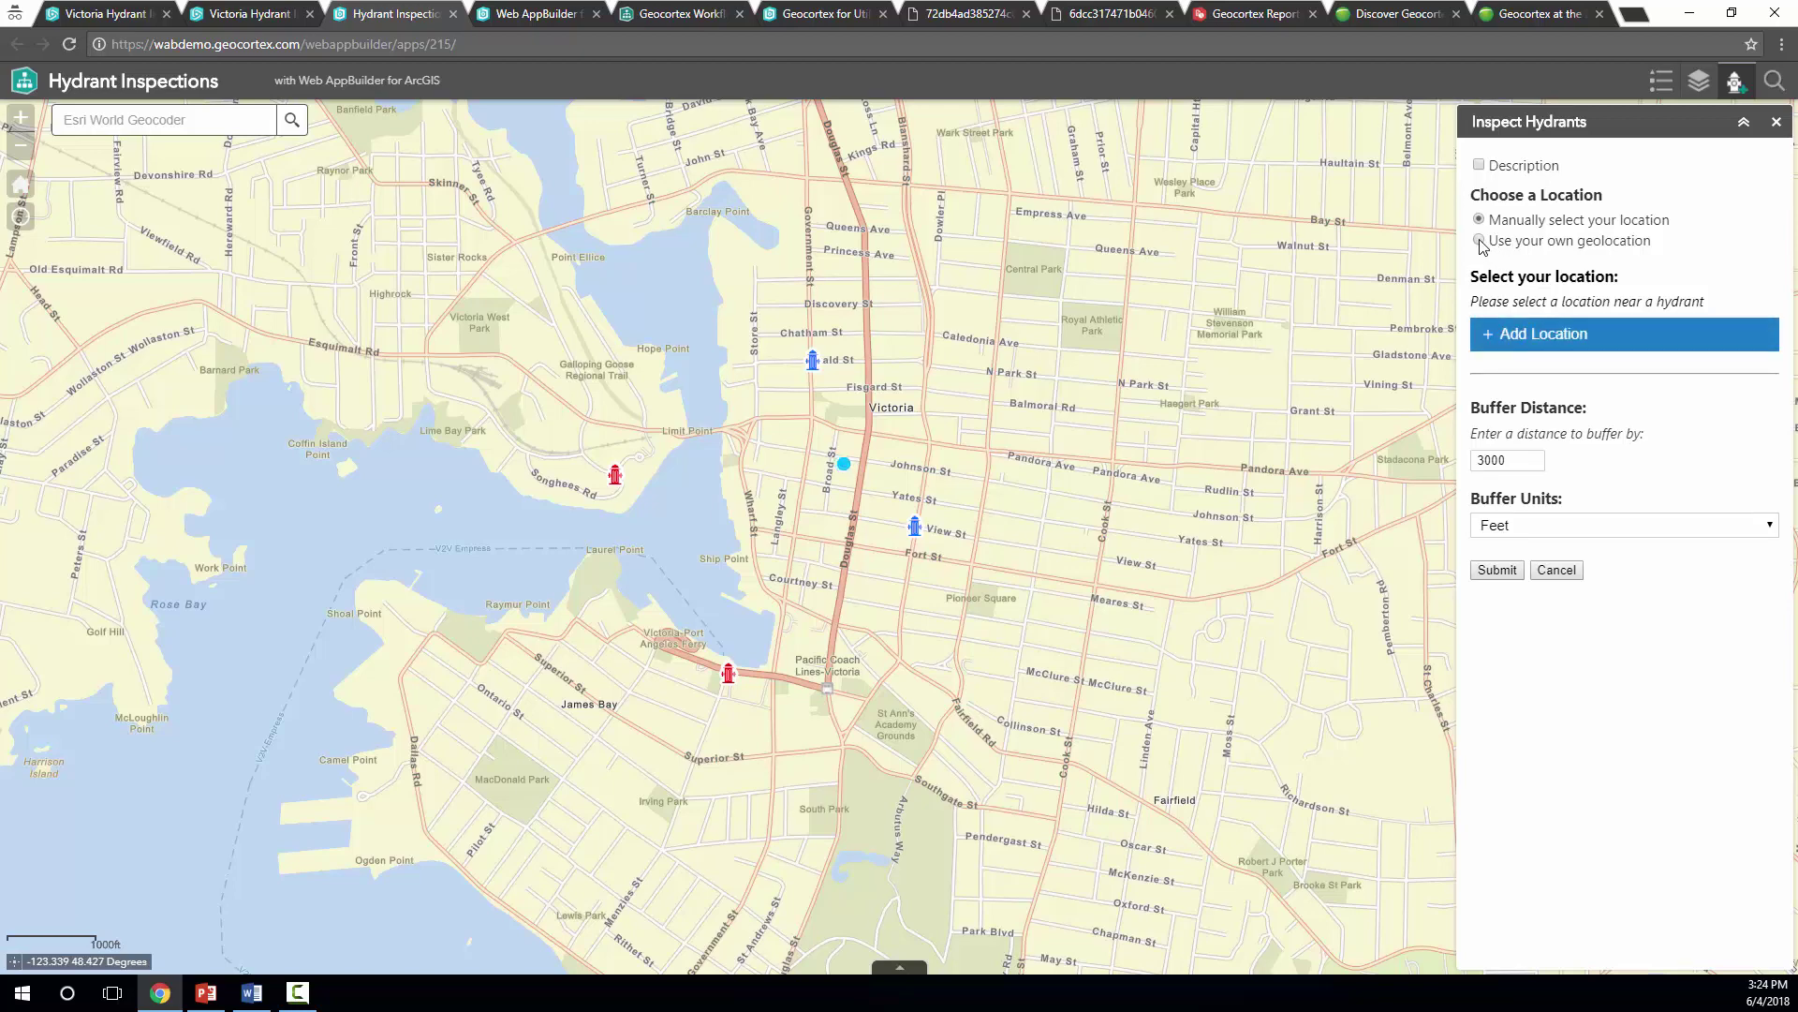
click(1480, 242)
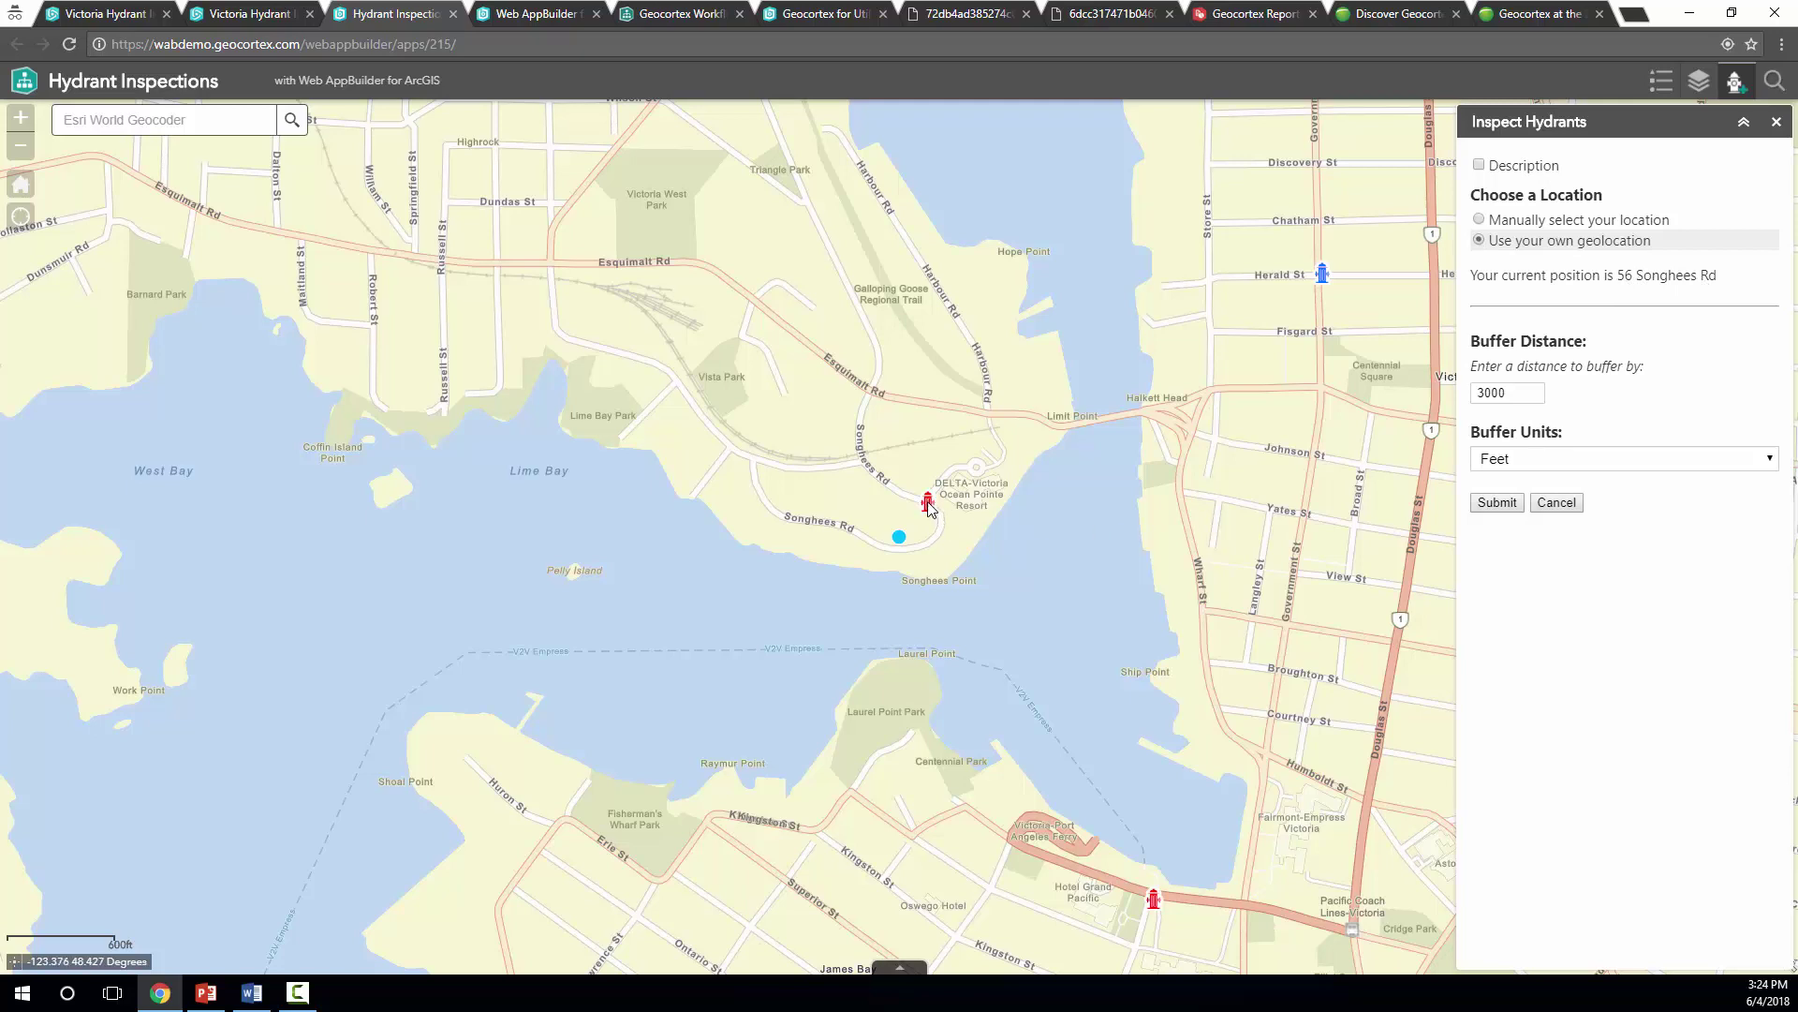
click(1496, 503)
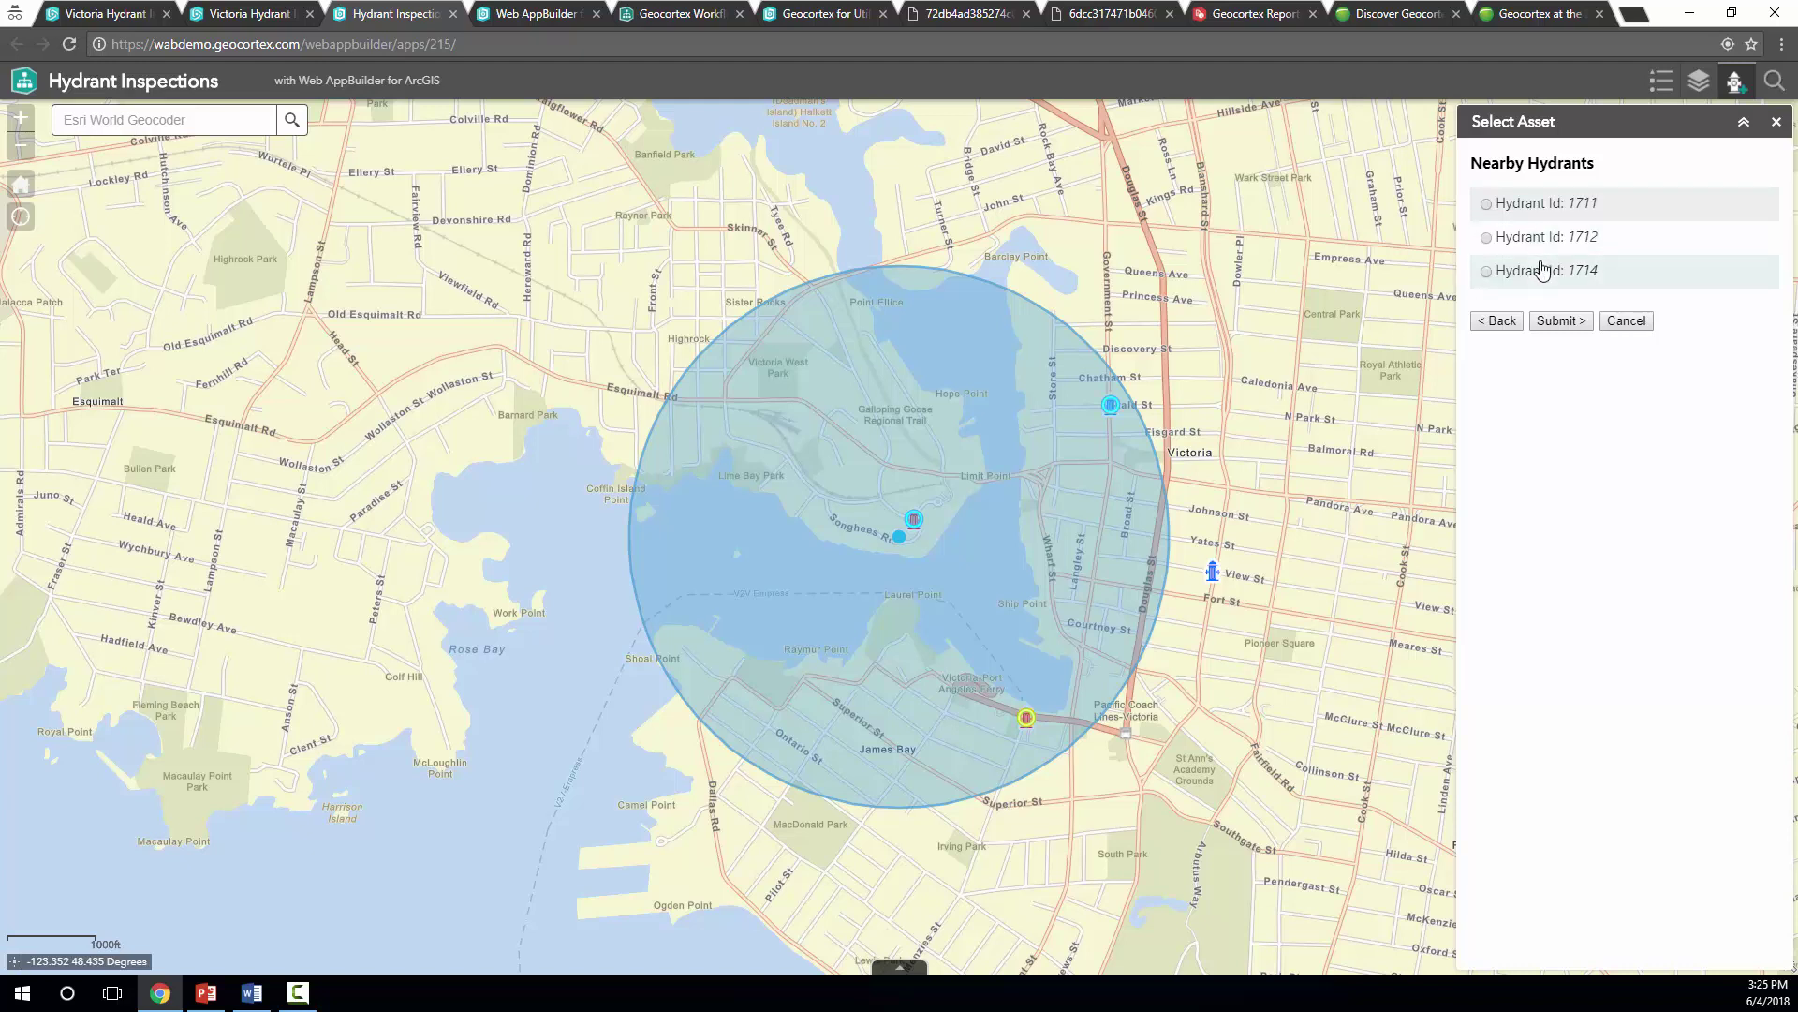
Compare hydrants 1711 and 1712, then load hydrant 1711's recorded past inspection
click(1527, 203)
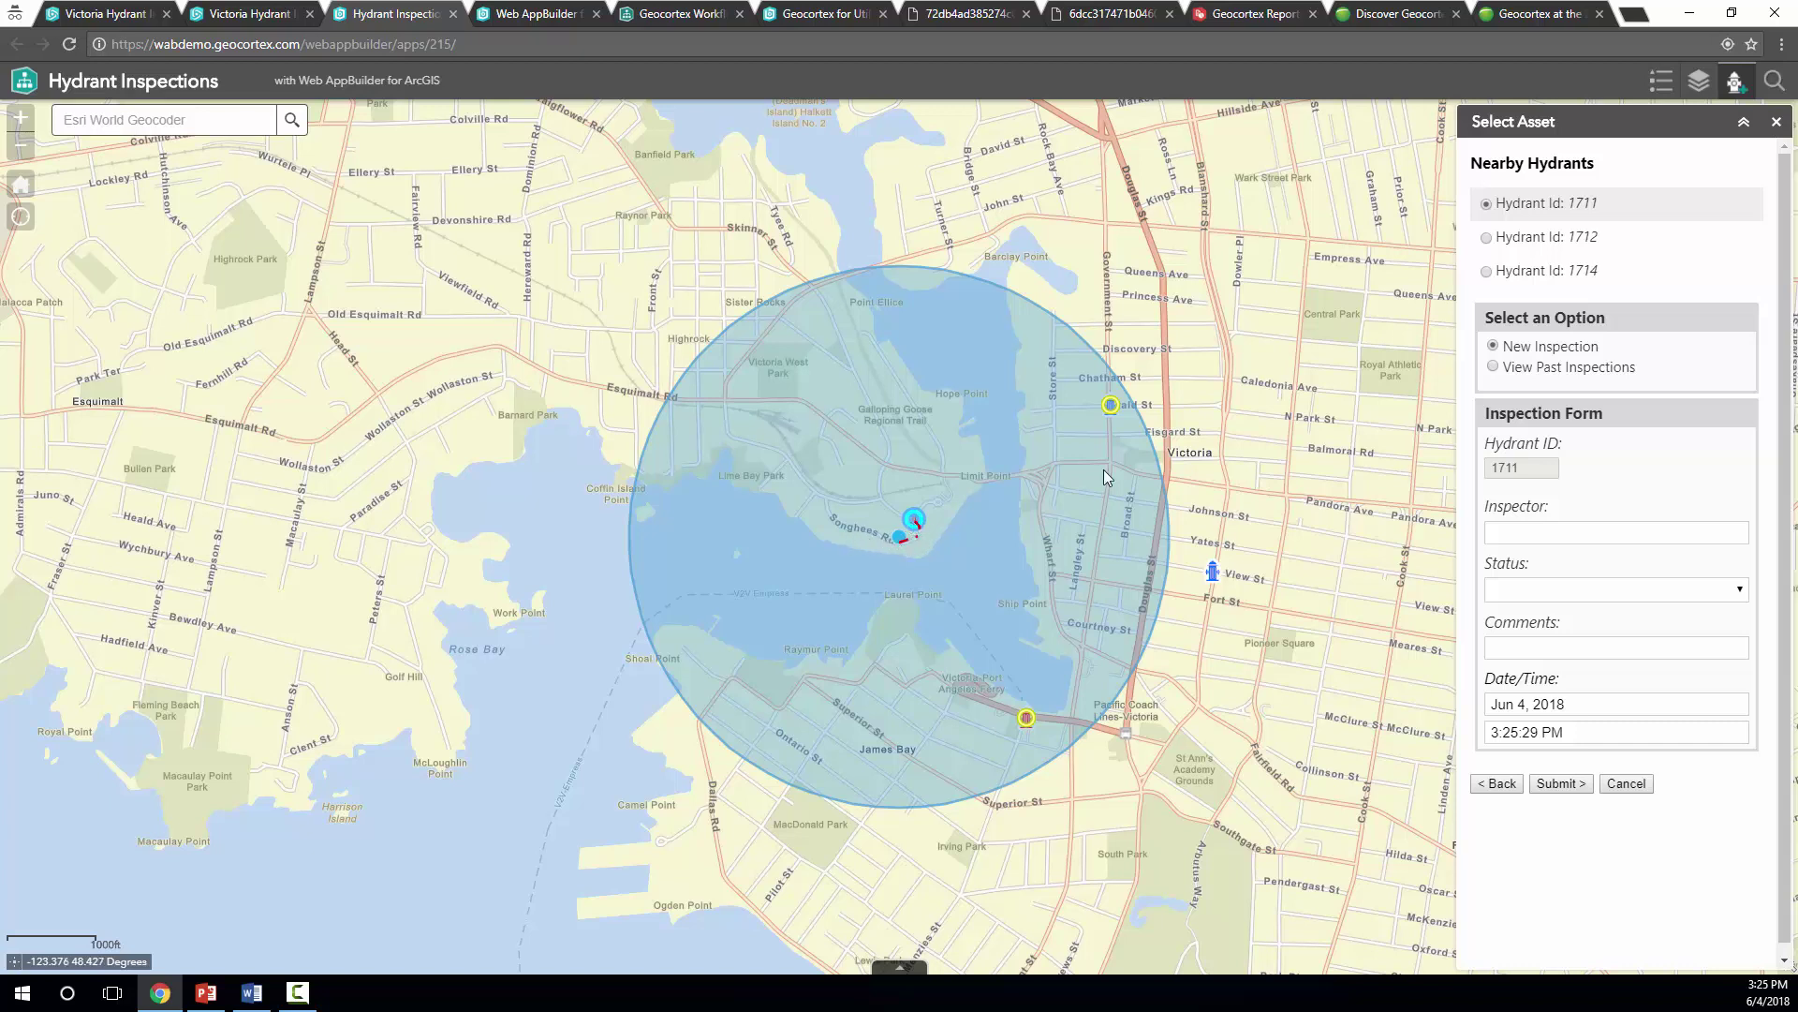
click(1541, 240)
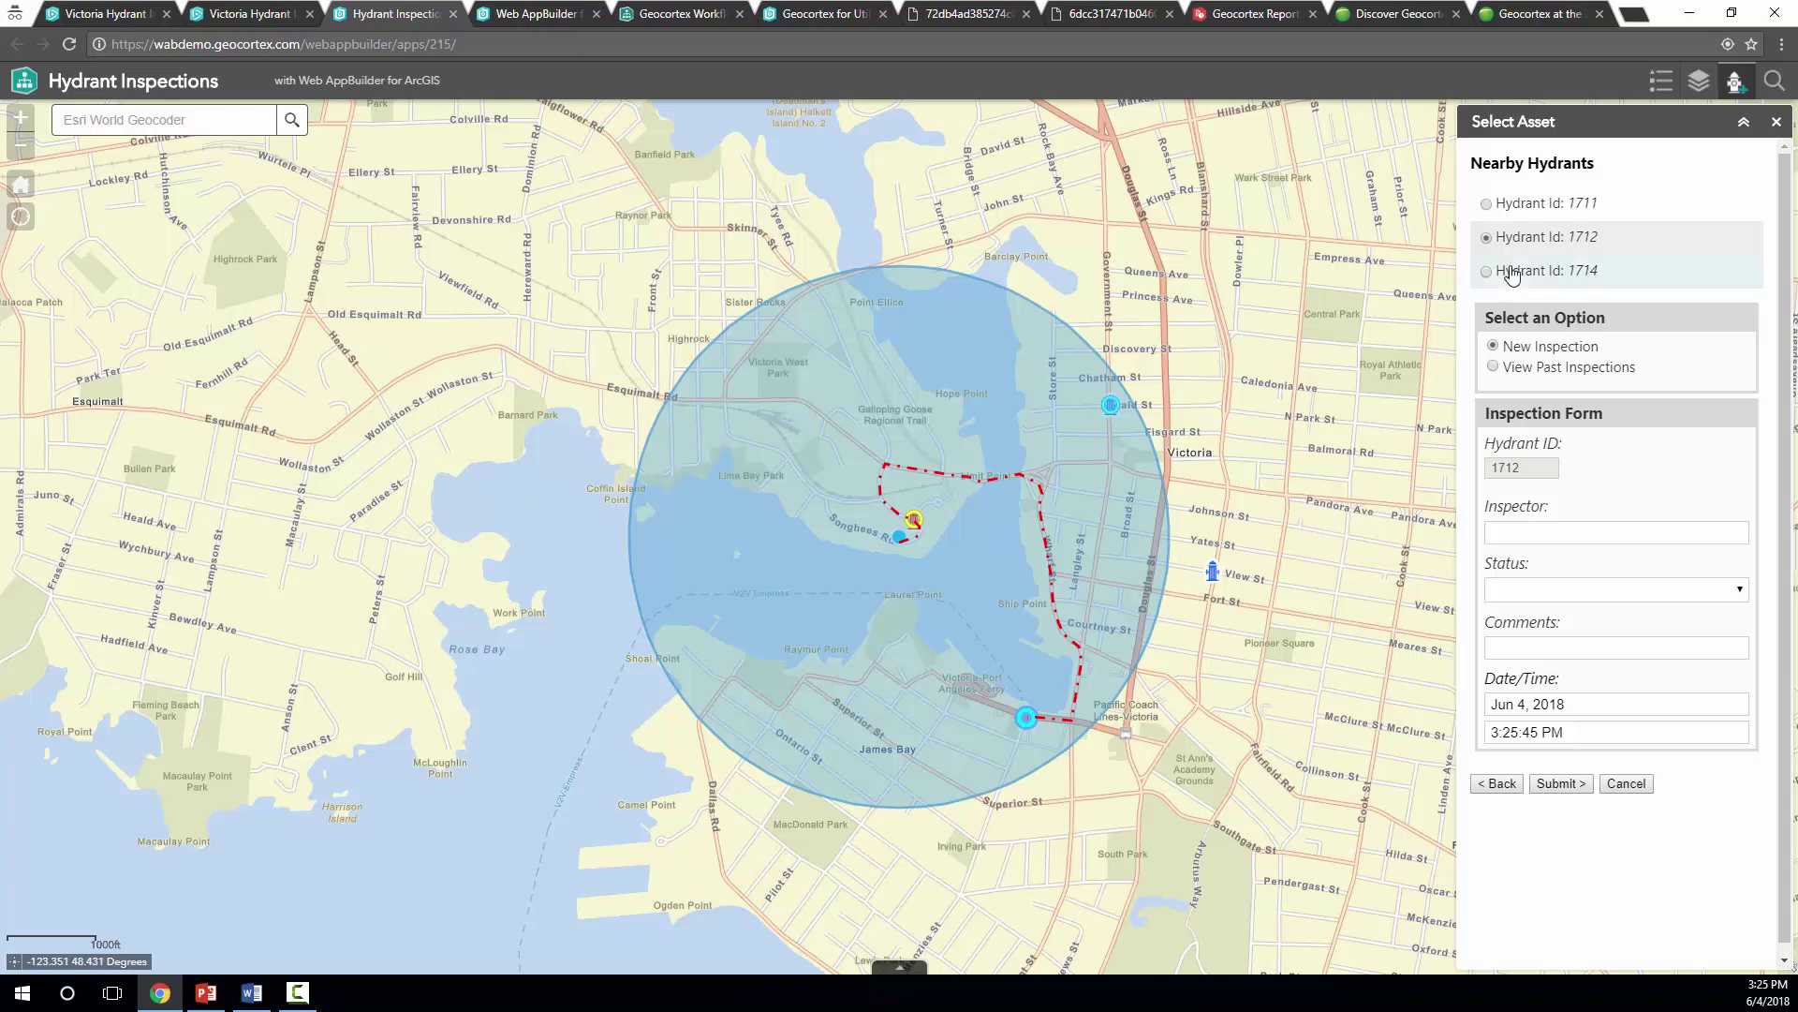
click(1533, 208)
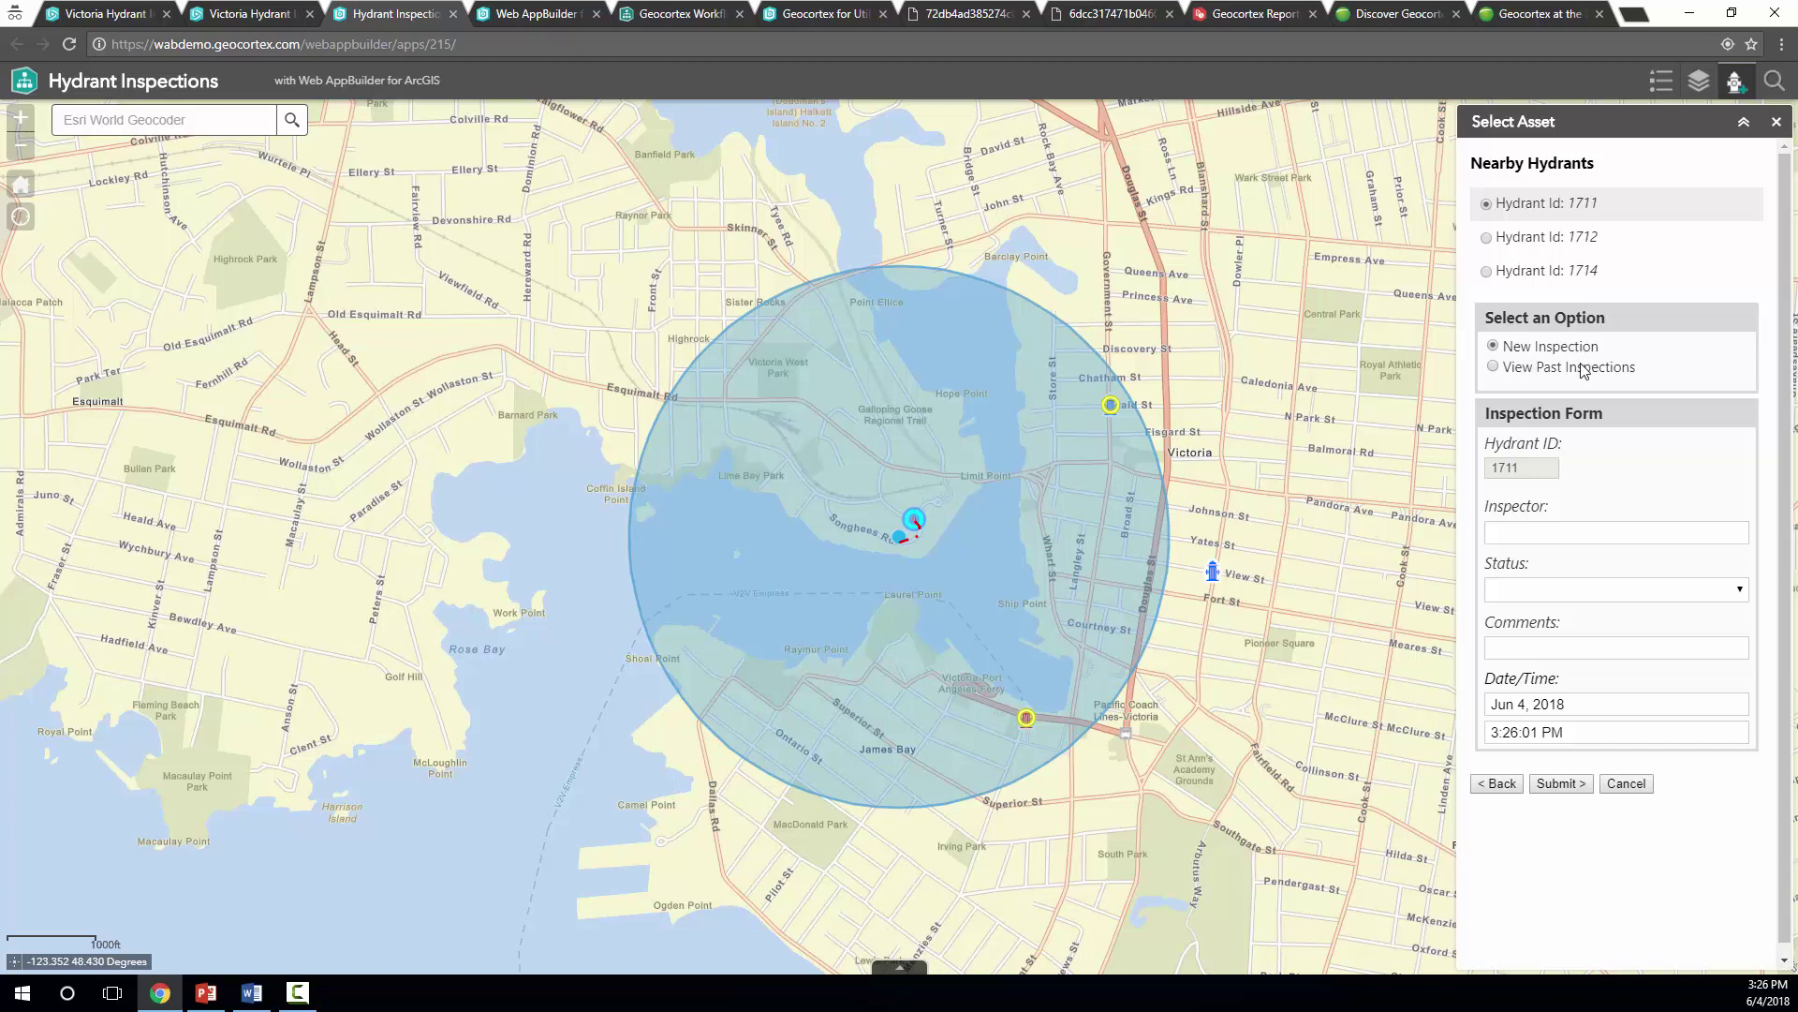
click(1547, 374)
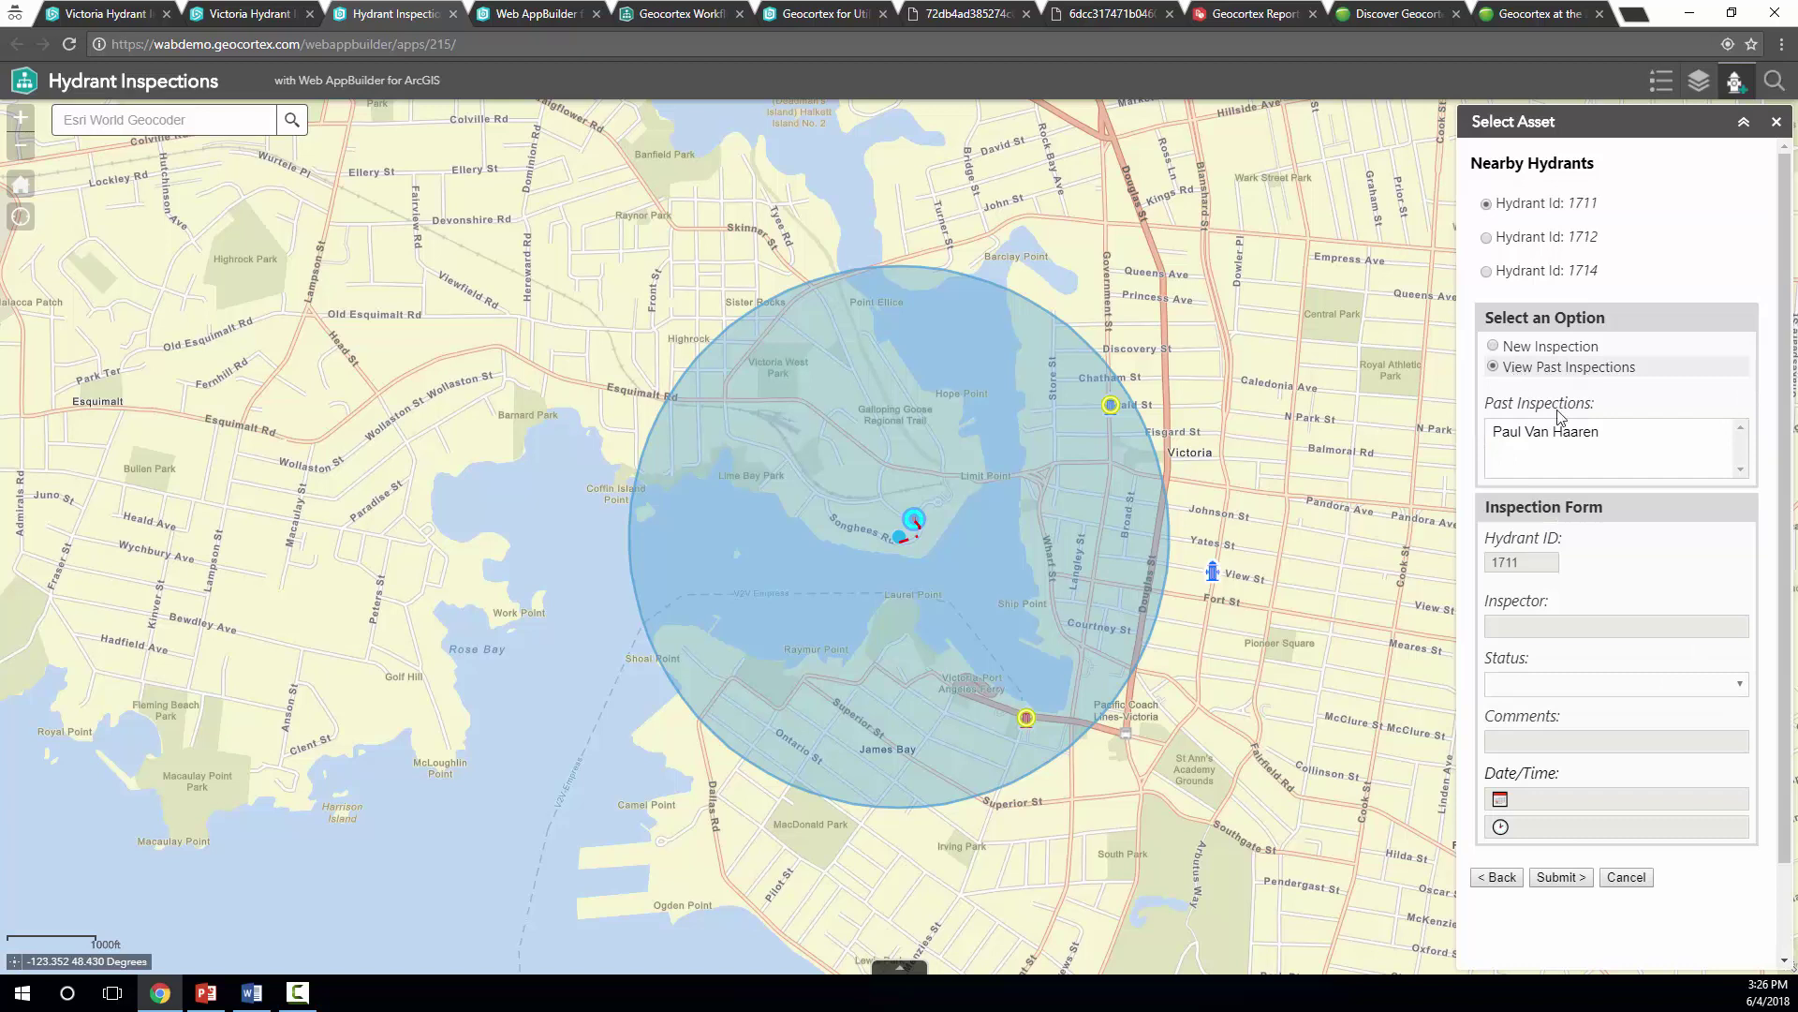
click(1547, 432)
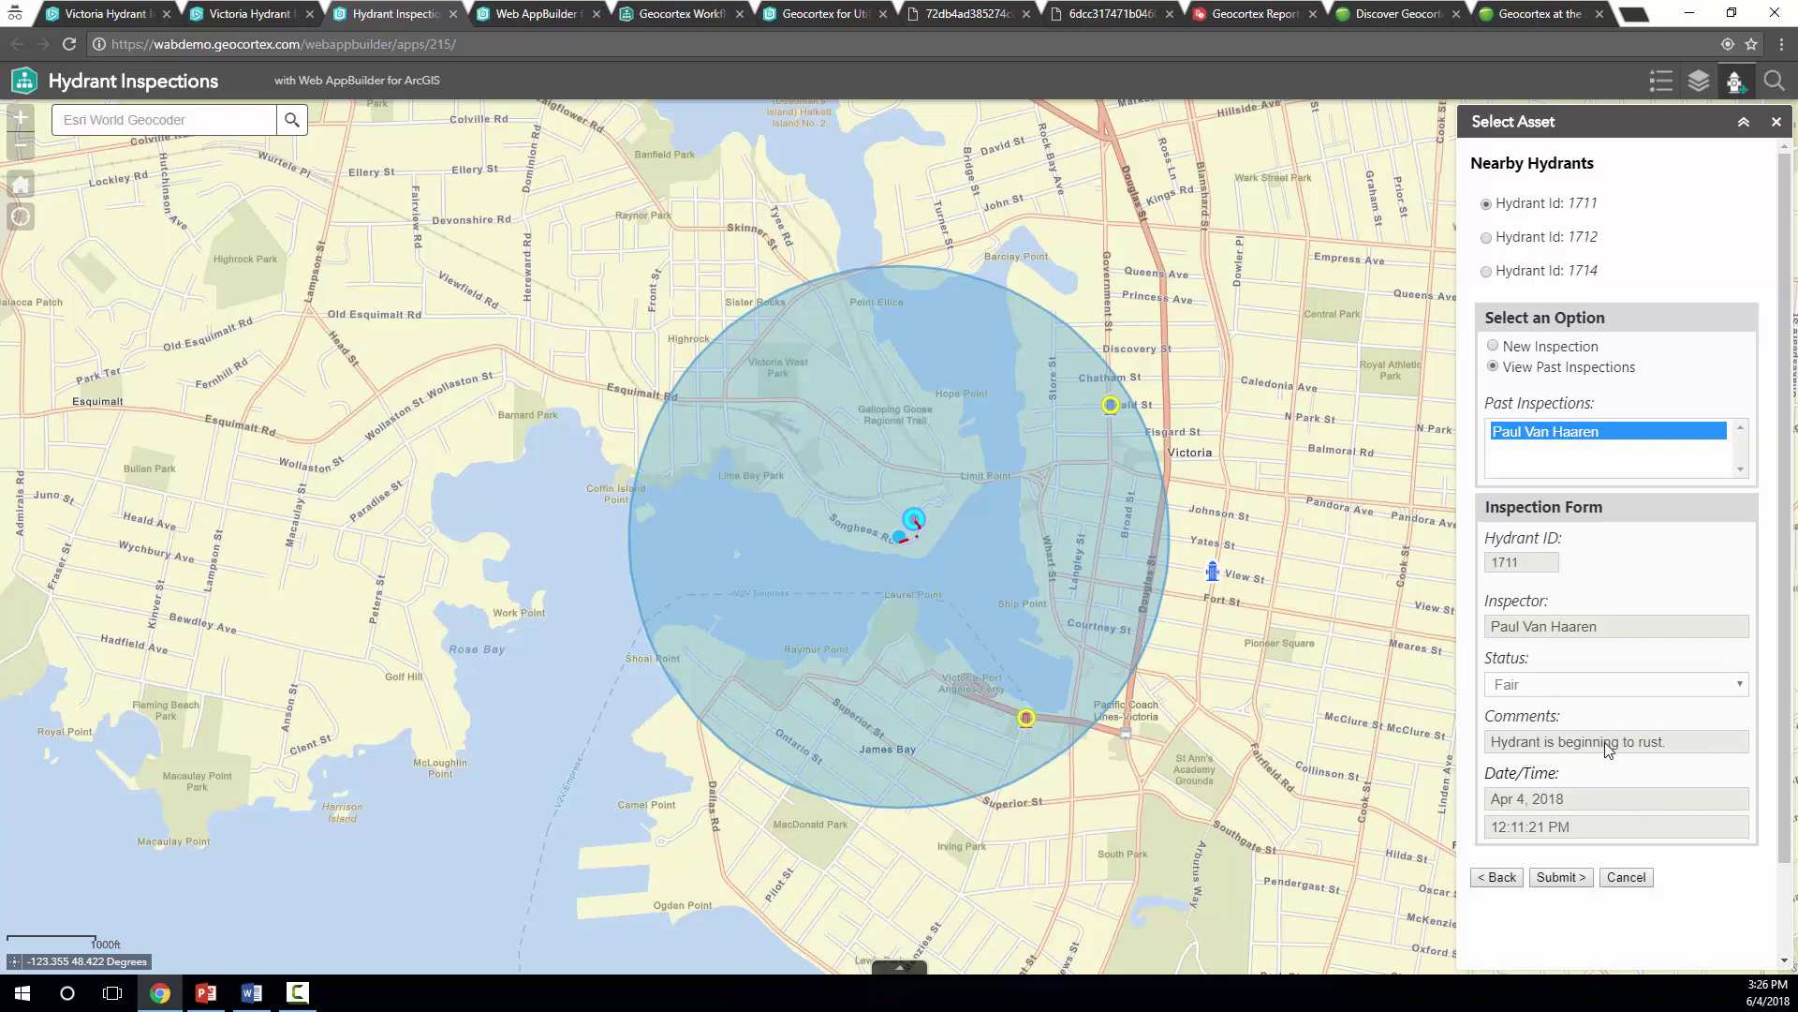
Start a new hydrant 1711 inspection with the inspector's name, status Good, and a comment that it was fixed
click(1495, 349)
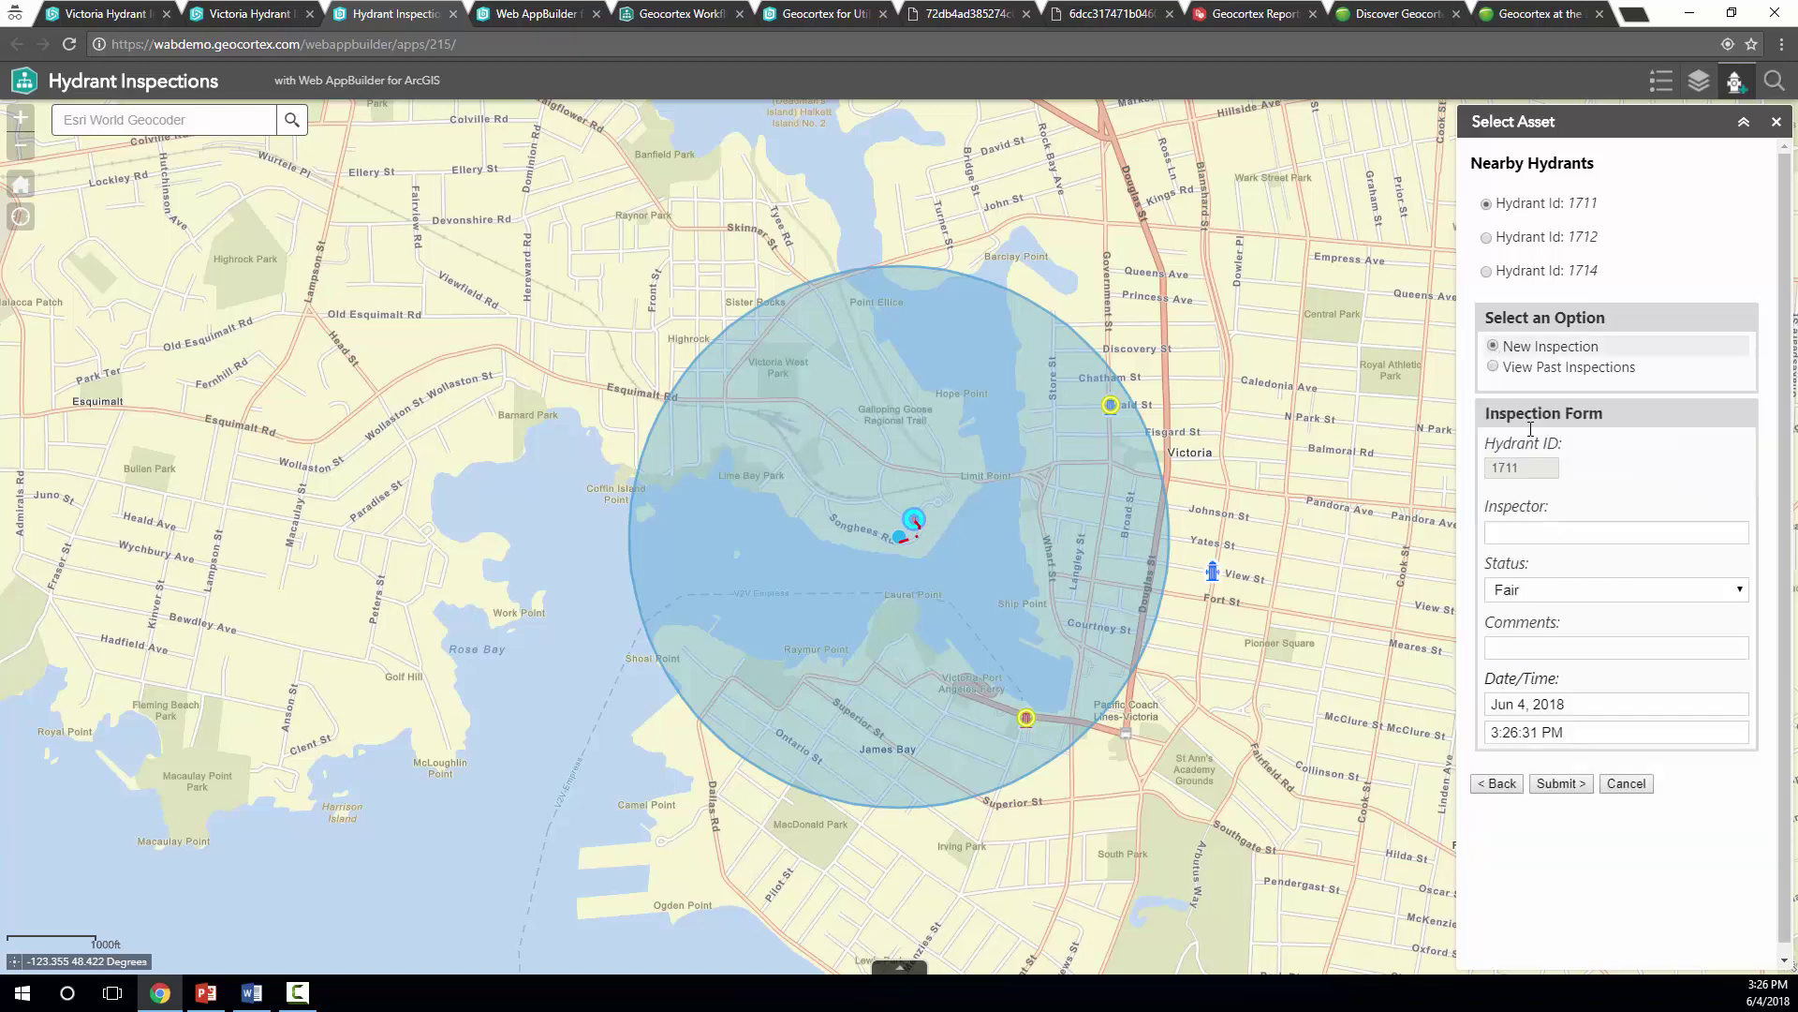
click(1543, 527)
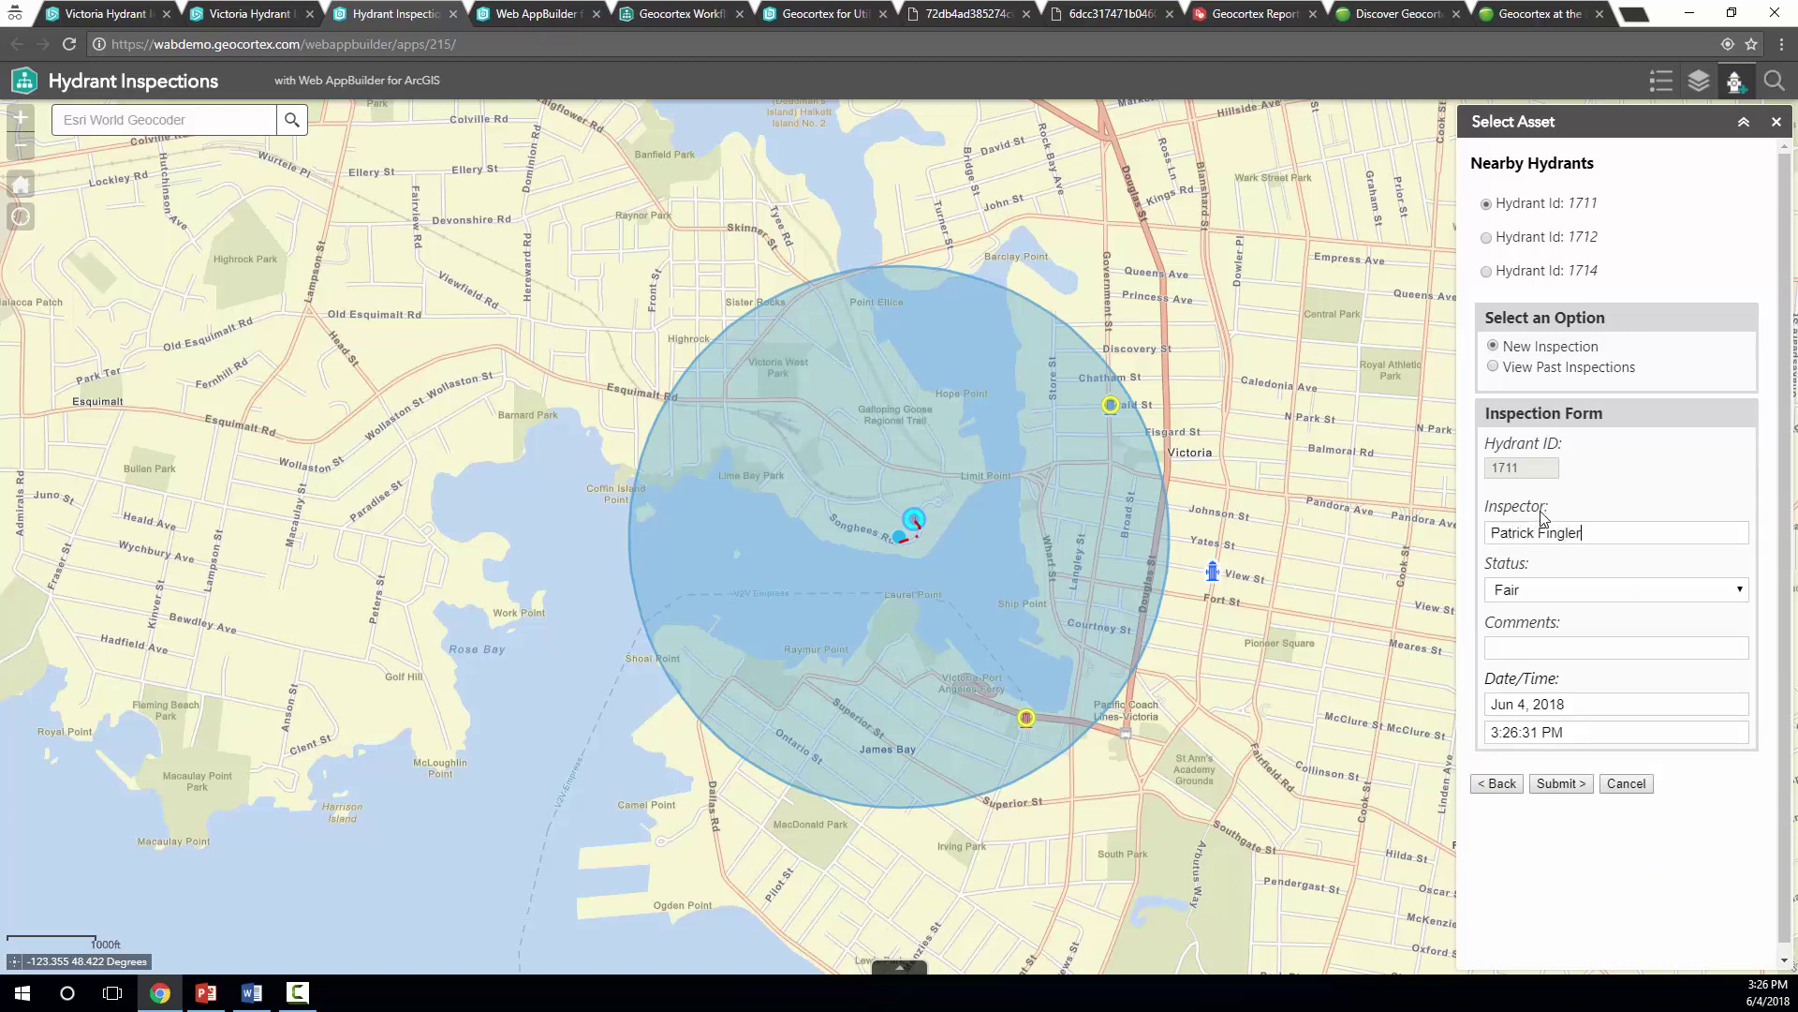
click(1549, 591)
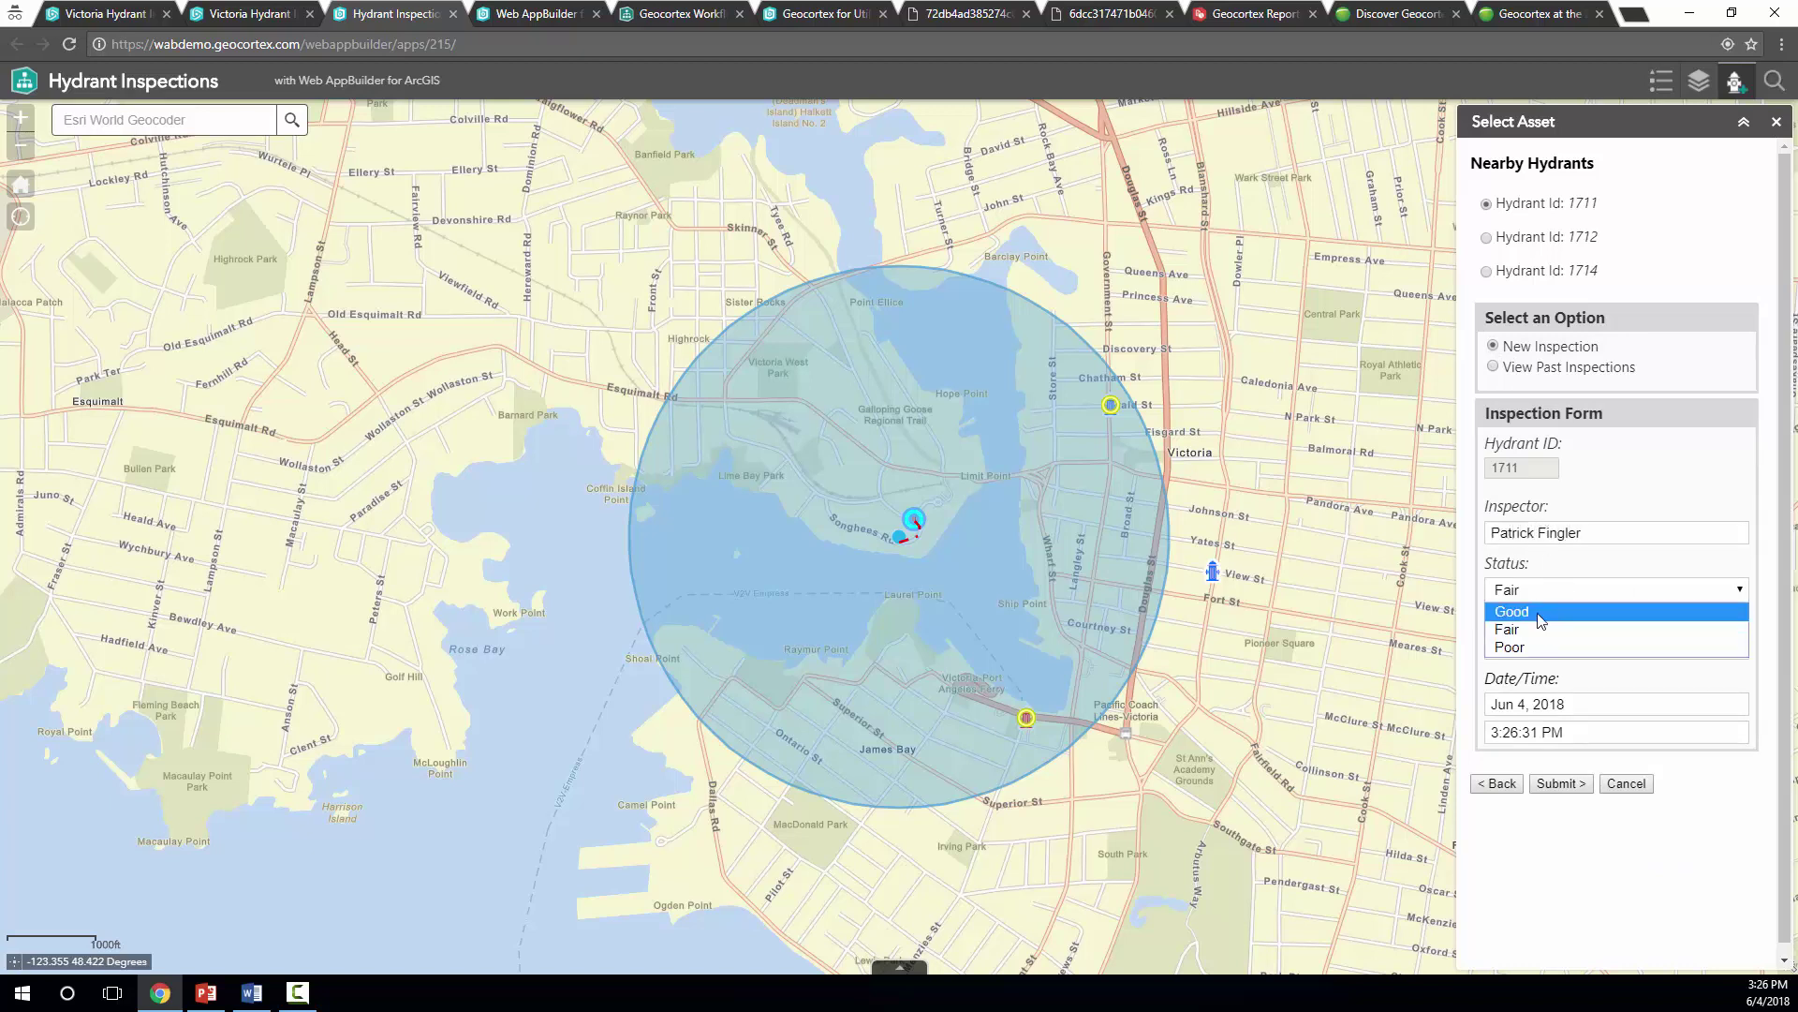
click(1539, 614)
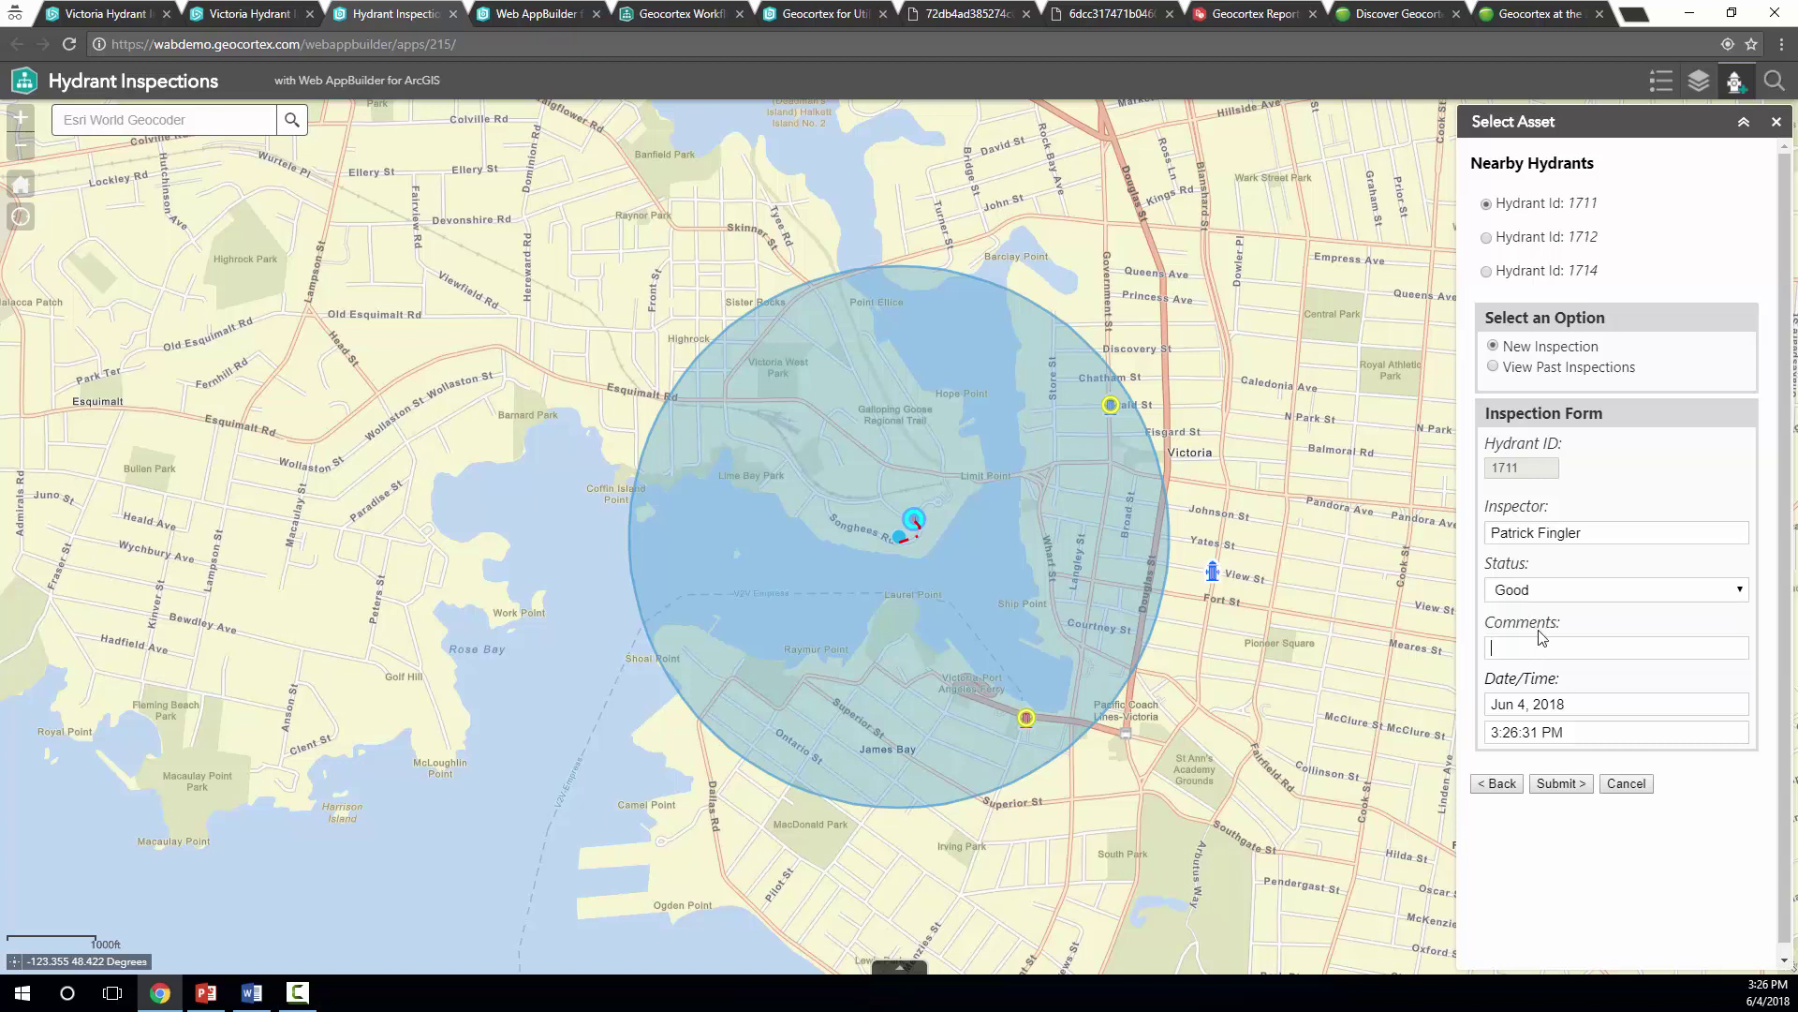
text(Hydrant wa)
key(BackSpace)
key(BackSpace)
key(BackSpace)
text(been fixeed)
key(BackSpace)
key(BackSpace)
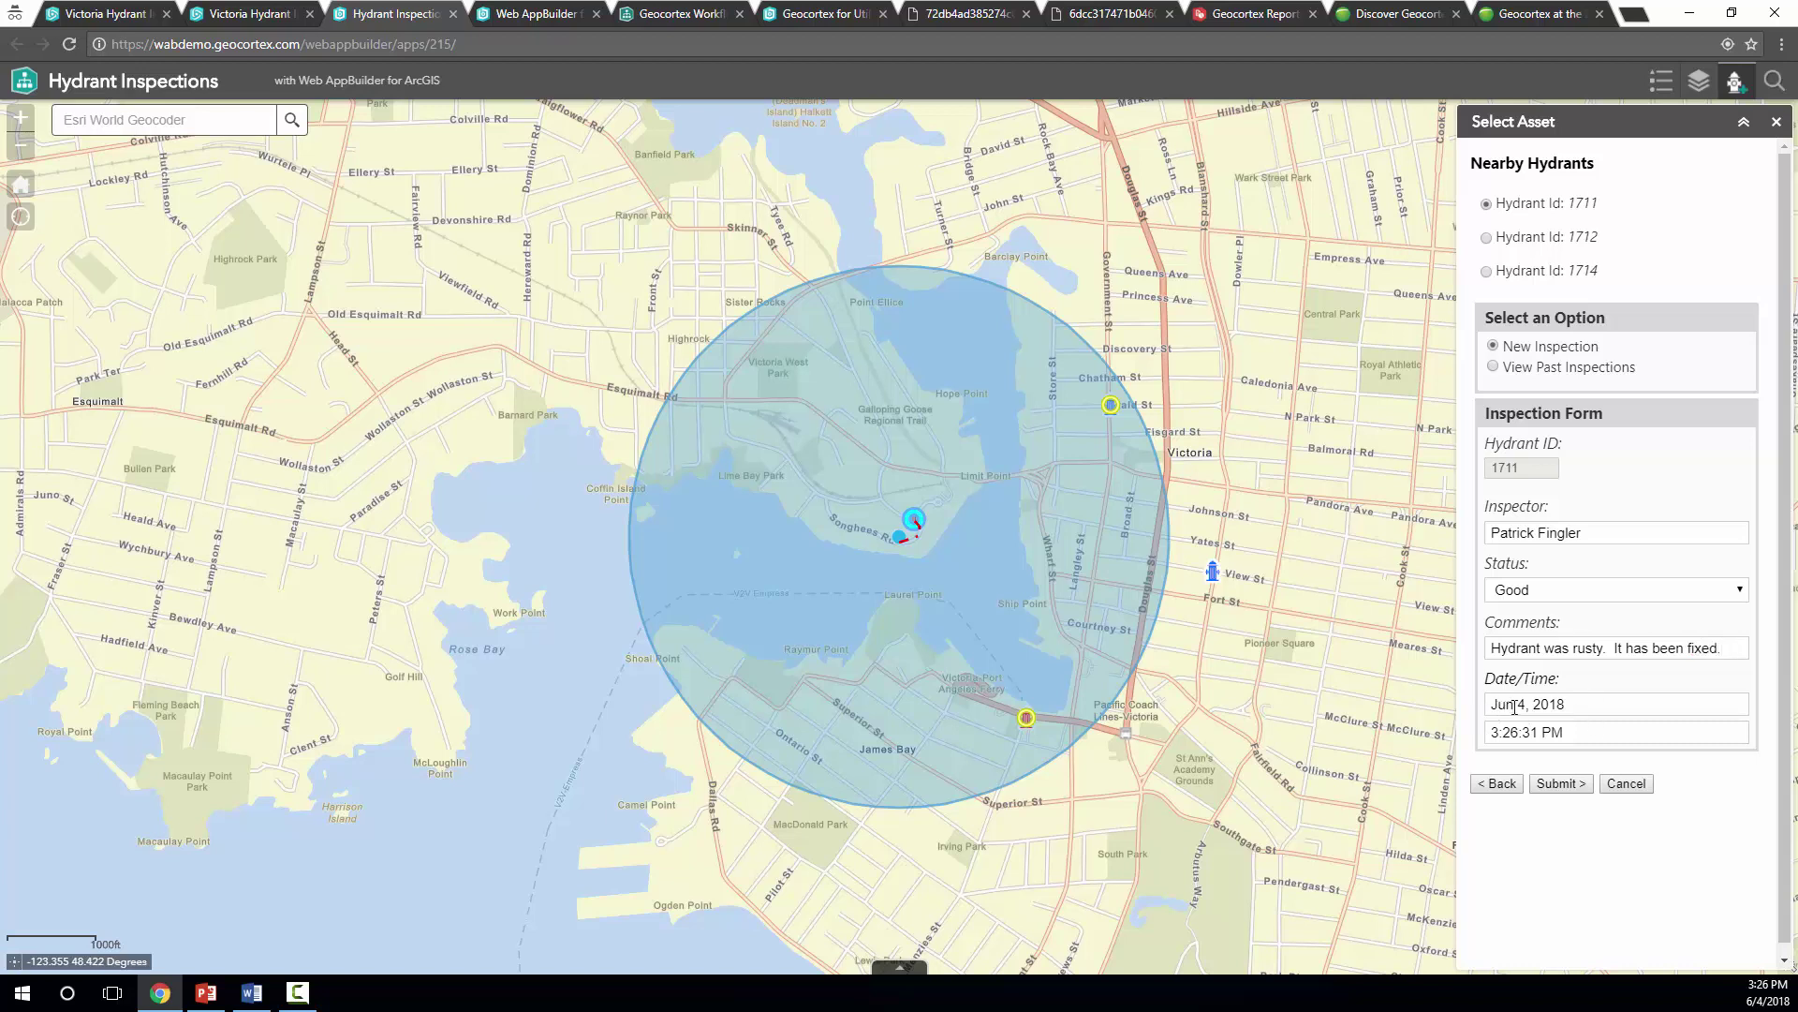
Keep the current inspection date and time, then submit the inspection
click(1581, 704)
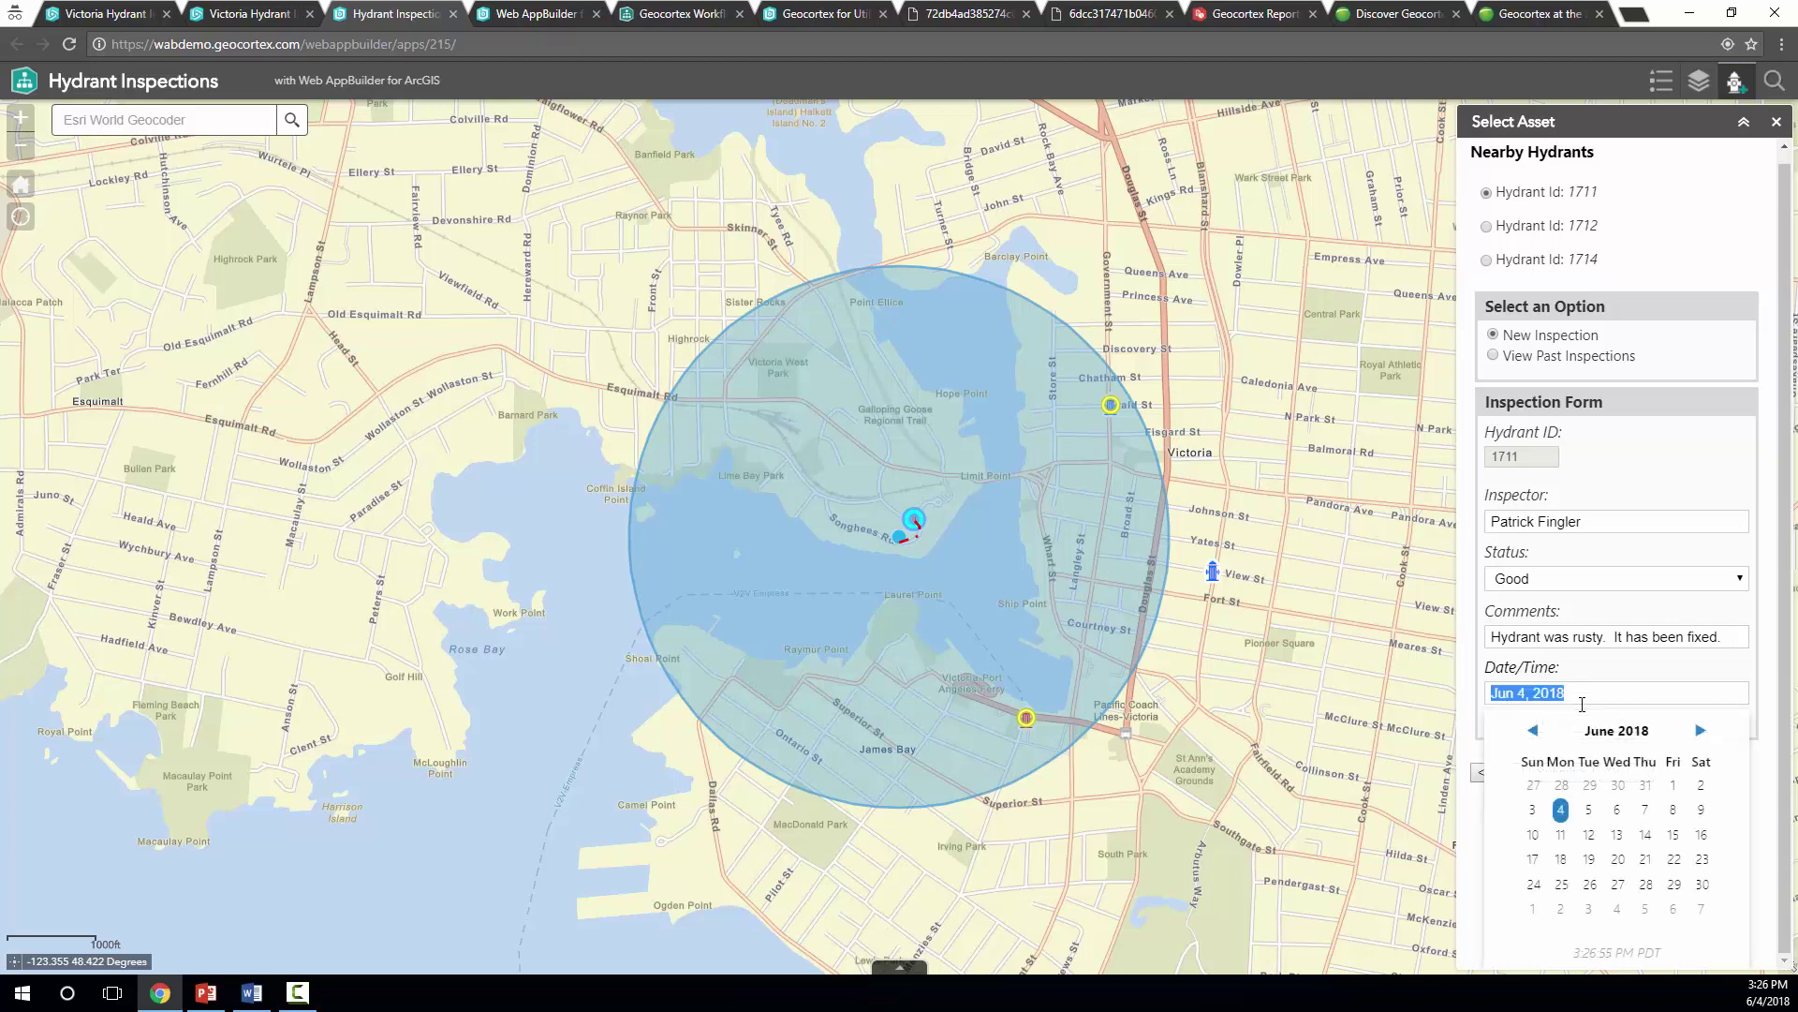
key(Tab)
click(1586, 724)
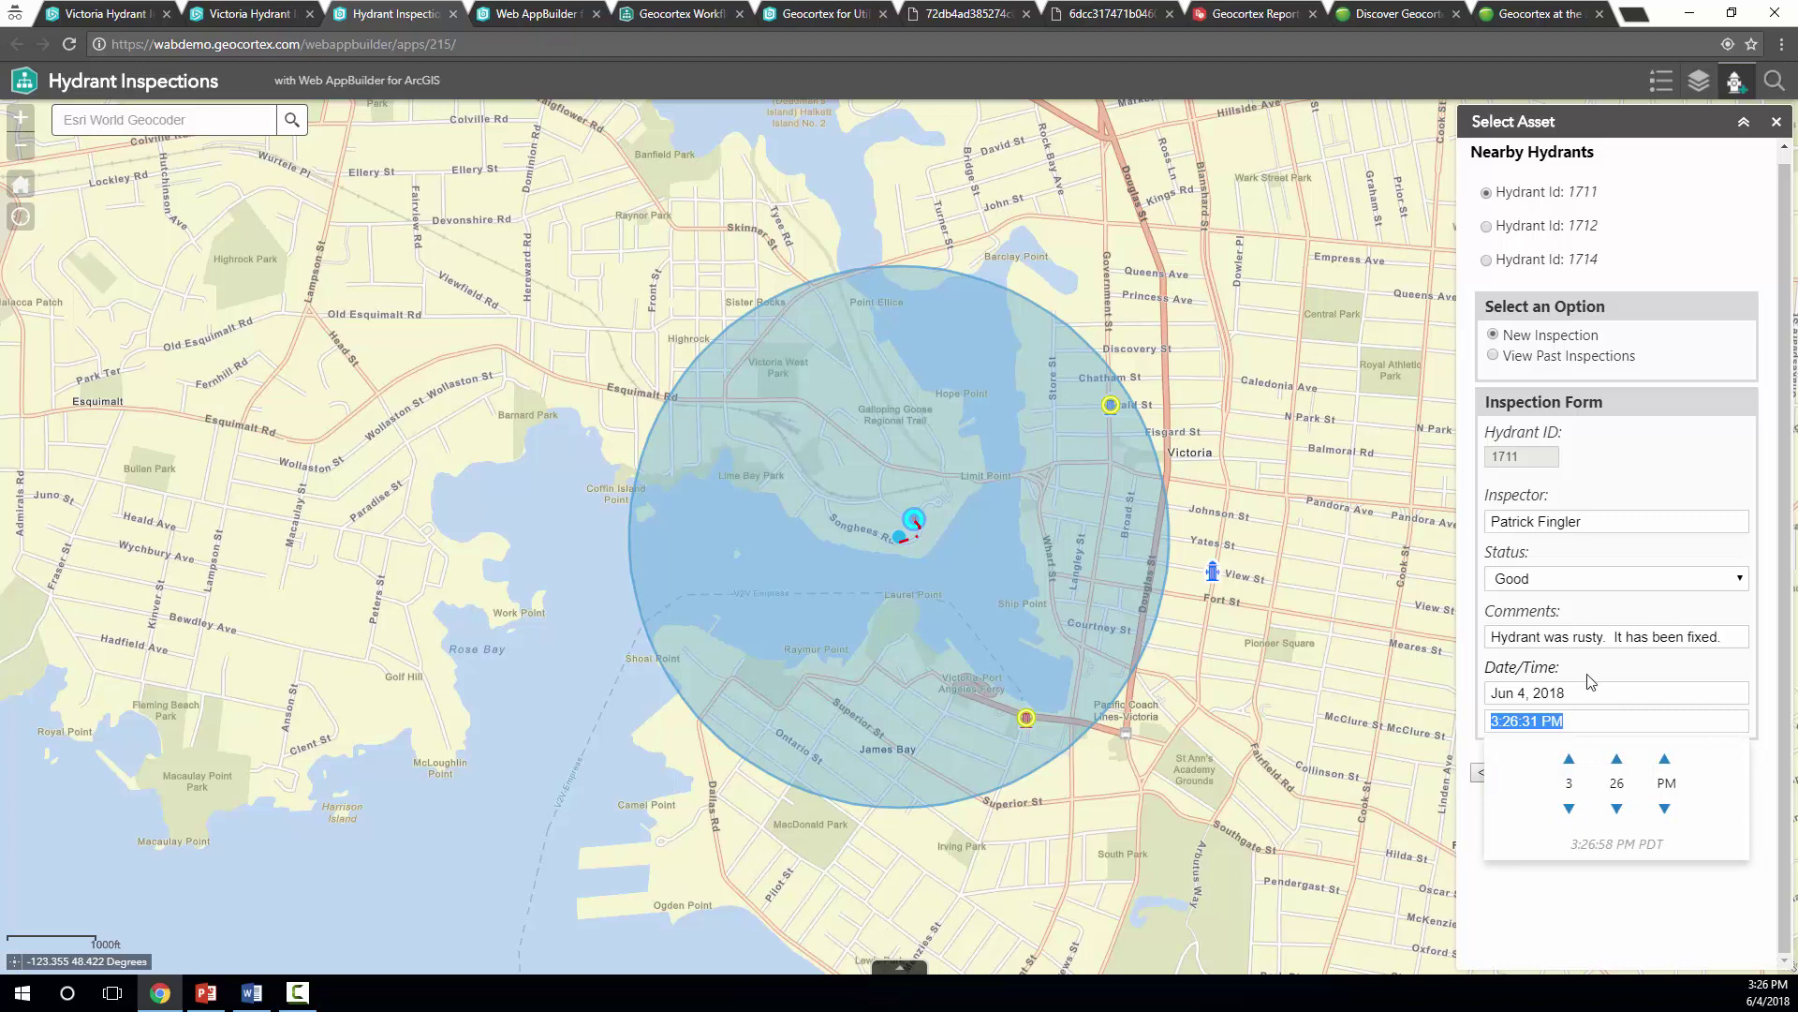
click(1590, 681)
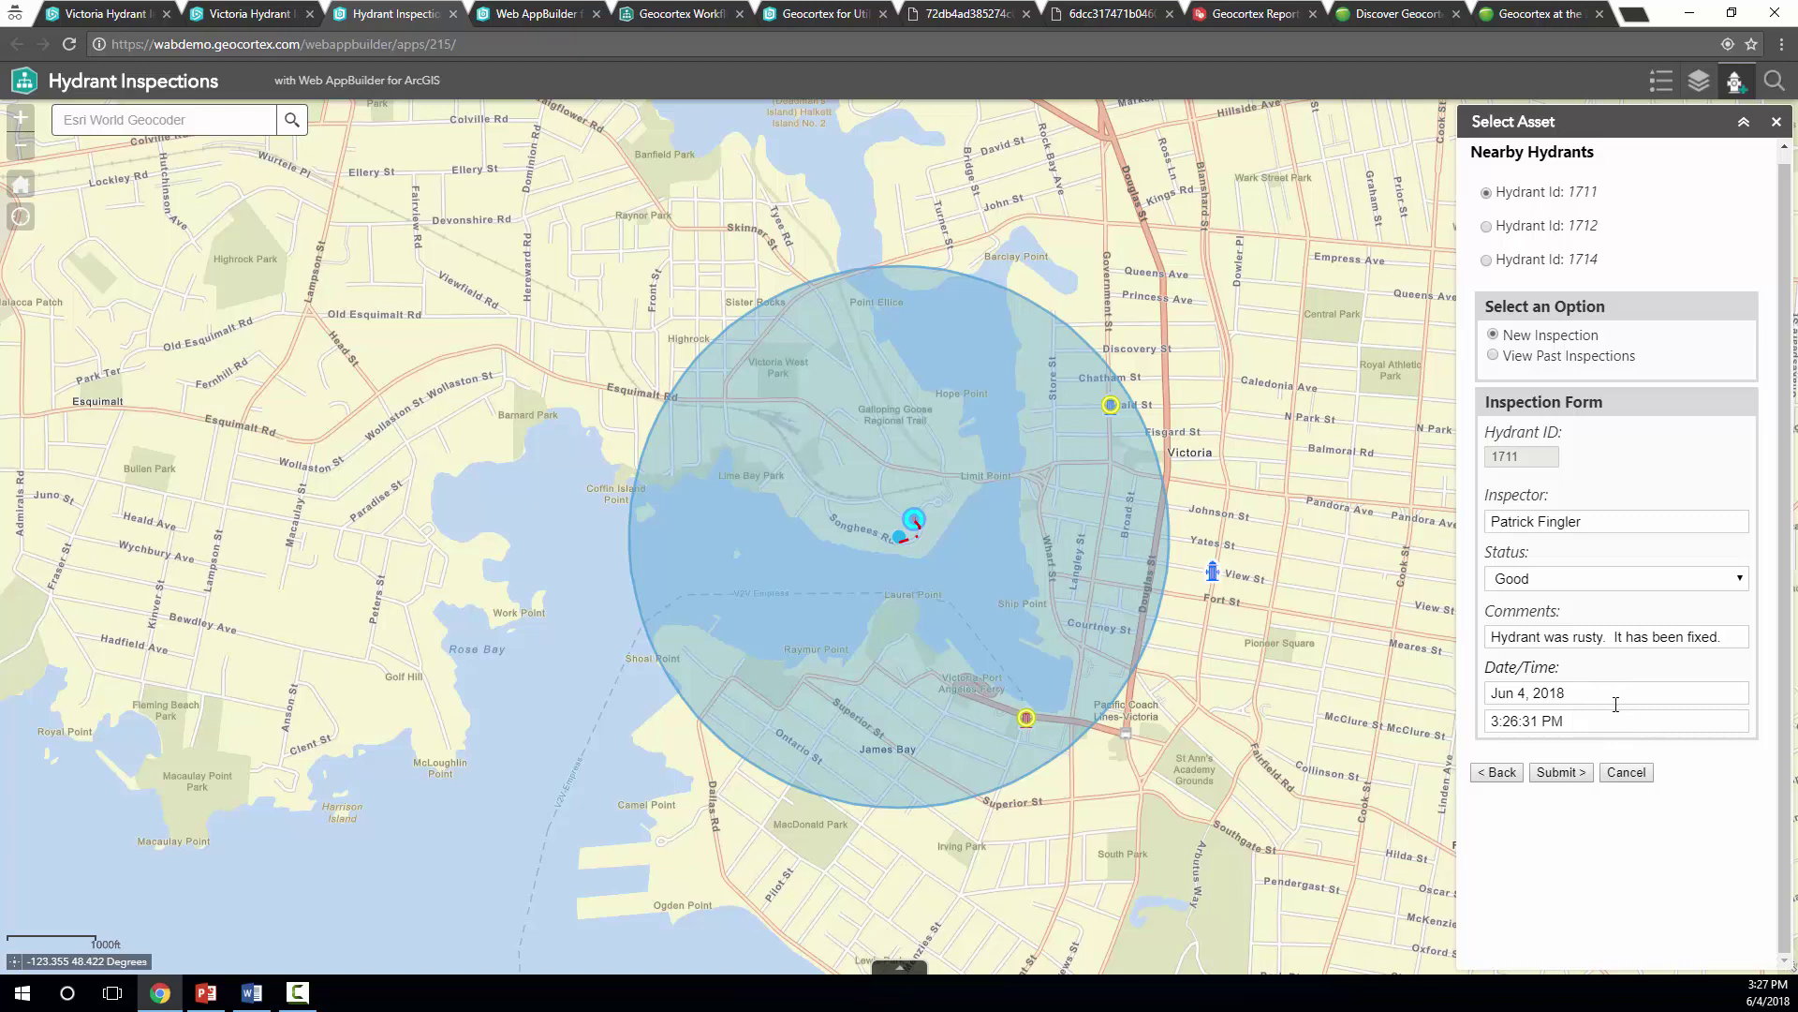
click(1560, 774)
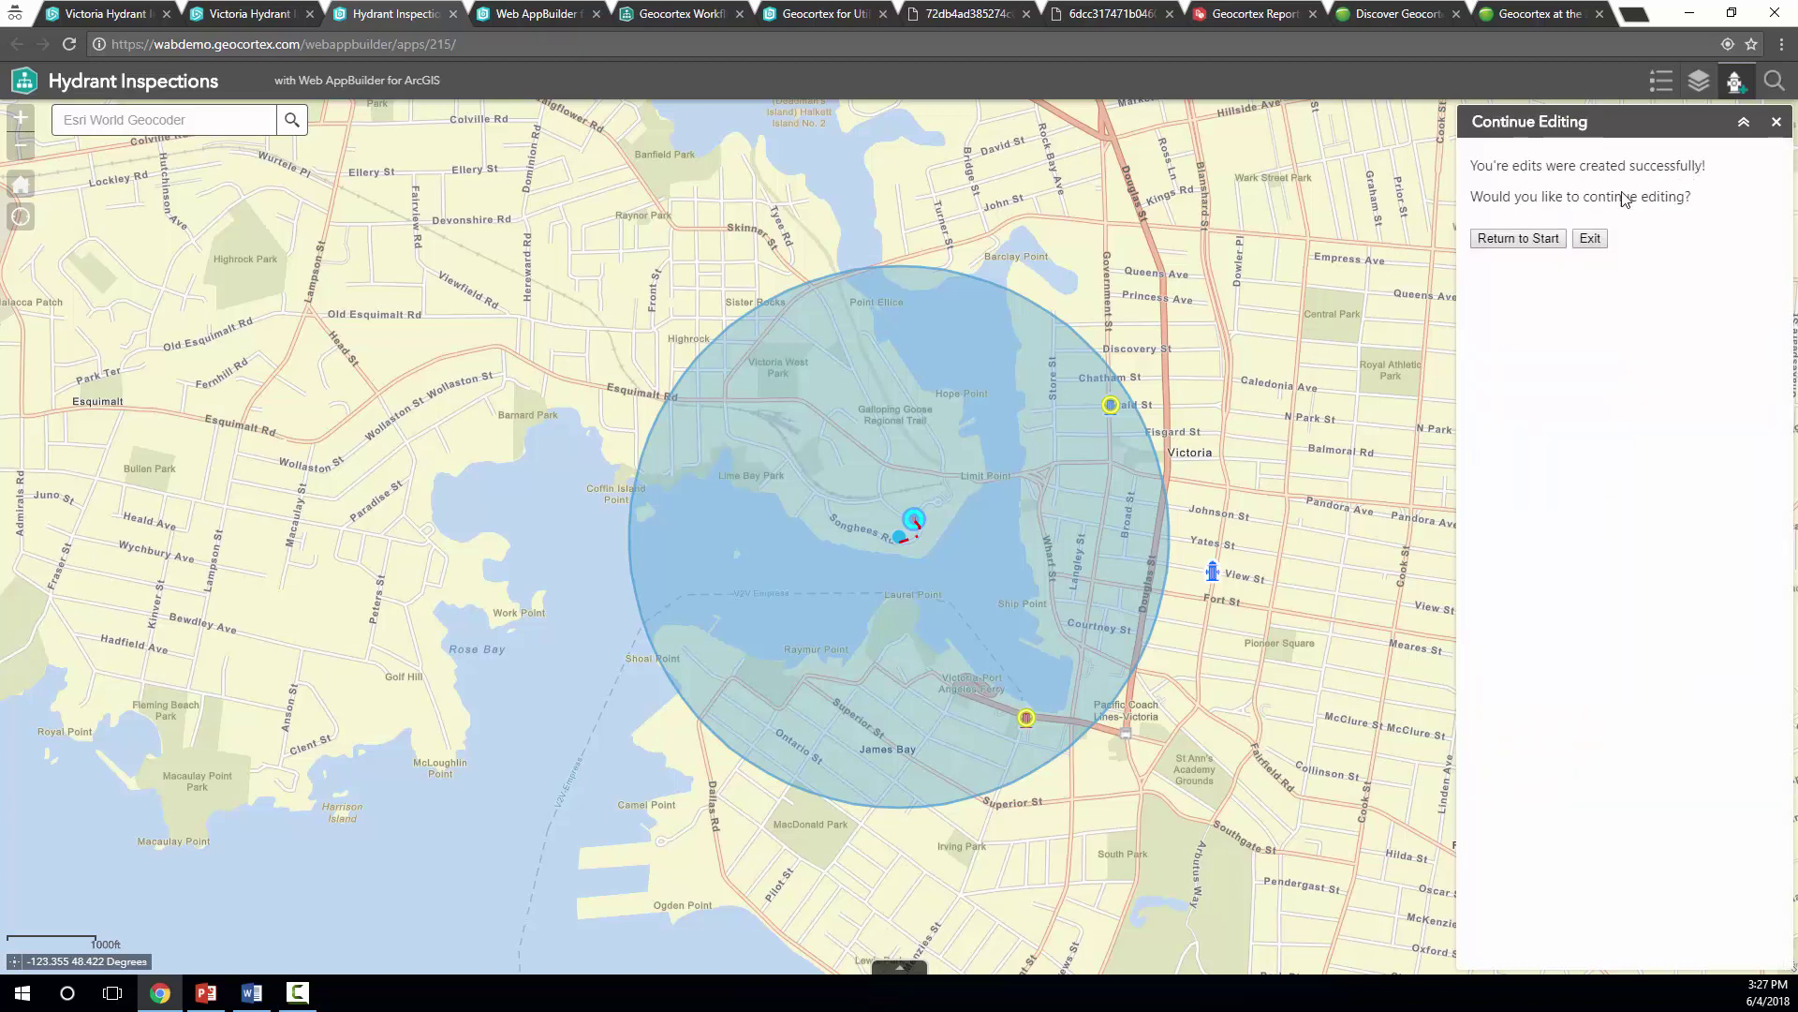
Restart the workflow, manually place a point on Songhees Rd, submit, and choose hydrant 1714
click(1548, 241)
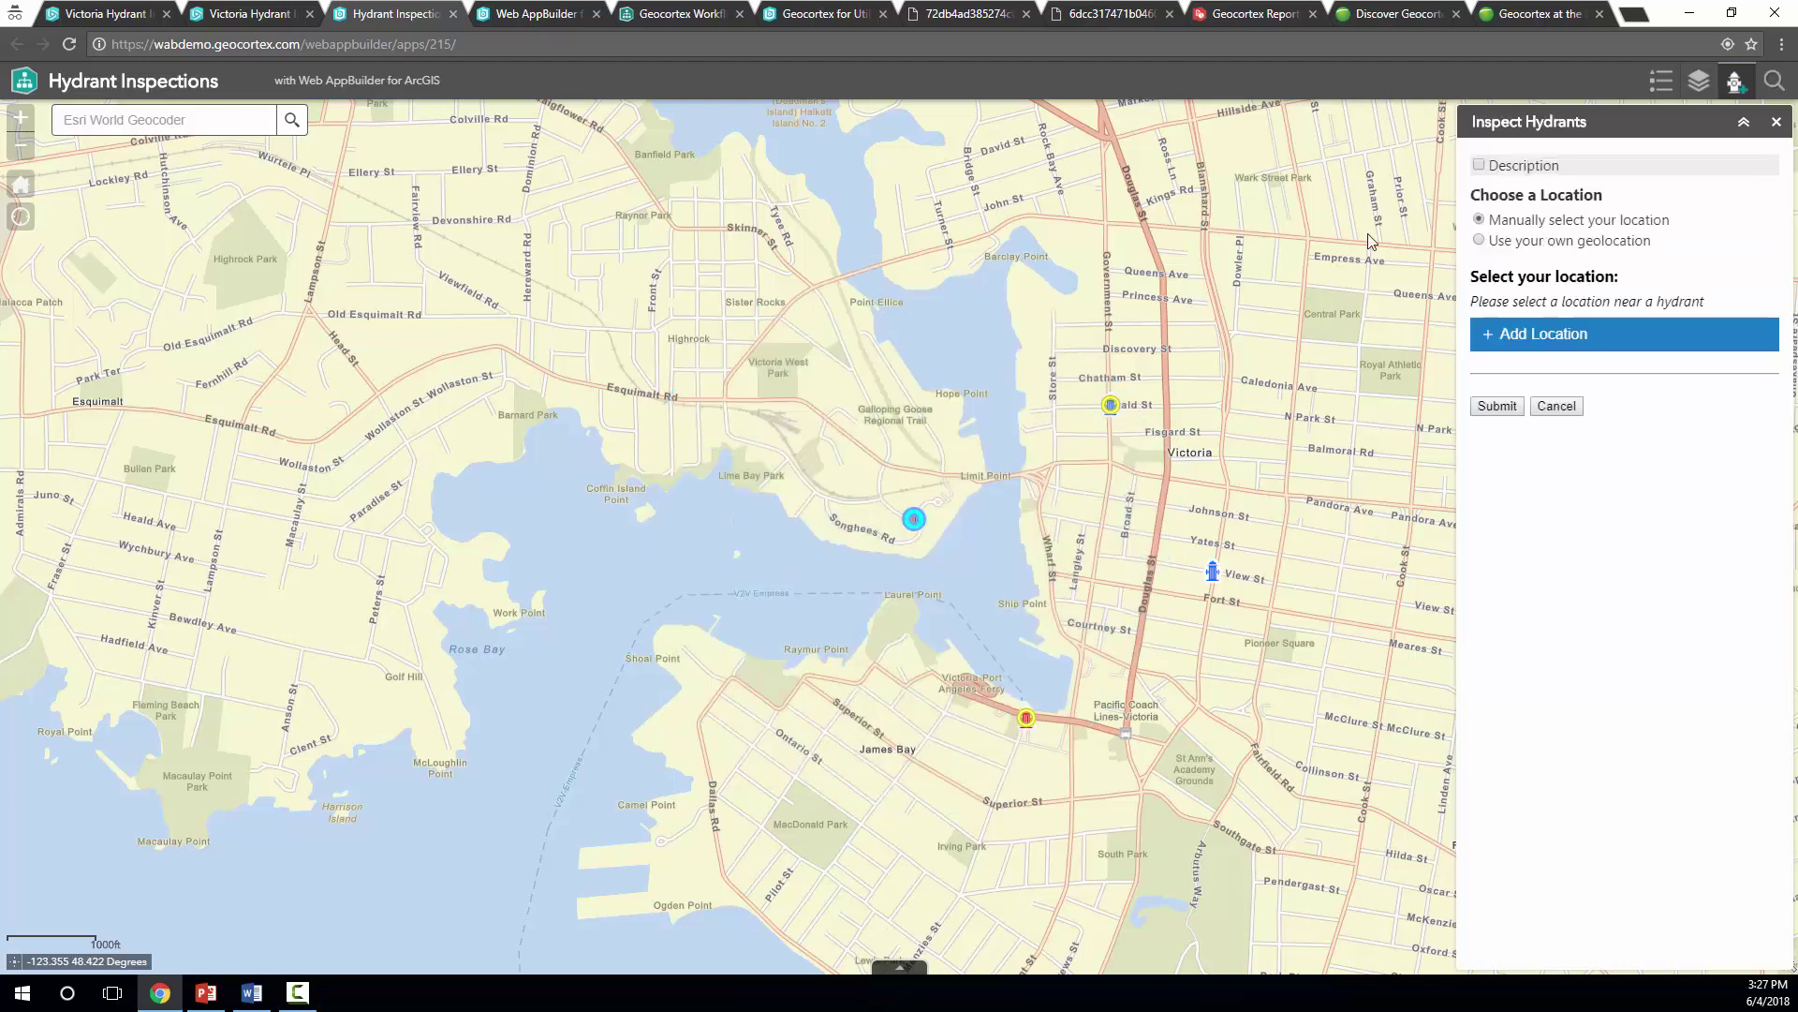
click(1509, 243)
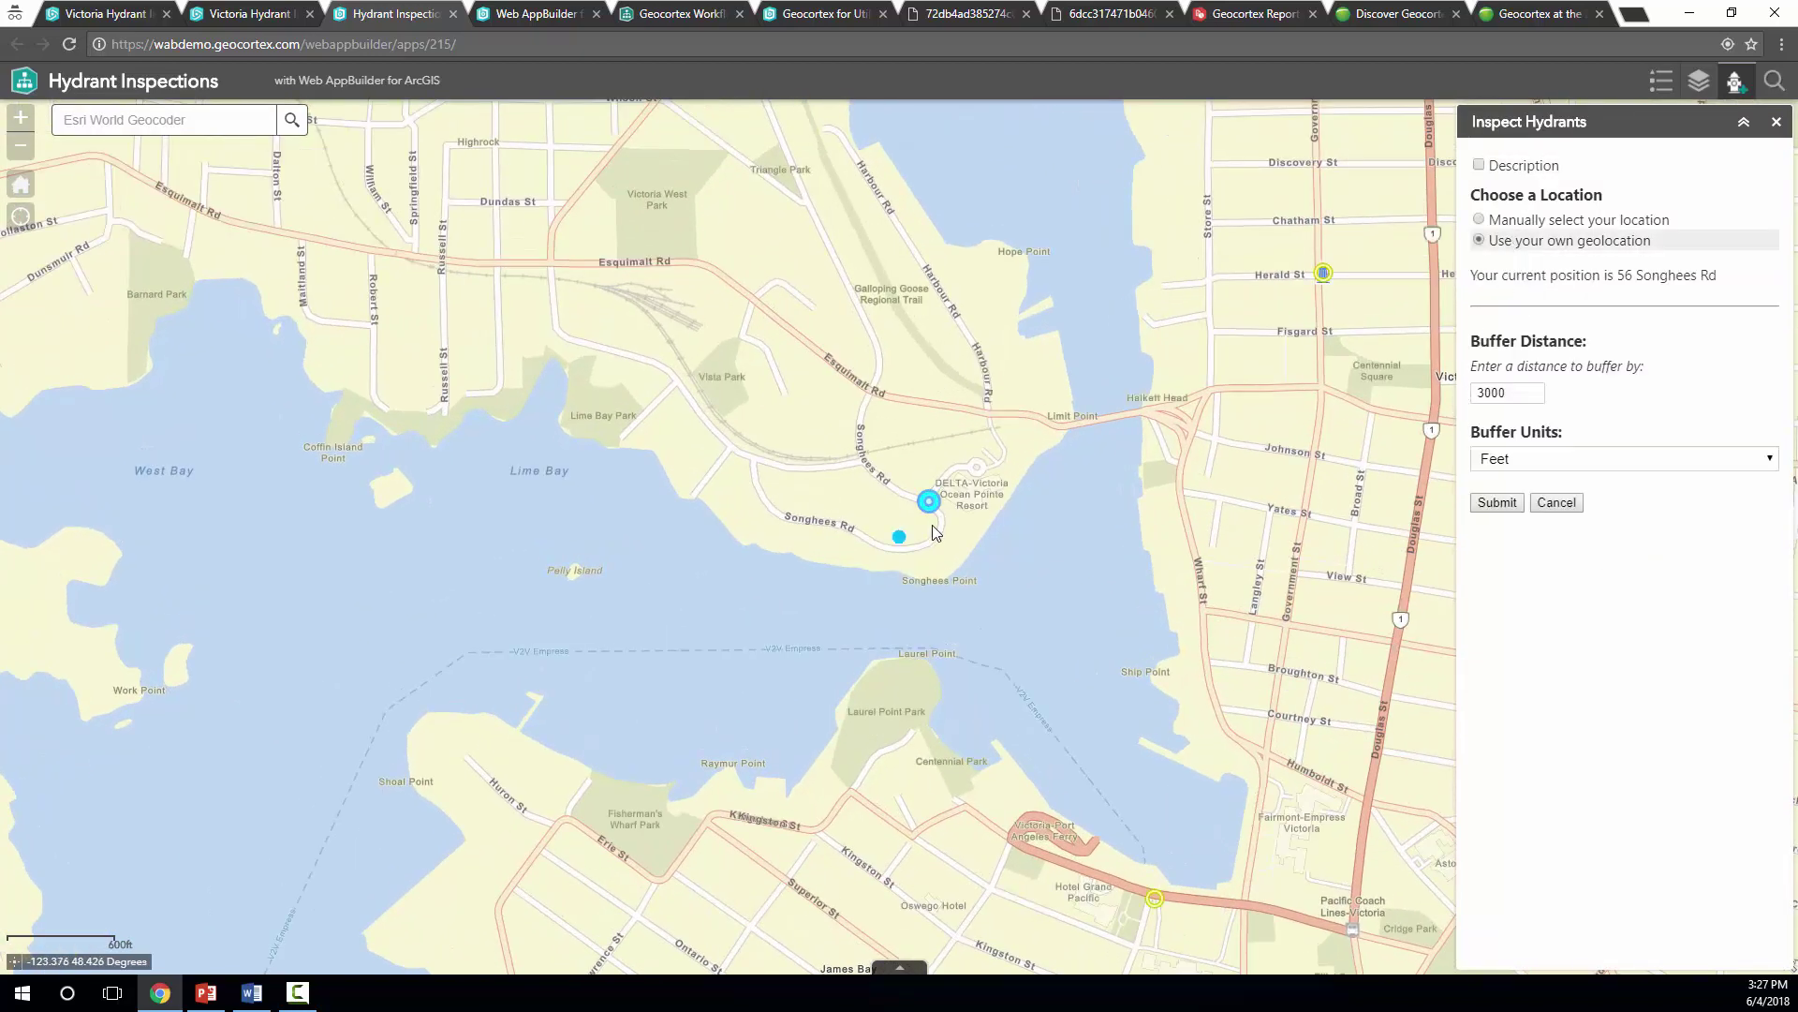
click(1480, 221)
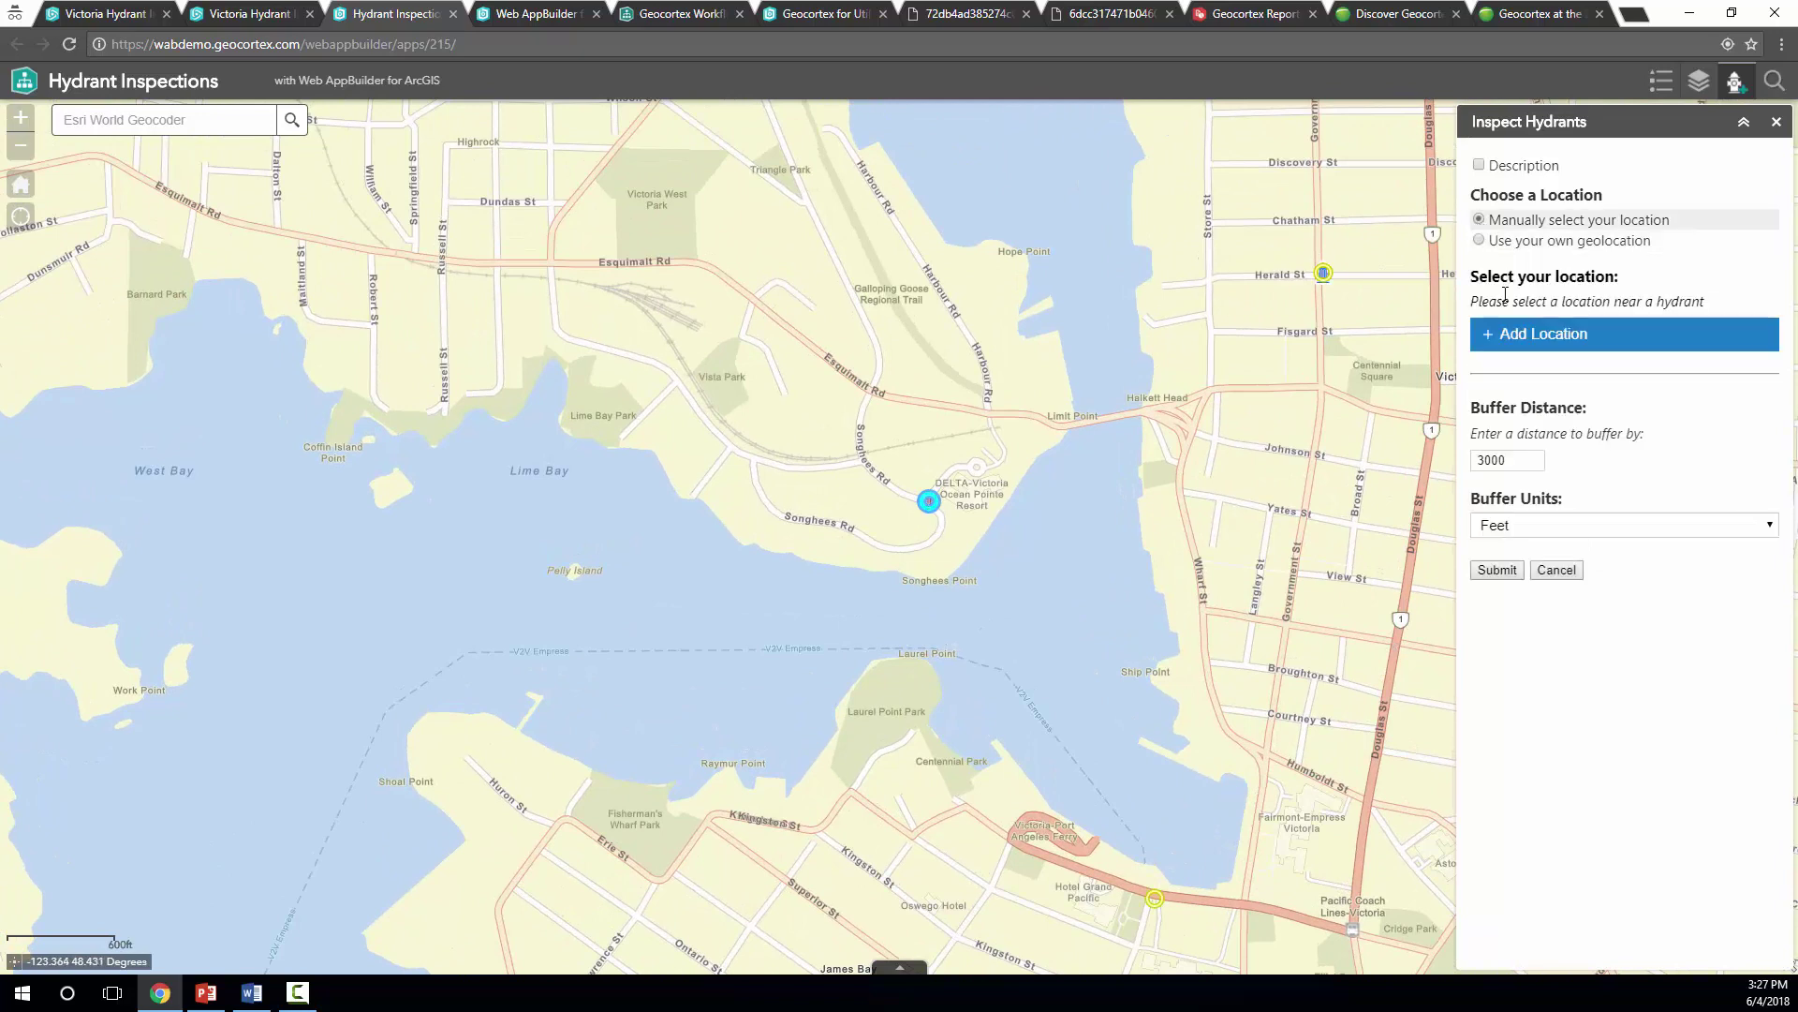
click(1487, 342)
click(930, 503)
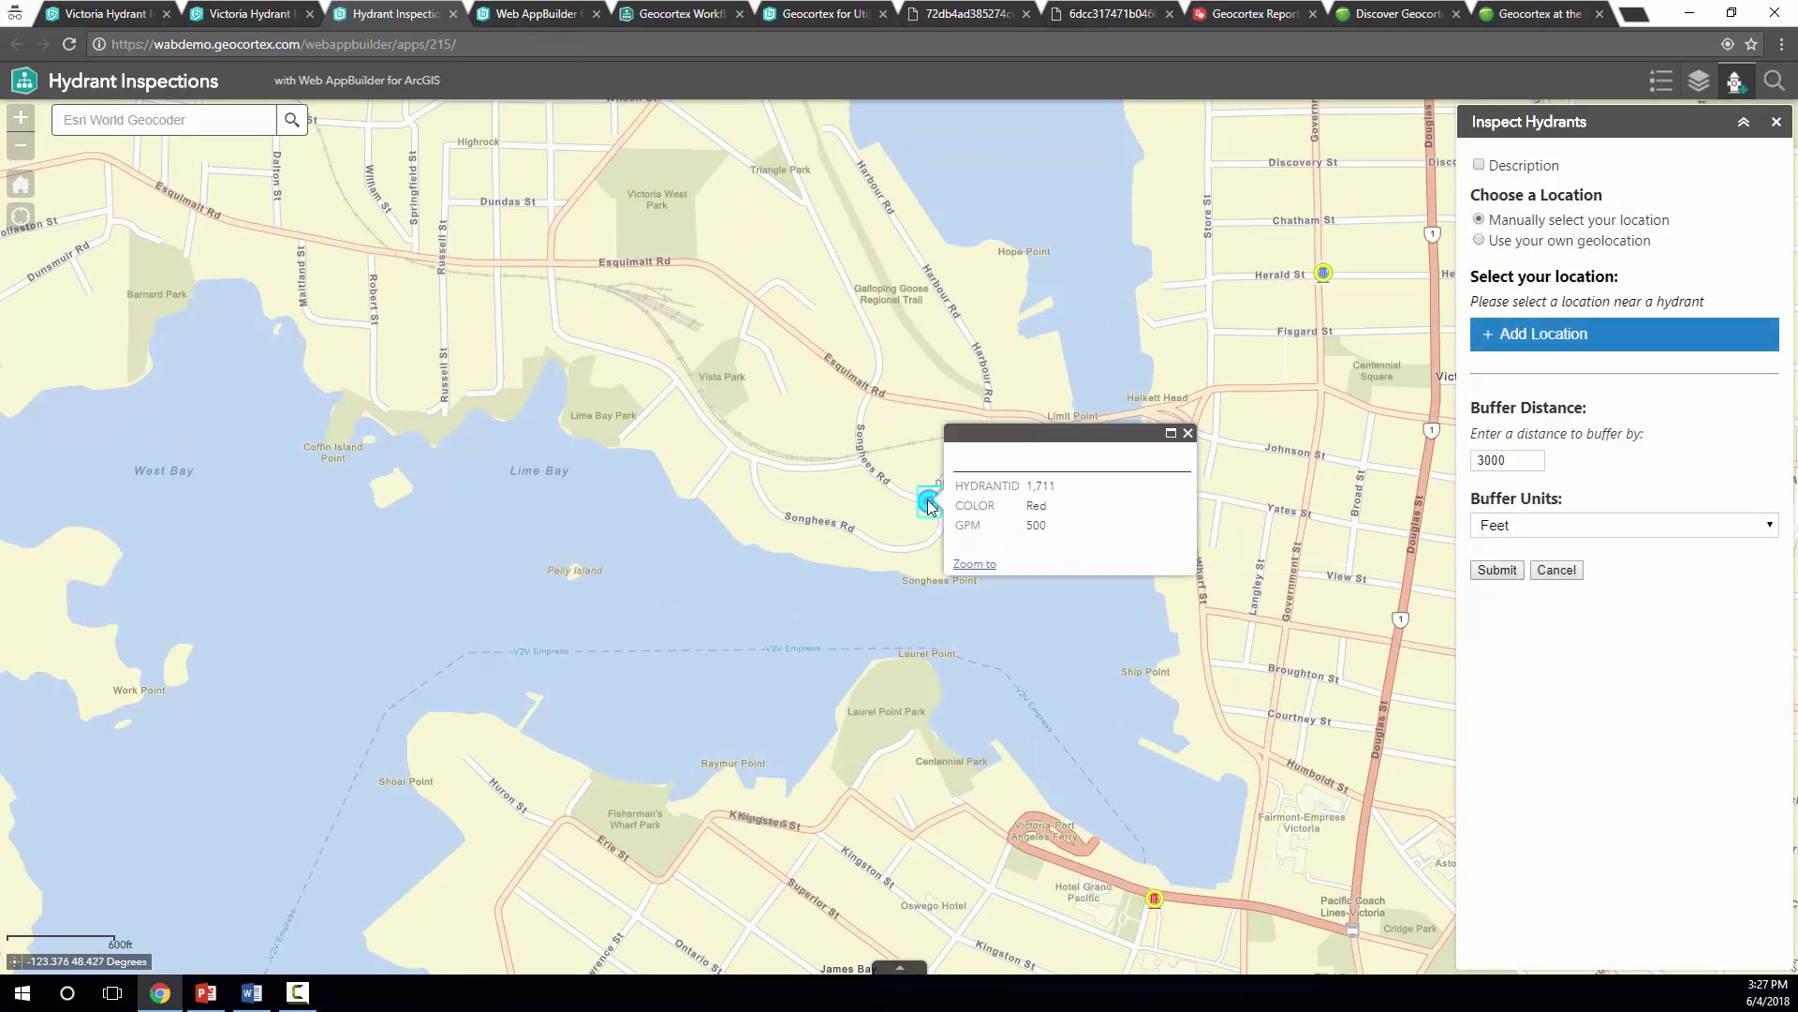
click(1188, 432)
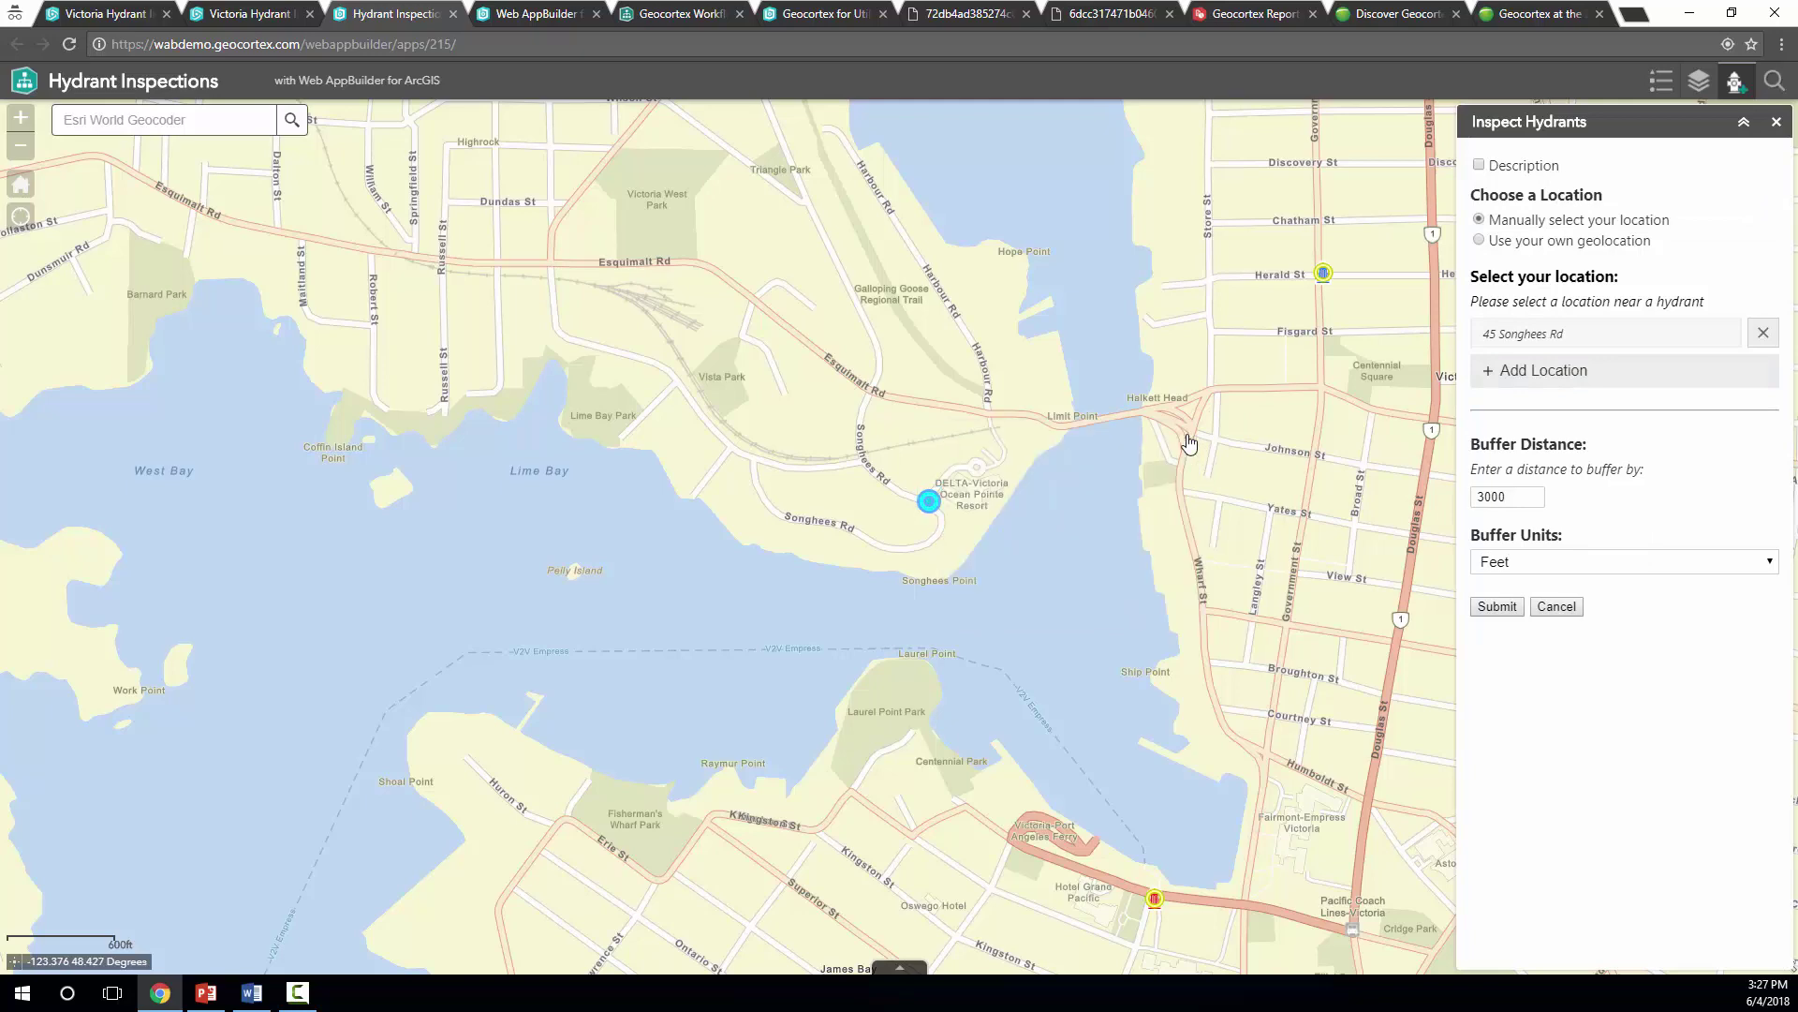
click(1496, 607)
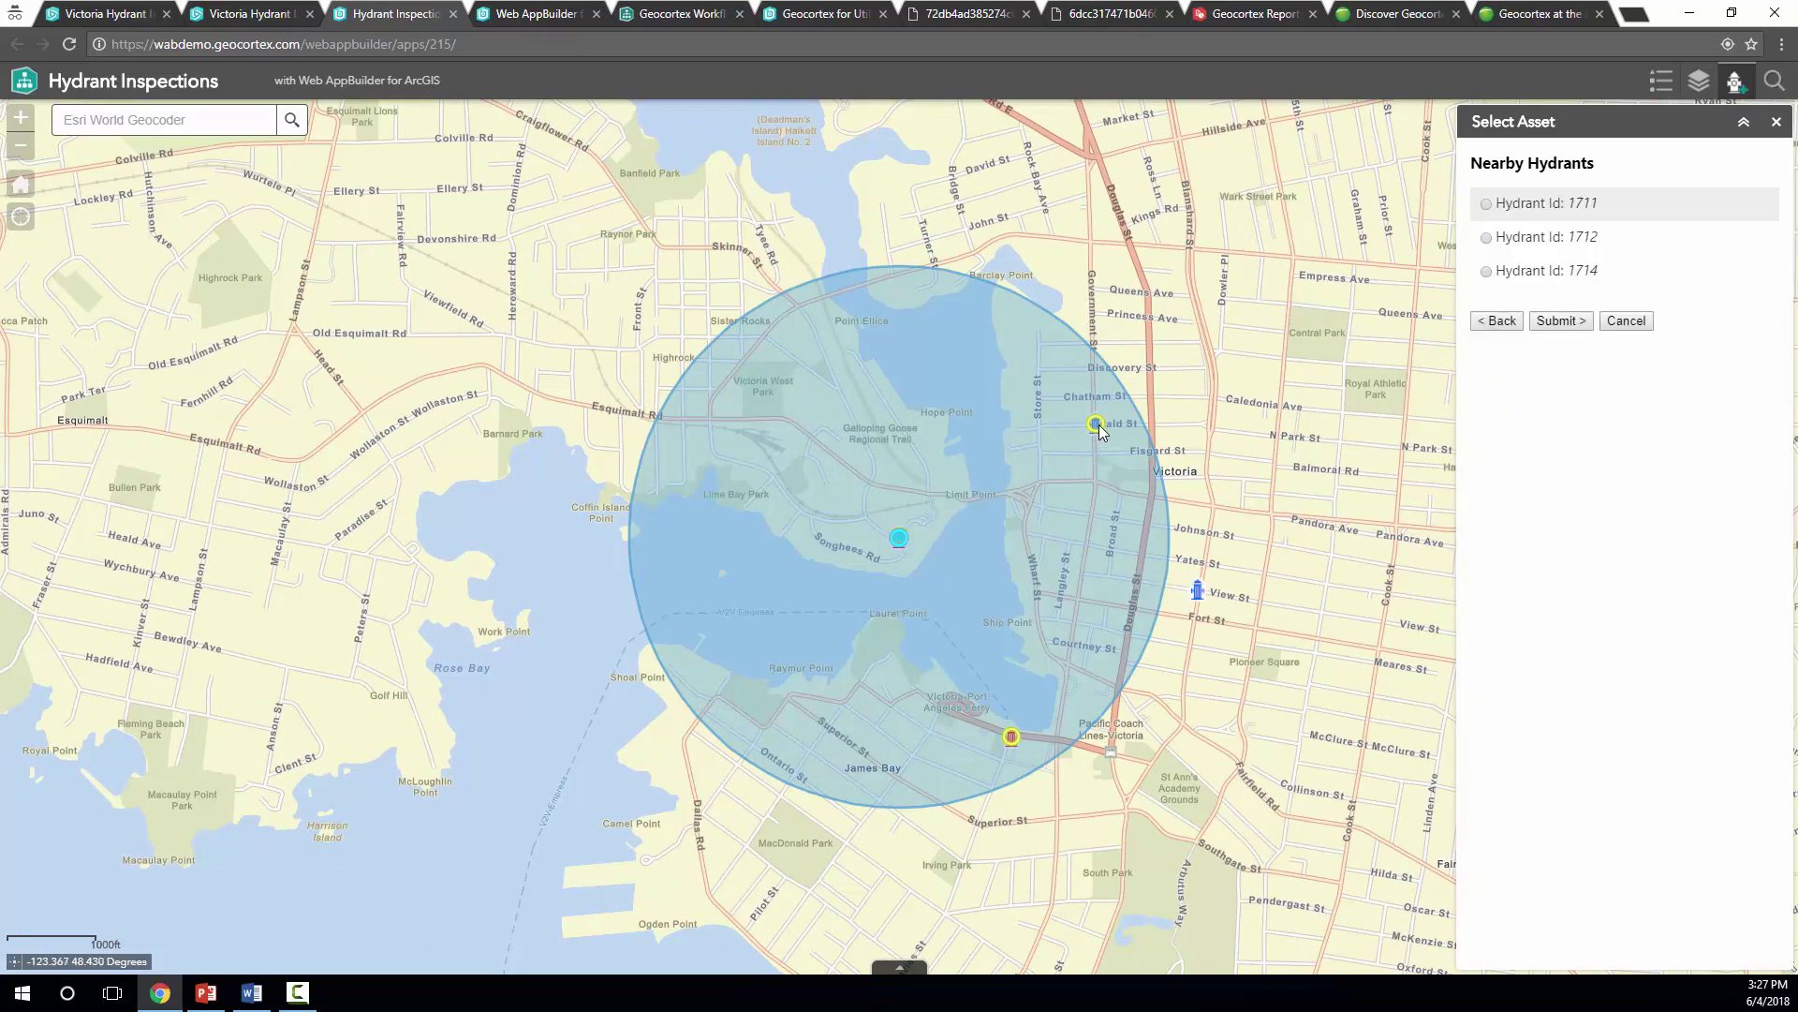
click(1559, 274)
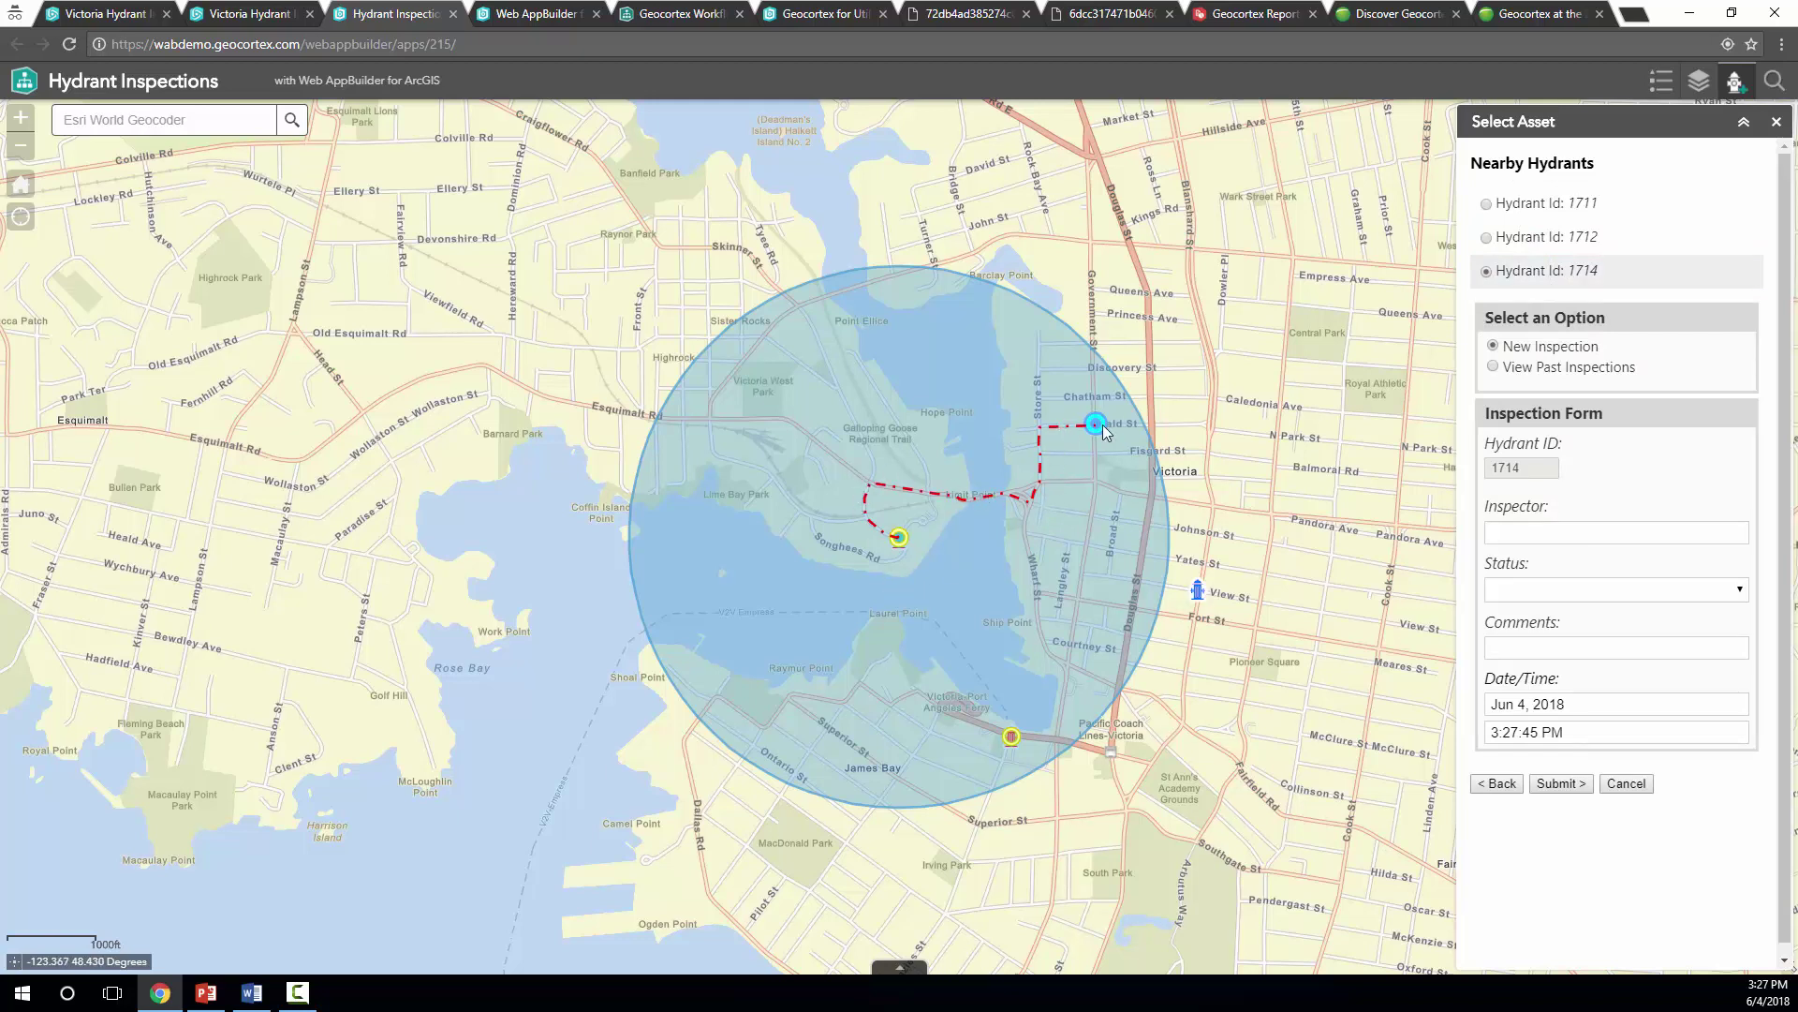
Browse hydrant 1714's three past inspections, ending on the May 31, 2018 Poor-status record
click(1537, 367)
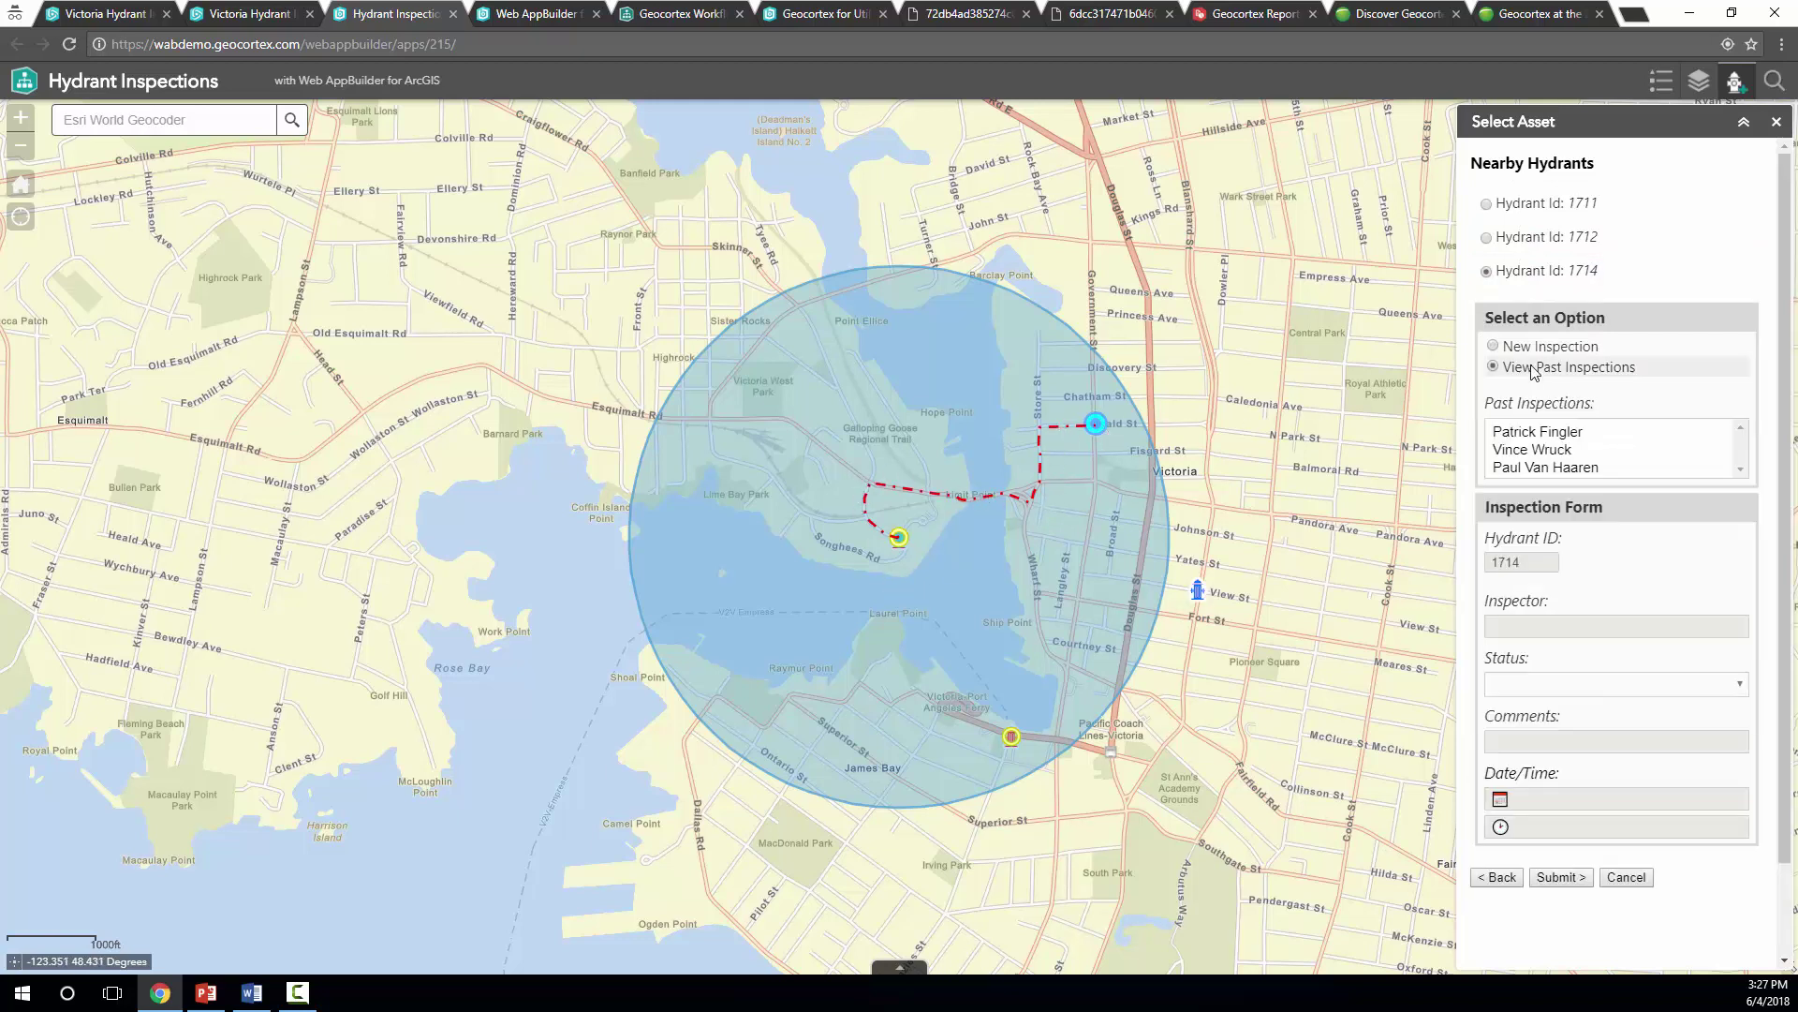
click(1539, 433)
click(1539, 447)
scroll(1533, 397, down, 1)
click(1526, 364)
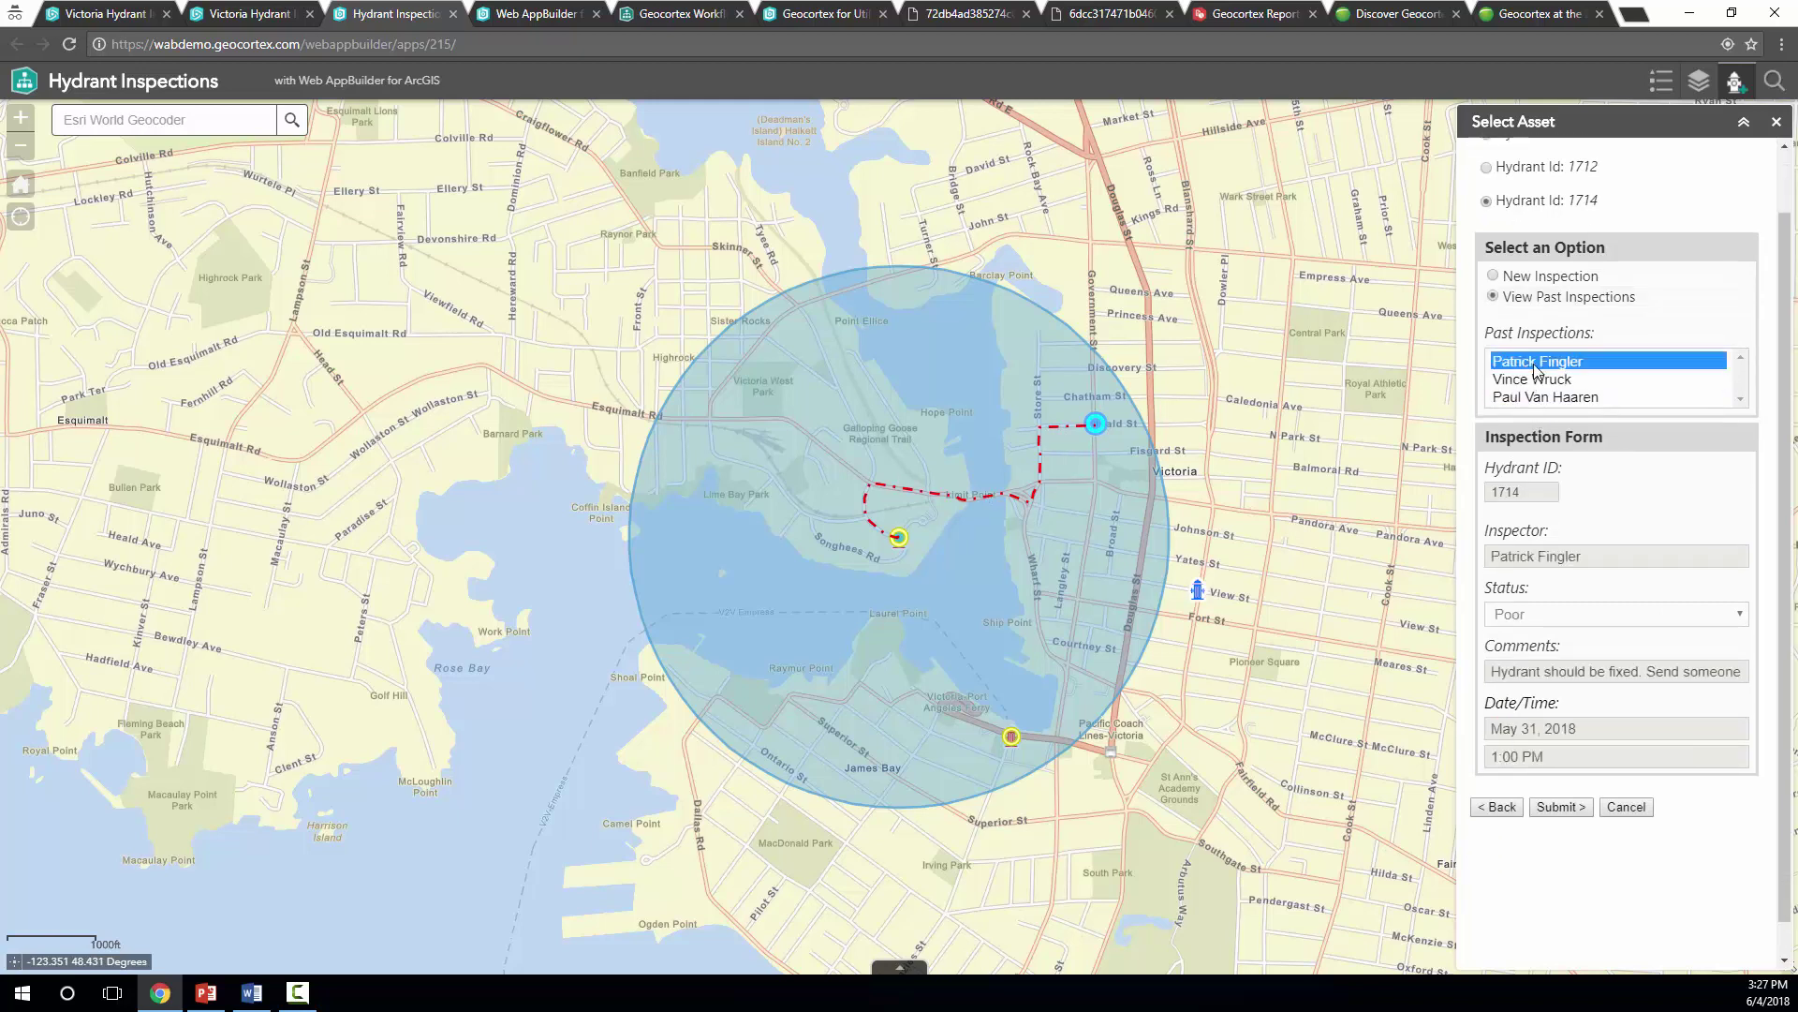
click(1542, 379)
click(1520, 382)
drag(1520, 385, 1560, 401)
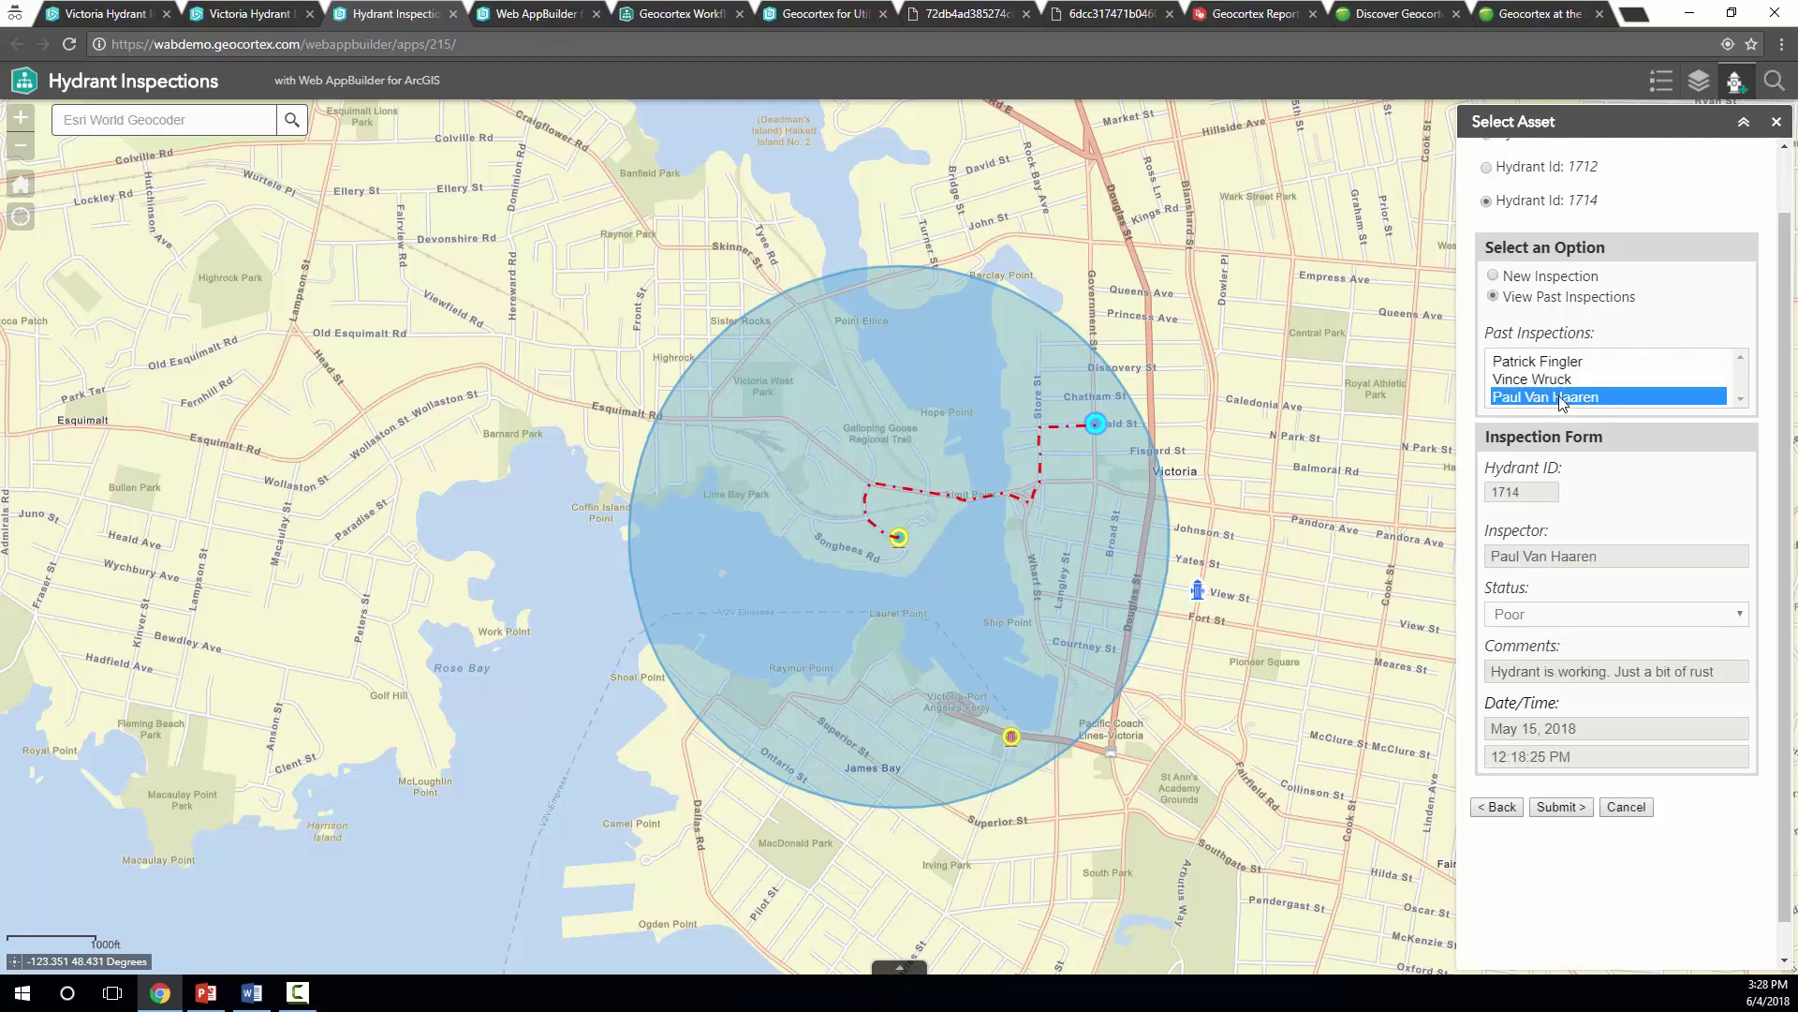
click(1548, 367)
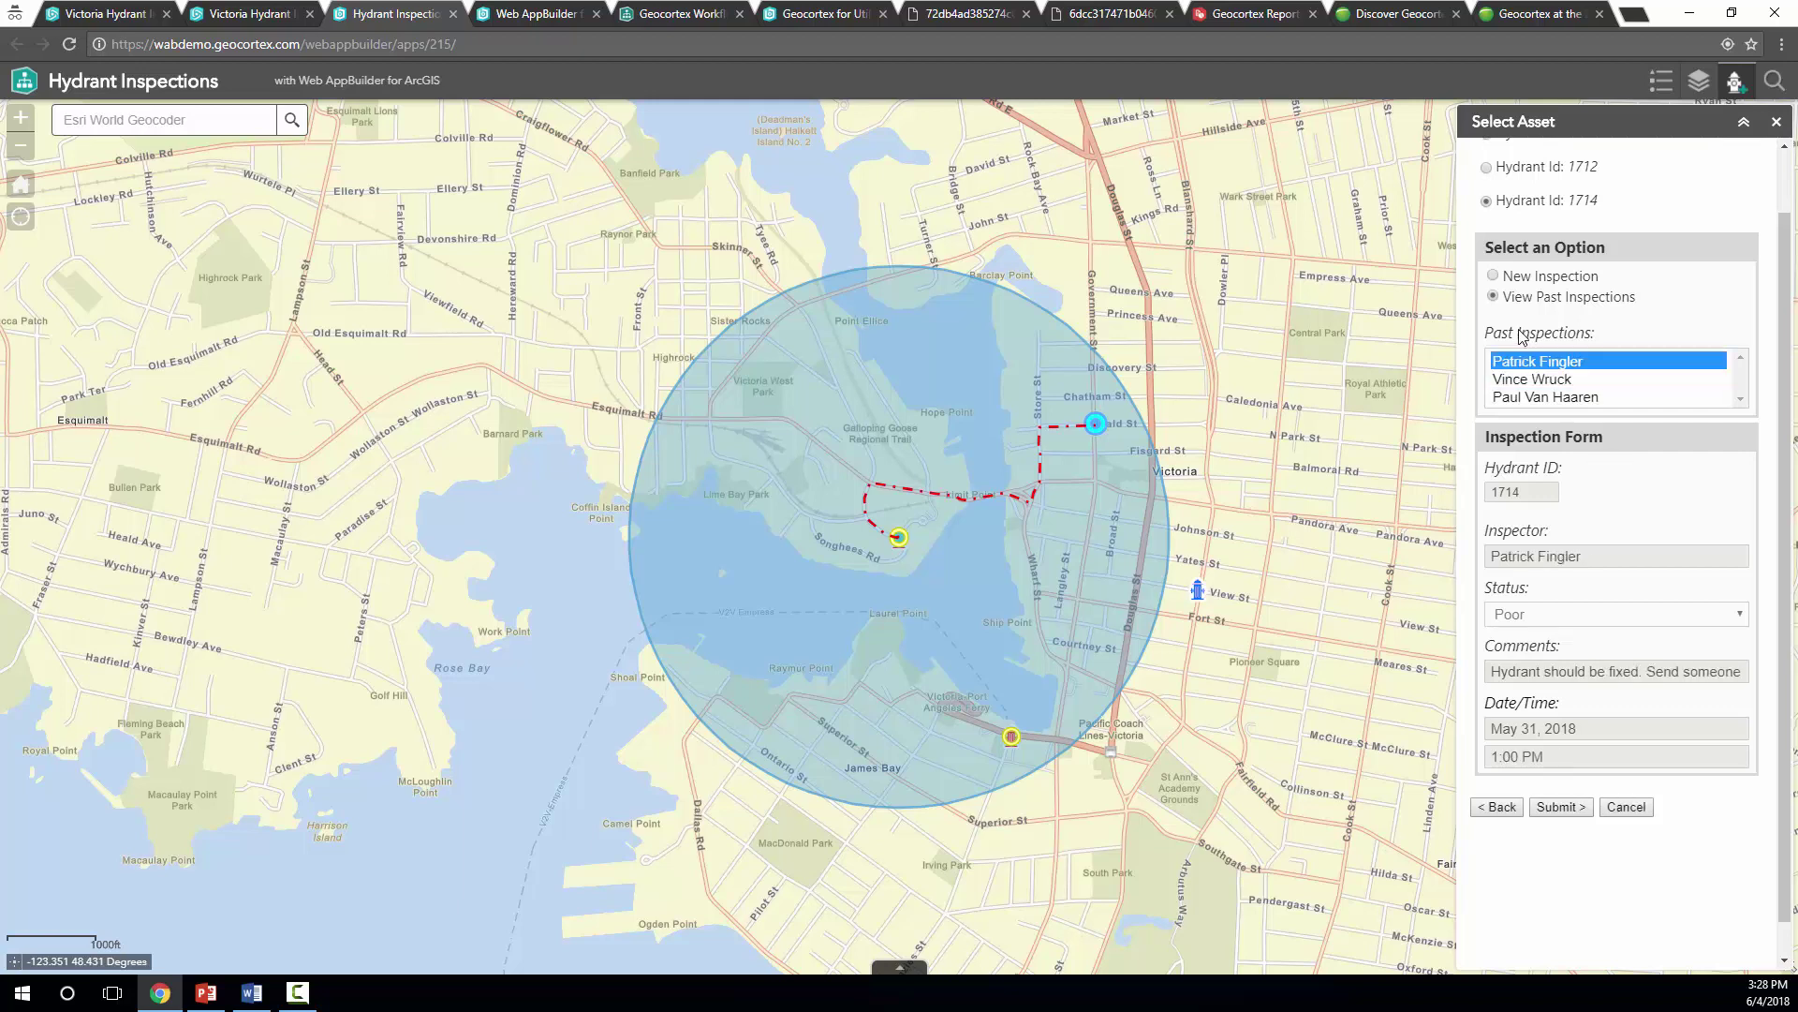
Submit a hydrant 1714 inspection with the inspector's name, status Good, and comment 'Hydrant is in great condition'
click(1494, 277)
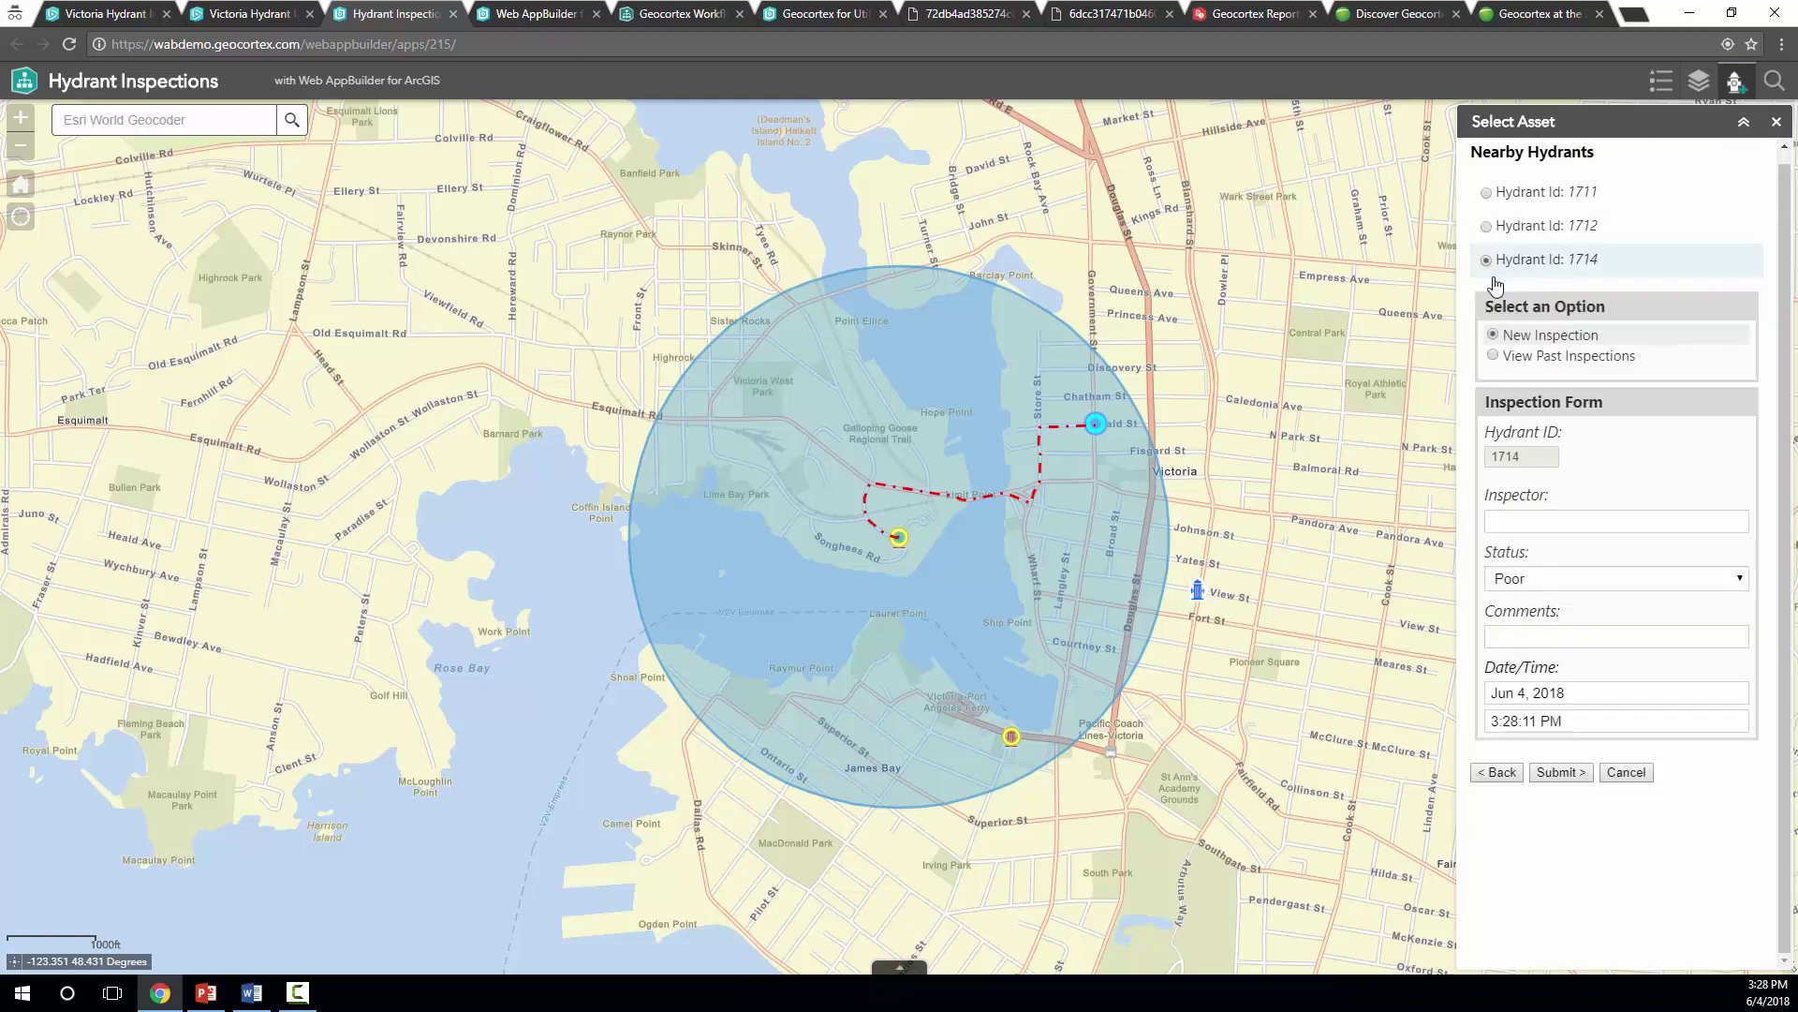
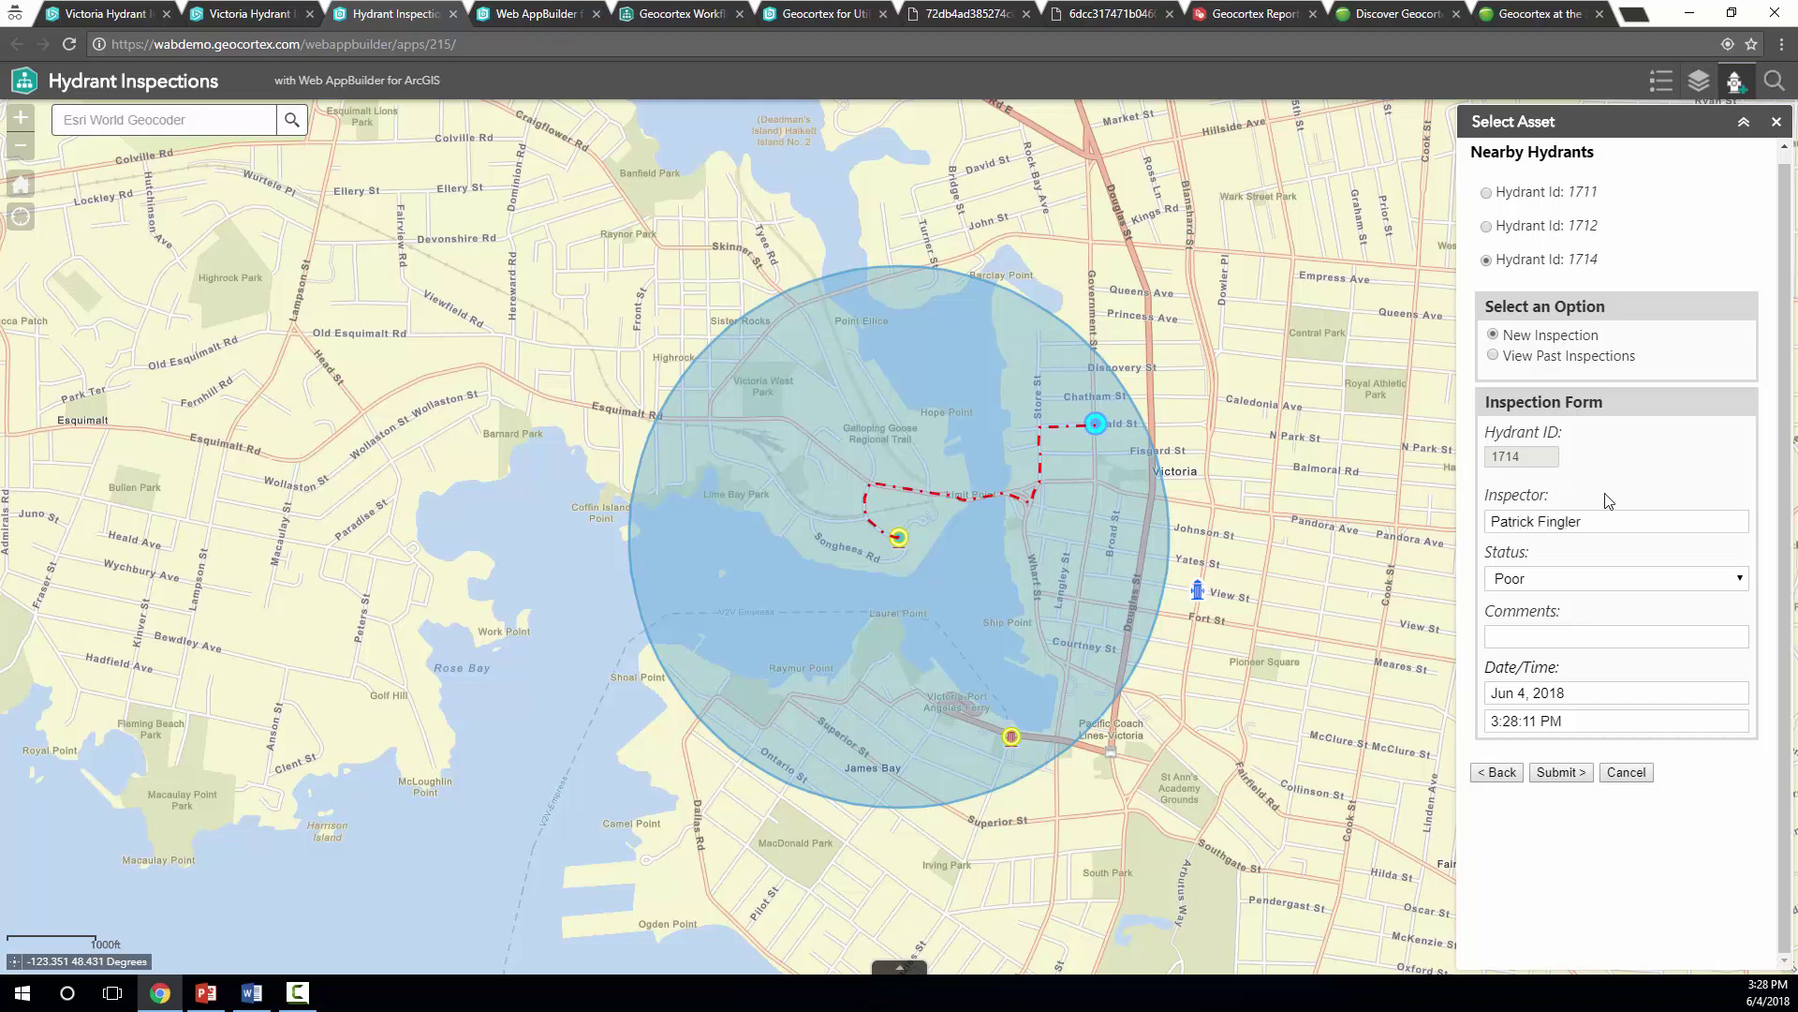
click(1590, 578)
click(1539, 603)
click(1548, 635)
text(Hydrant is in great condition.)
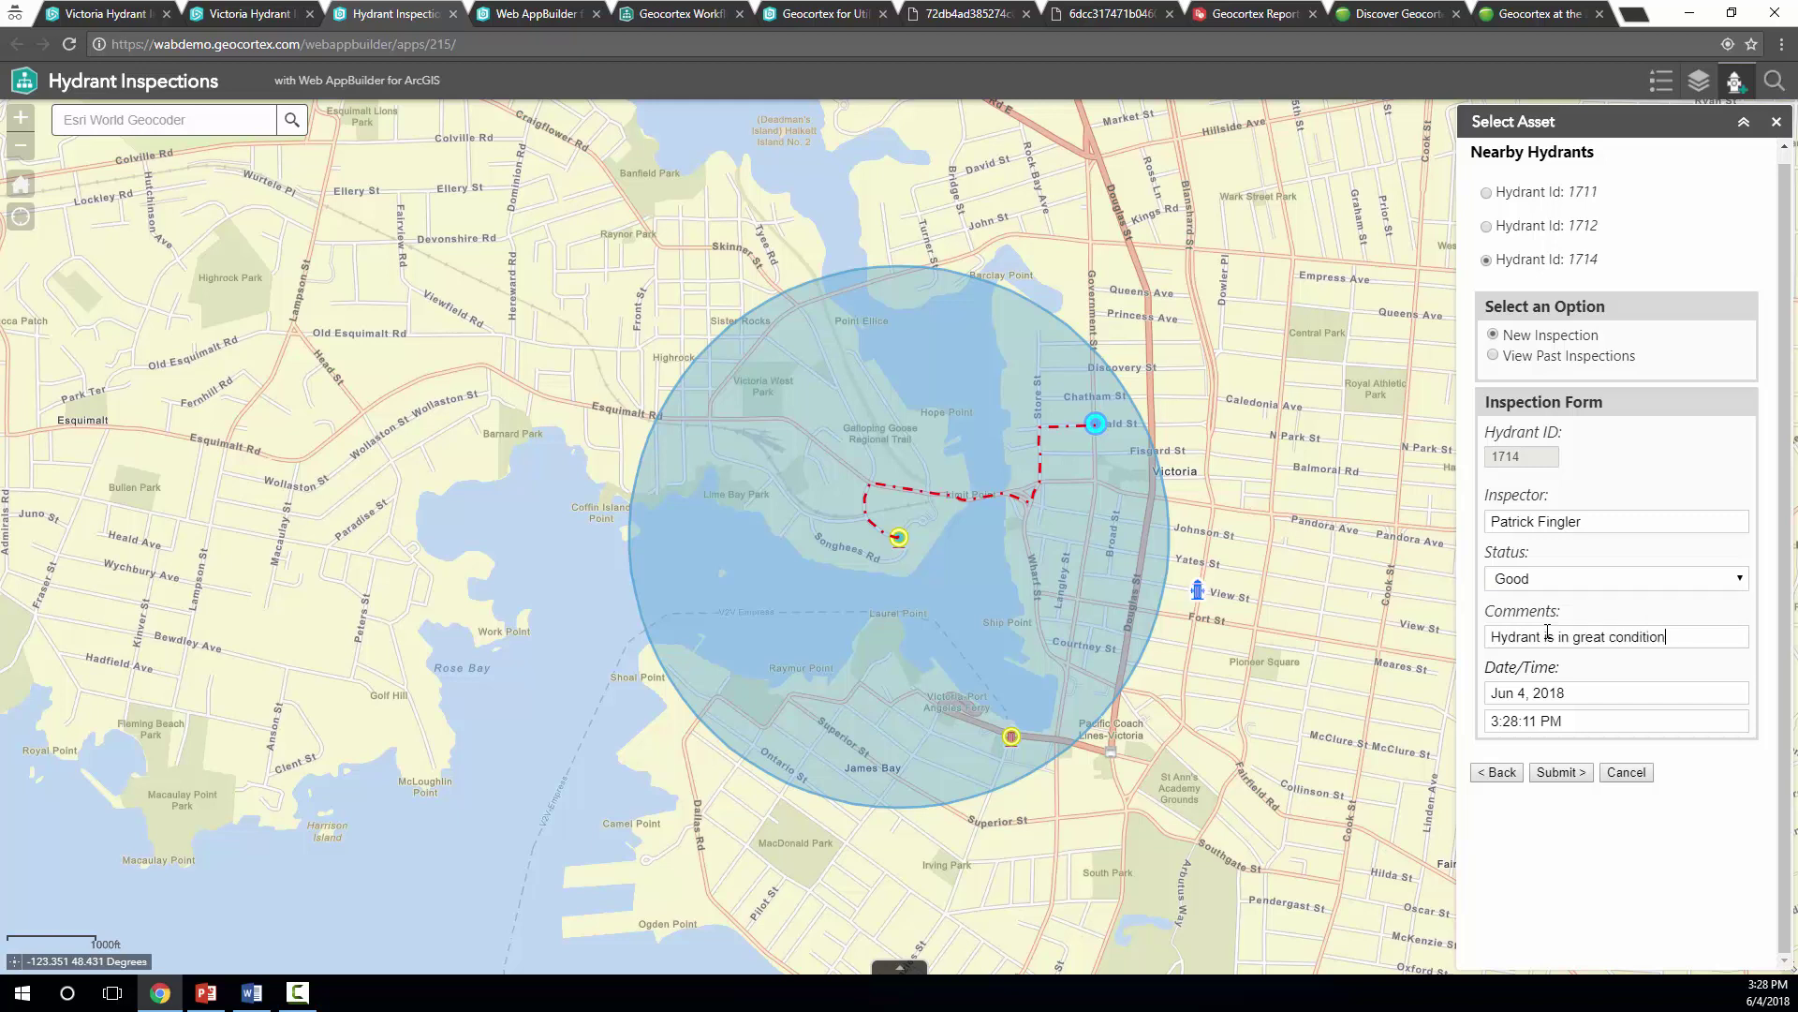
click(1559, 773)
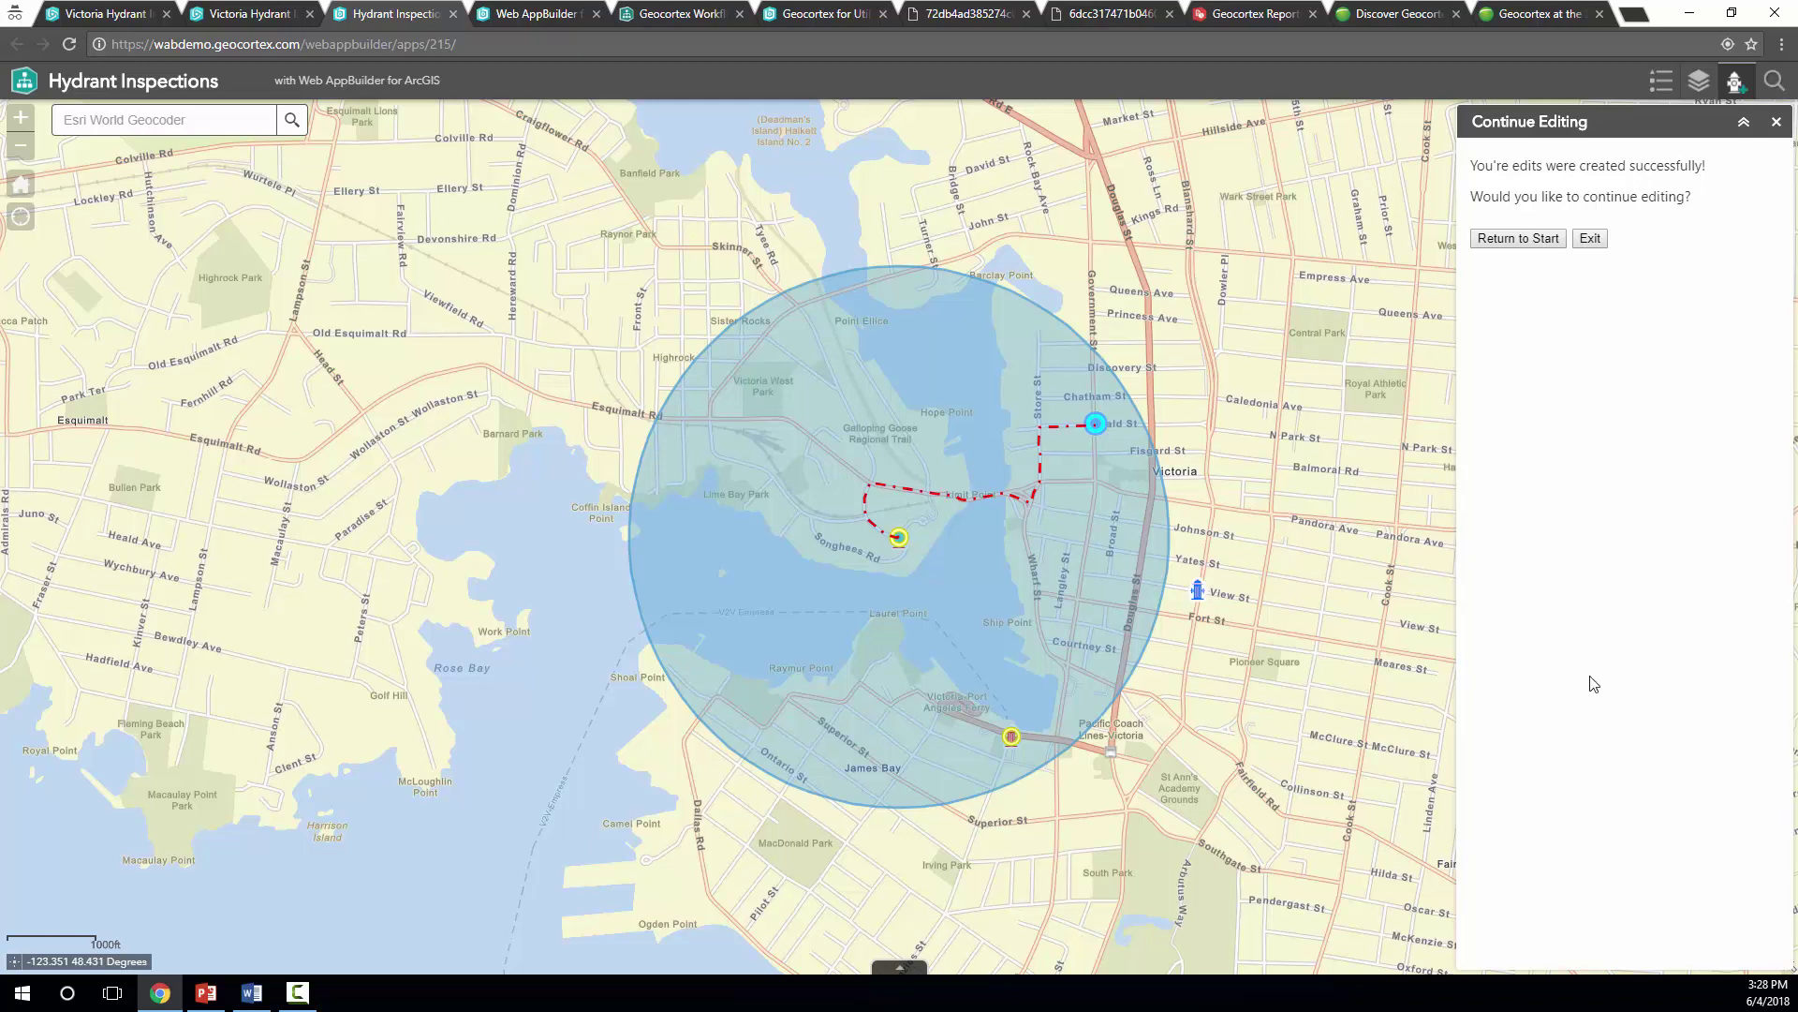
Exit editing to clear the map graphics and switch to the Geocortex Workflow browser tab
click(1591, 239)
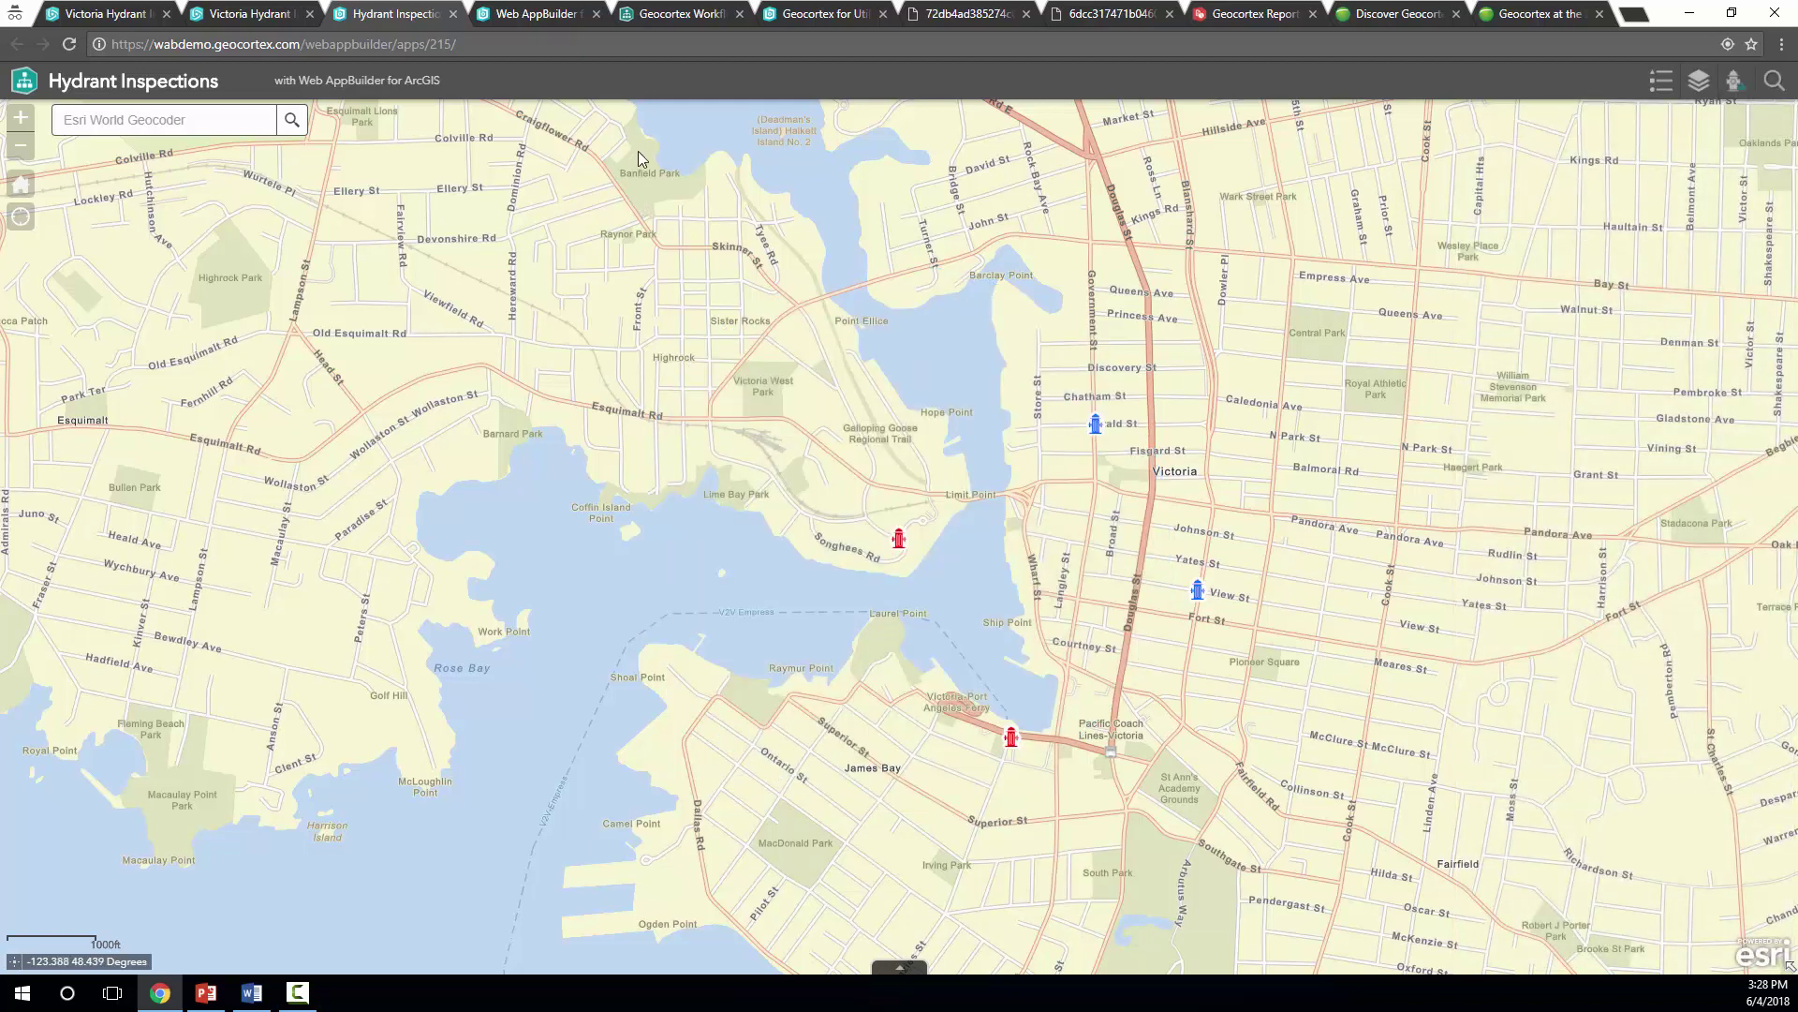
click(670, 15)
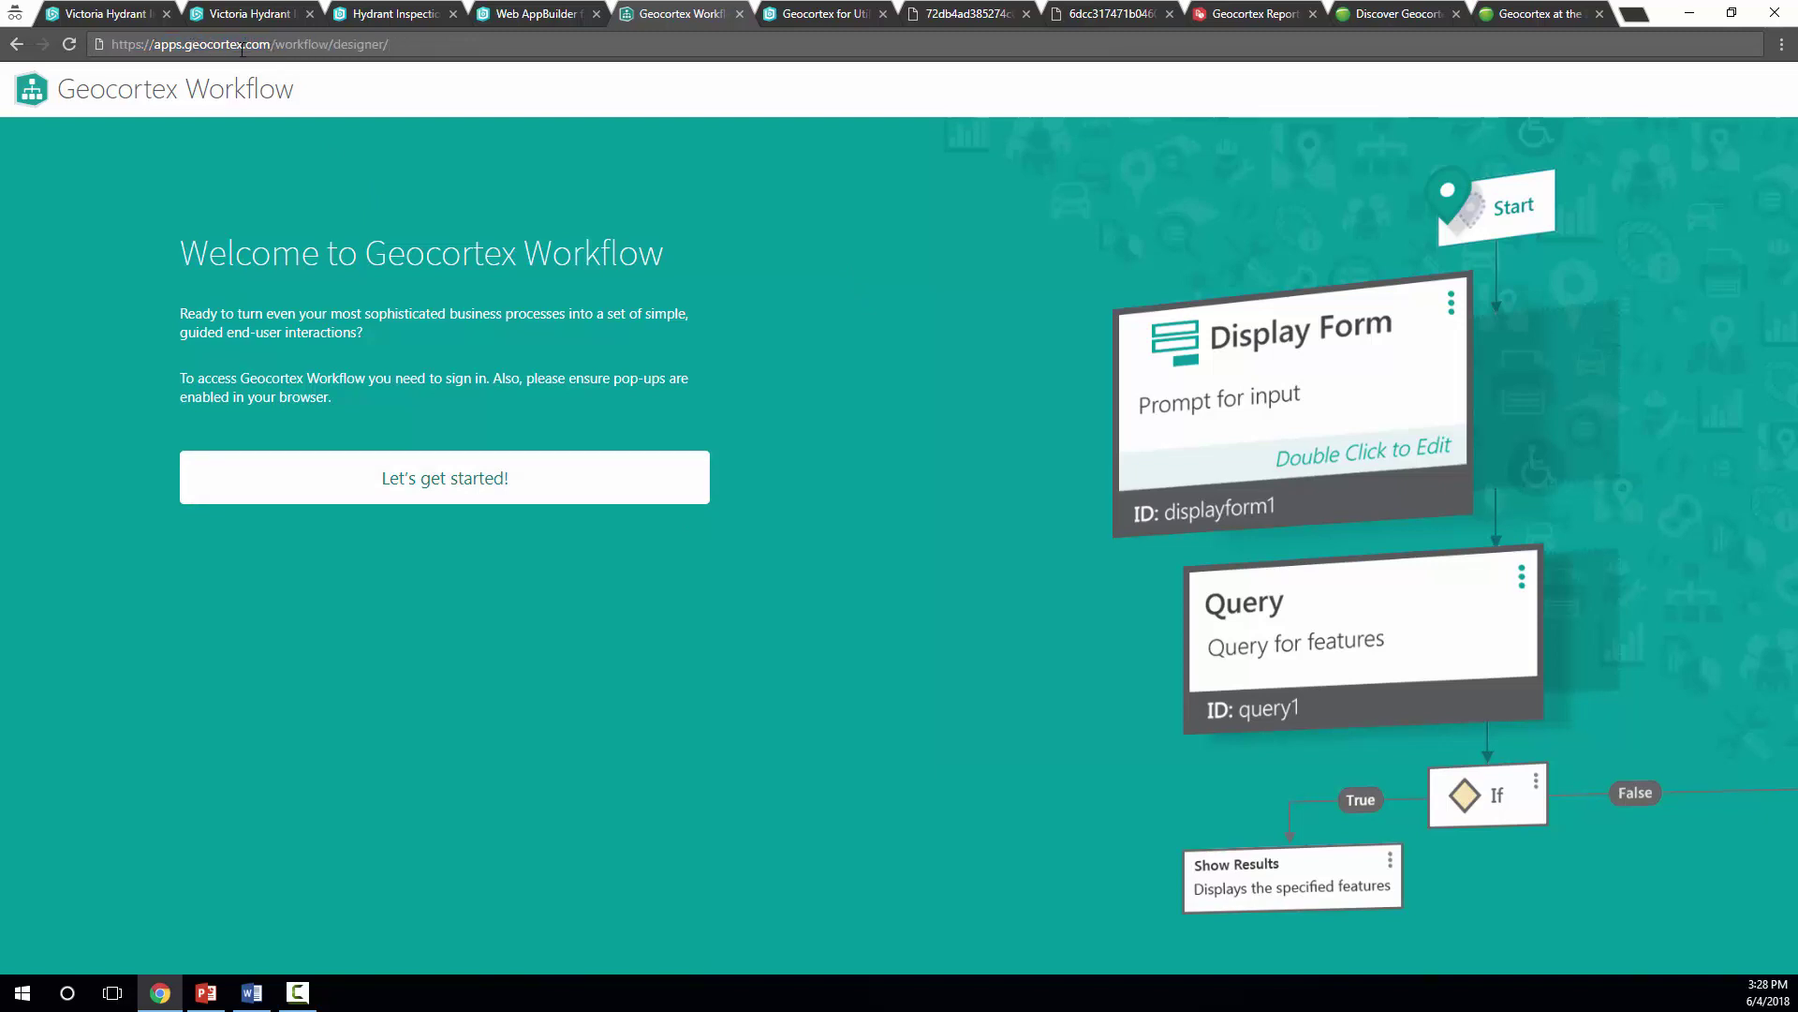
Sign in to Geocortex Workflow with an ArcGIS Enterprise login for the 'latitudegeo' organization
click(446, 488)
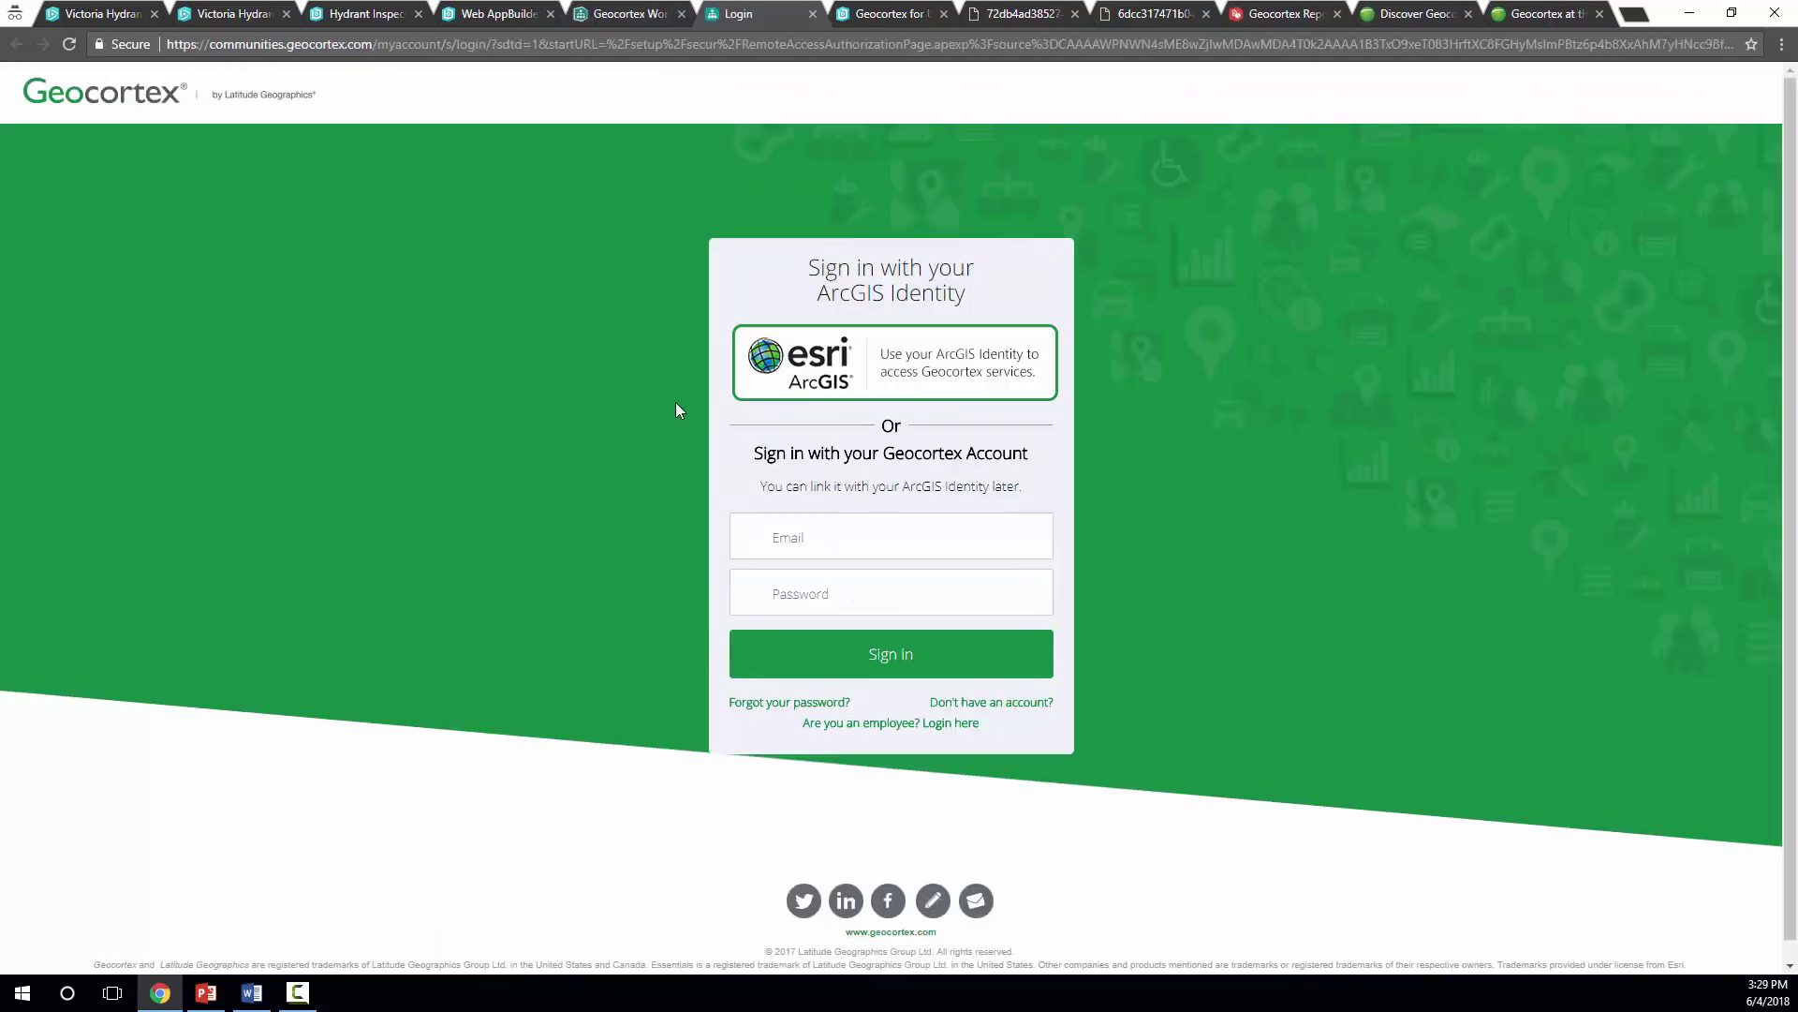
click(930, 371)
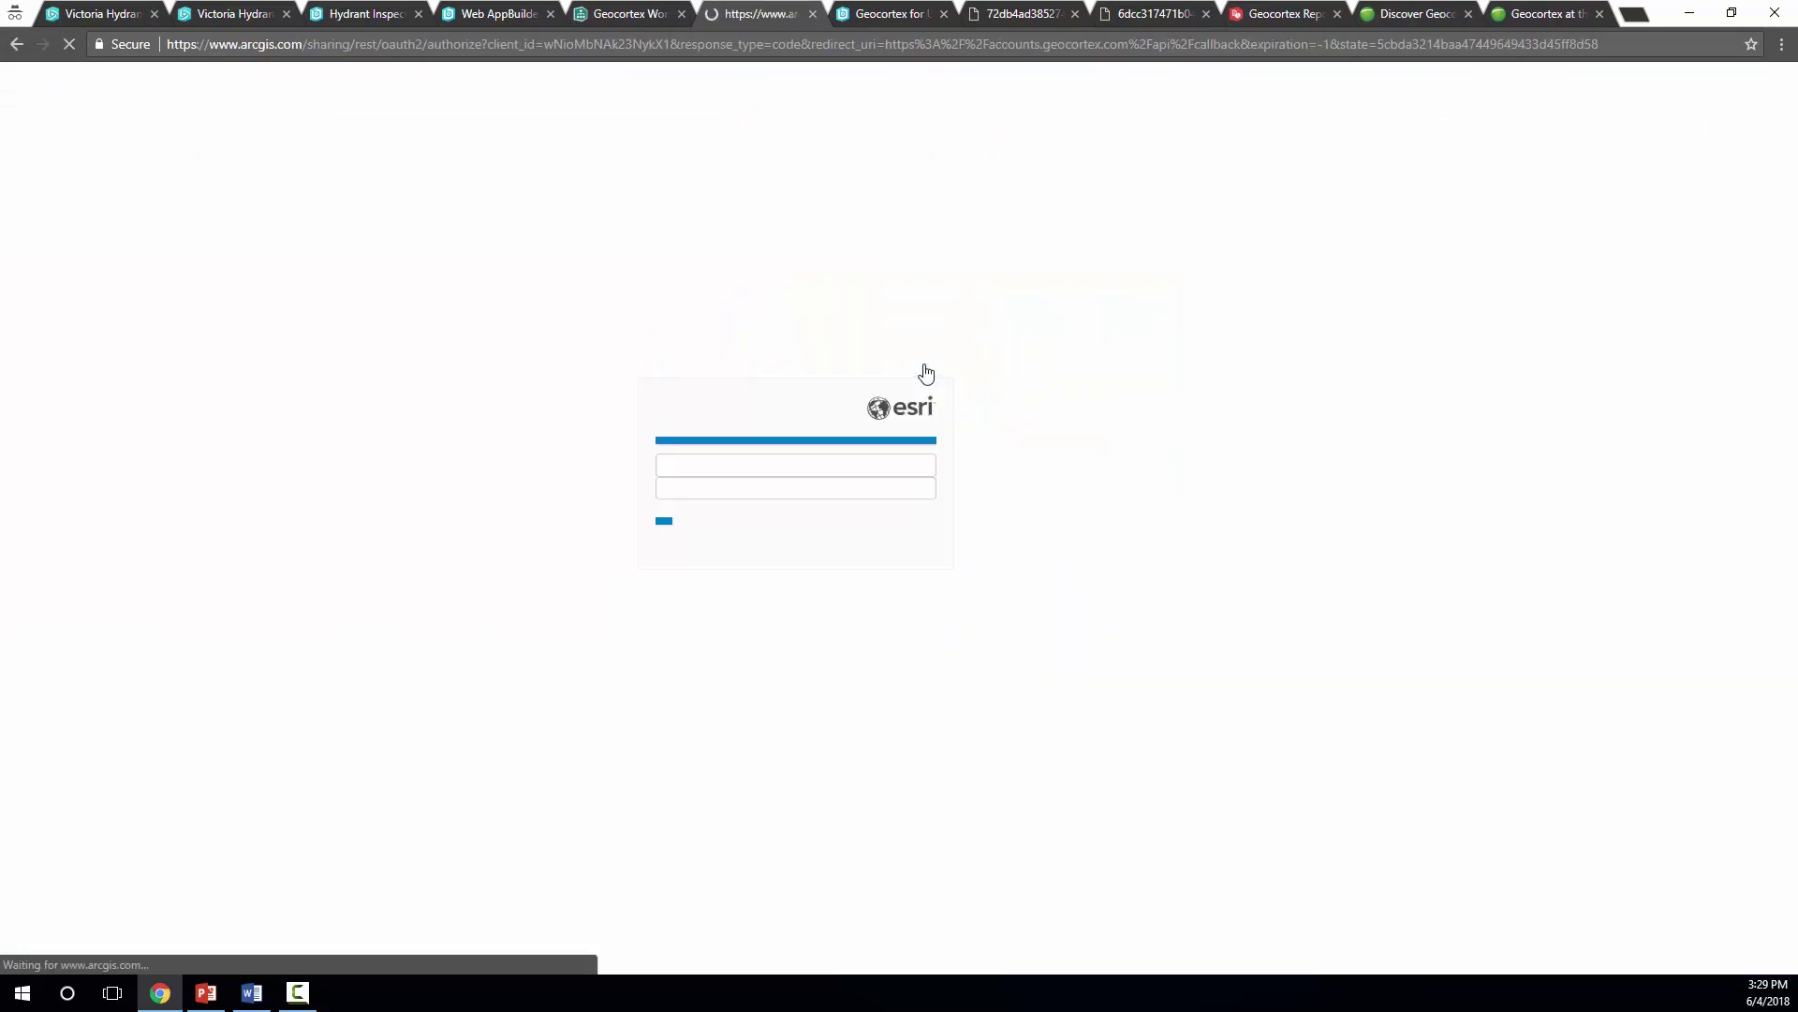
click(827, 582)
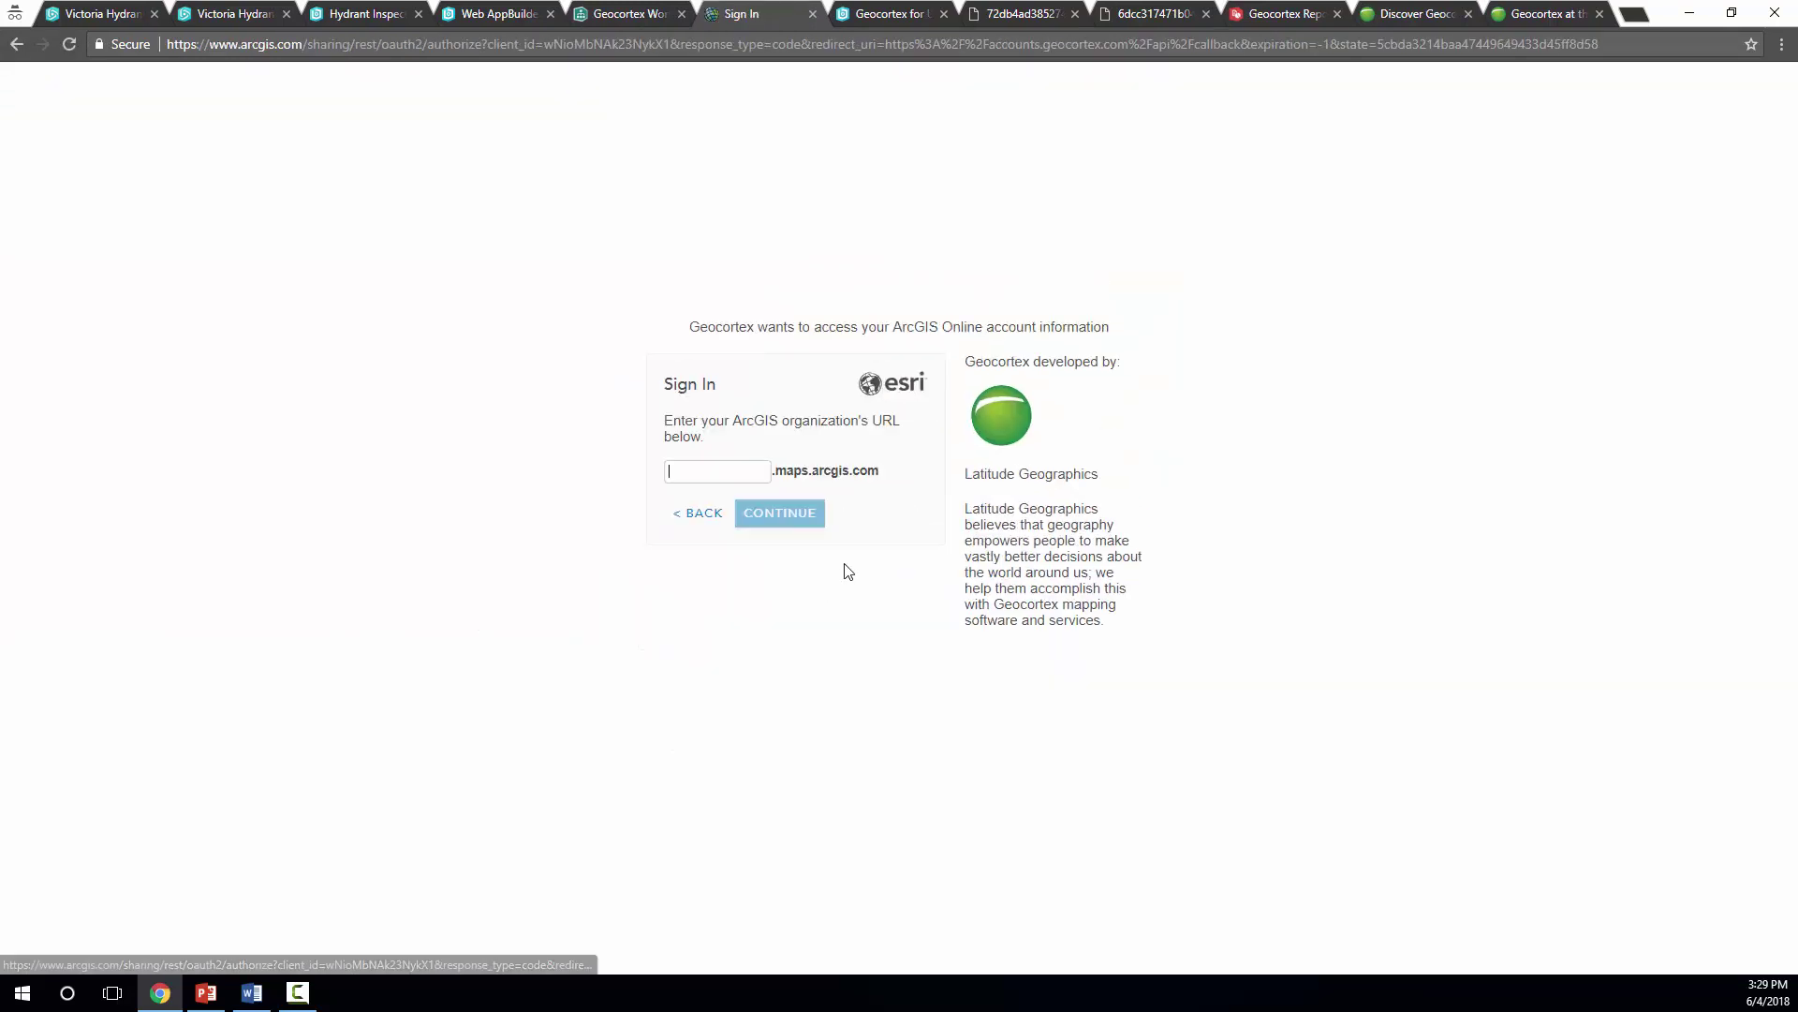
text(la)
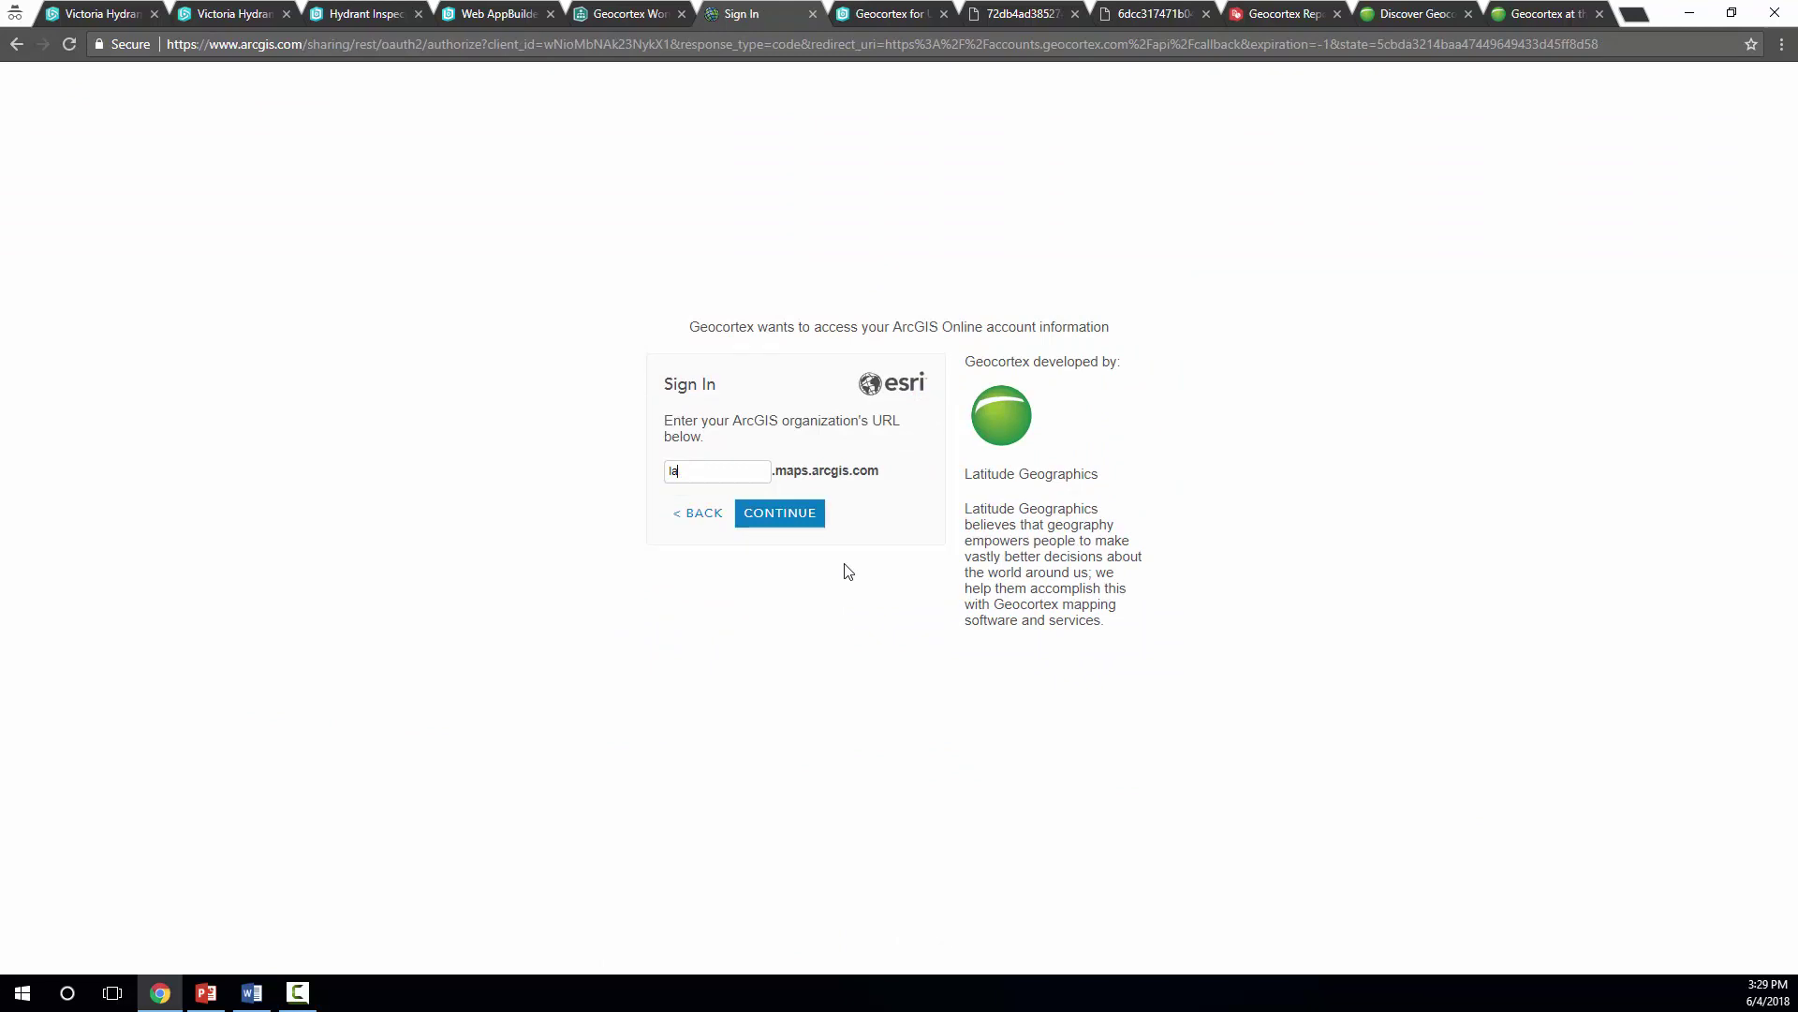
text(titudegeo)
click(803, 517)
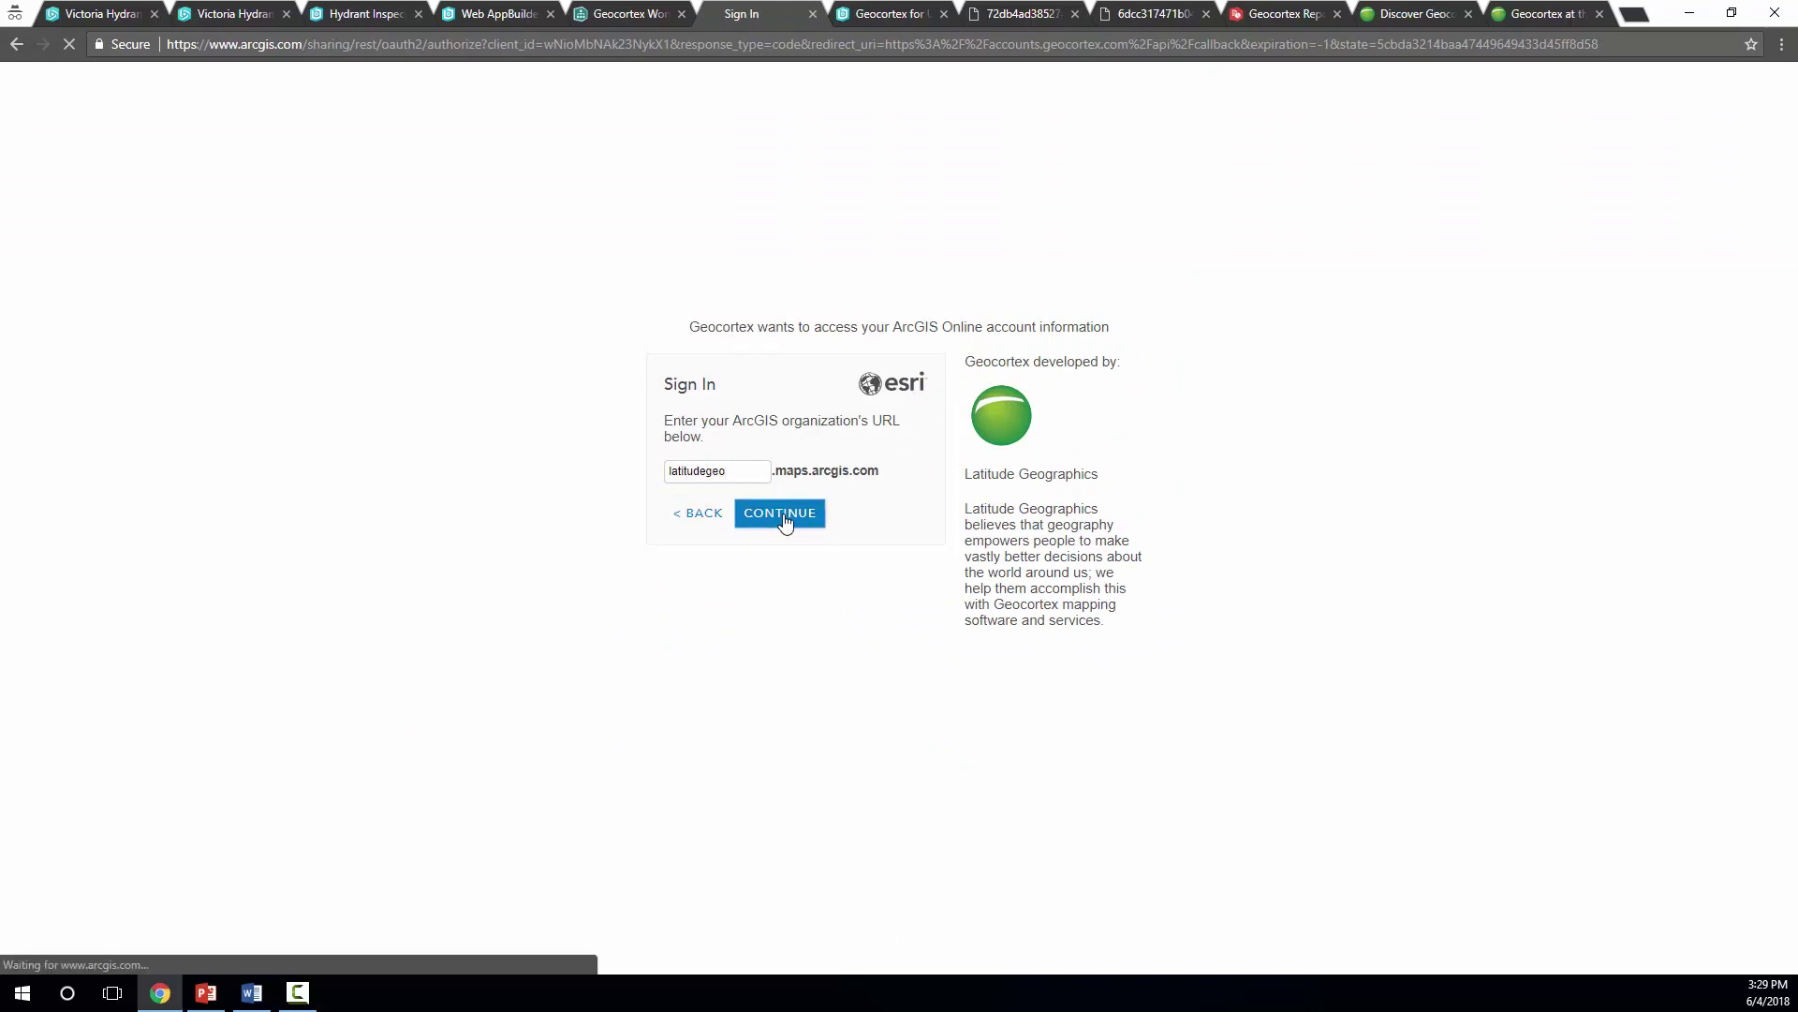
click(784, 473)
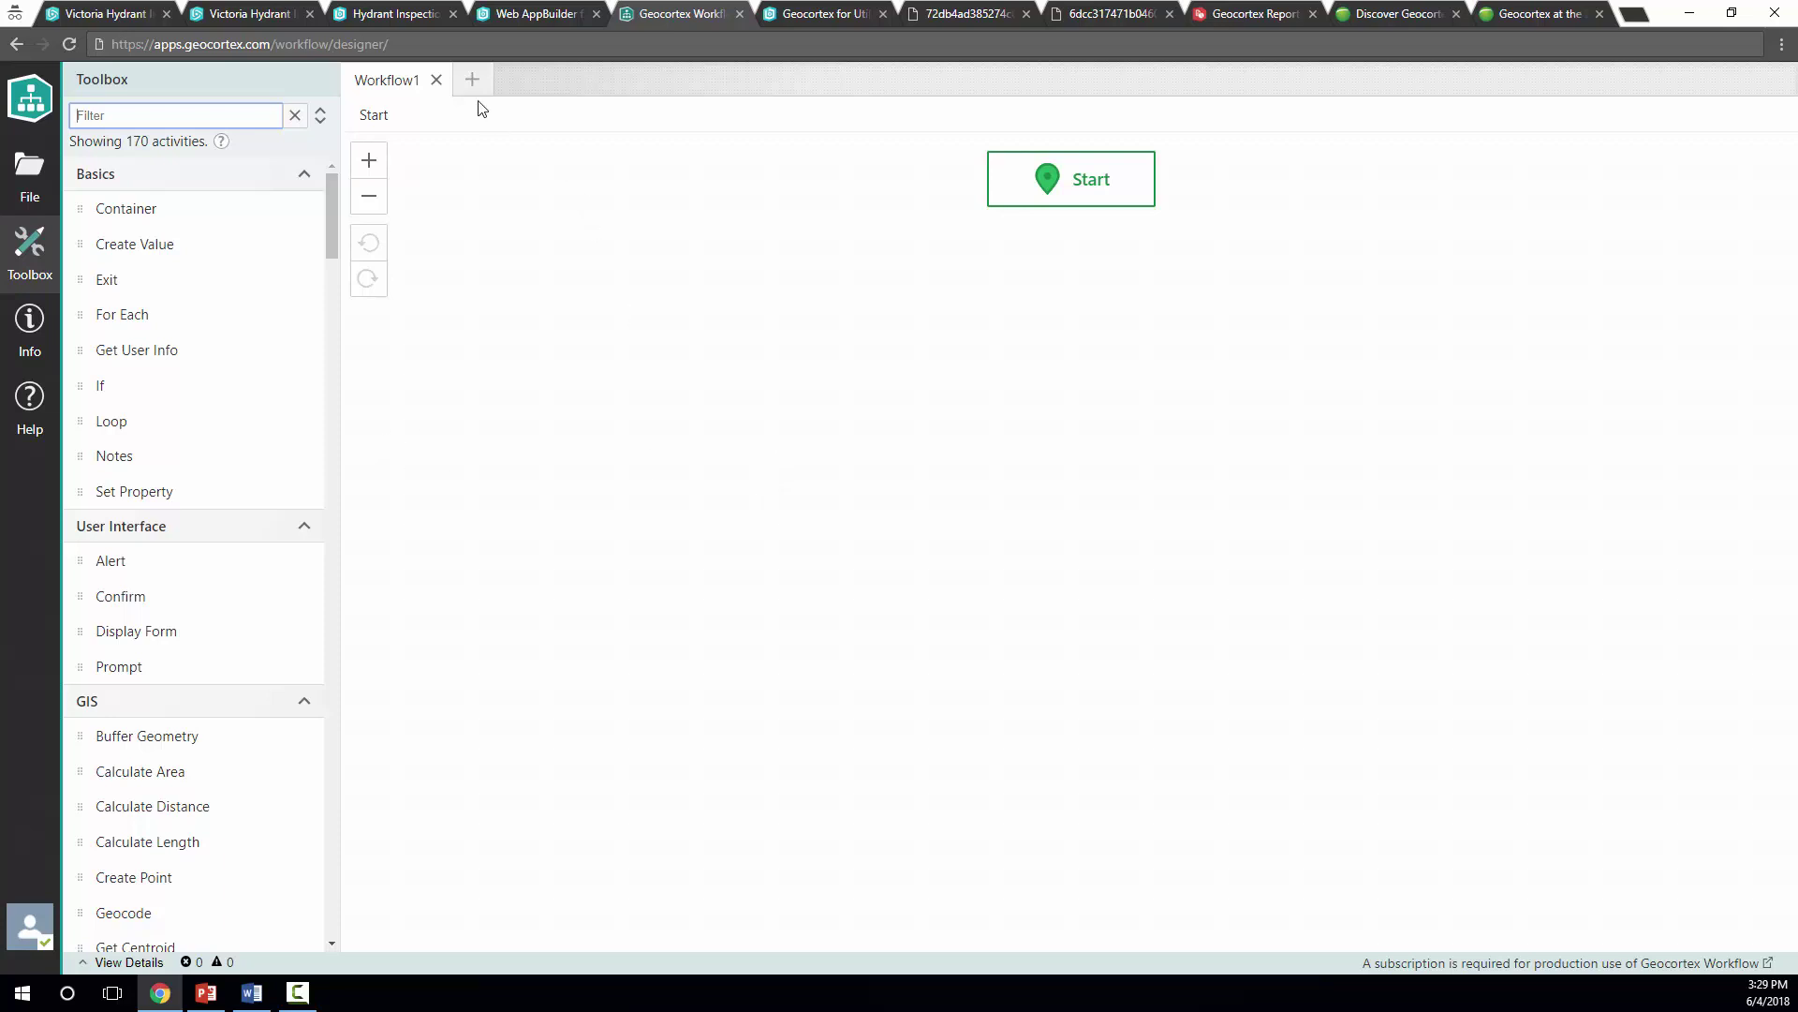
Find WAB_Inspections in My Workflows and open it in its own designer tab
click(409, 19)
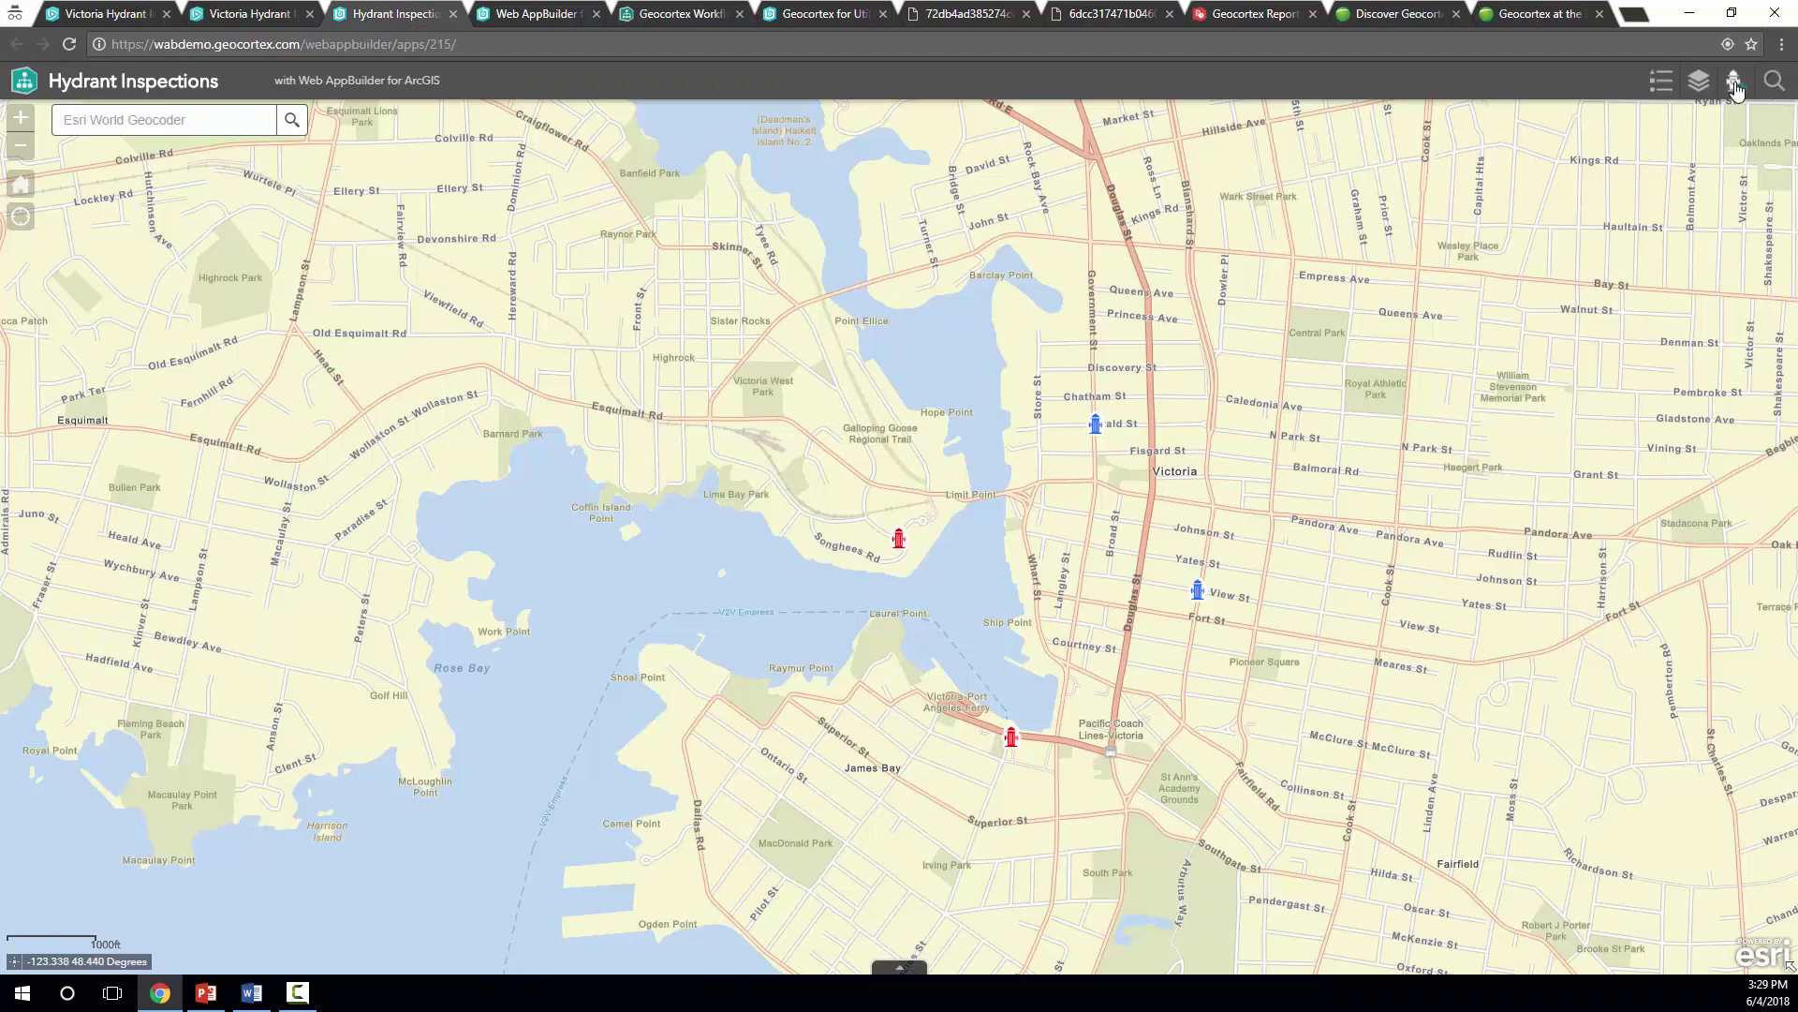
click(674, 17)
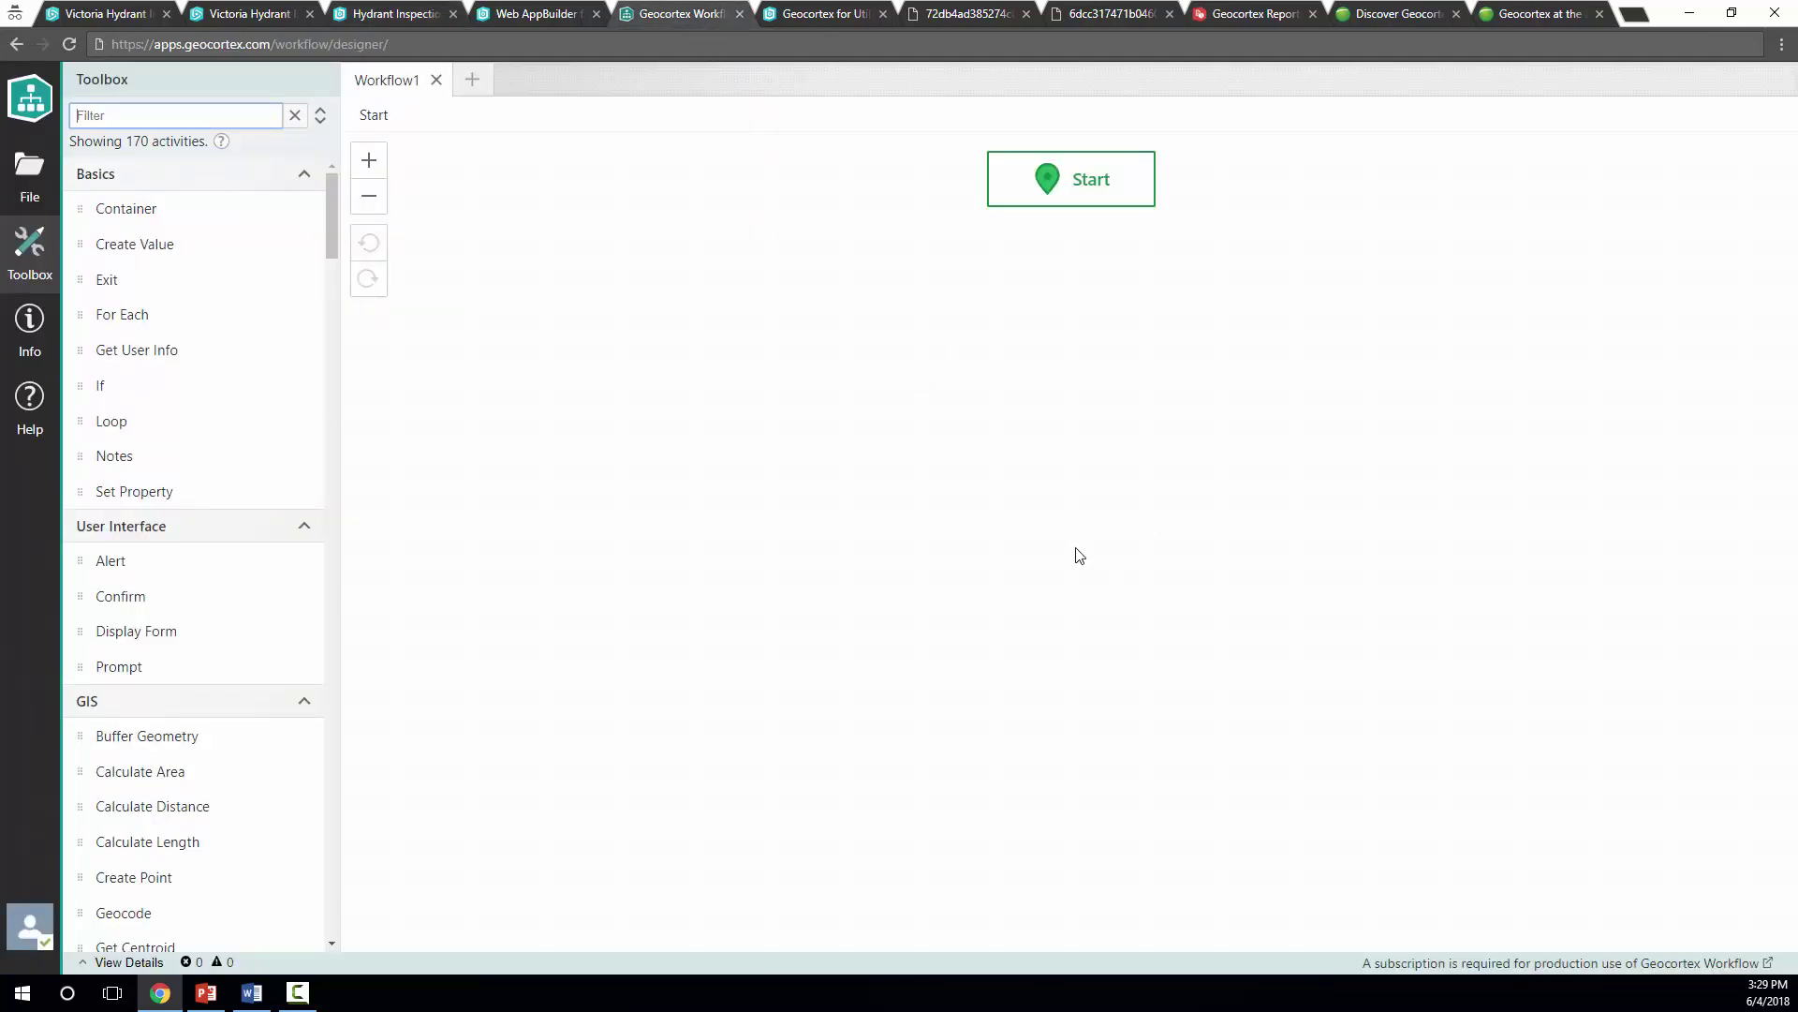
click(42, 183)
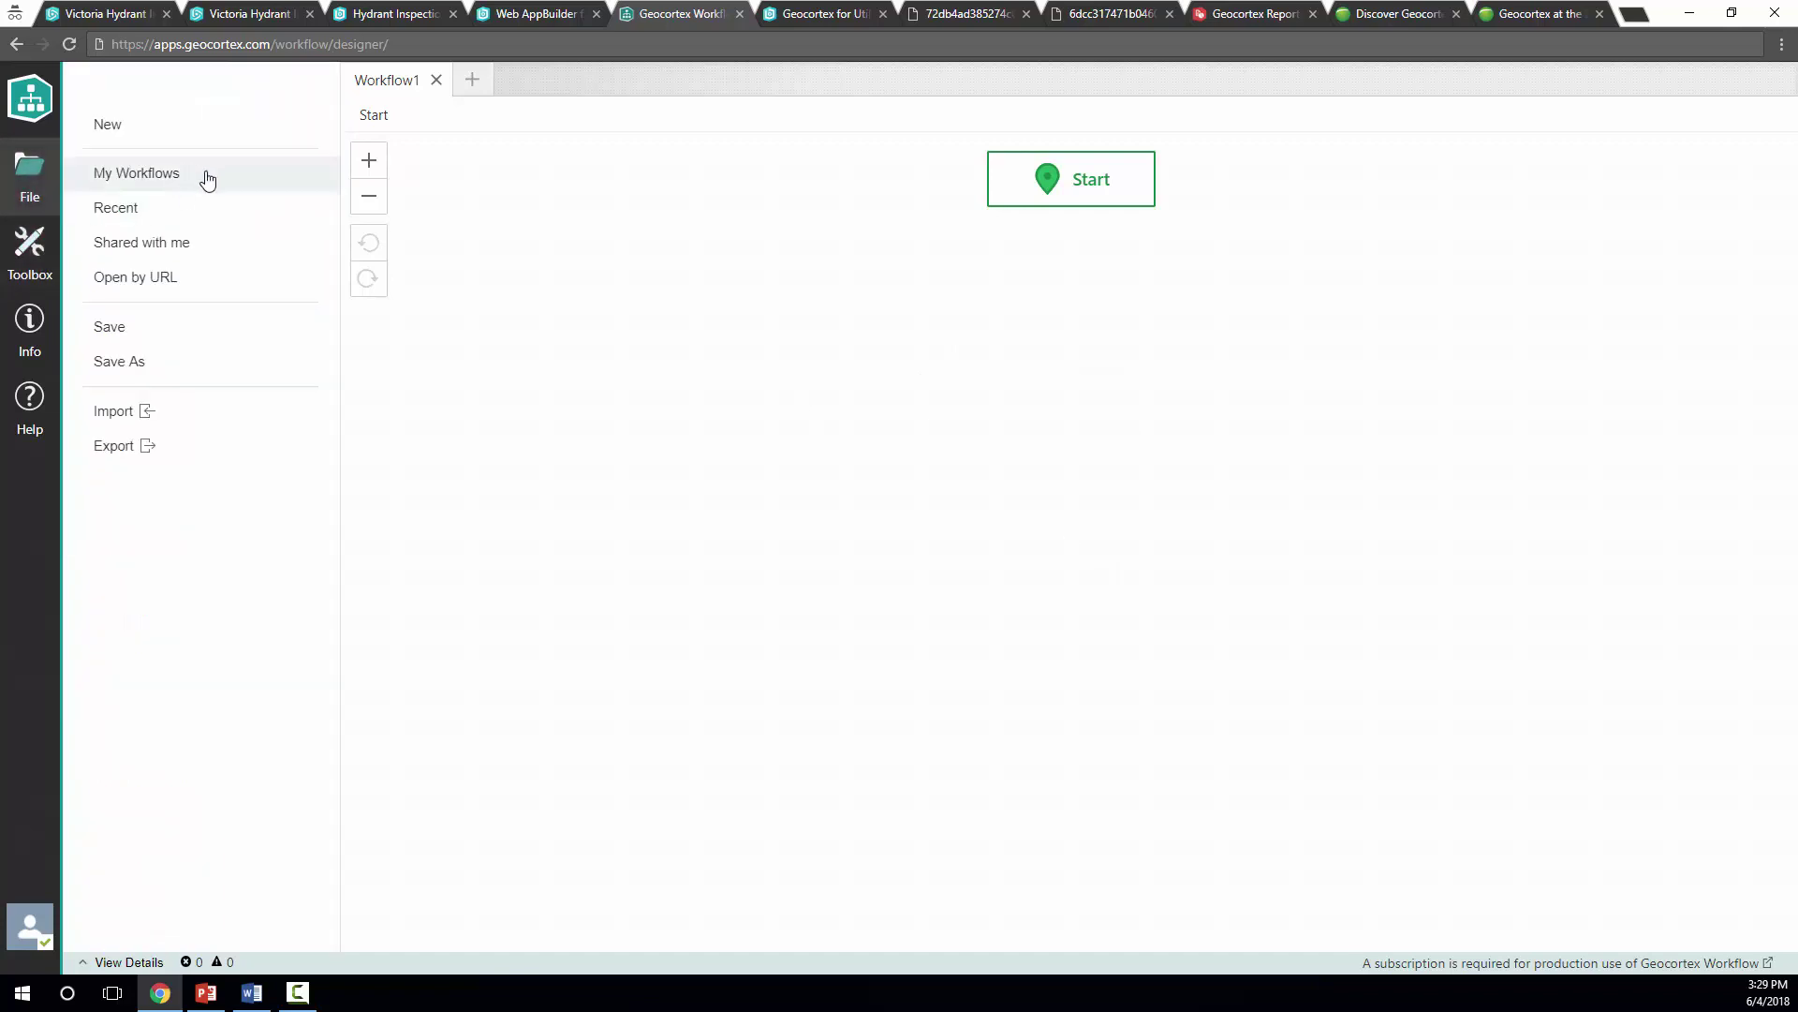
click(207, 181)
text(wa)
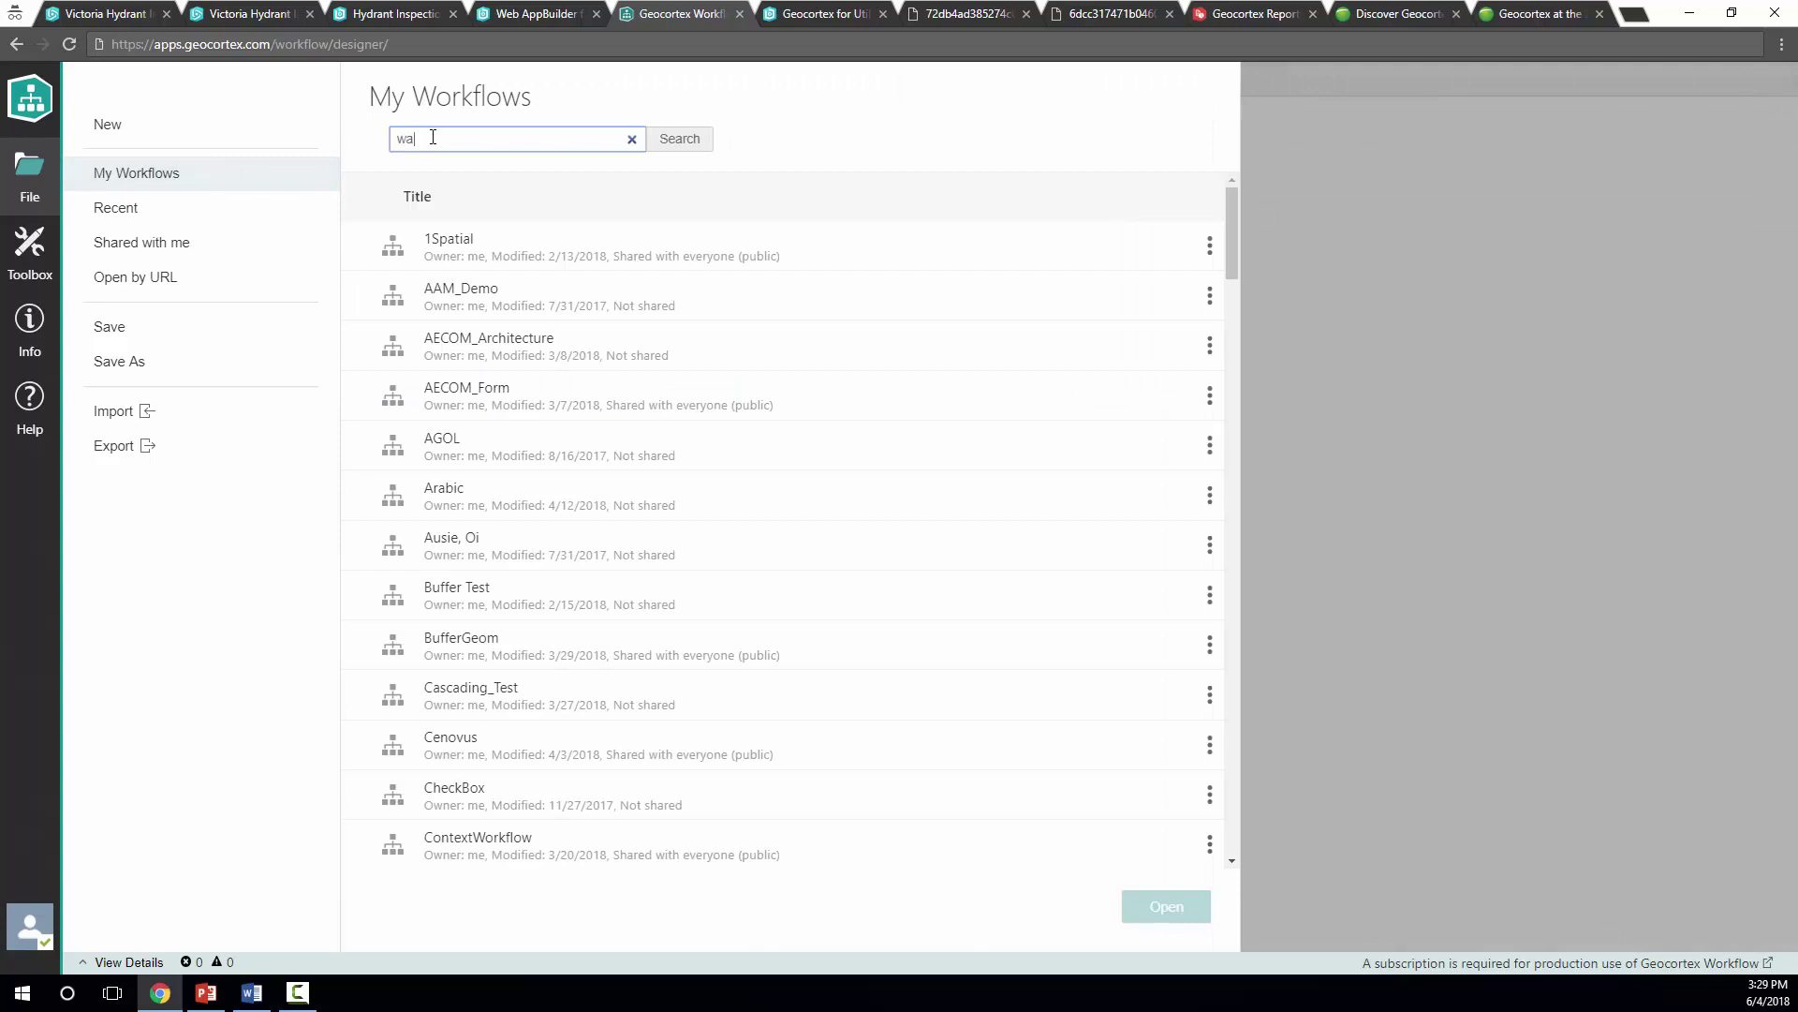
text(b_inspections)
key(Return)
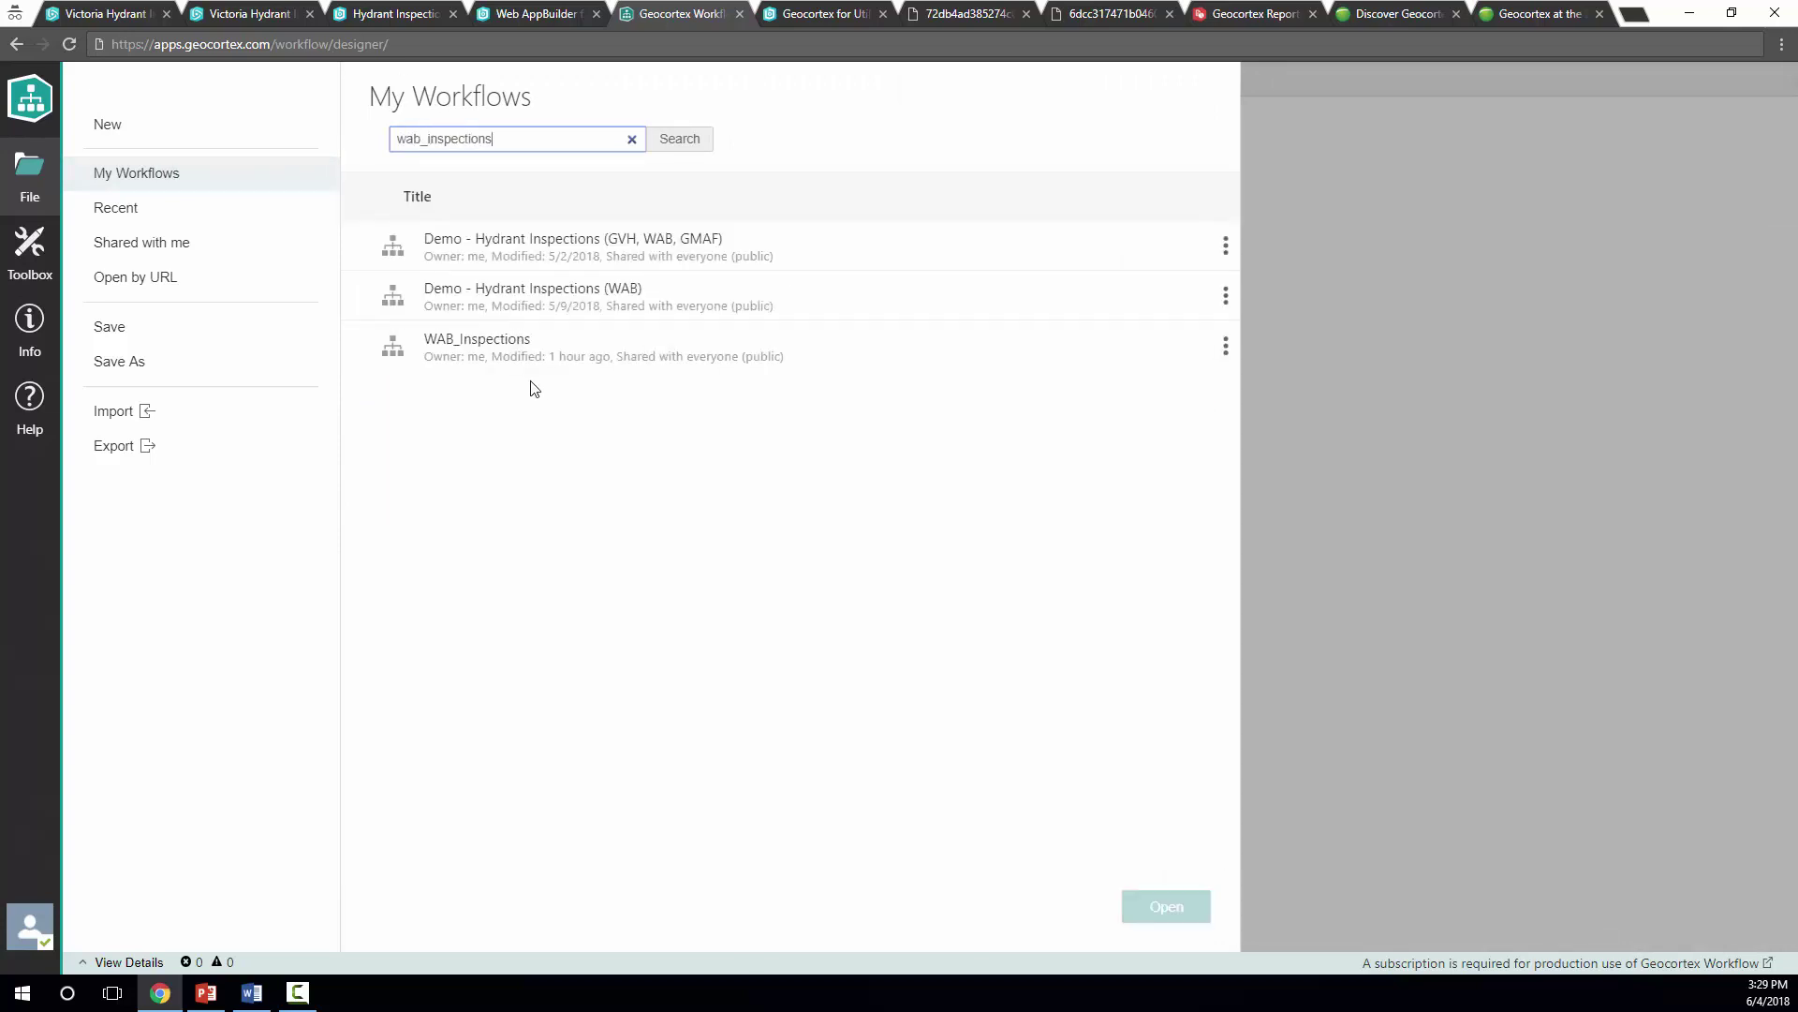
click(740, 349)
click(1182, 909)
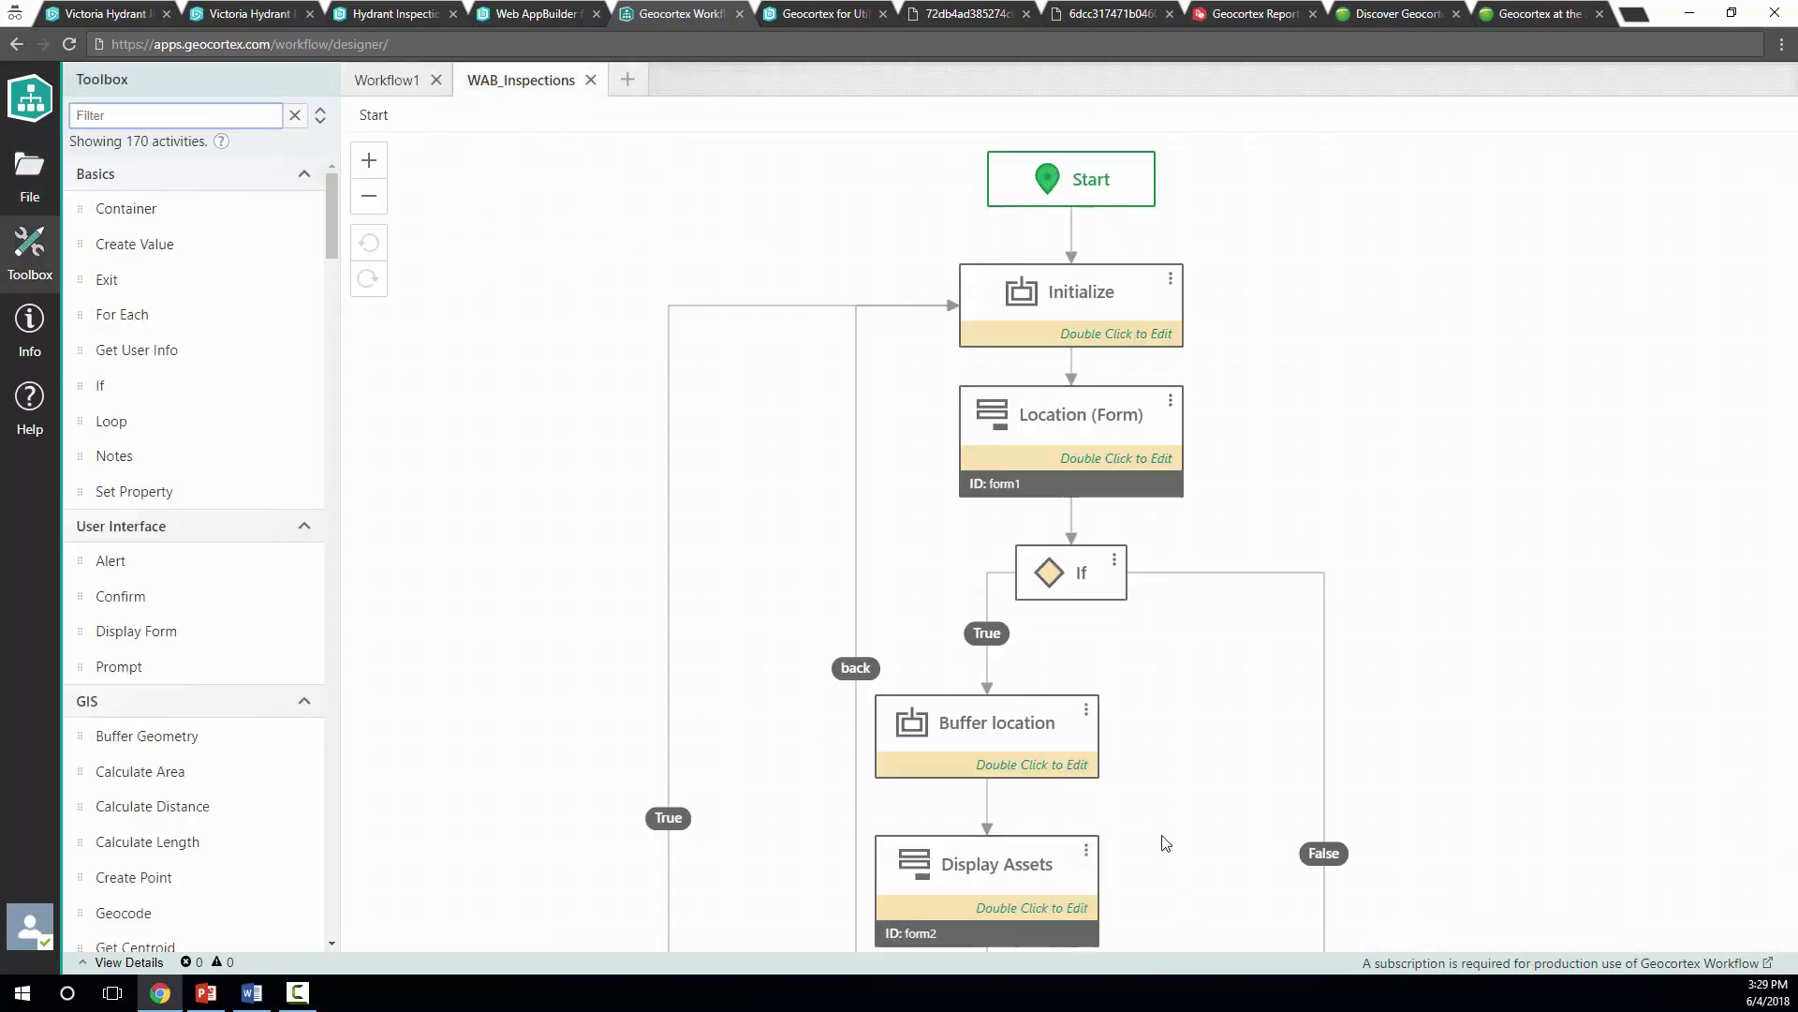
scroll(871, 548, down, 3)
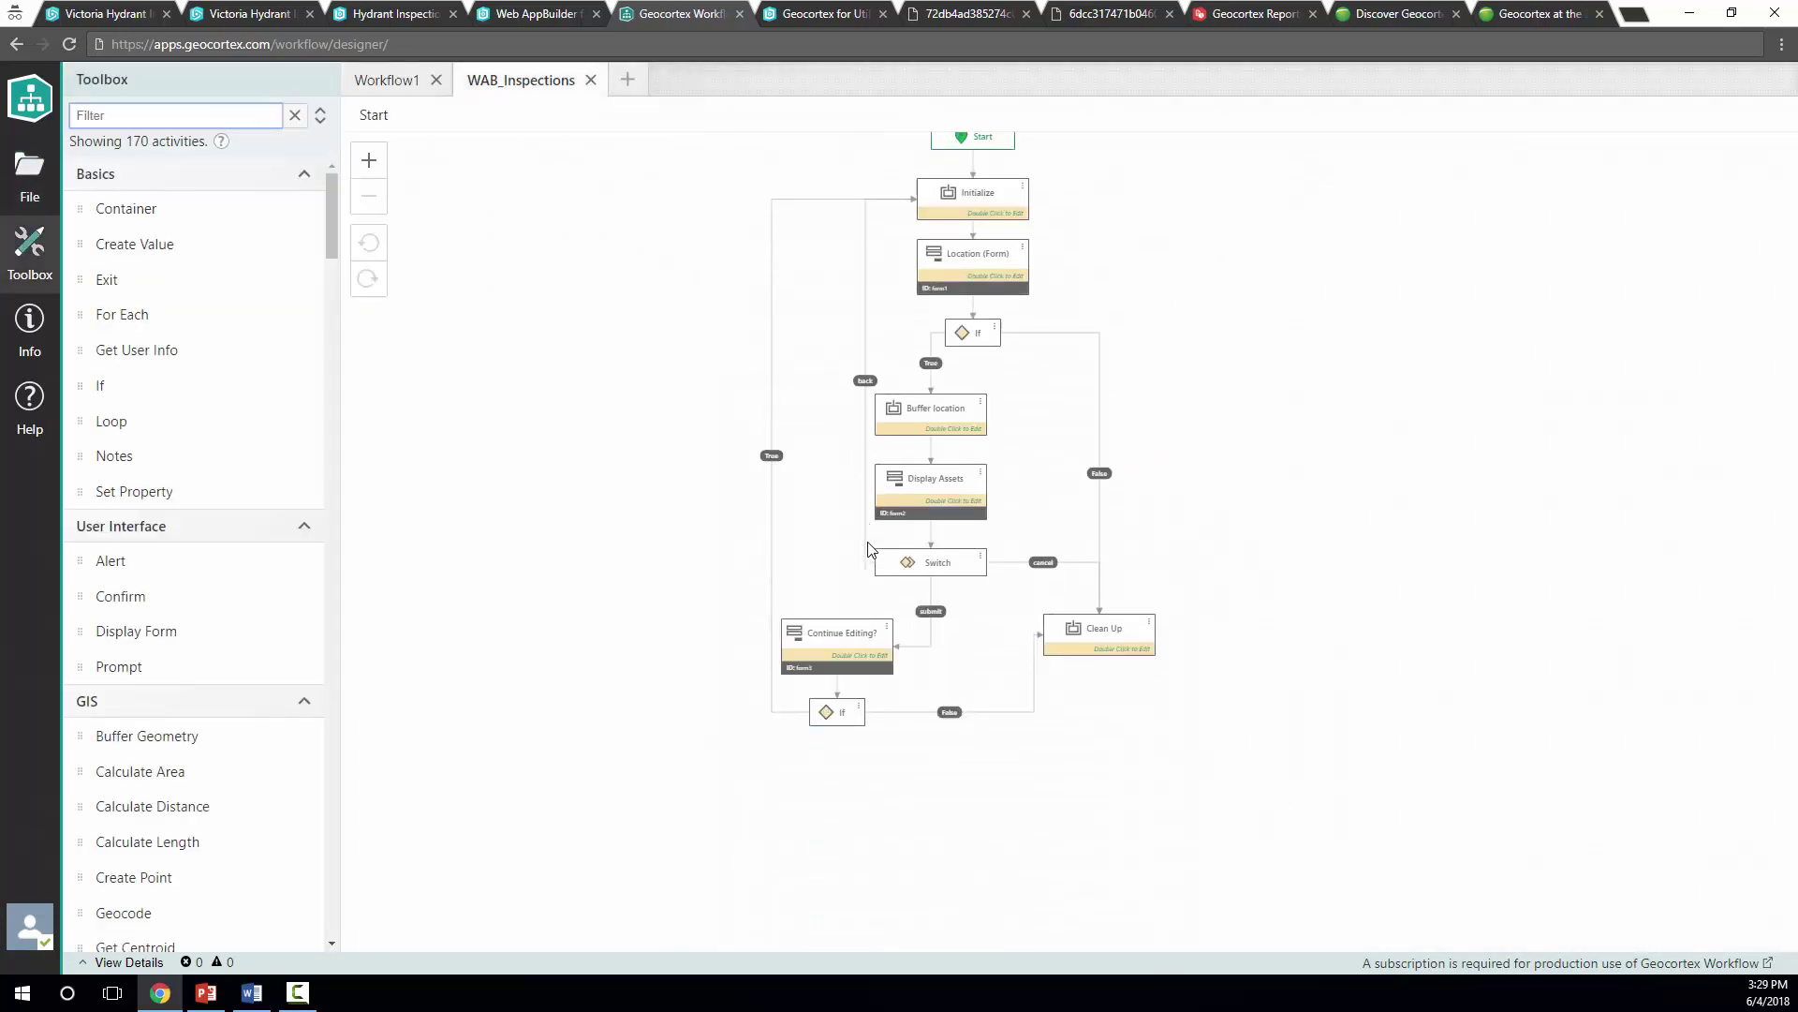
click(986, 379)
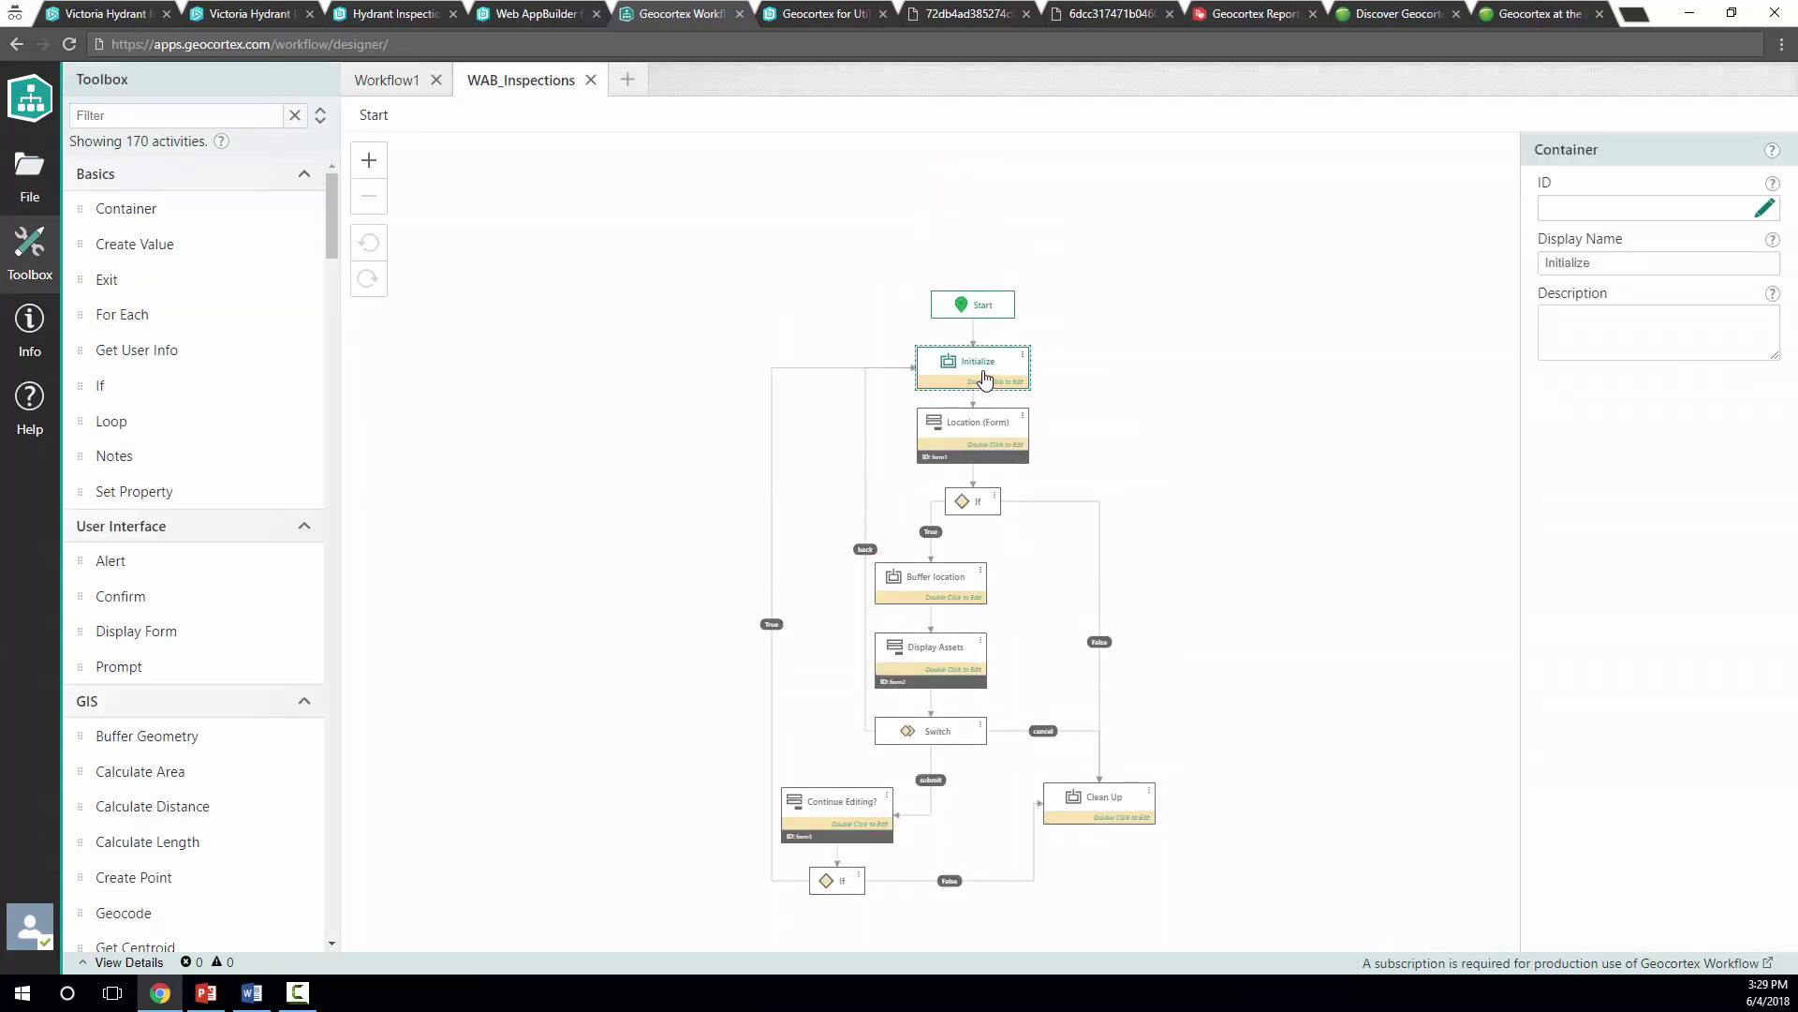
double_click(979, 444)
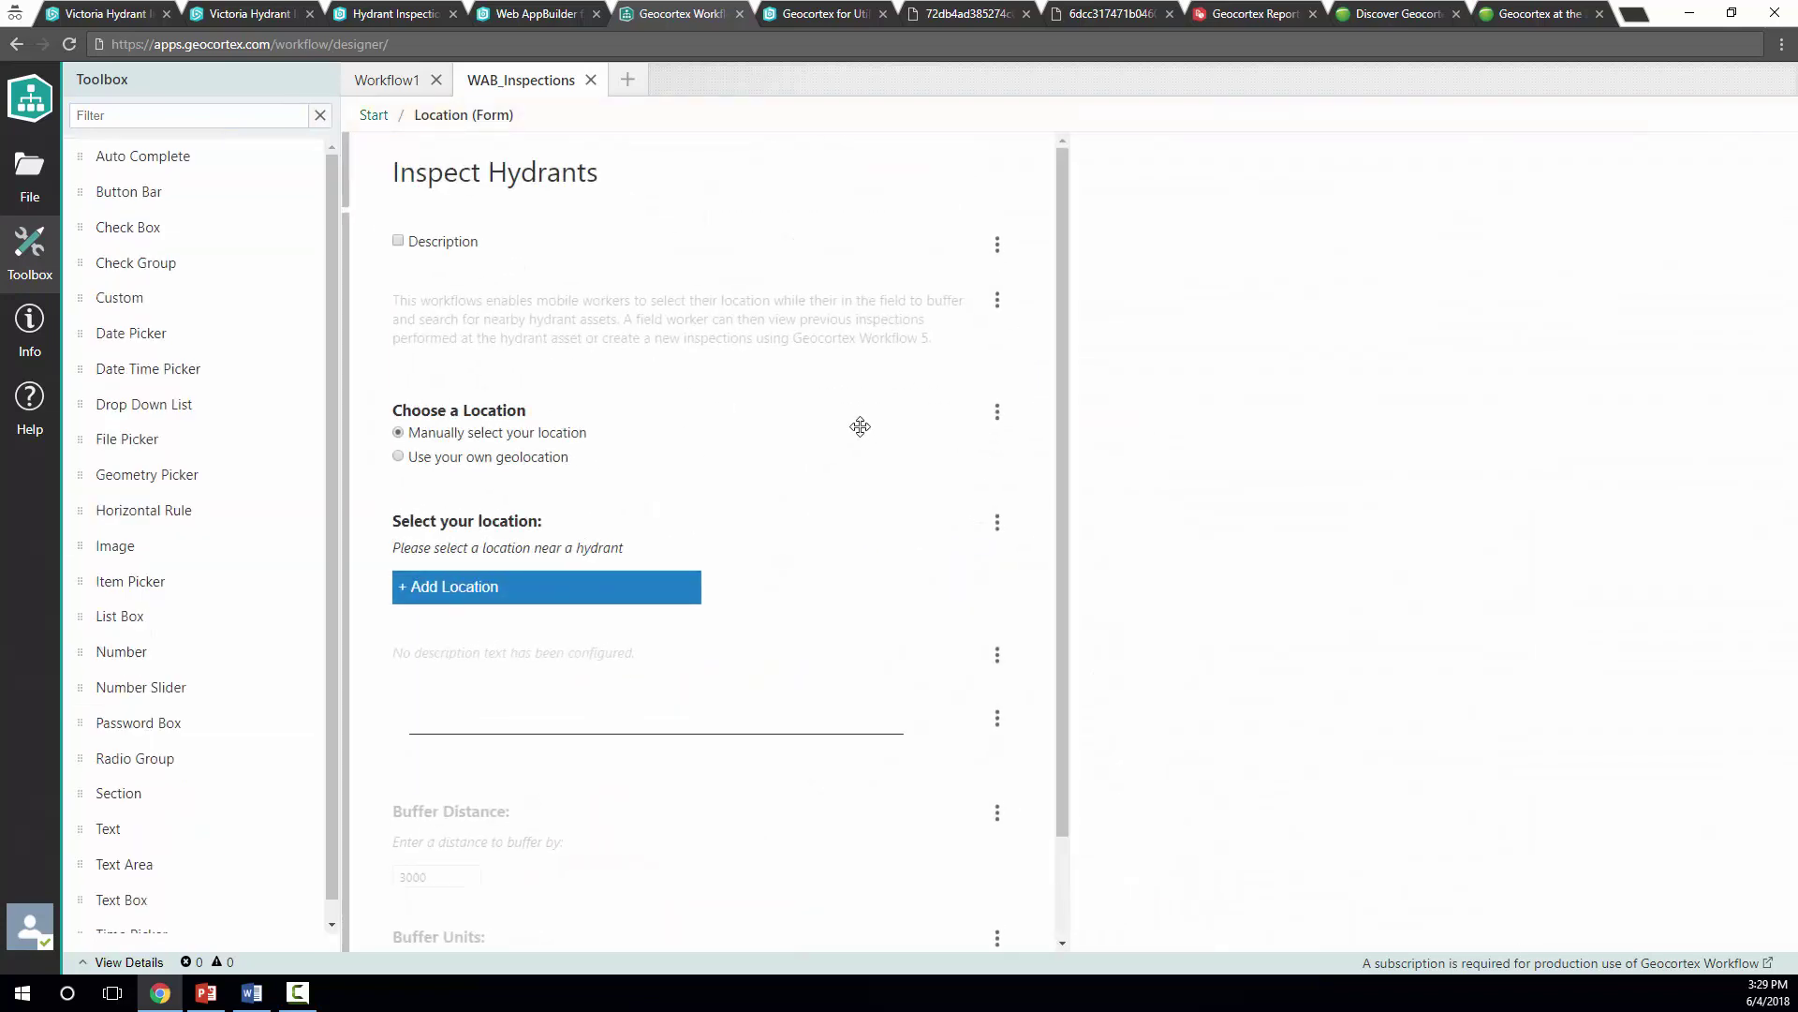
scroll(860, 427, down, 3)
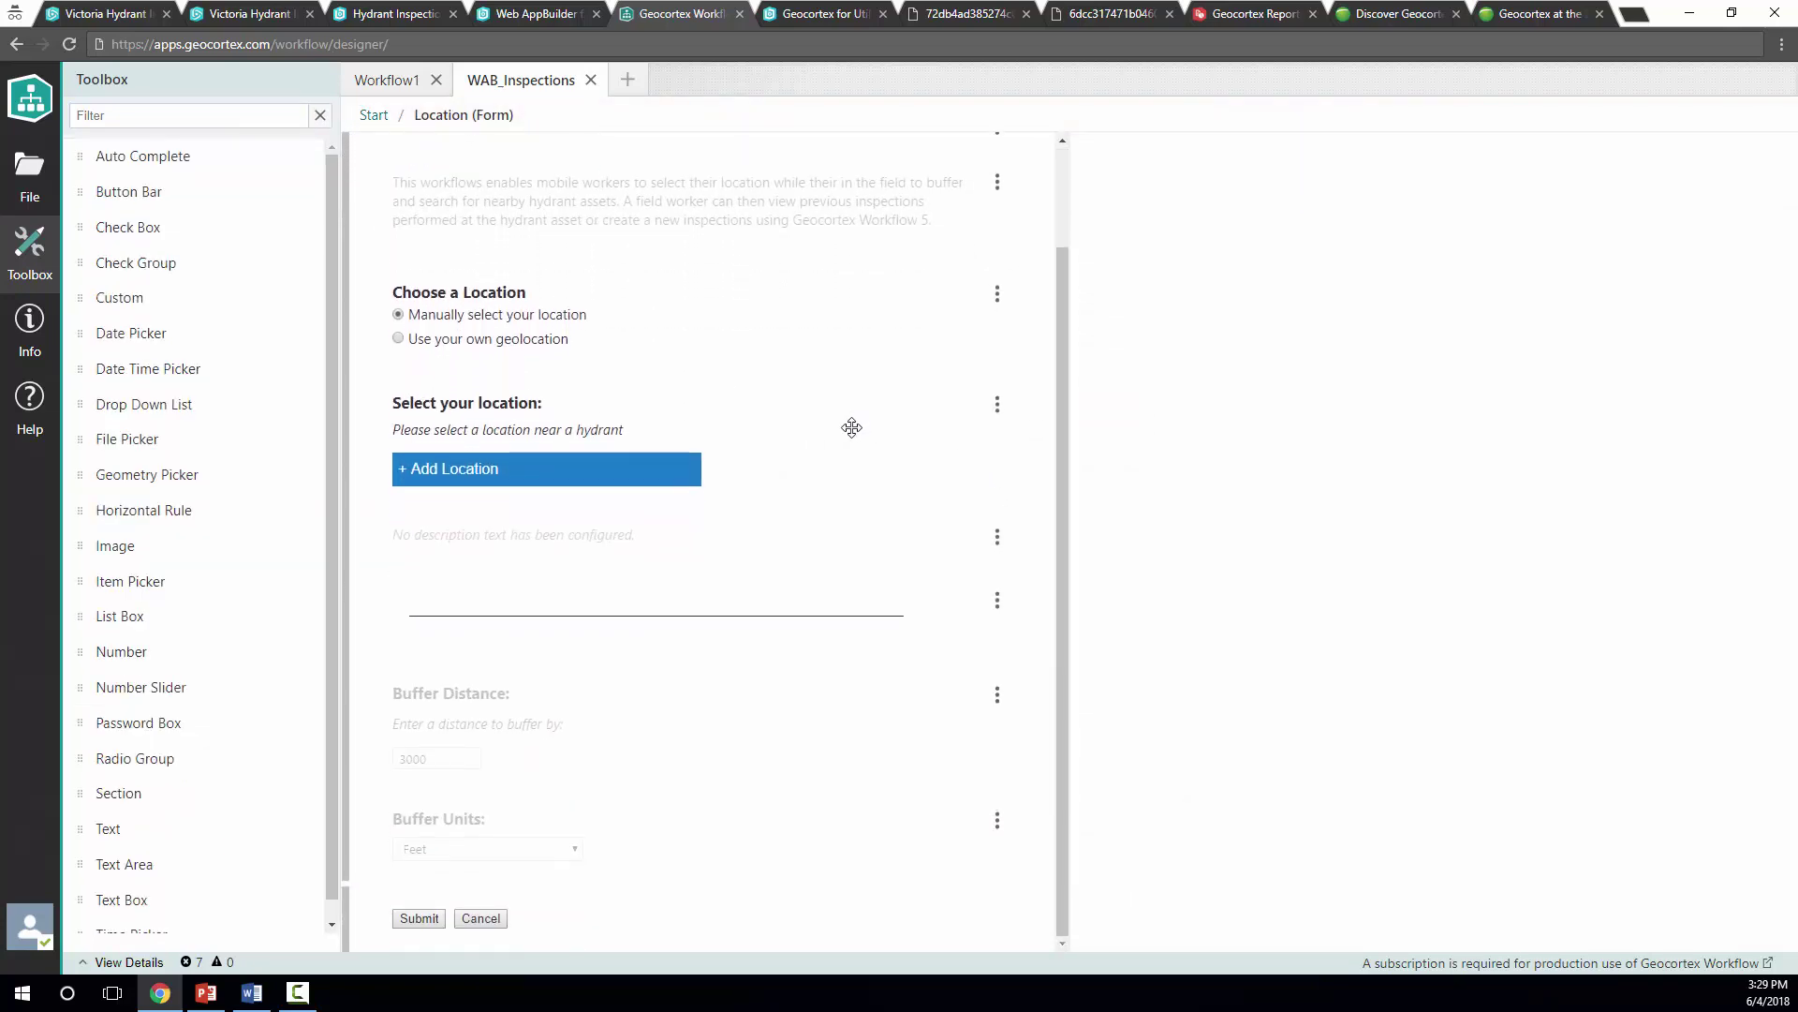
scroll(865, 483, up, 4)
click(373, 114)
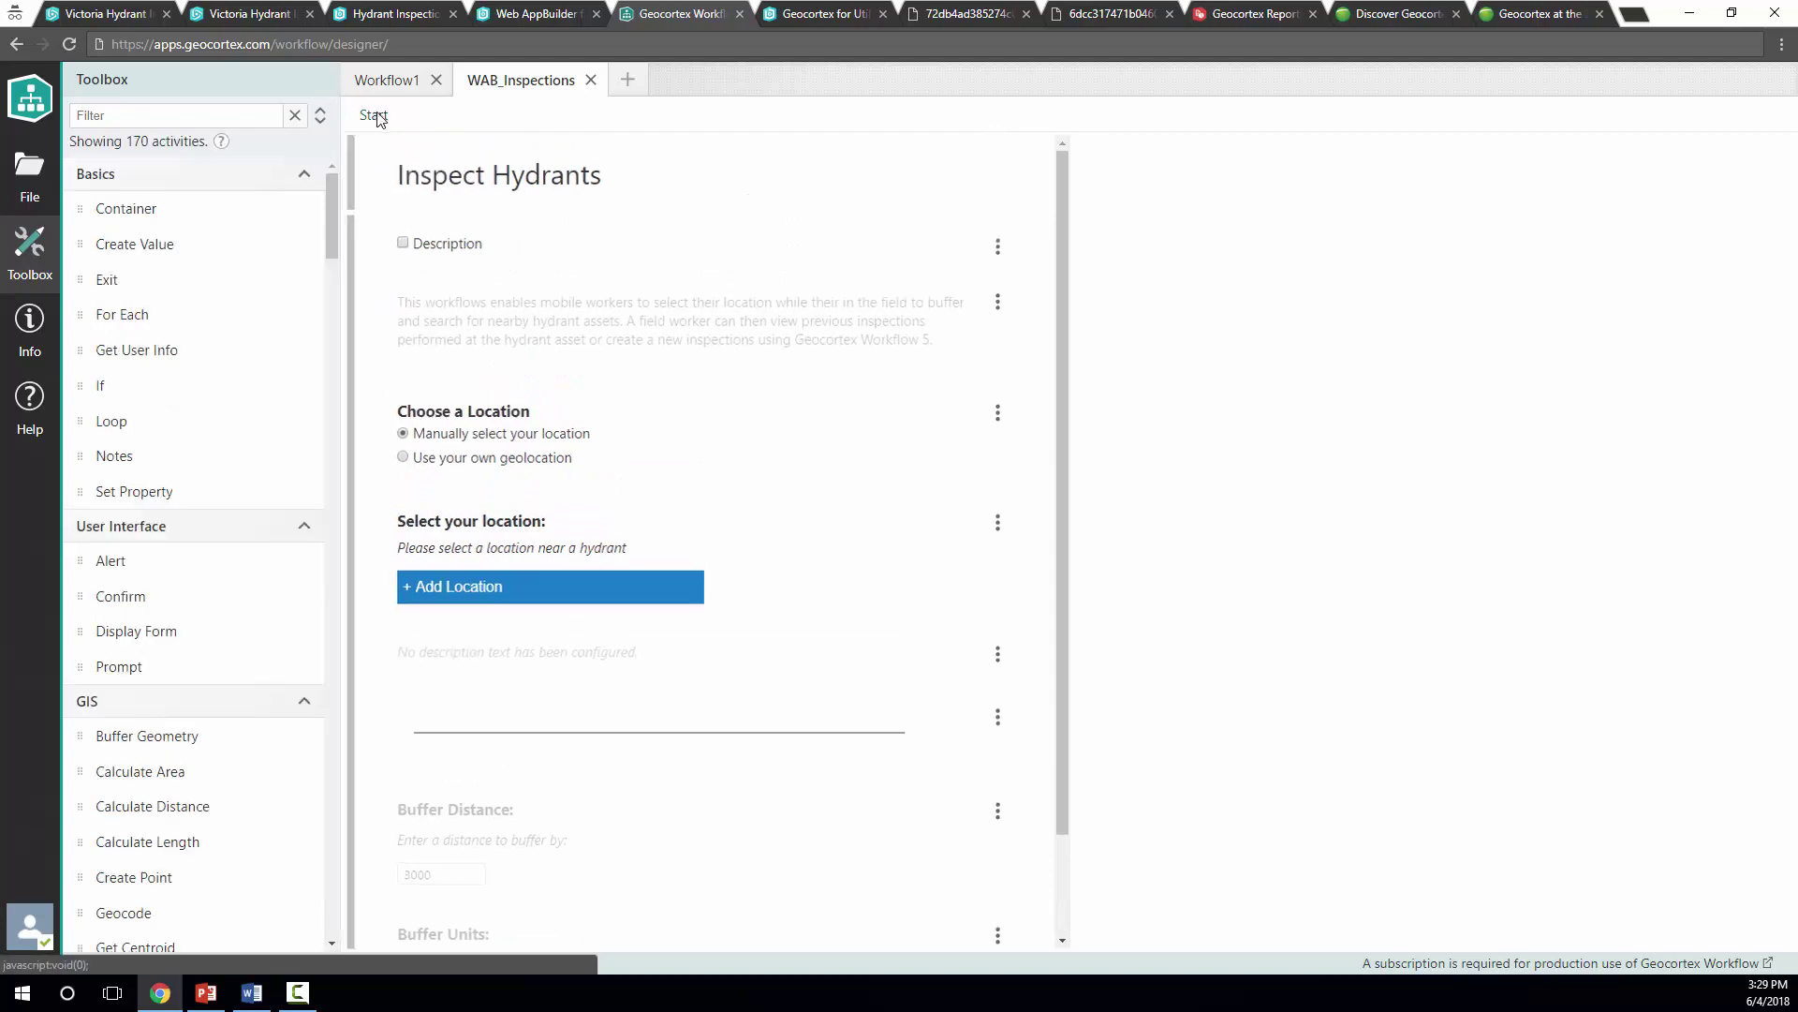
scroll(331, 216, down, 3)
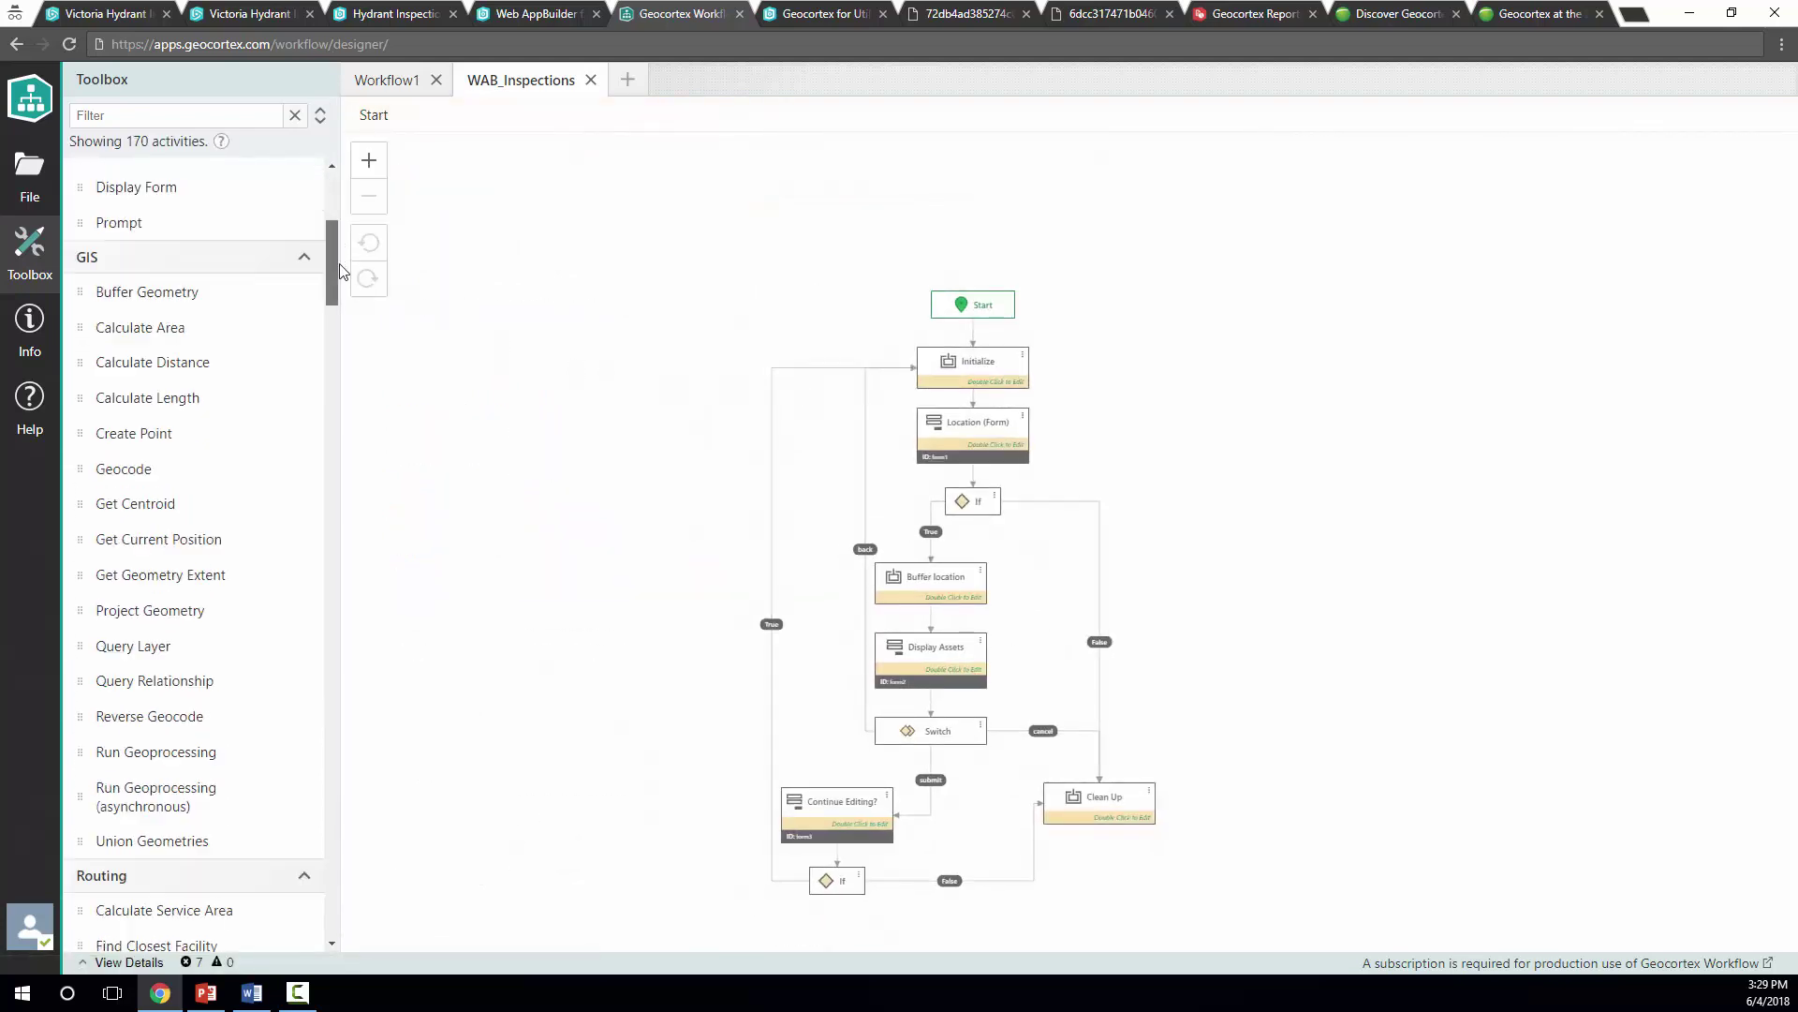
drag(329, 226, 324, 189)
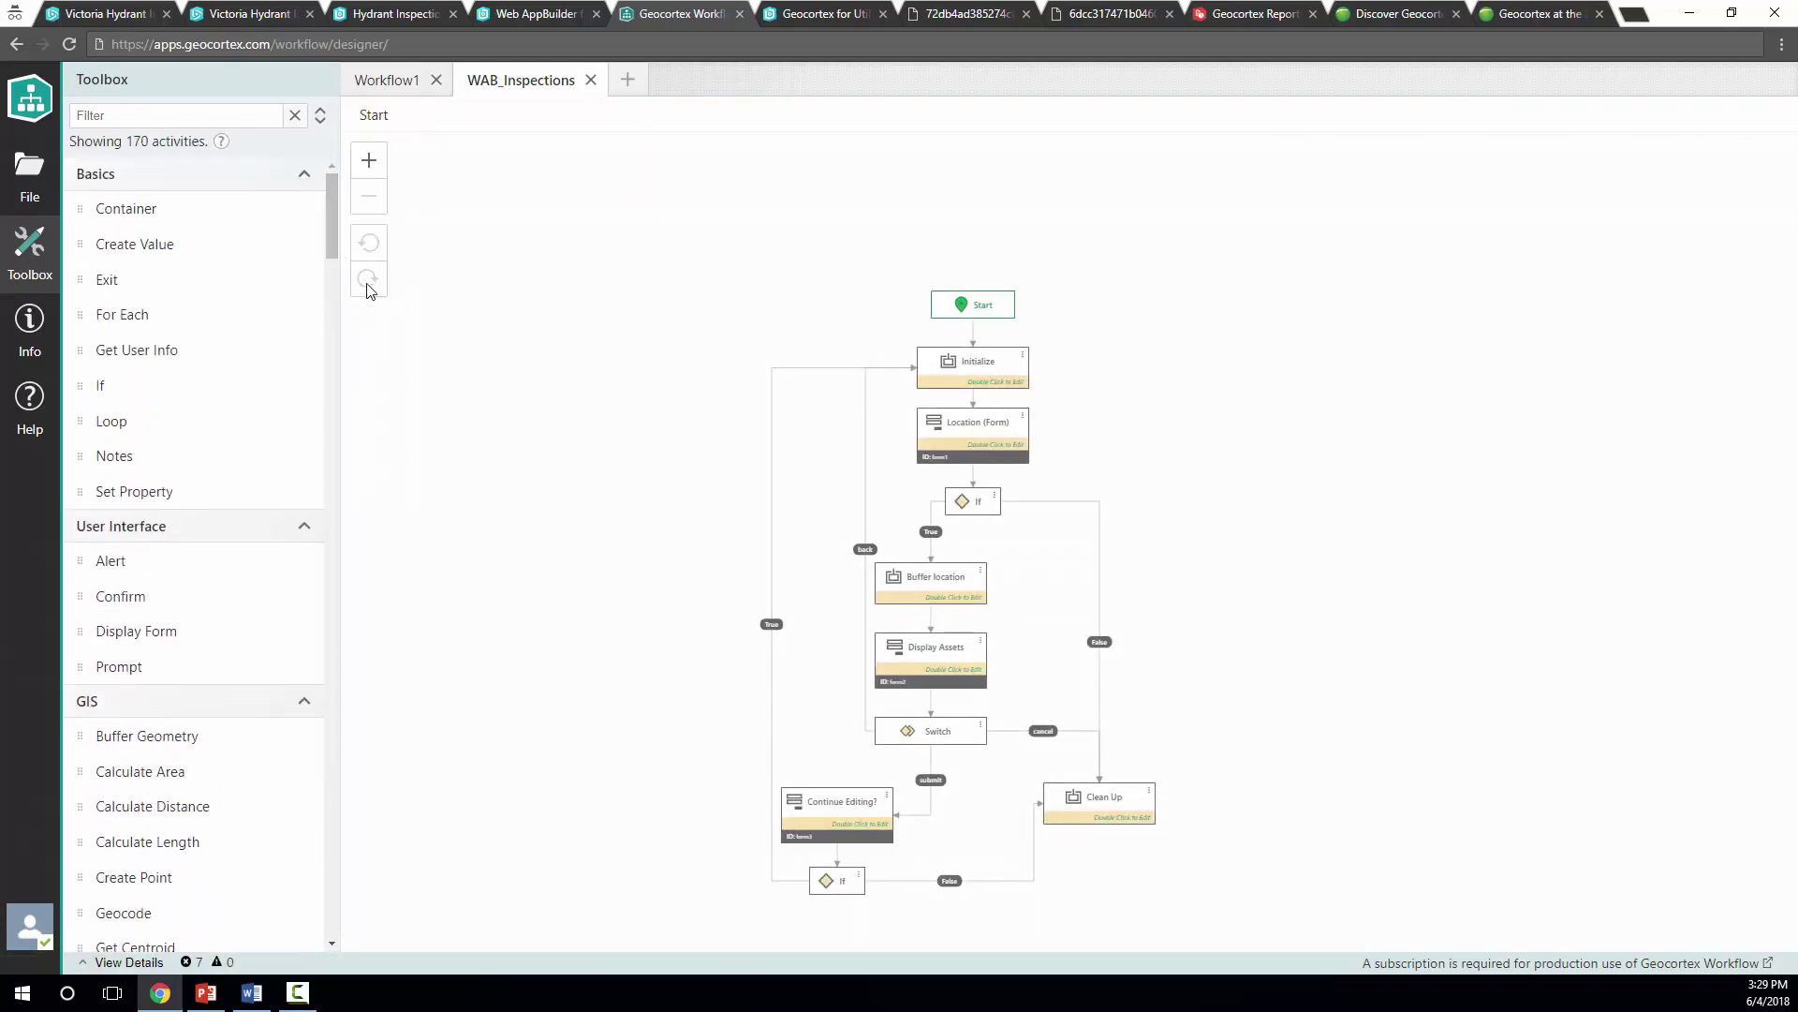
scroll(307, 584, down, 3)
mouse_move(309, 392)
scroll(213, 417, down, 1)
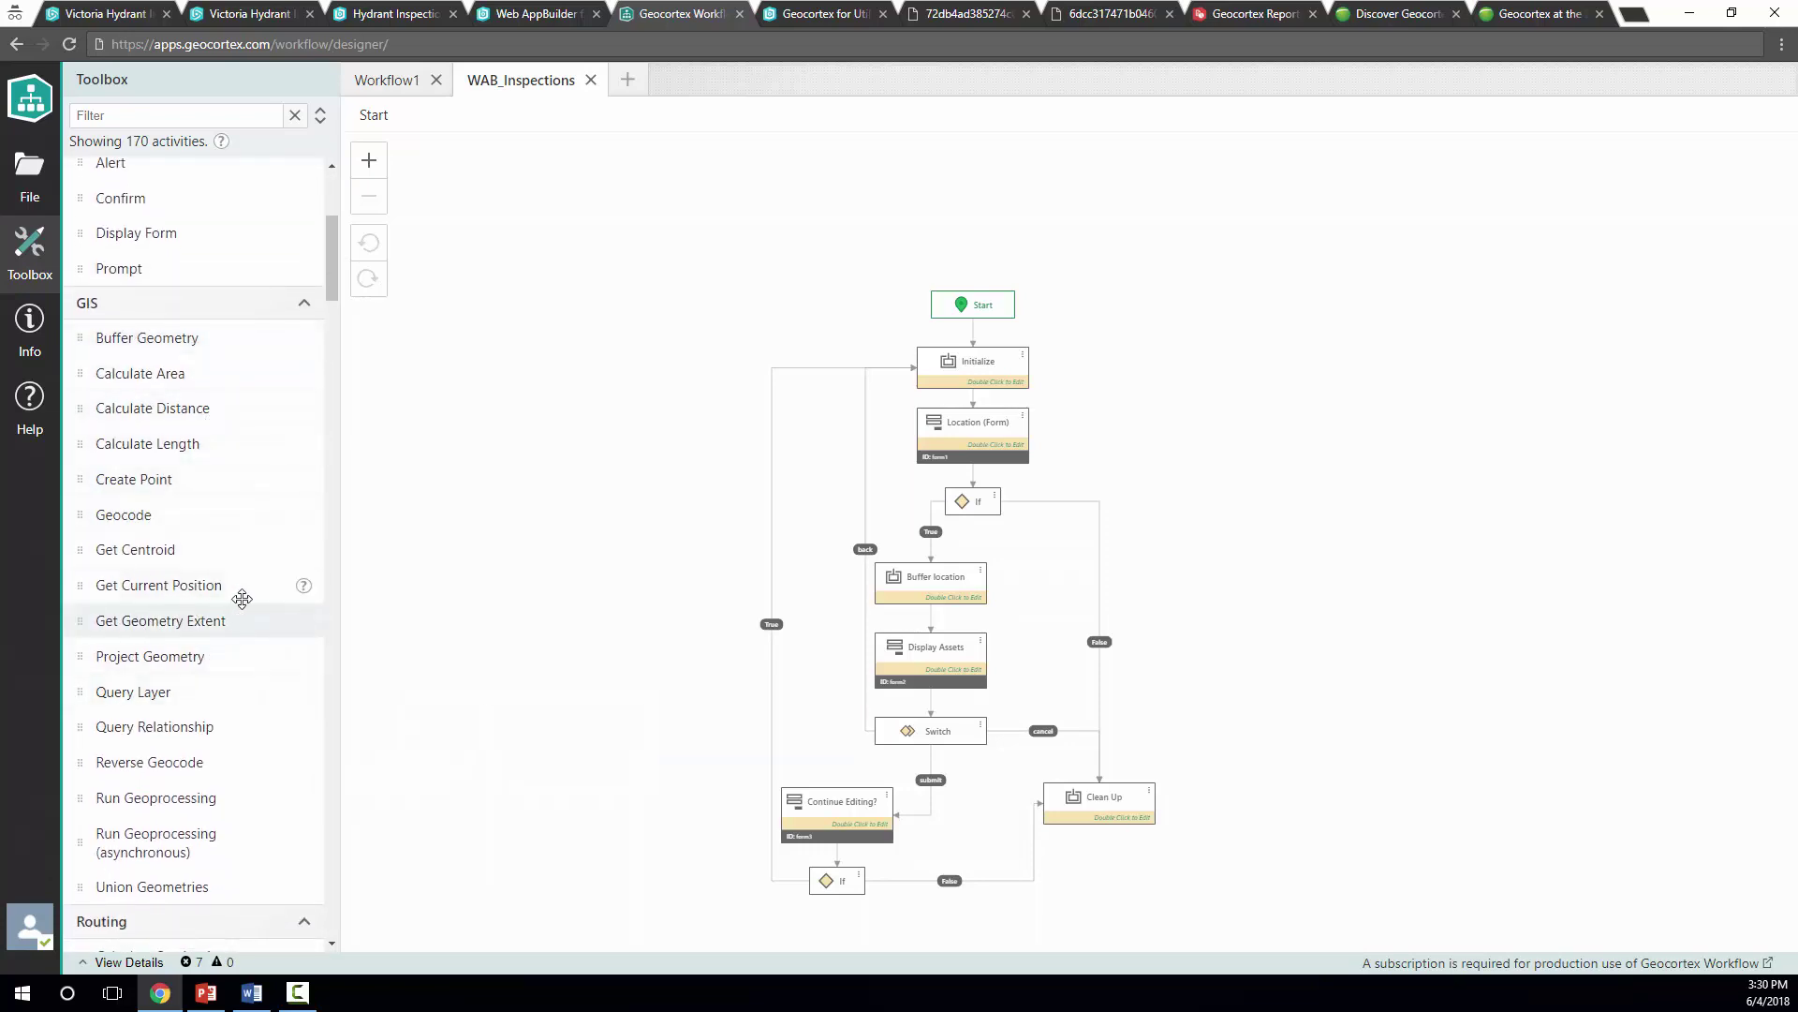
mouse_move(310, 600)
scroll(243, 615, down, 8)
scroll(243, 615, down, 6)
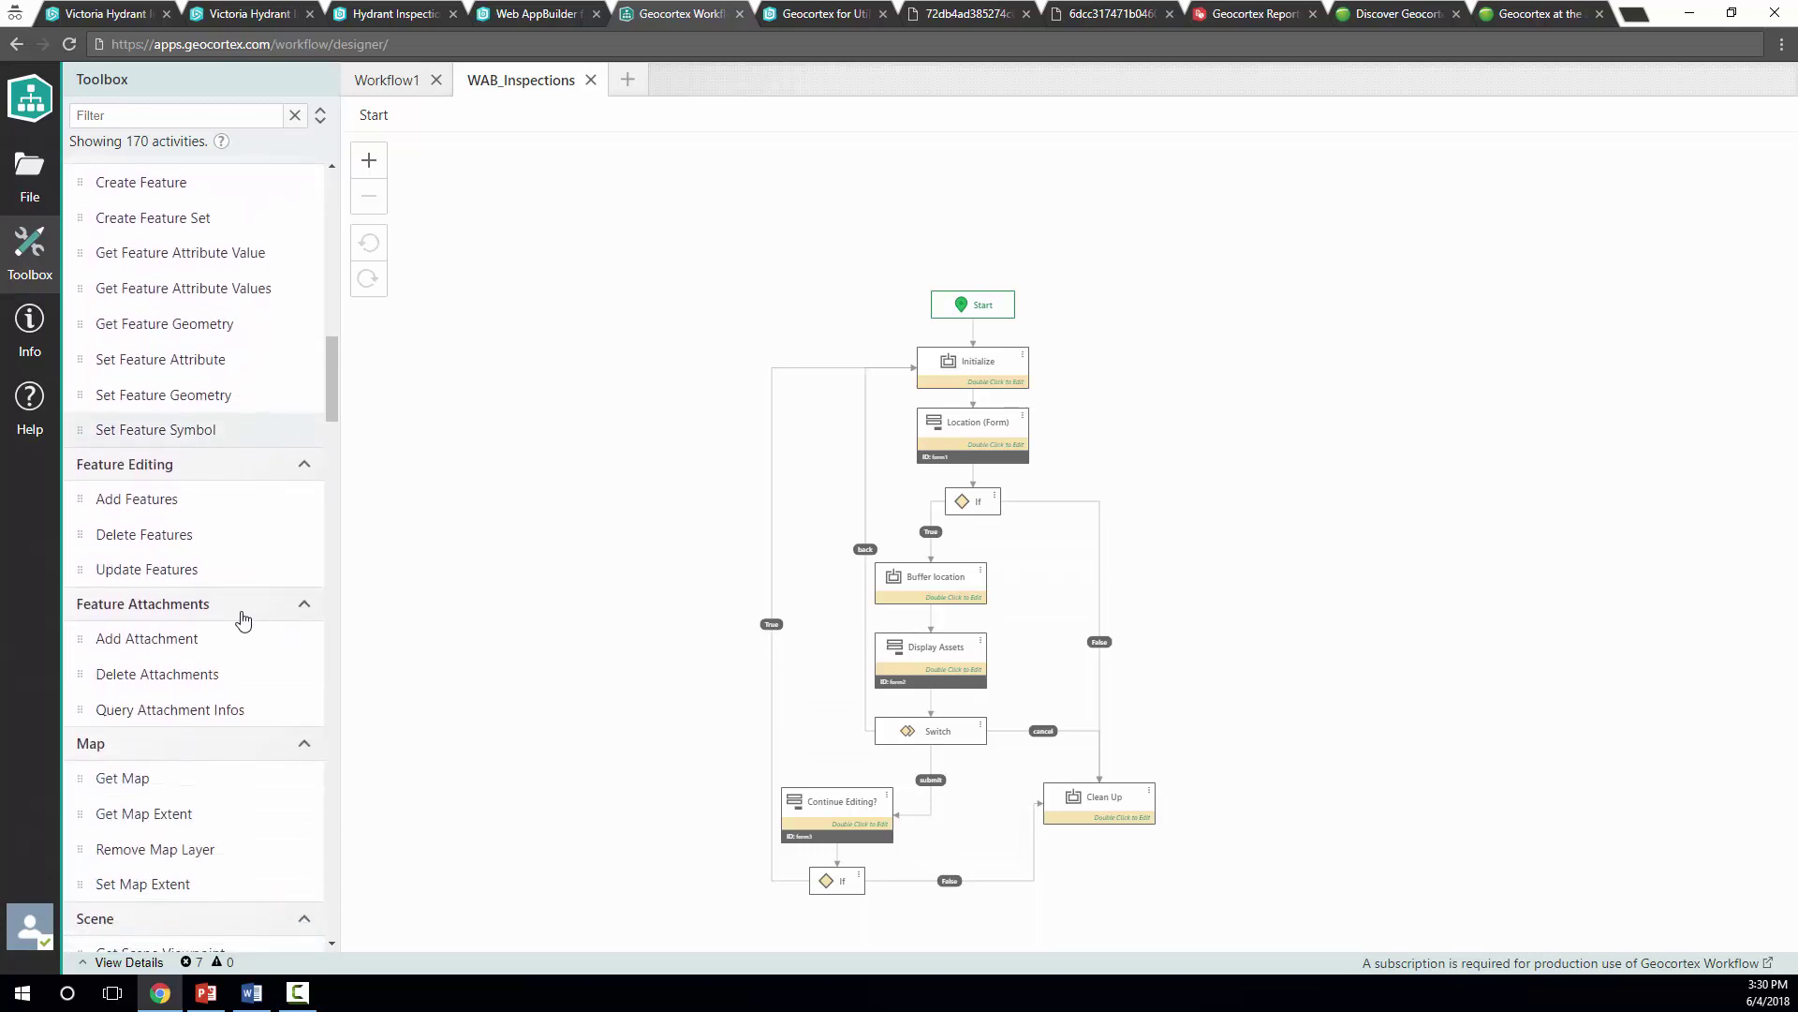
scroll(243, 614, down, 5)
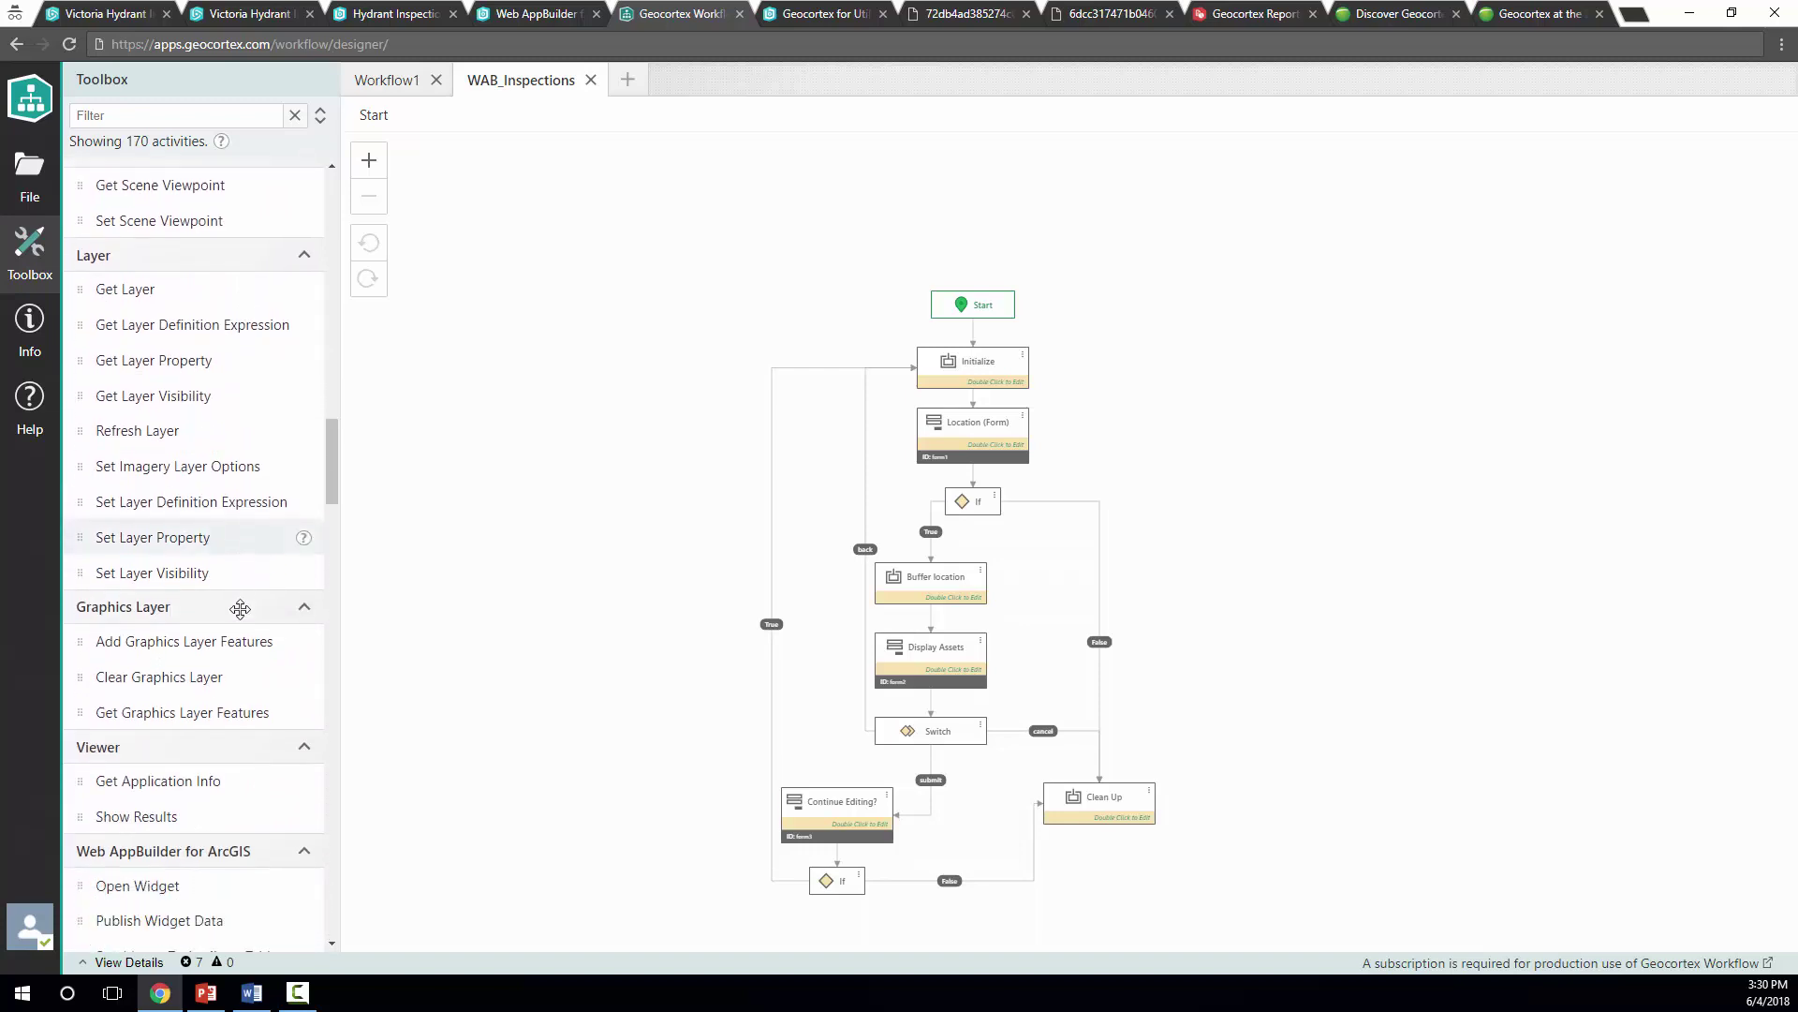
scroll(236, 610, down, 6)
scroll(236, 610, up, 5)
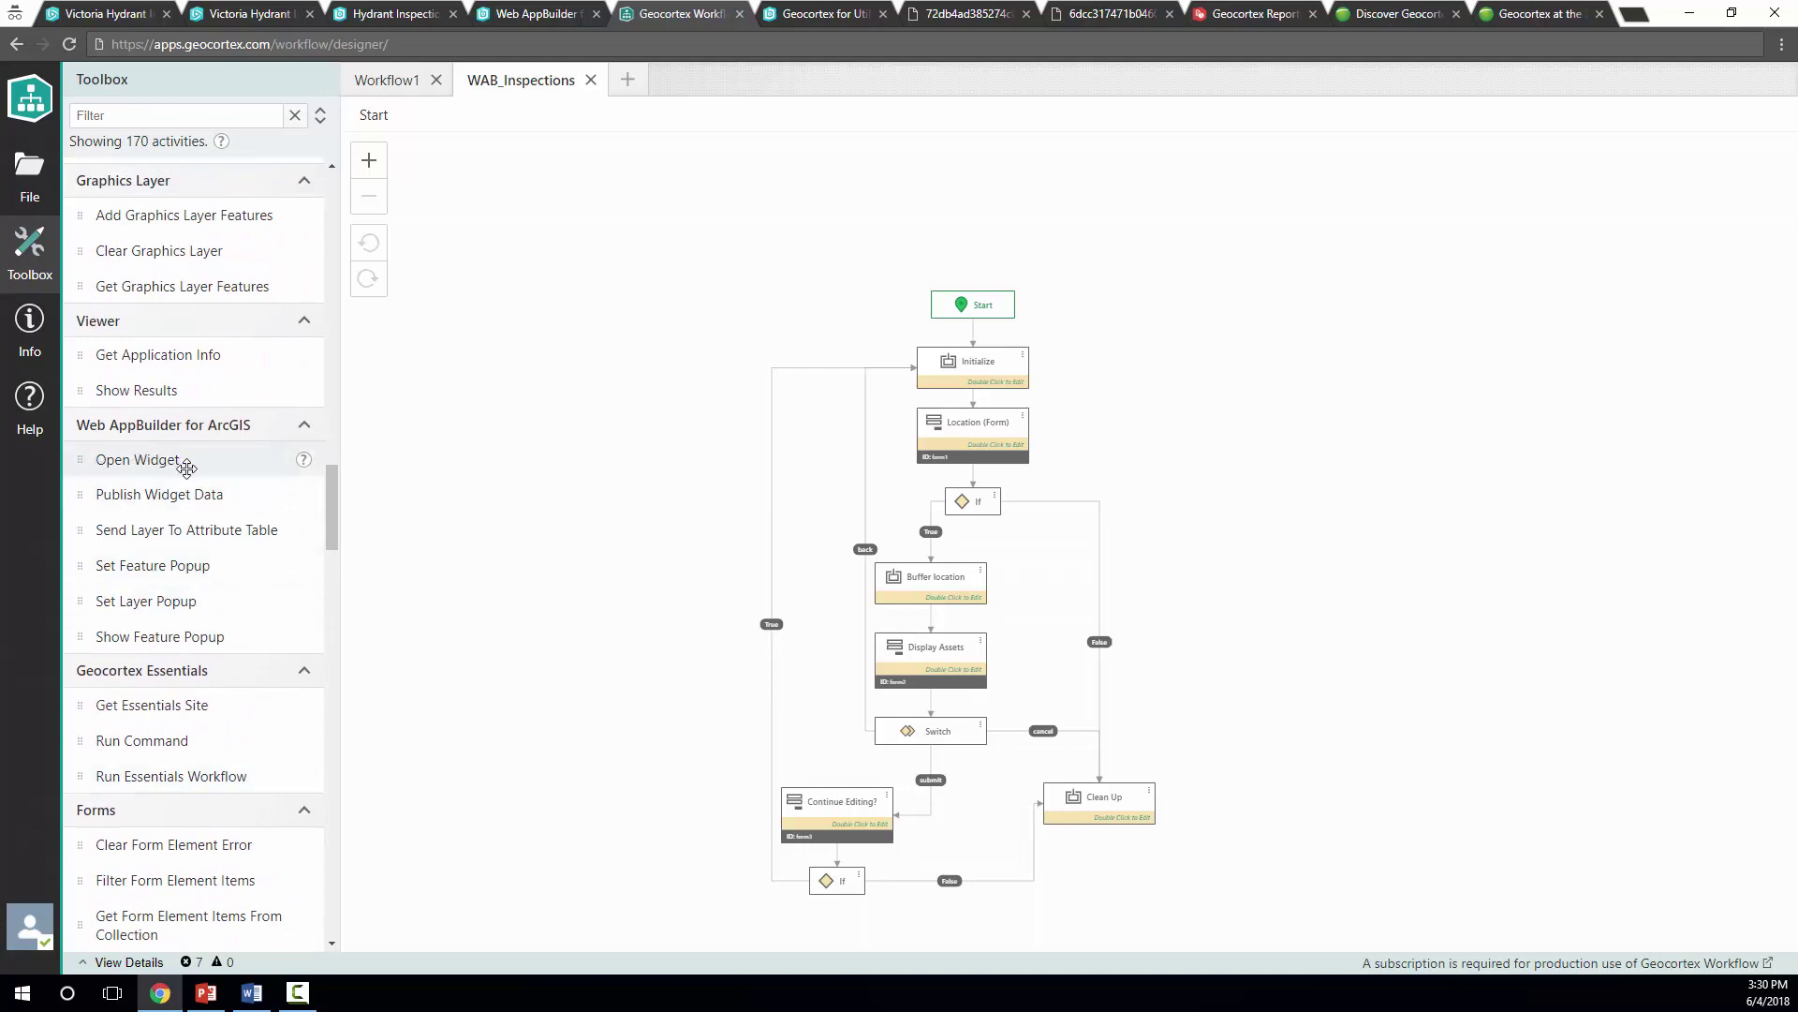
scroll(227, 576, down, 1)
scroll(227, 576, down, 7)
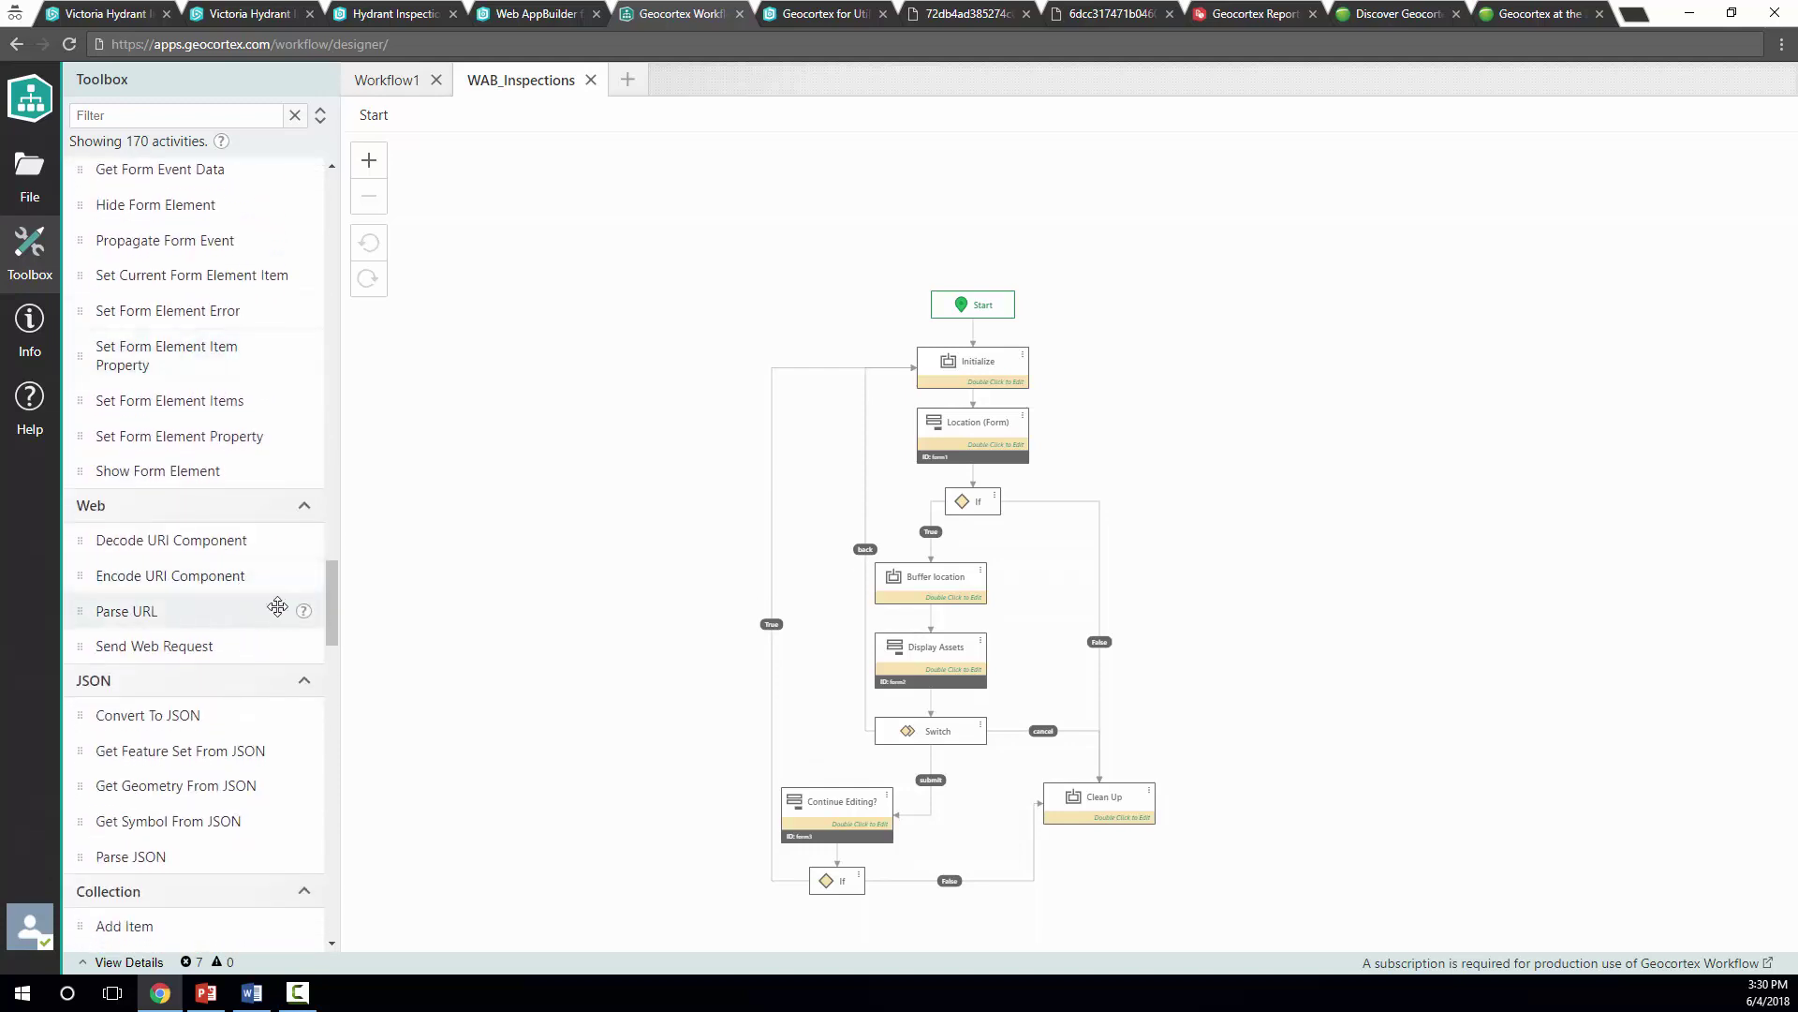
scroll(234, 592, down, 1)
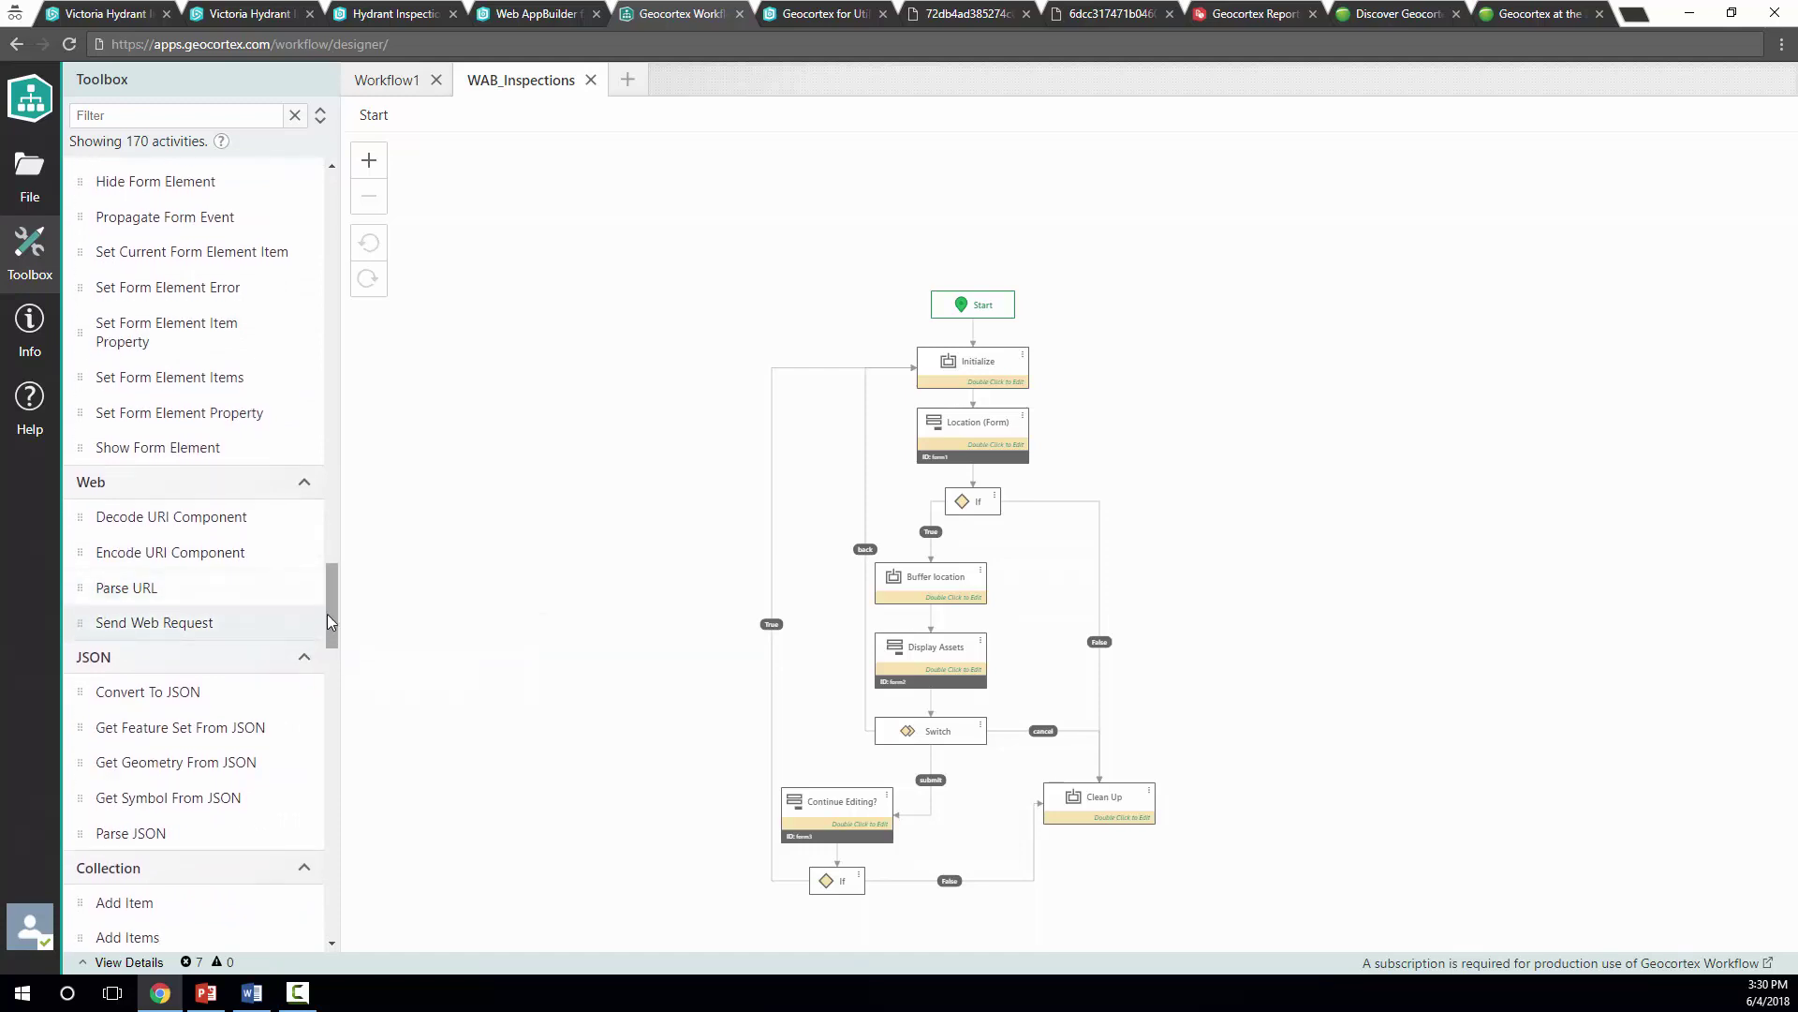
scroll(329, 626, up, 3)
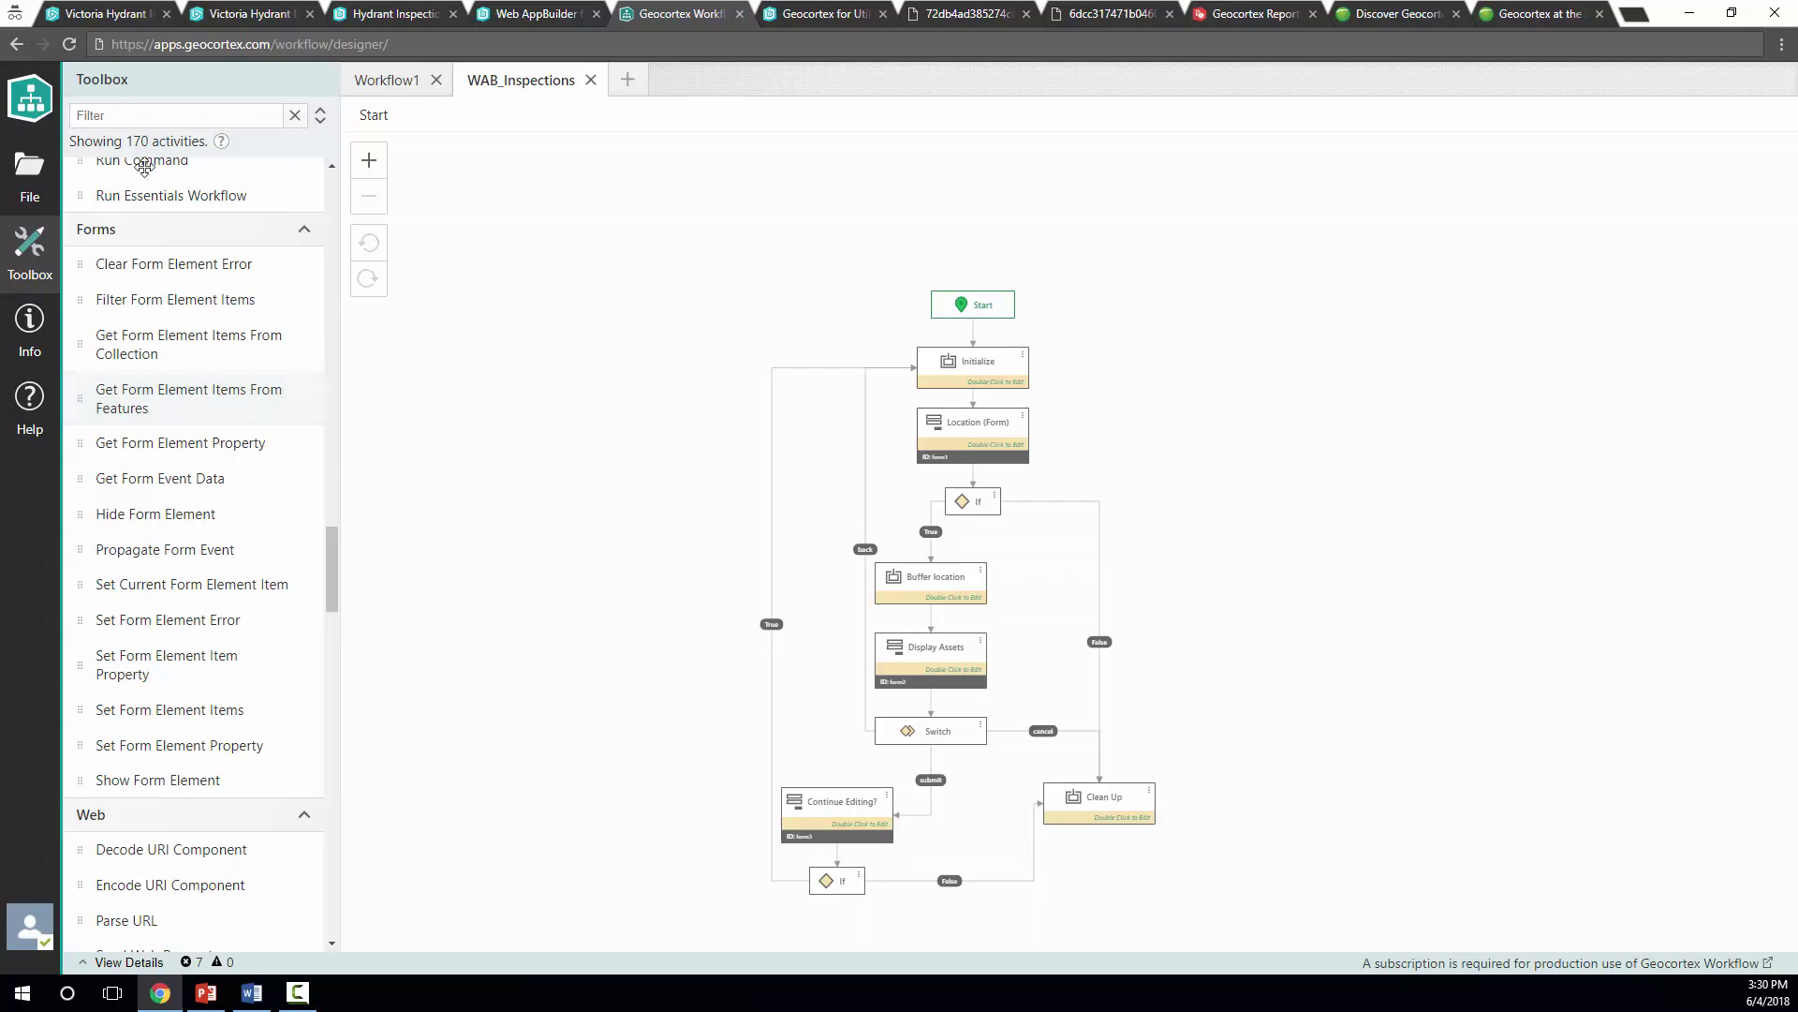
click(386, 84)
Add a Display Form step under Start via the 'displ' Toolbox filter and open its form designer
click(131, 116)
text(displ)
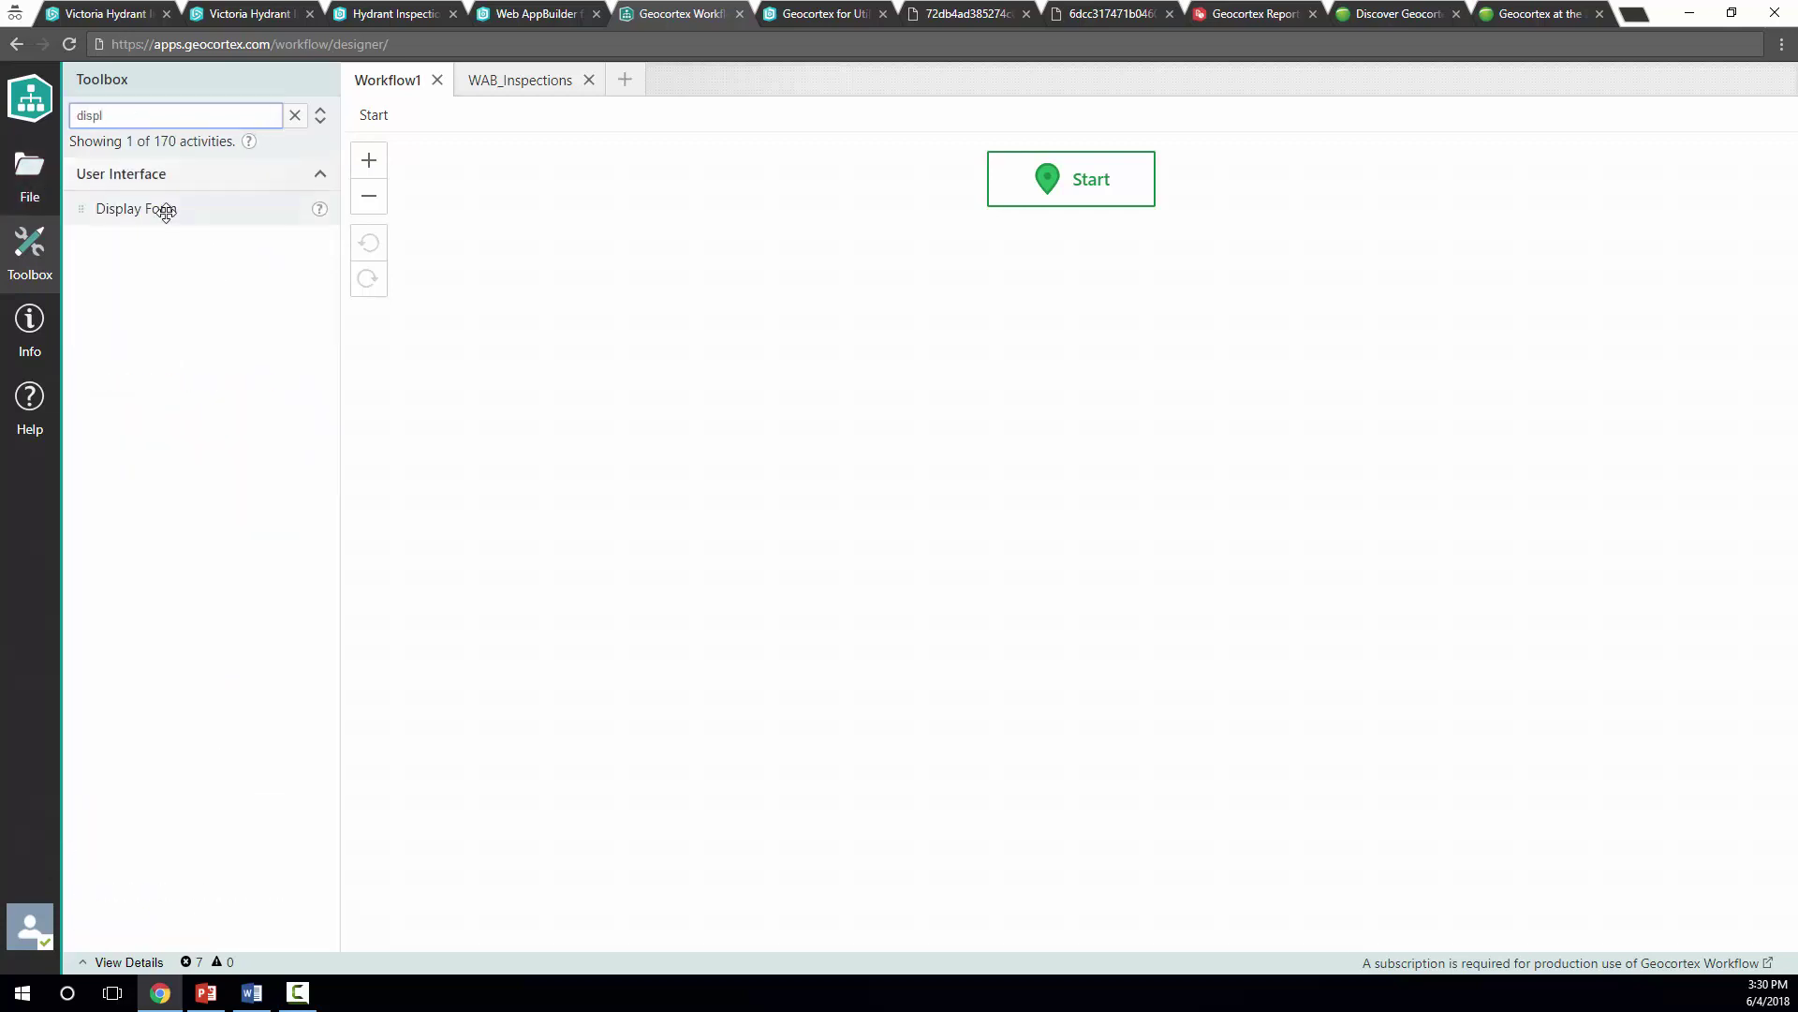
drag(169, 209, 1105, 354)
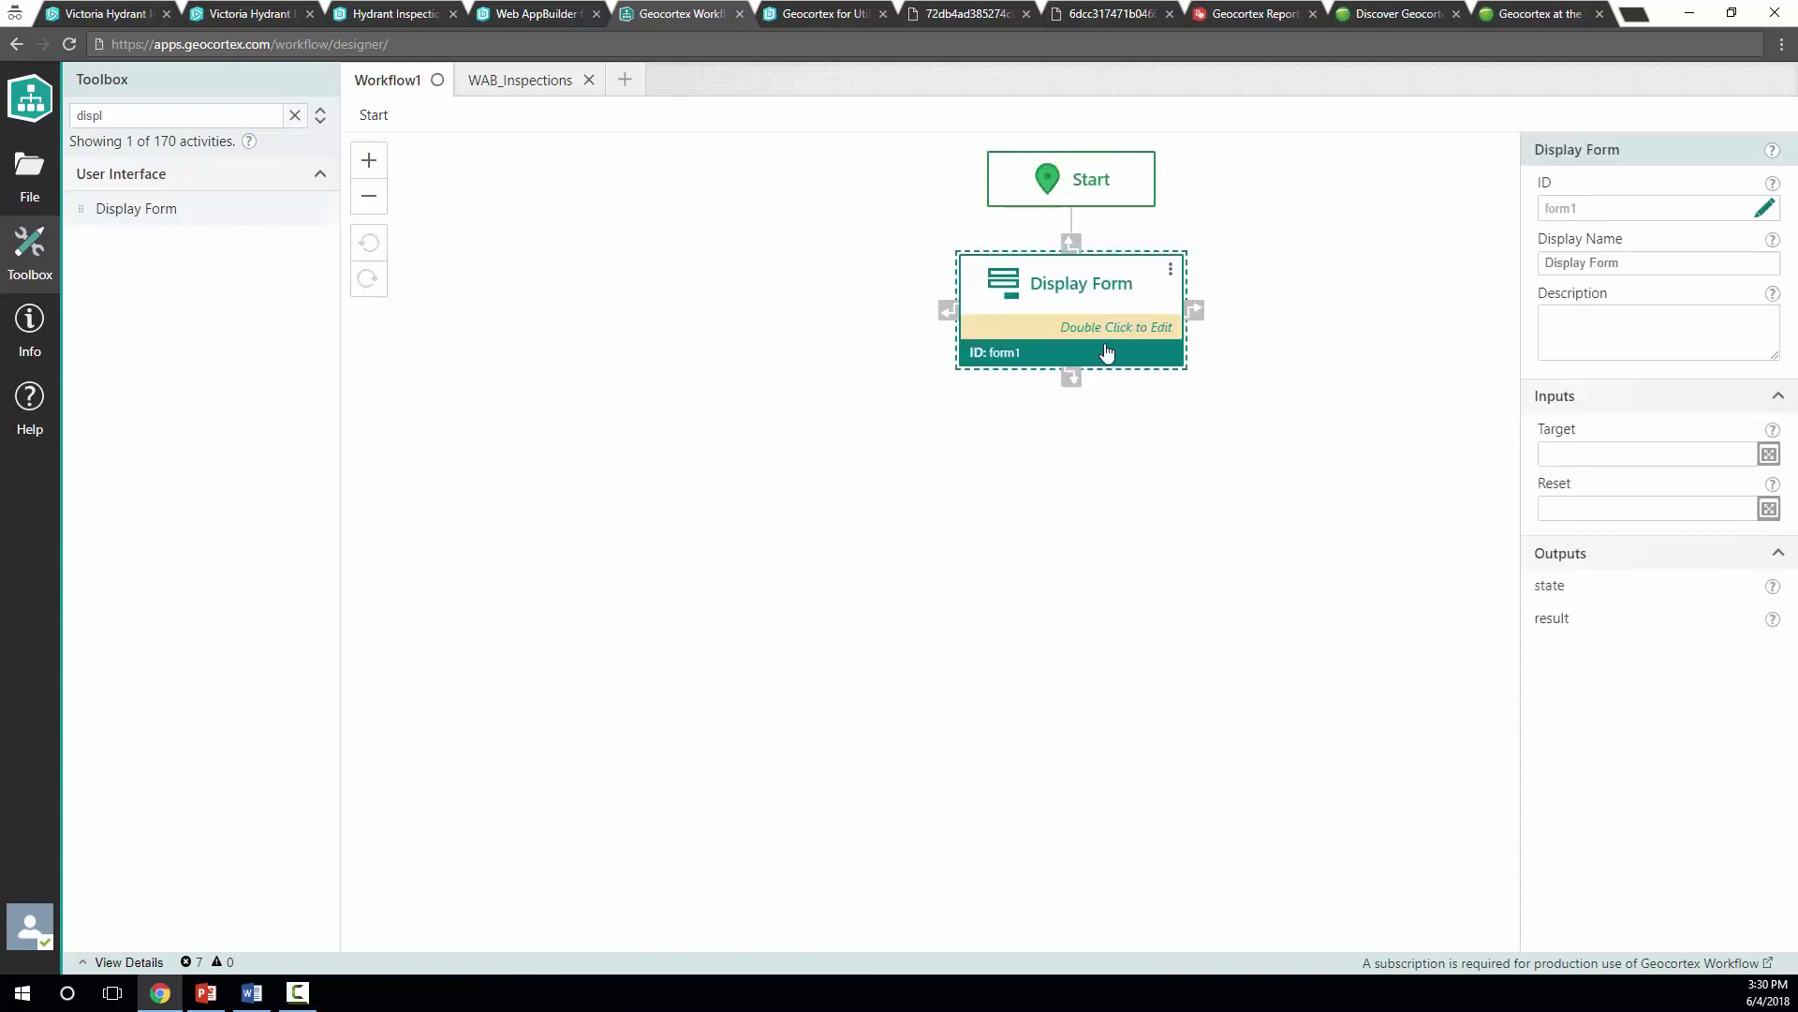
double_click(1085, 307)
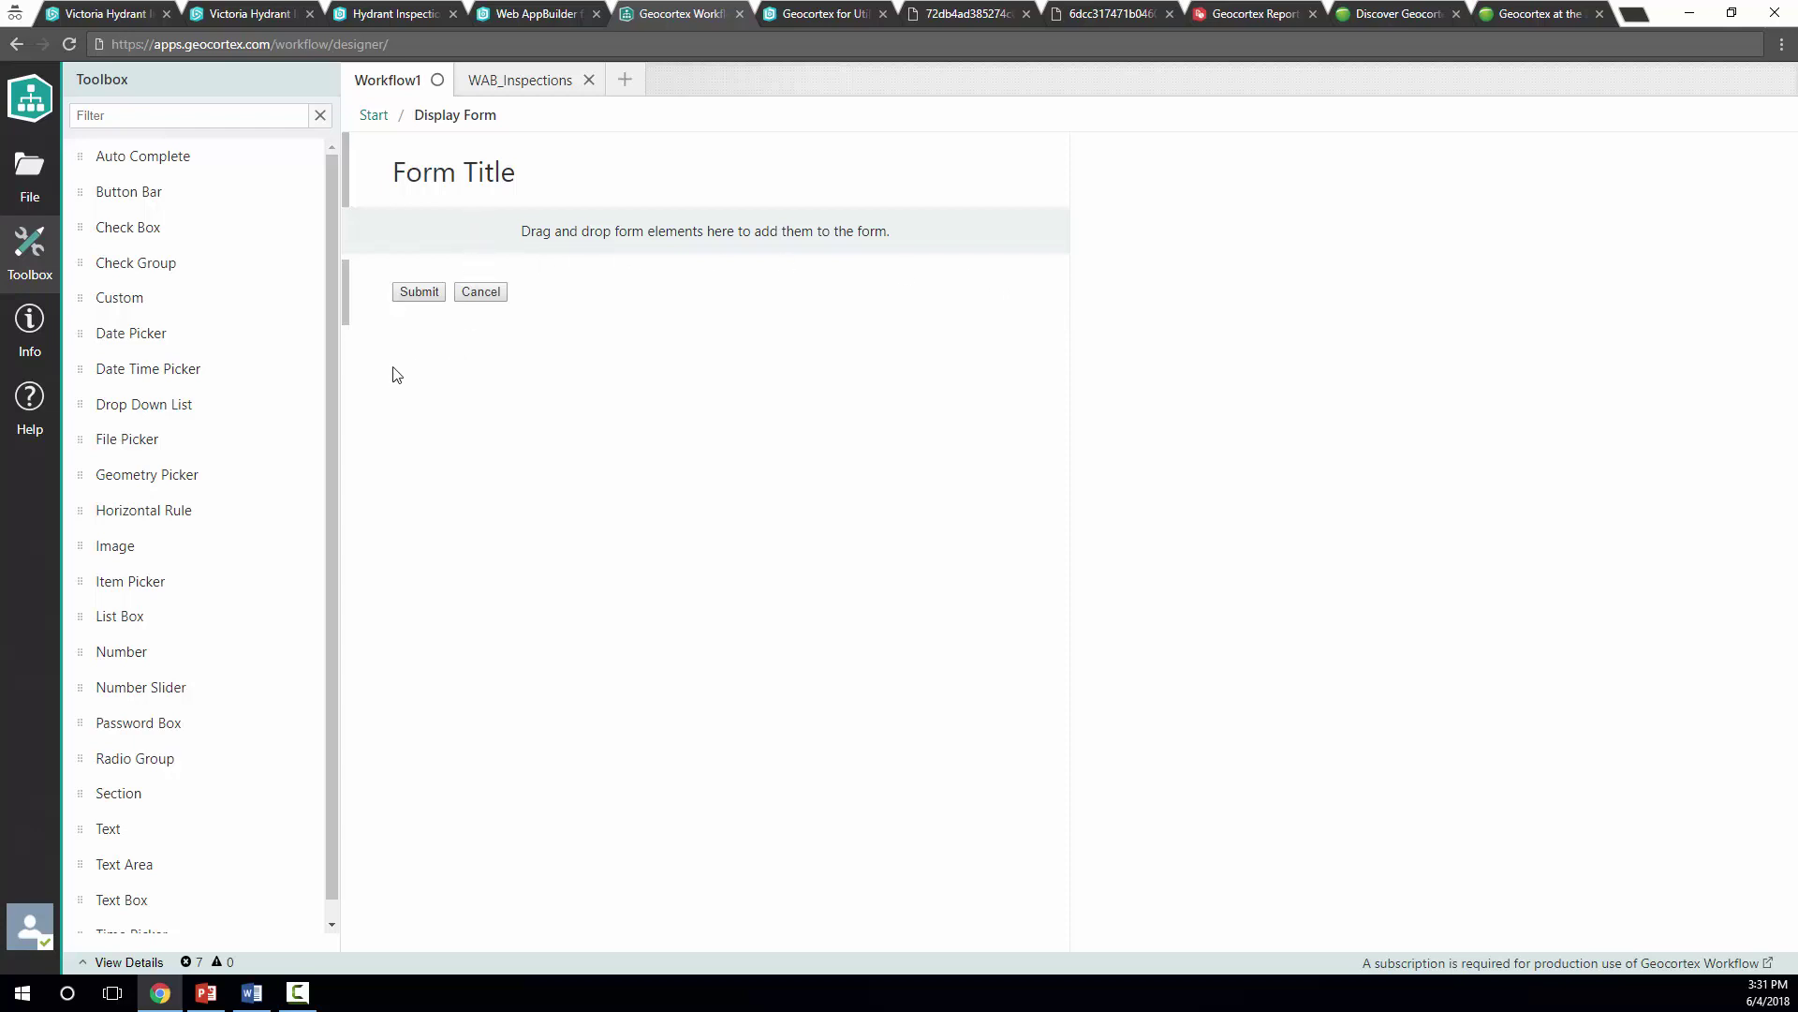
Add Geometry Picker, File Picker, Number, Drop Down List and Text Box elements to the form
scroll(270, 719, down, 1)
scroll(270, 719, up, 1)
drag(168, 474, 481, 251)
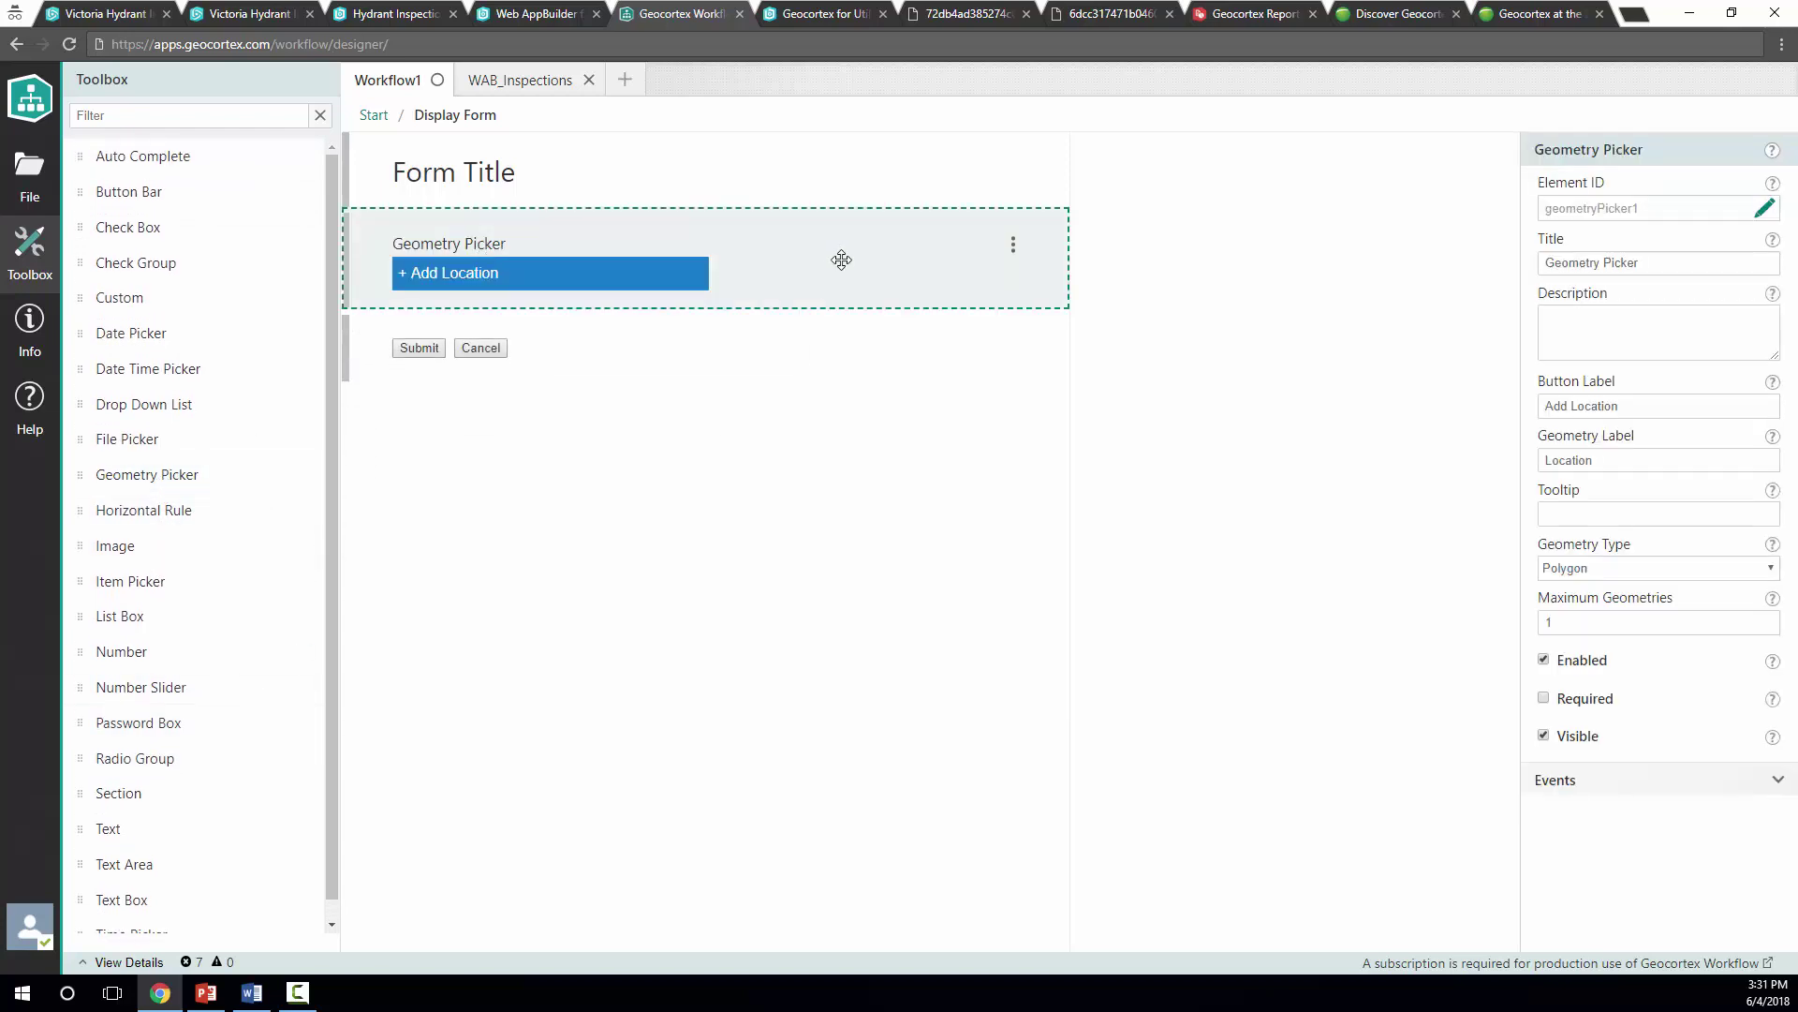
drag(160, 446, 474, 255)
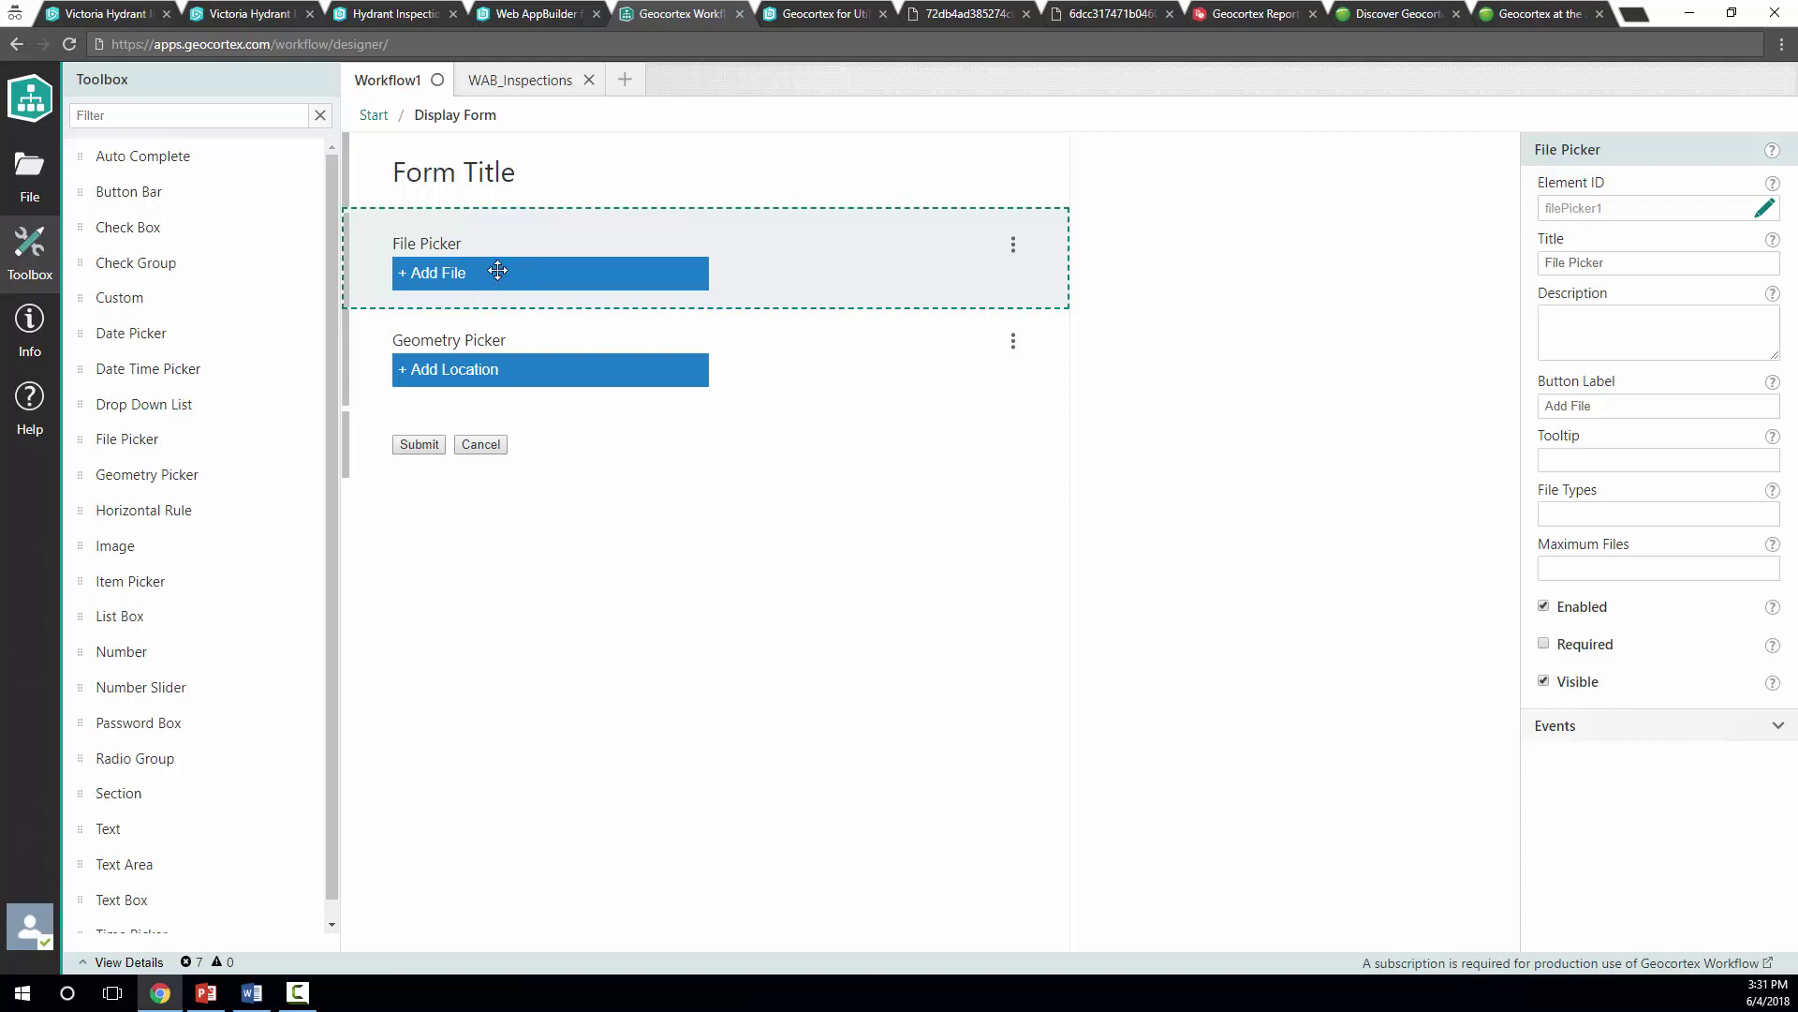
drag(155, 661, 513, 402)
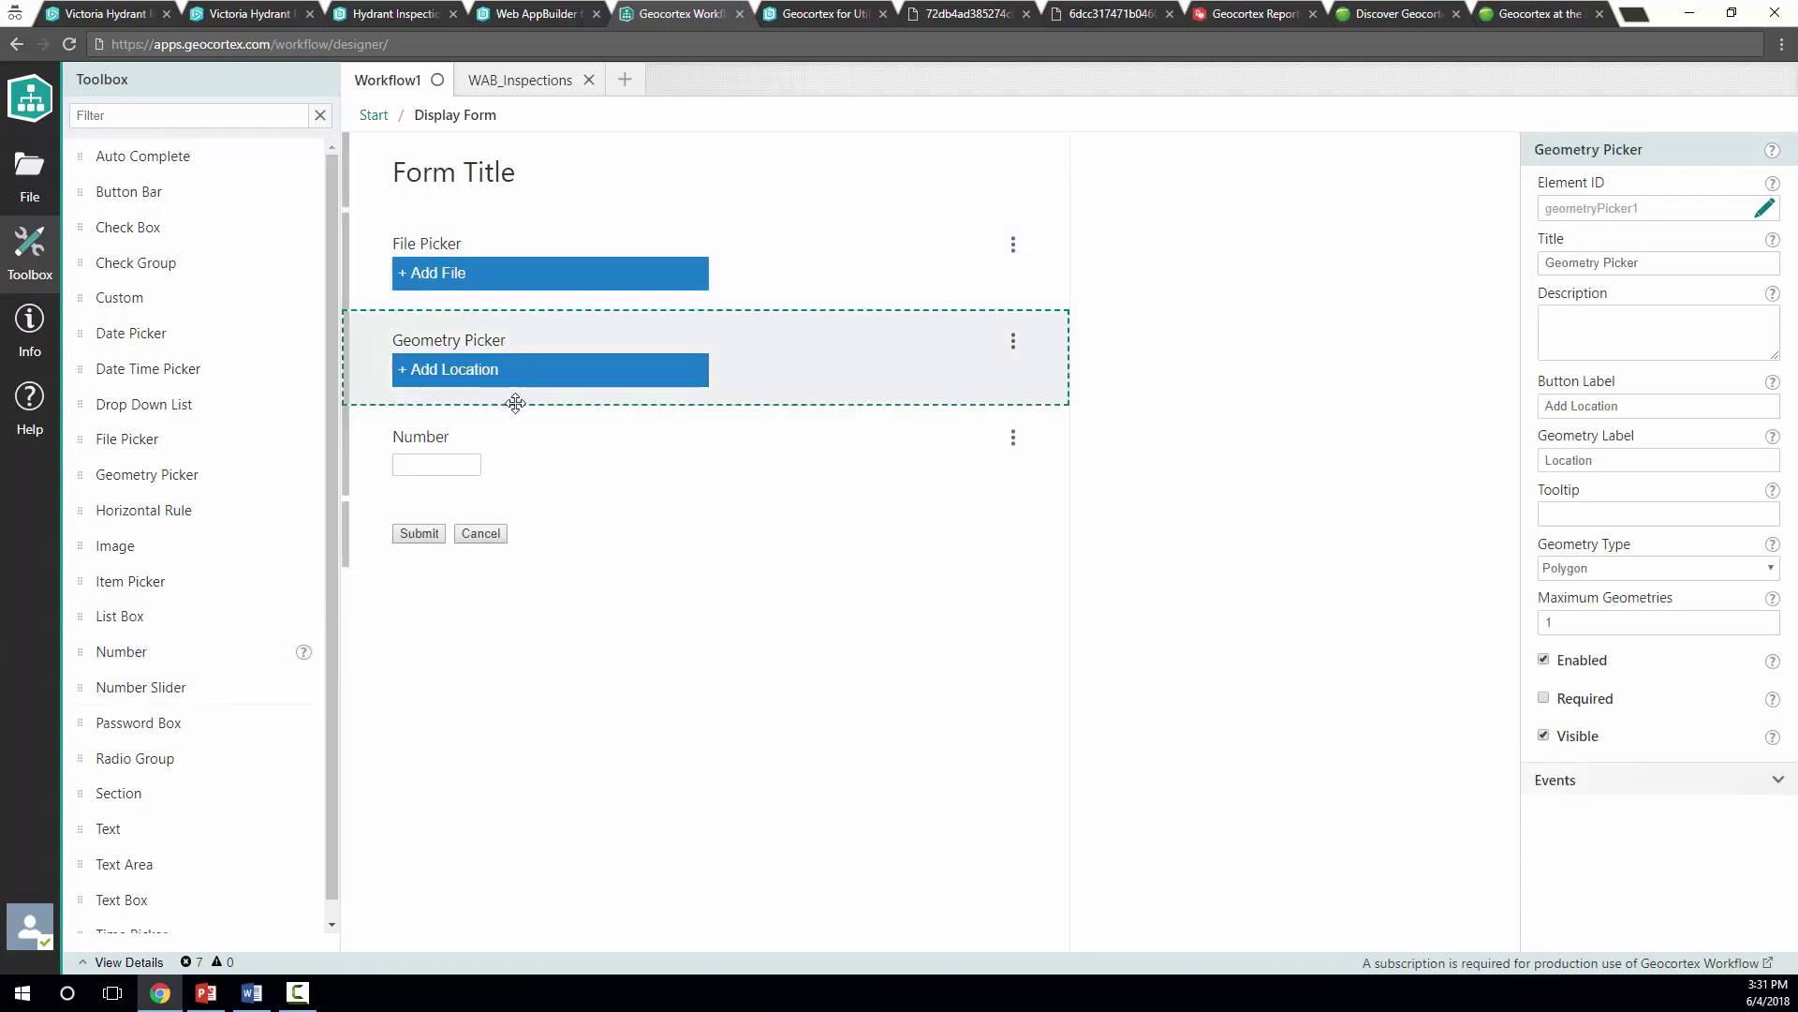
click(569, 463)
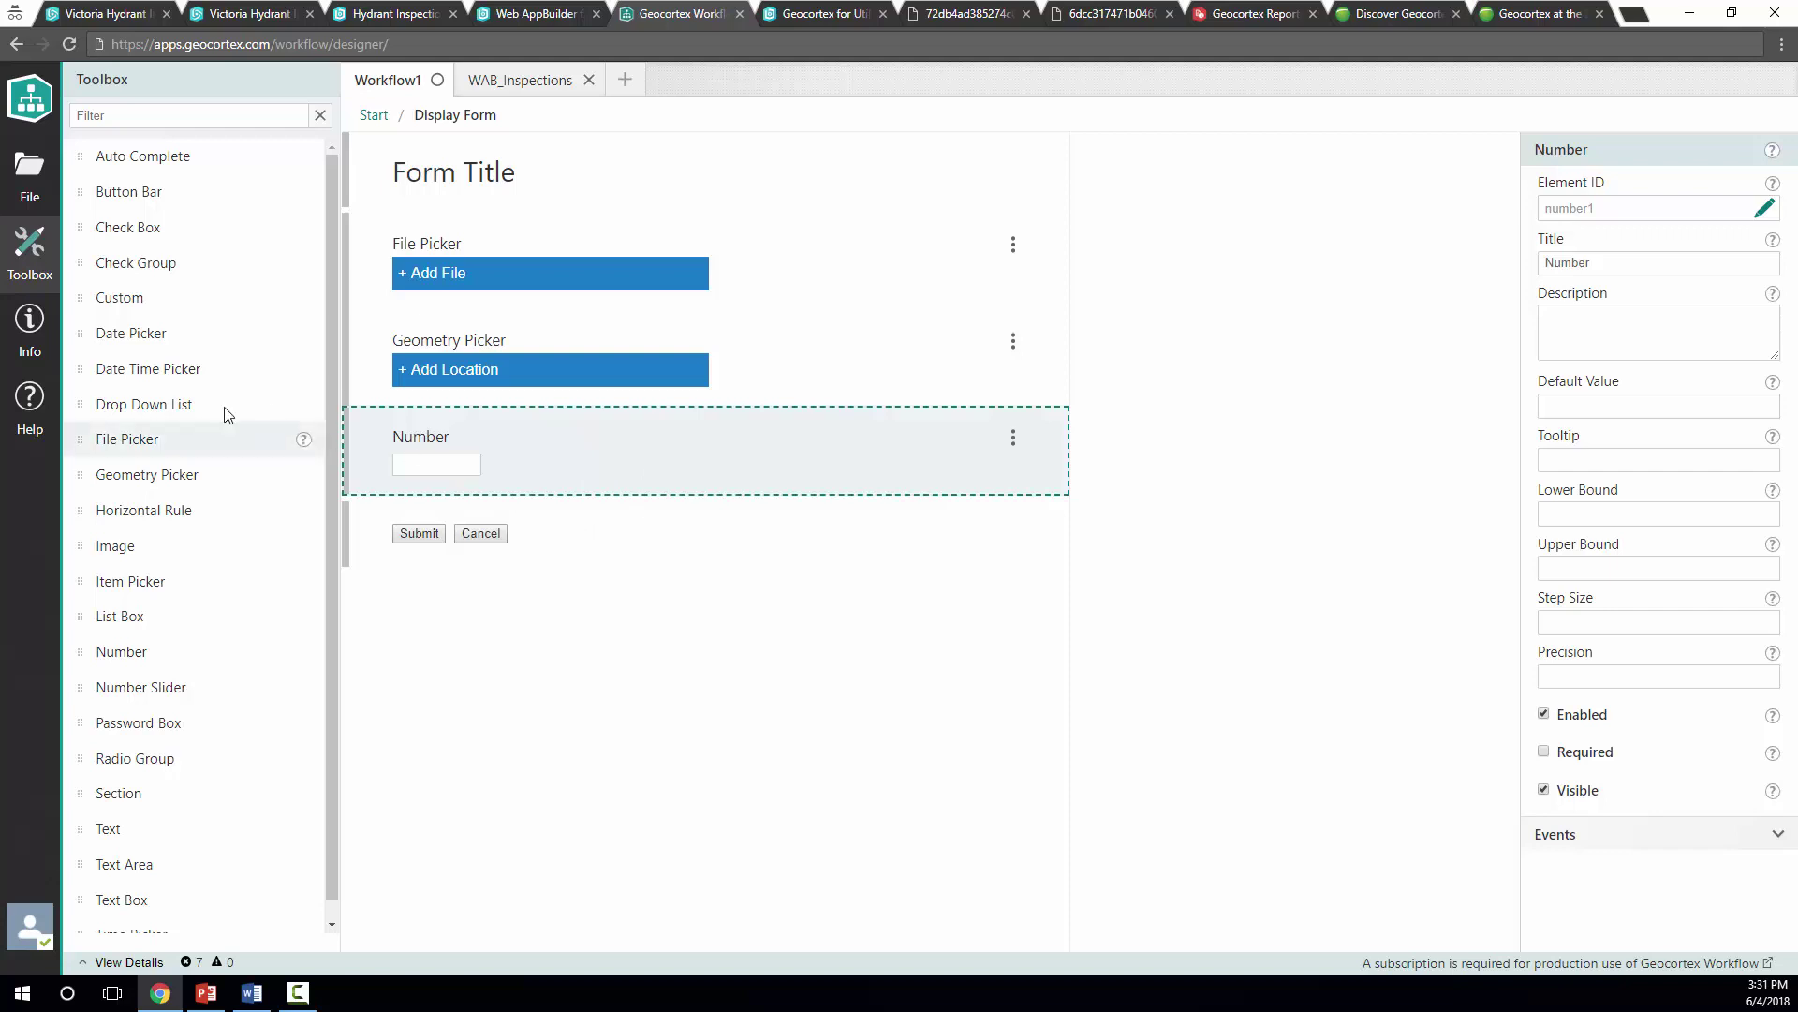
drag(300, 406, 540, 253)
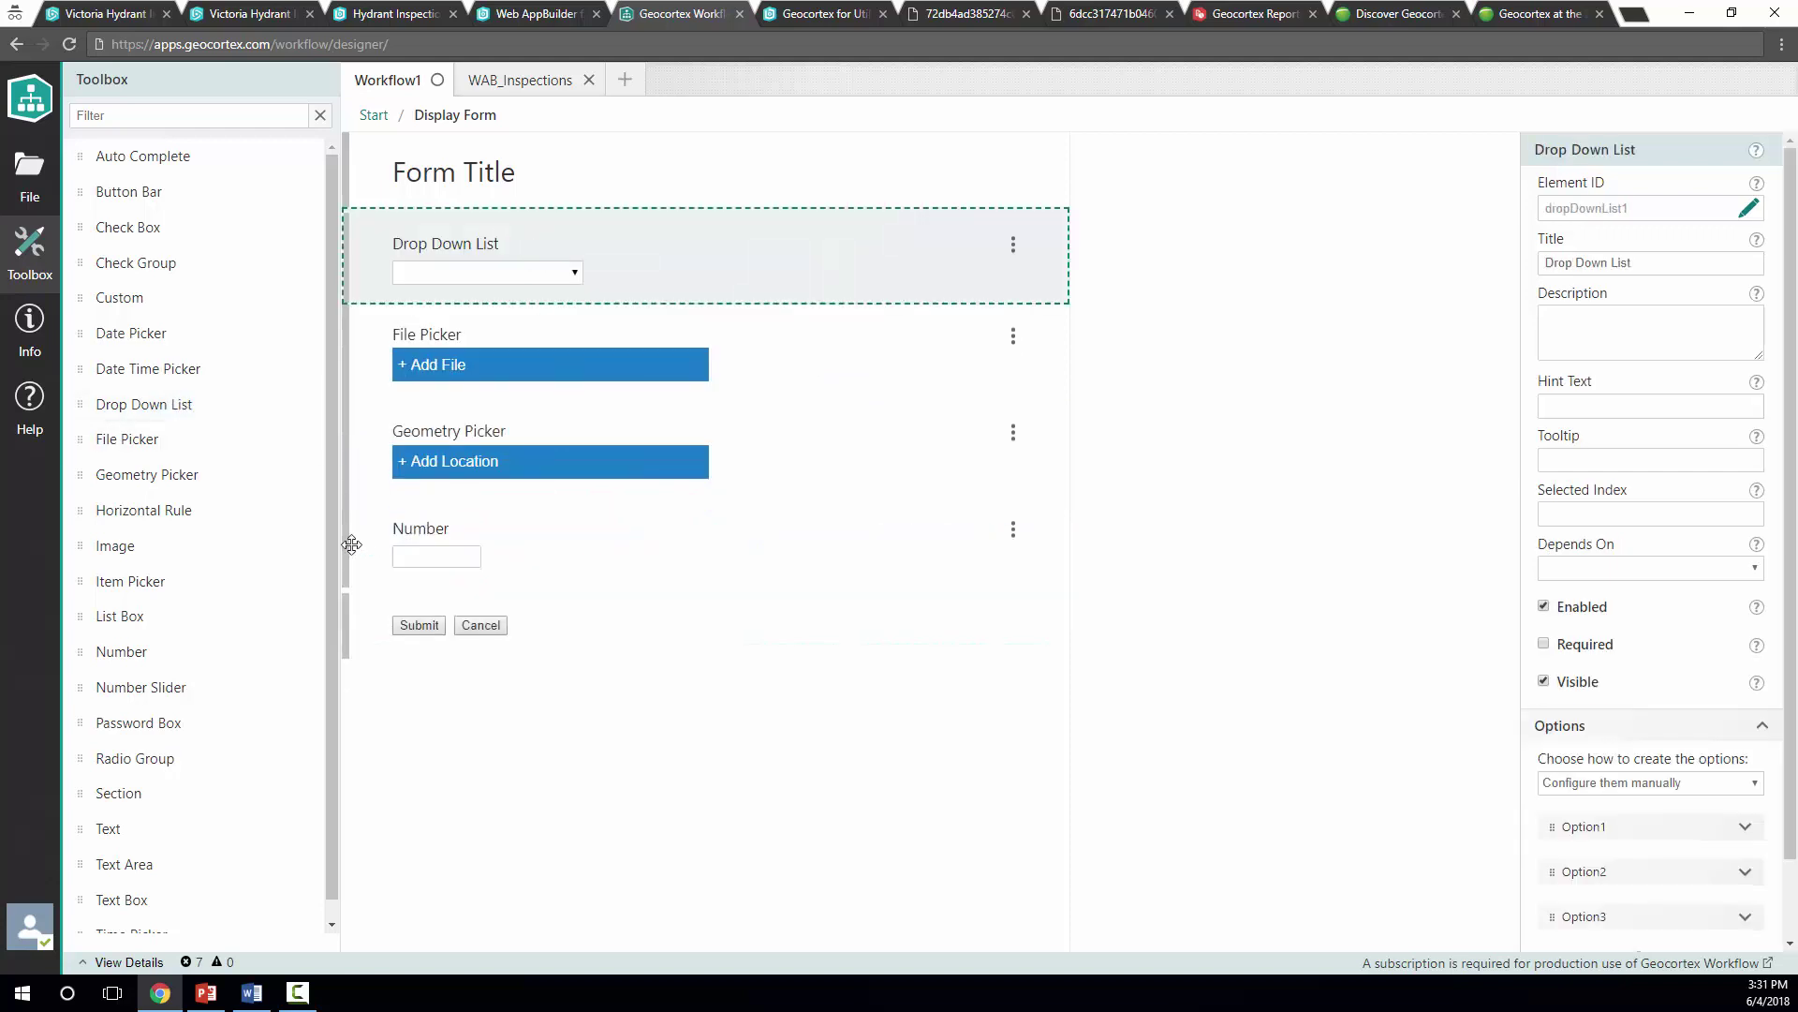
drag(160, 901, 475, 217)
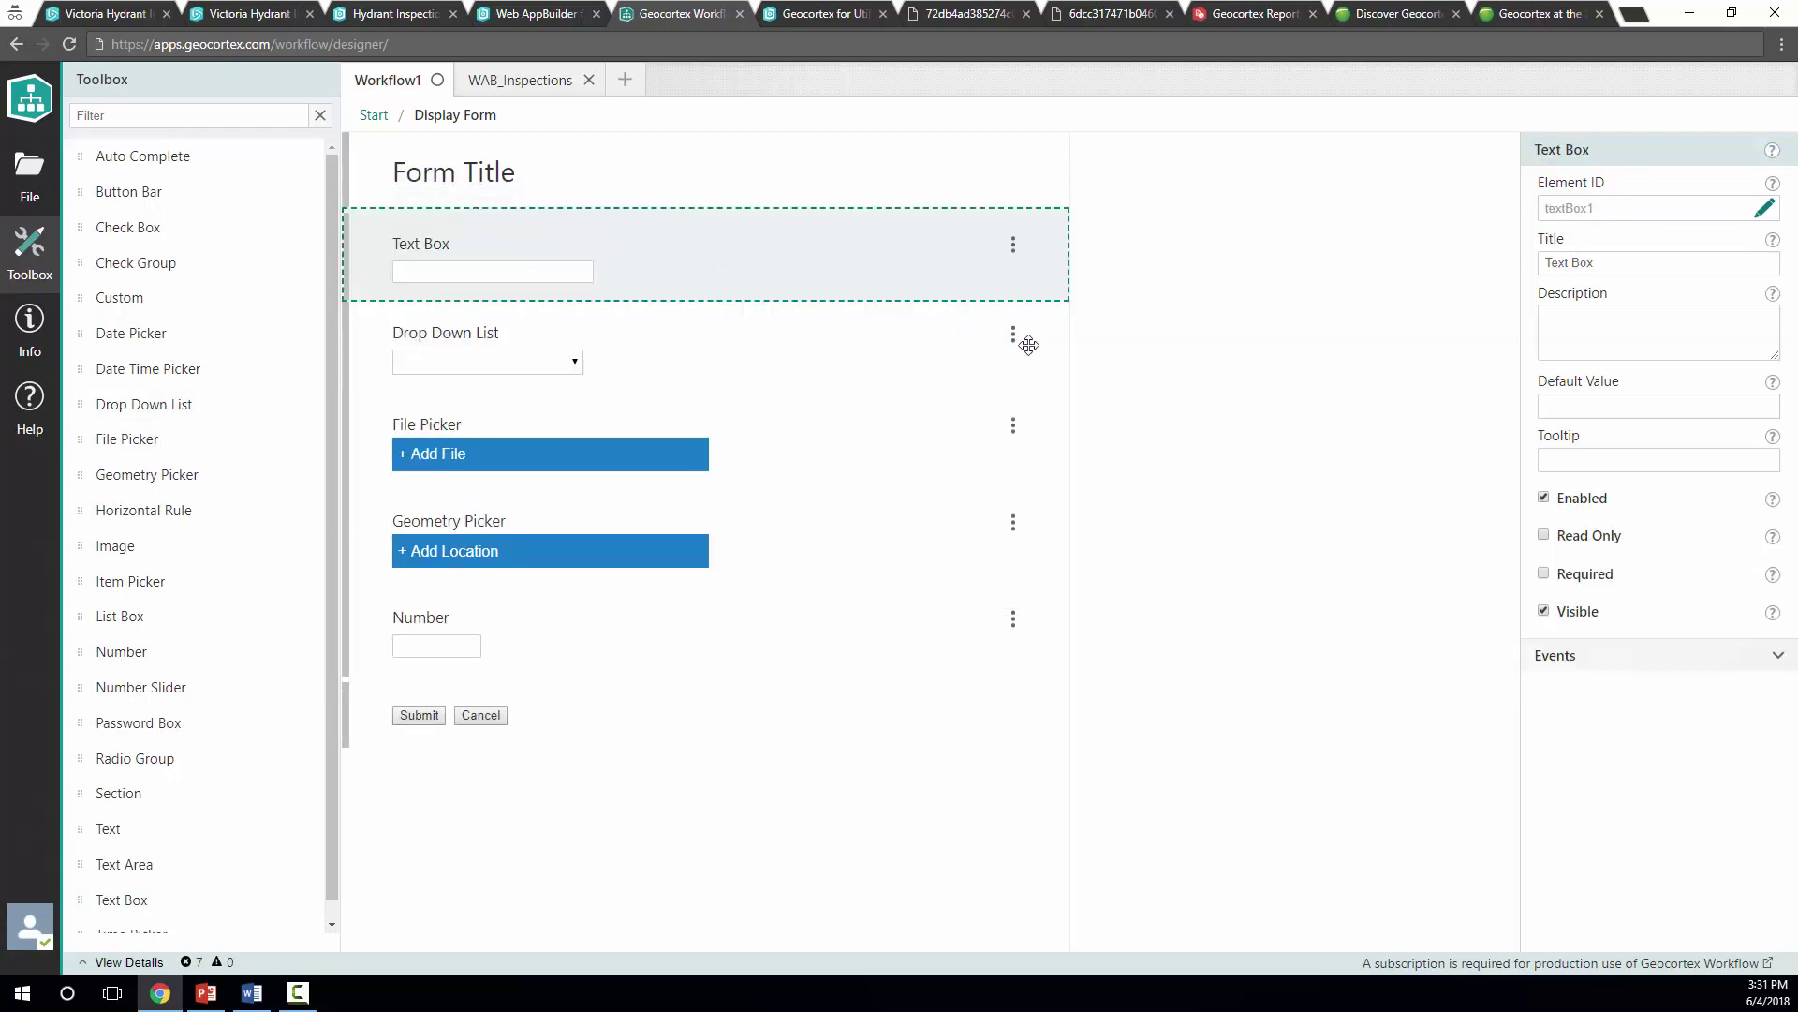
Delete the Drop Down List, File Picker, Geometry Picker and Number fields, keeping only the Text Box
click(1013, 335)
click(1031, 374)
click(1013, 335)
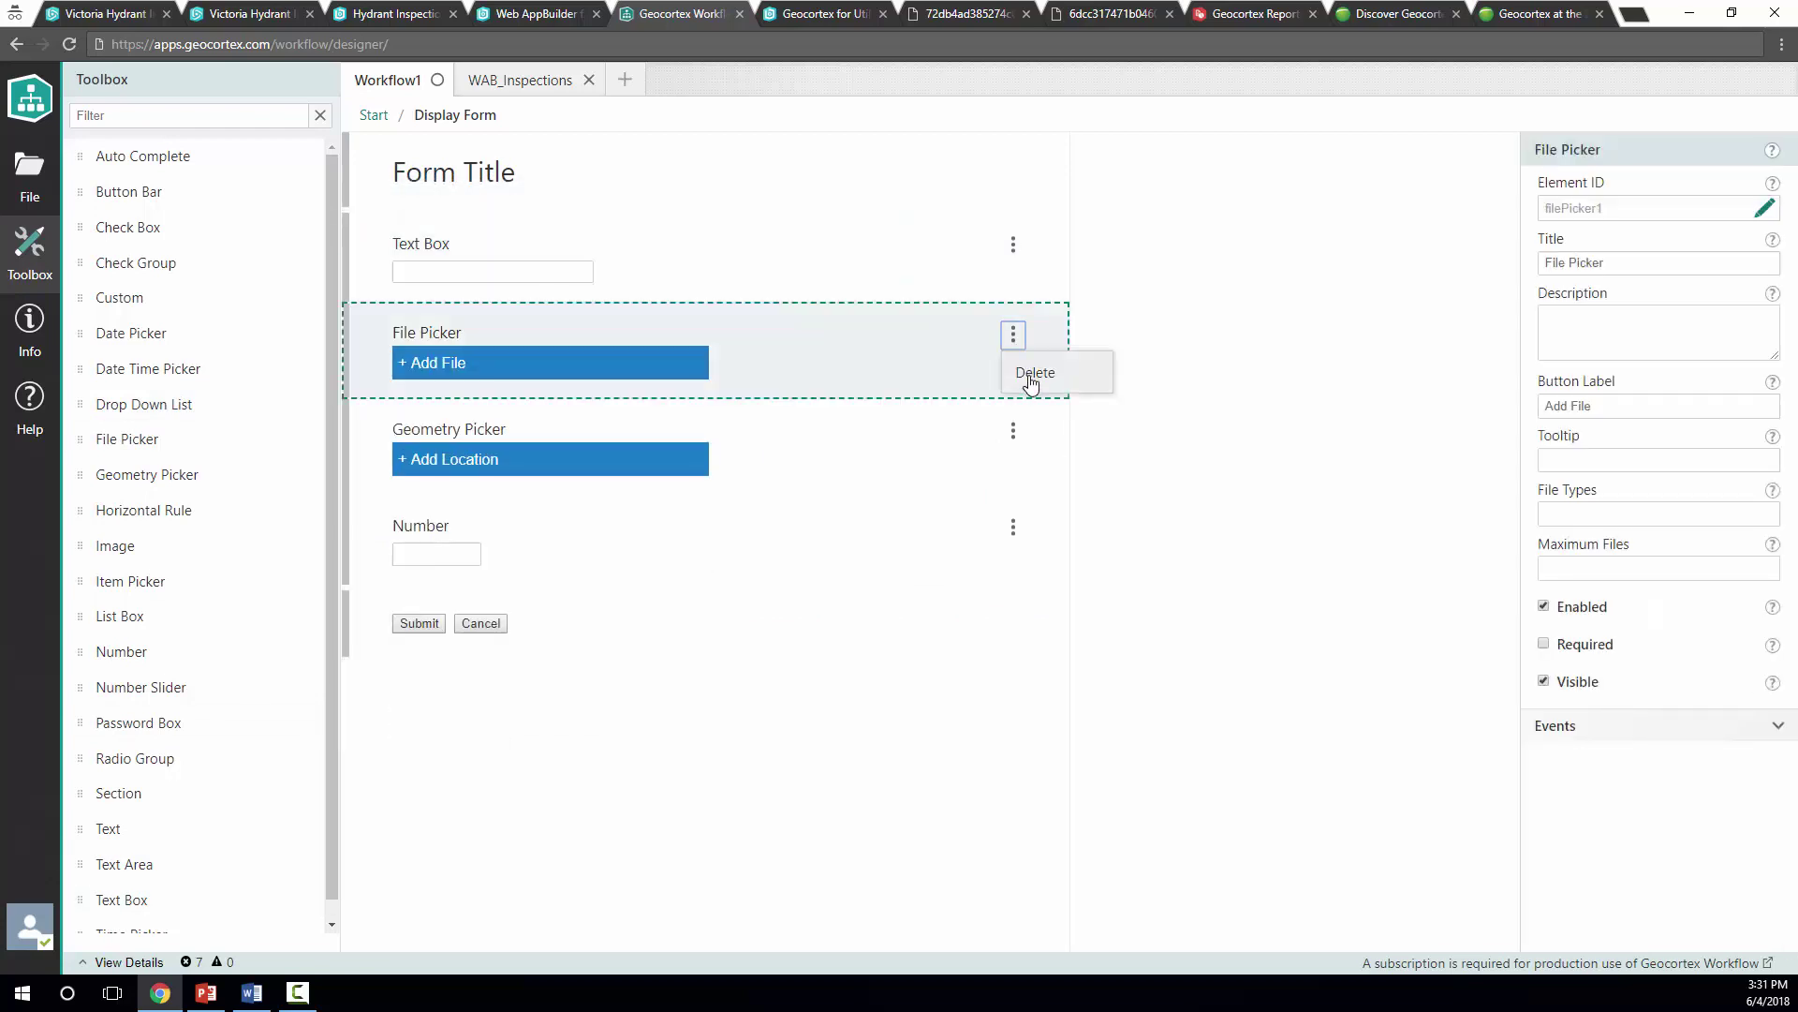
click(1030, 374)
click(1014, 336)
click(1030, 374)
click(1014, 336)
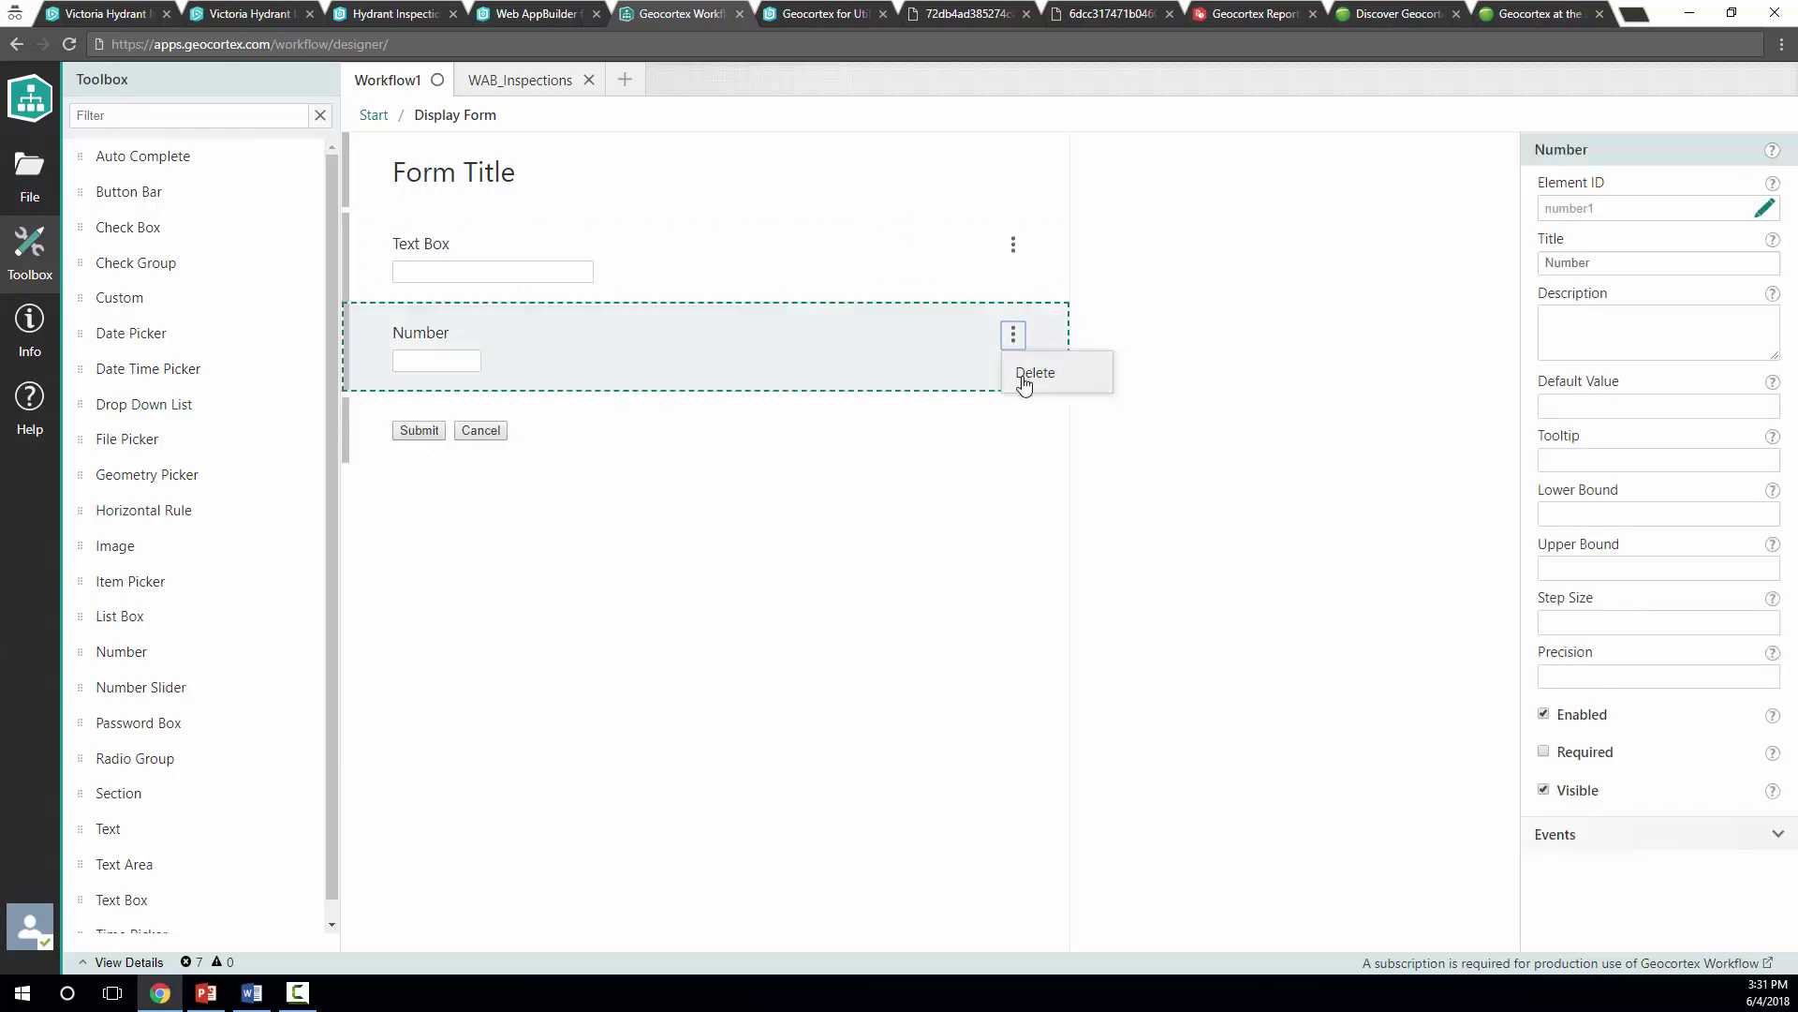
click(1030, 374)
click(855, 281)
Give the text box the bold title '__Enter a name__'
triple_click(1592, 262)
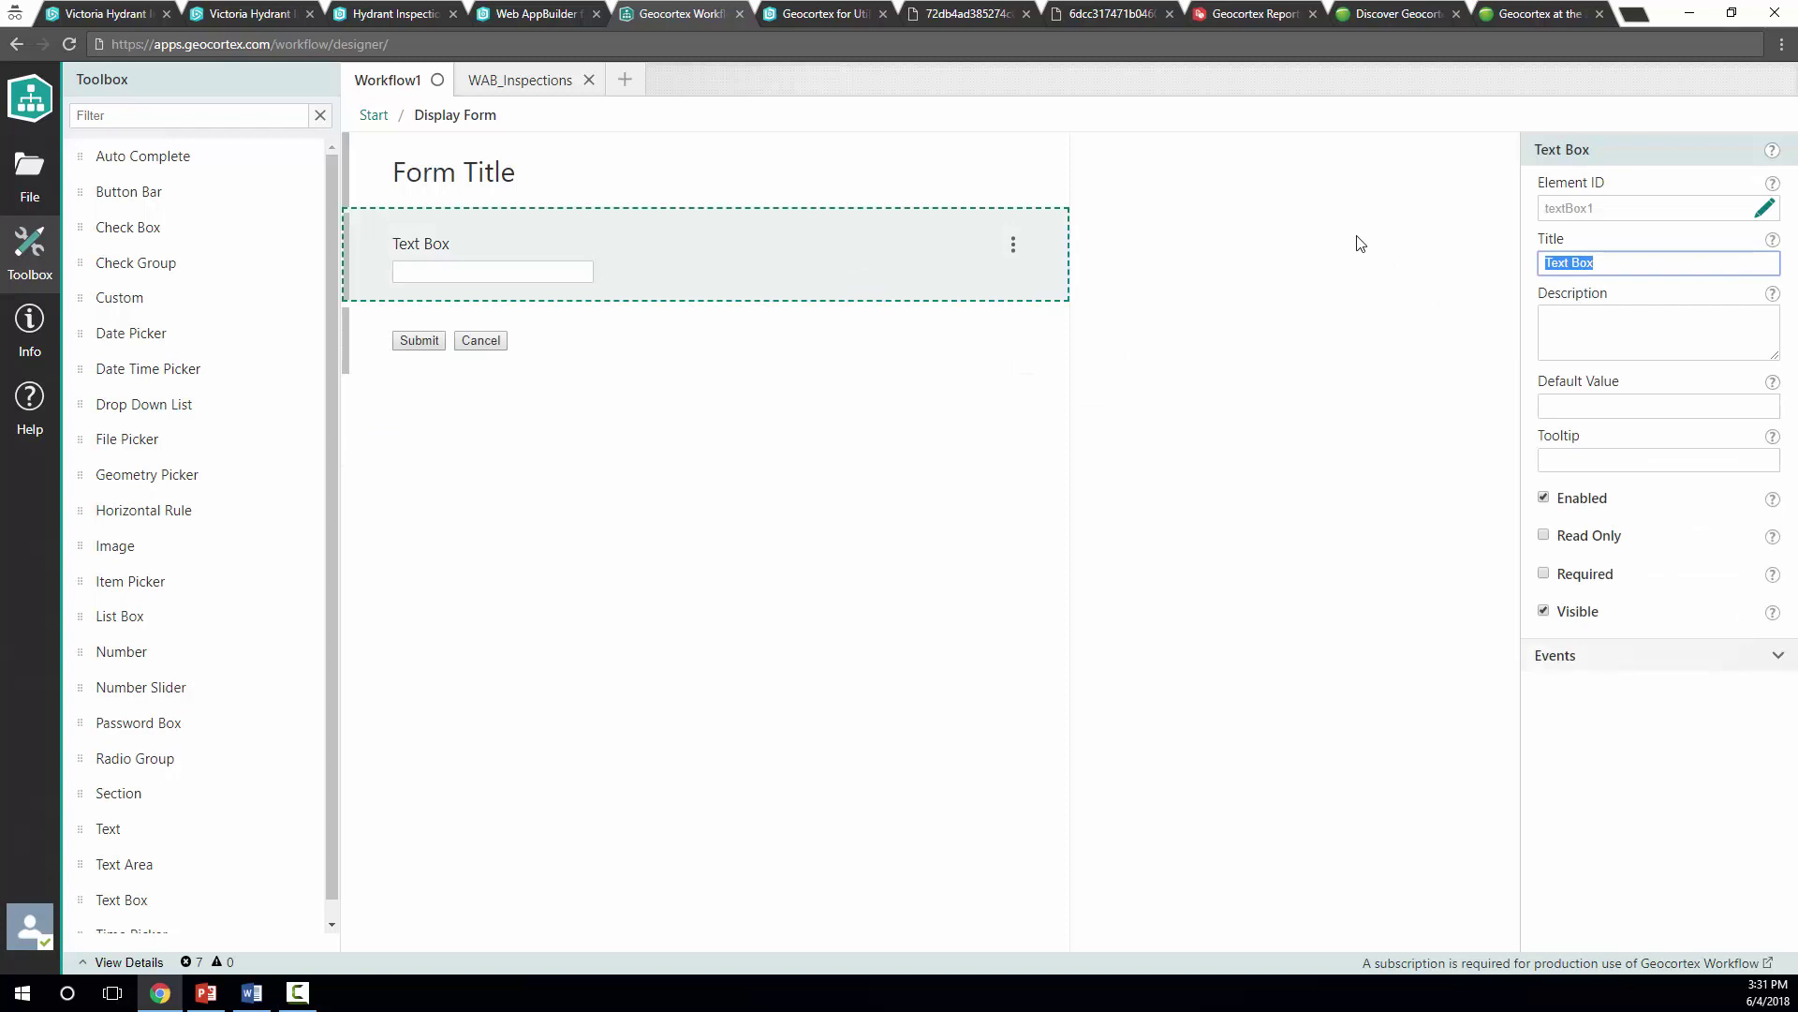
text(Enter a name__)
key(Home)
text(__)
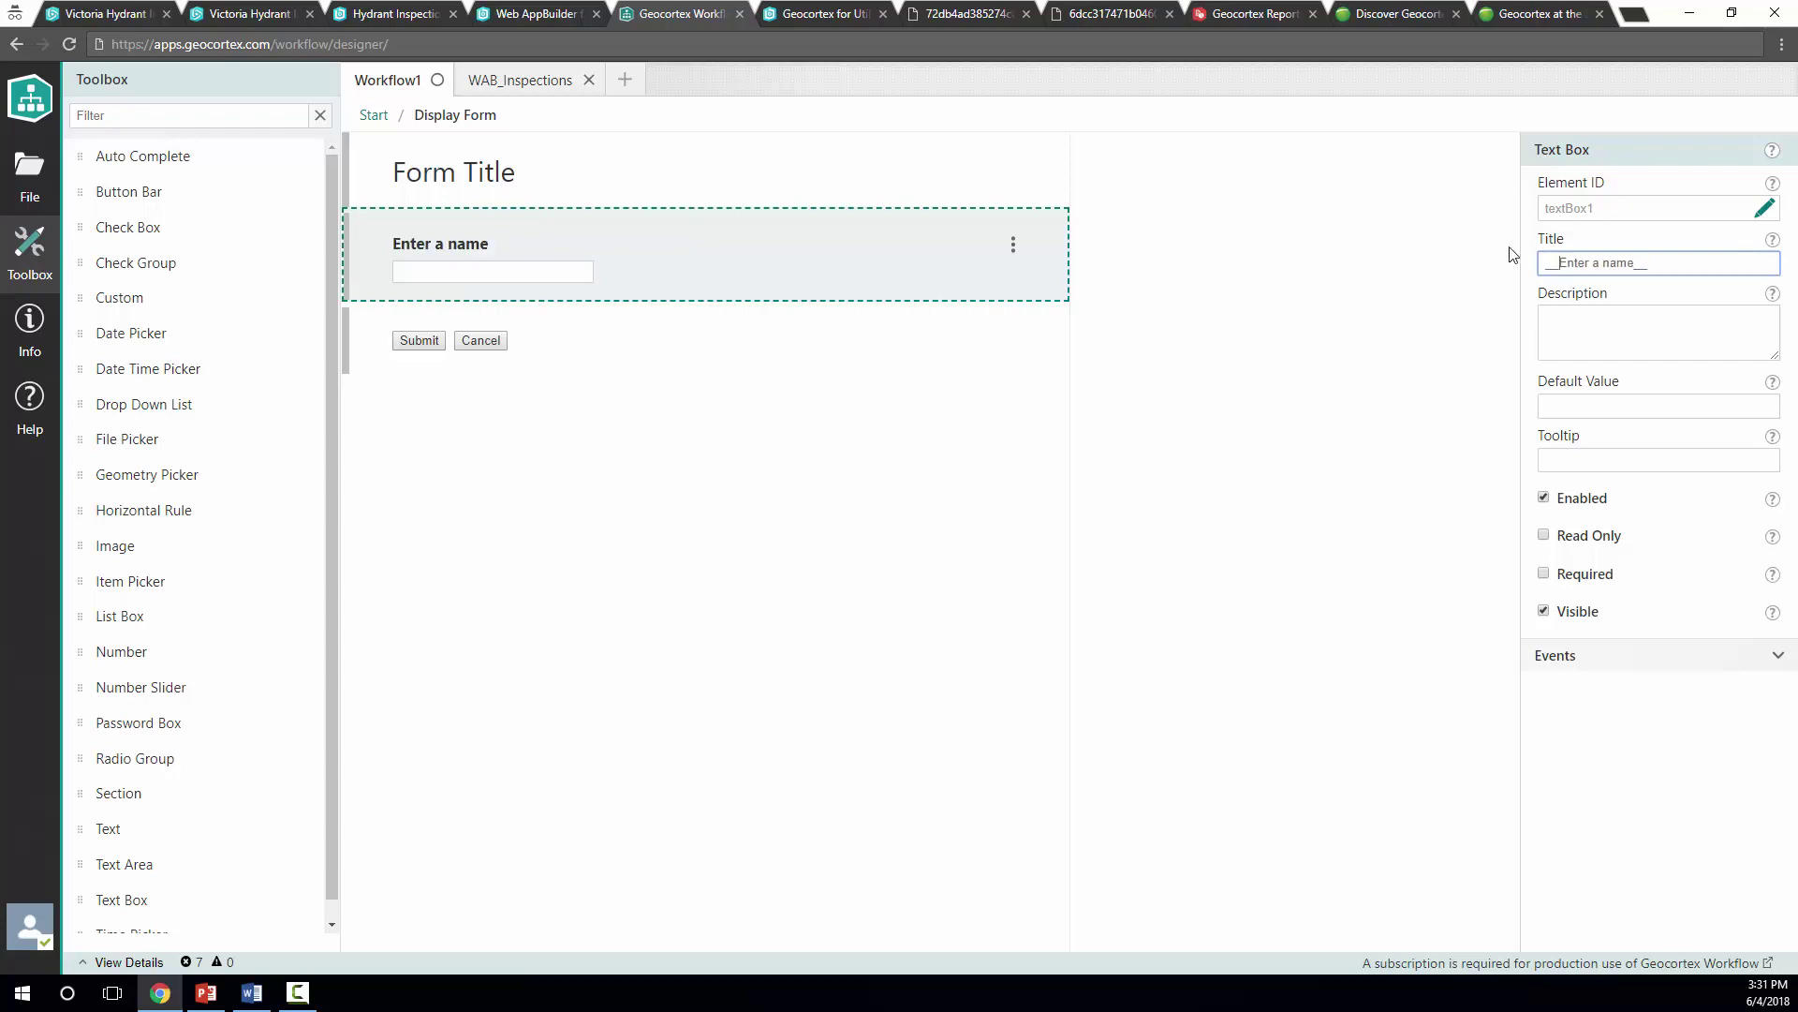
Title the form 'User Form' and set the text box default value to Hello world
click(704, 189)
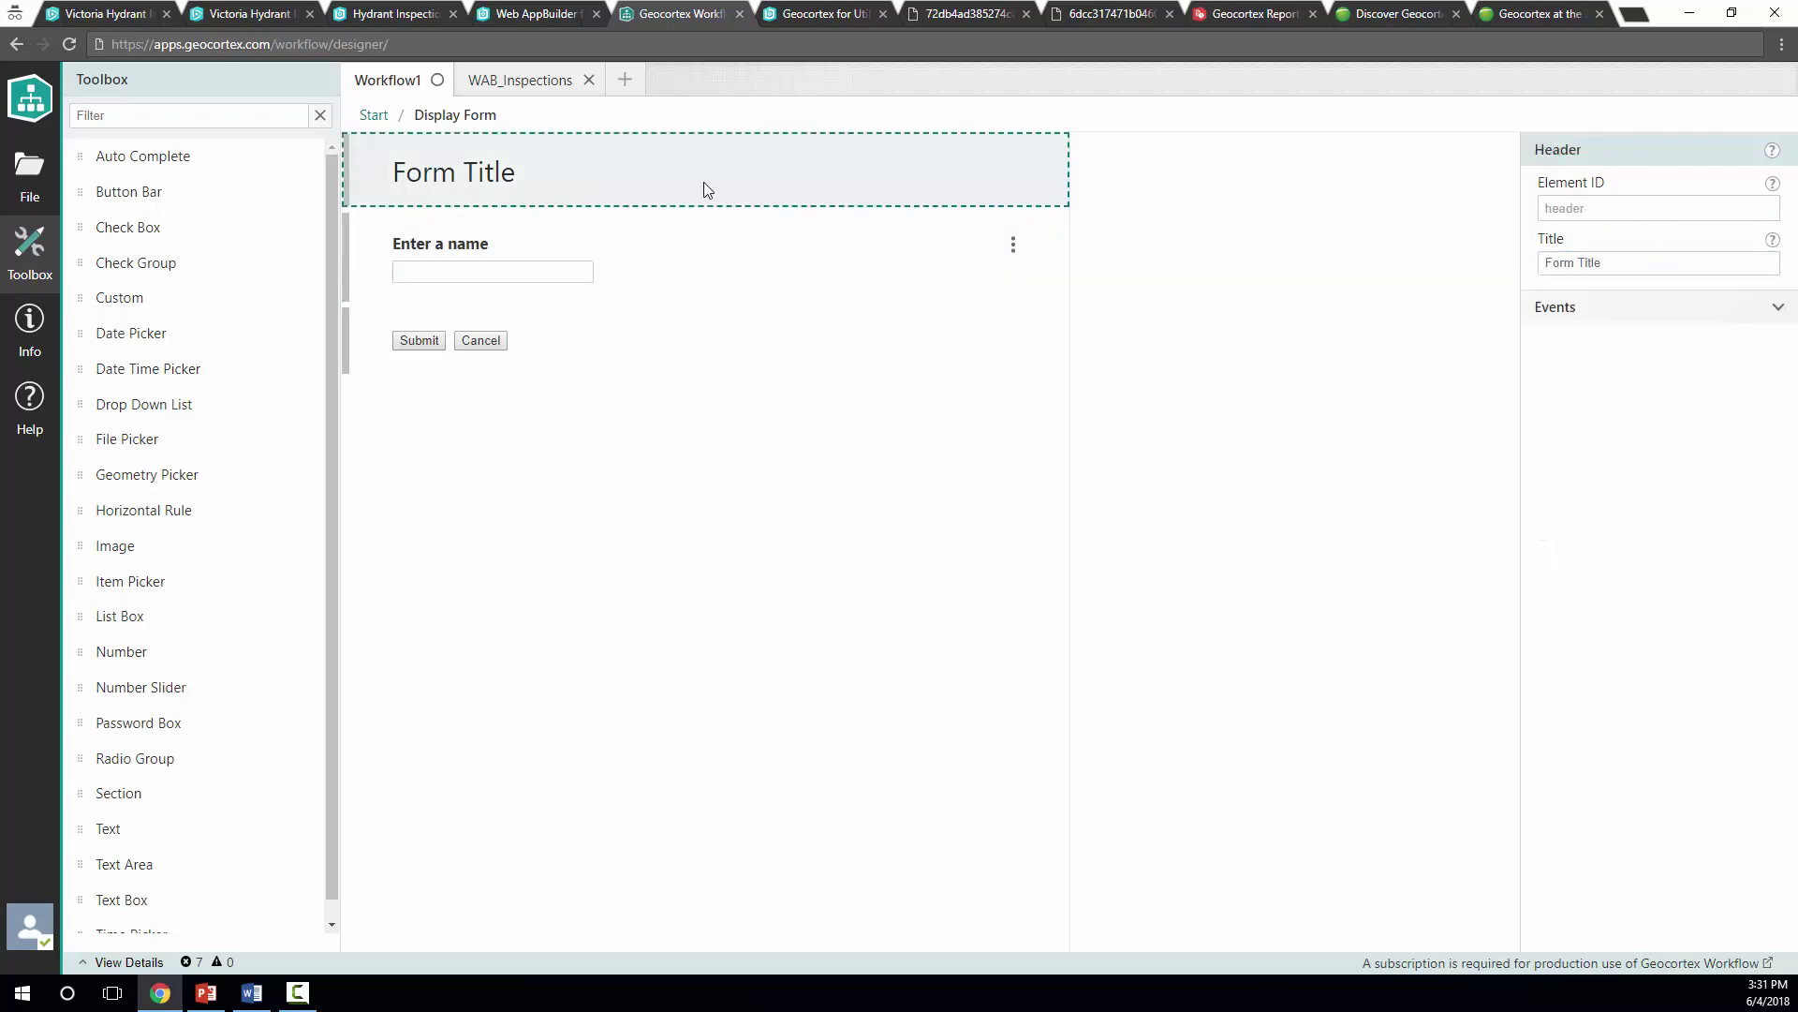
drag(1625, 260, 1511, 267)
text(User Form)
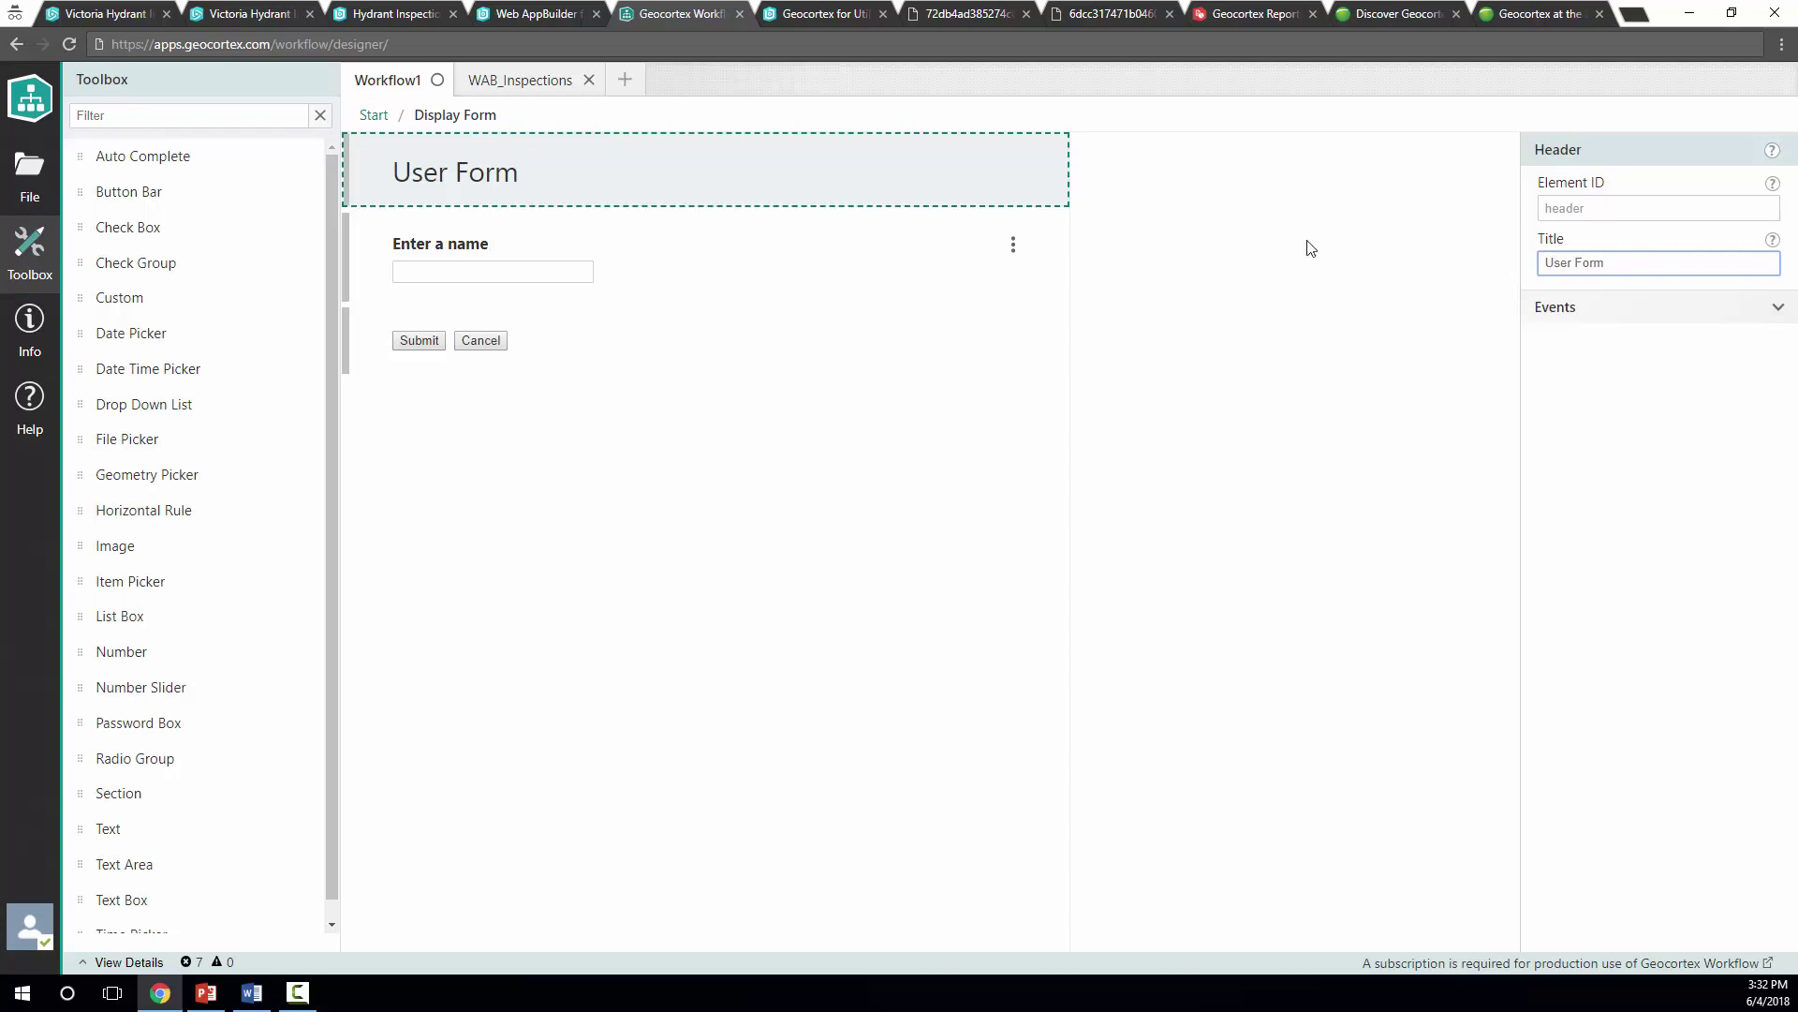
click(840, 265)
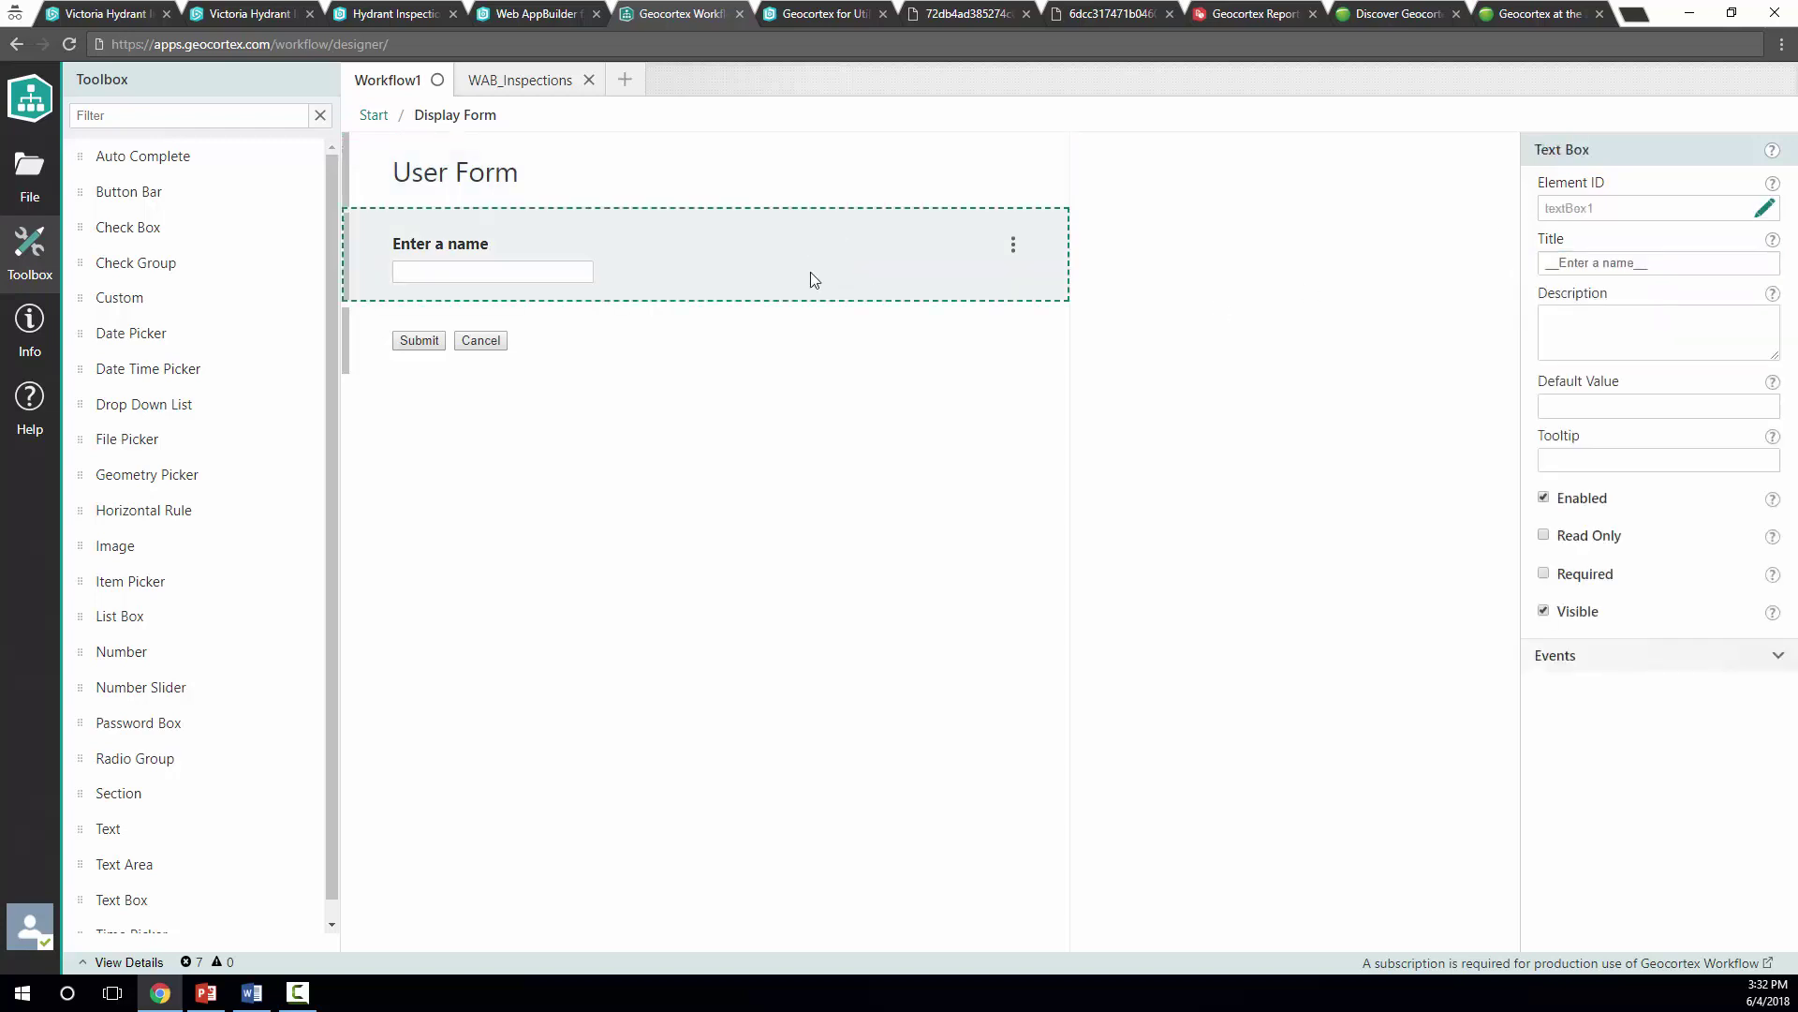
click(1577, 402)
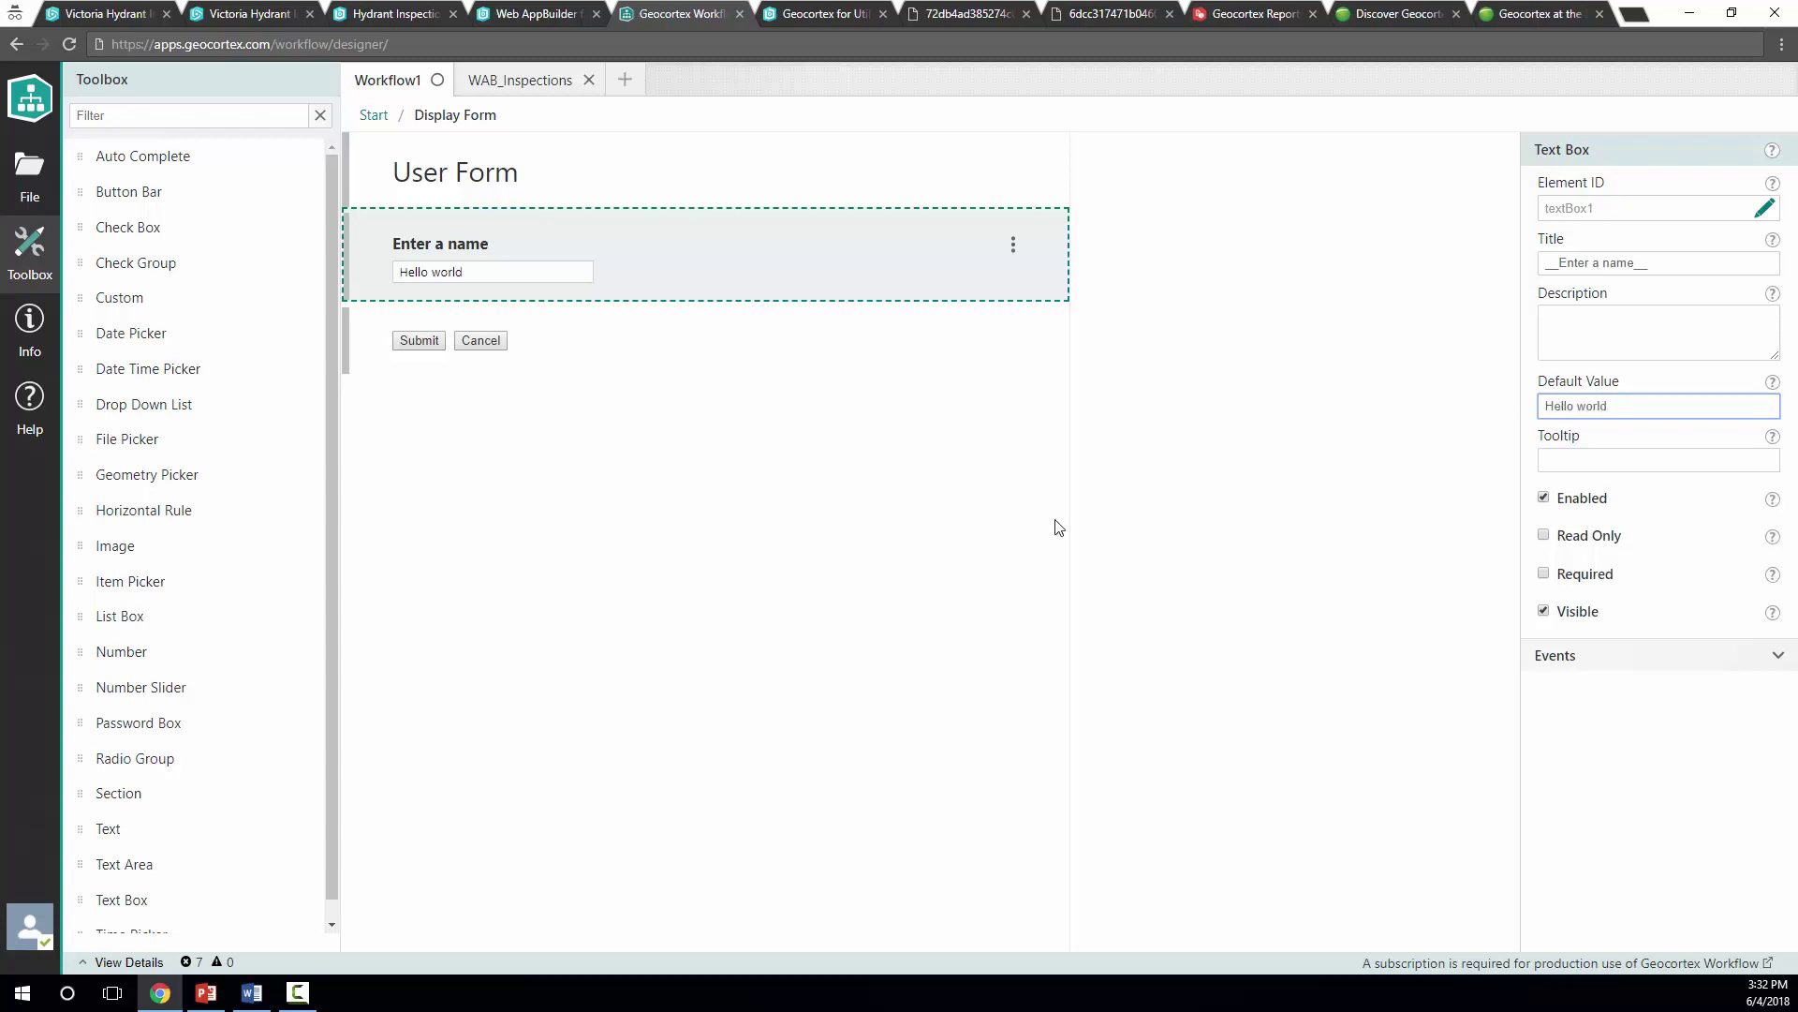
Move Display Form slightly lower in the diagram, and add then remove a Buffer Geometry activity
click(378, 117)
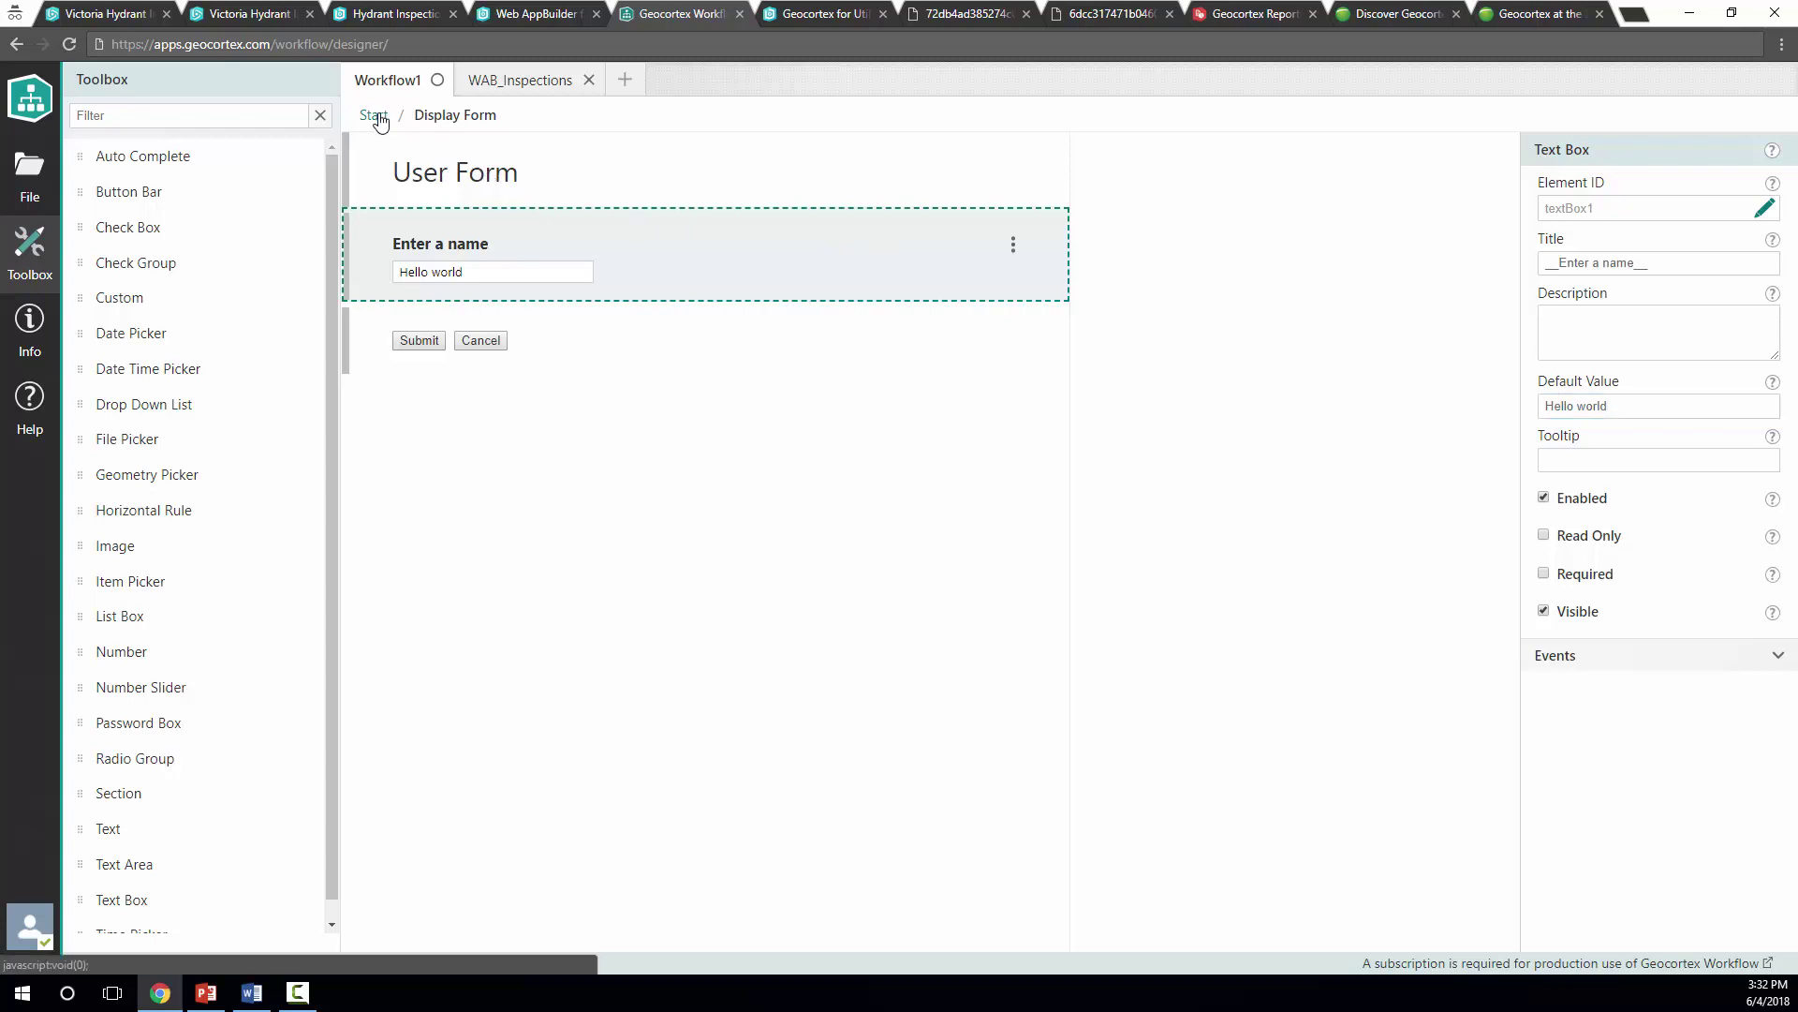
click(1094, 309)
drag(1087, 307, 1084, 344)
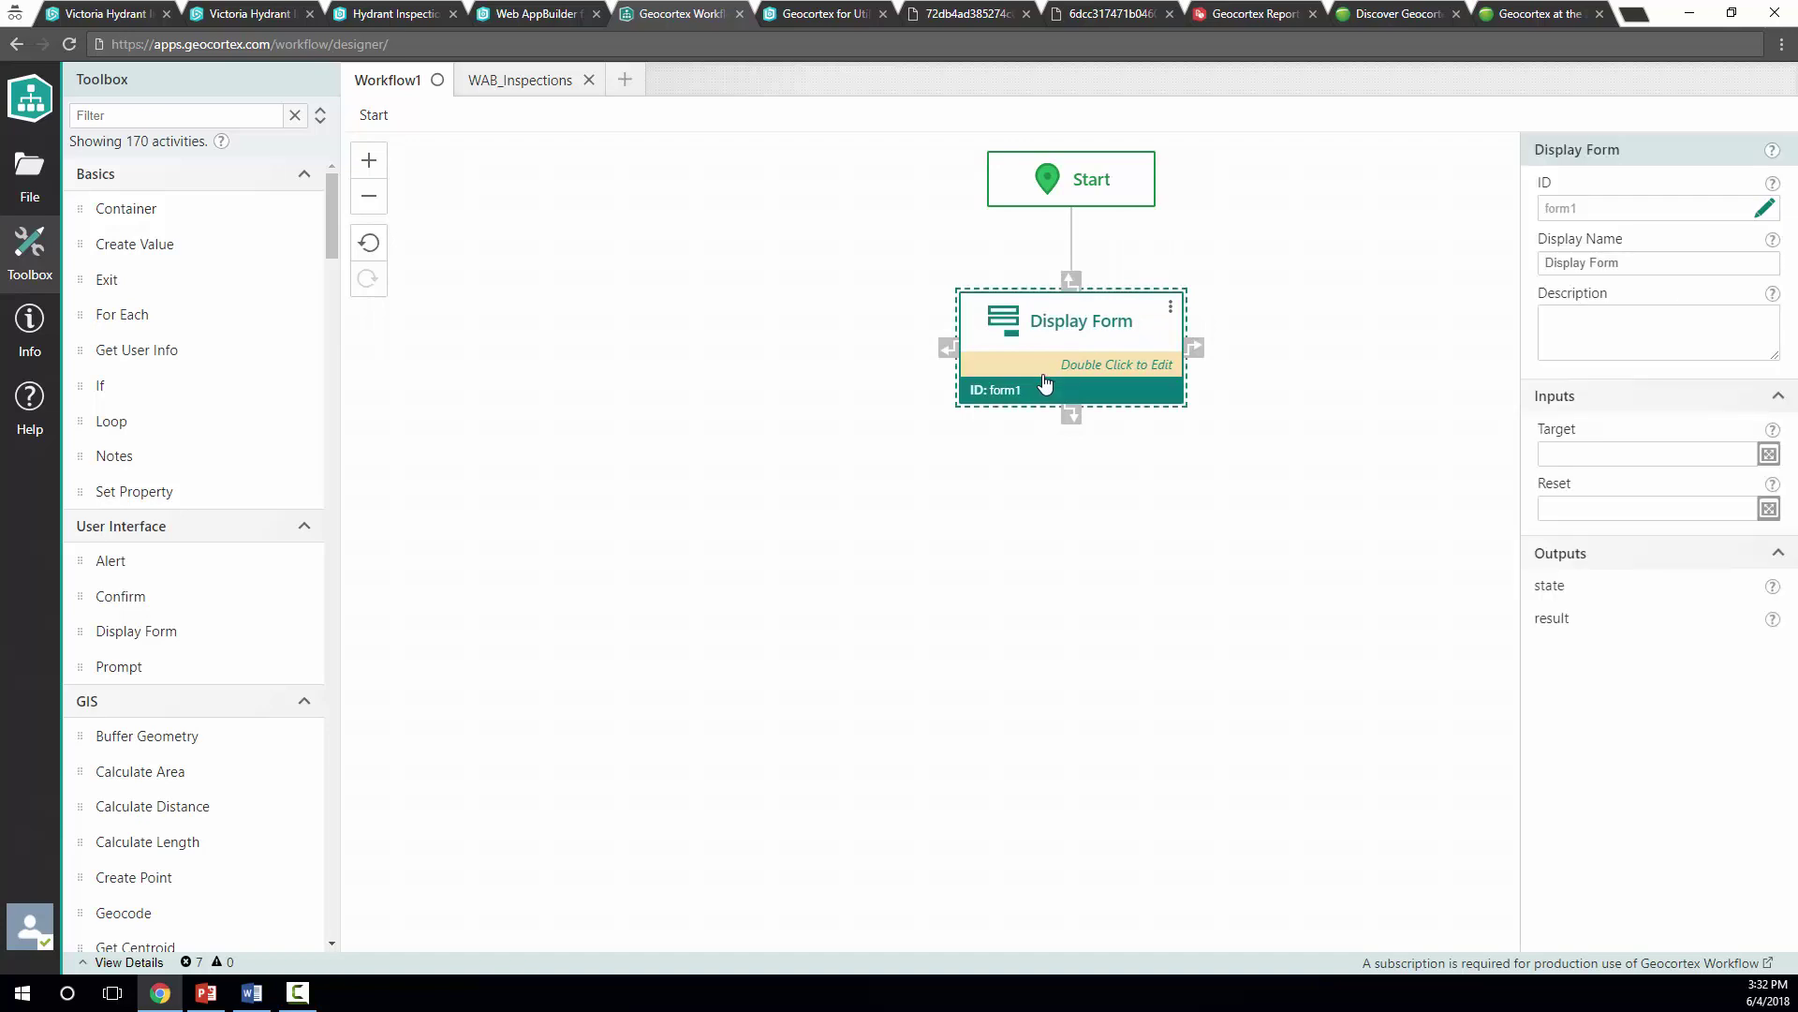
click(110, 117)
text(buffer)
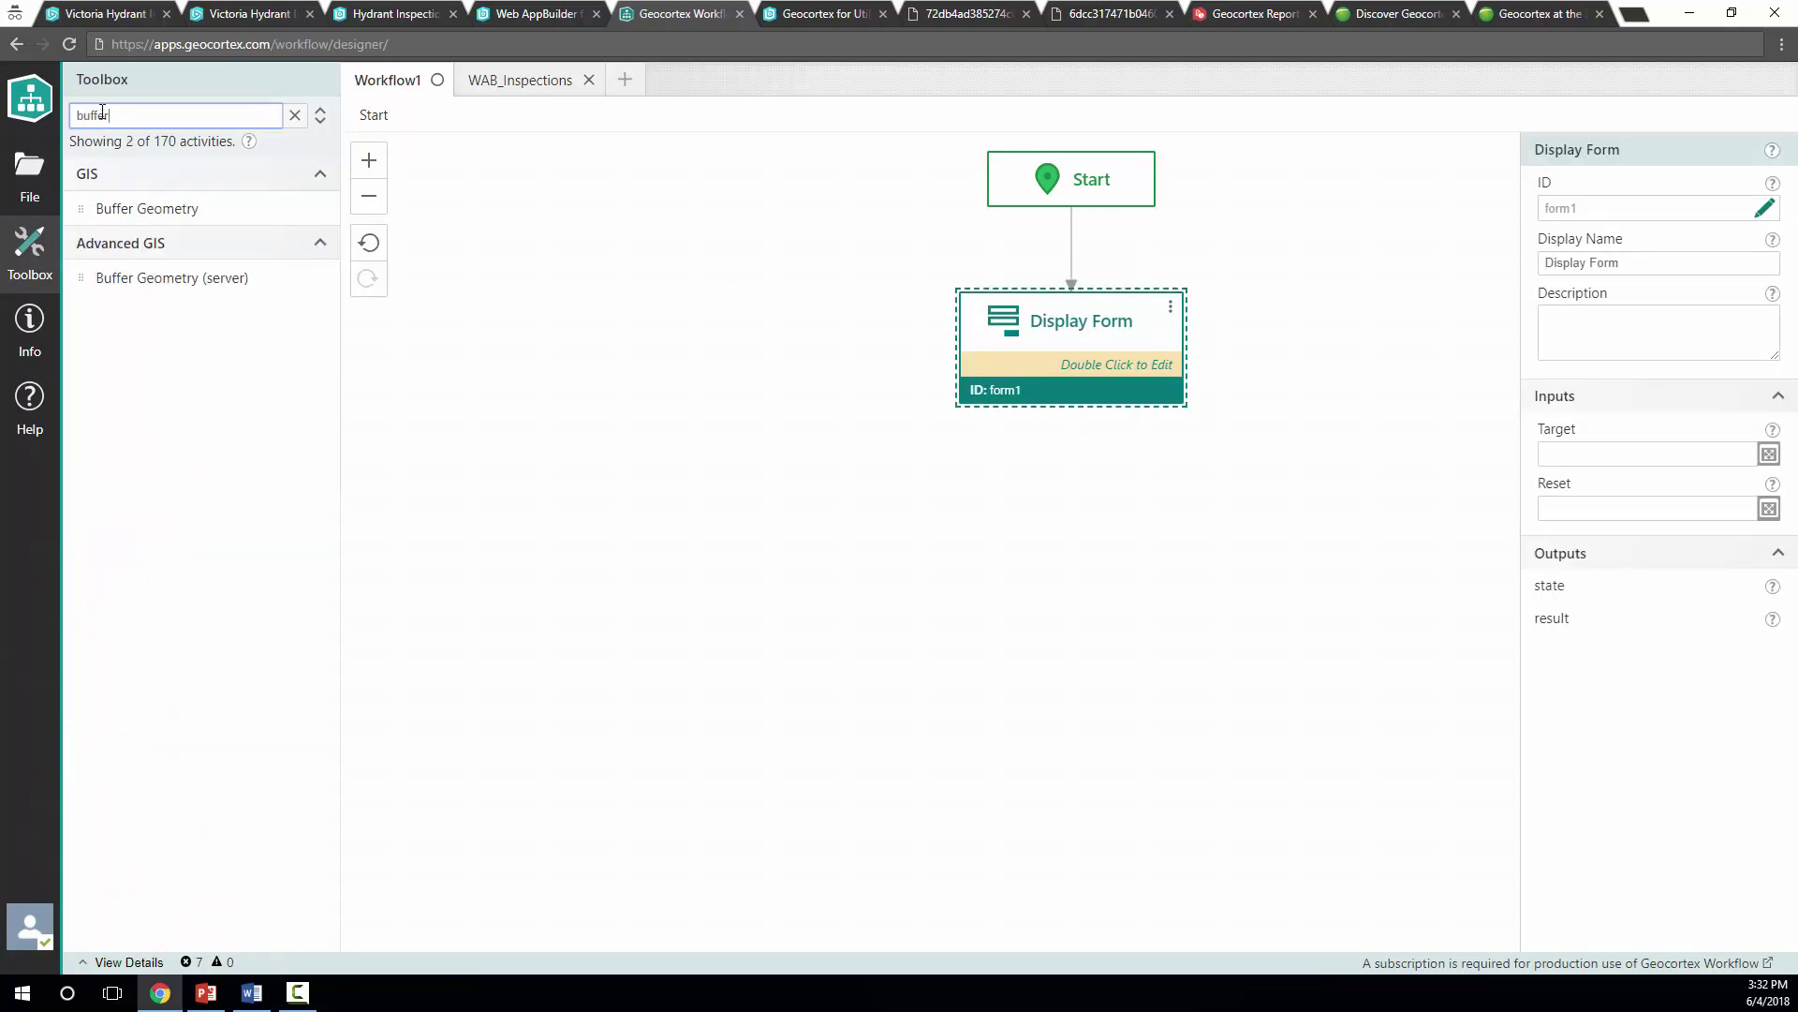
drag(140, 208, 520, 459)
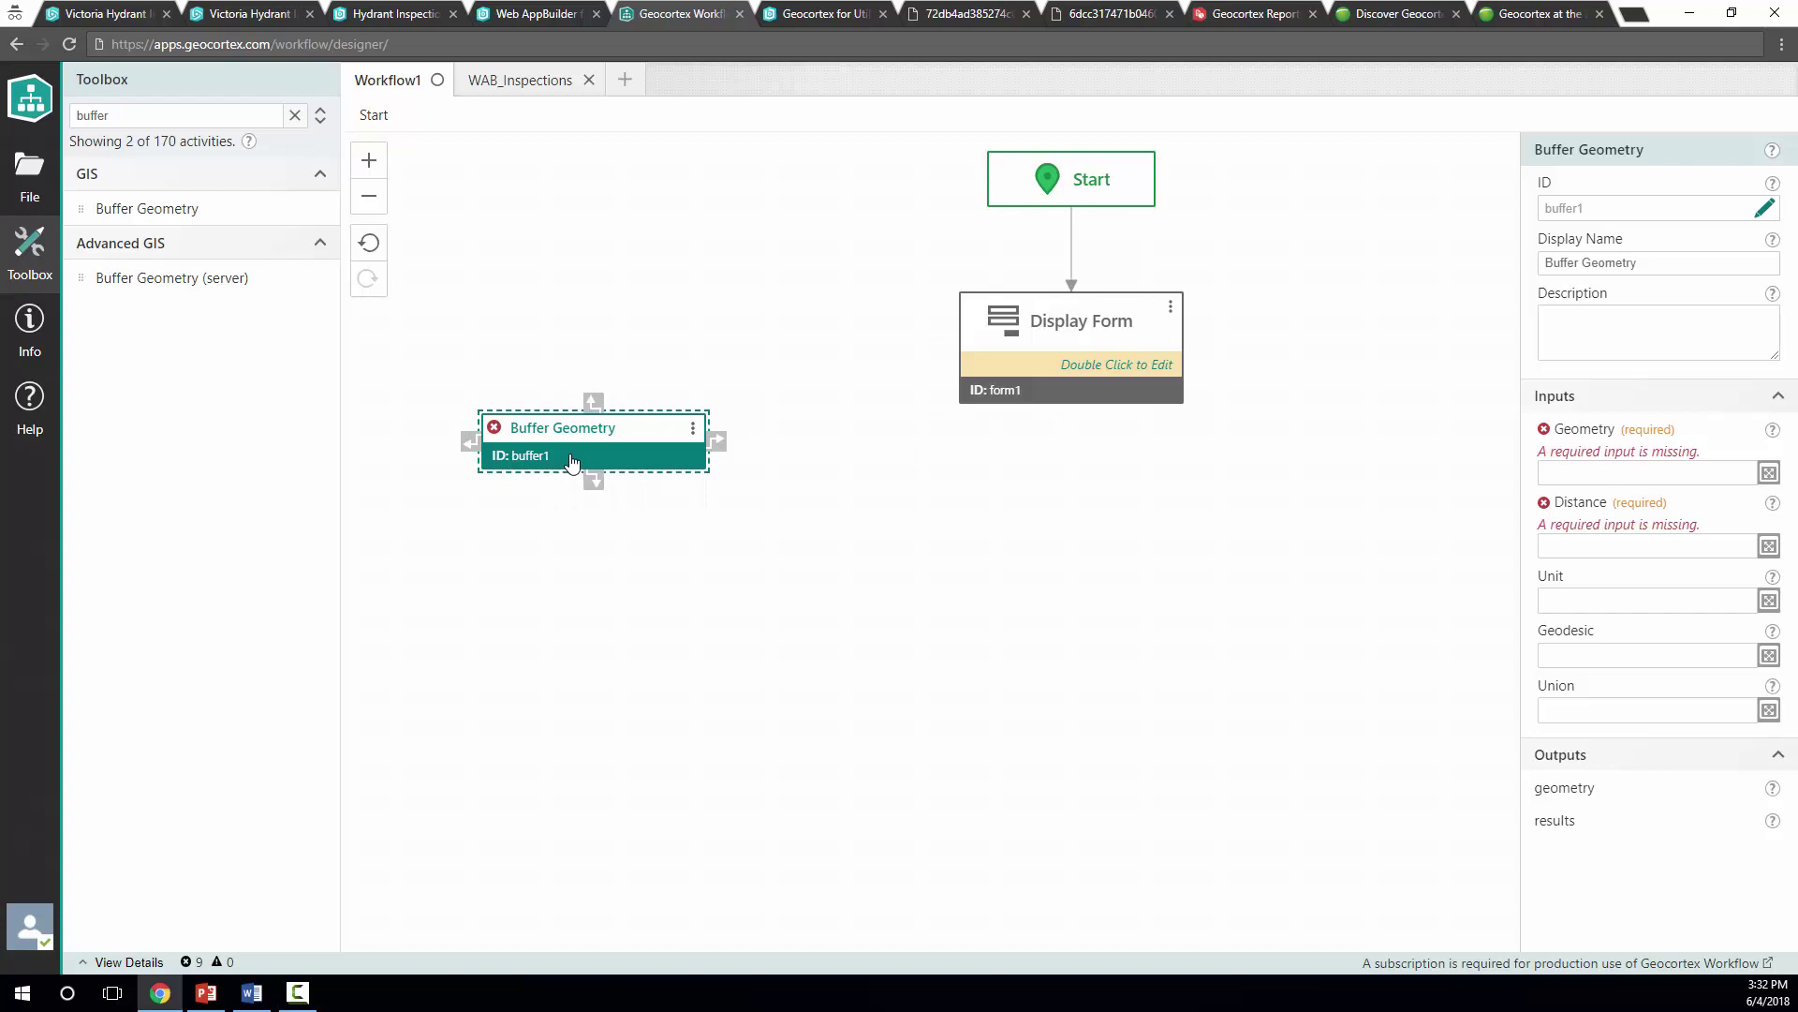
key(Delete)
click(1162, 354)
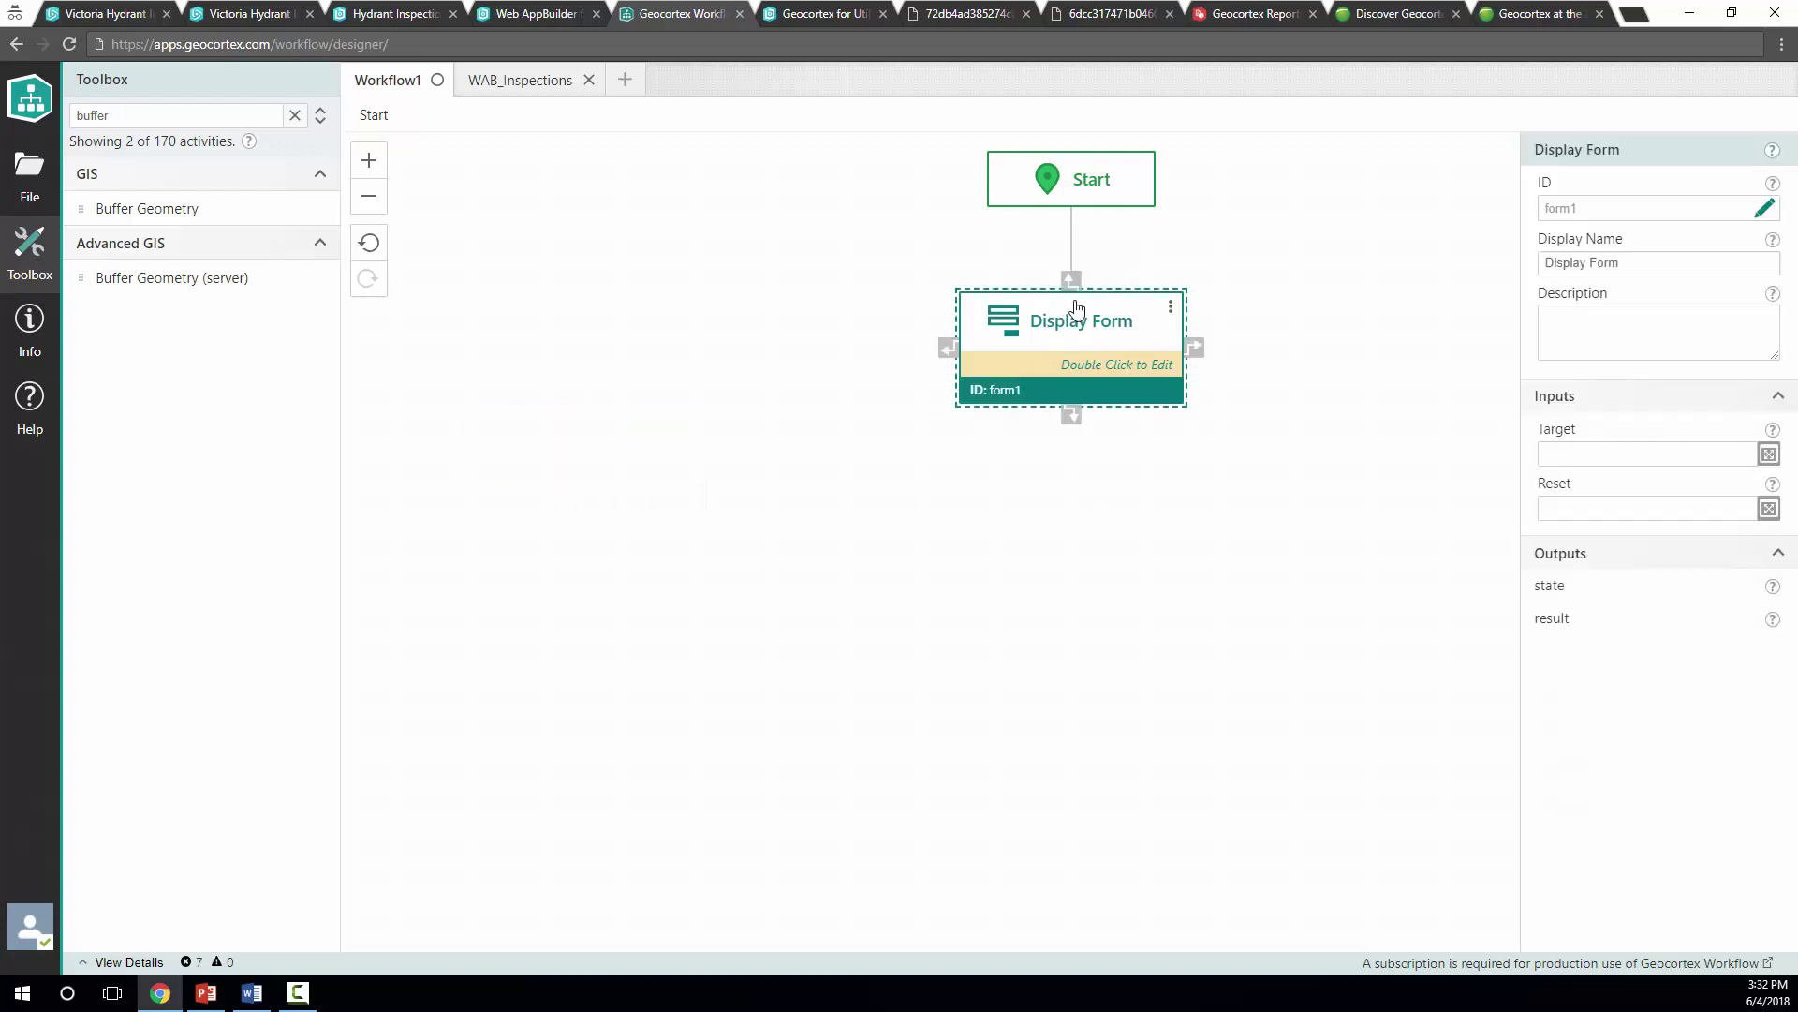
Place an Alert activity after Display Form using the 'alert' filter, and reopen the User Form
drag(148, 114, 43, 117)
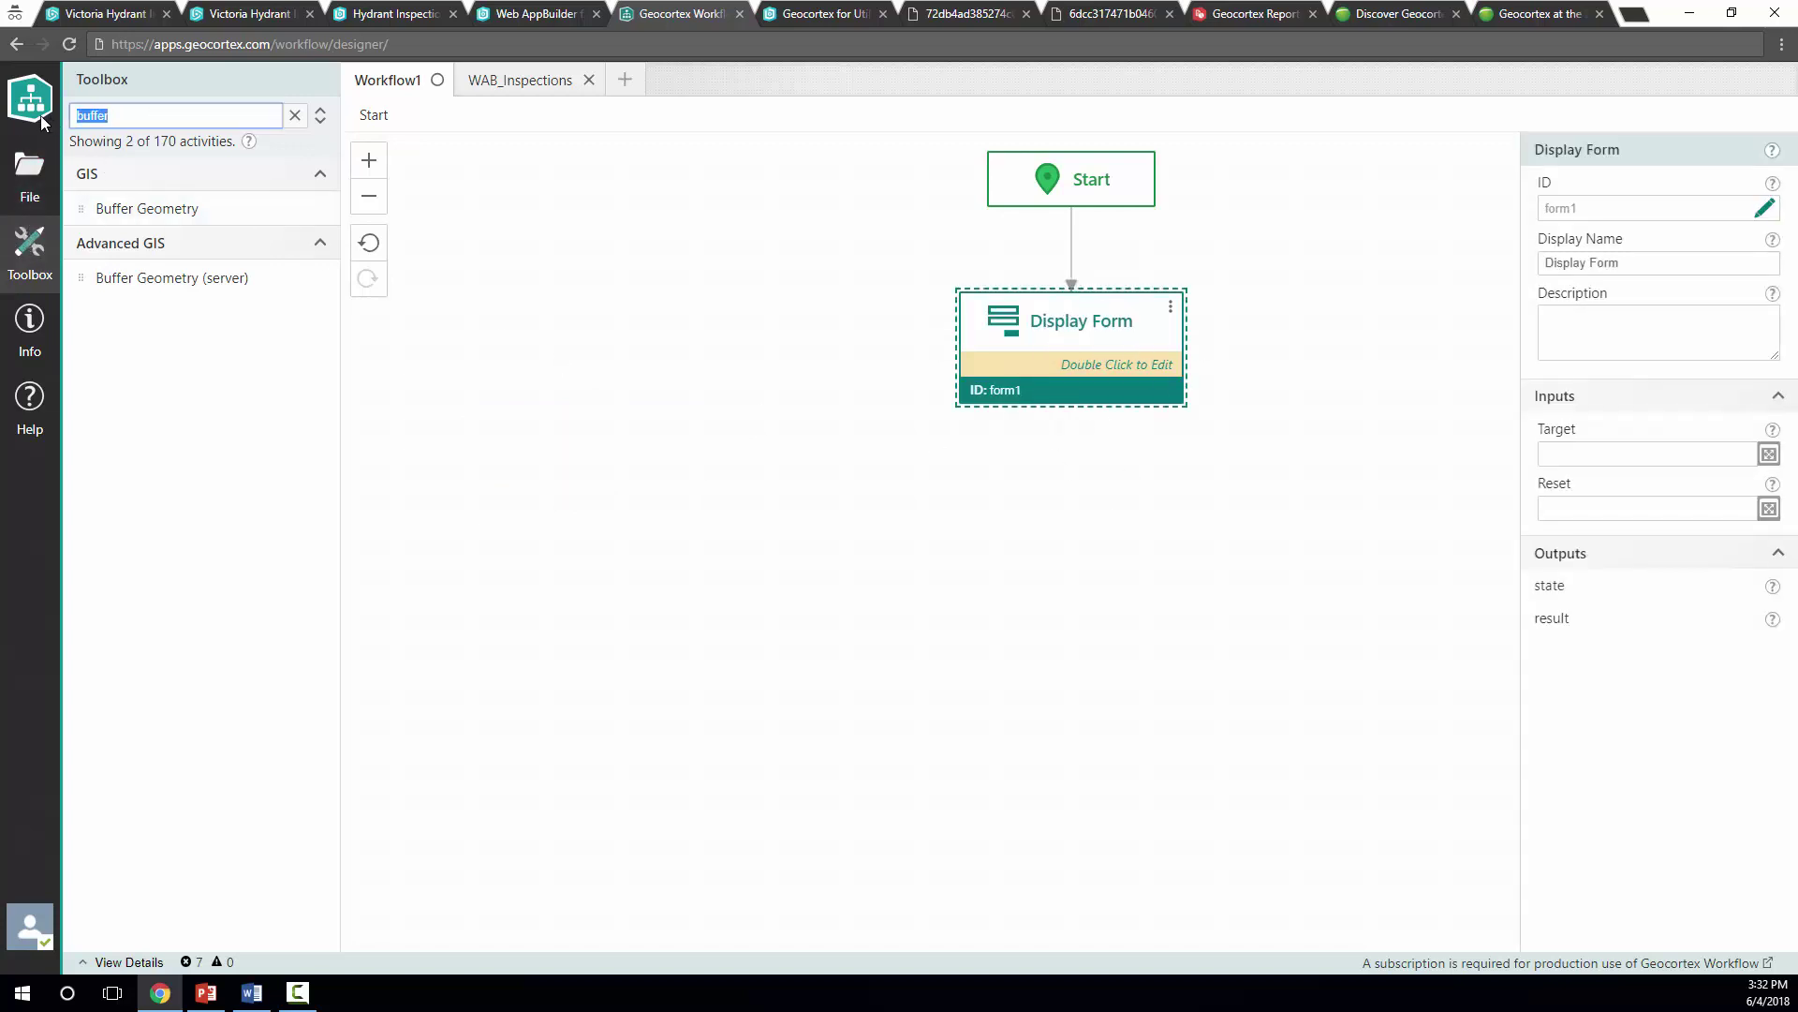
text(alert)
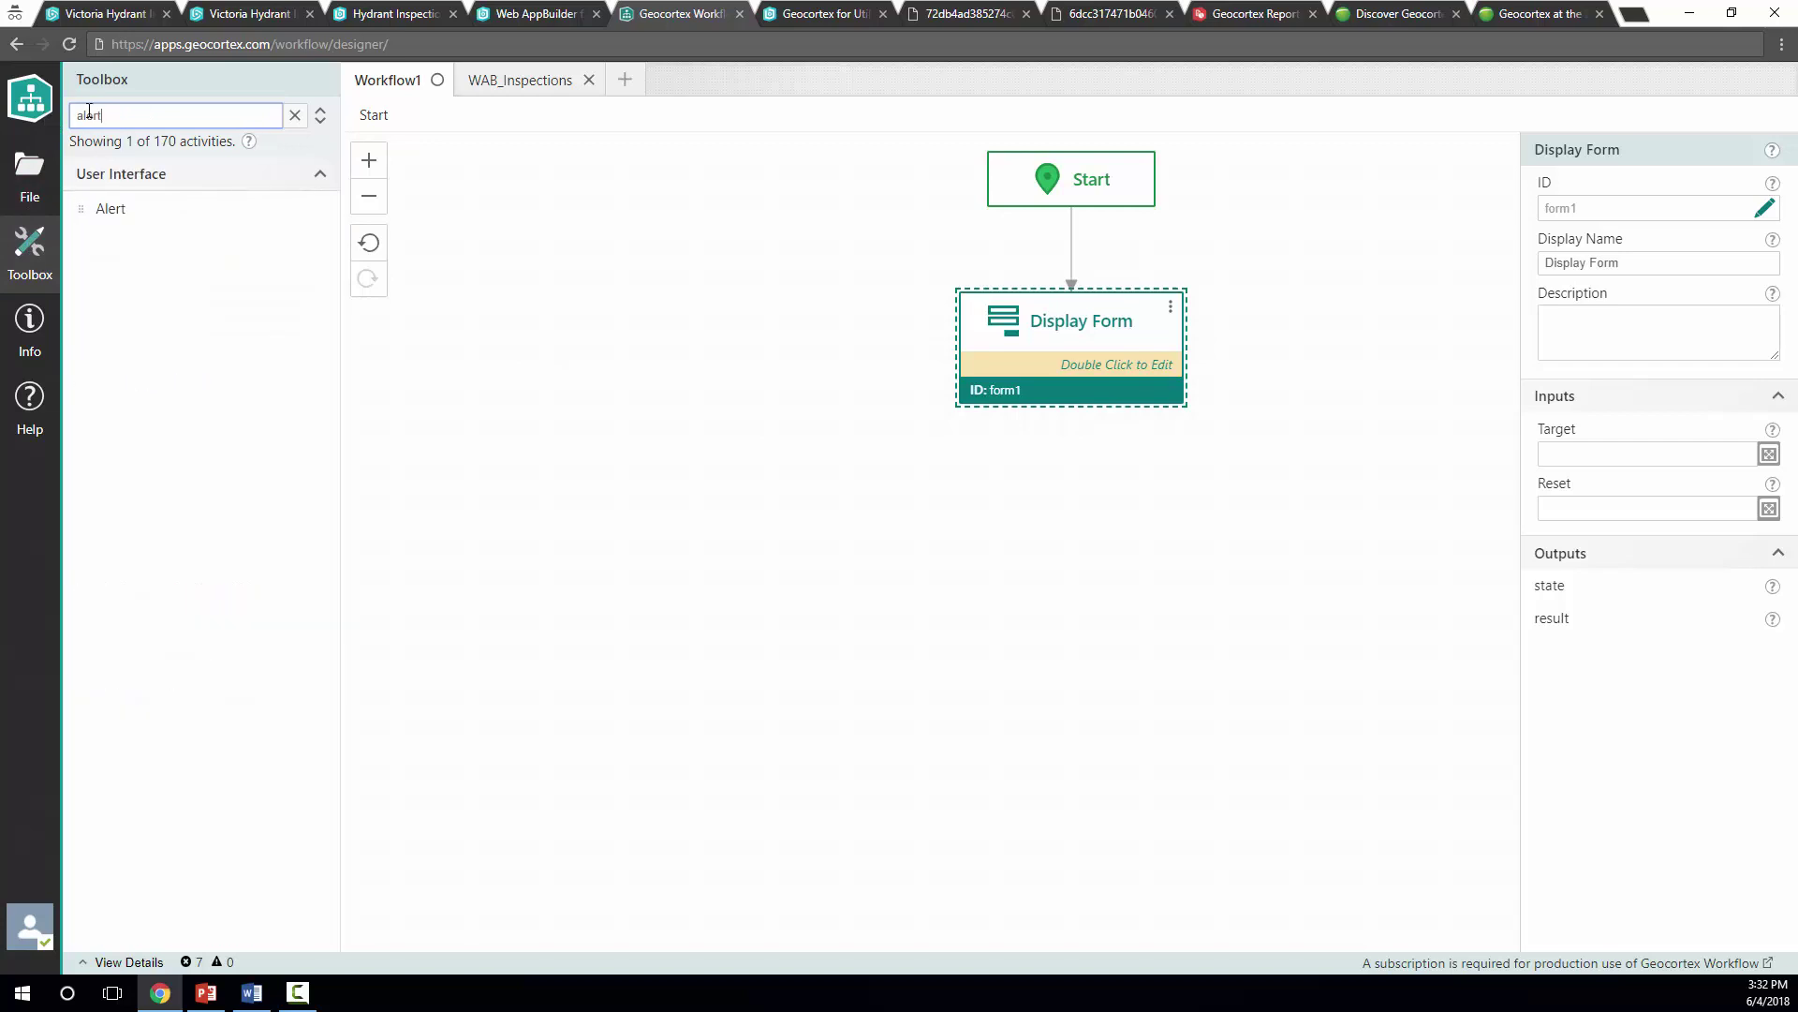
drag(124, 208, 1047, 356)
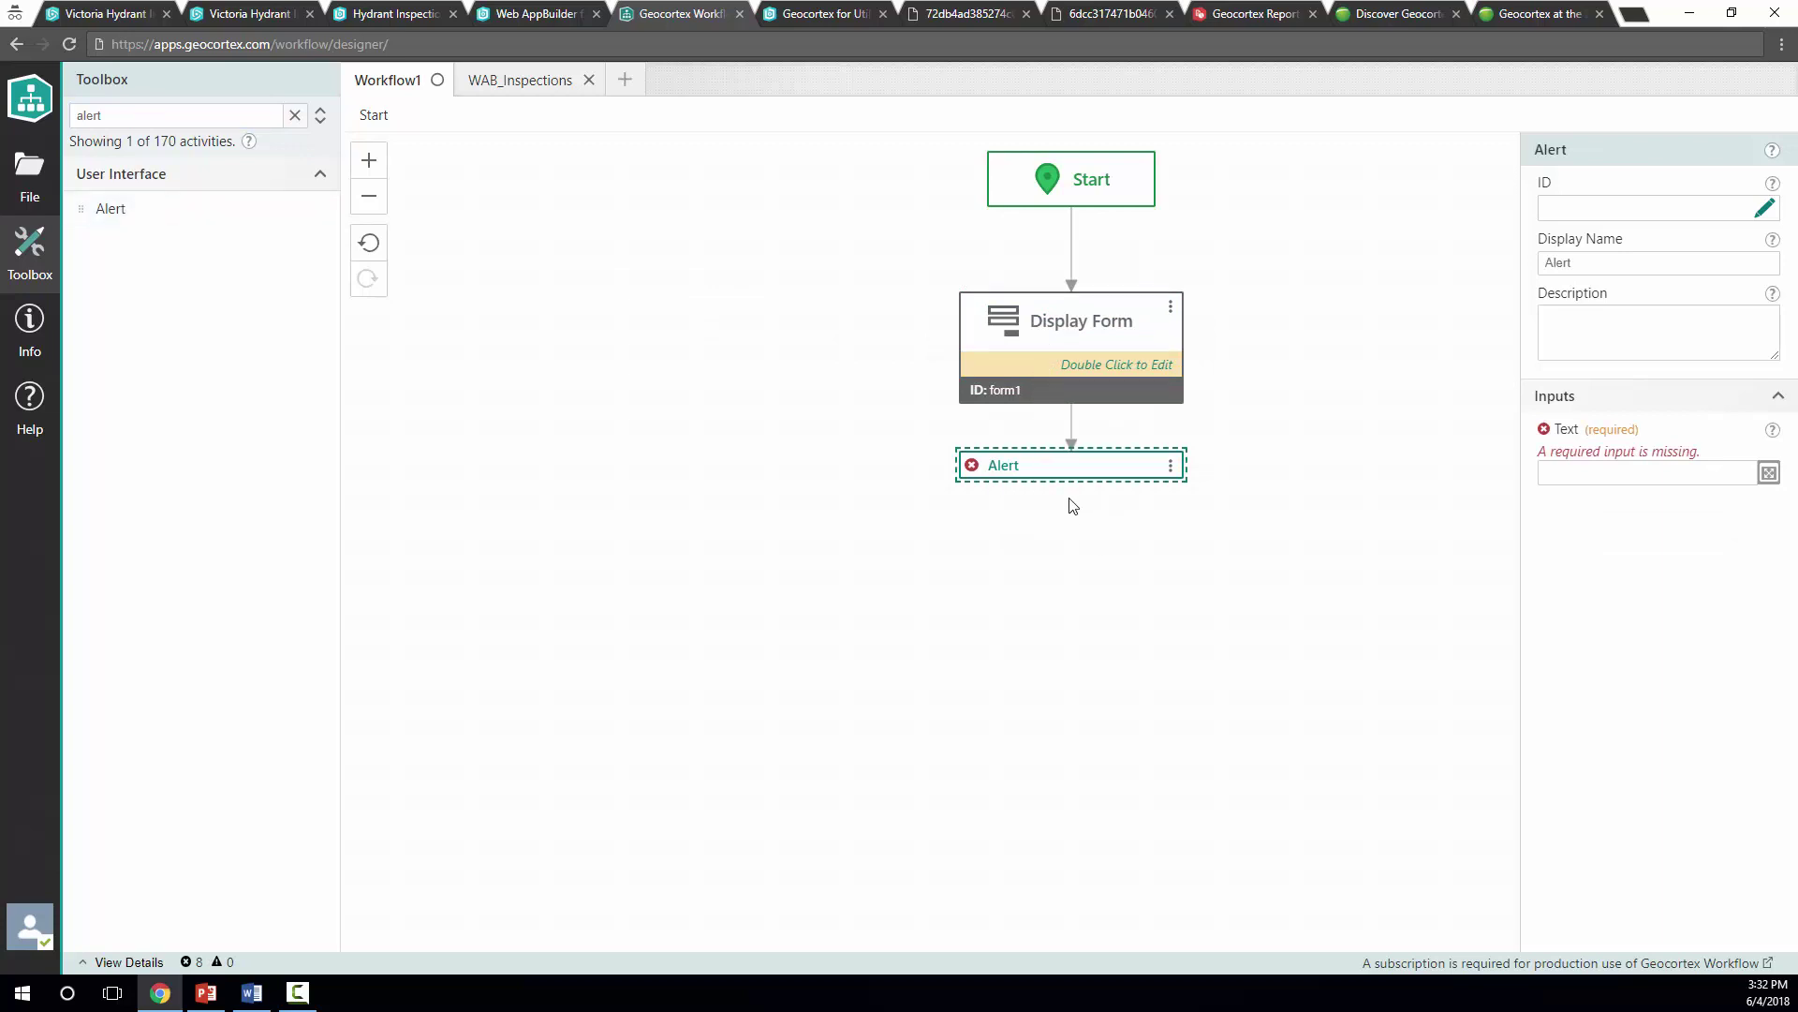
click(1037, 360)
double_click(1037, 361)
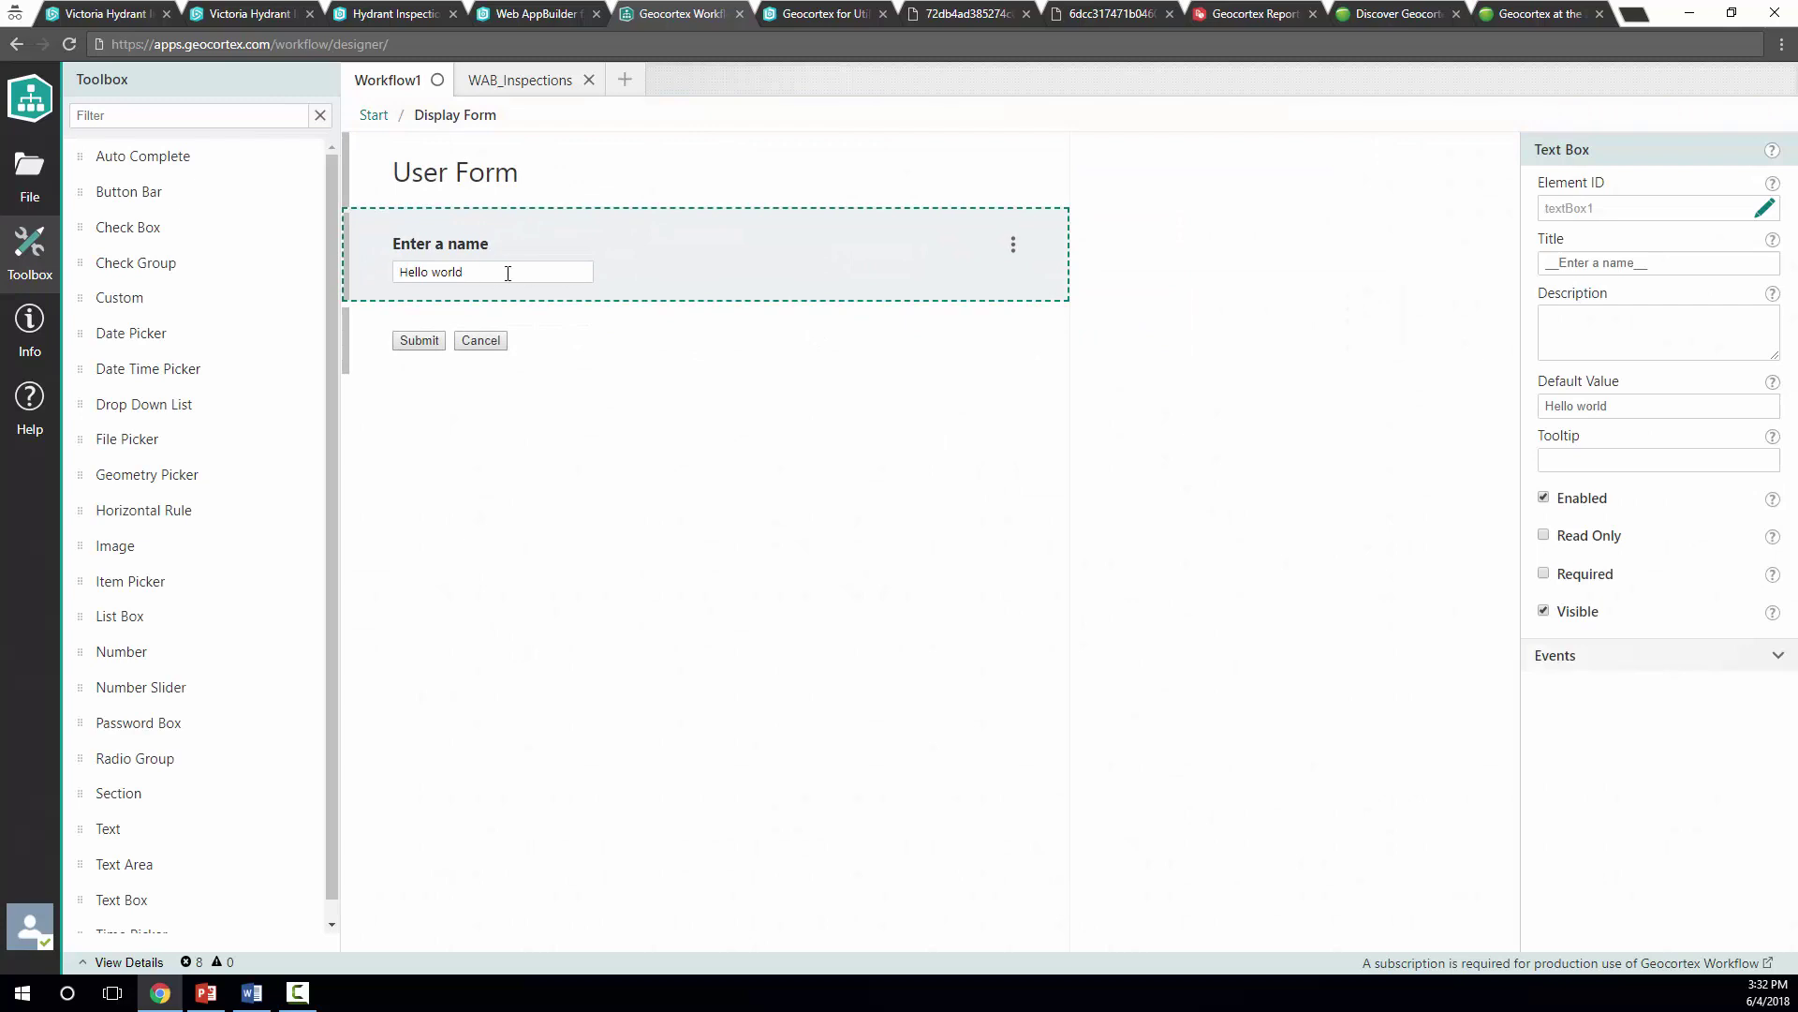
Reopen the Display Form's form briefly and return to the workflow diagram
click(374, 114)
click(1049, 362)
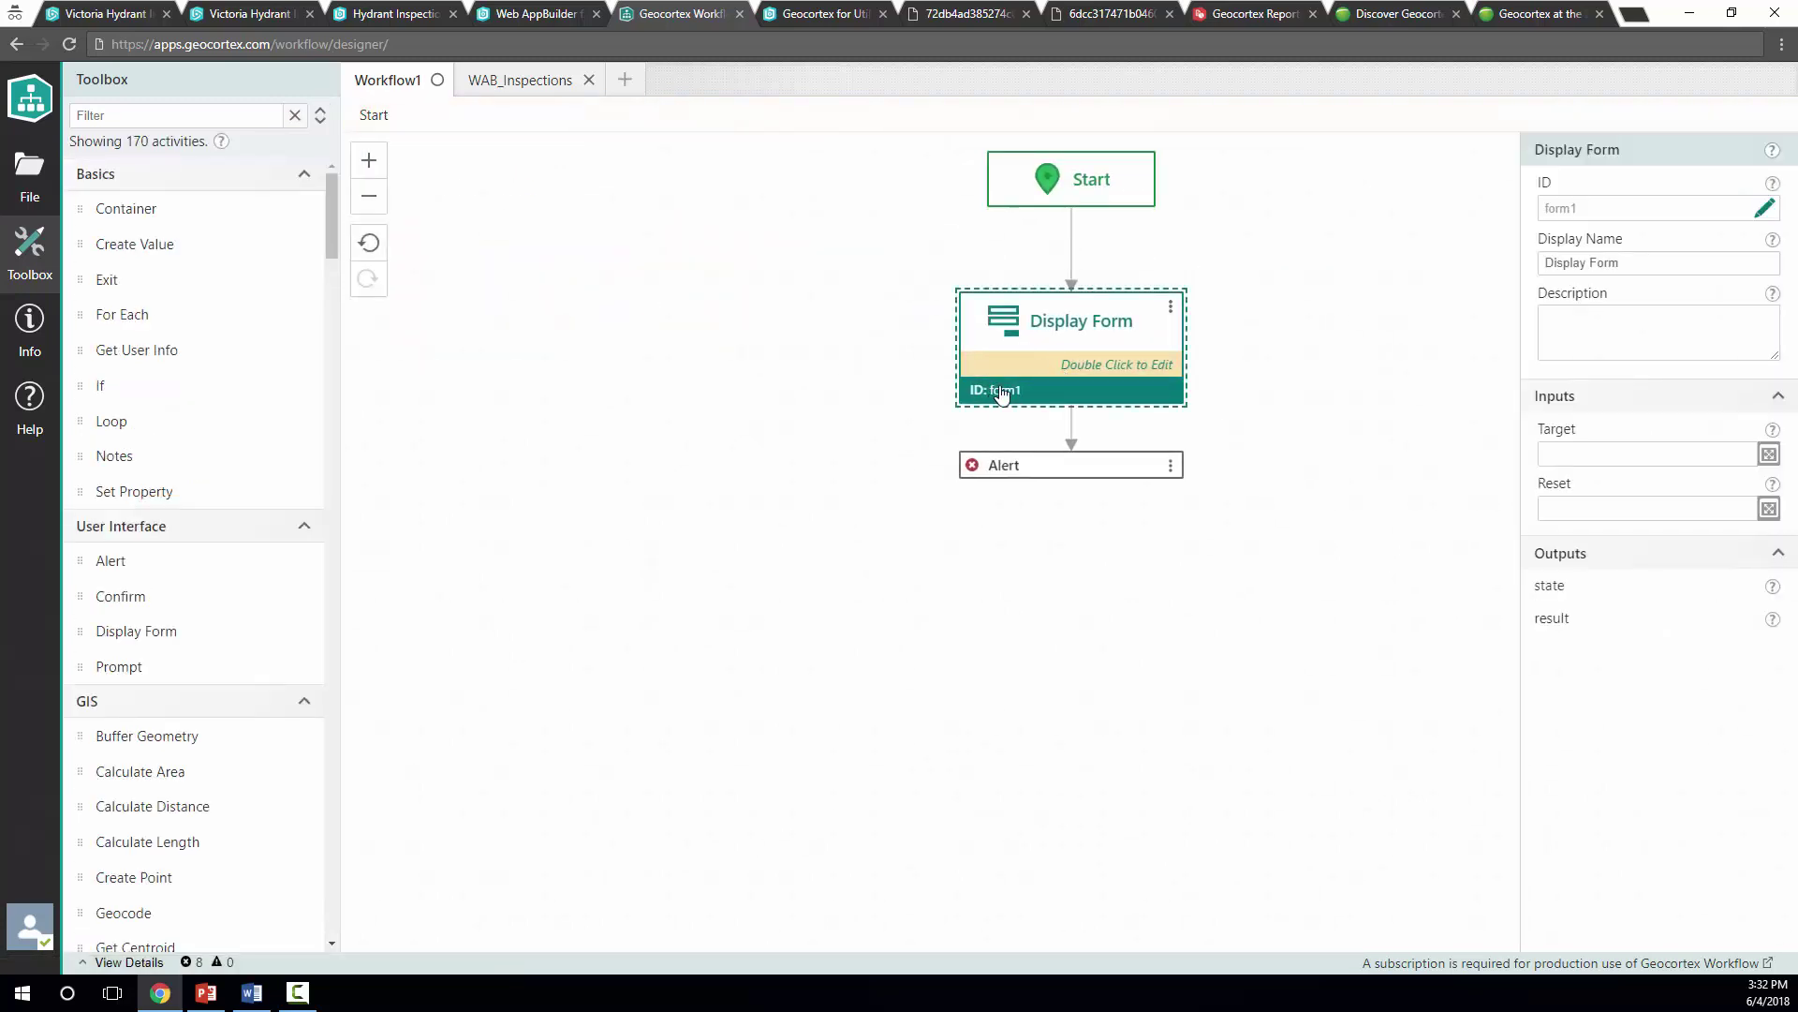
double_click(1029, 386)
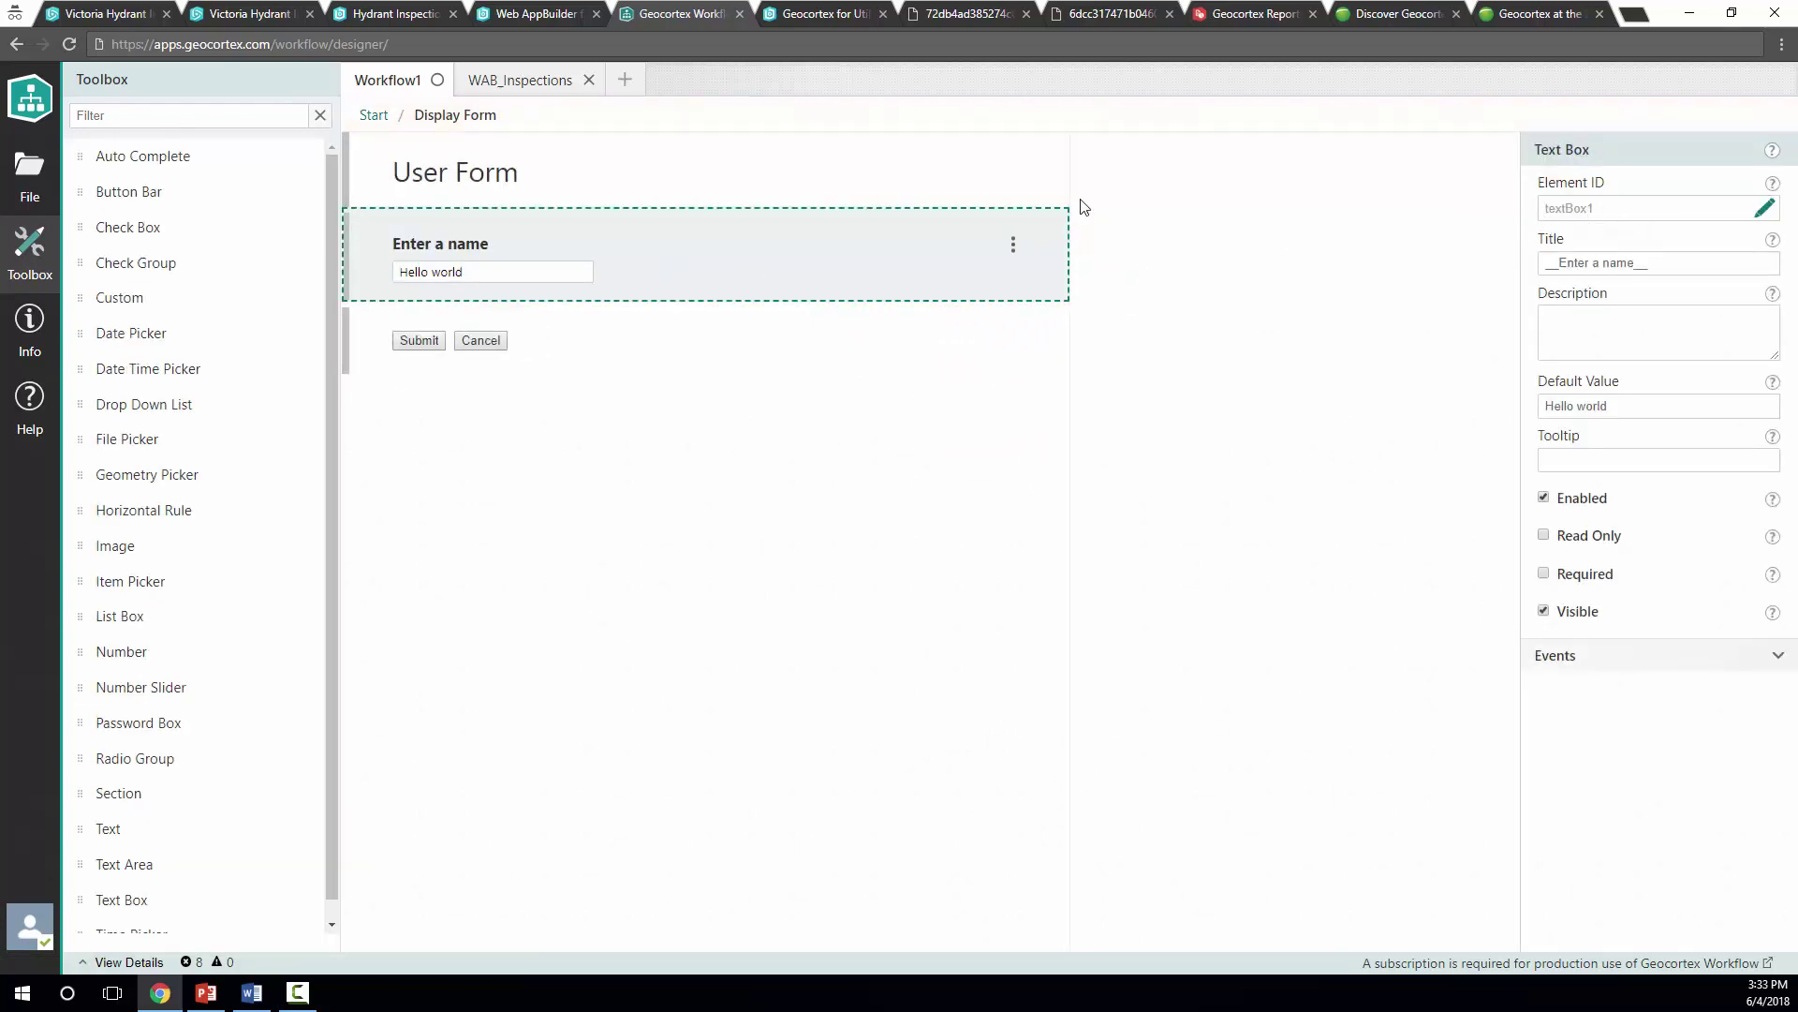
click(374, 115)
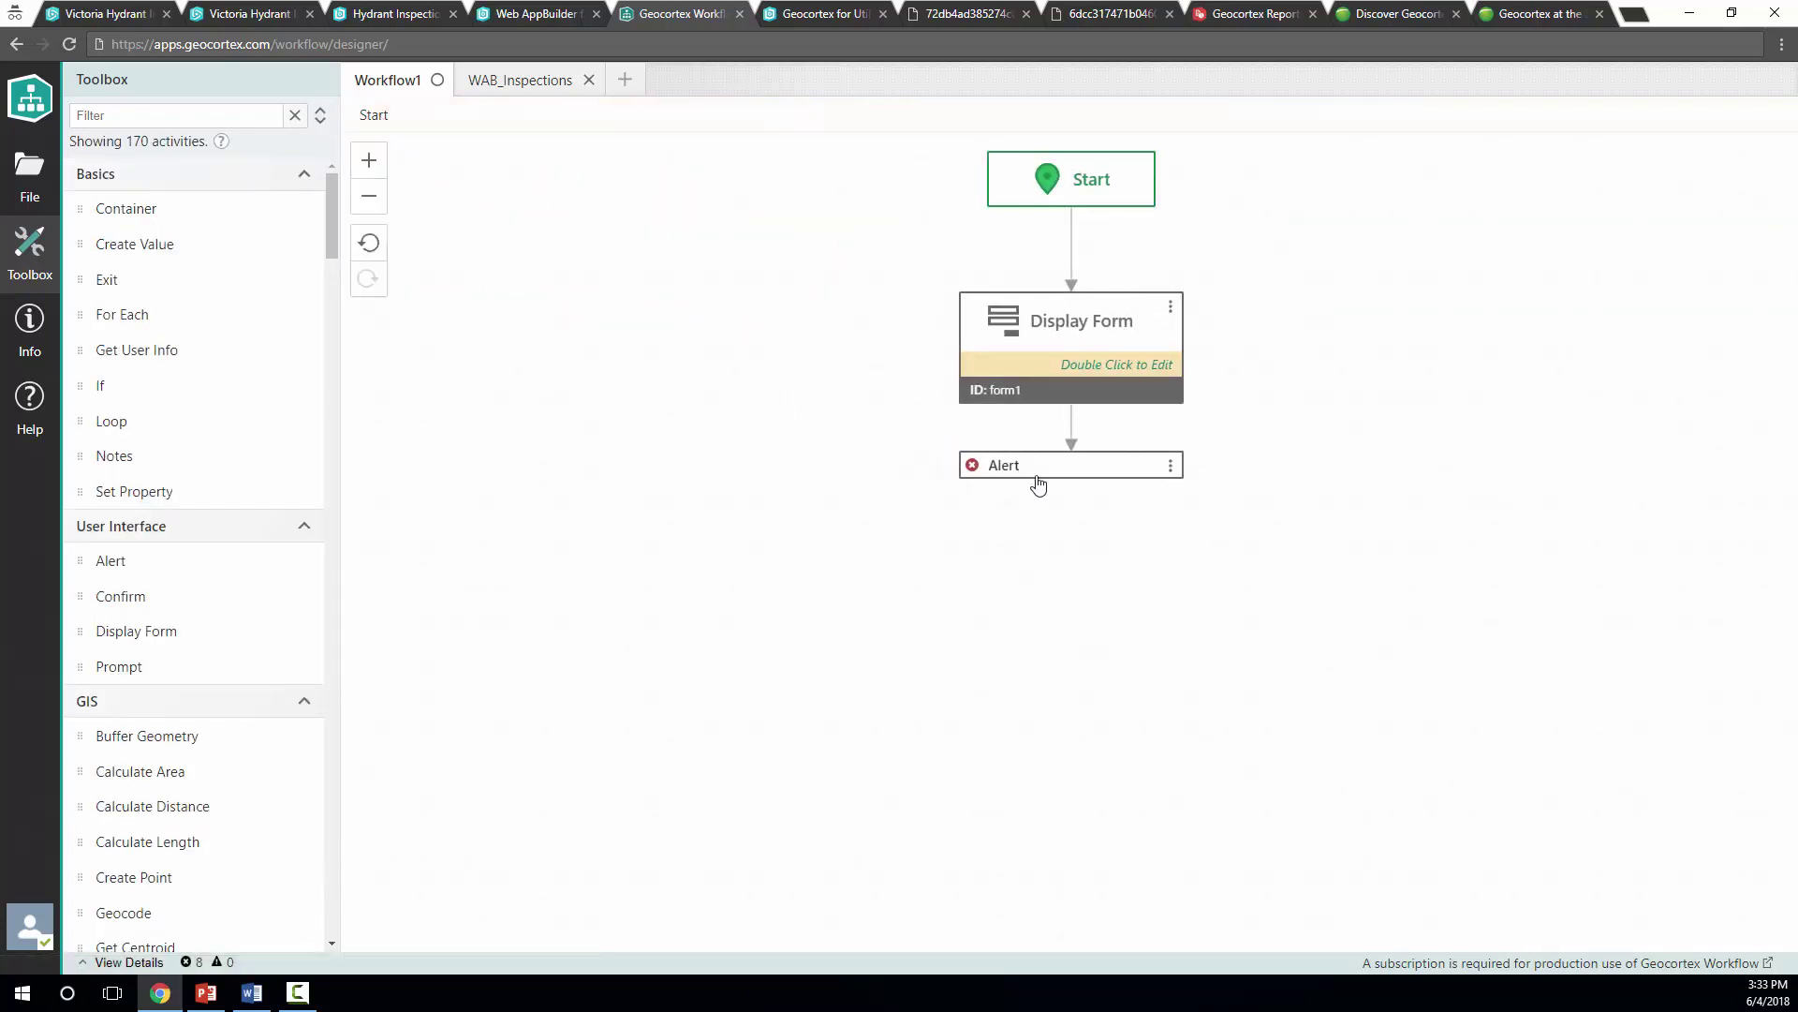
Set the Alert's Text input to =$form1.state.textBox1.value using autocomplete
click(1036, 478)
click(1768, 472)
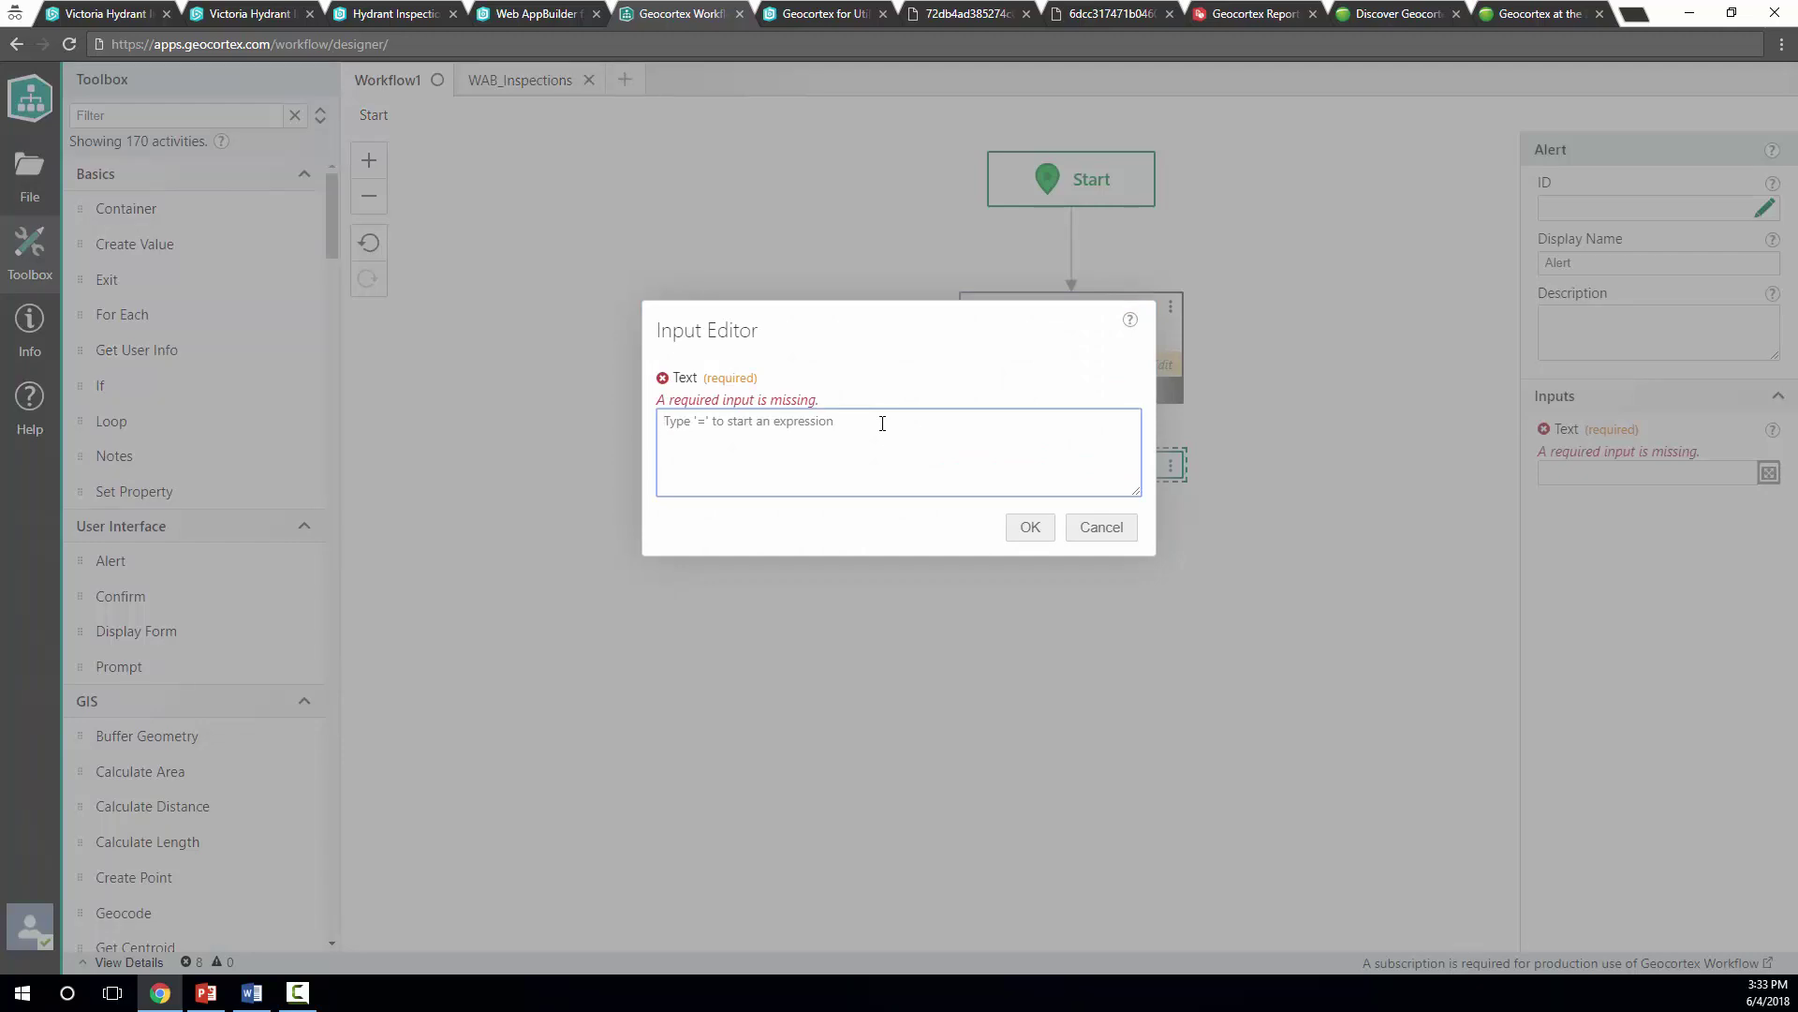
text(=)
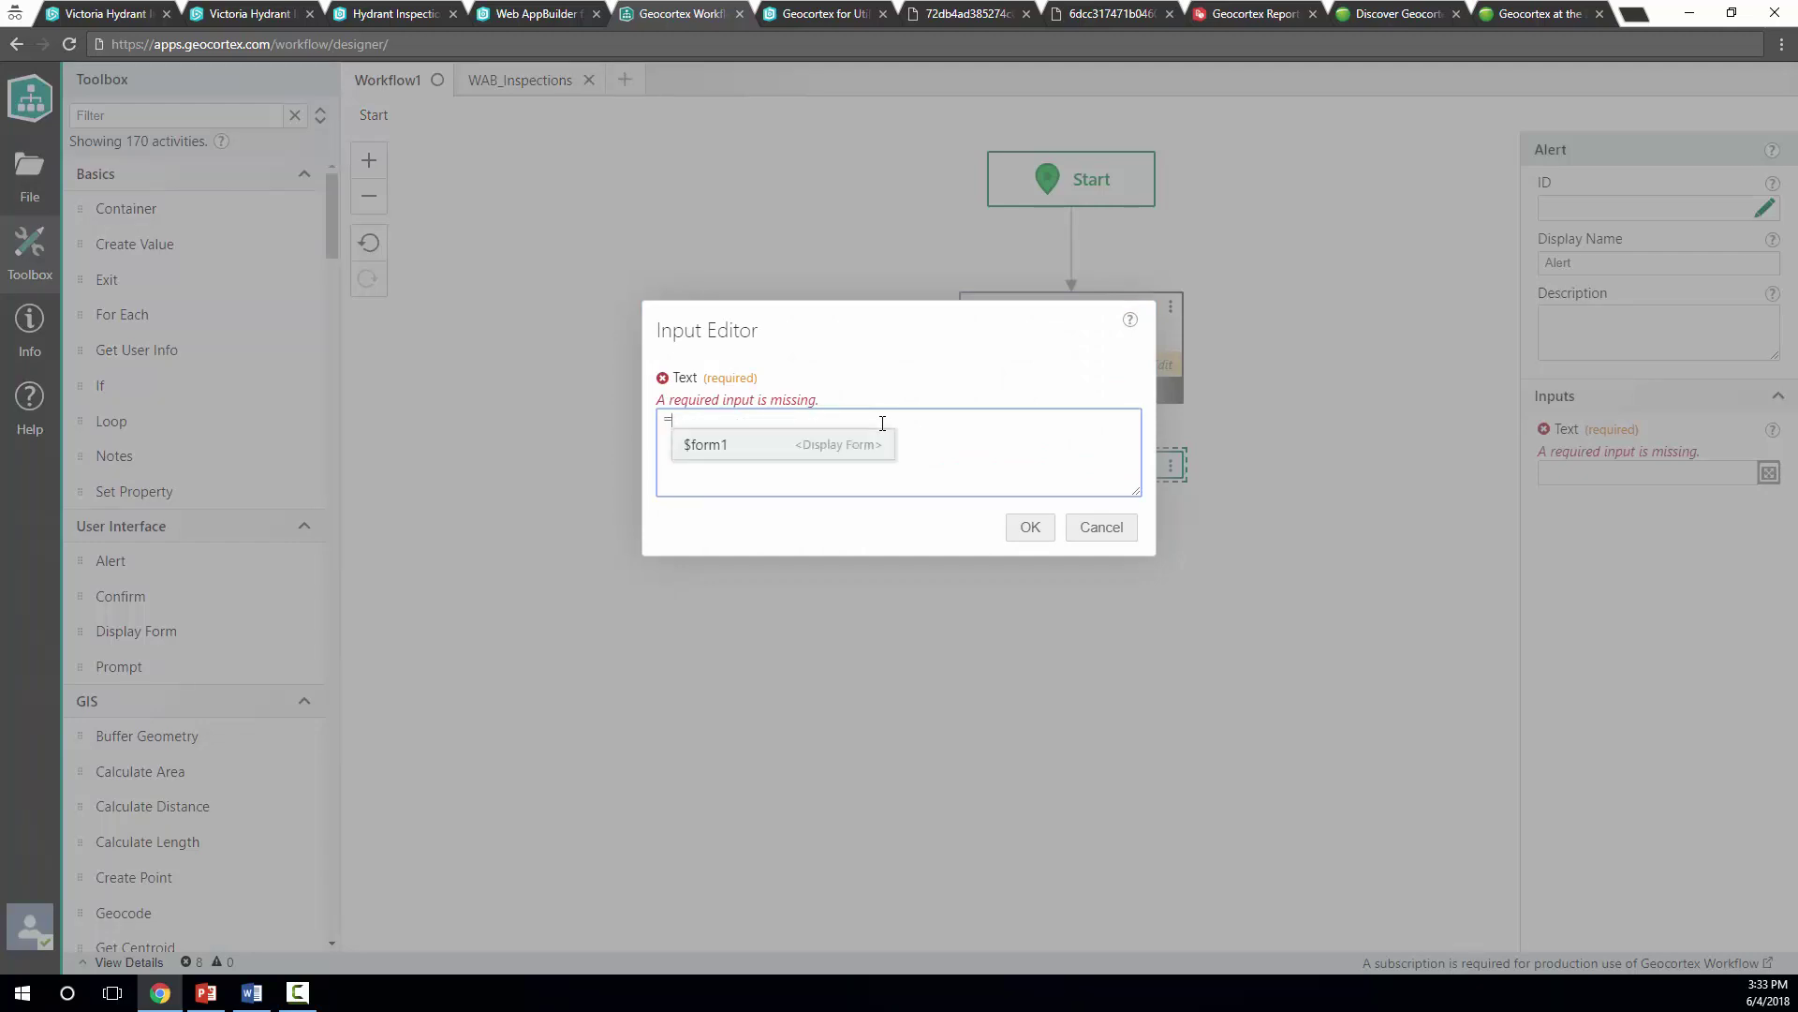
click(740, 446)
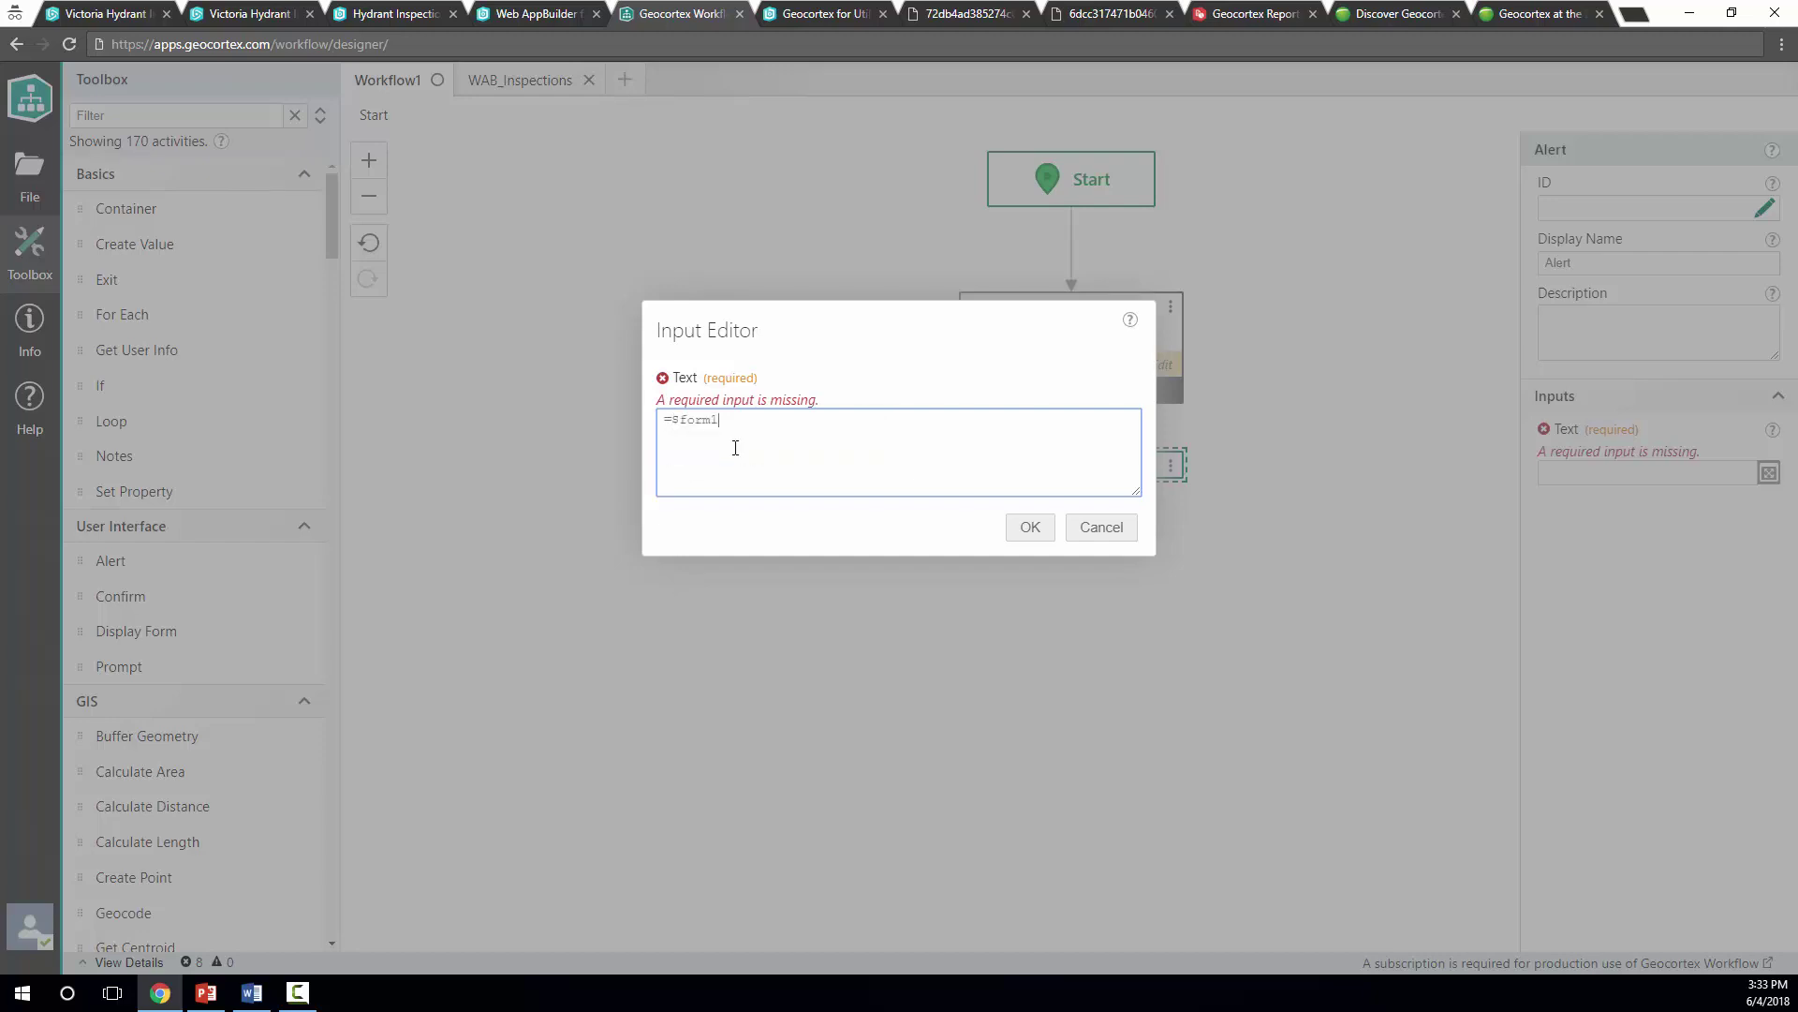
text(.)
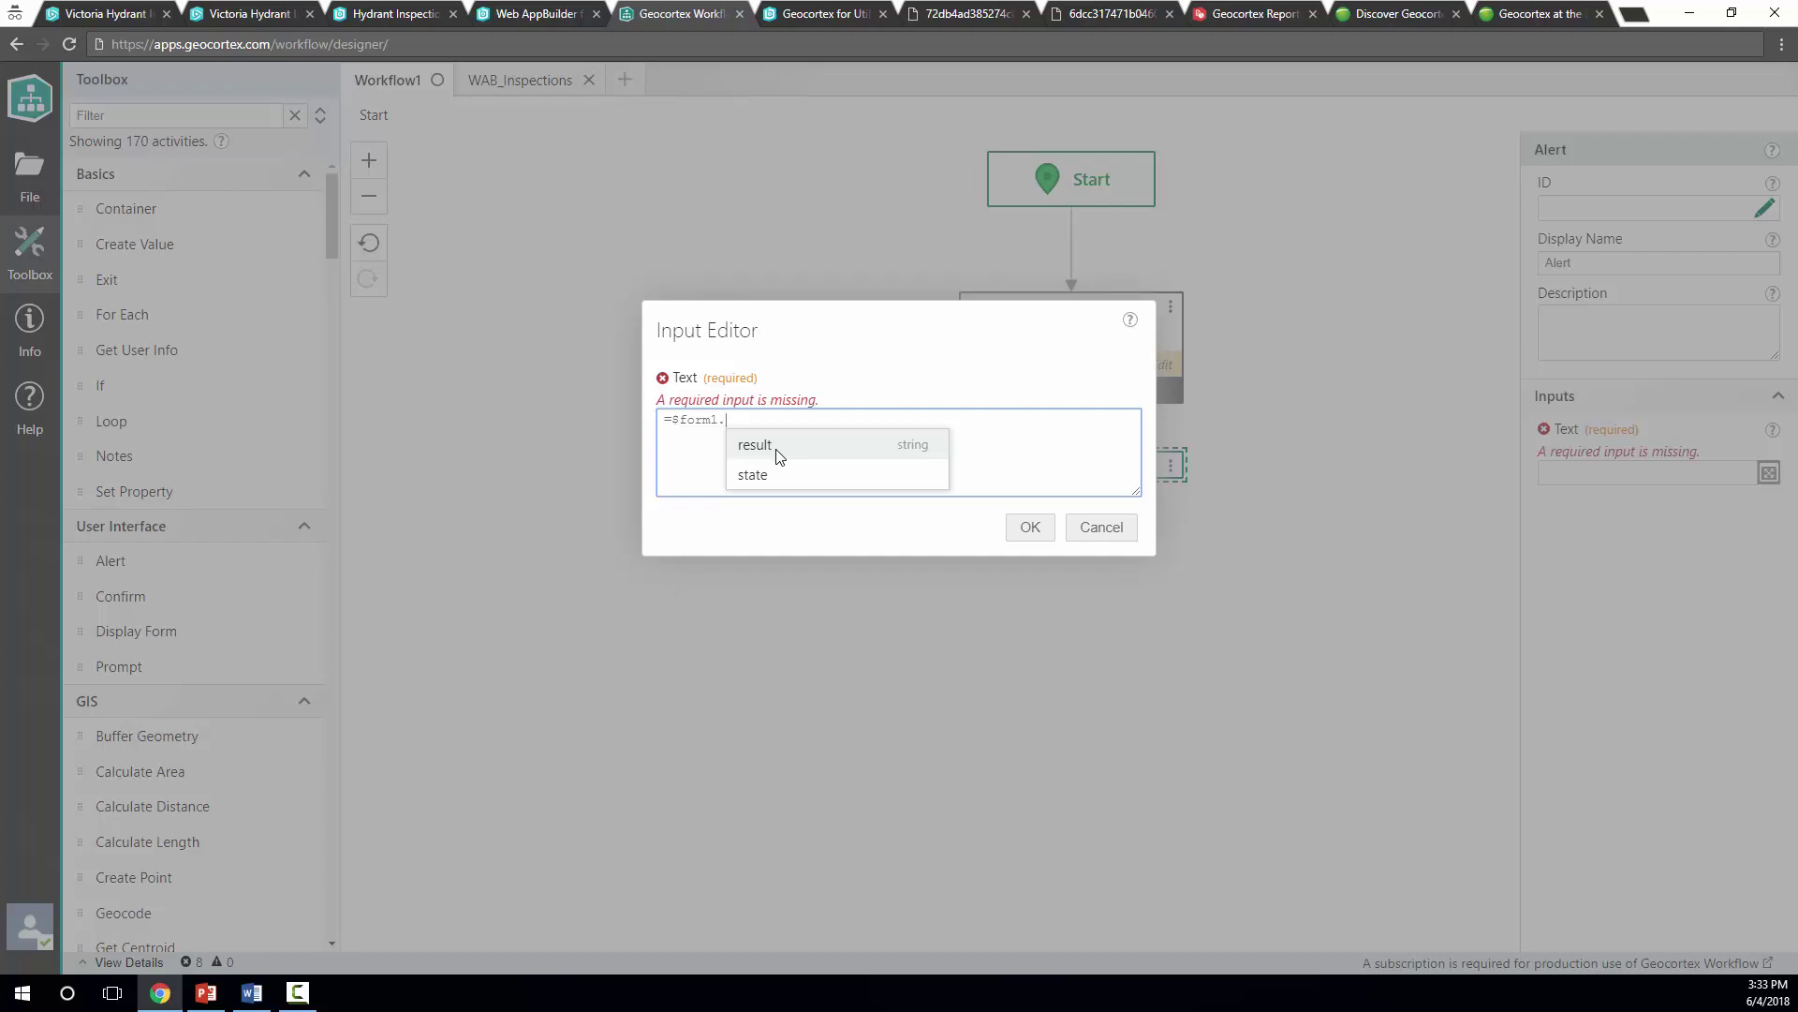
click(783, 474)
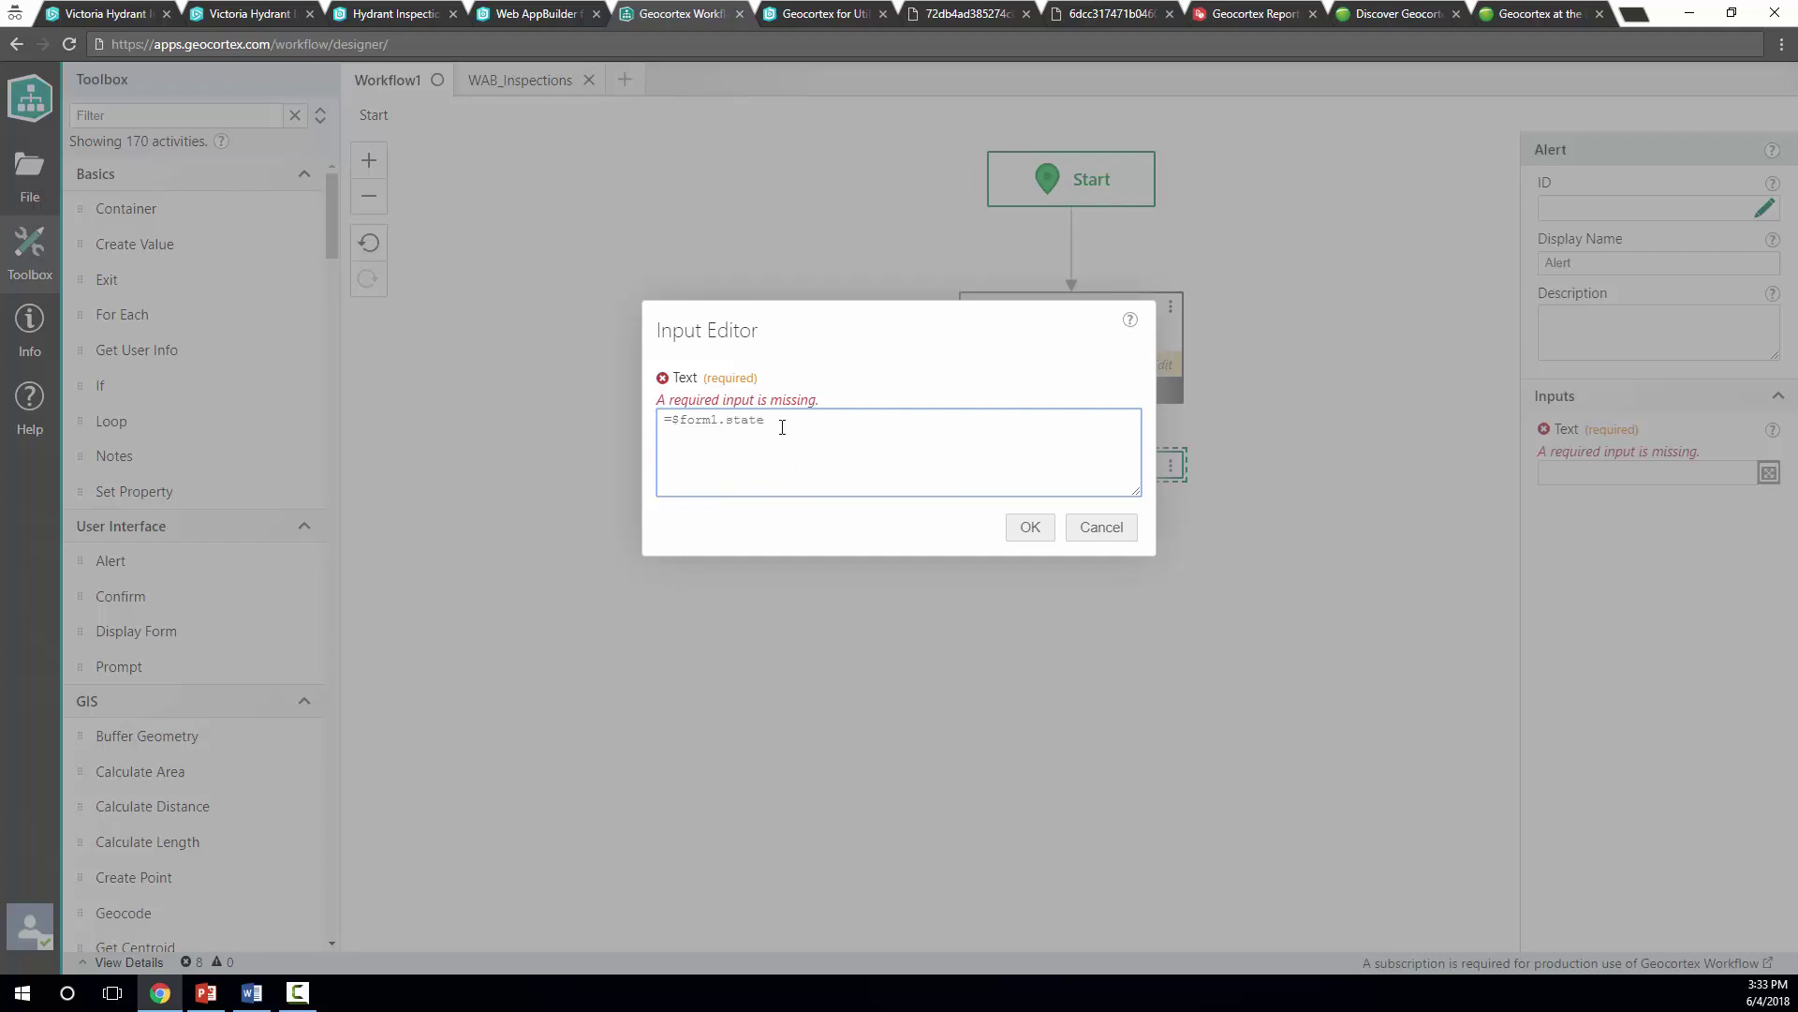
text(.)
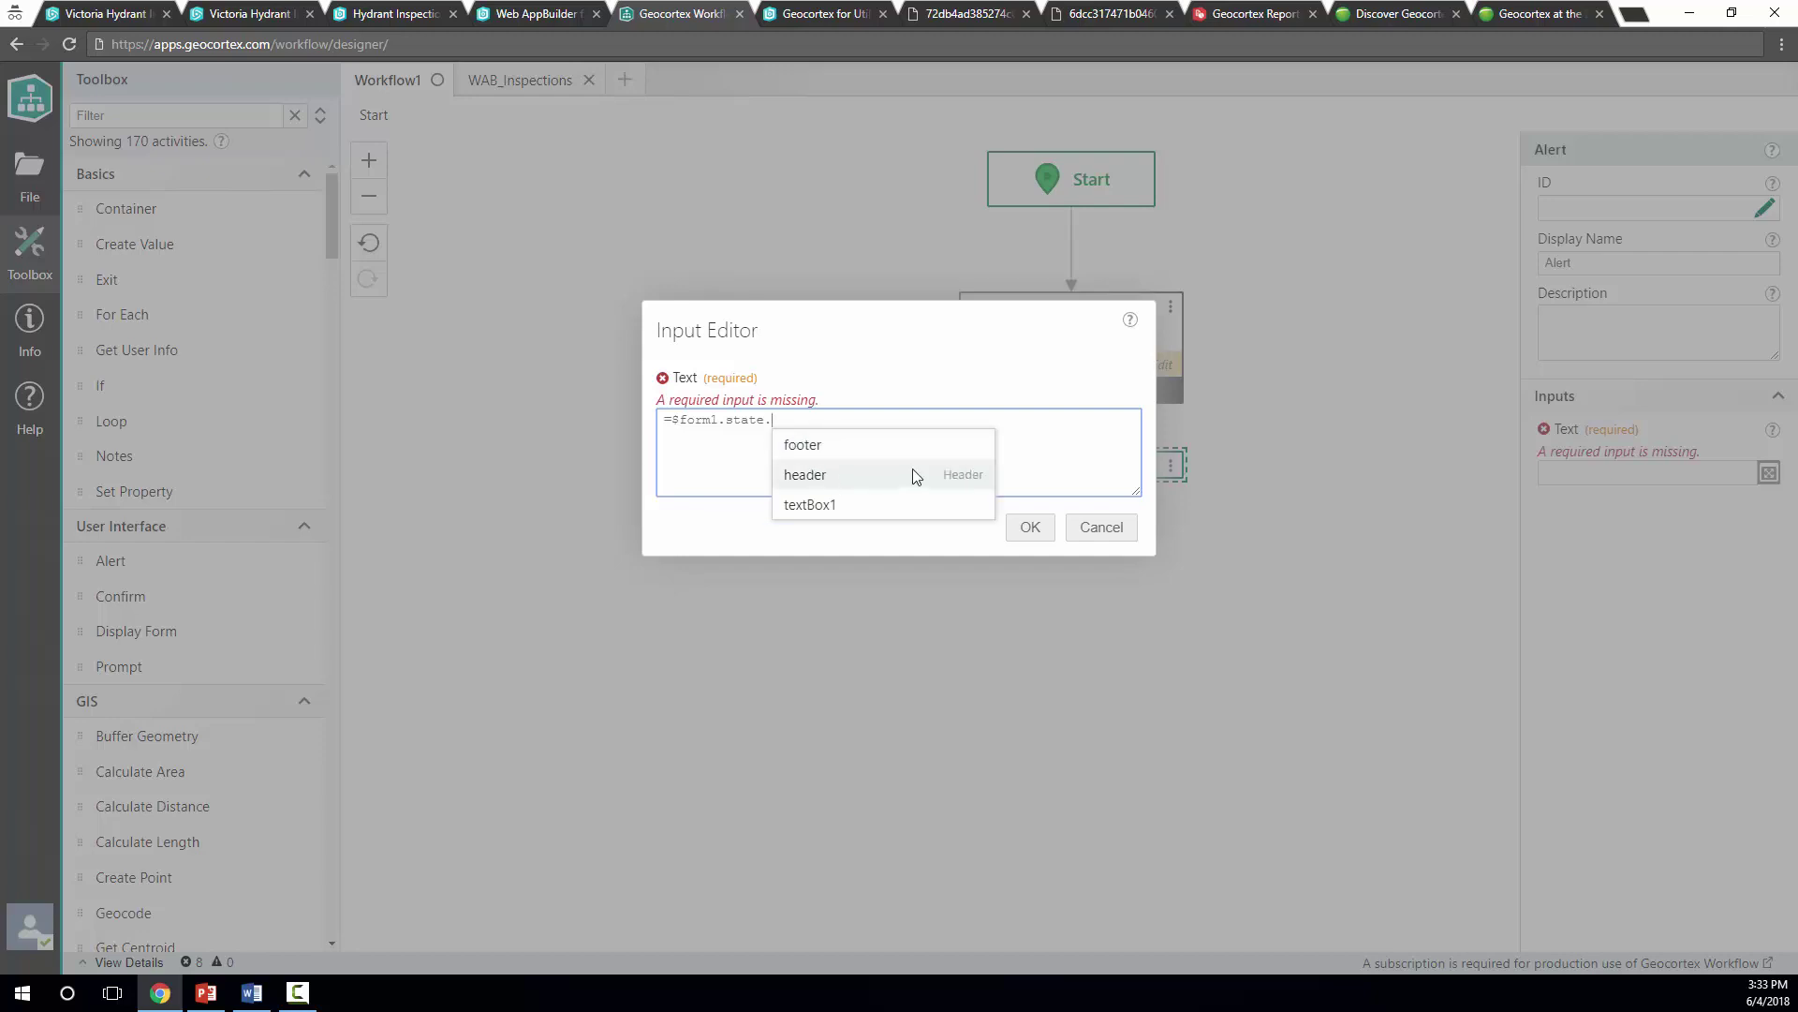
click(871, 504)
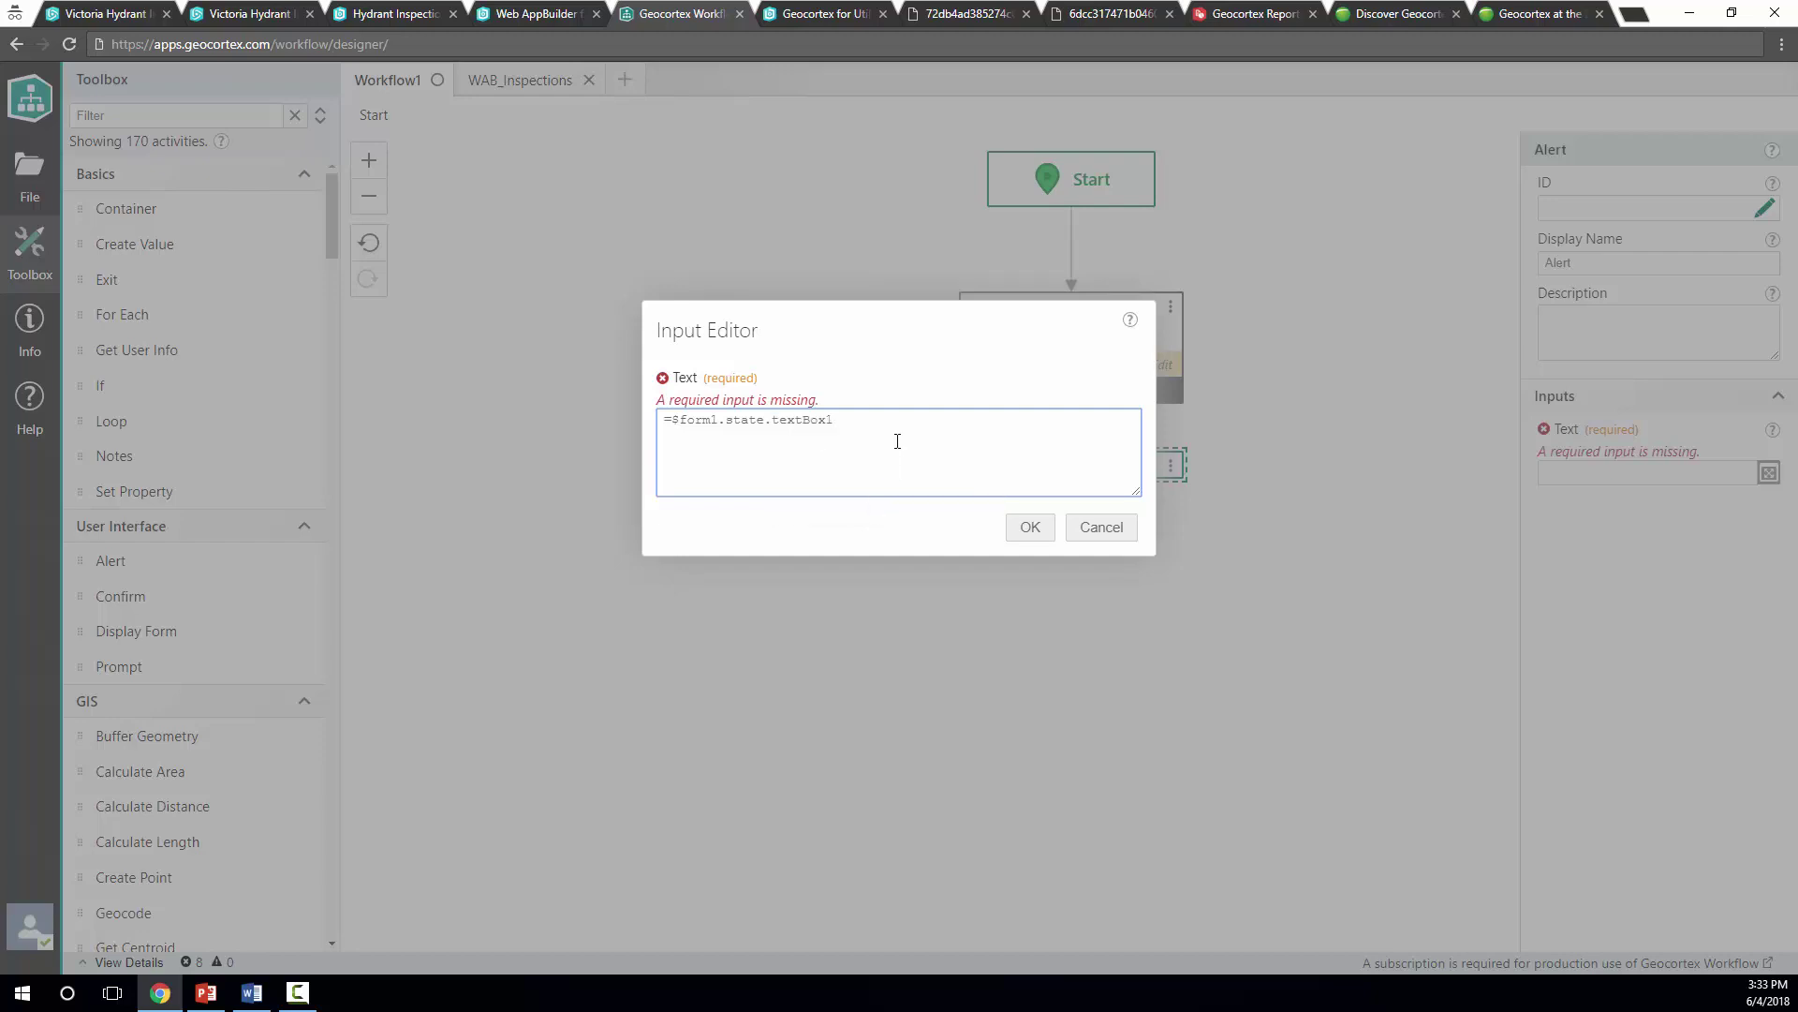
text(.)
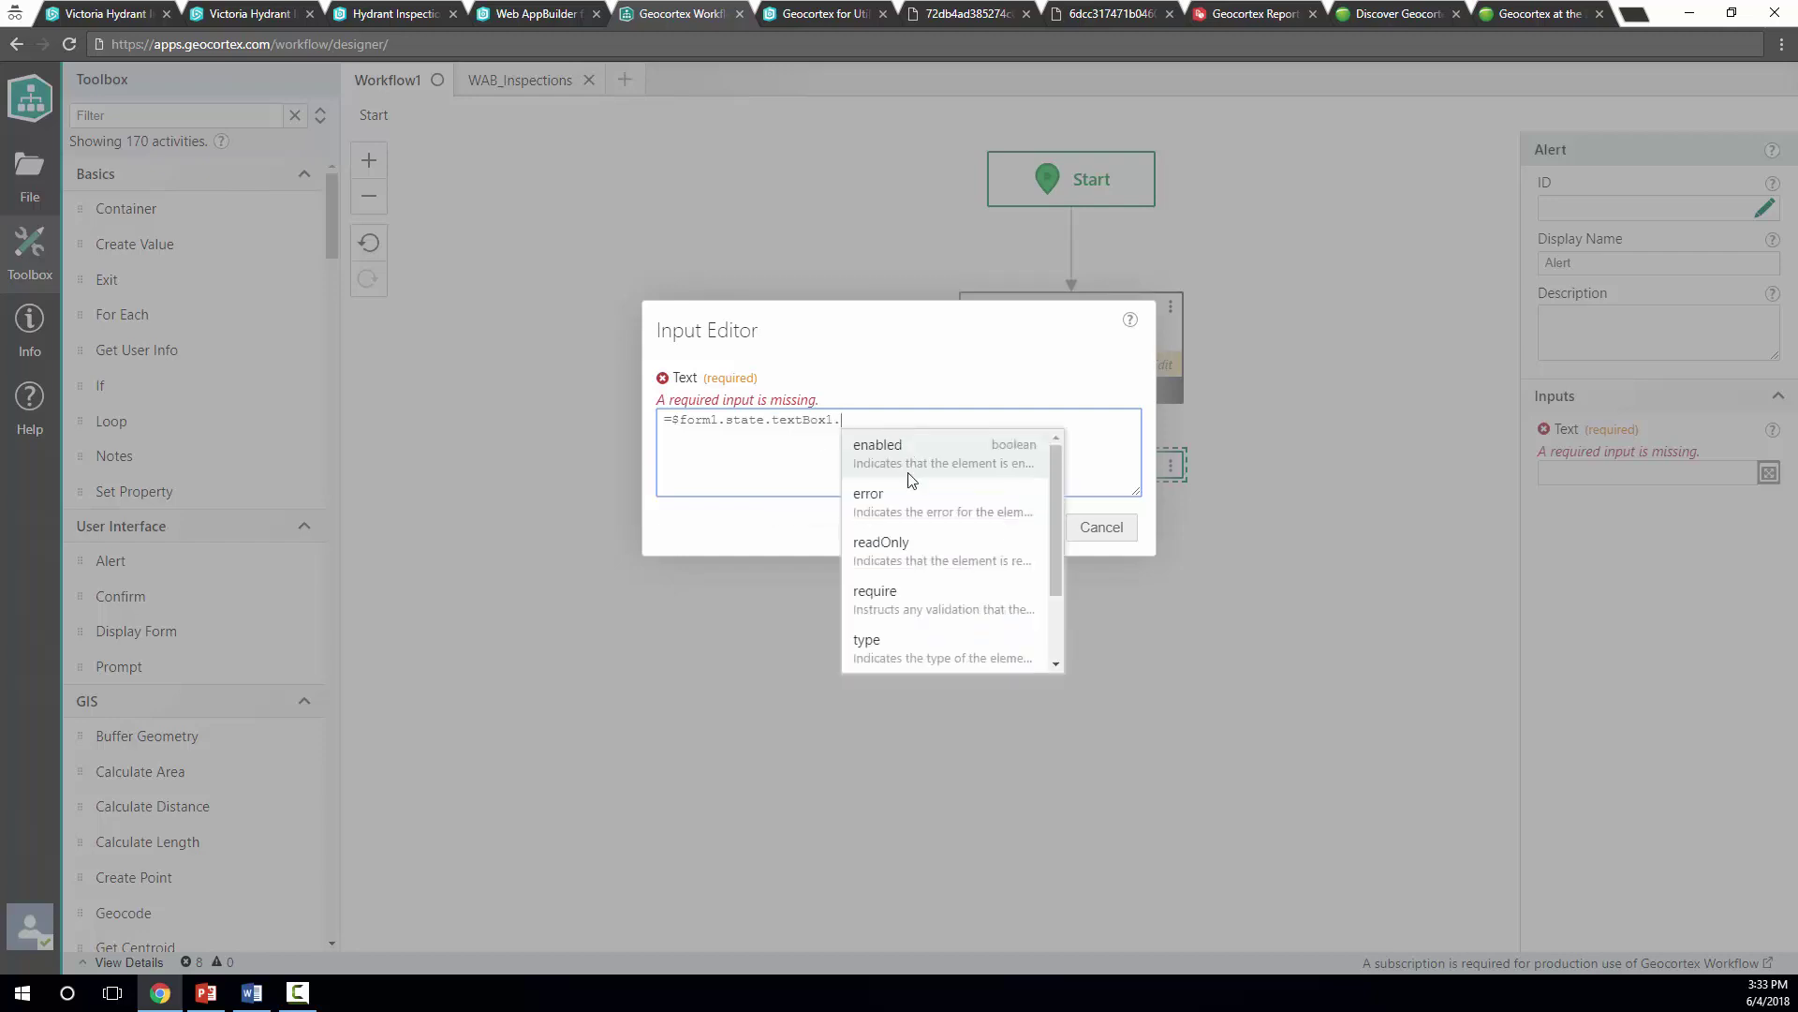
scroll(899, 562, down, 2)
scroll(894, 639, up, 1)
scroll(895, 630, down, 1)
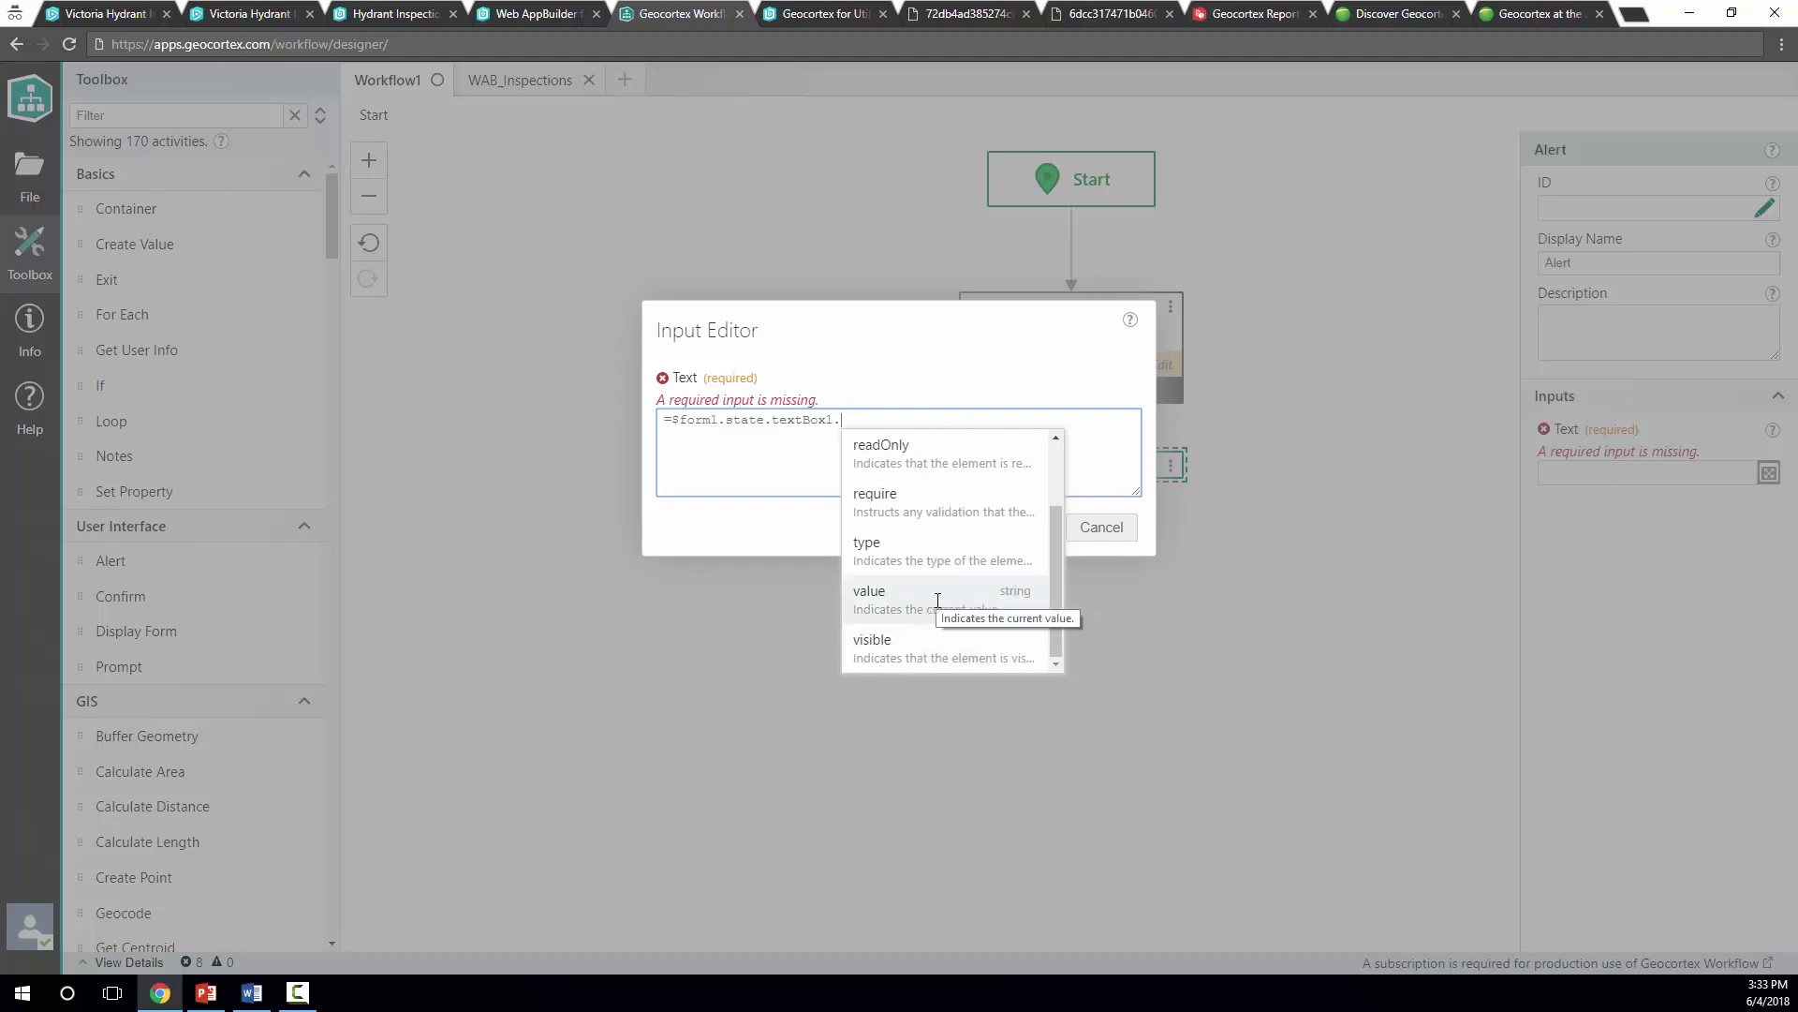
click(993, 607)
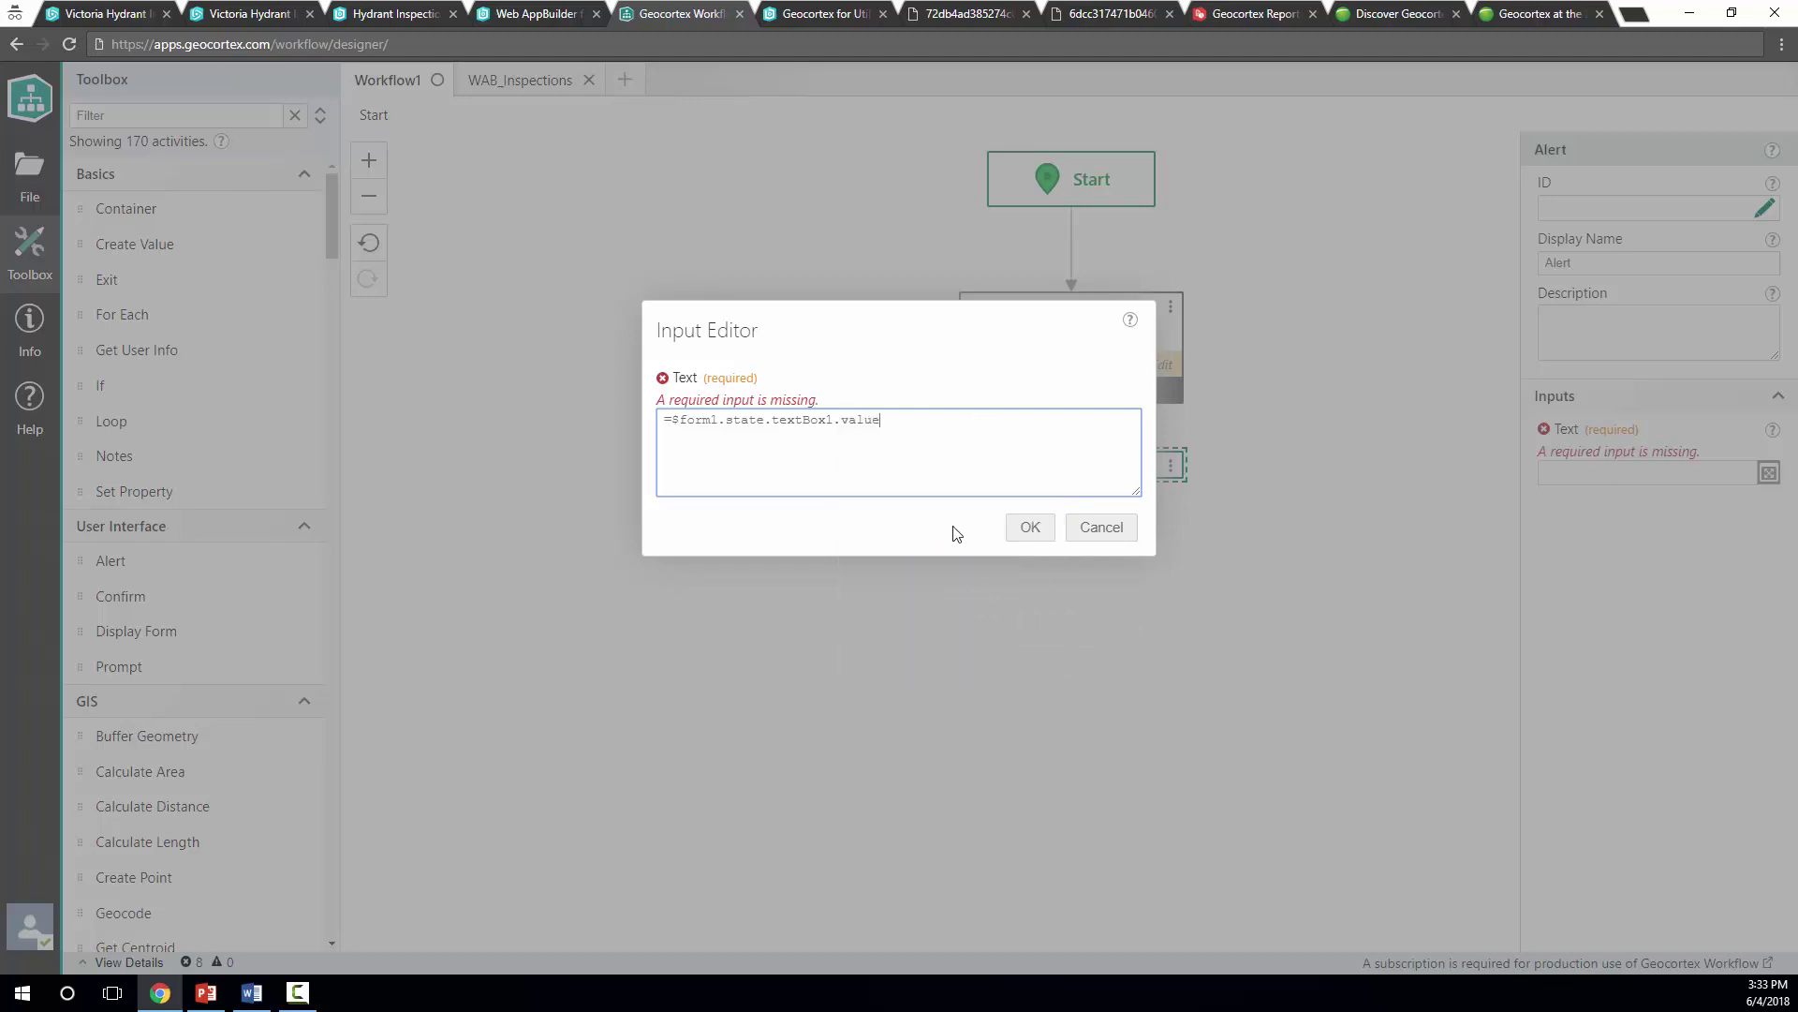
click(1030, 527)
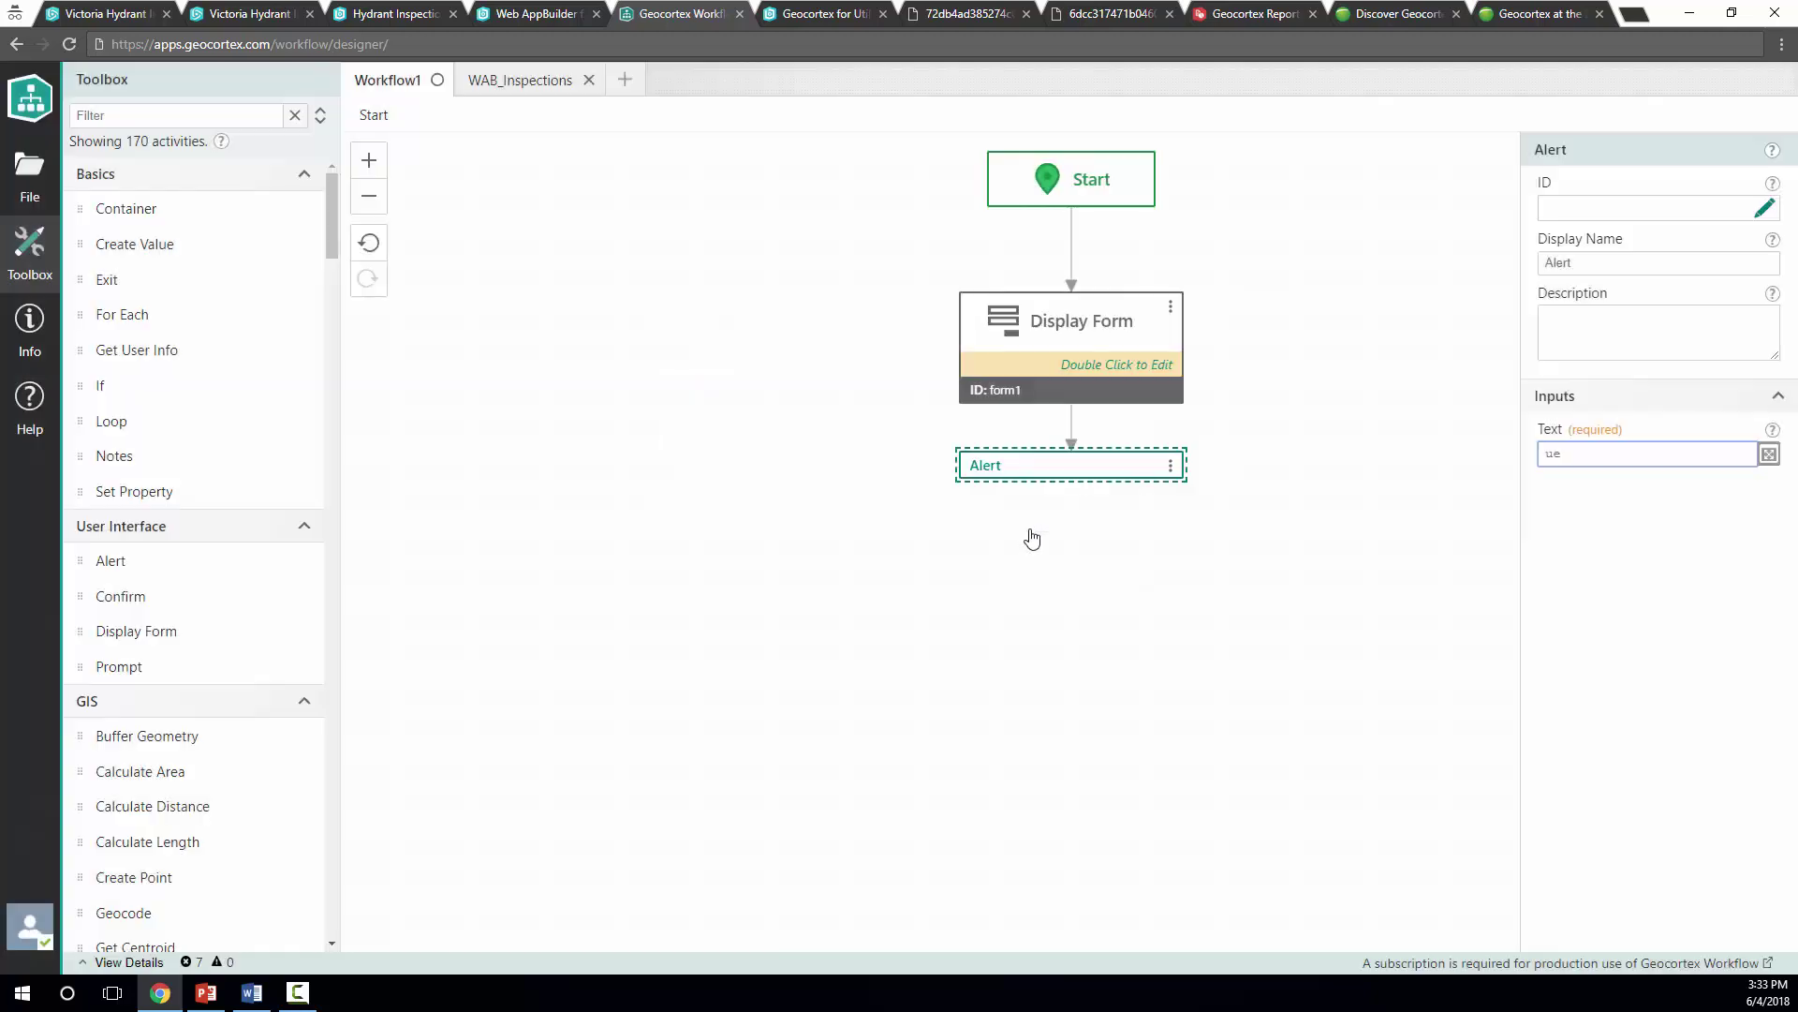
Review the Display Form and Alert steps, then clear the selection
click(1032, 536)
click(1036, 378)
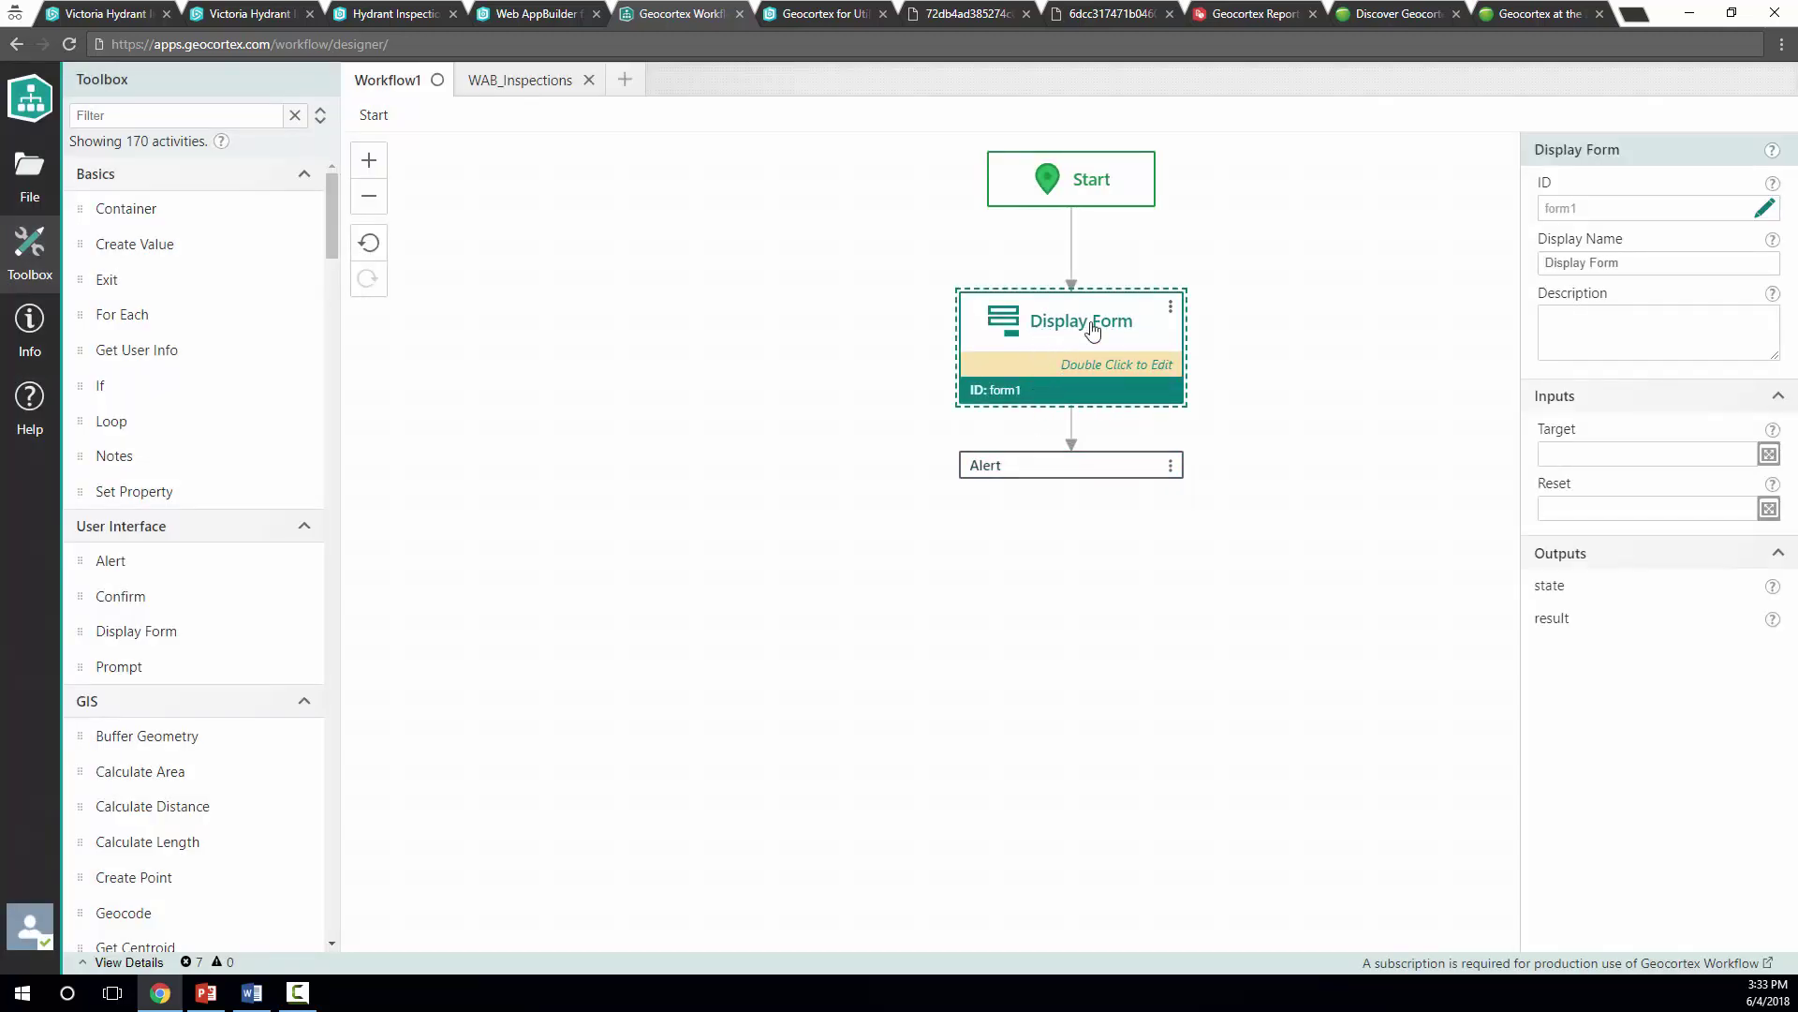
click(1032, 474)
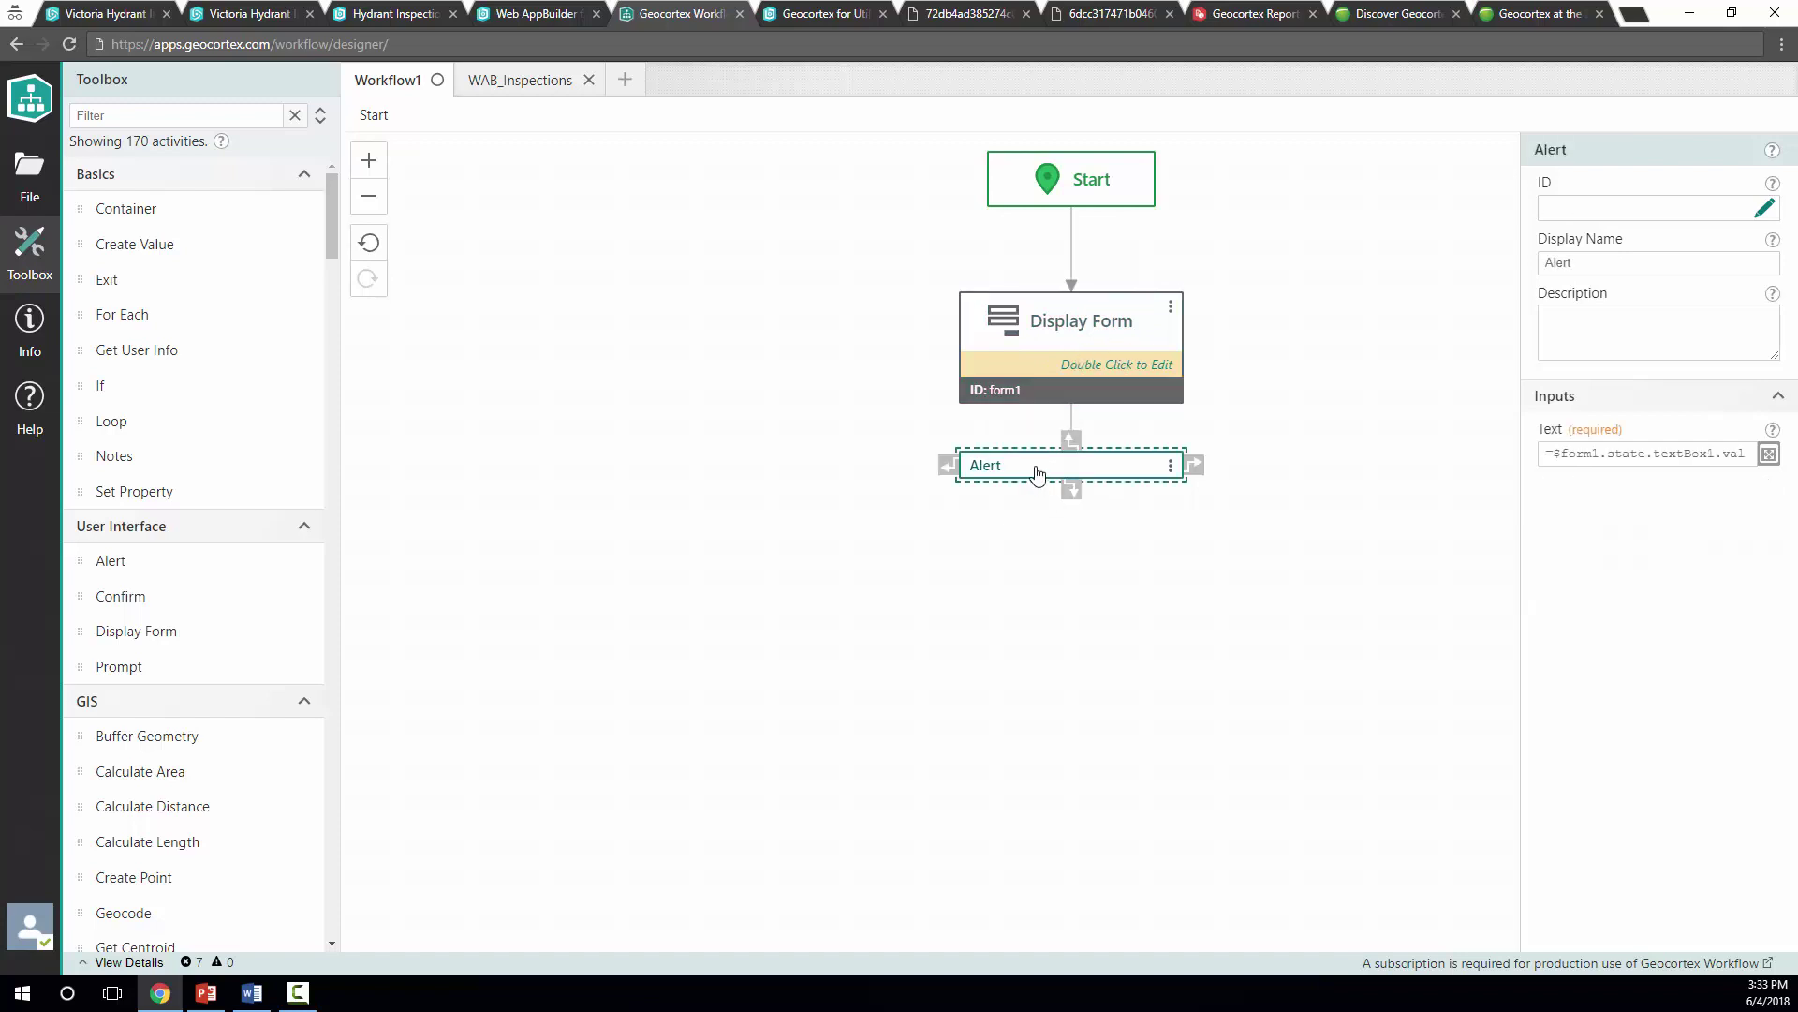
click(1071, 571)
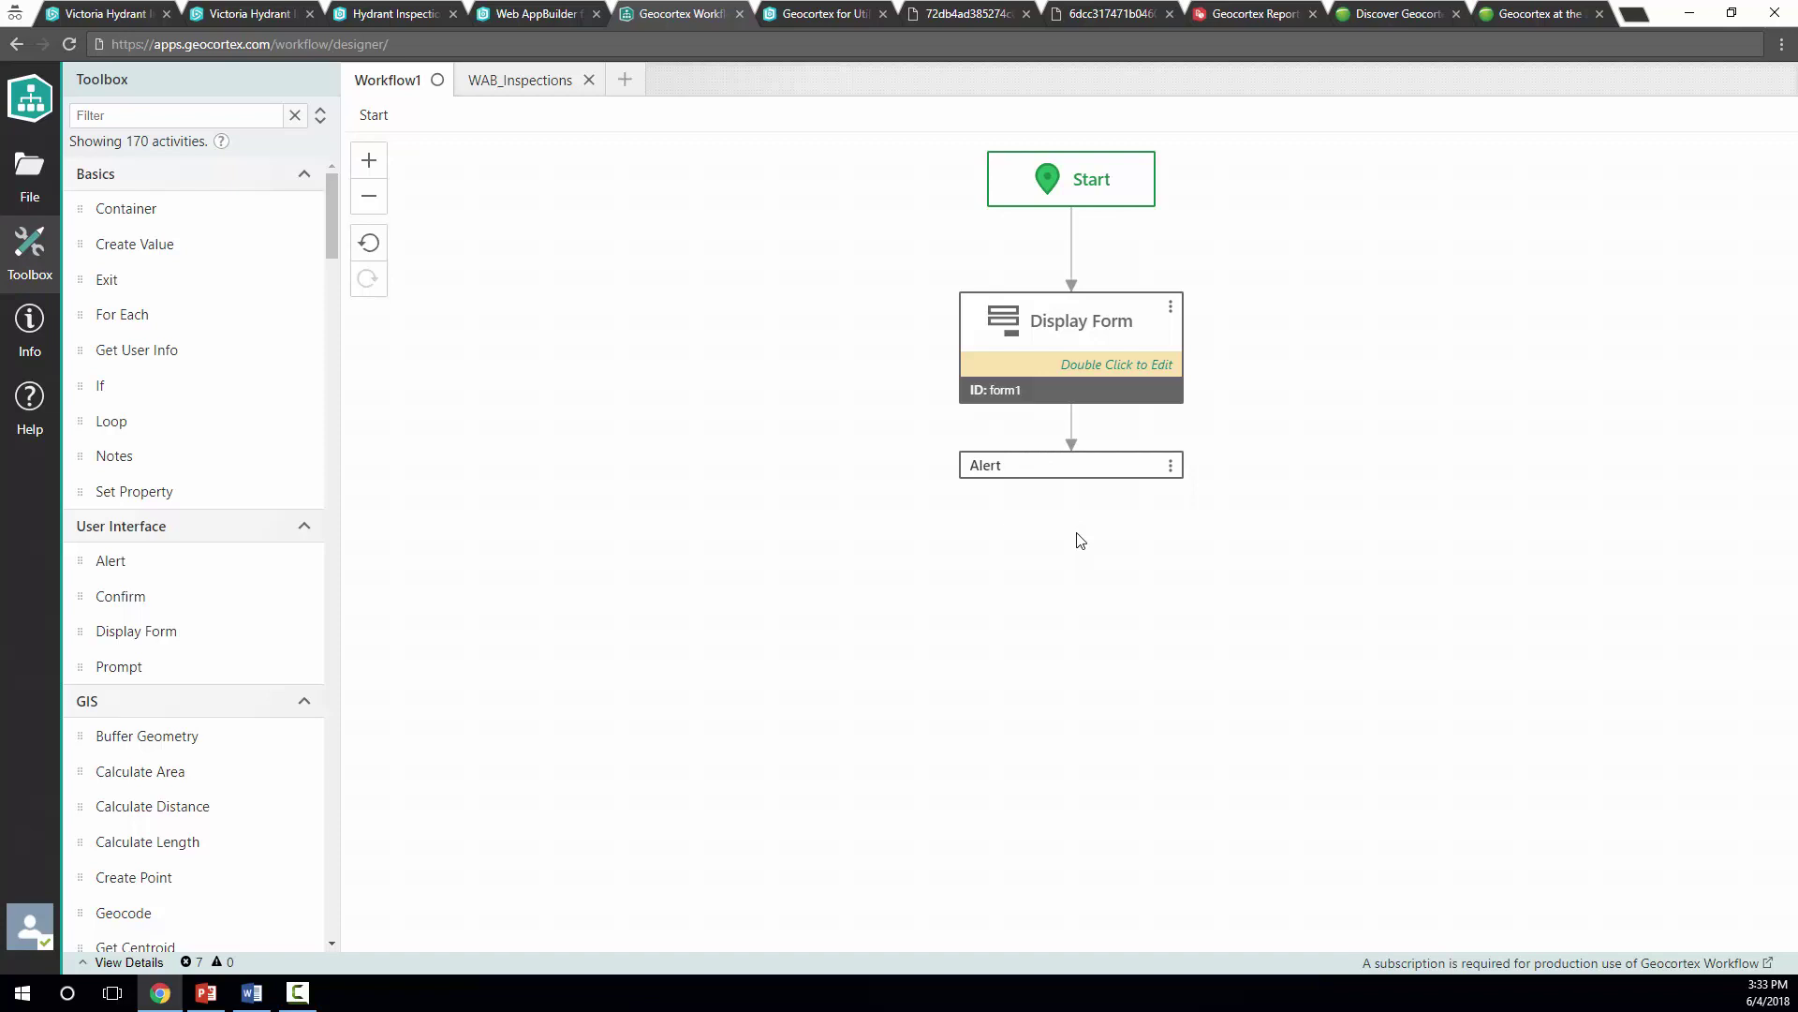
Save the workflow with the title EnterName
click(41, 181)
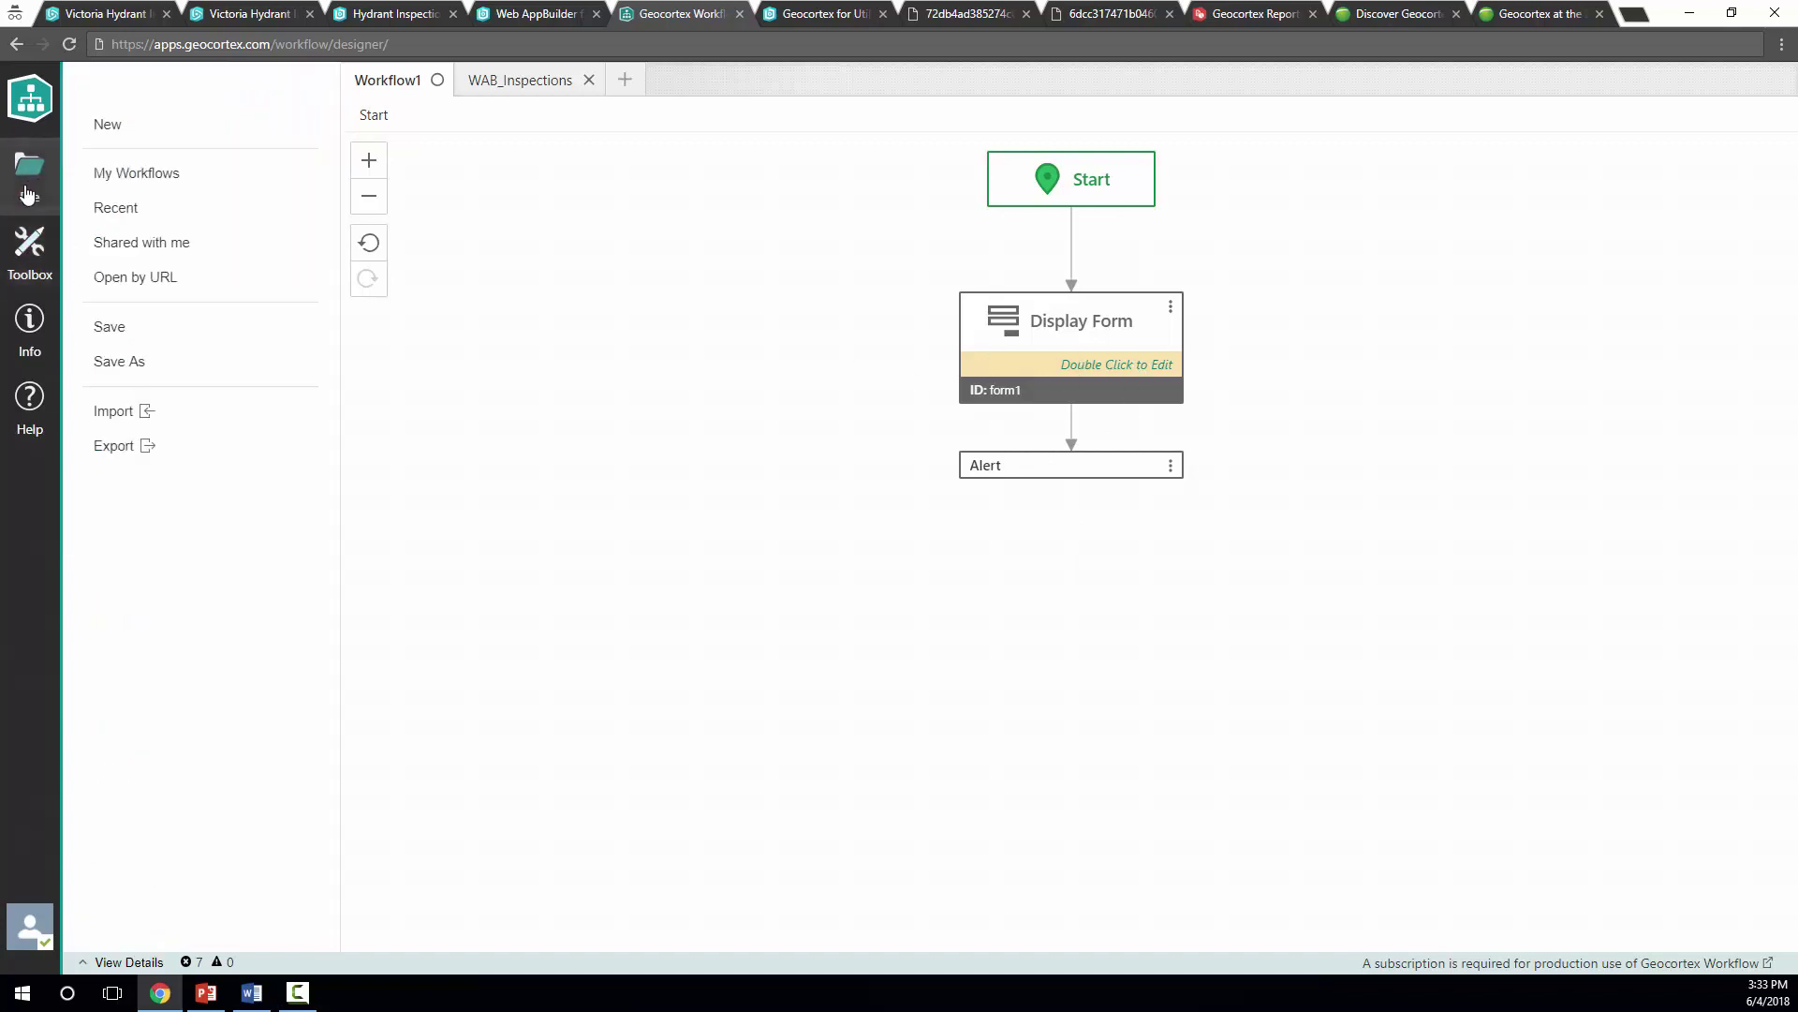
click(125, 335)
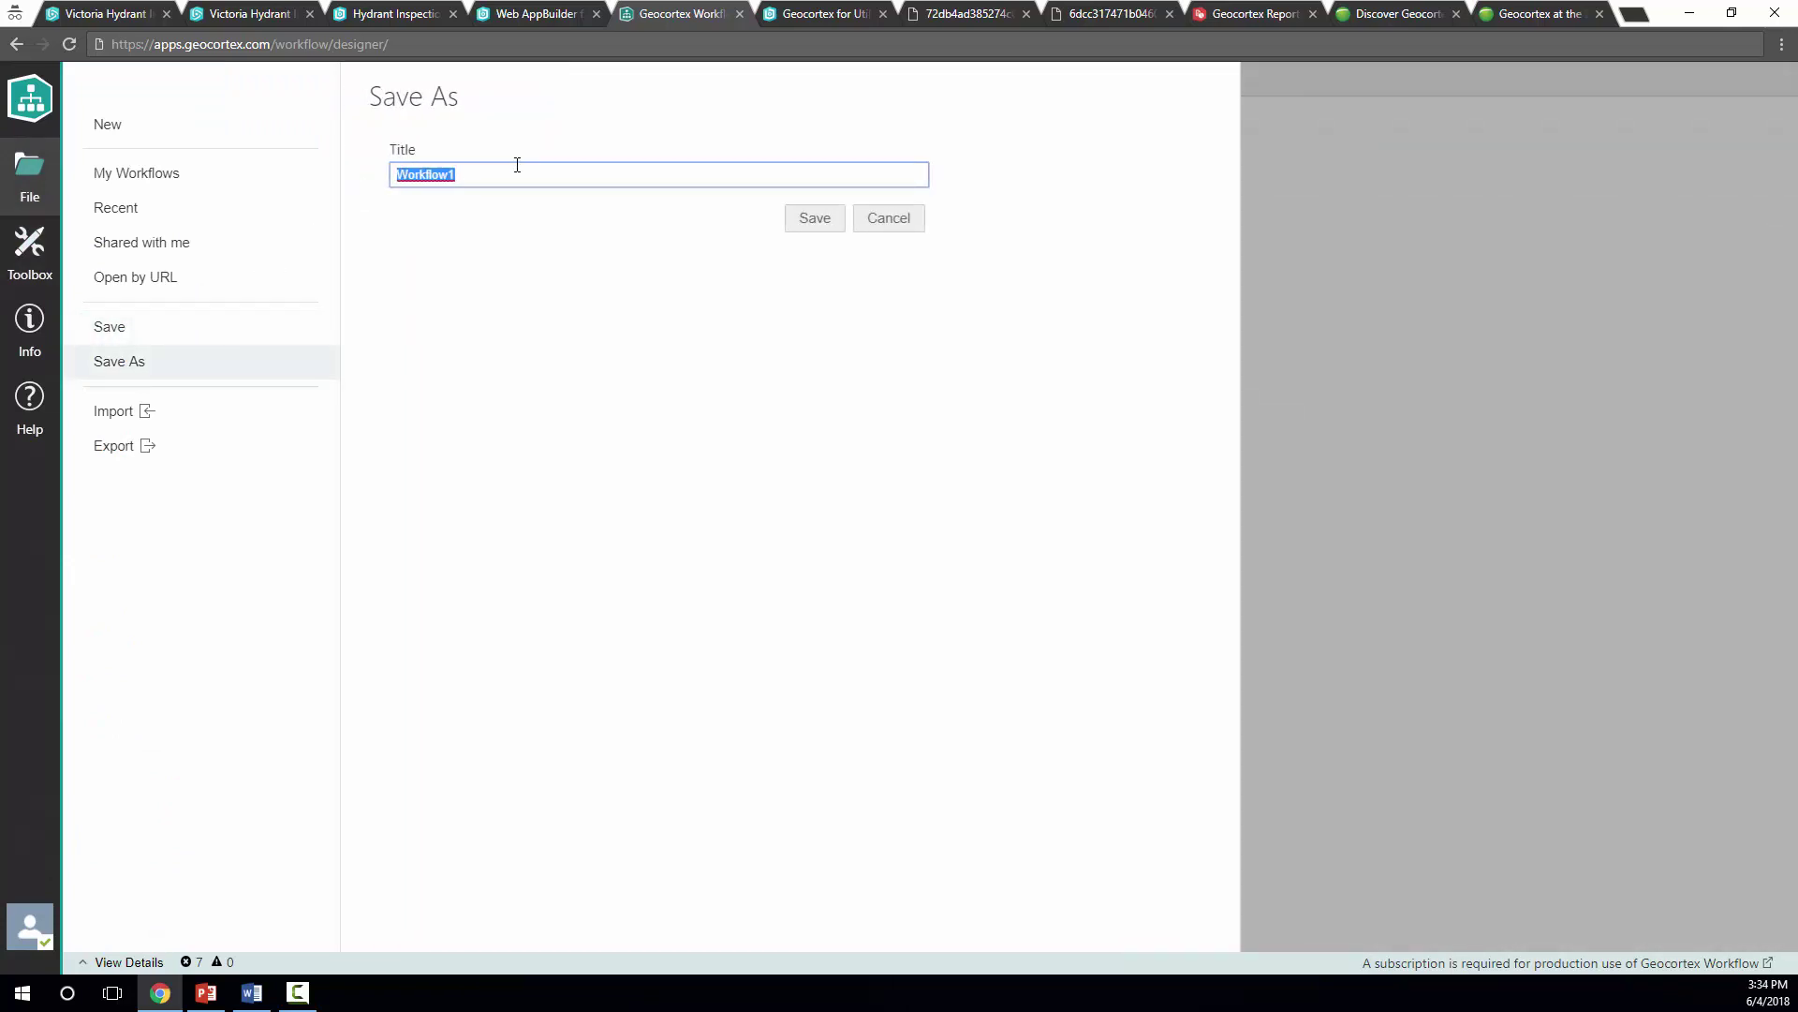
text(EnterName)
click(815, 219)
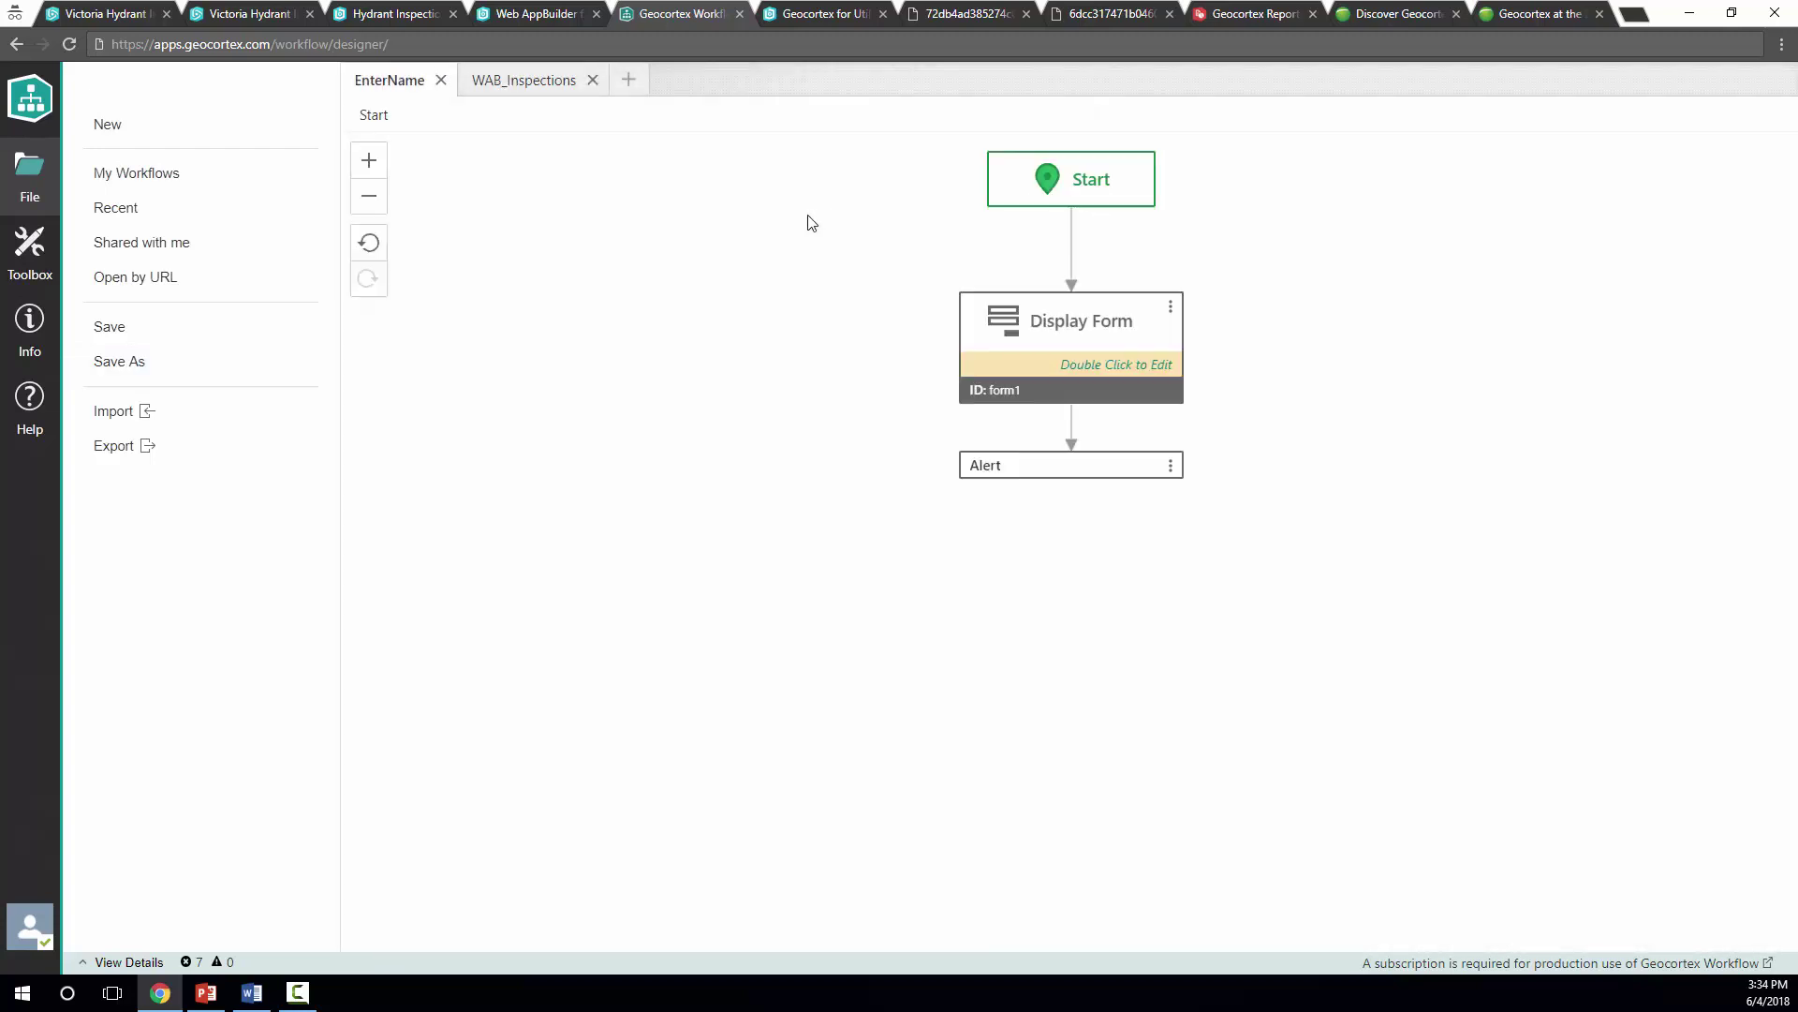
Open the workflow's ArcGIS item page from its Info URL
click(30, 323)
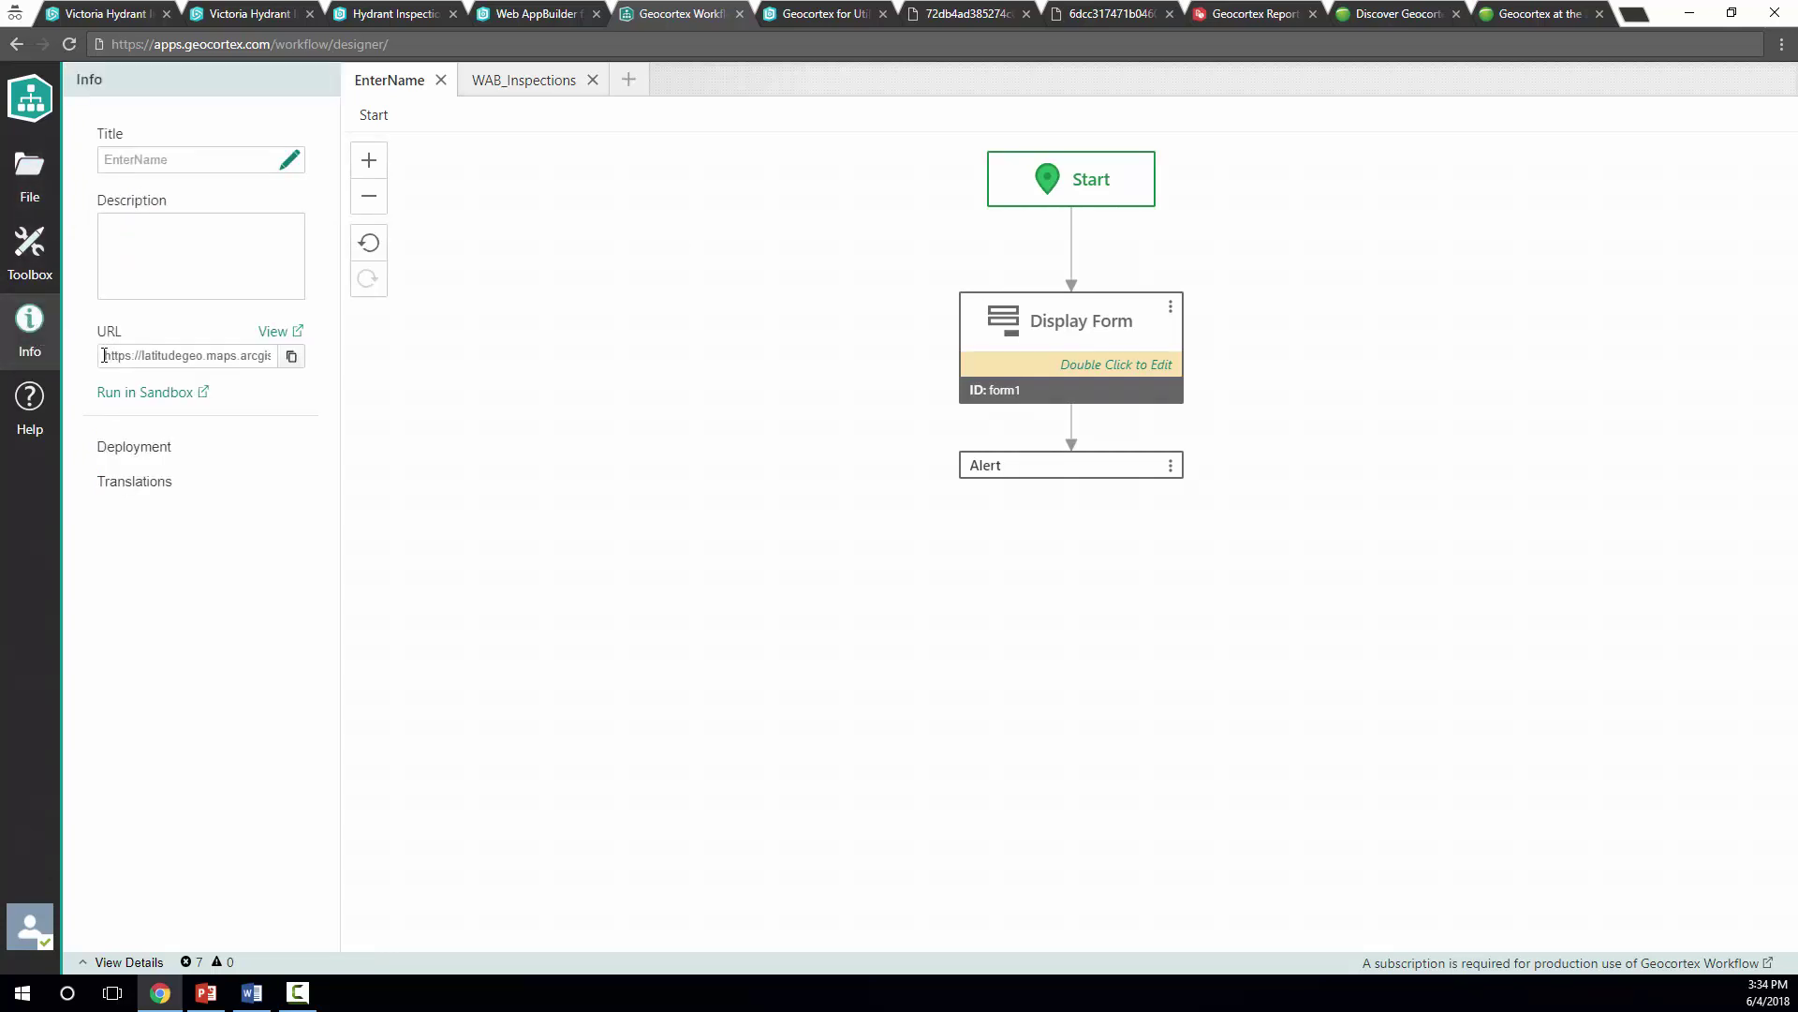
drag(103, 355, 327, 358)
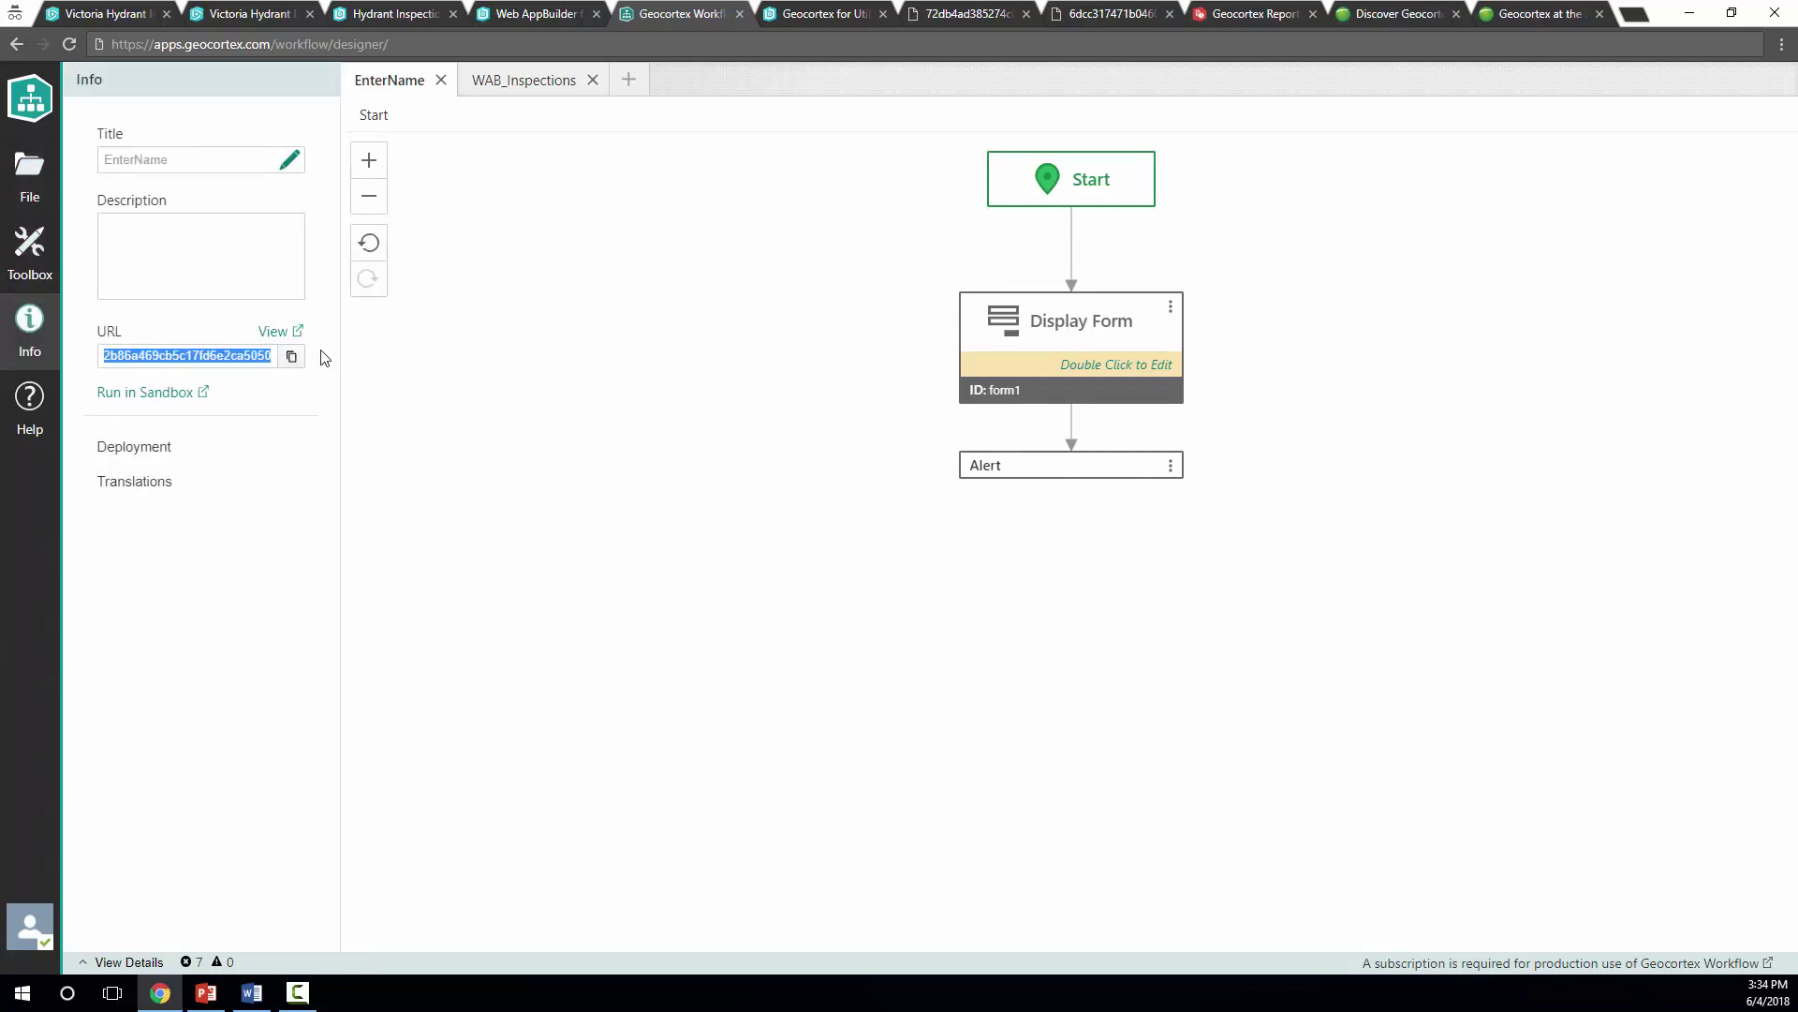
click(276, 337)
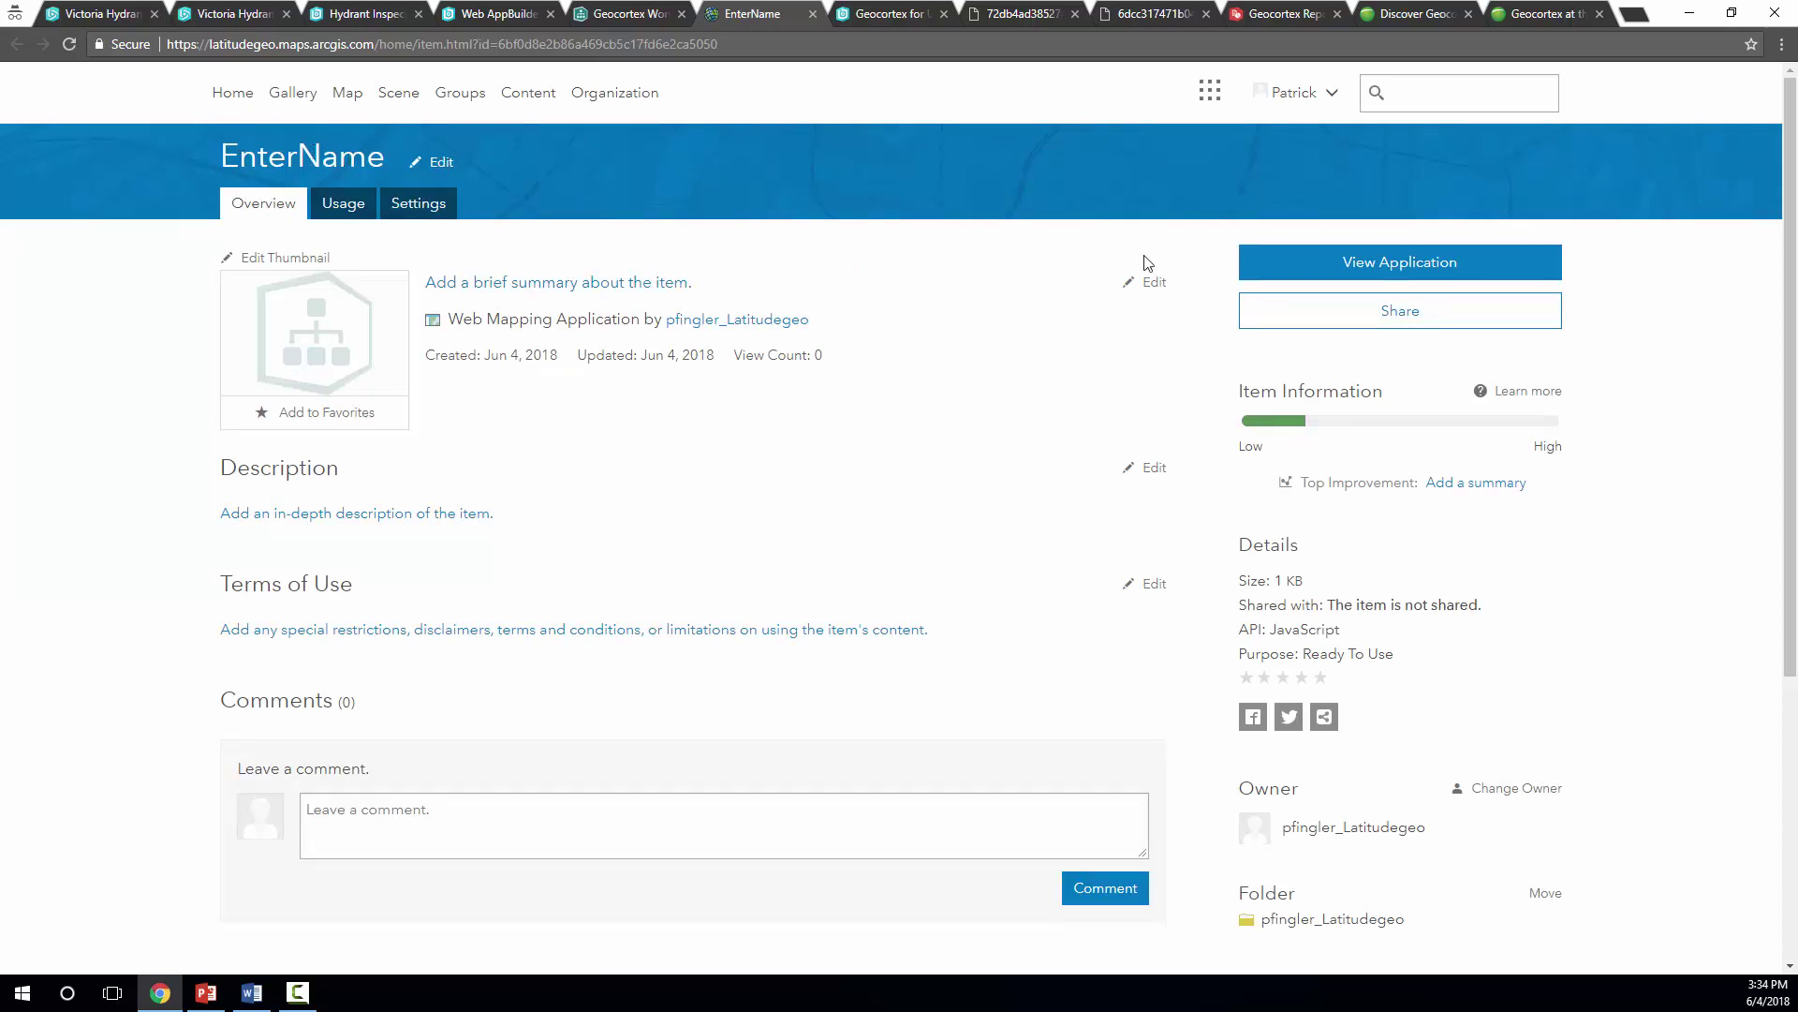
Share the EnterName item with Everyone (public), then go back to the workflow designer
click(1398, 319)
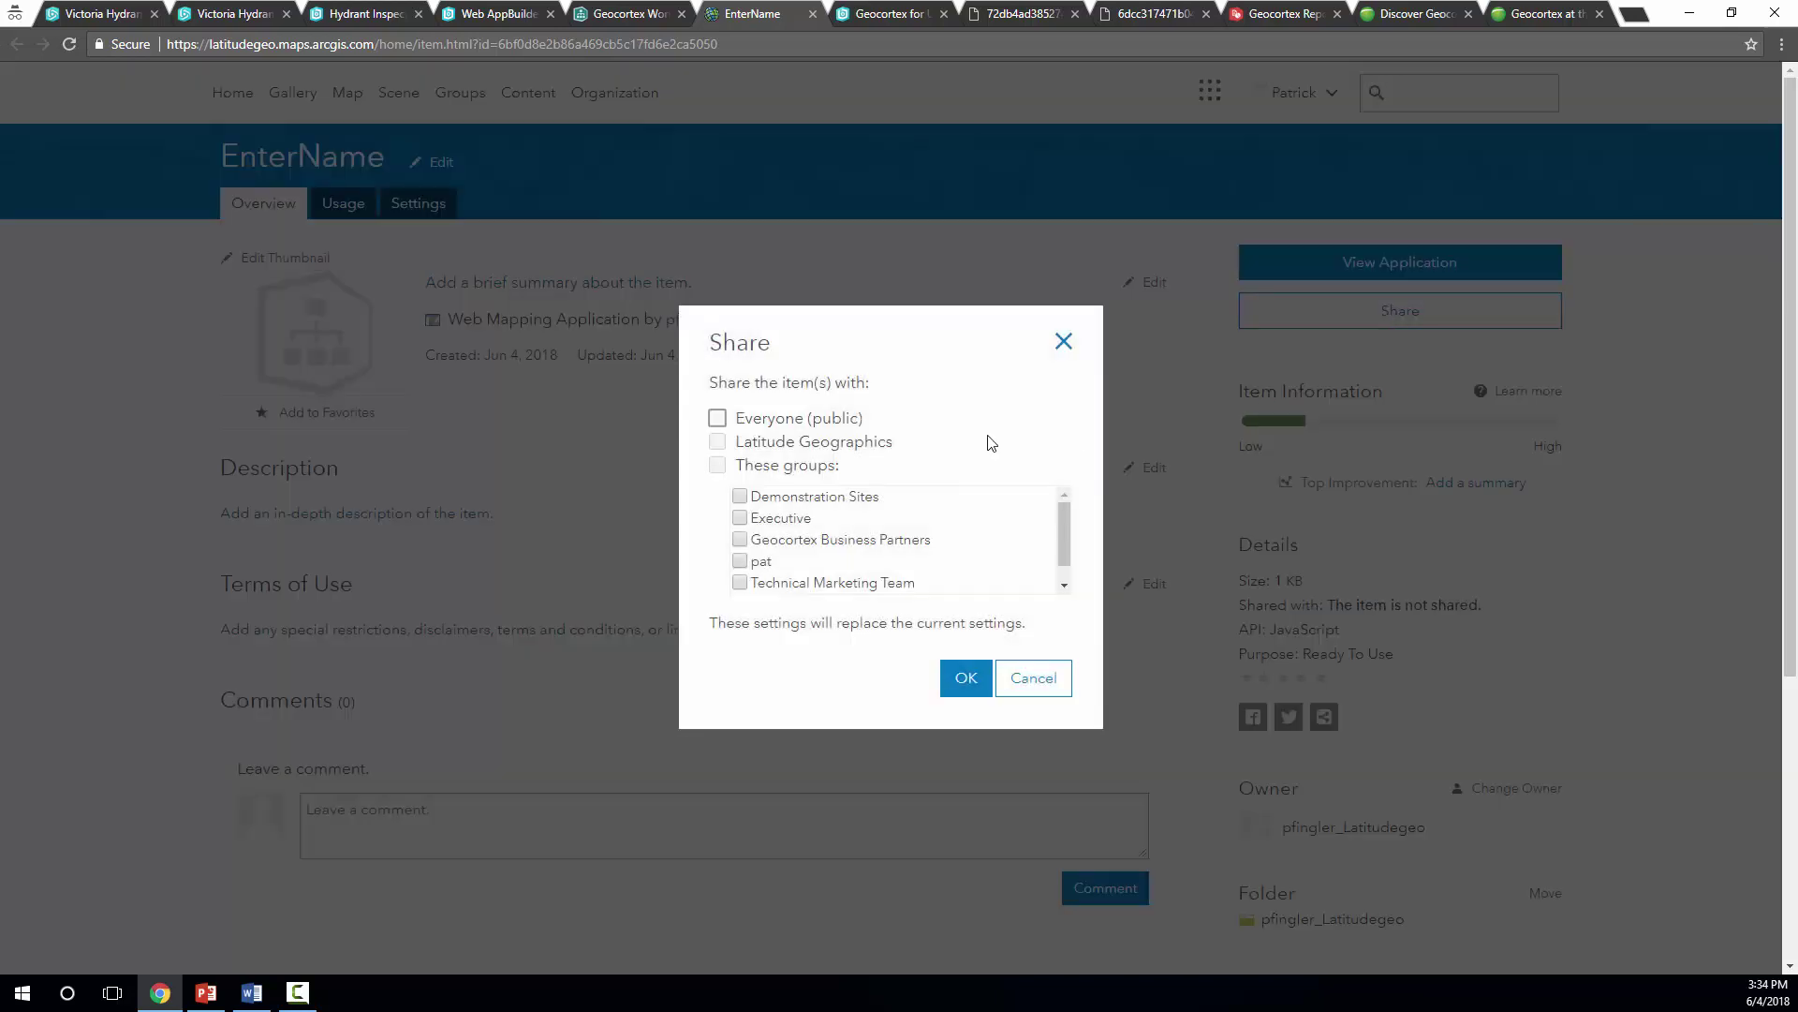
click(718, 418)
click(965, 676)
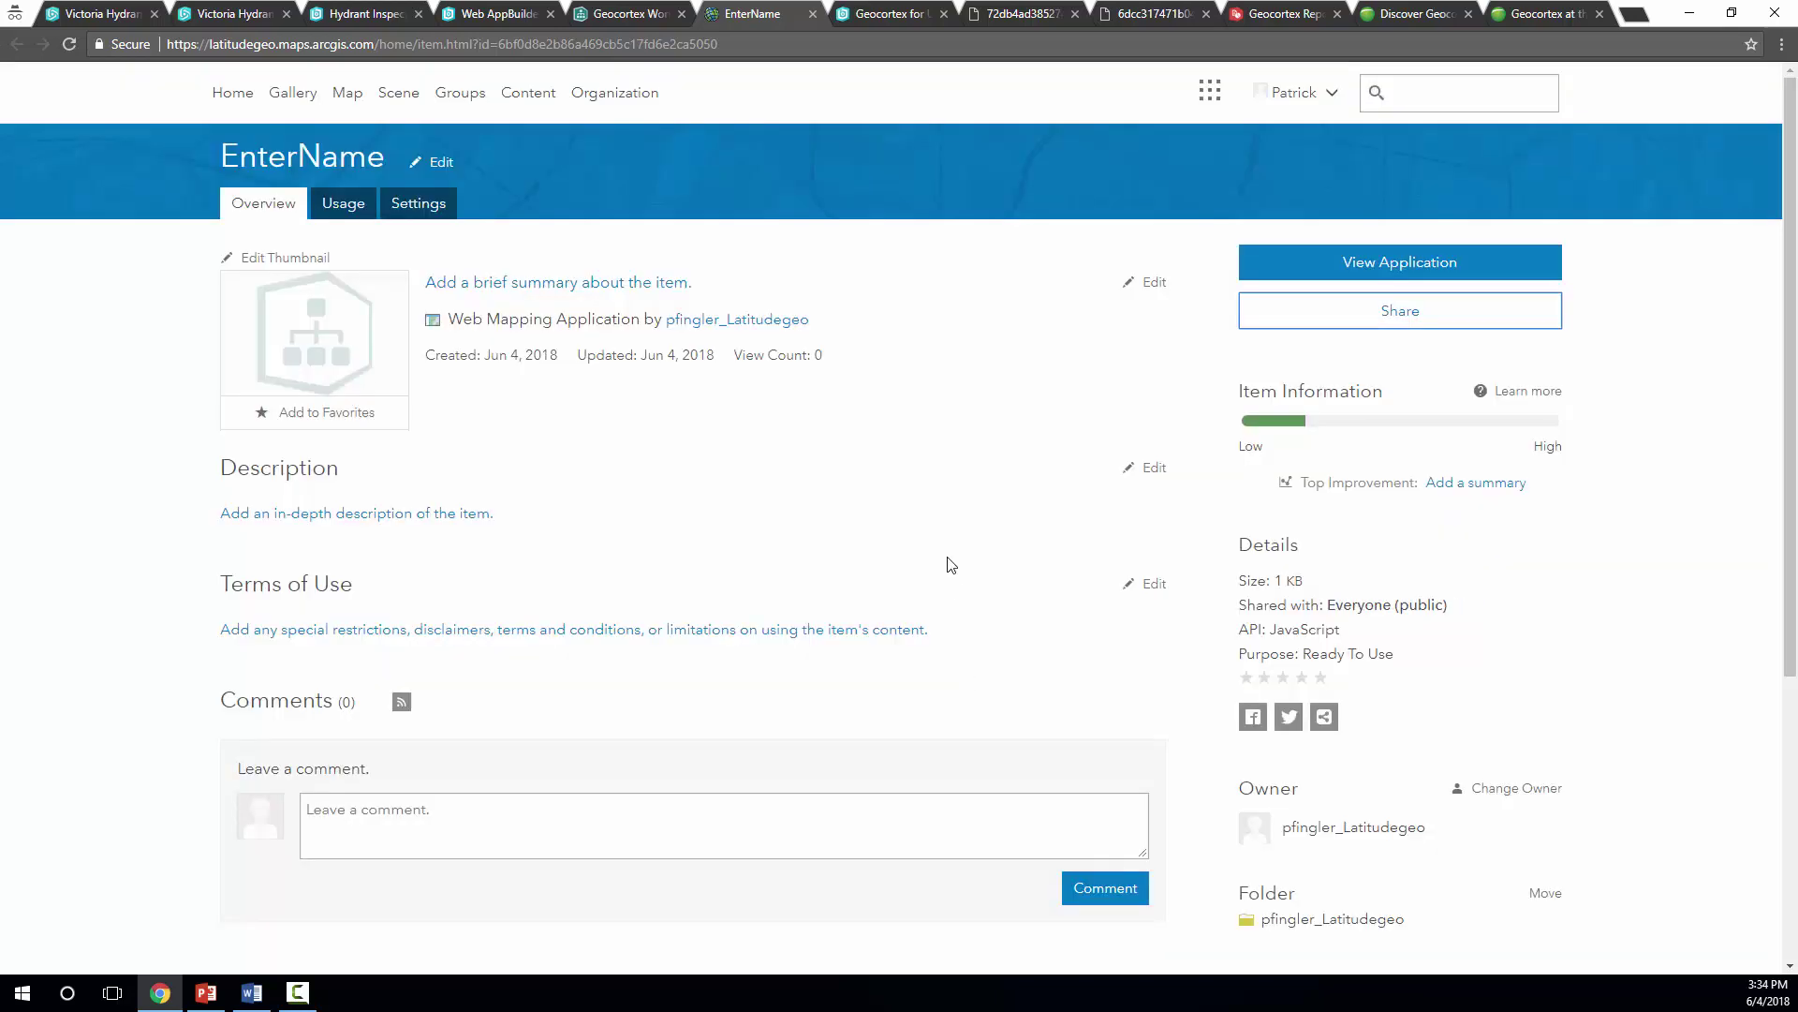
click(619, 13)
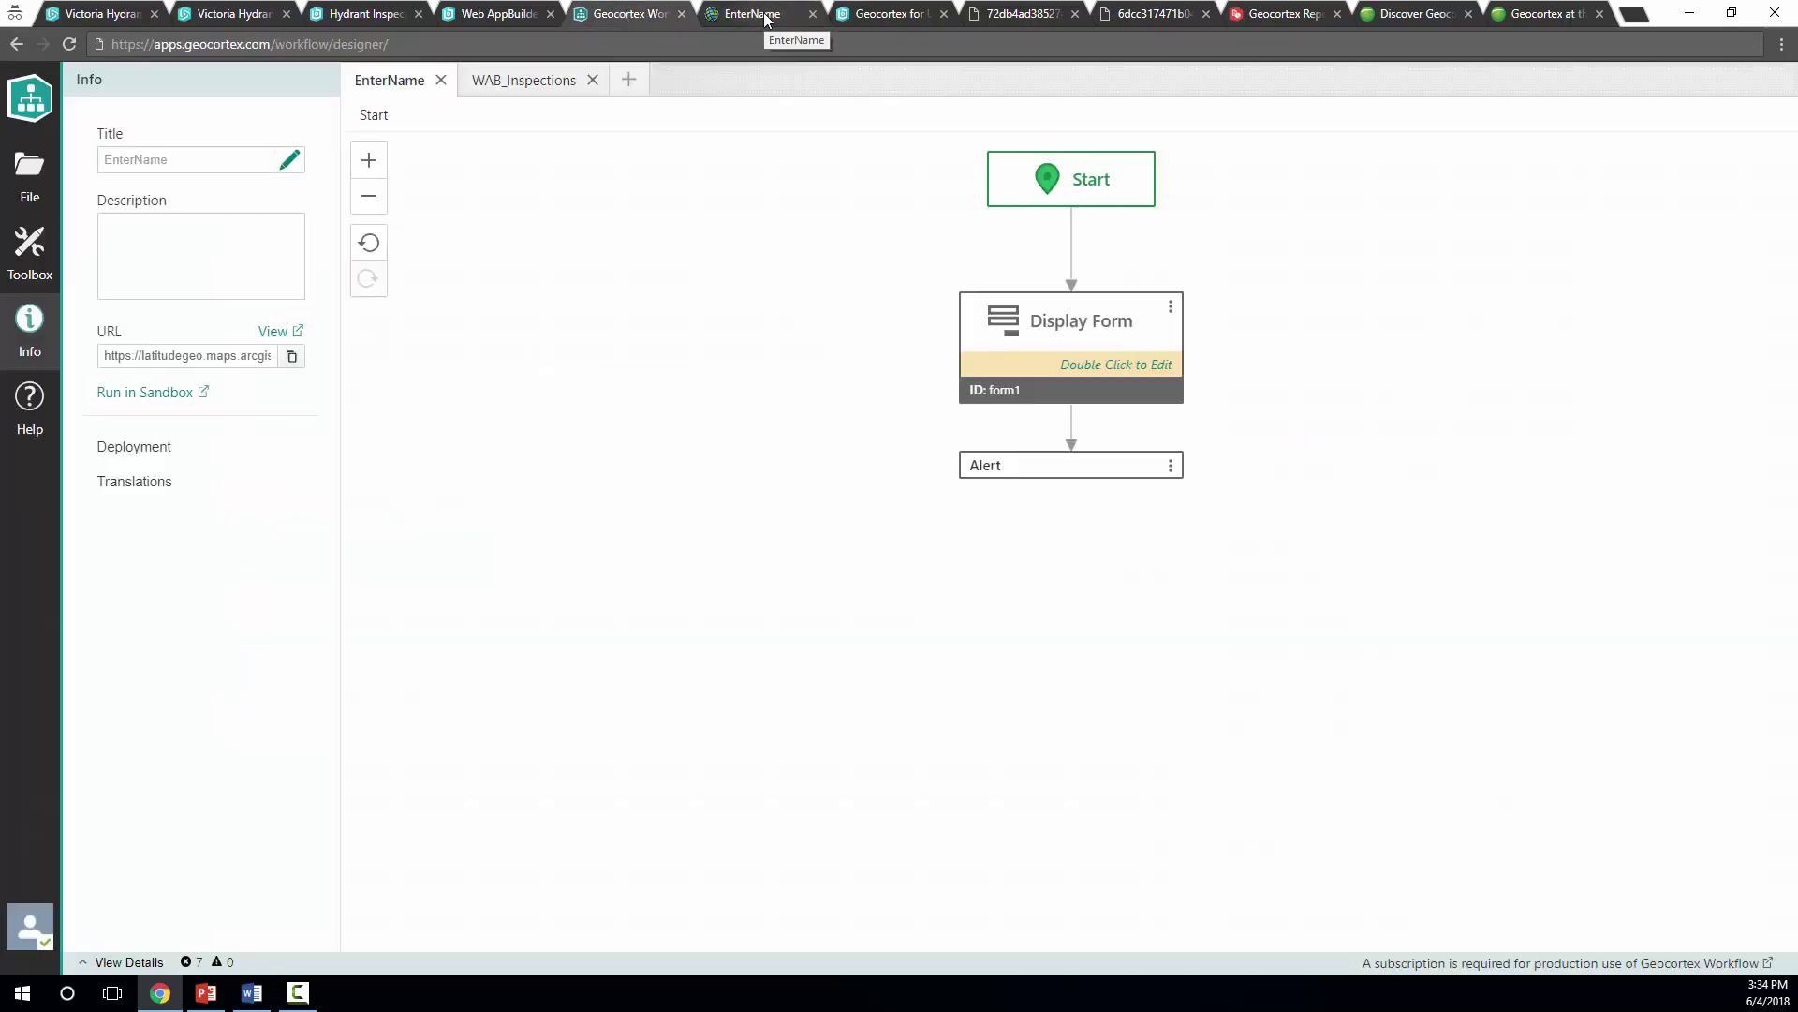
Close the EnterName item page tab and run the workflow in the Sandbox
click(765, 16)
click(811, 14)
click(811, 14)
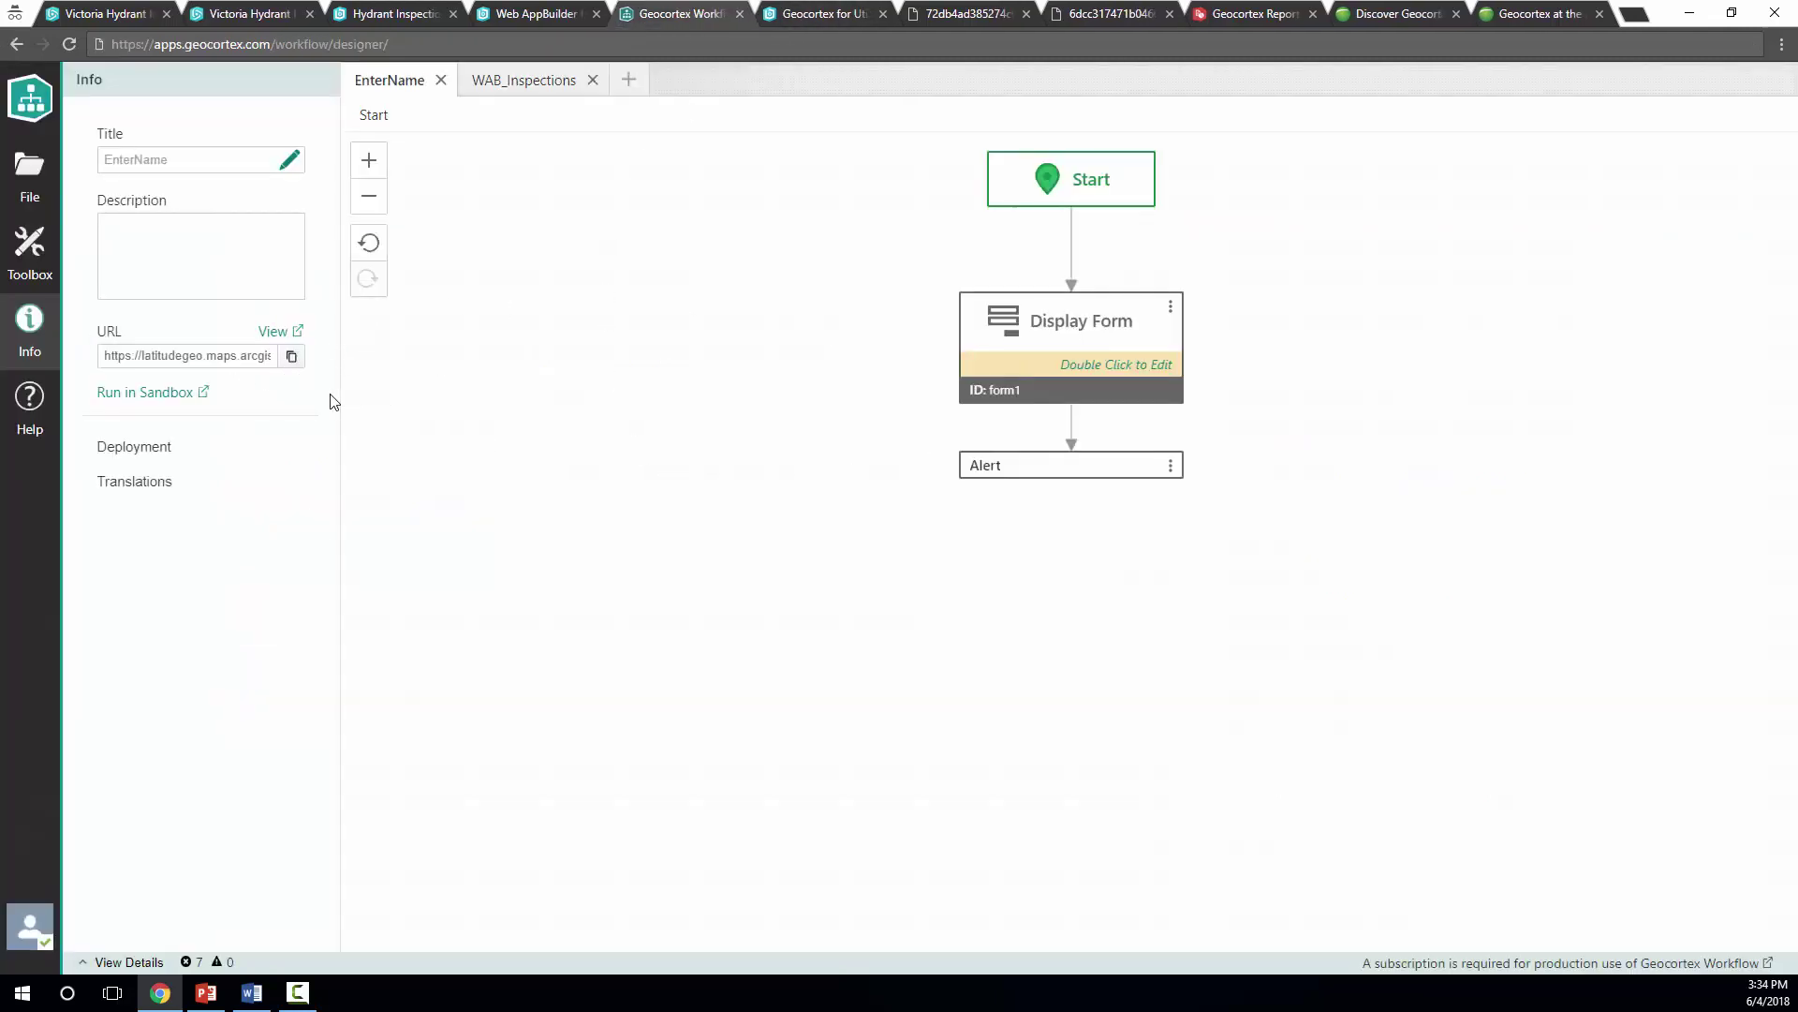
click(155, 396)
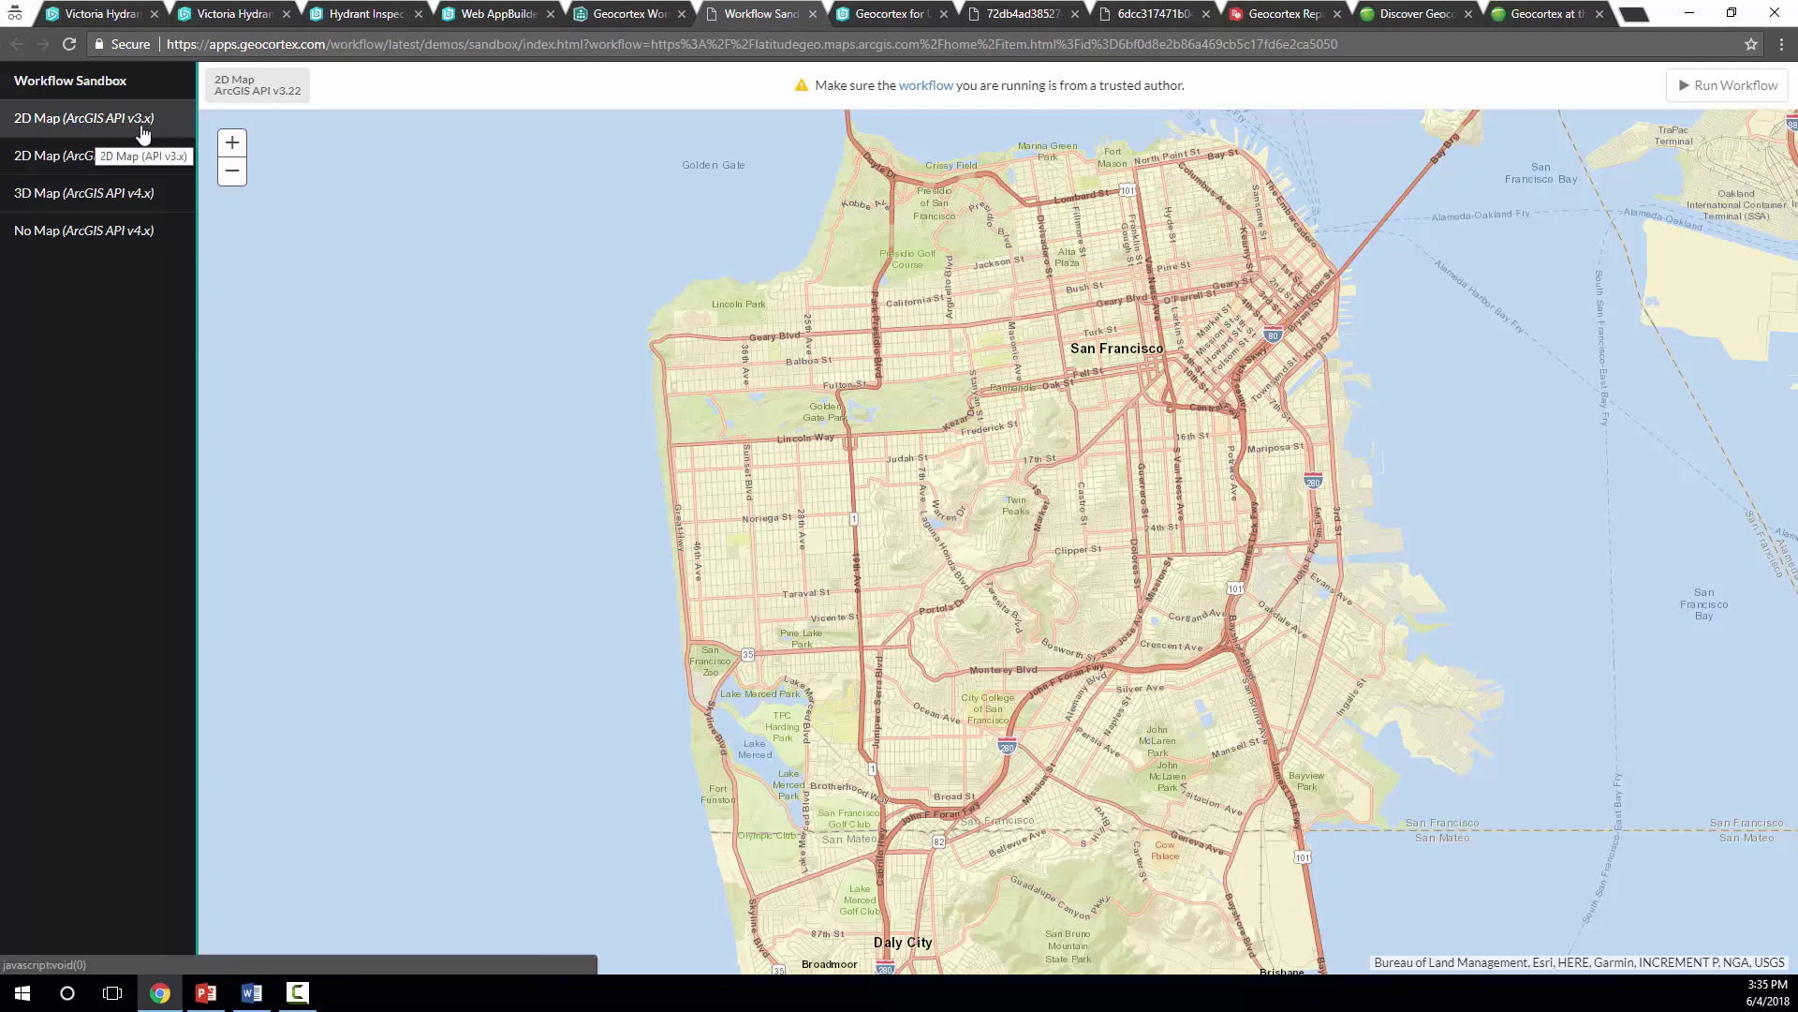
Run the workflow, replace 'Hello world' with a person's name, submit, and dismiss the echoing alert
click(1735, 84)
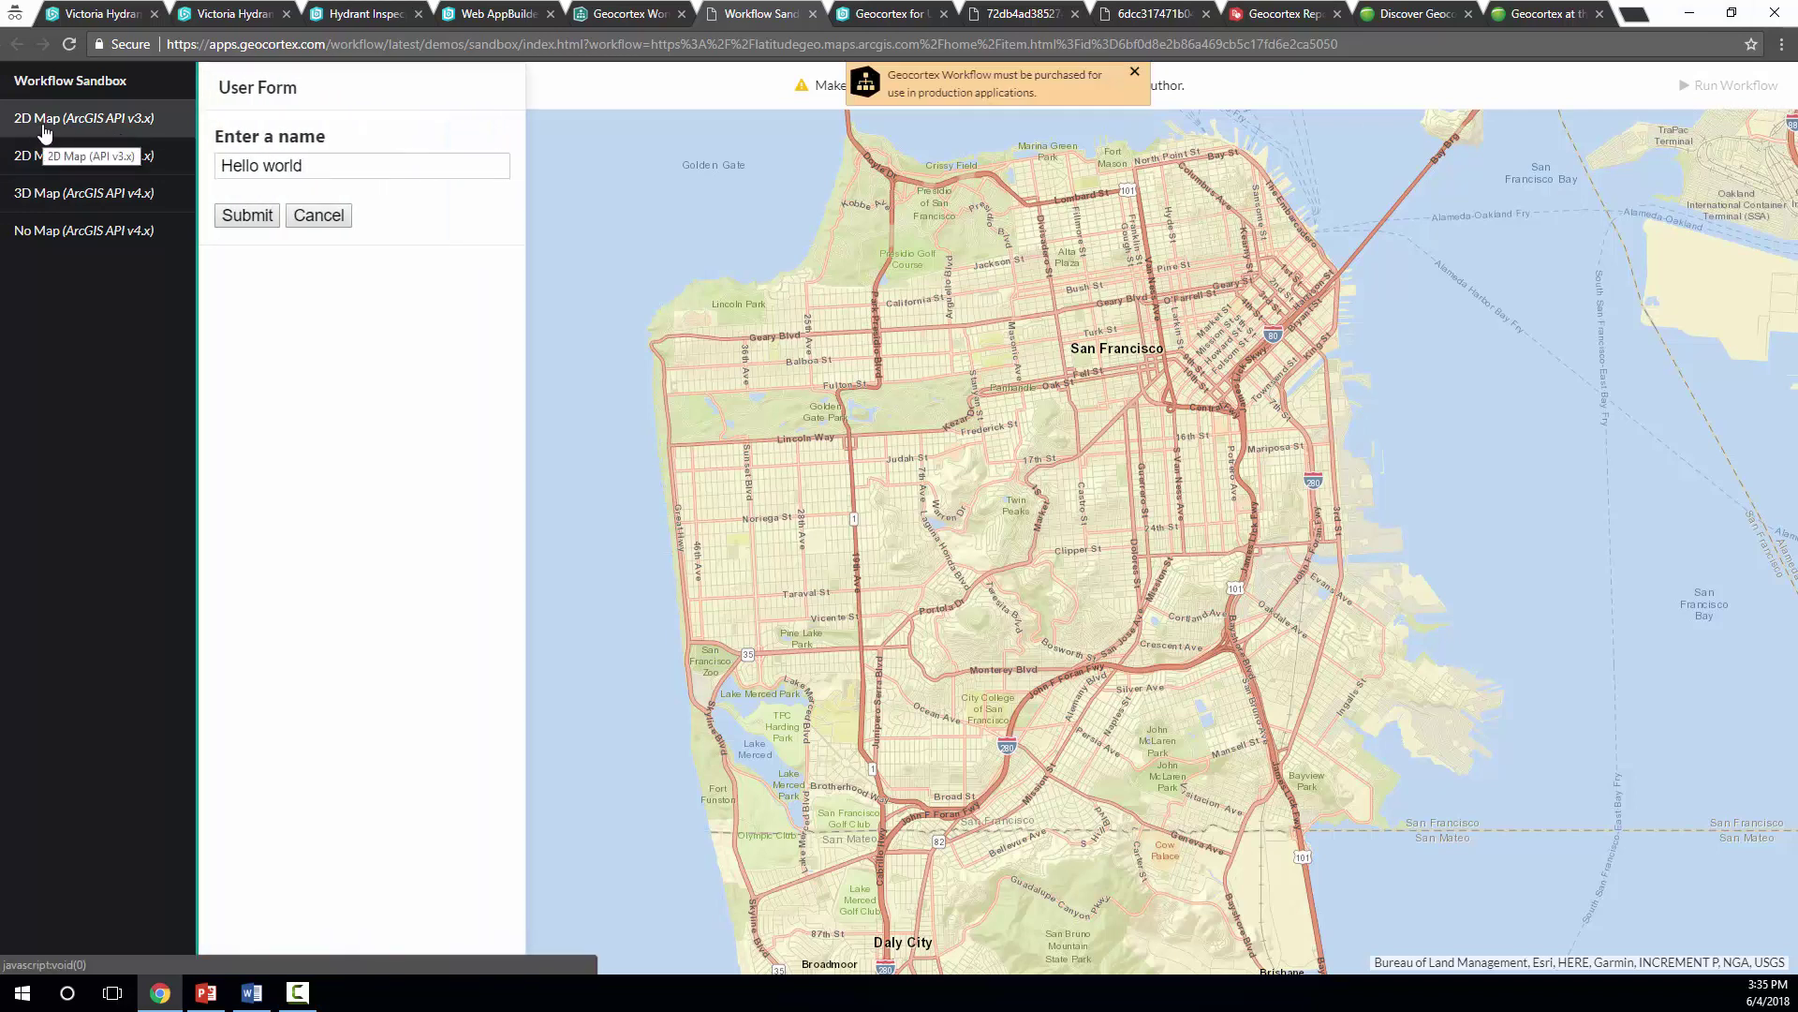
drag(409, 166, 151, 175)
drag(298, 166, 217, 167)
key(BackSpace)
click(247, 217)
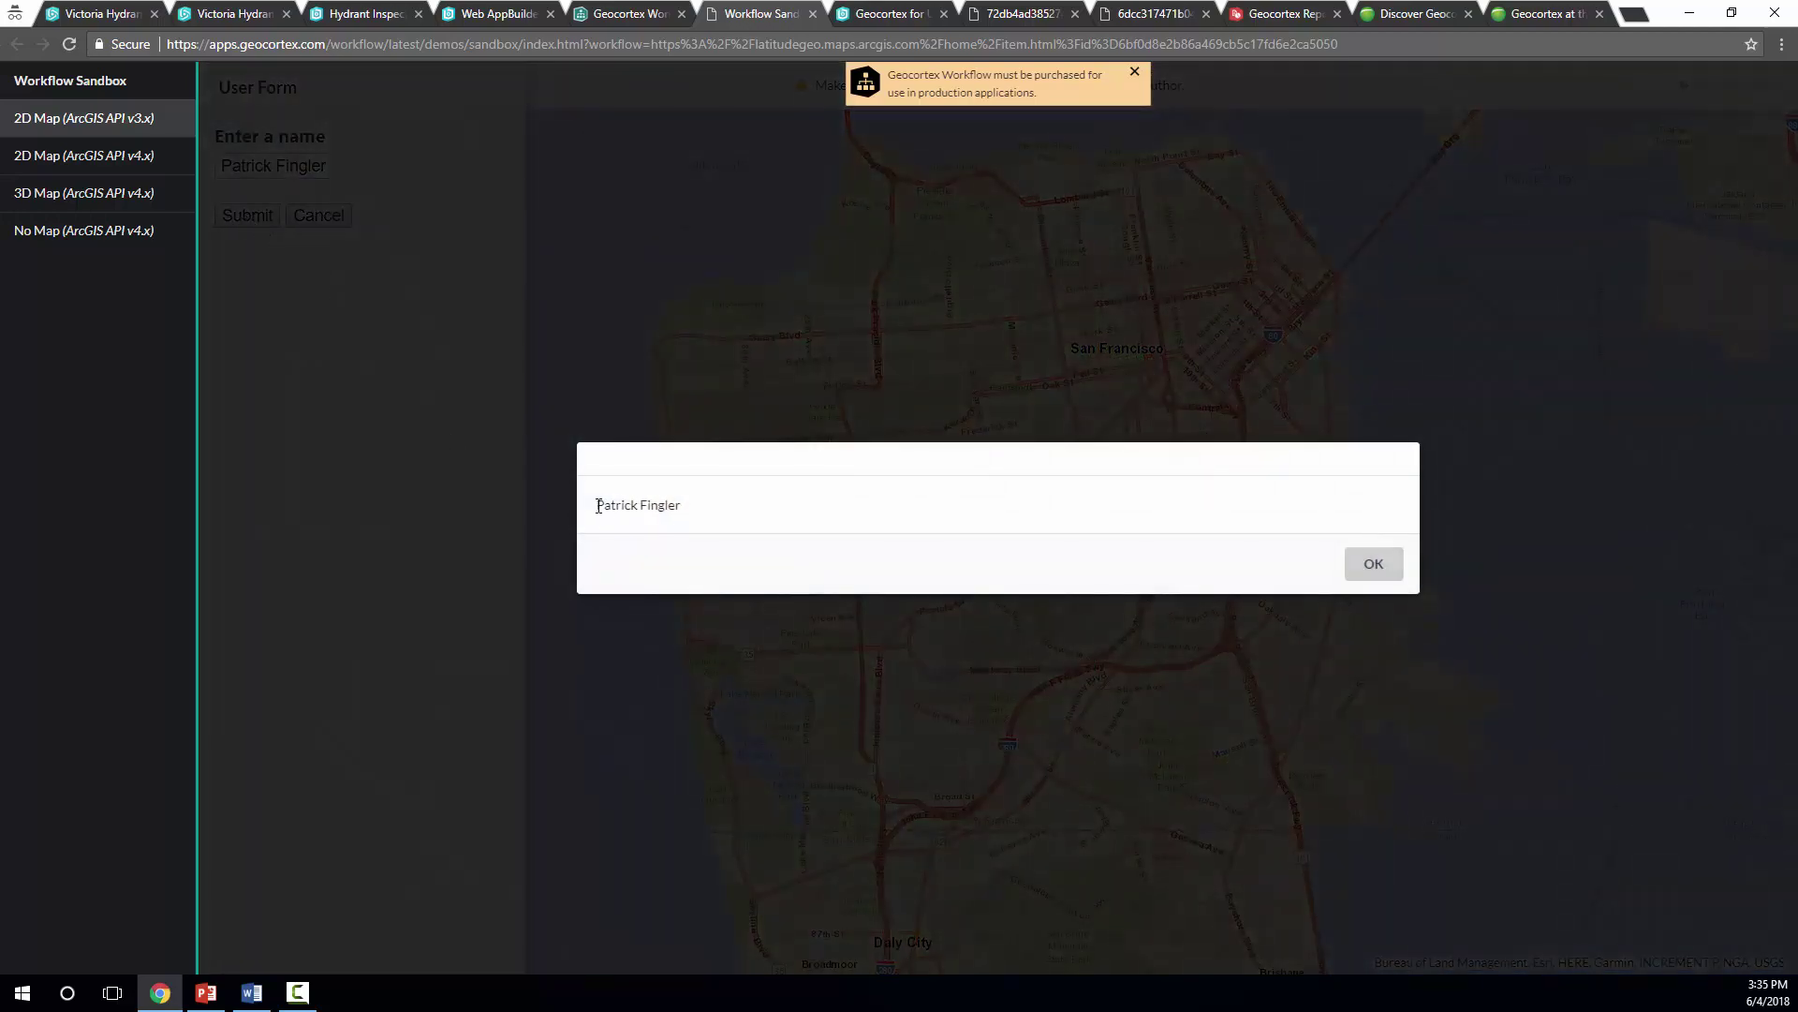
drag(598, 506, 682, 506)
click(683, 510)
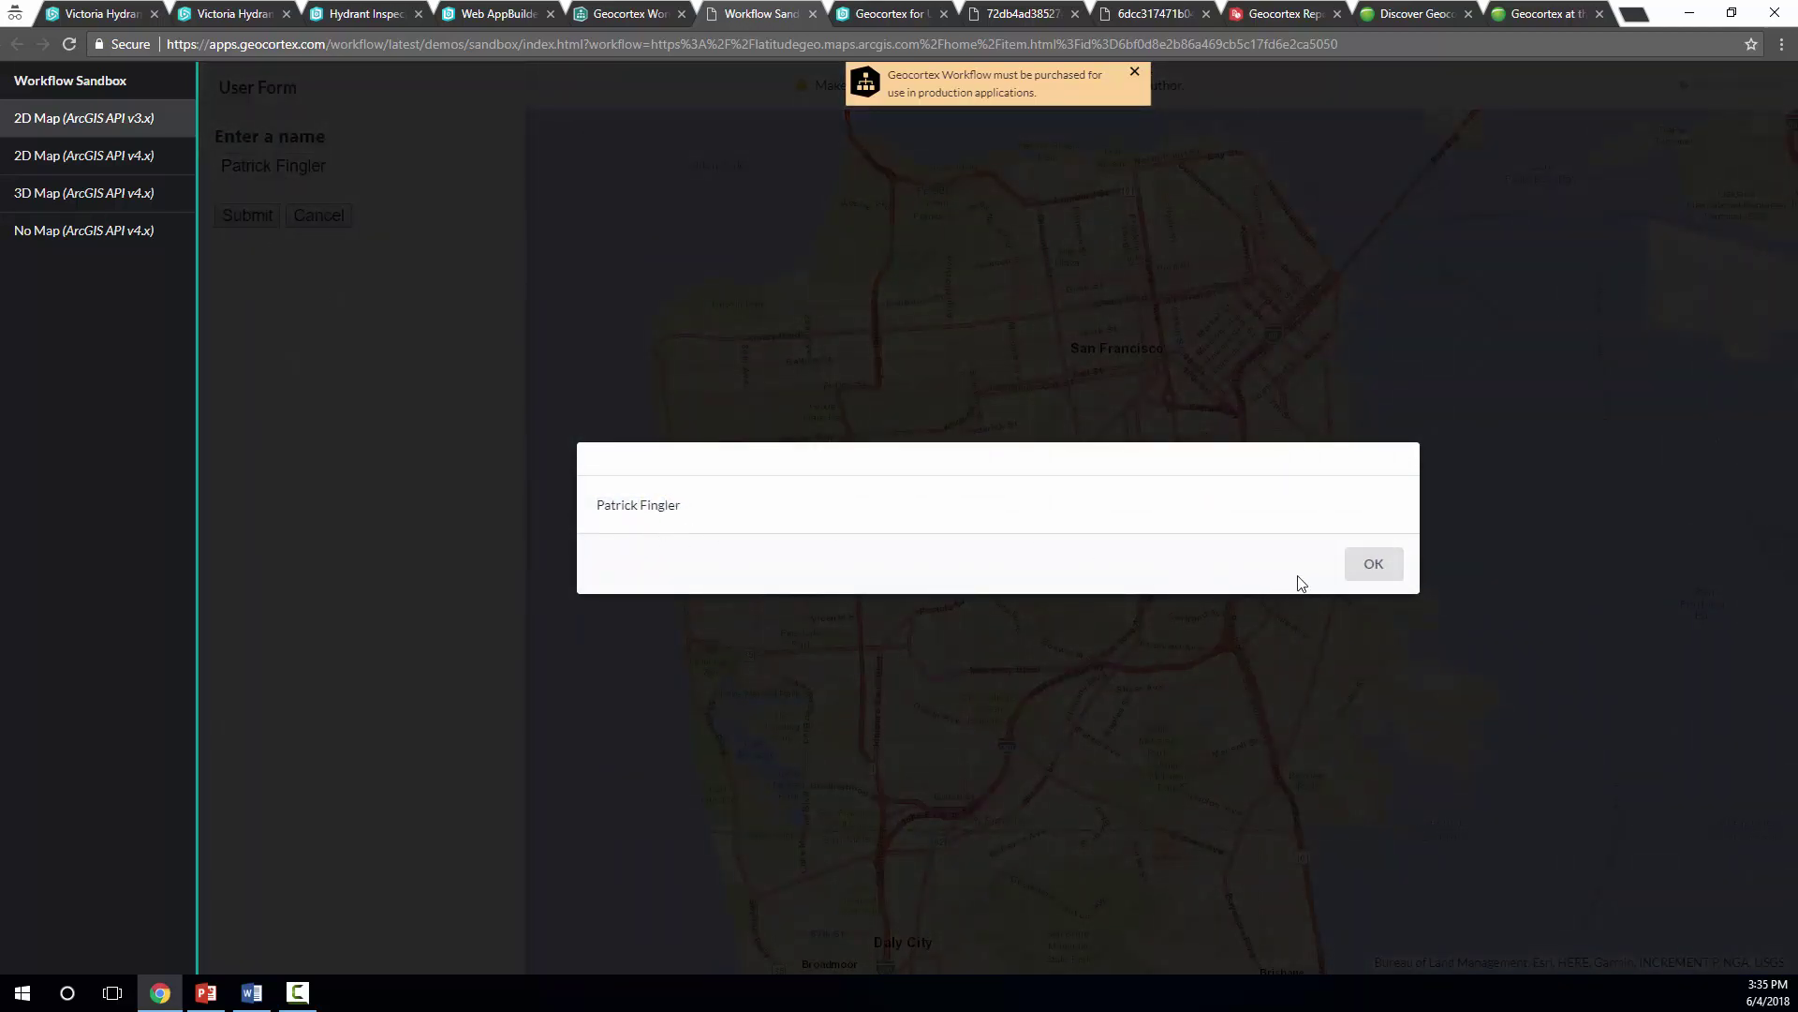
click(1377, 565)
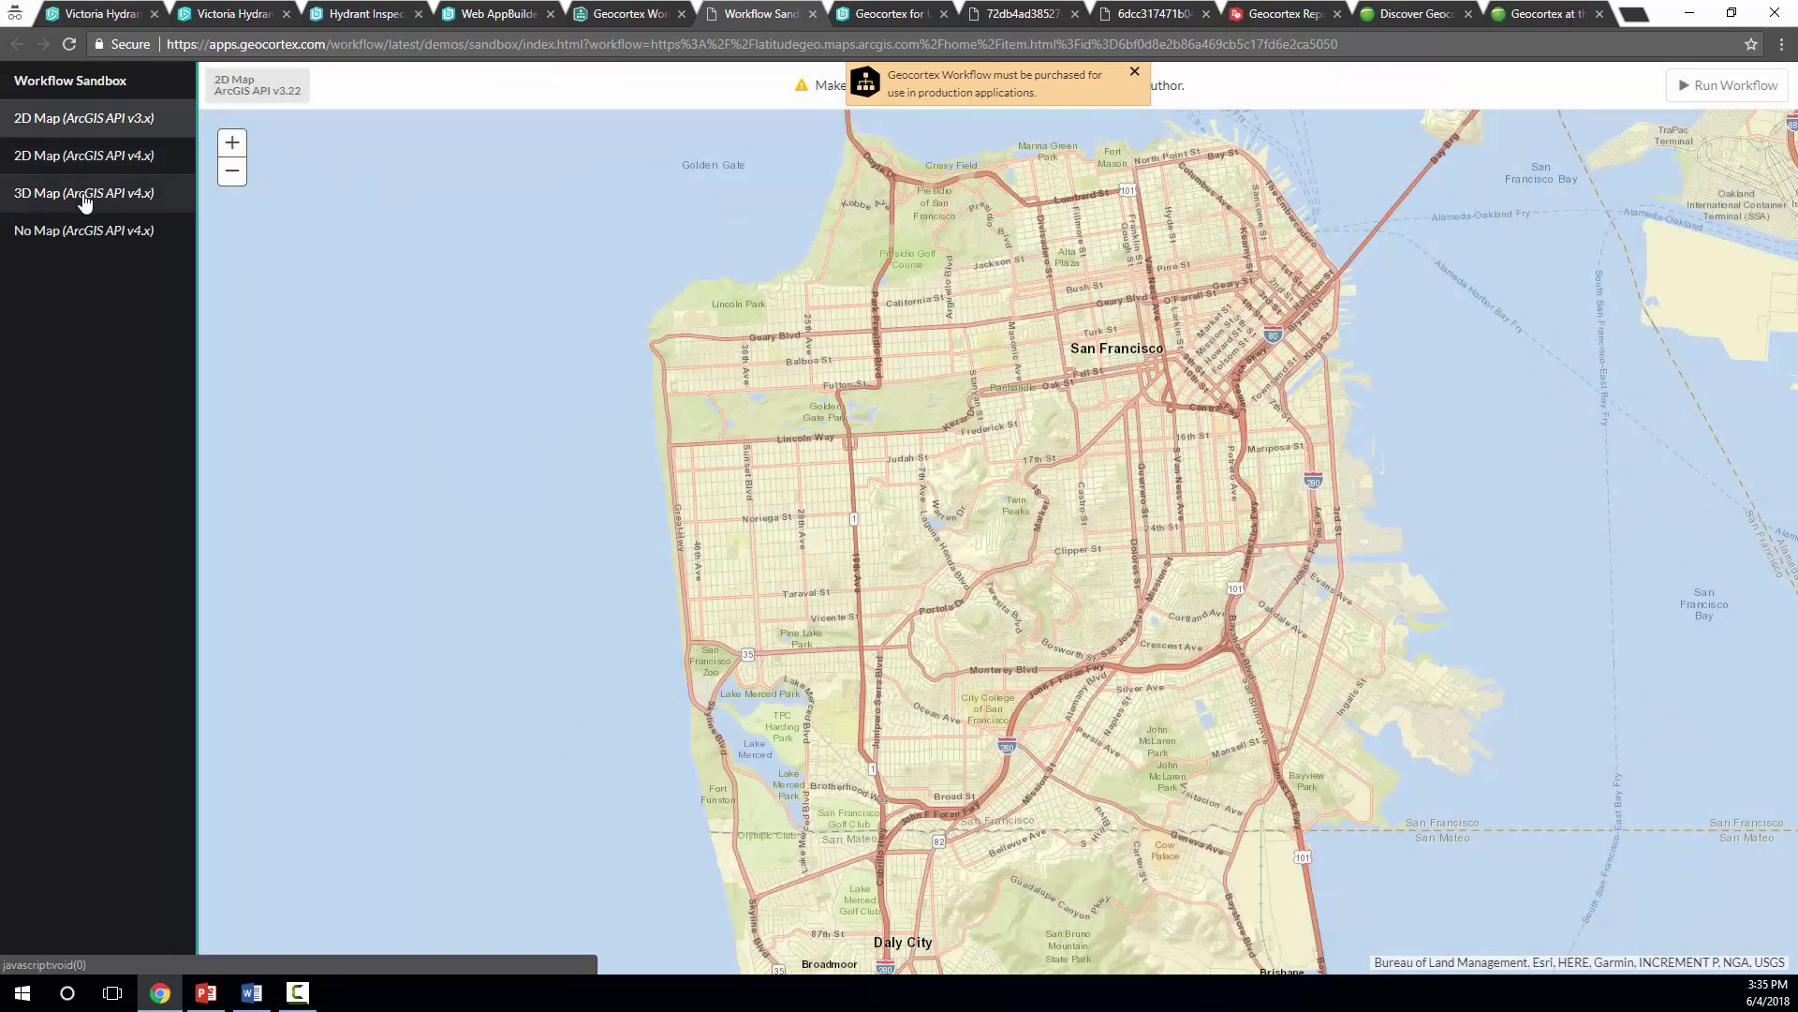
Run the workflow on the 3D Map (ArcGIS API v4.x) sandbox and submit a name
click(87, 196)
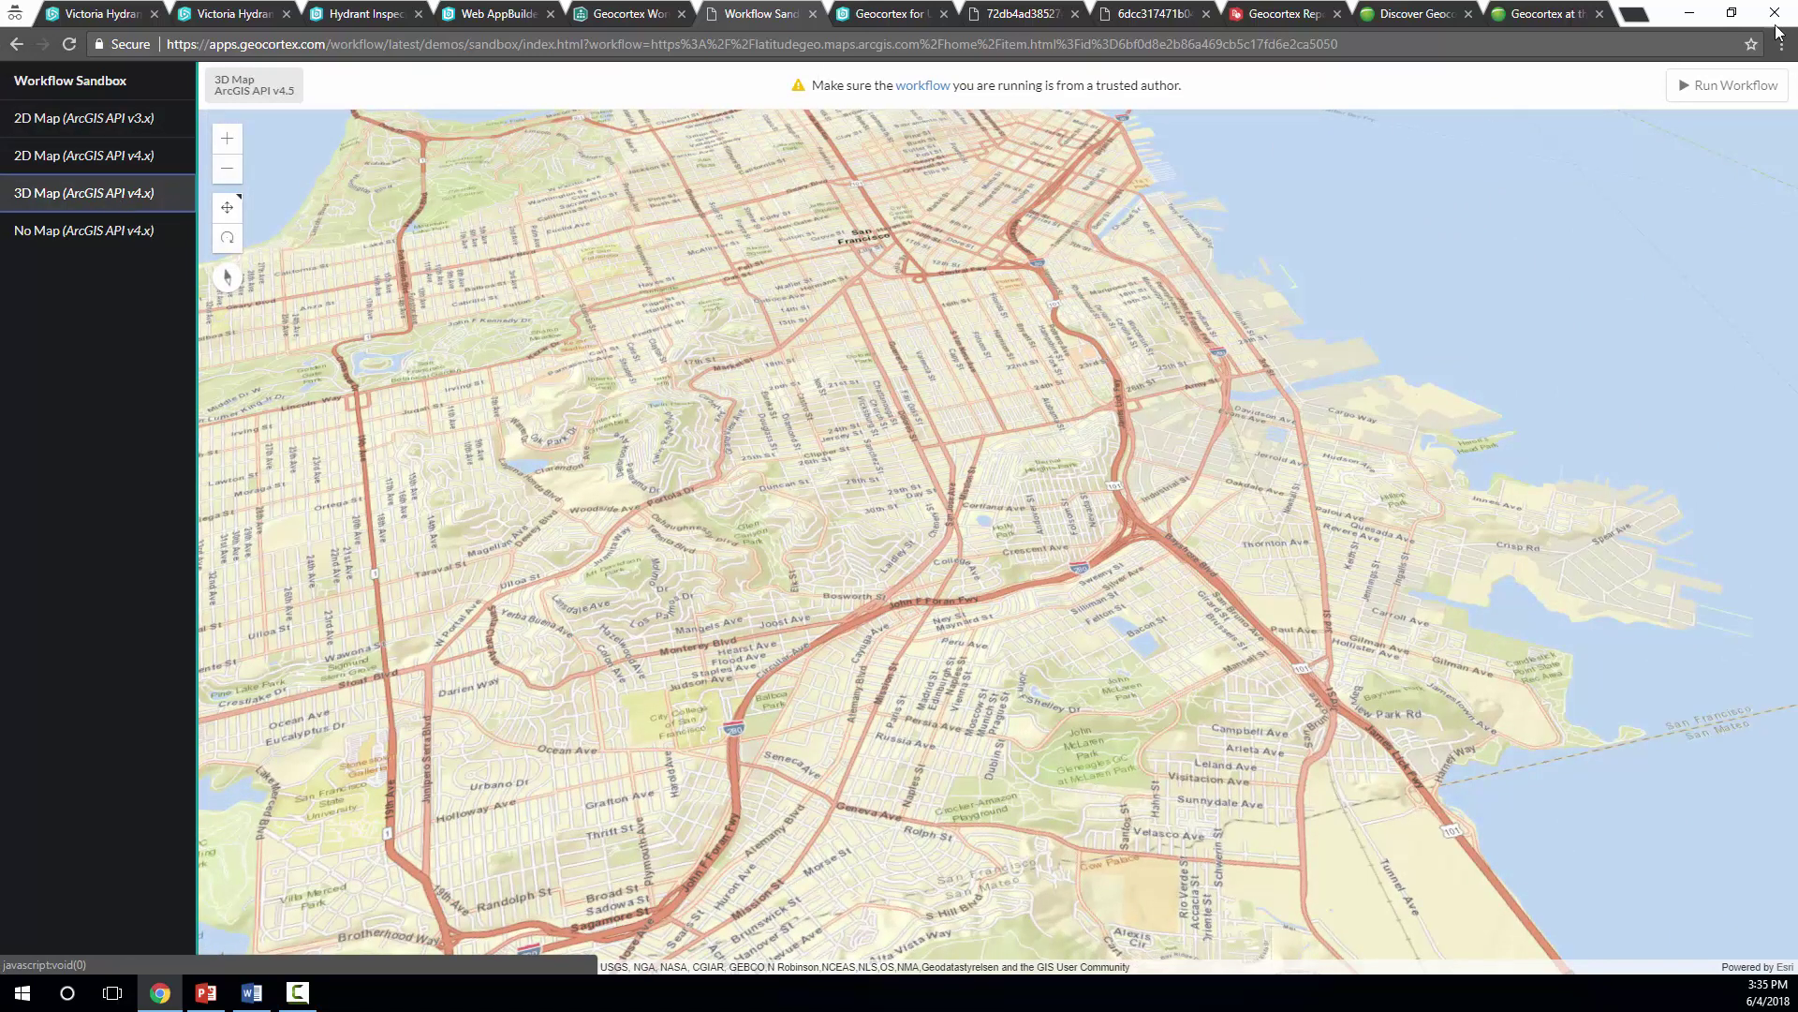
click(1719, 82)
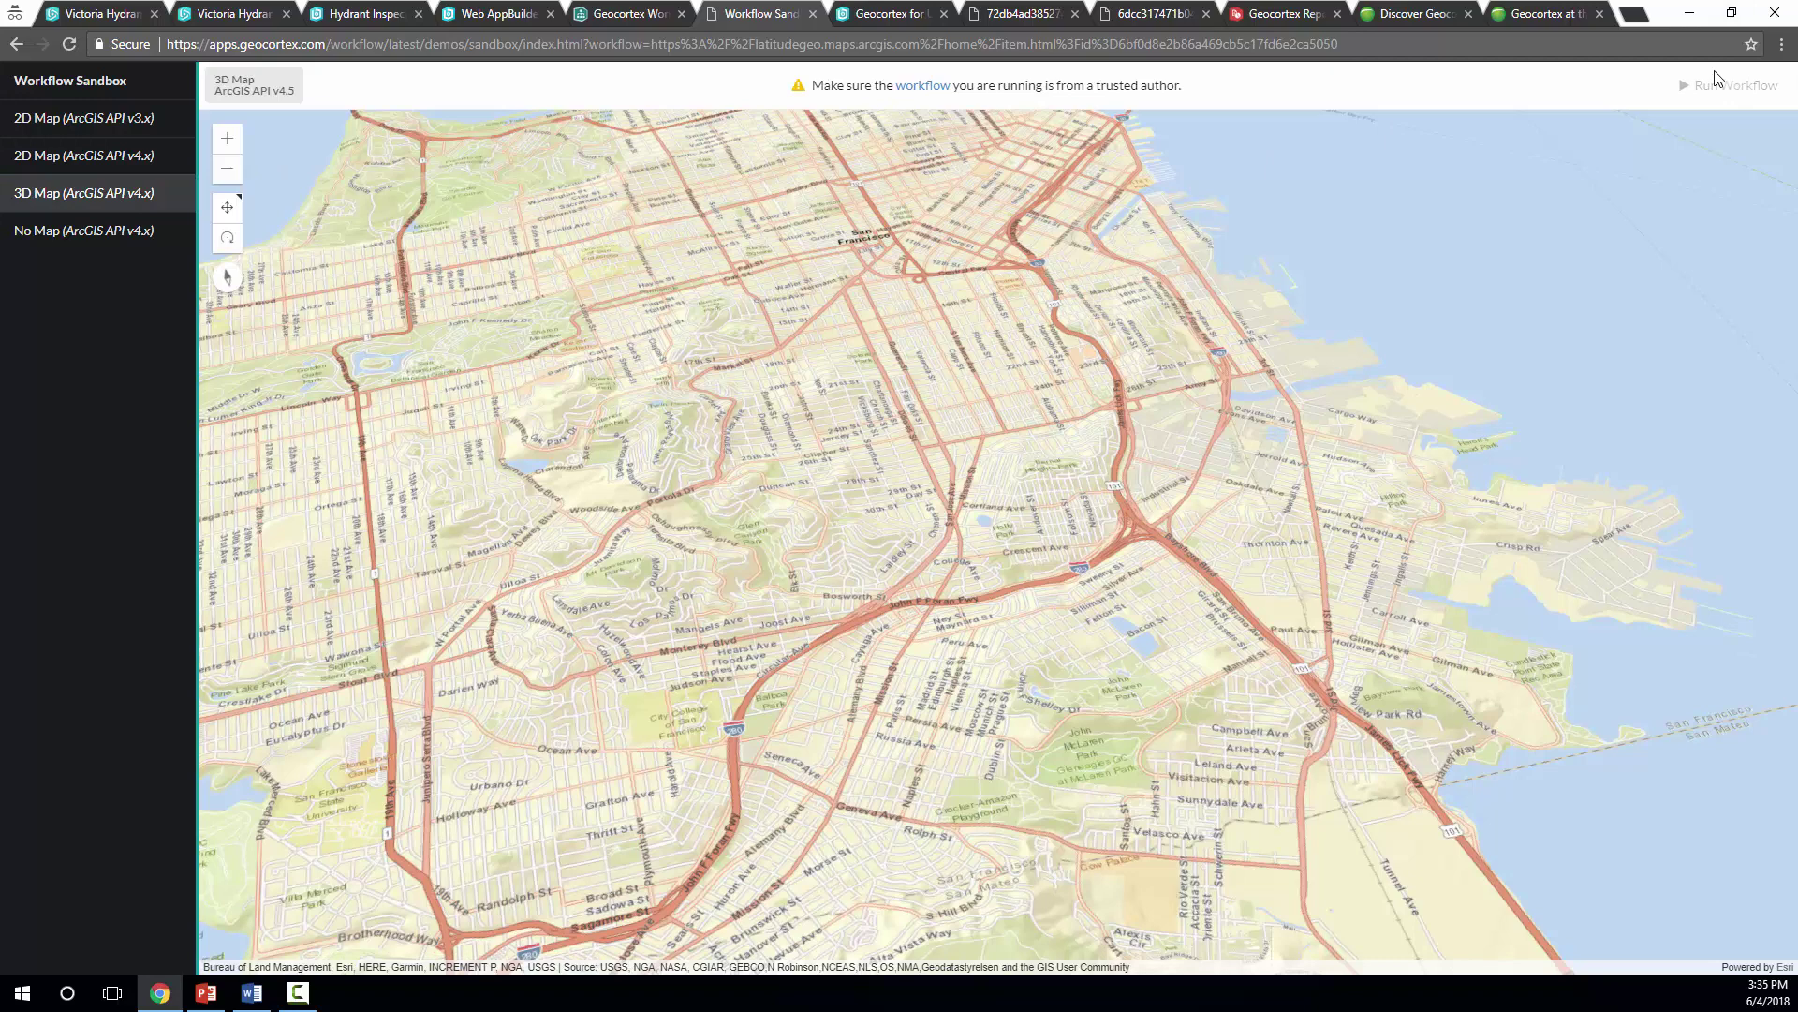
click(363, 167)
text(Patrick!!!!)
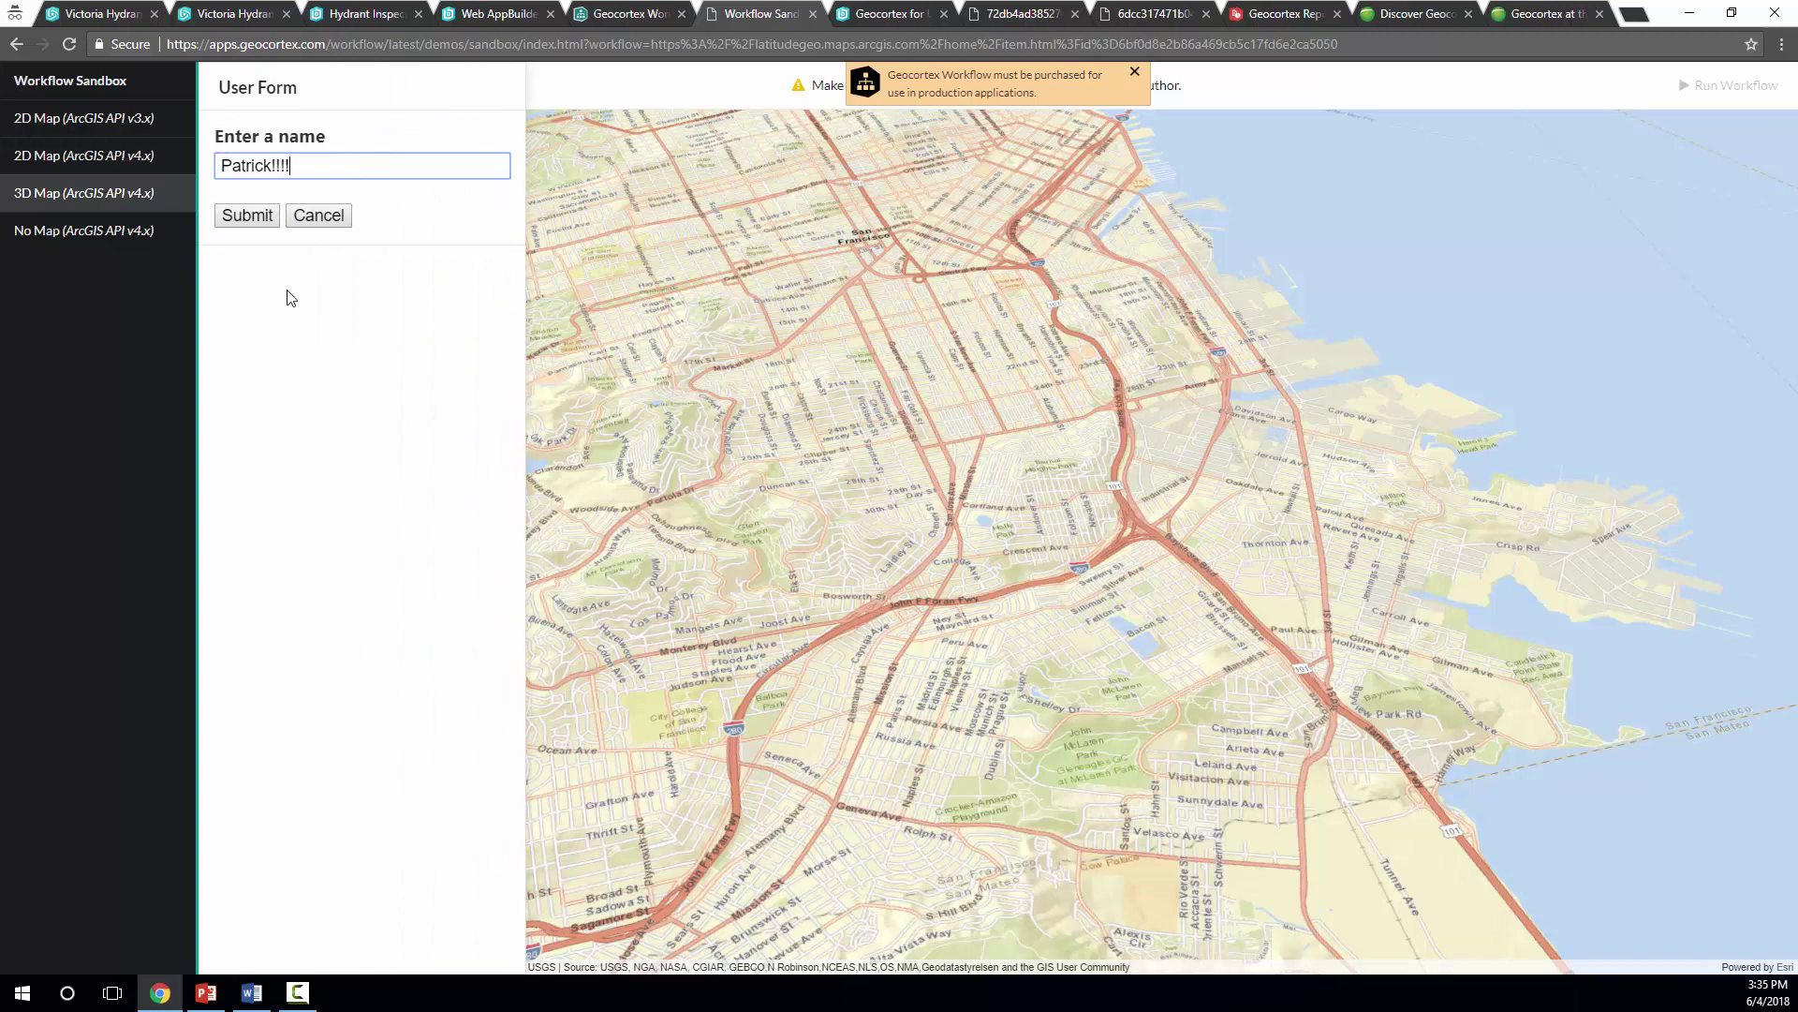
click(247, 216)
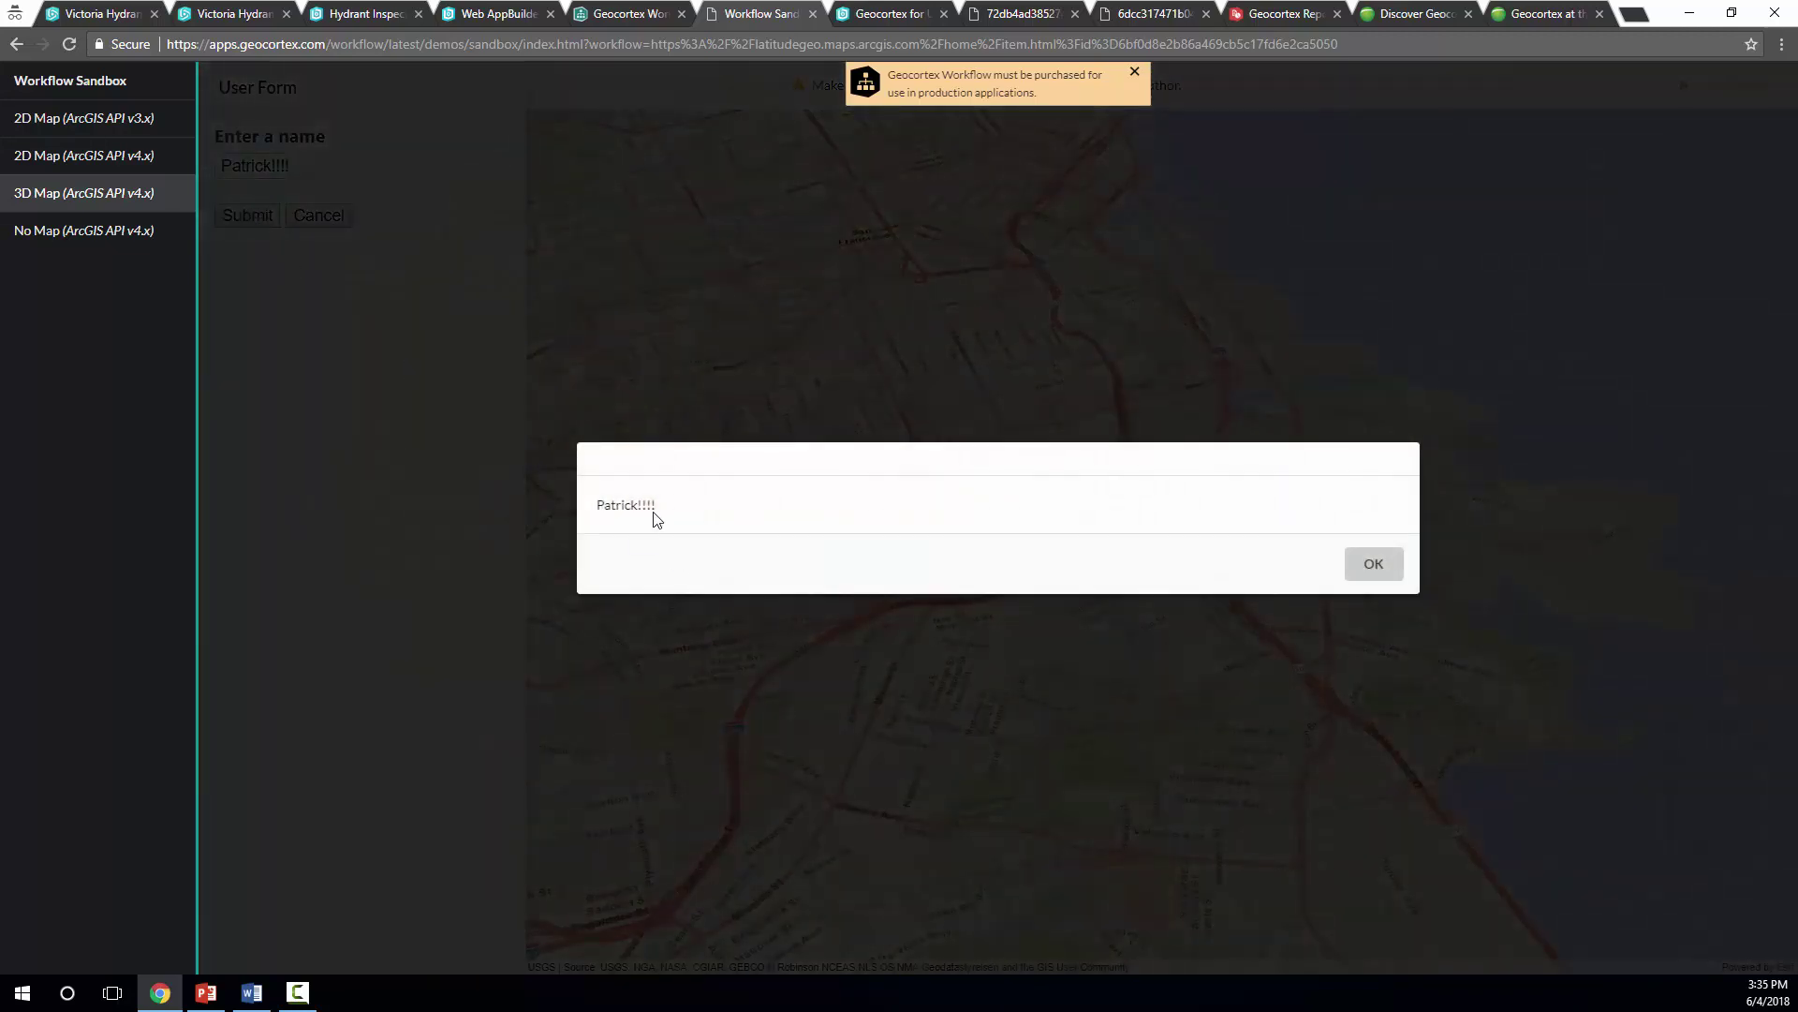
Dismiss the alert and purchase notice, then close the sandbox tab
click(1403, 567)
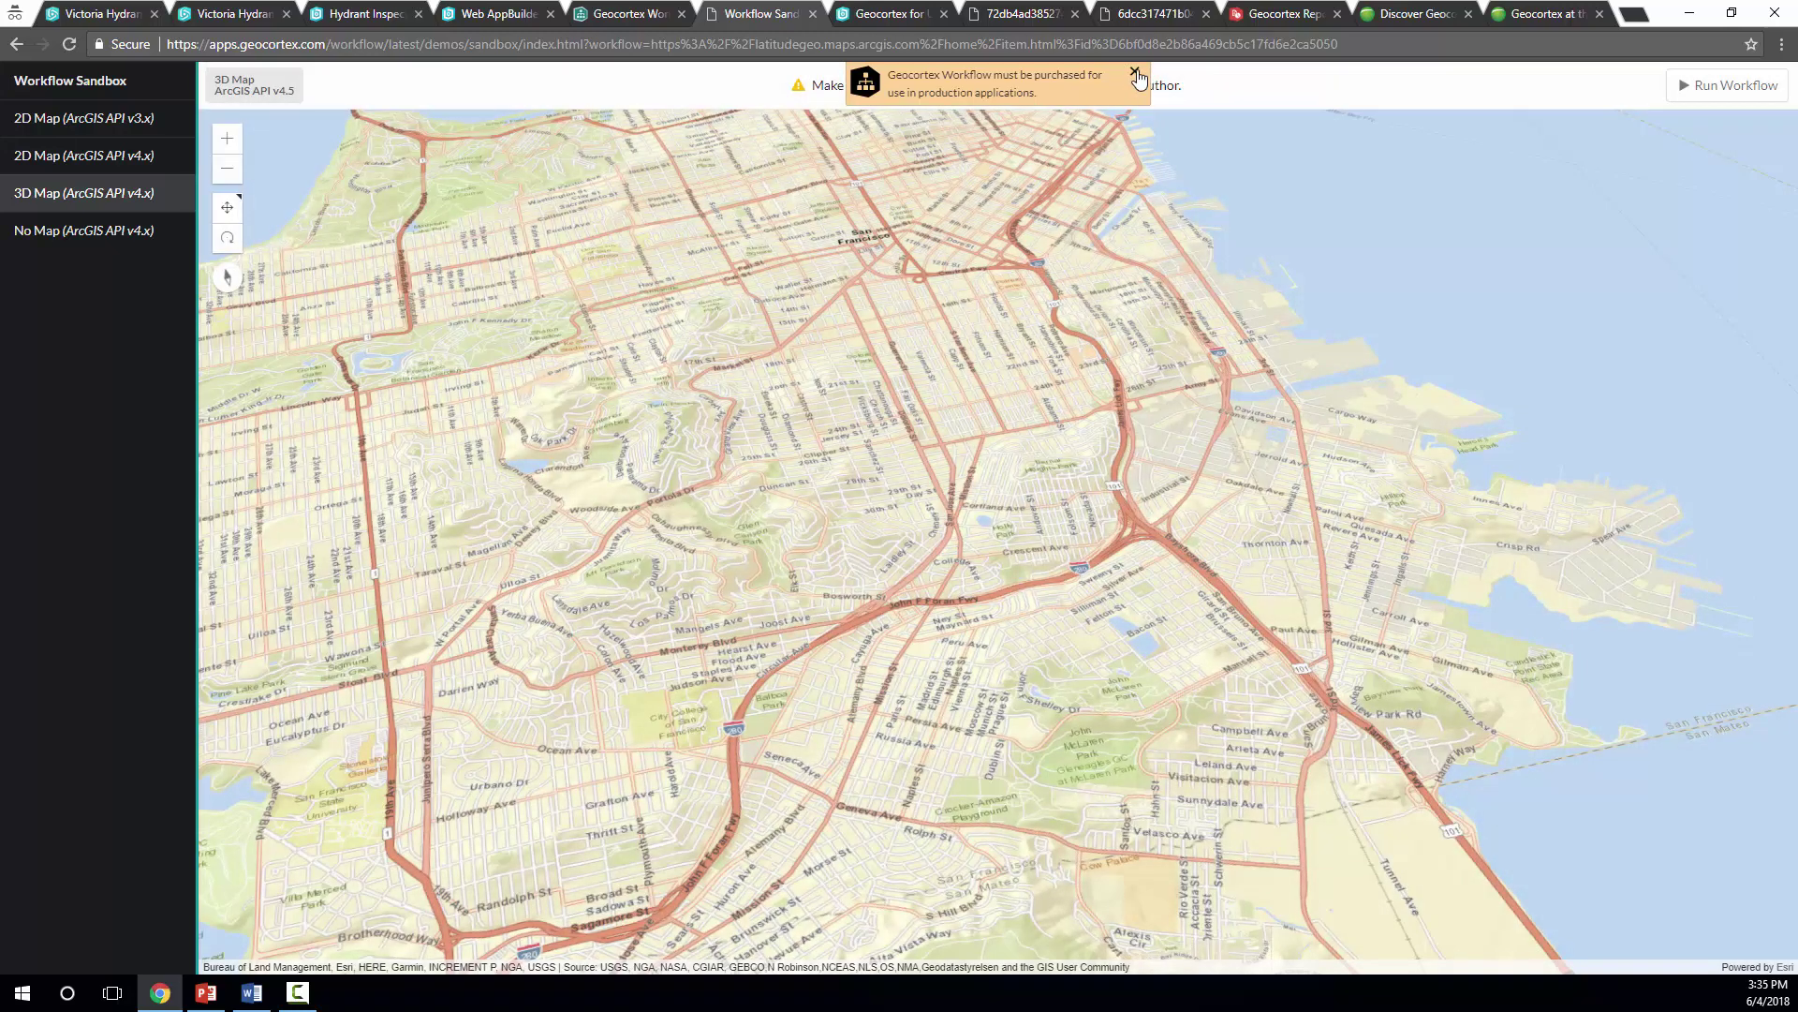
click(1135, 74)
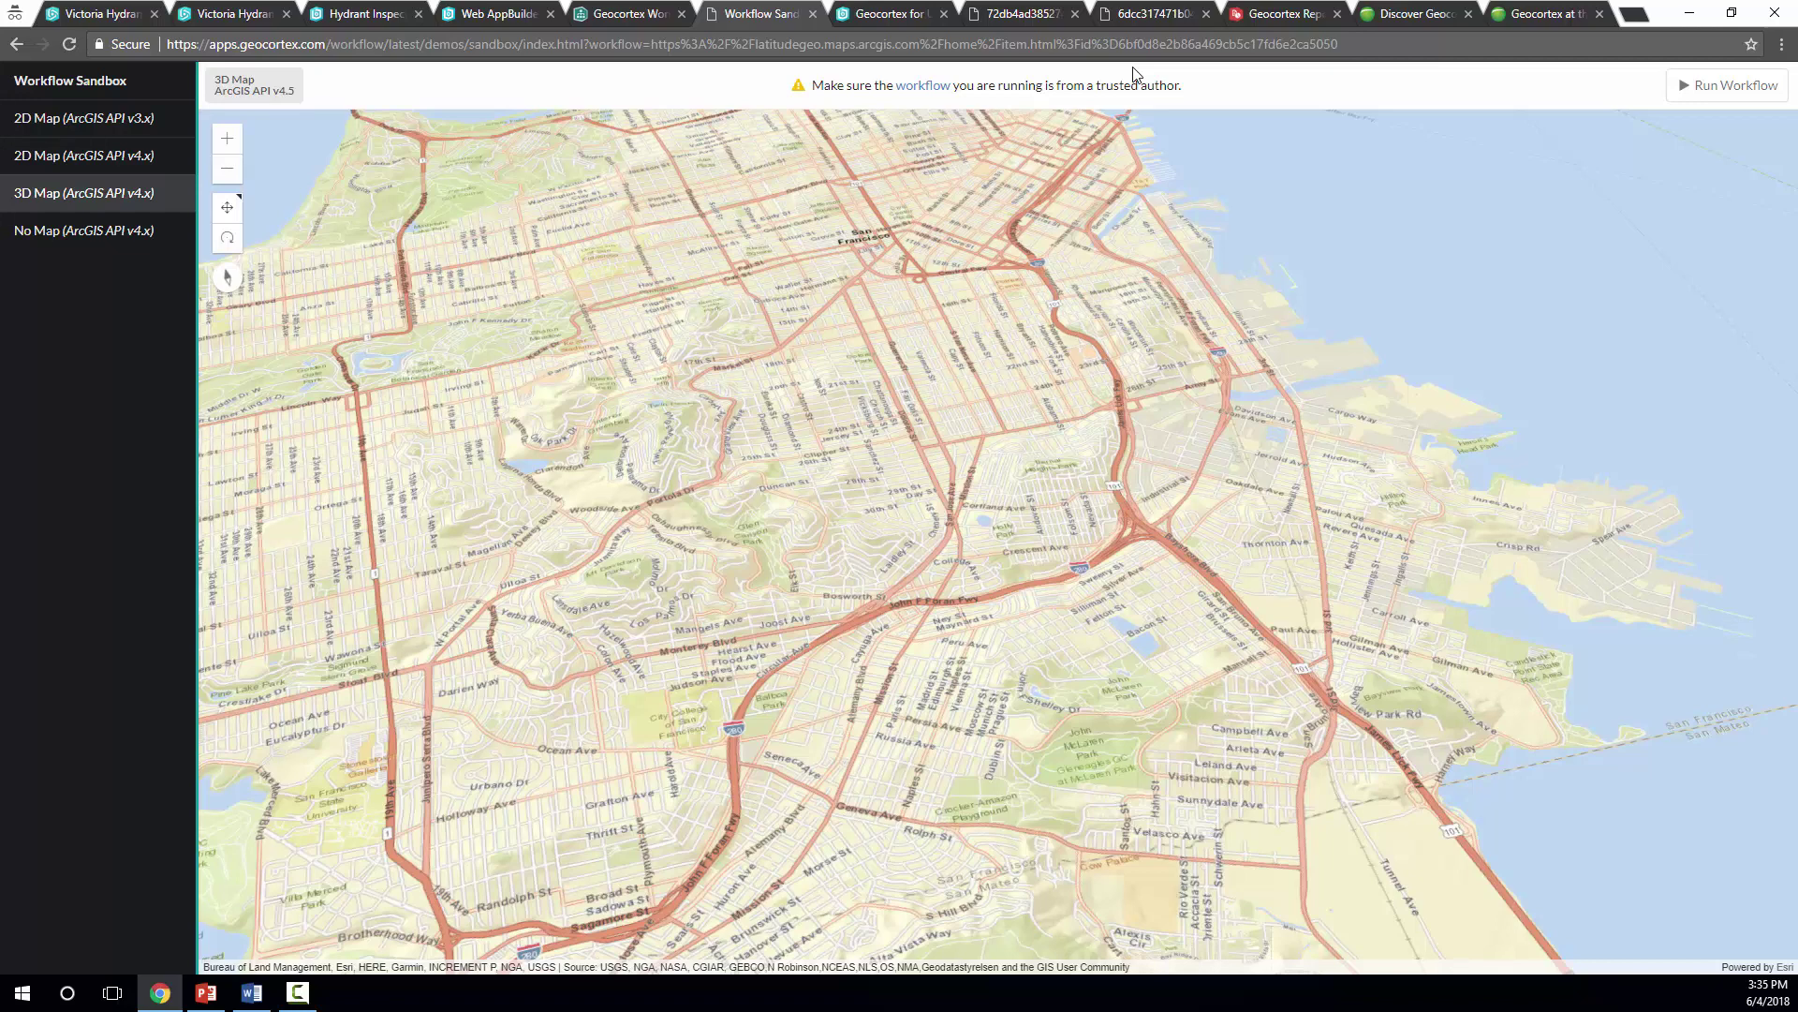
click(812, 14)
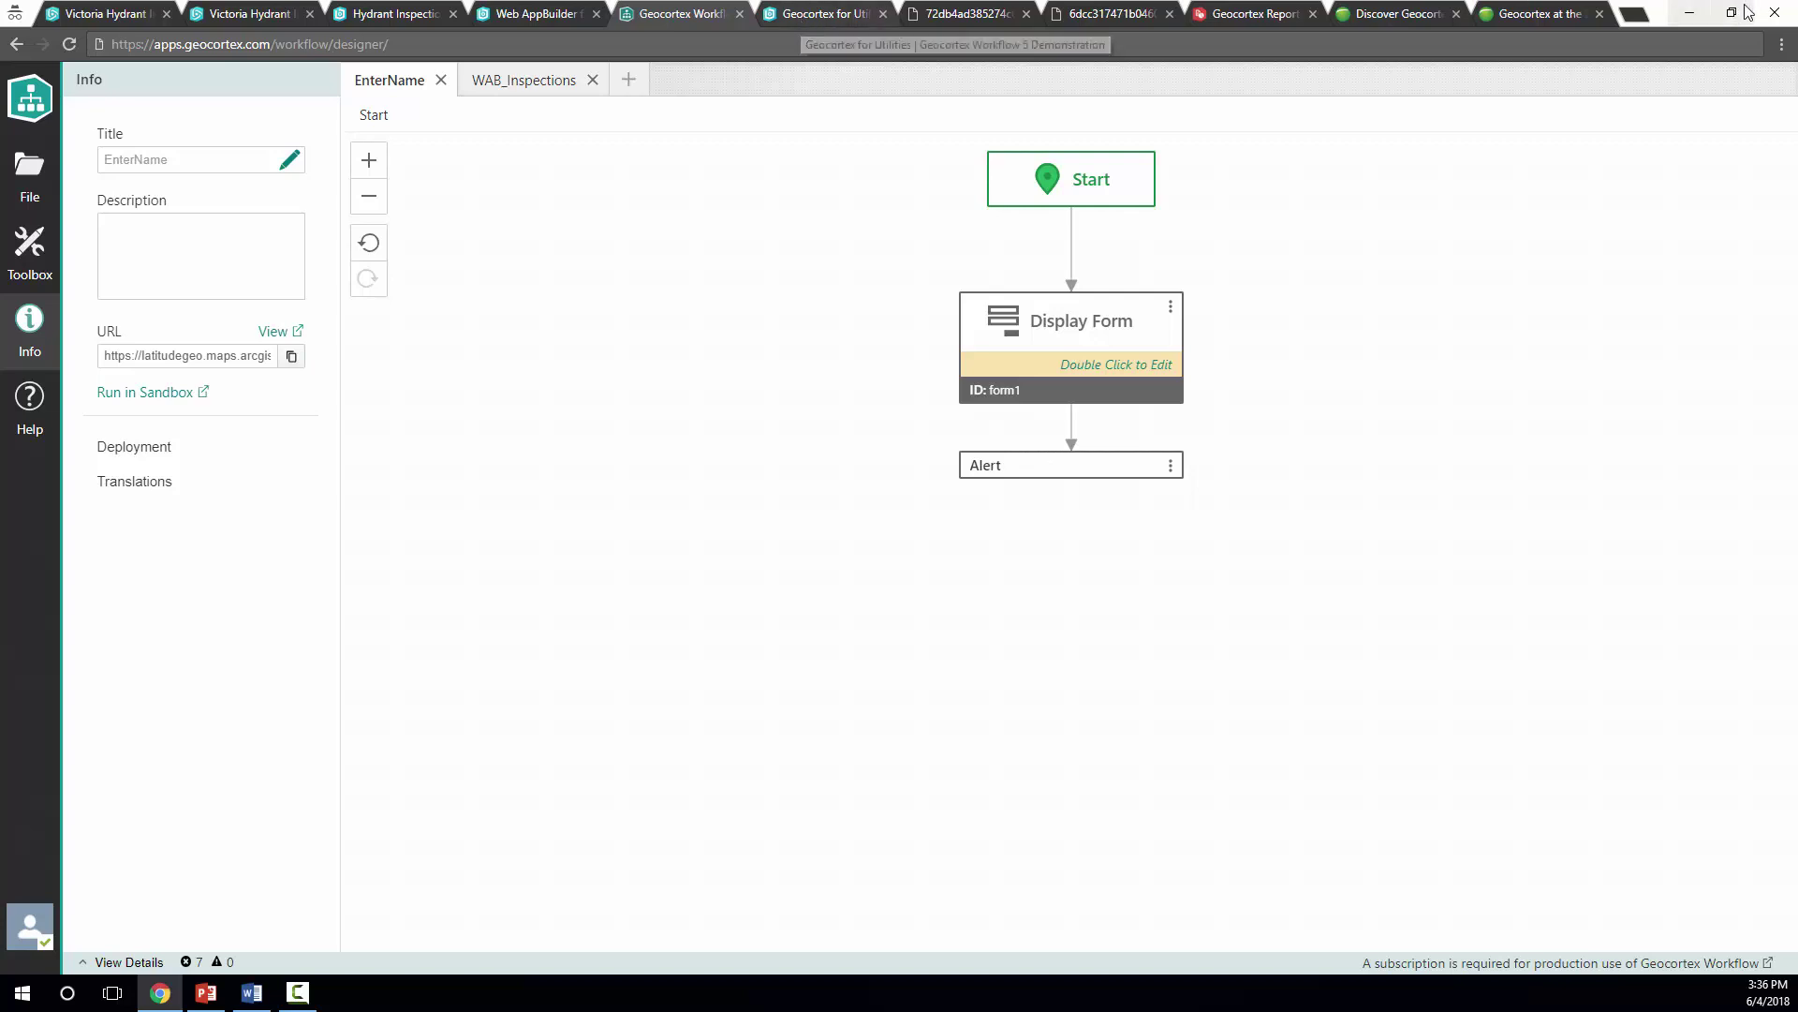
Load wabdemo.geocortex.com/webappbuilder in a new browser tab
click(1637, 16)
text(wabde)
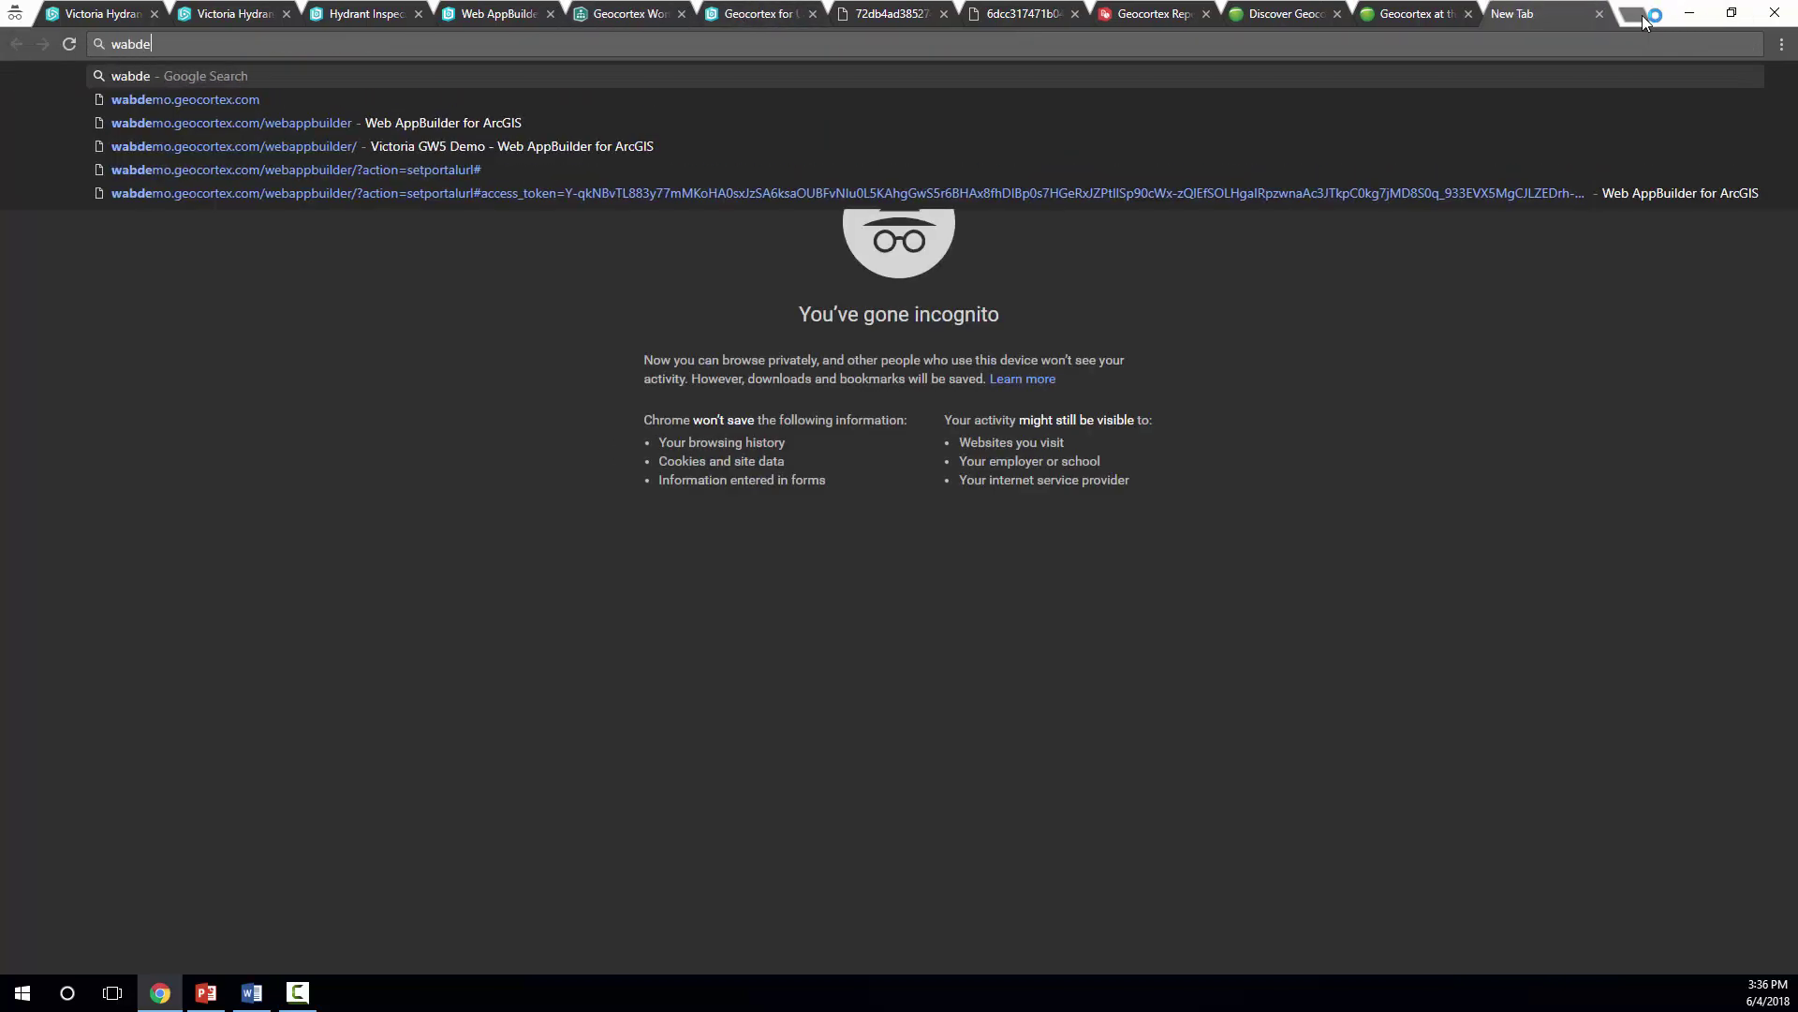
key(Down)
key(Down)
key(Down)
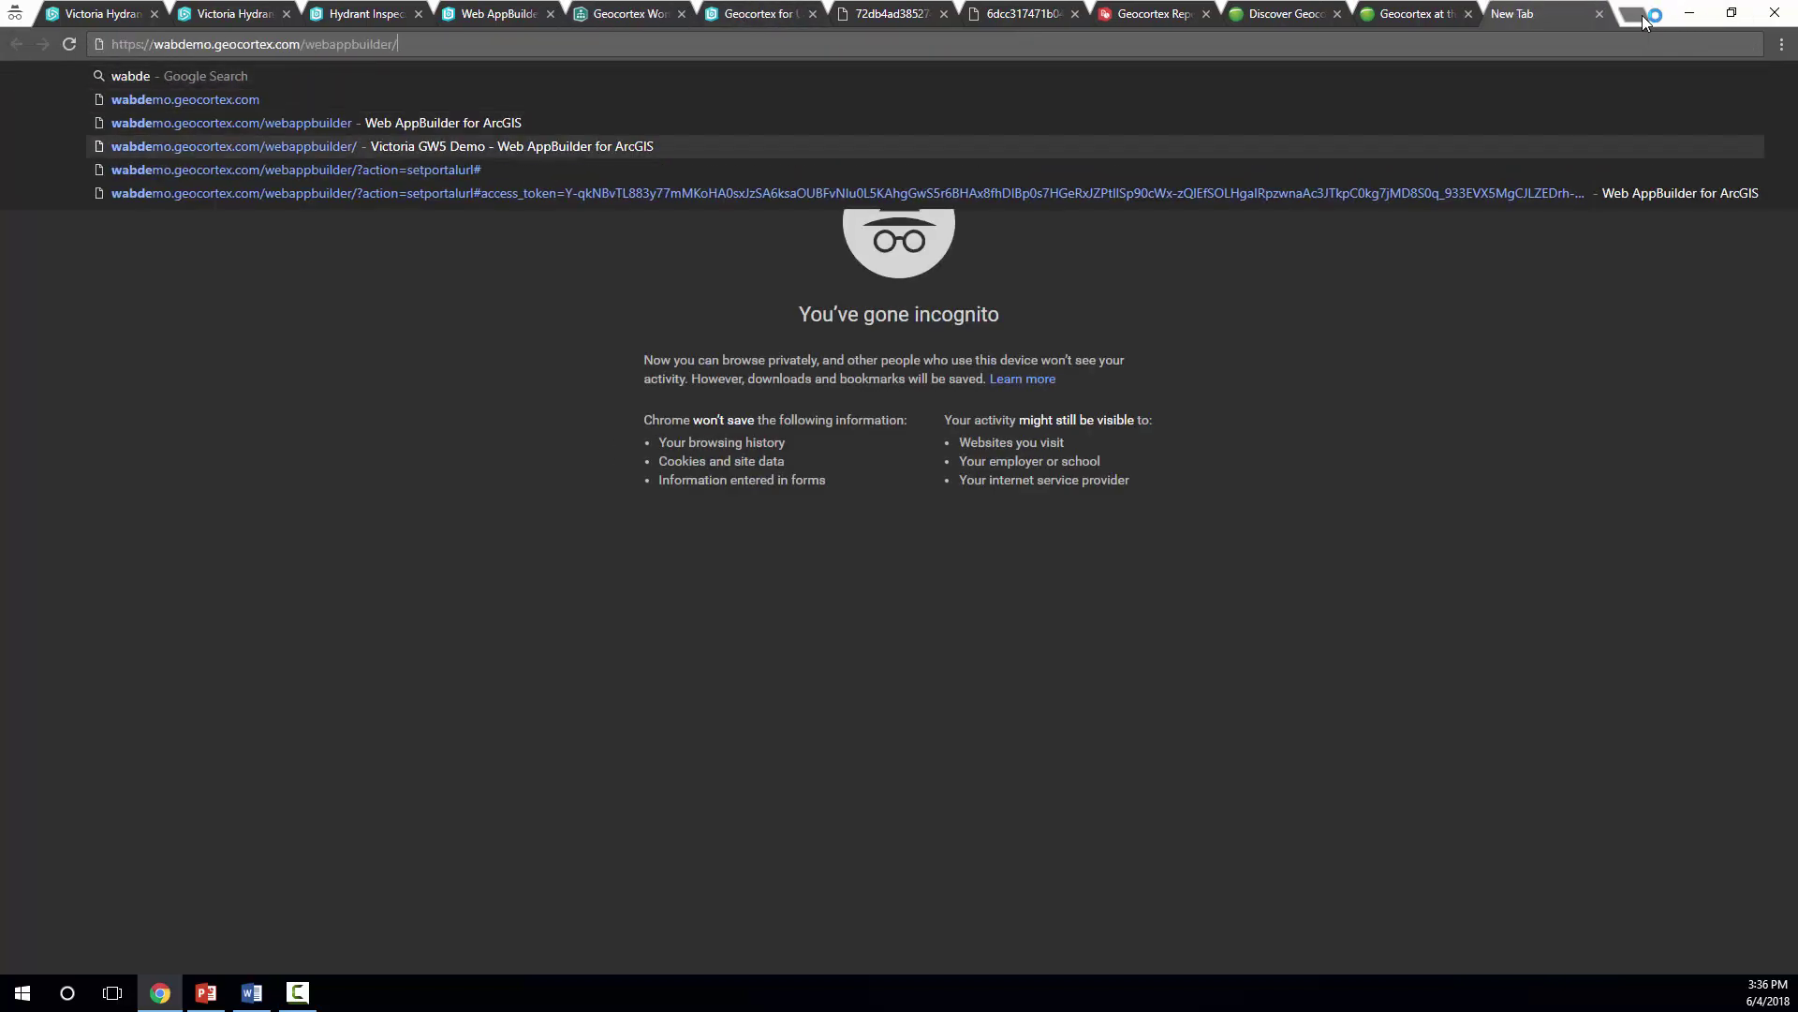
key(Return)
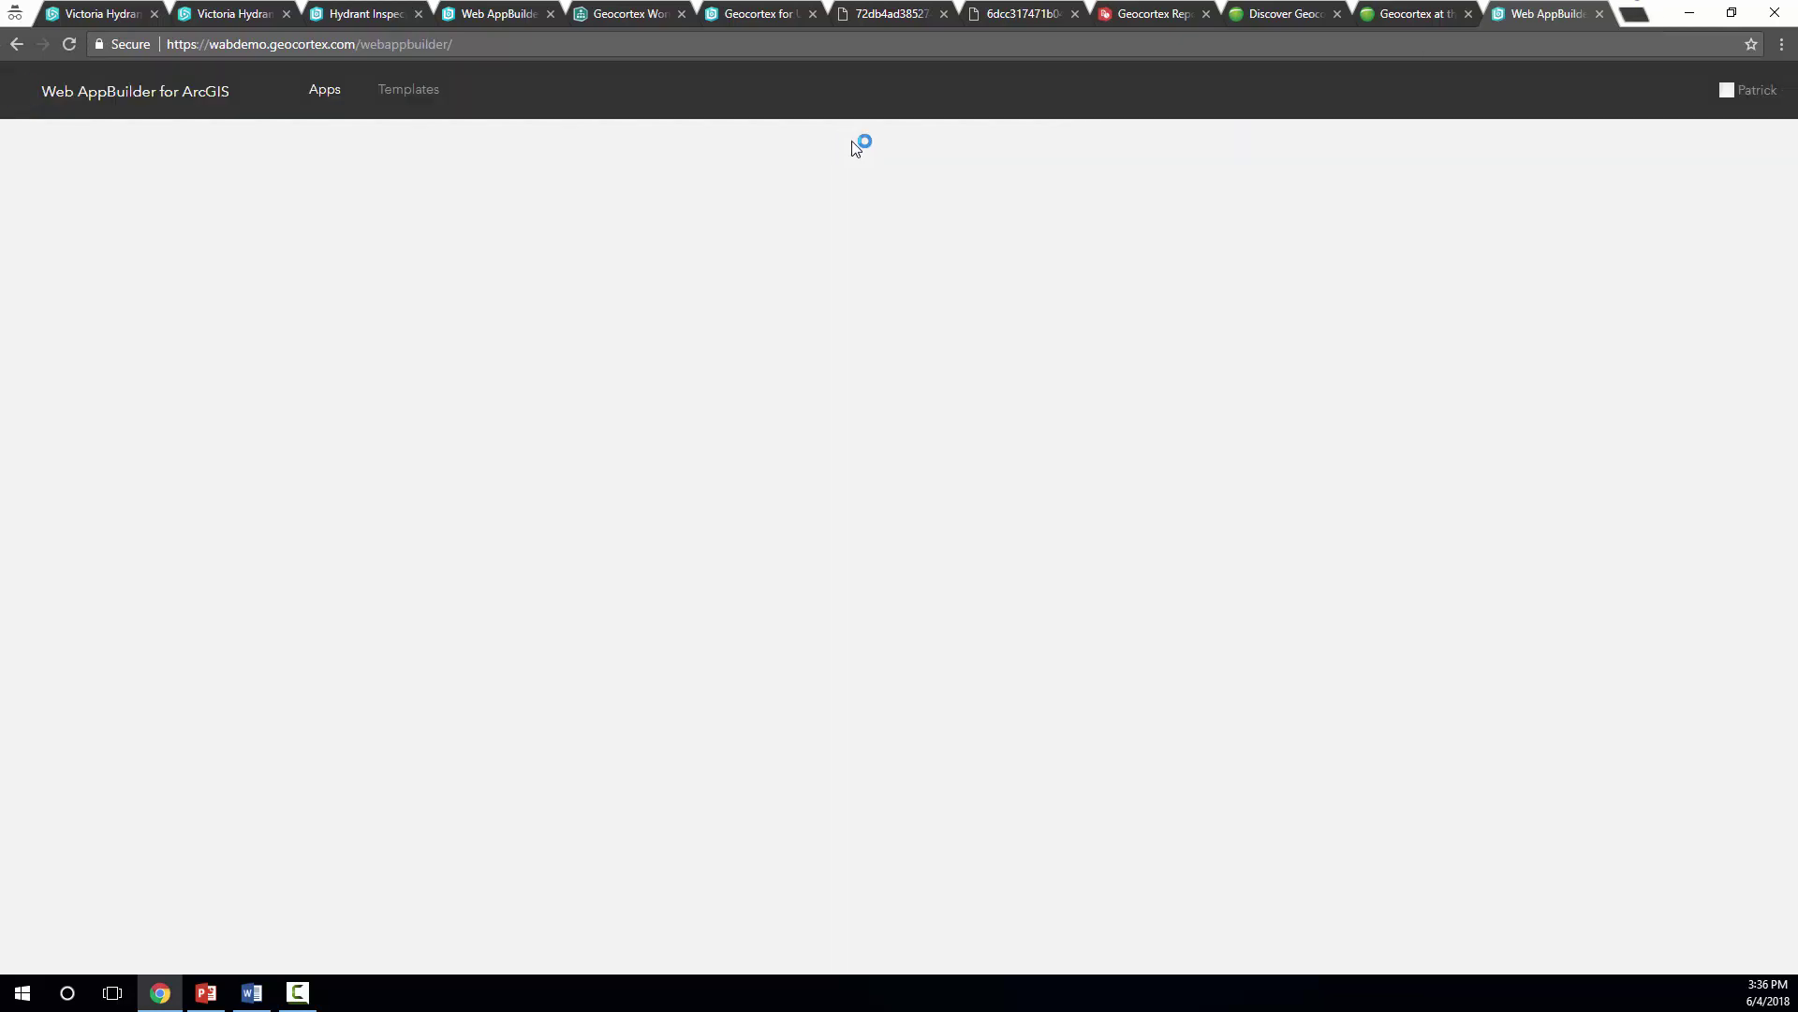
Create a new Default (2D) web app titled HelloWorld_EnterName
click(404, 204)
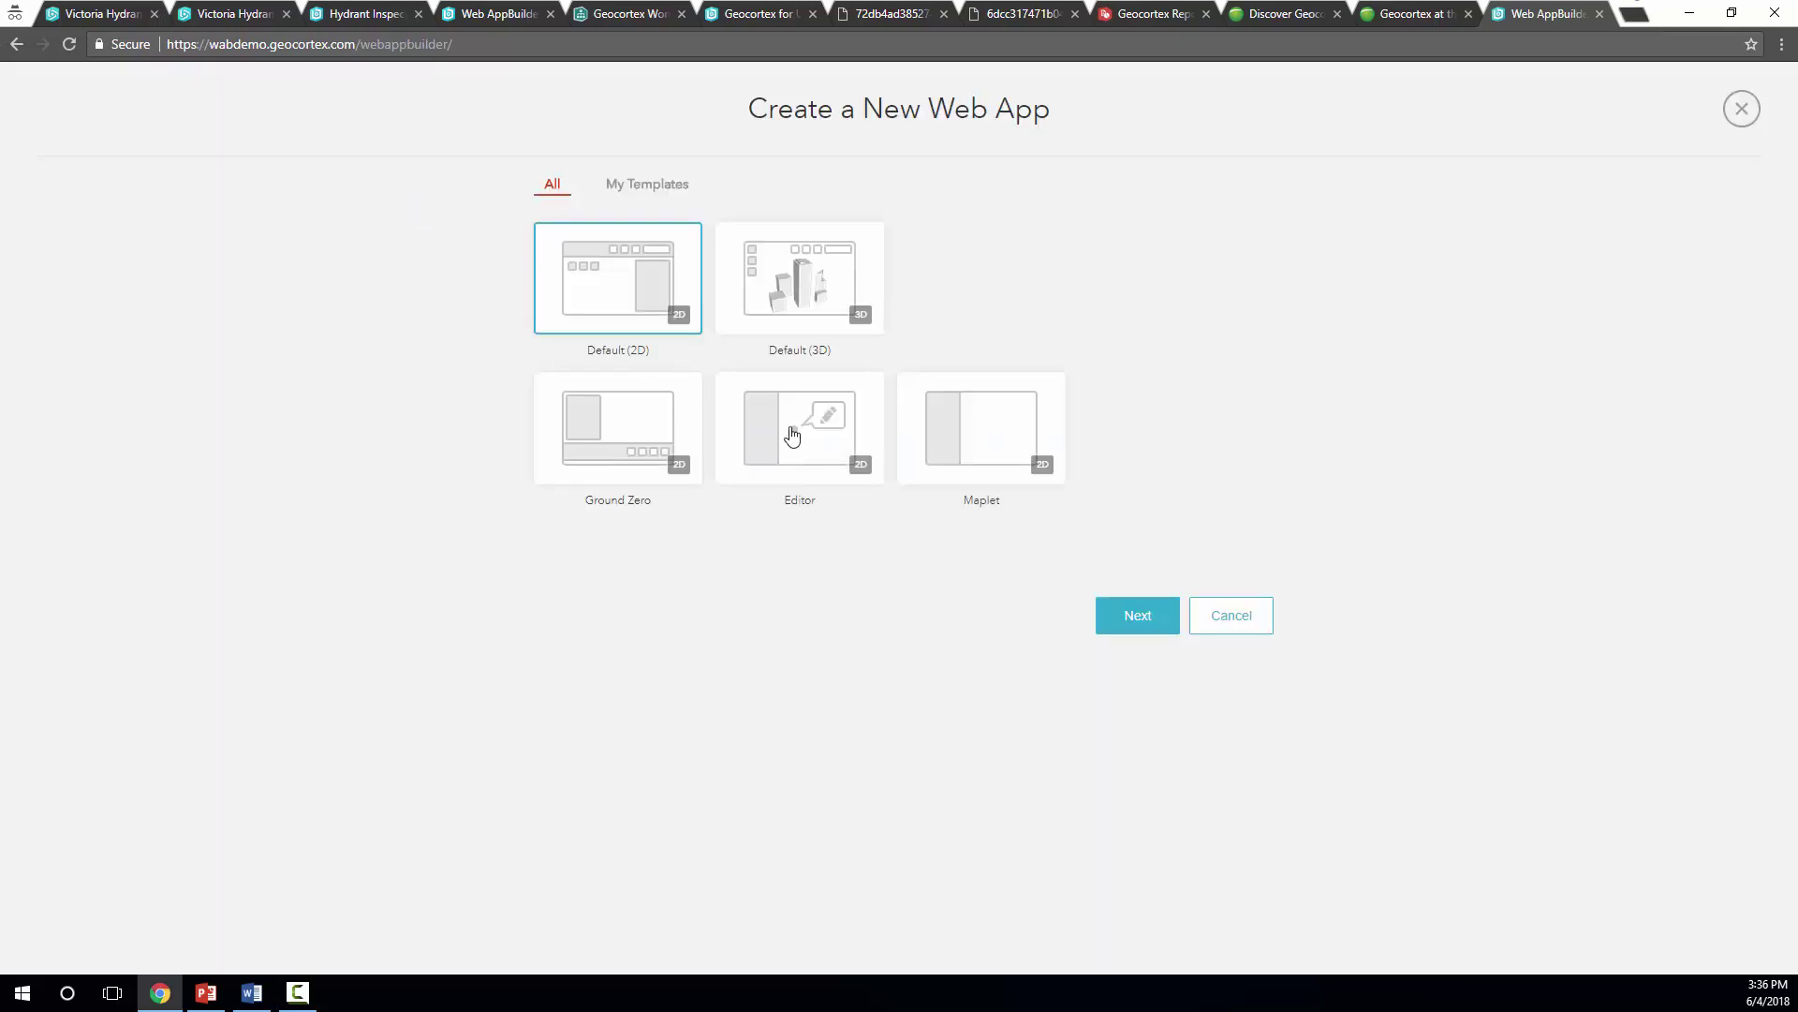
click(1136, 625)
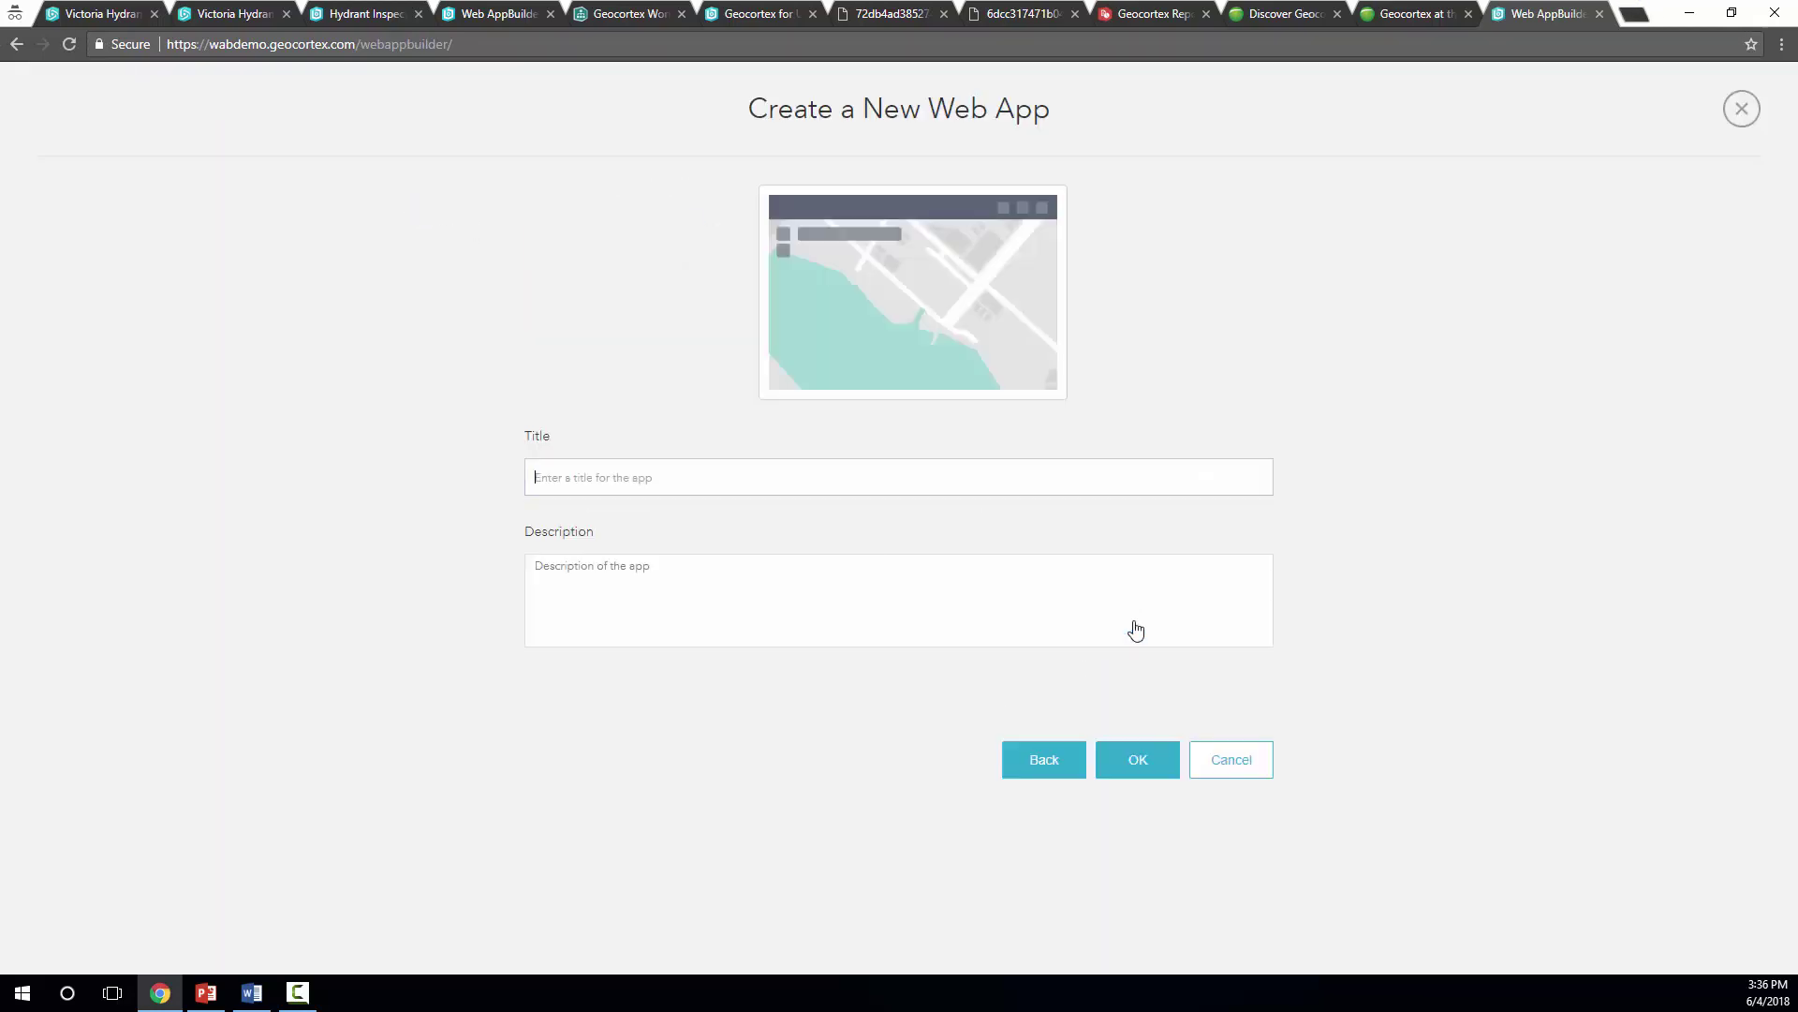
text(HelloWorld_EnterName)
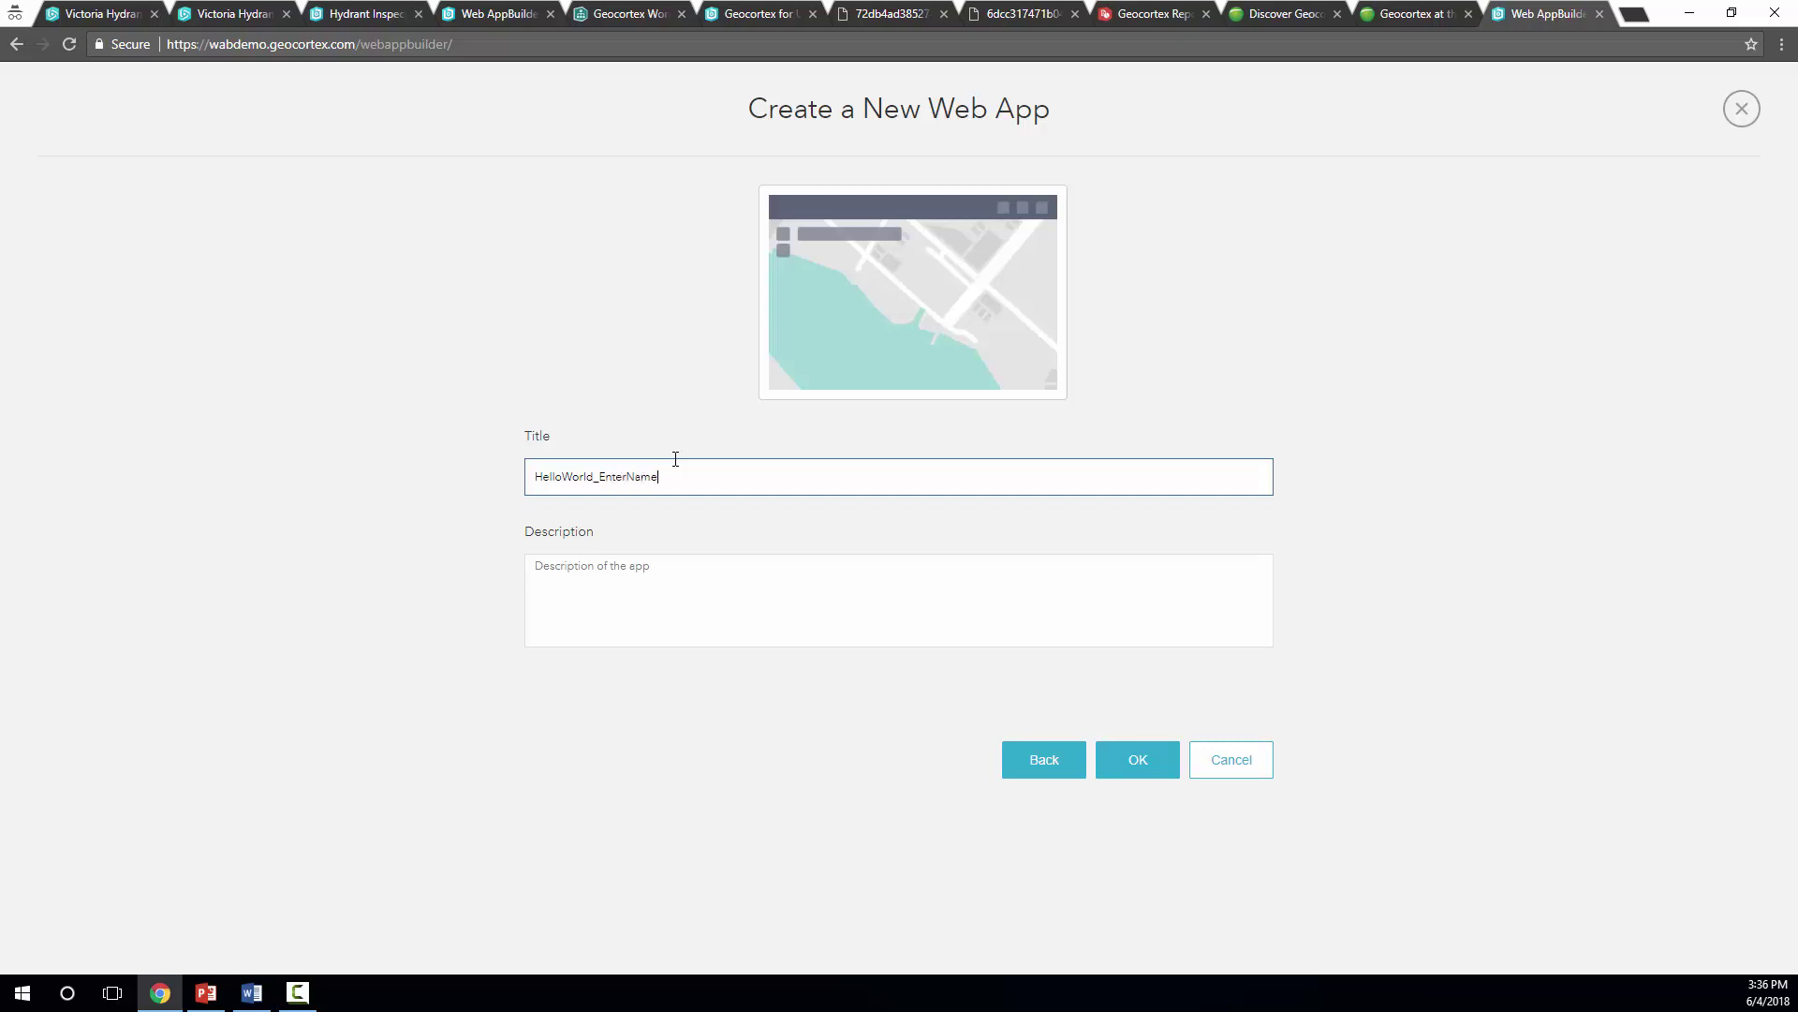
click(1134, 770)
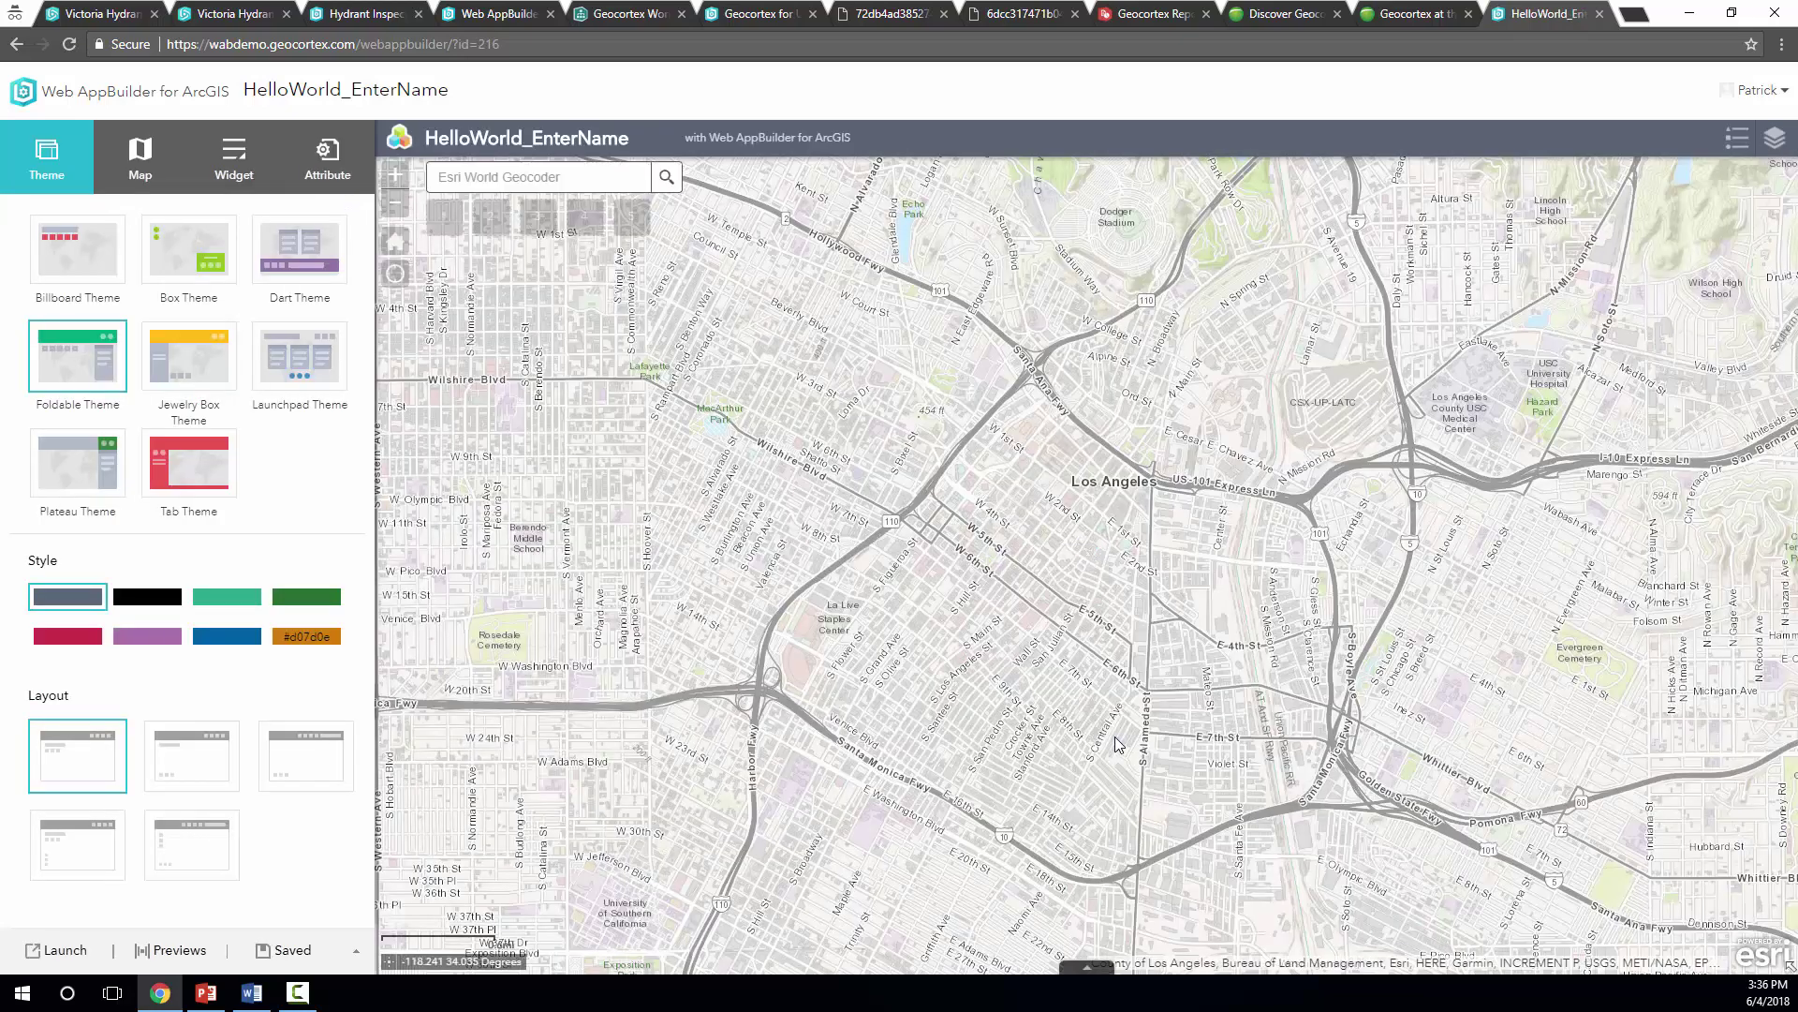
Open the Header Controller's Choose Widget list and pick the Workflow widget
click(230, 160)
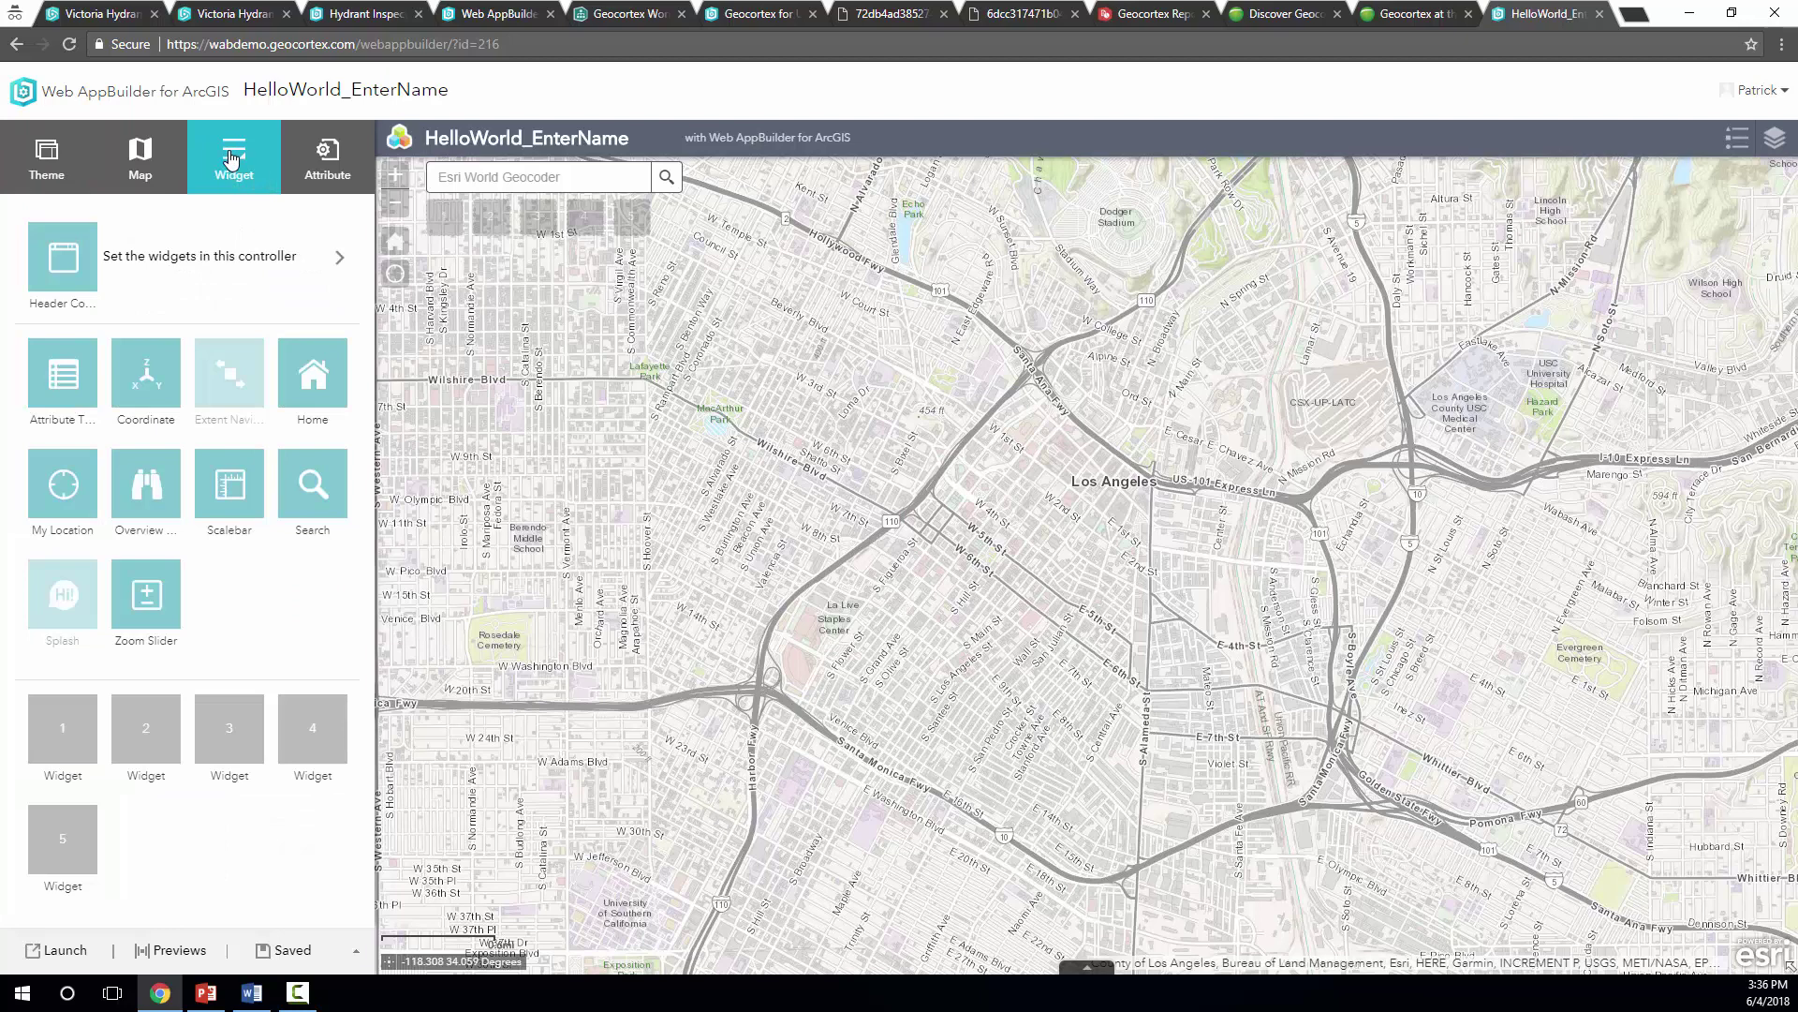
click(217, 262)
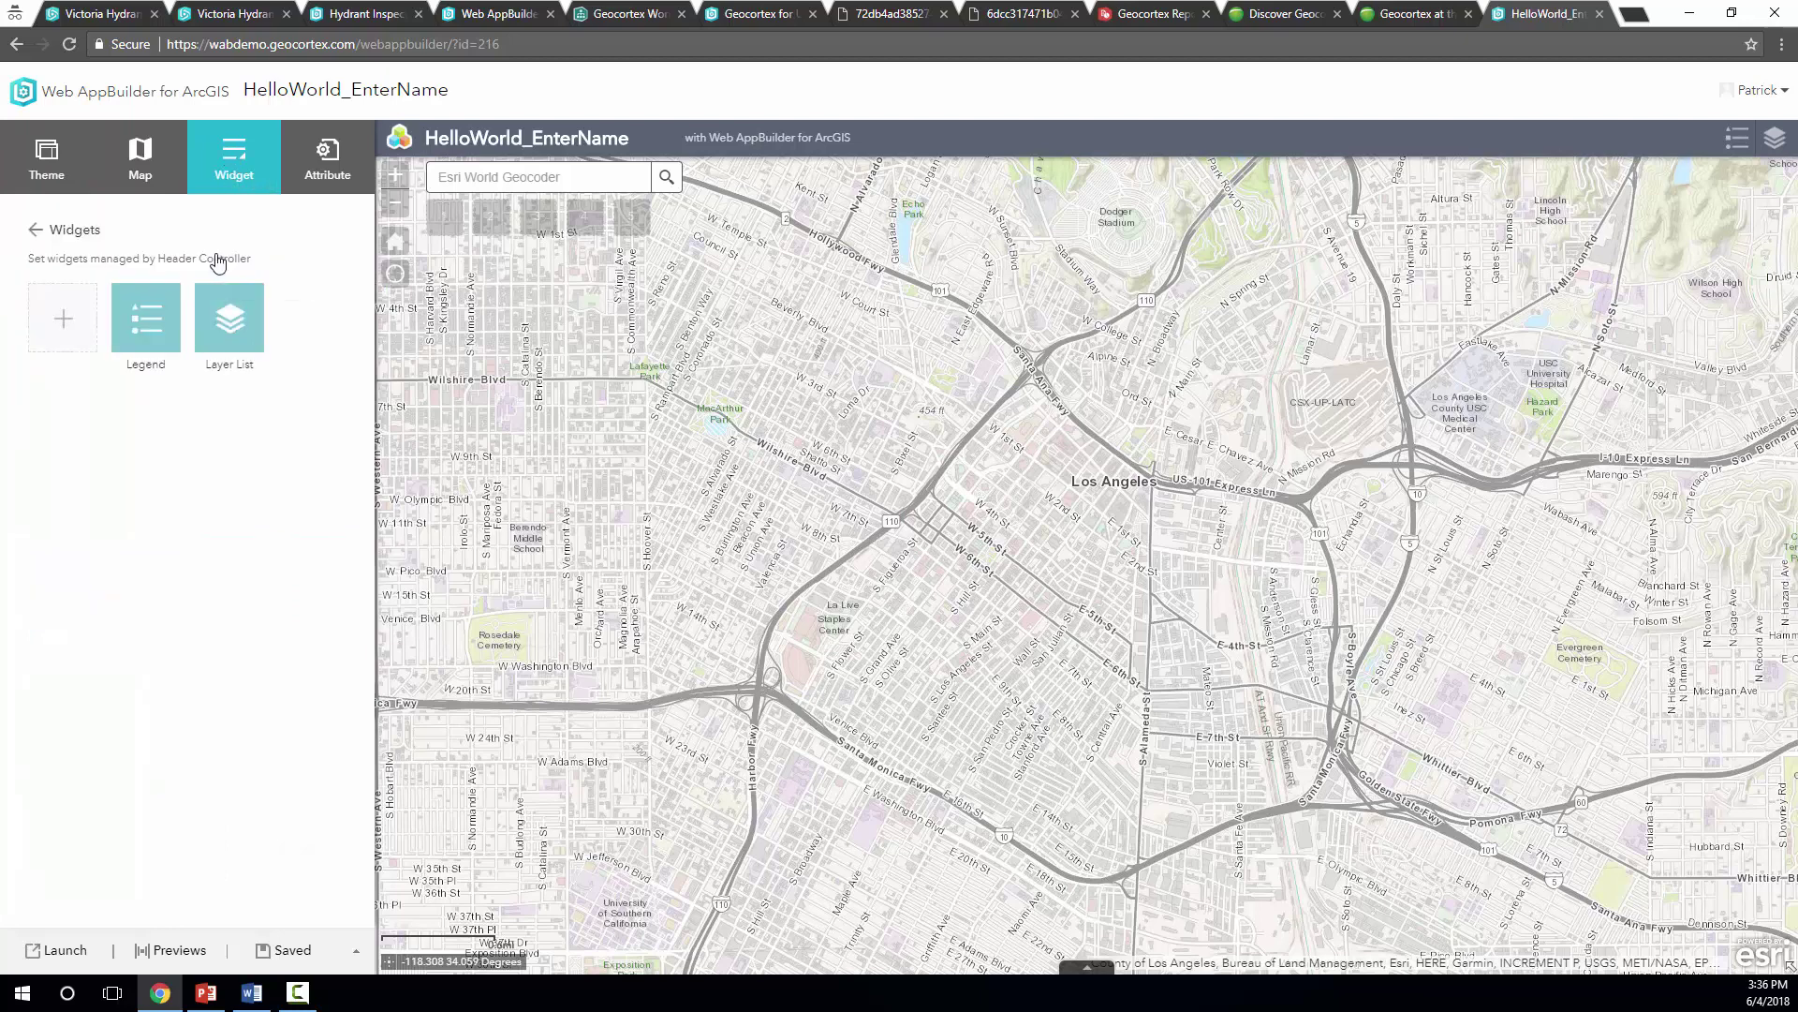
click(77, 335)
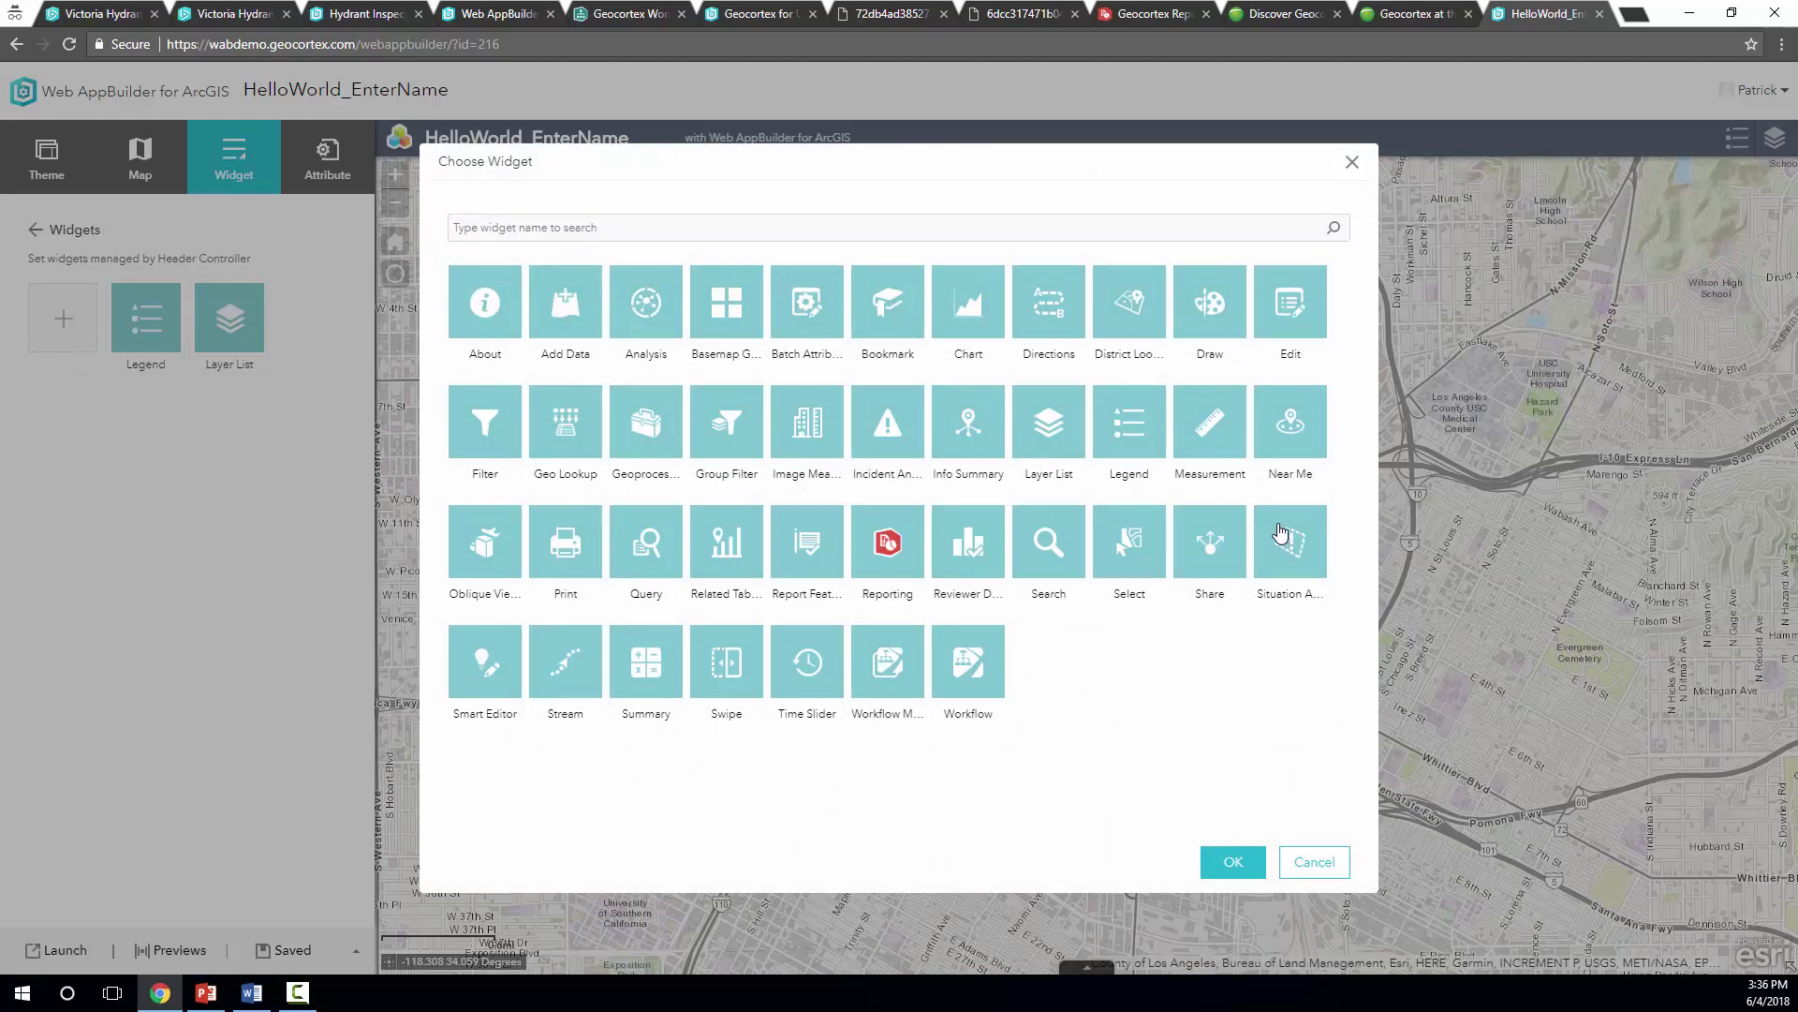
click(879, 676)
click(963, 671)
click(956, 676)
click(617, 16)
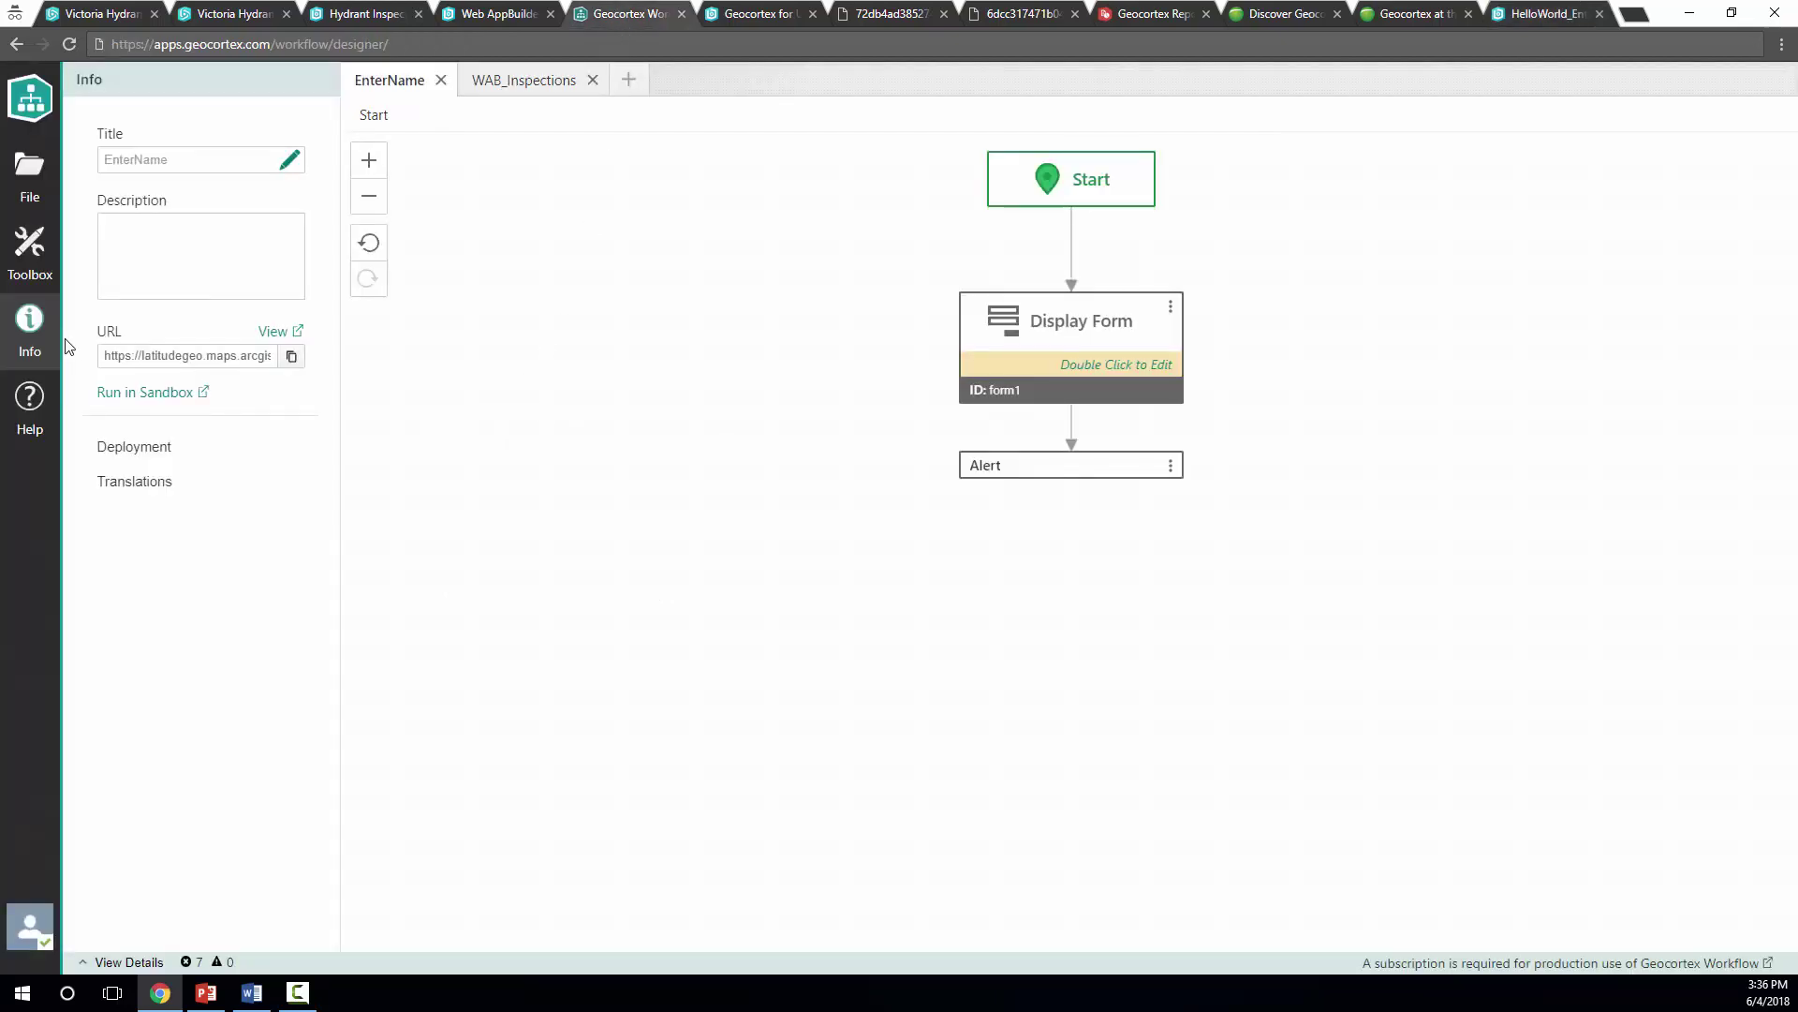
Download the workflow widgets for Web AppBuilder from the Info > Deployment panel
click(30, 408)
click(23, 347)
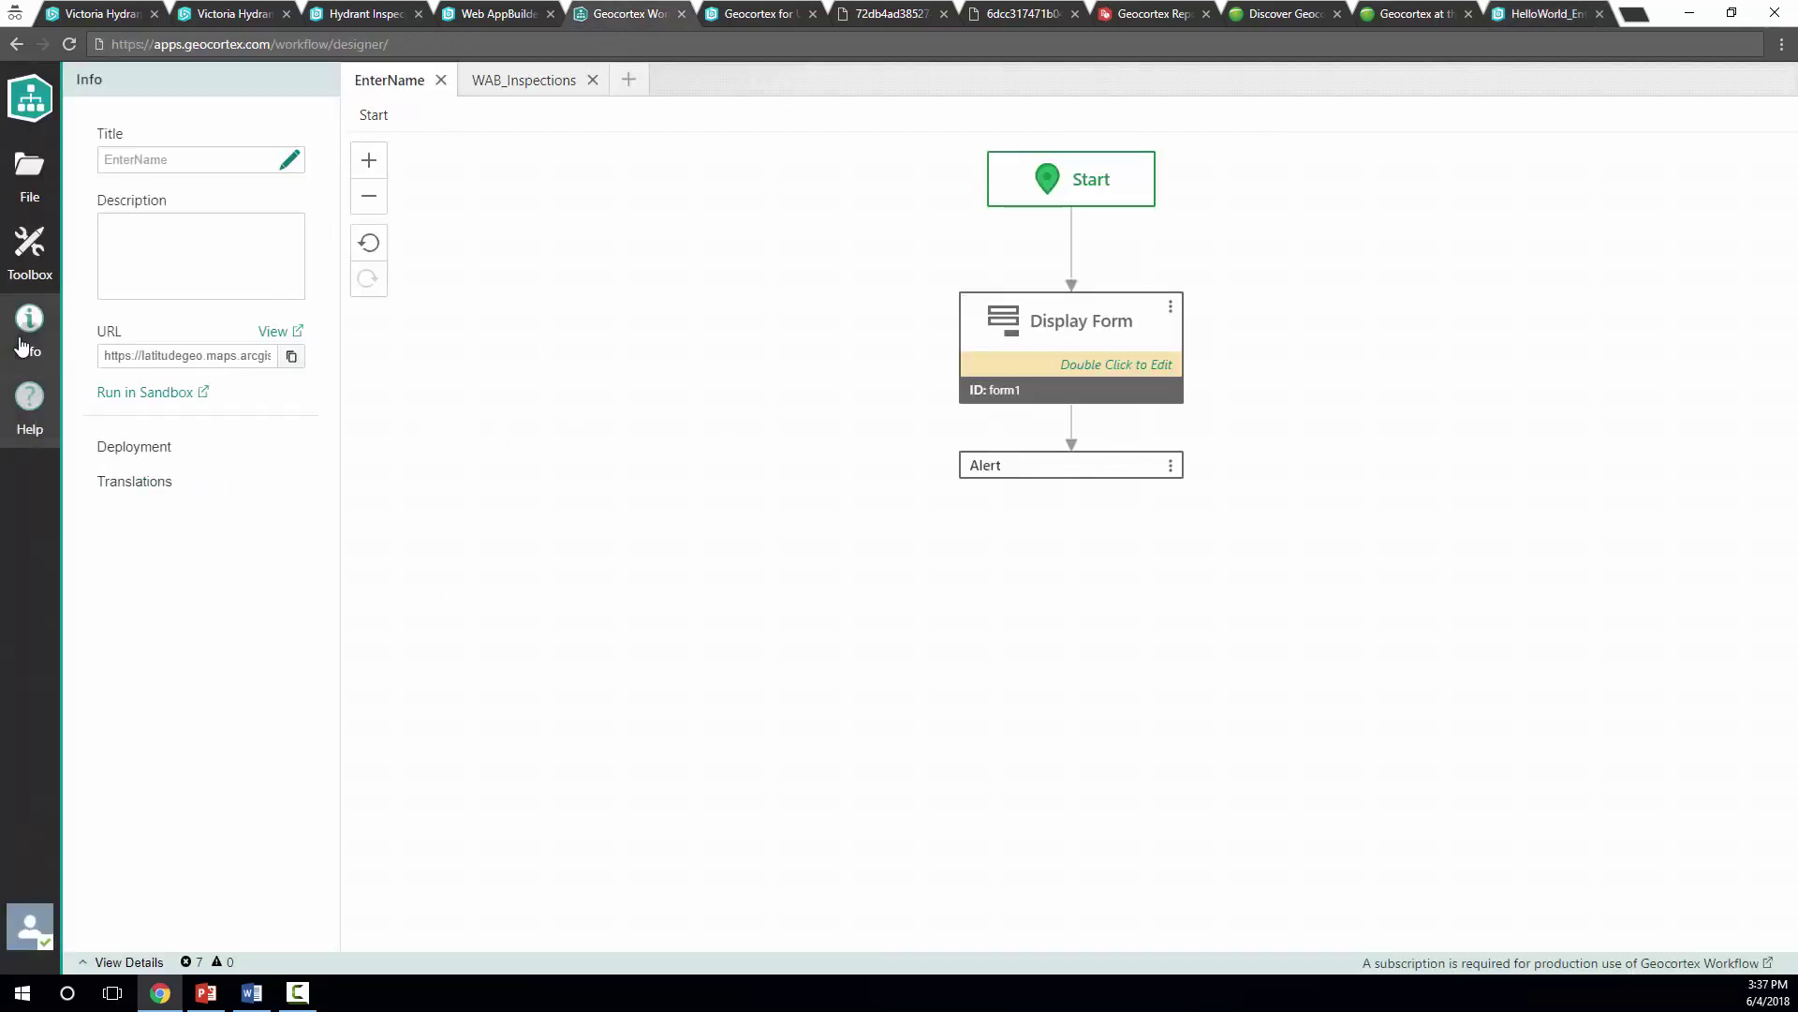
click(177, 456)
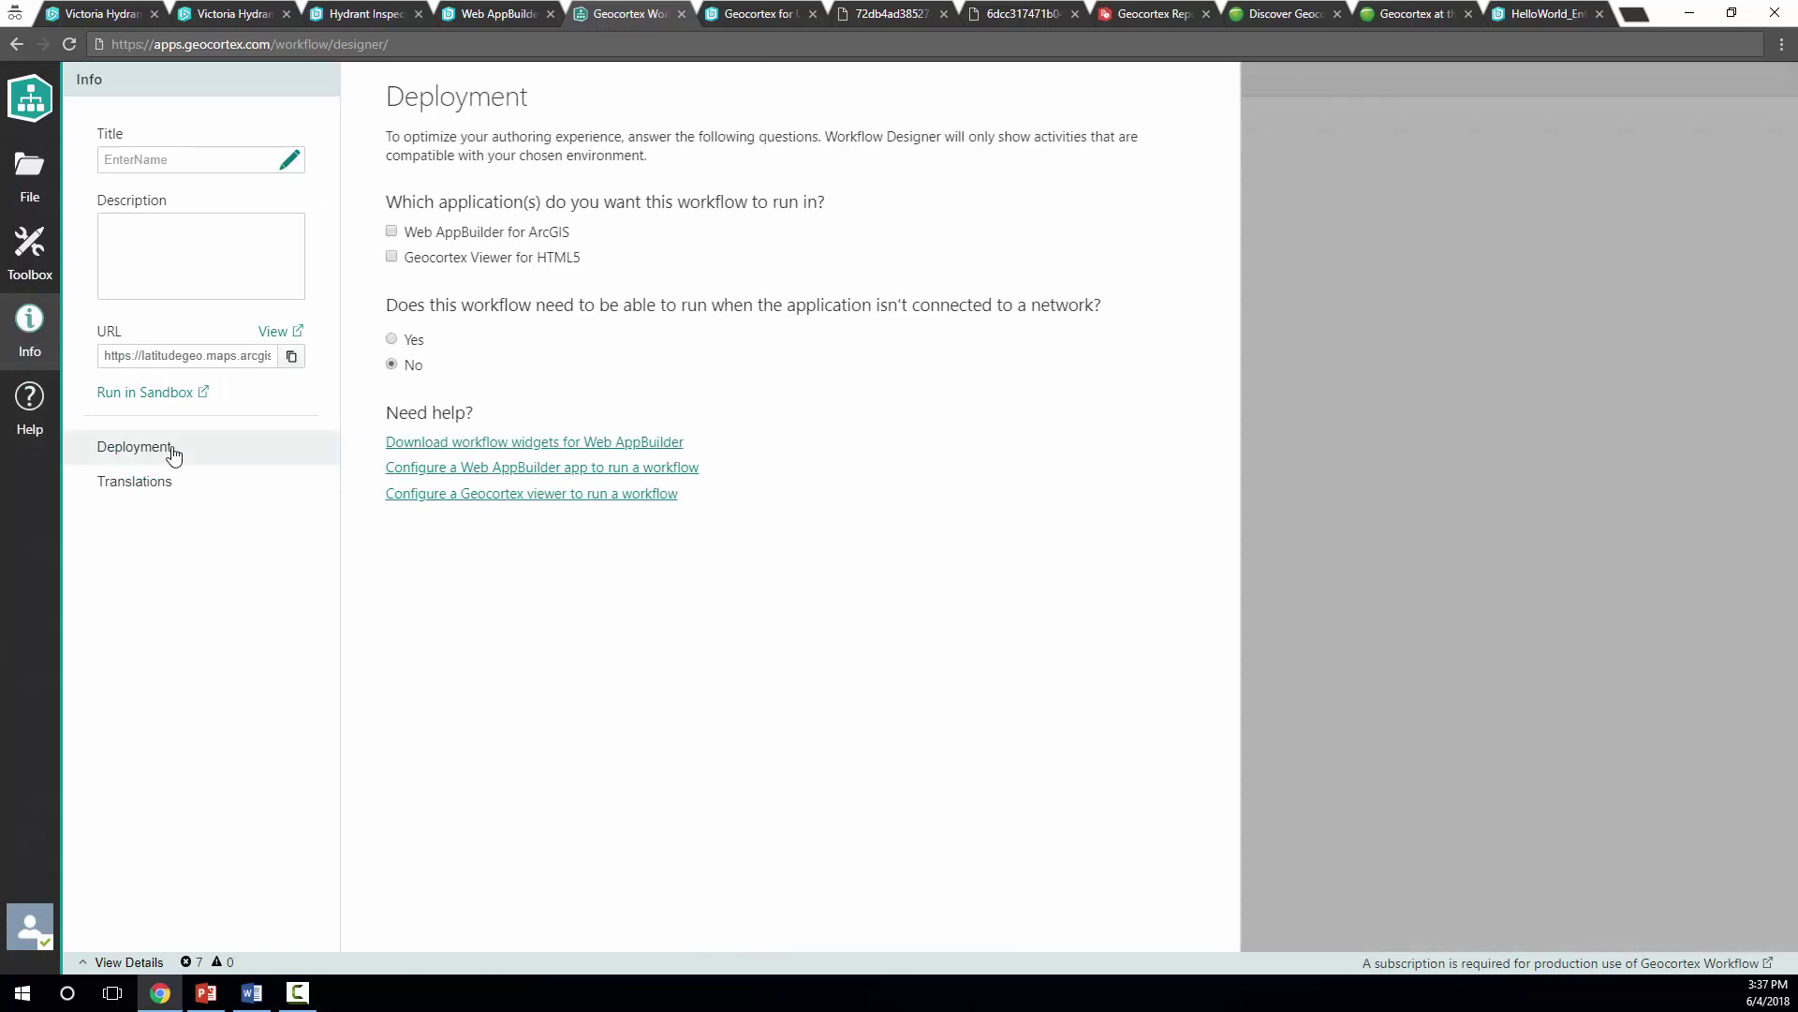
click(511, 444)
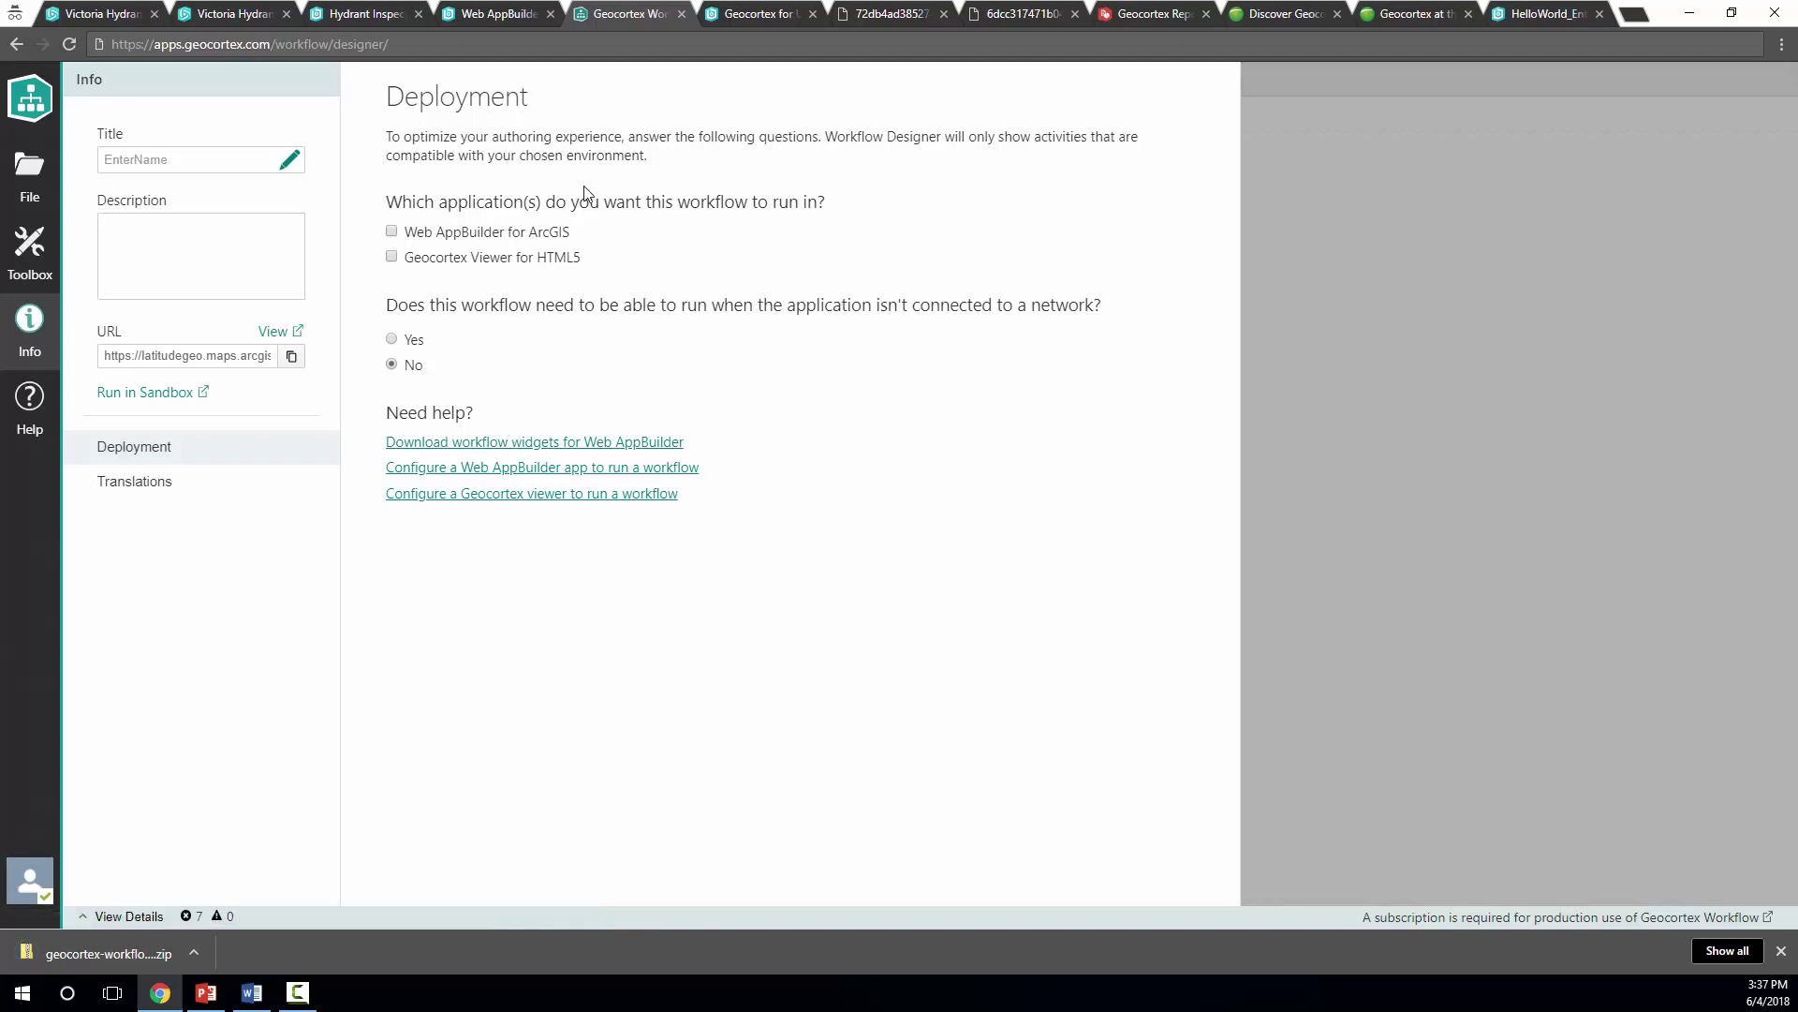
Return to the Web AppBuilder apps list
click(768, 13)
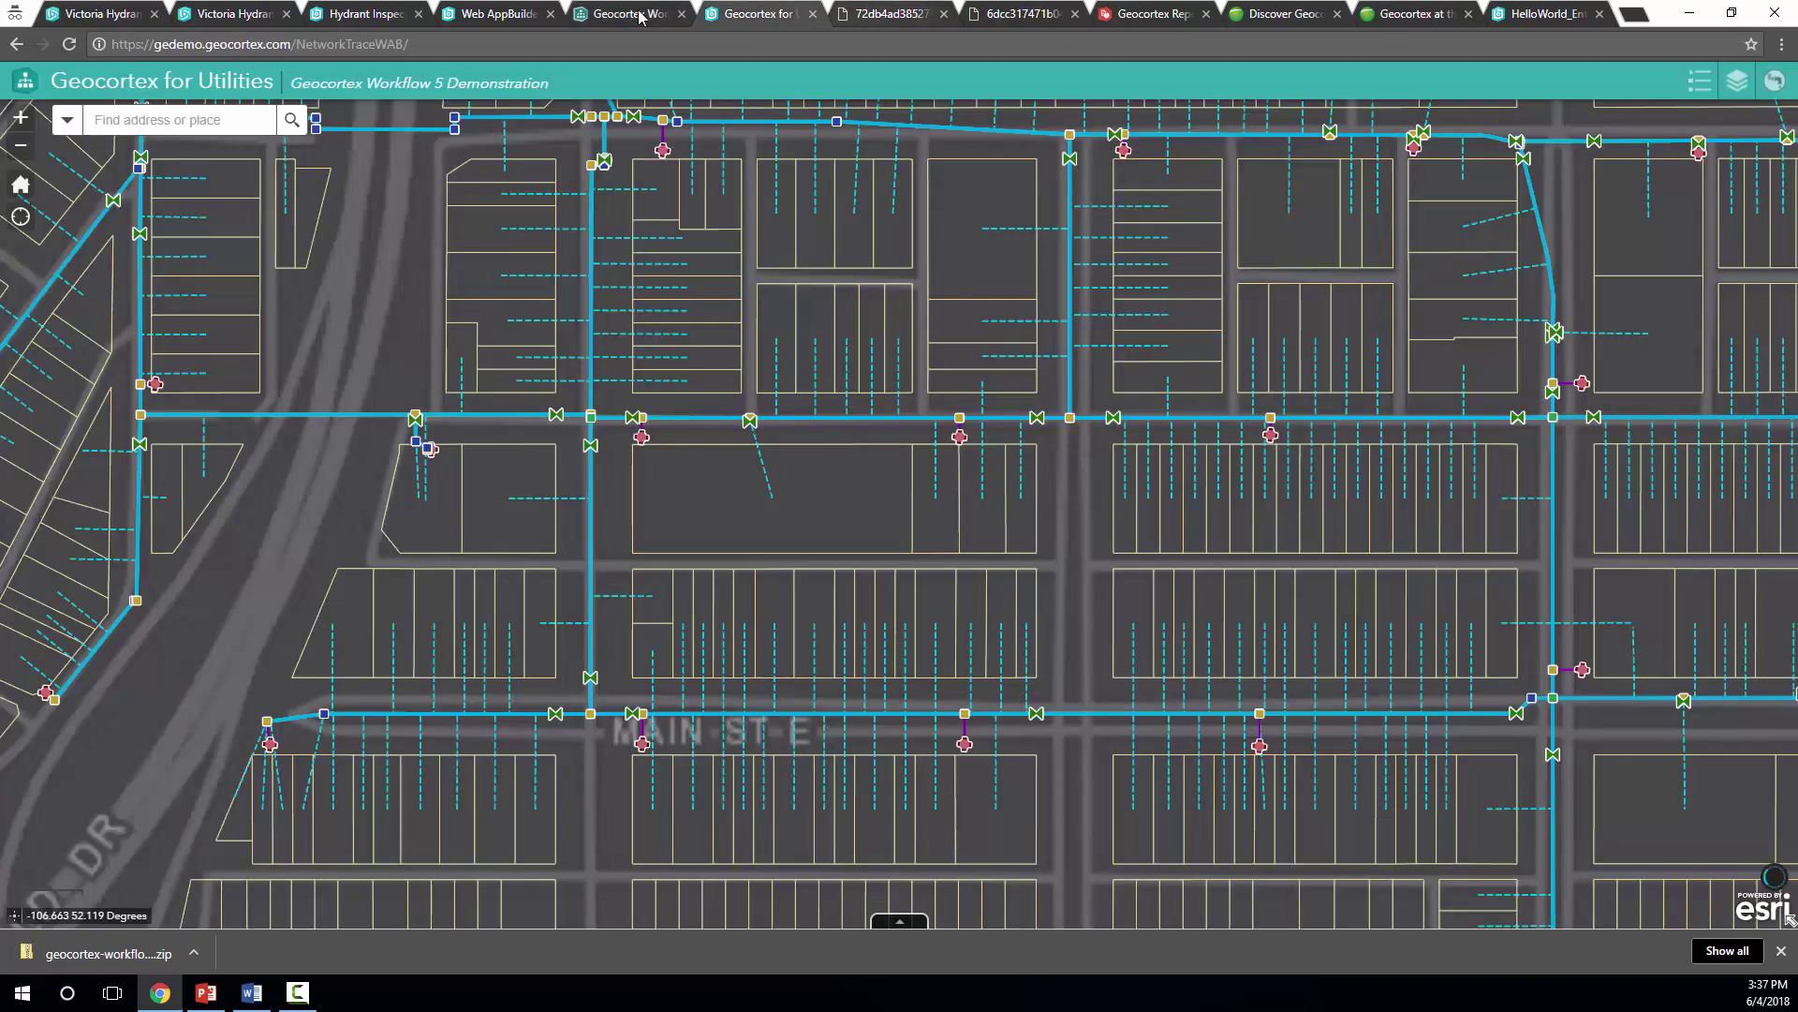
click(635, 14)
click(491, 15)
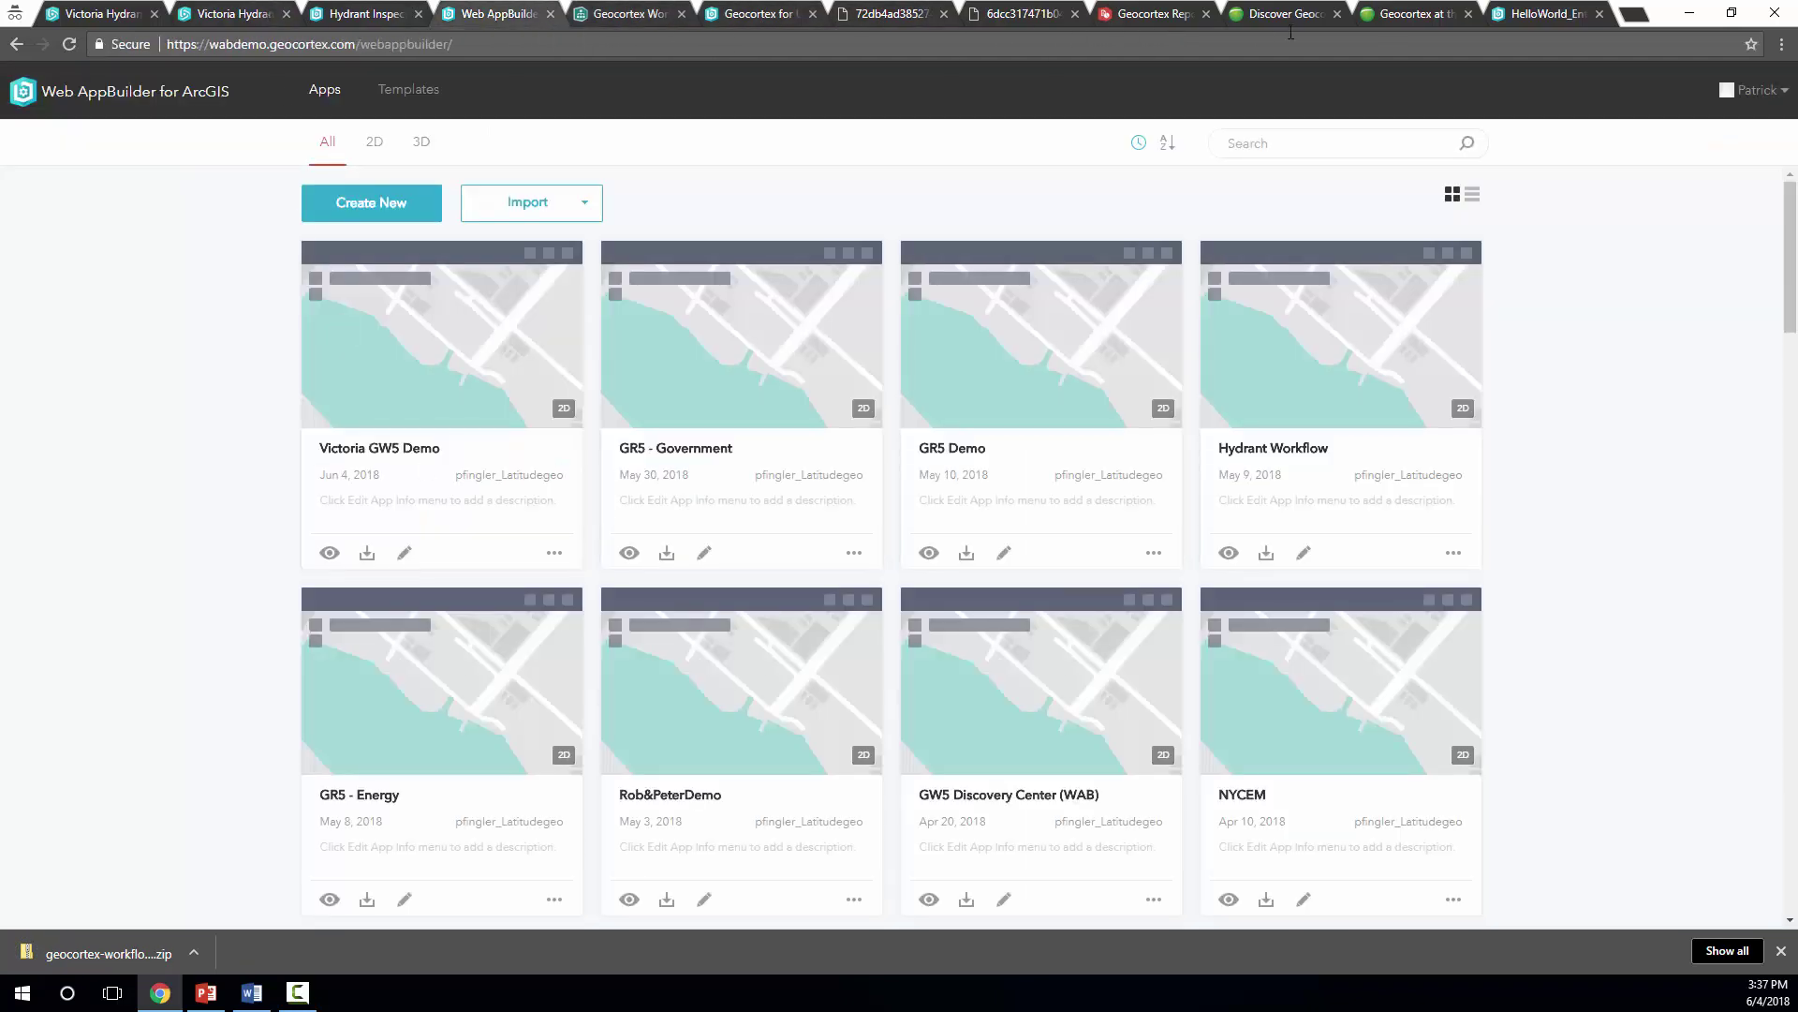
Add the Workflow widget to HelloWorld_EnterName's header controller
click(1534, 12)
click(969, 656)
click(1233, 841)
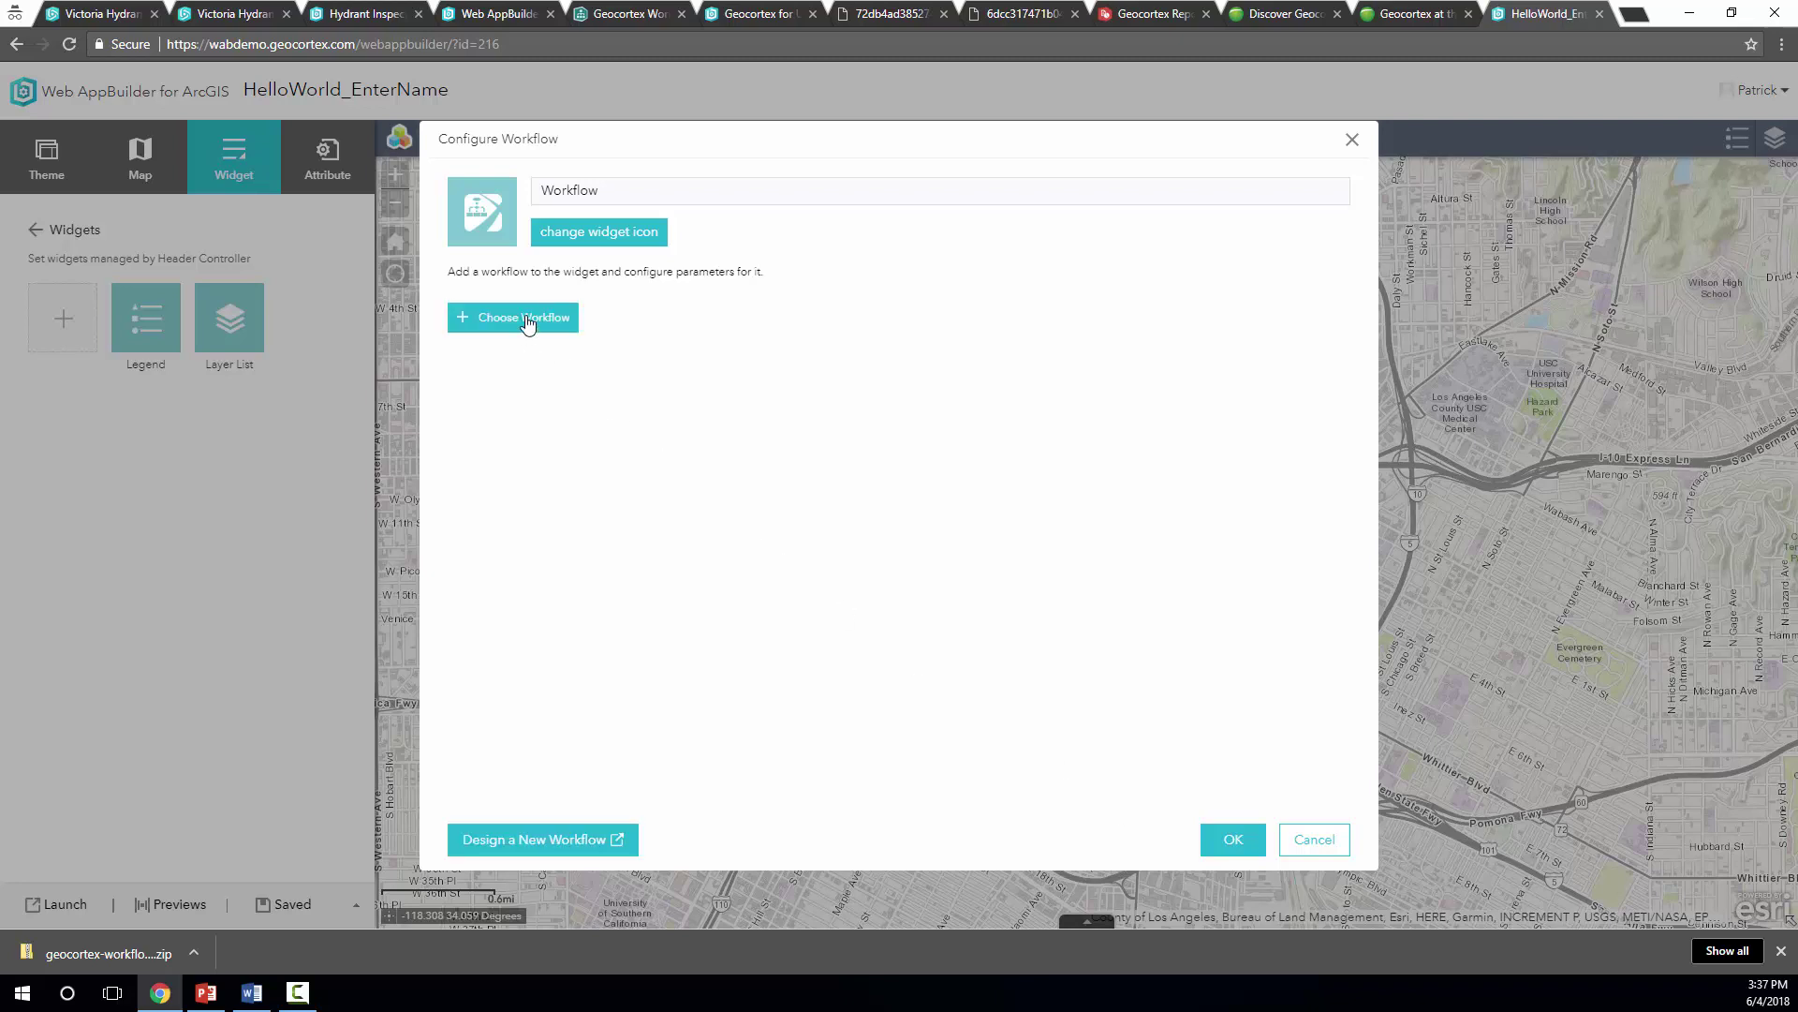
Point the Workflow widget at the EnterName workflow from My Content
click(530, 323)
click(696, 348)
text(EnterName)
click(707, 401)
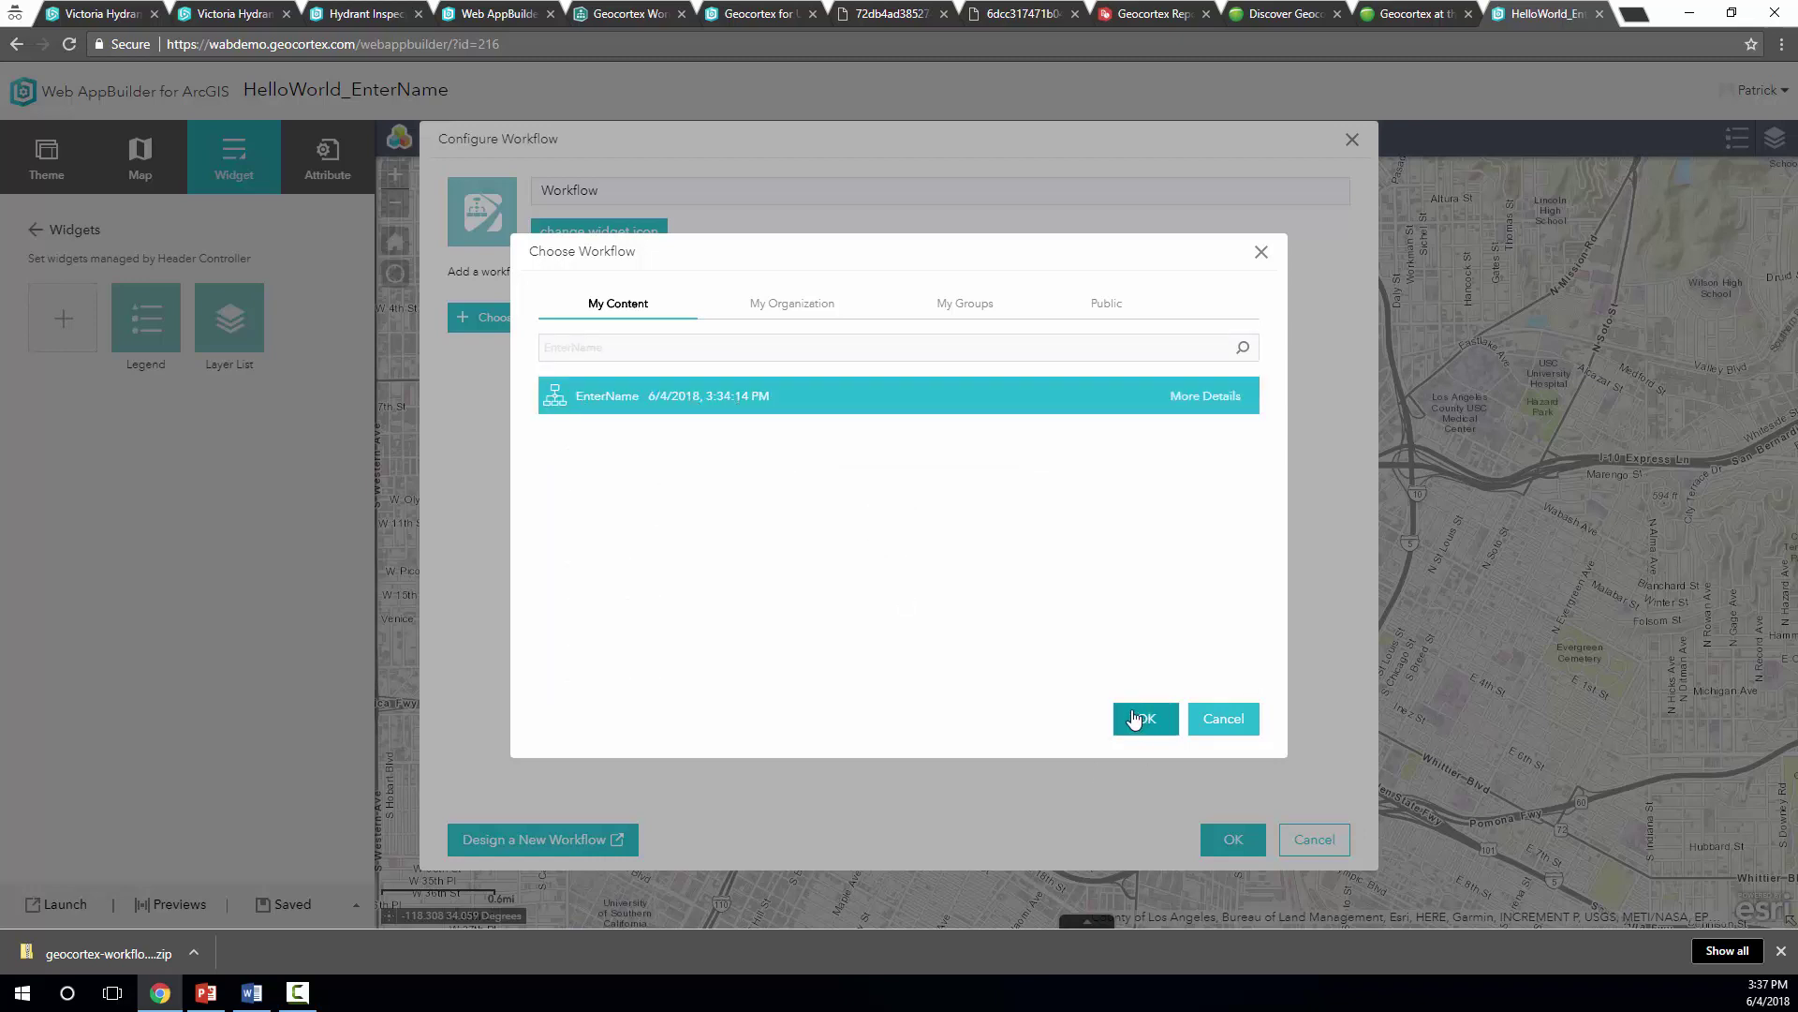
click(789, 318)
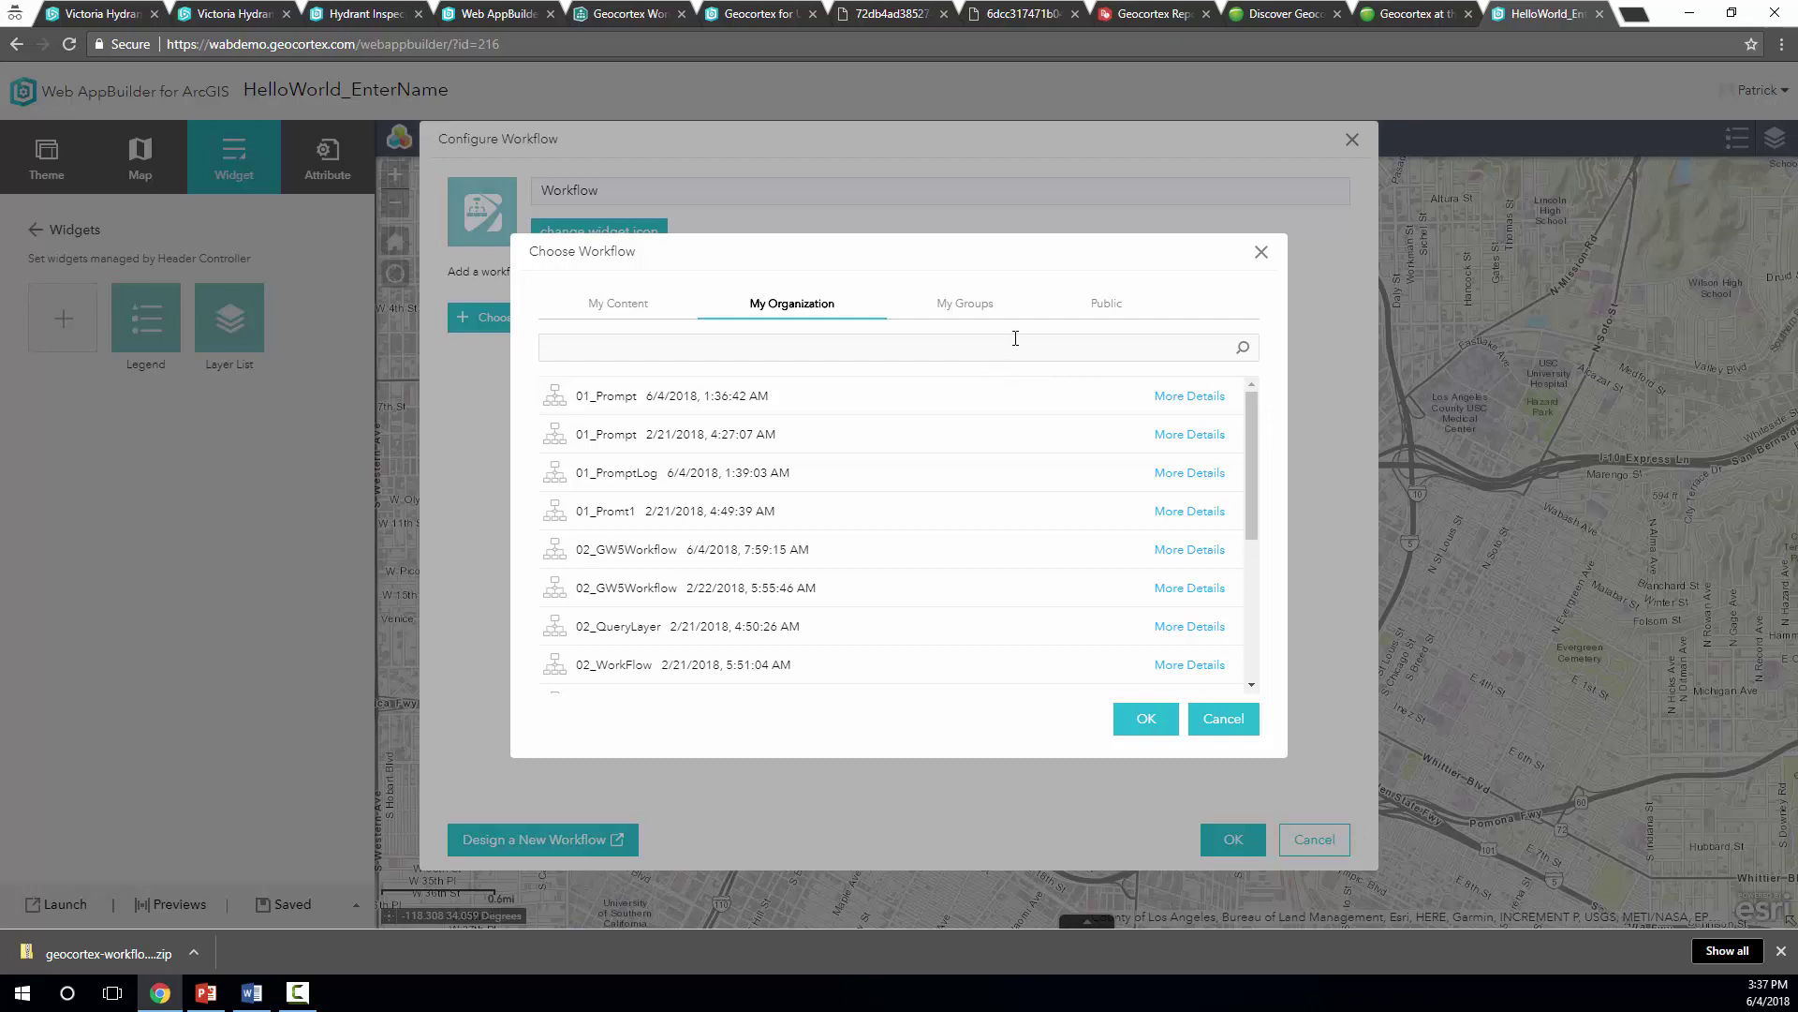
click(637, 306)
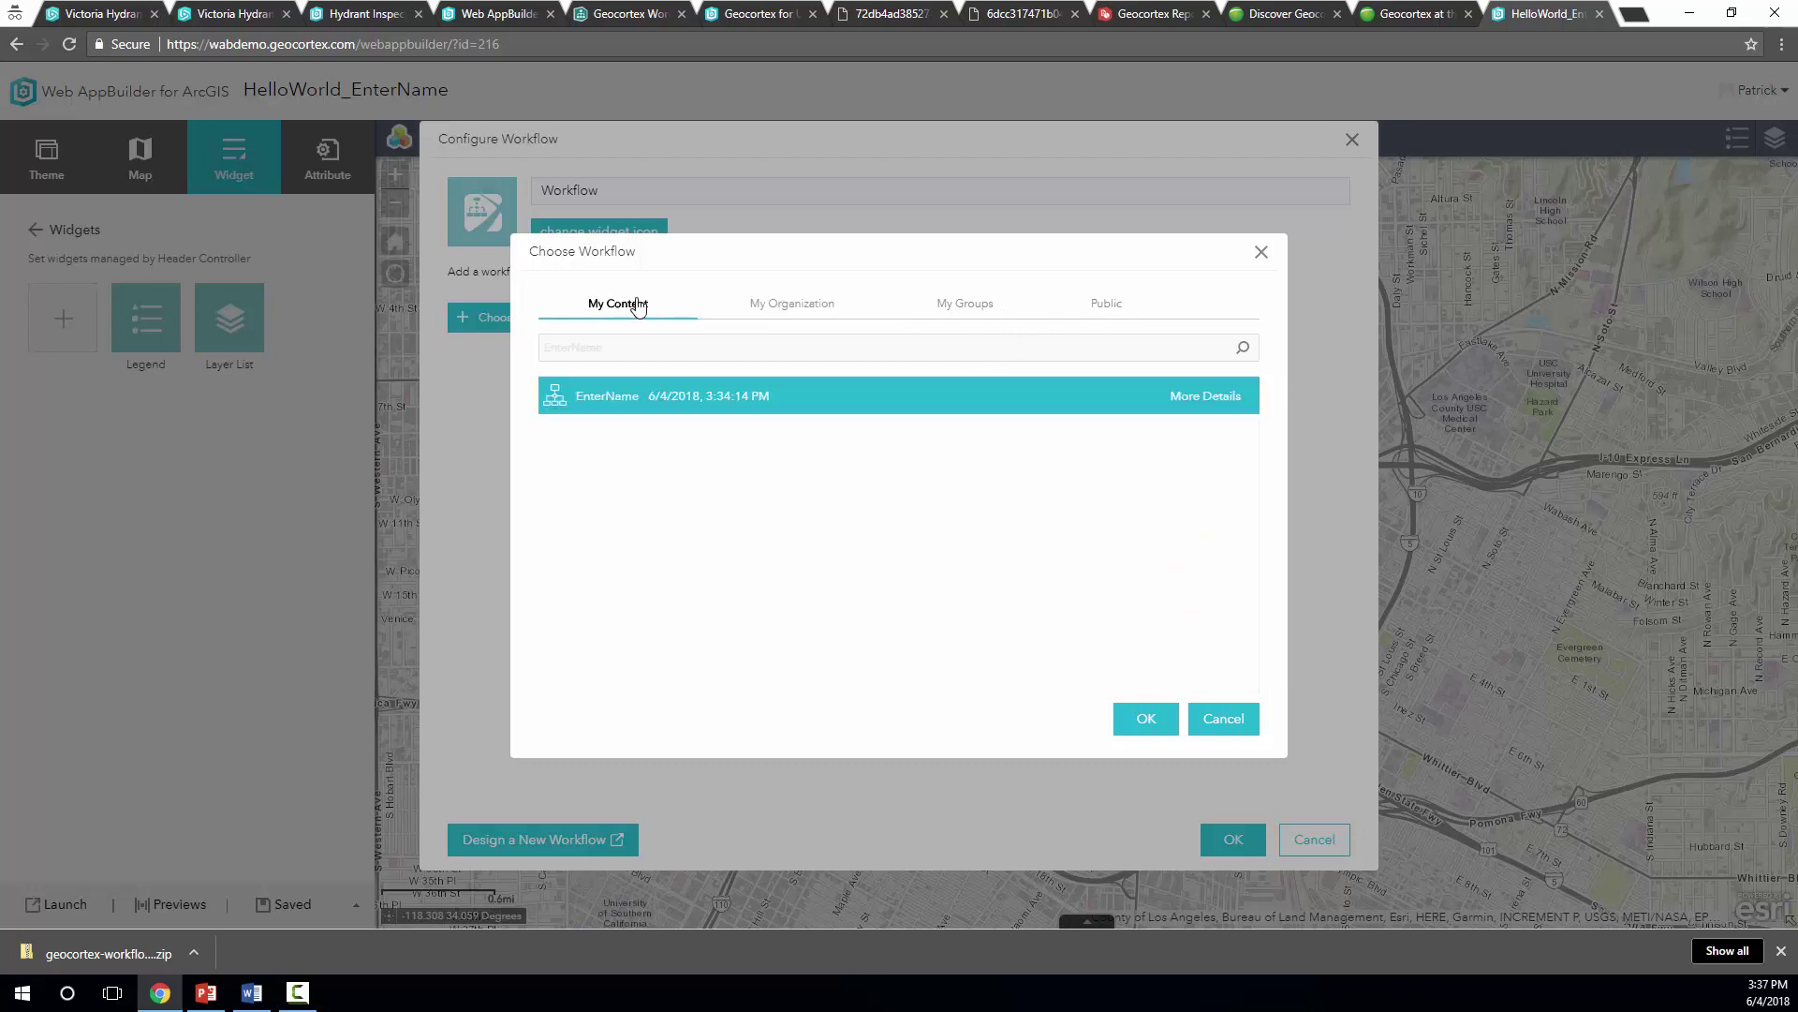
click(633, 410)
click(1145, 720)
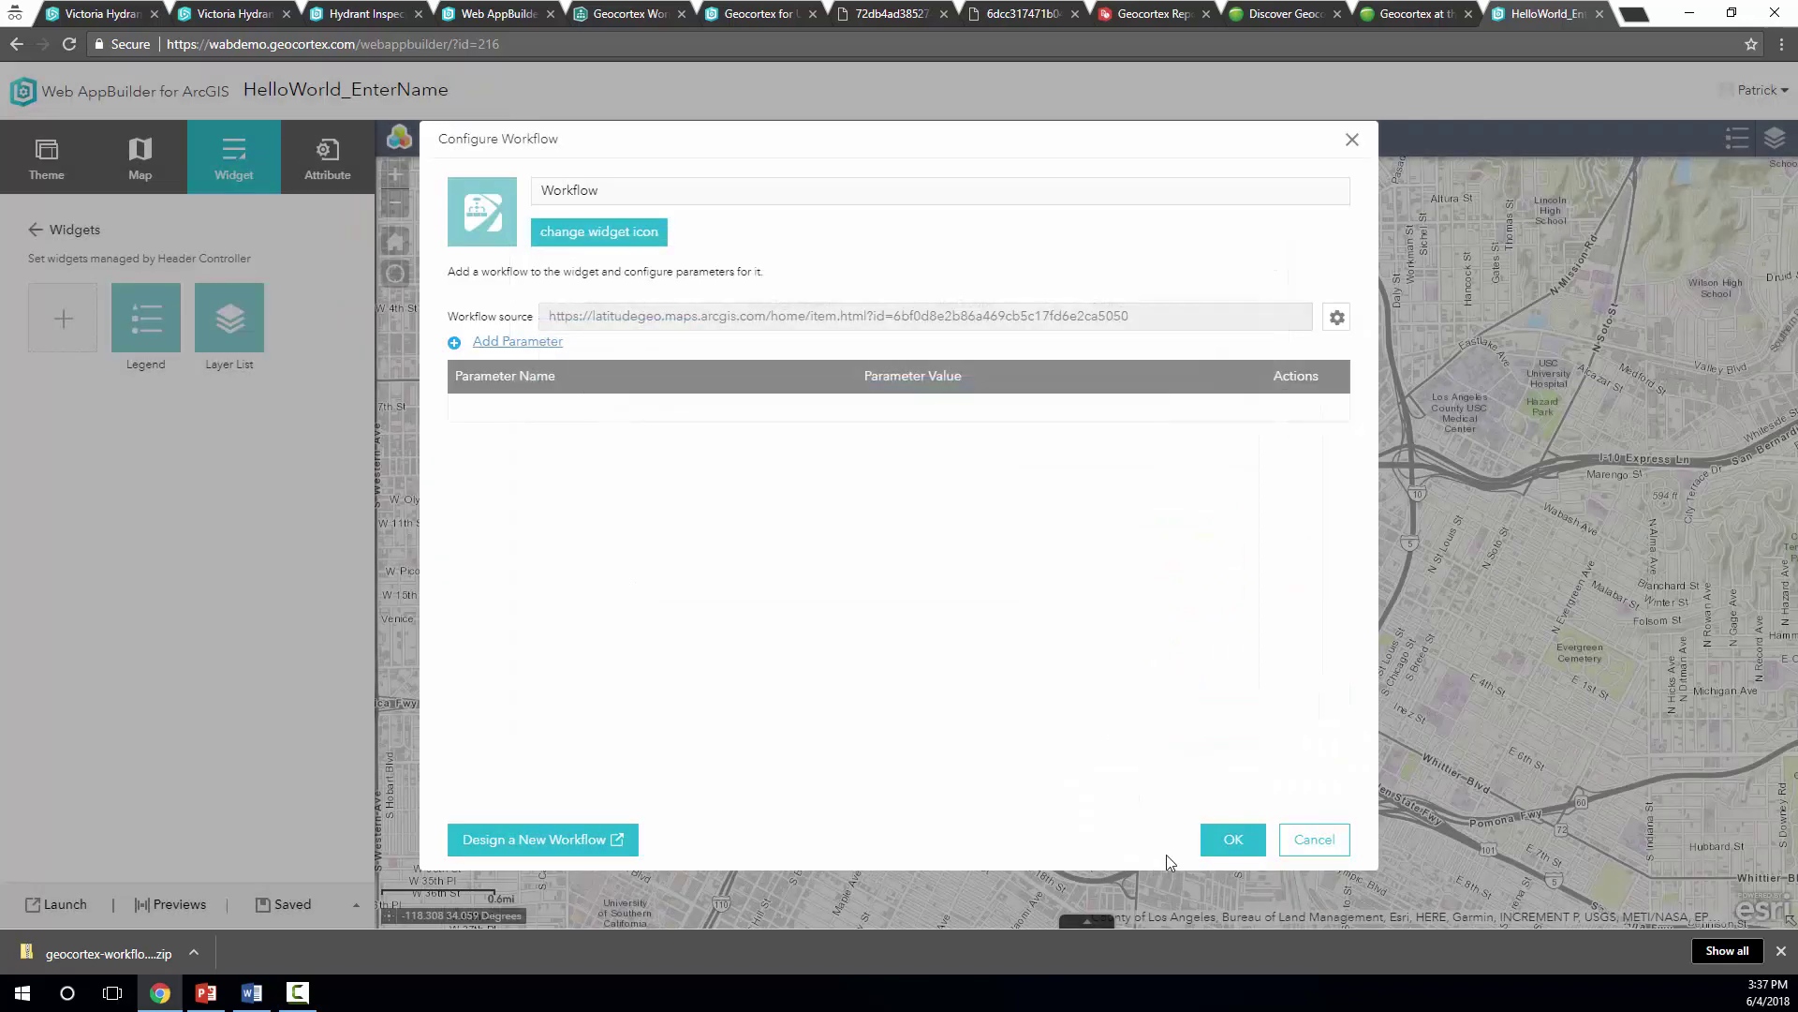
click(1234, 841)
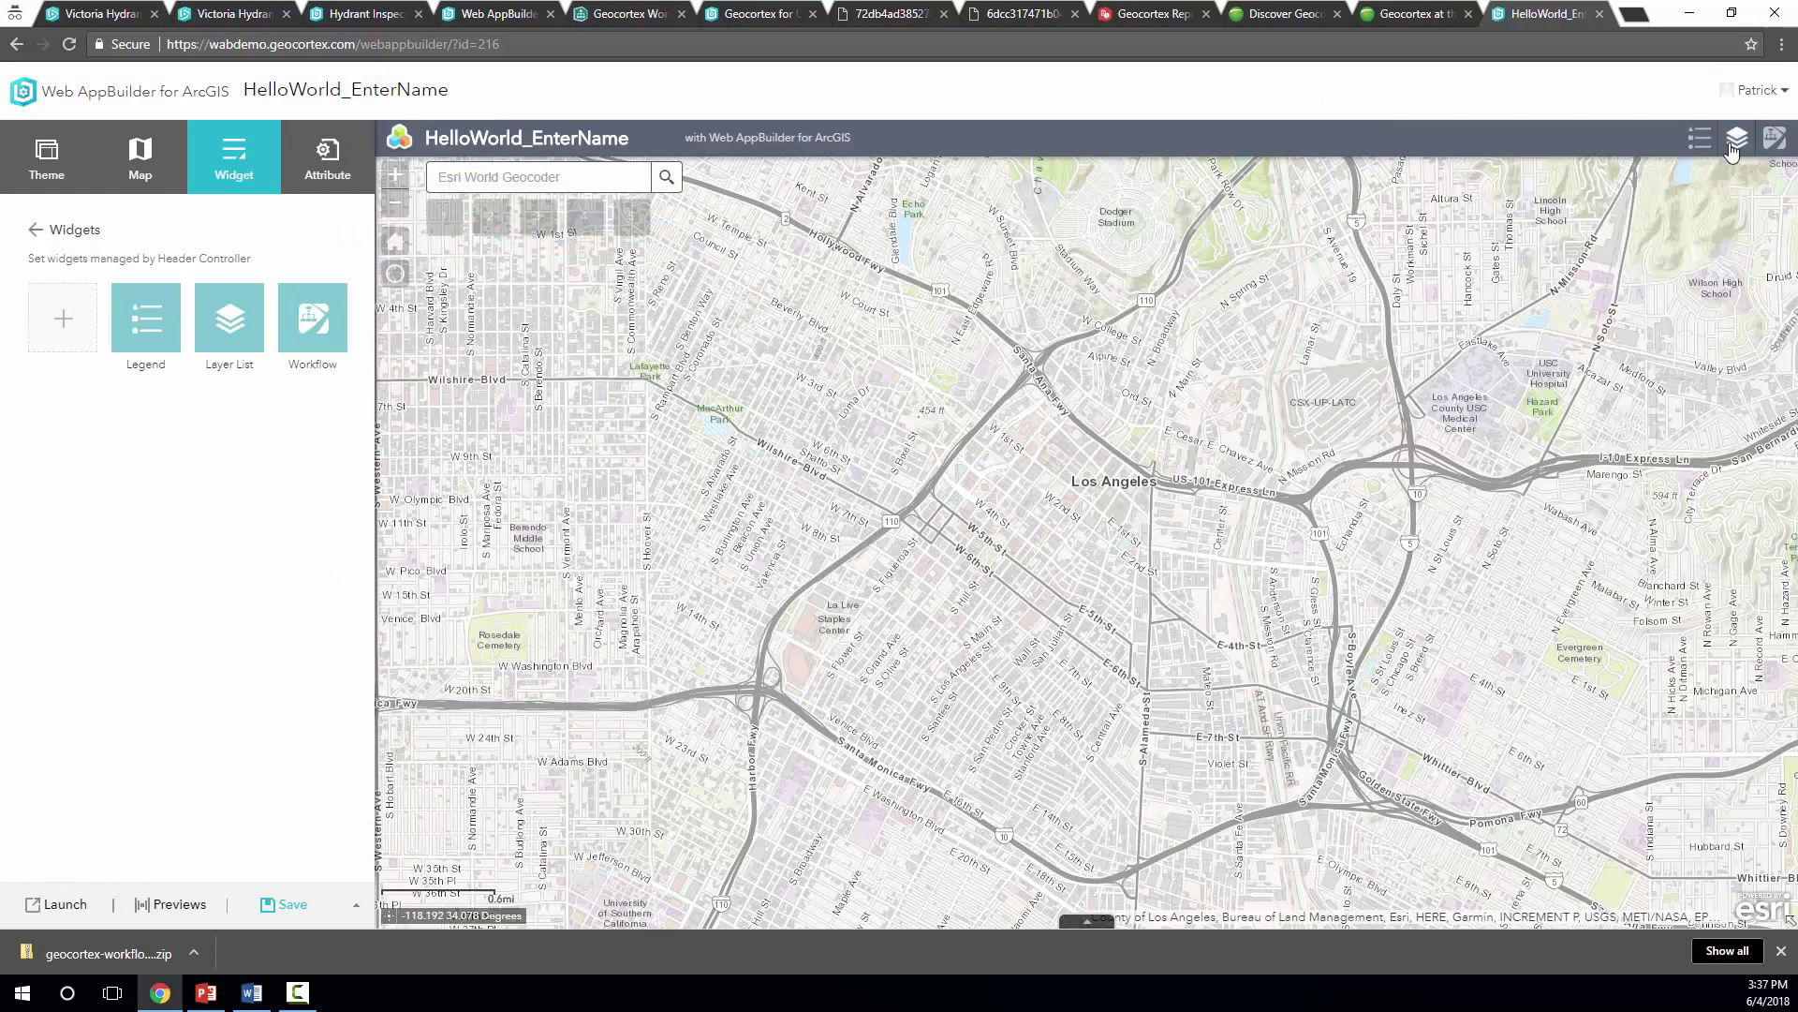
click(1777, 141)
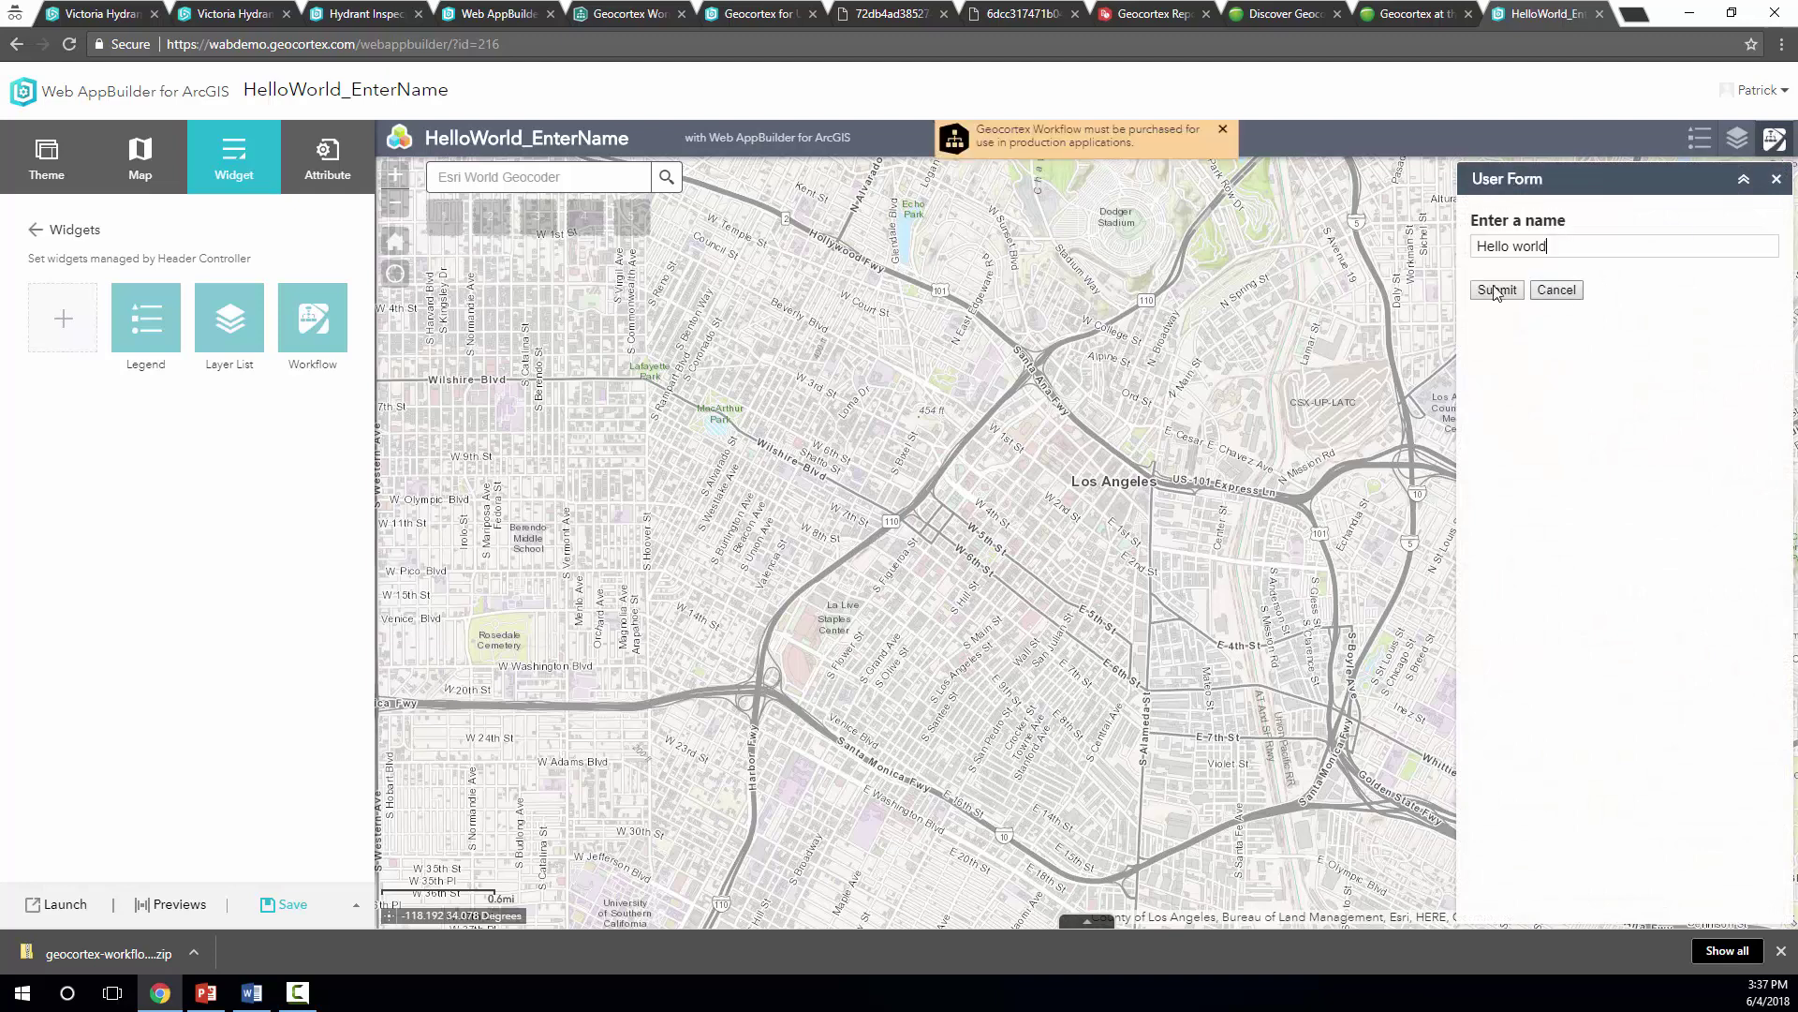
Submit 'Hello world!' in the widget's form and dismiss the resulting alert
triple_click(1498, 244)
click(1597, 246)
text(!)
click(1496, 289)
click(1189, 542)
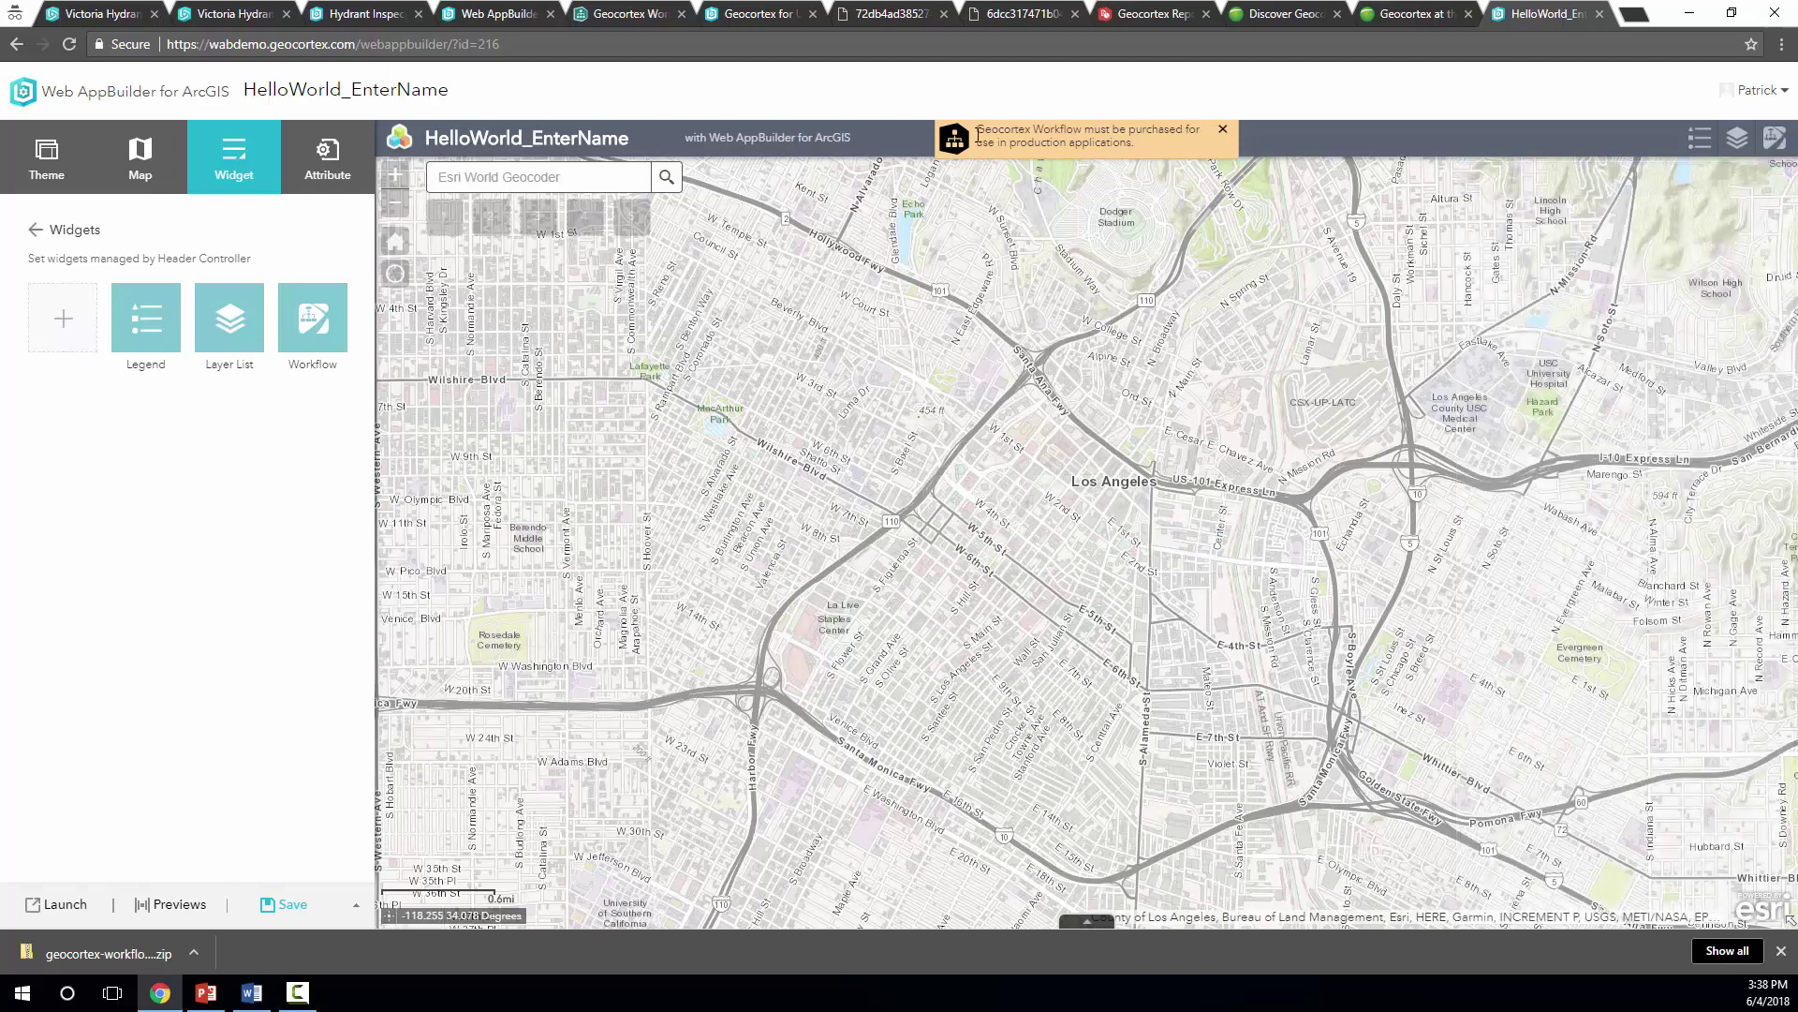
click(628, 13)
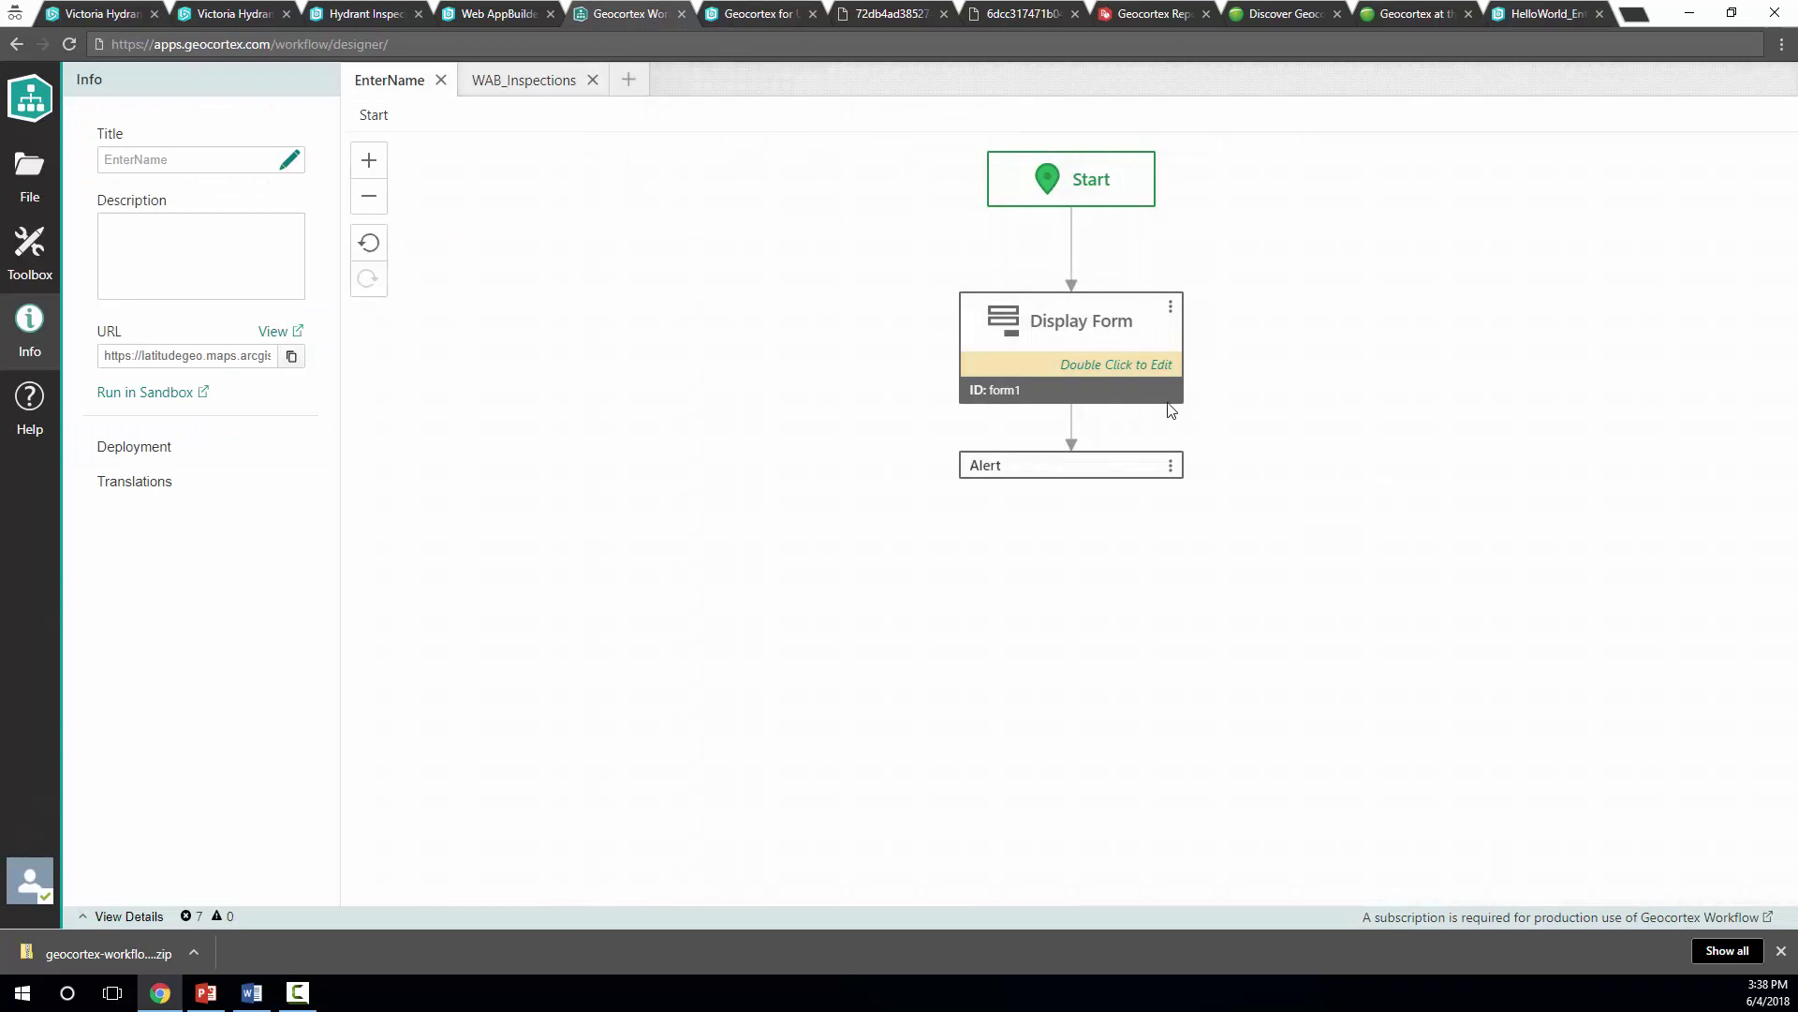
Add a File Picker above and a Geometry Picker below 'Enter a name' in the Display Form
double_click(1097, 354)
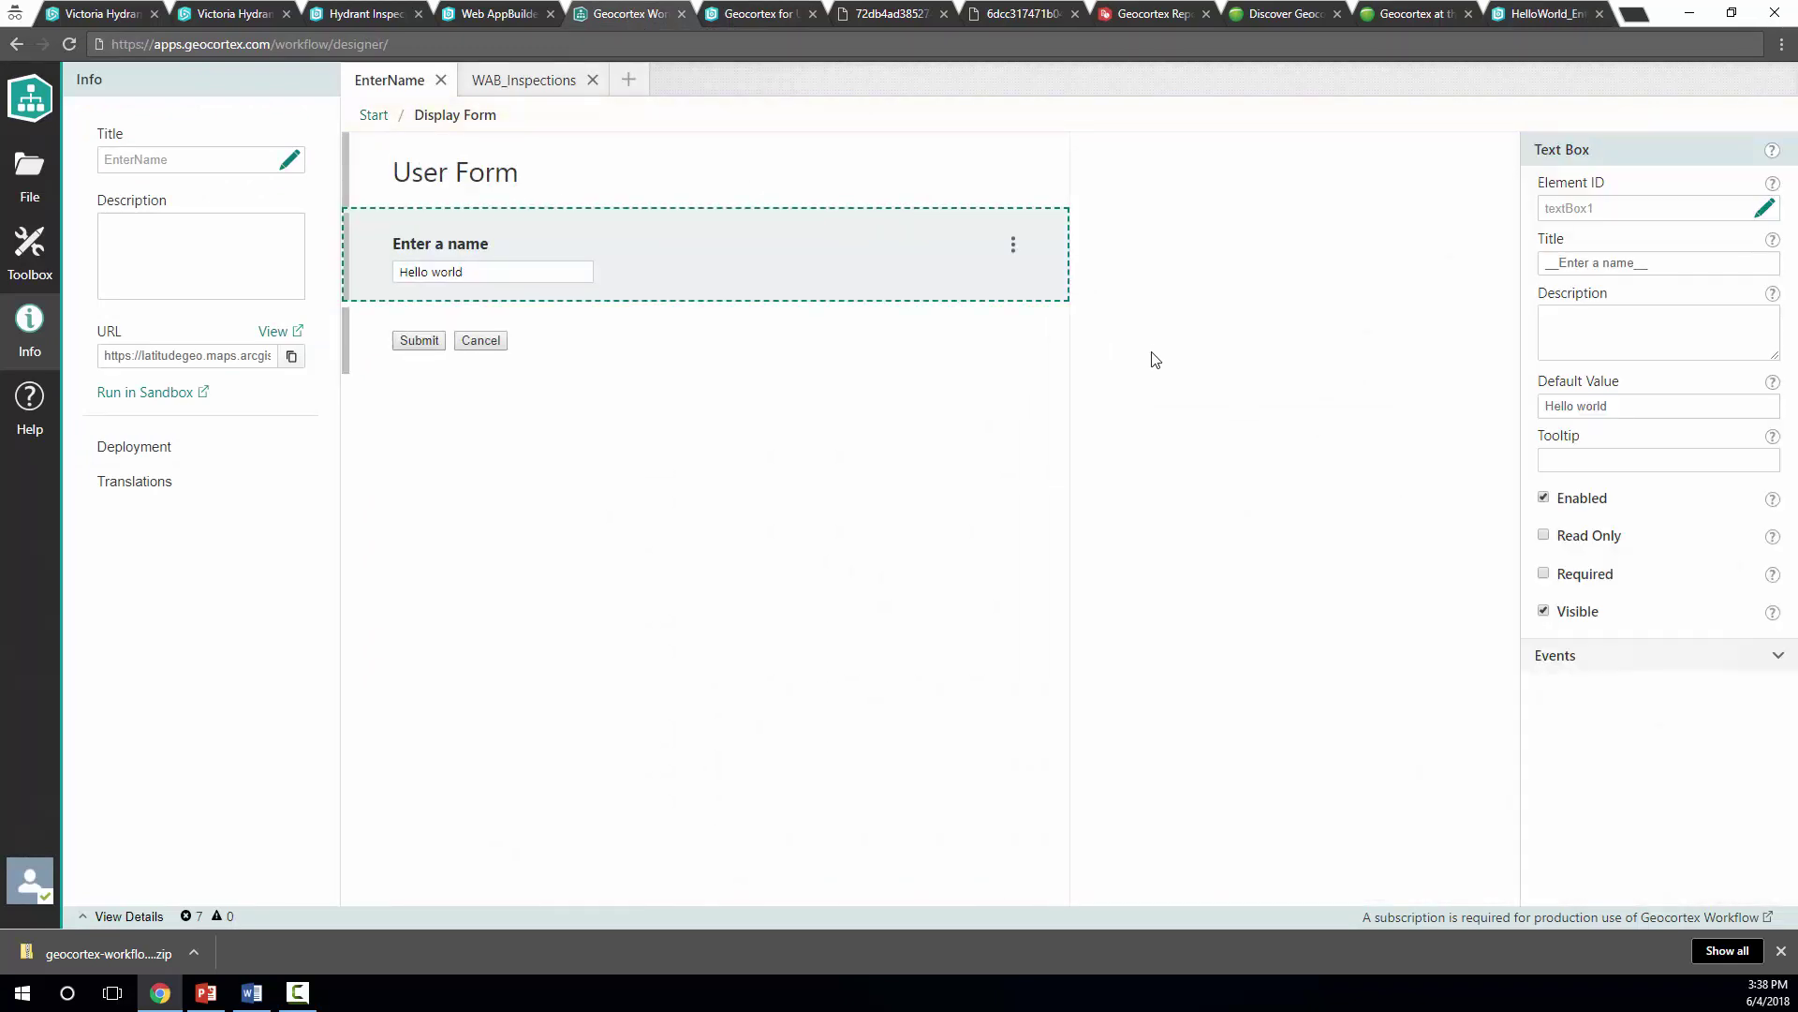
click(24, 254)
drag(131, 438, 414, 243)
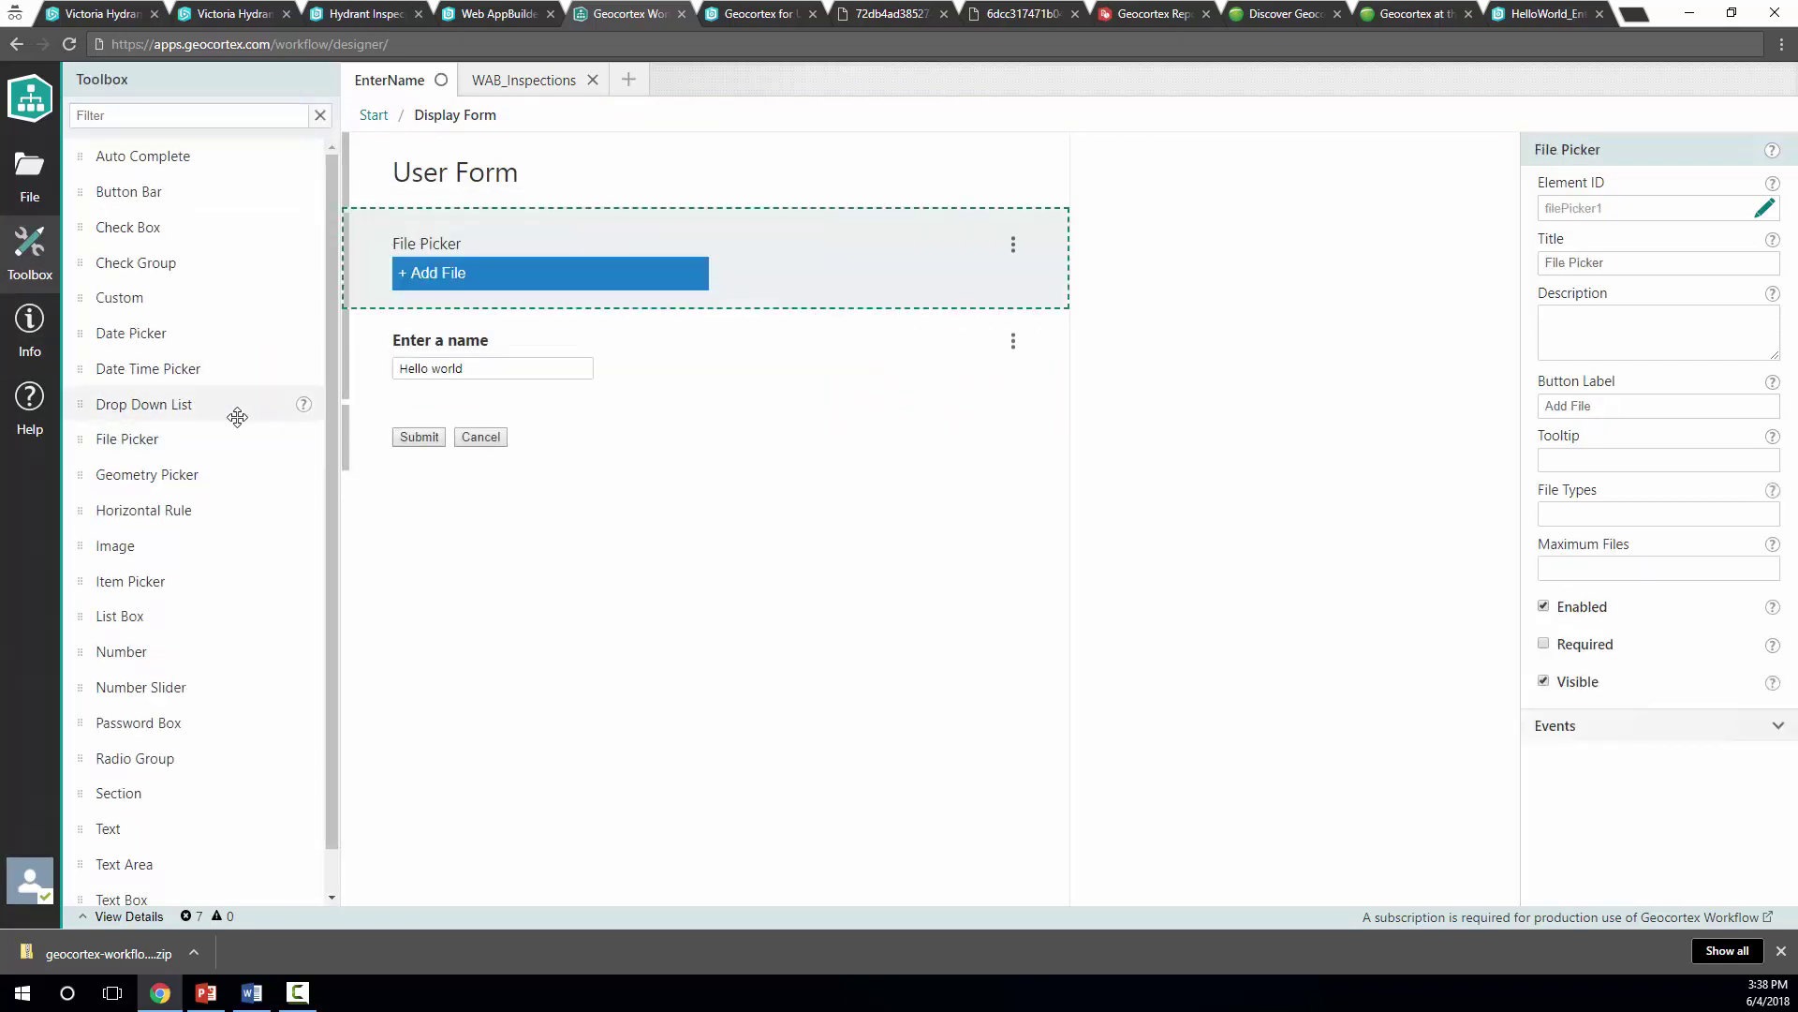
drag(211, 455, 478, 417)
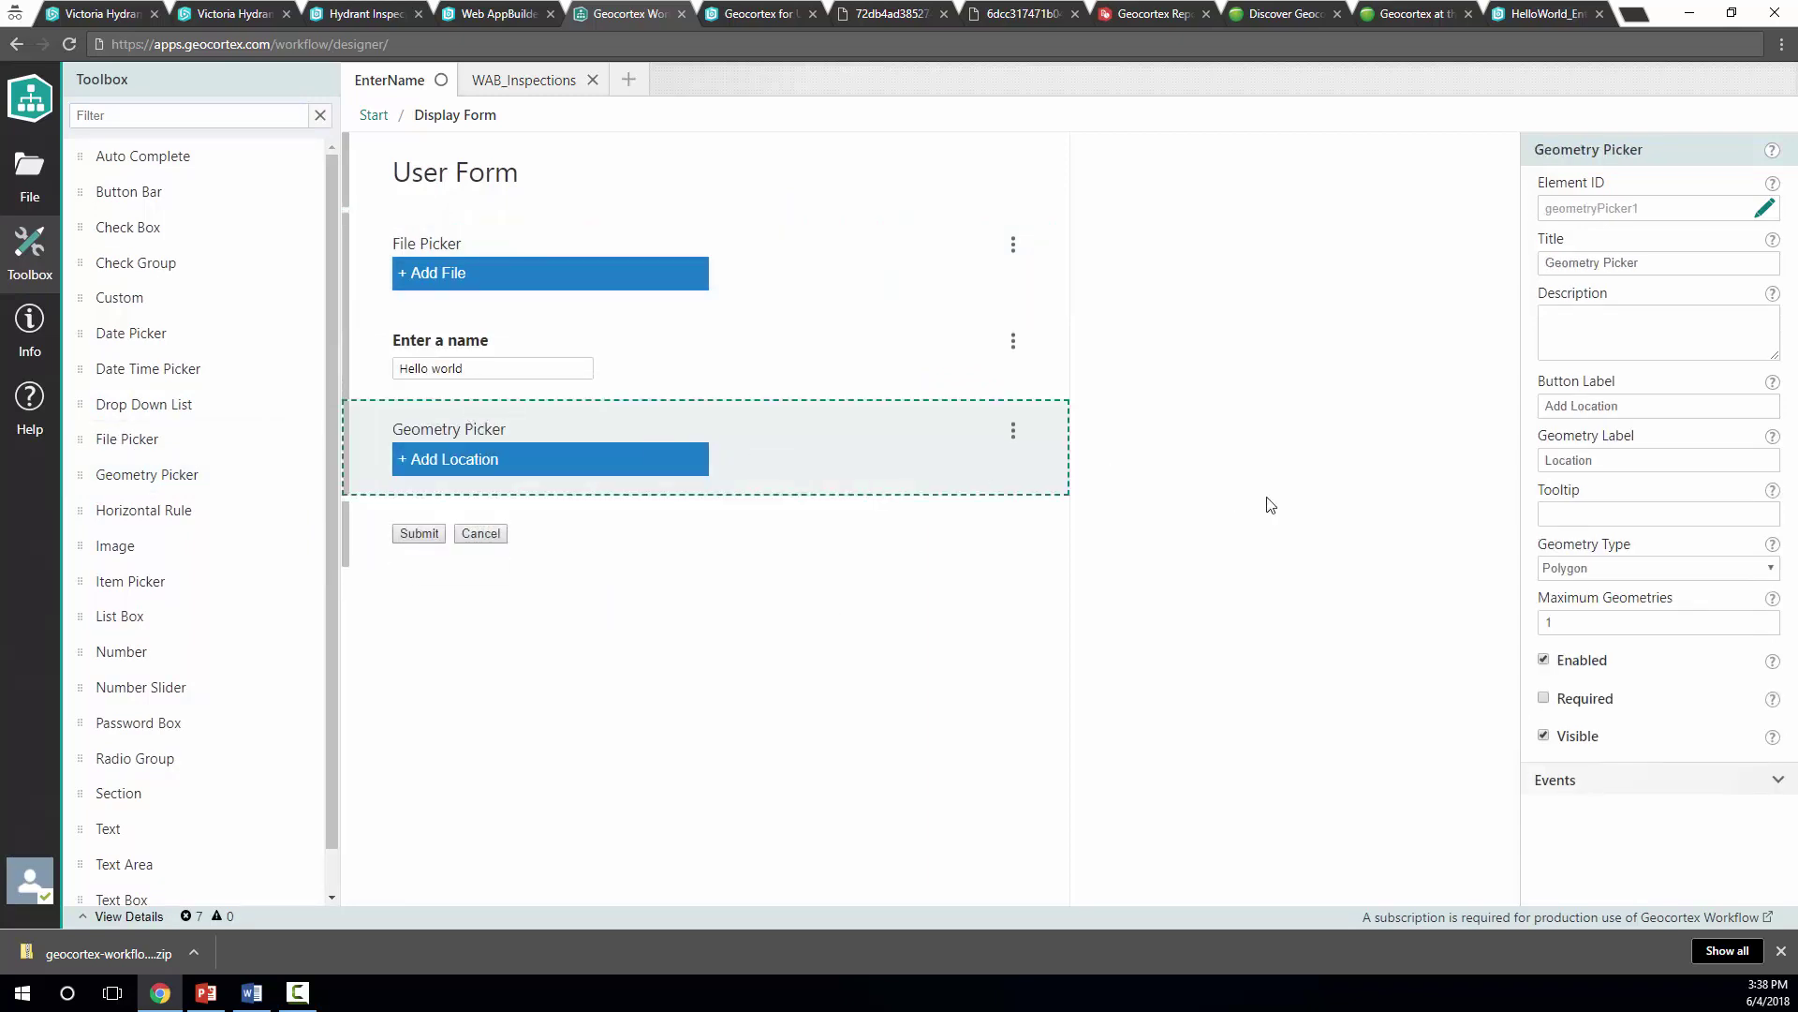
Save the workflow with the title EnterName
key(ctrl+s)
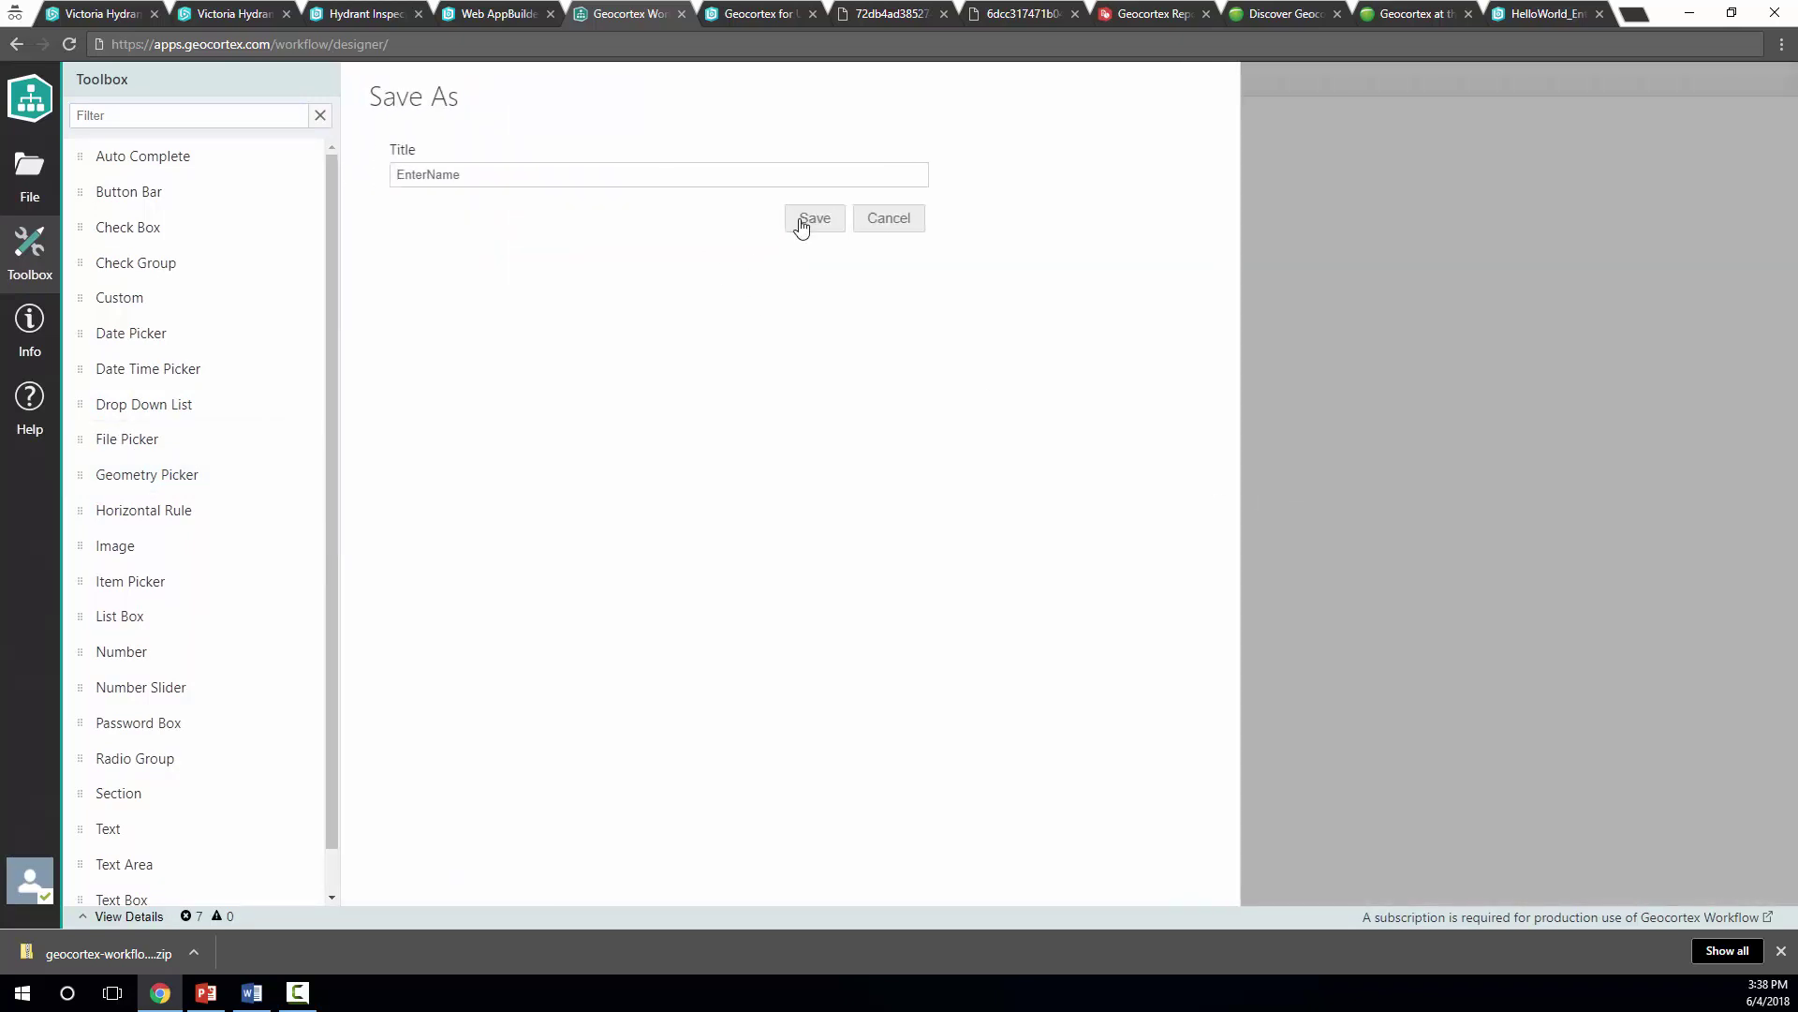
click(801, 221)
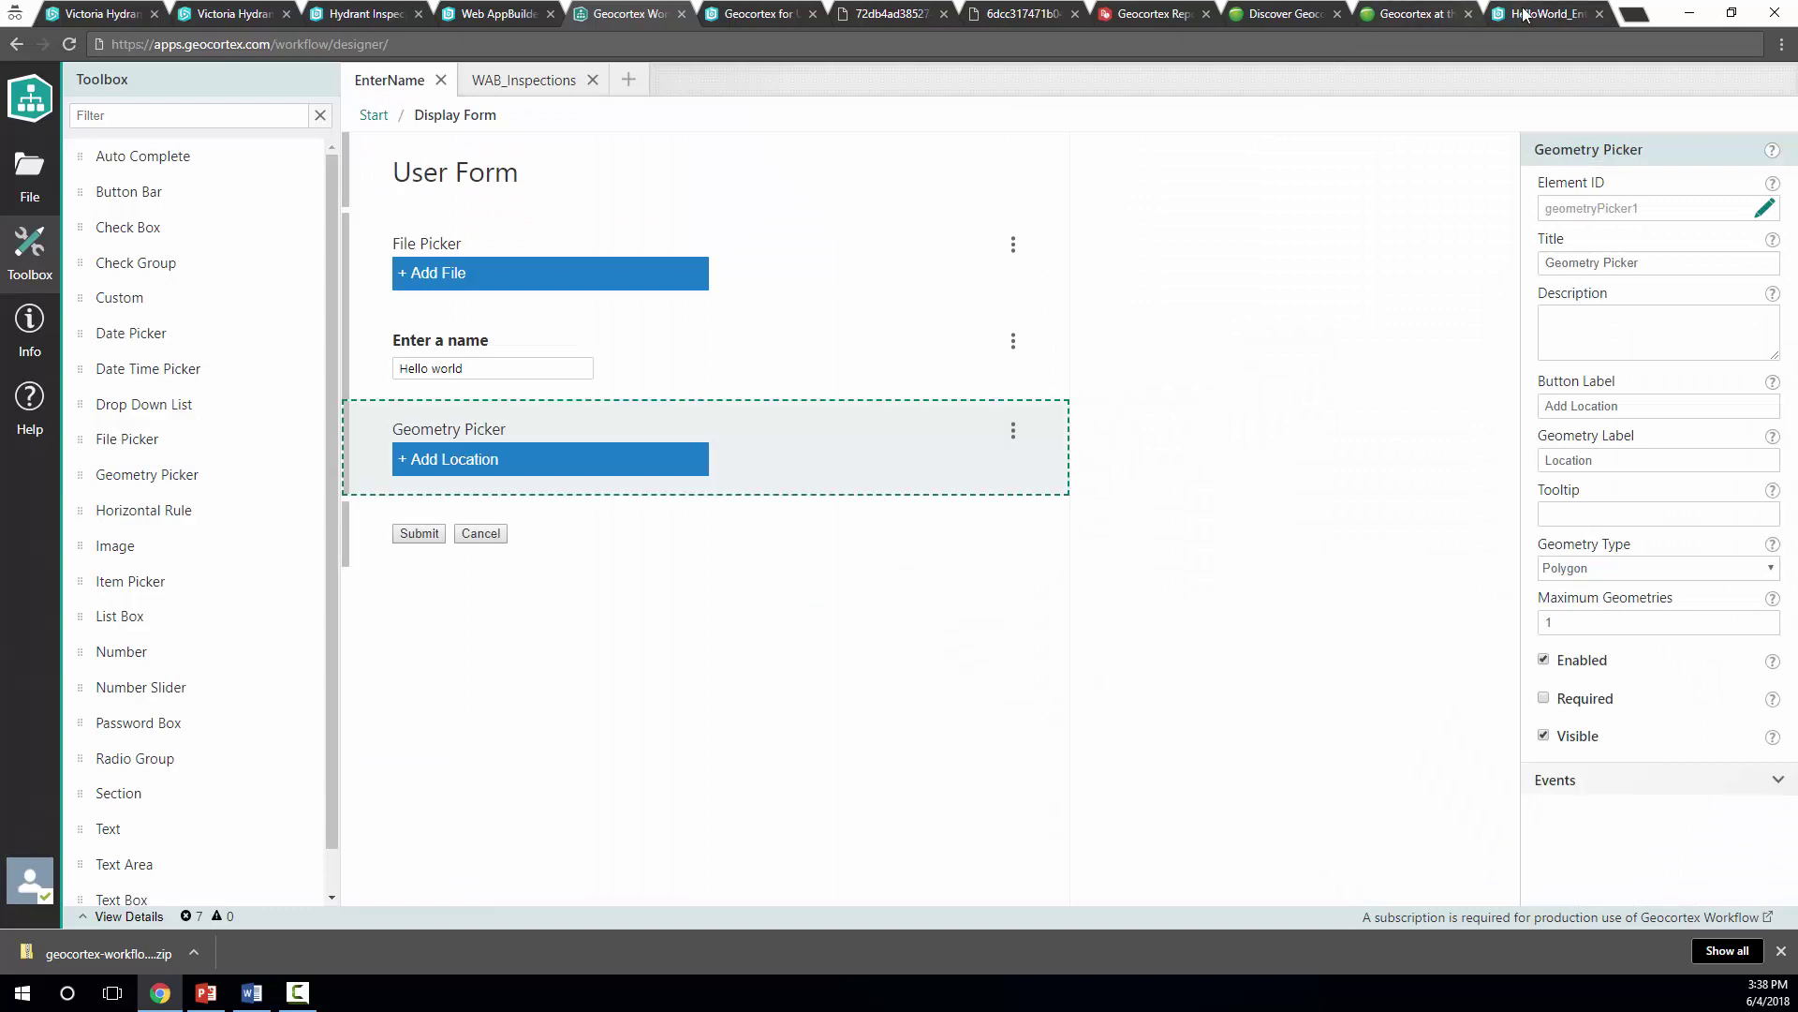
click(1527, 14)
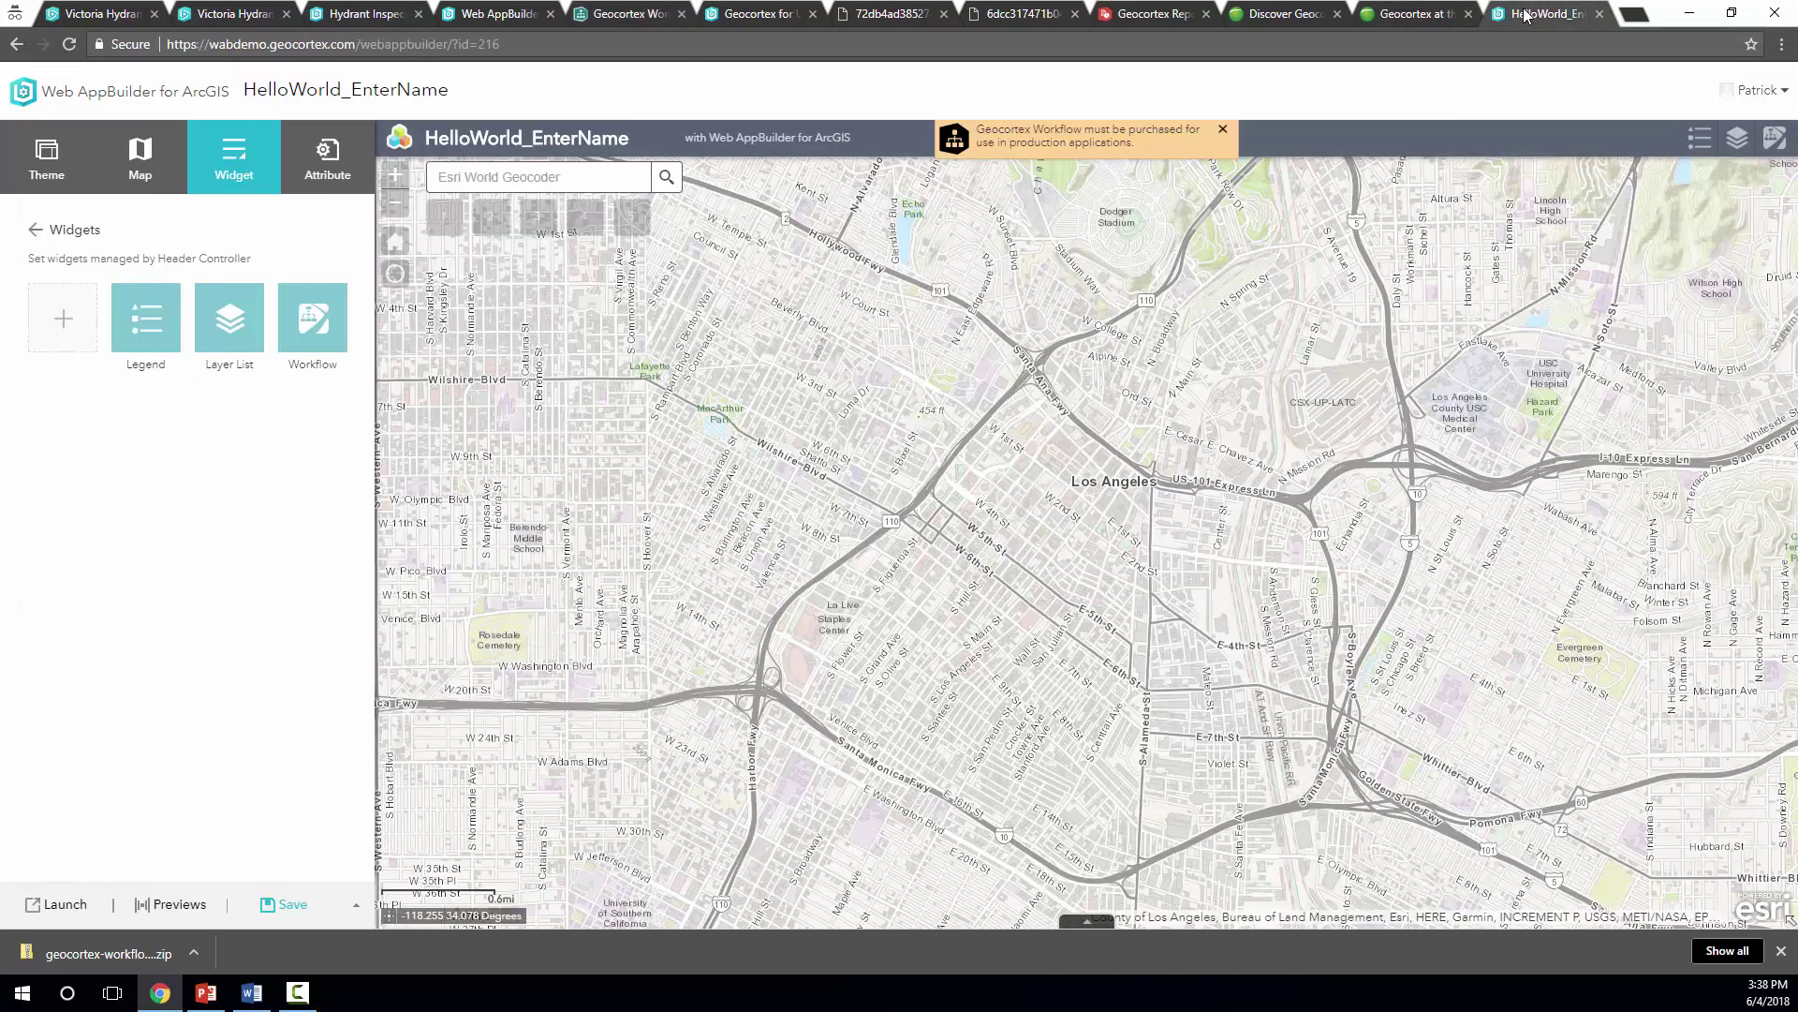
Open the Workflow widget's updated User Form and close the purchase notice banner
click(1786, 145)
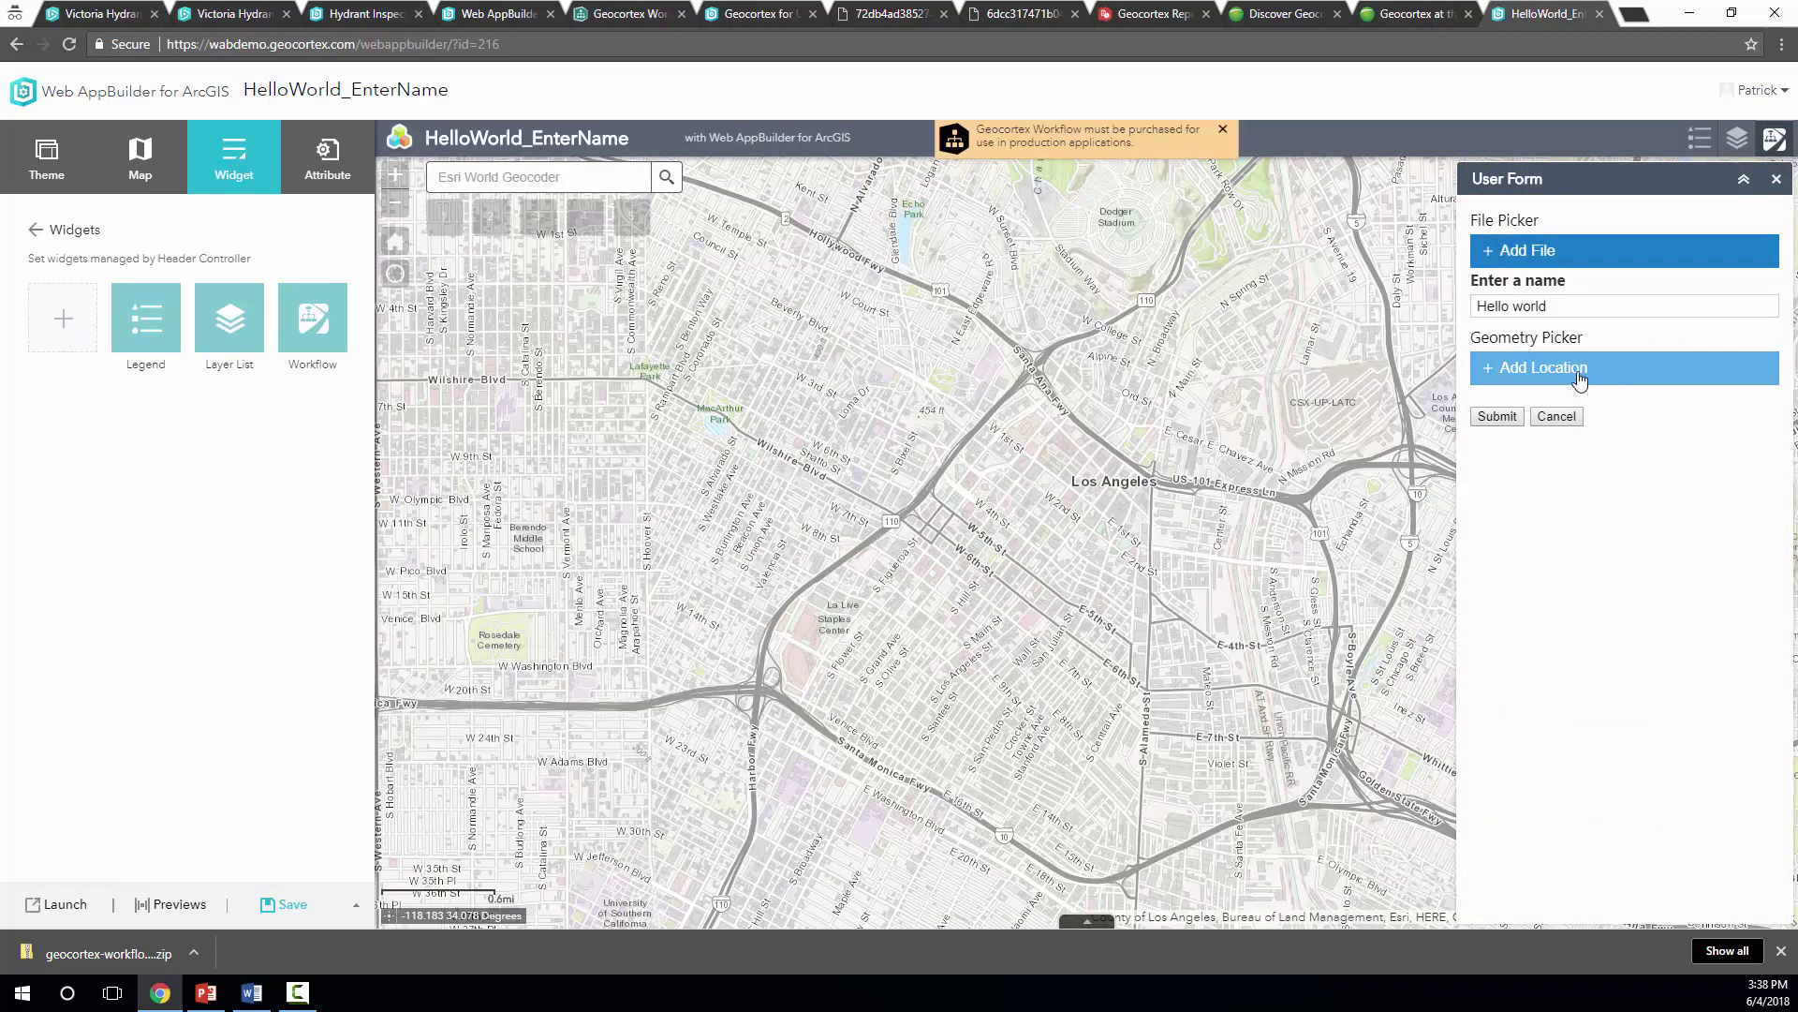
click(1224, 131)
Return to the designer and open the WAB_Inspections workflow
click(626, 13)
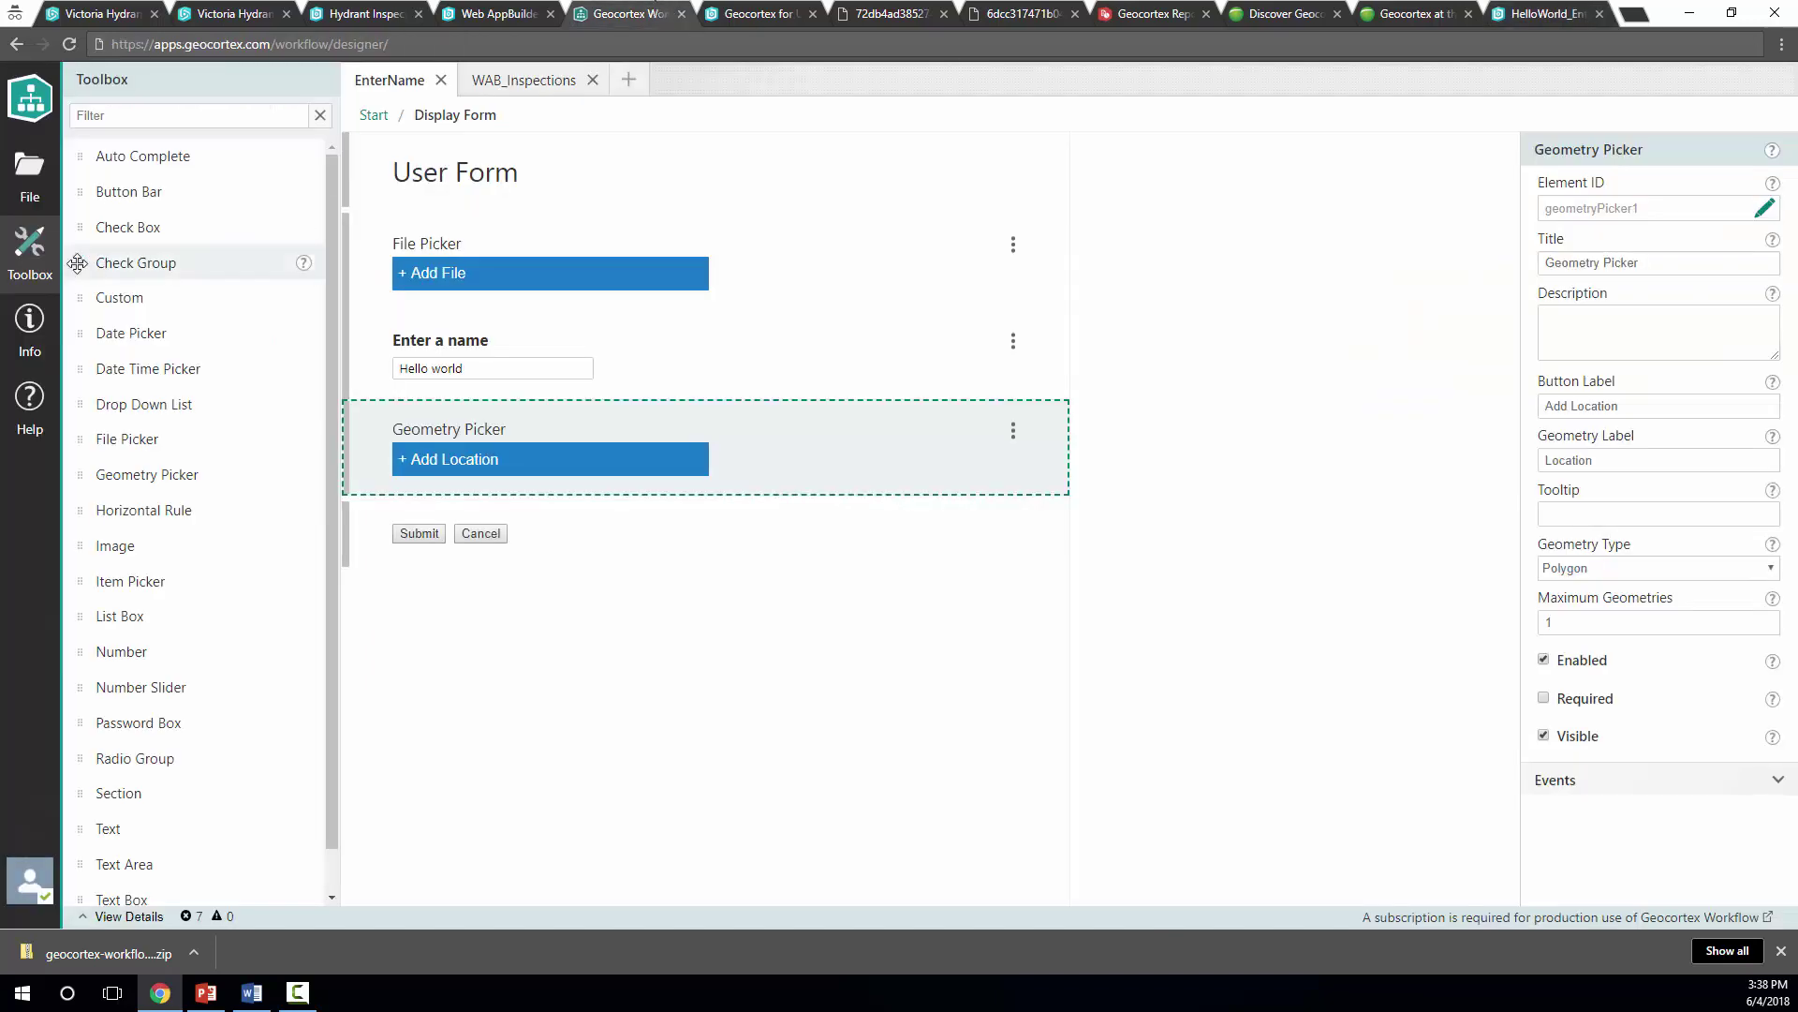
click(375, 115)
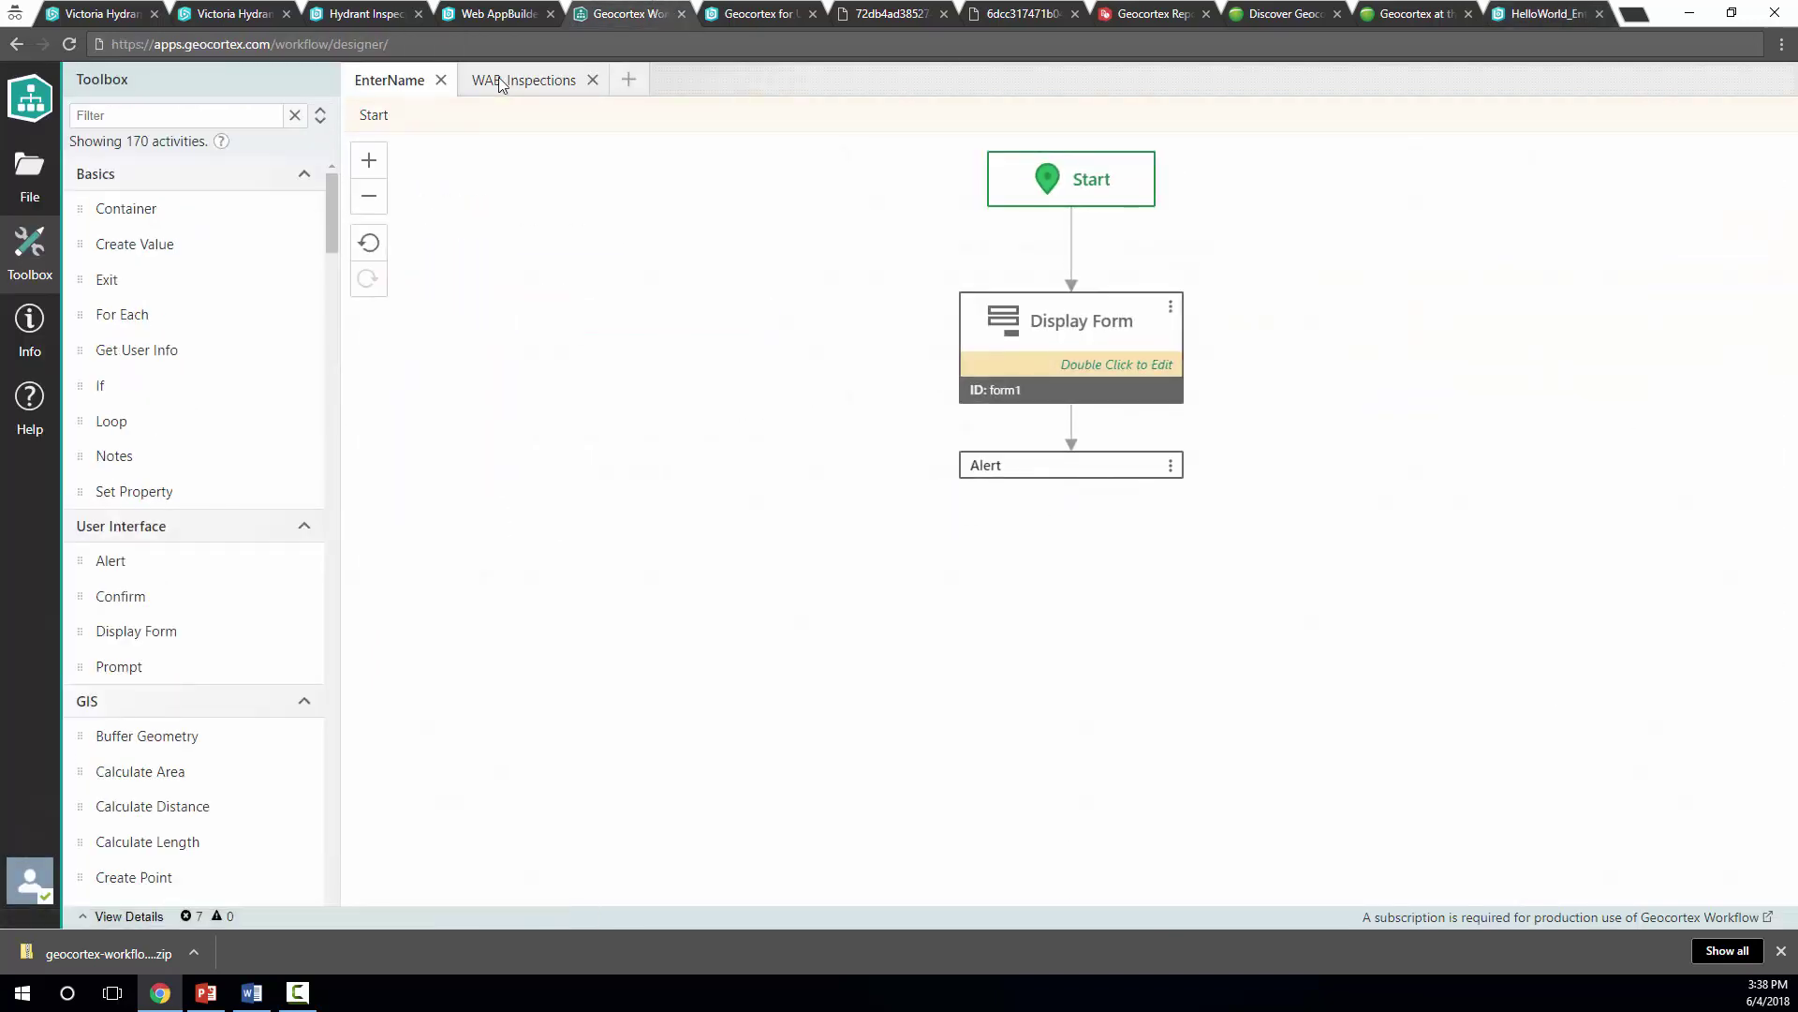
click(499, 82)
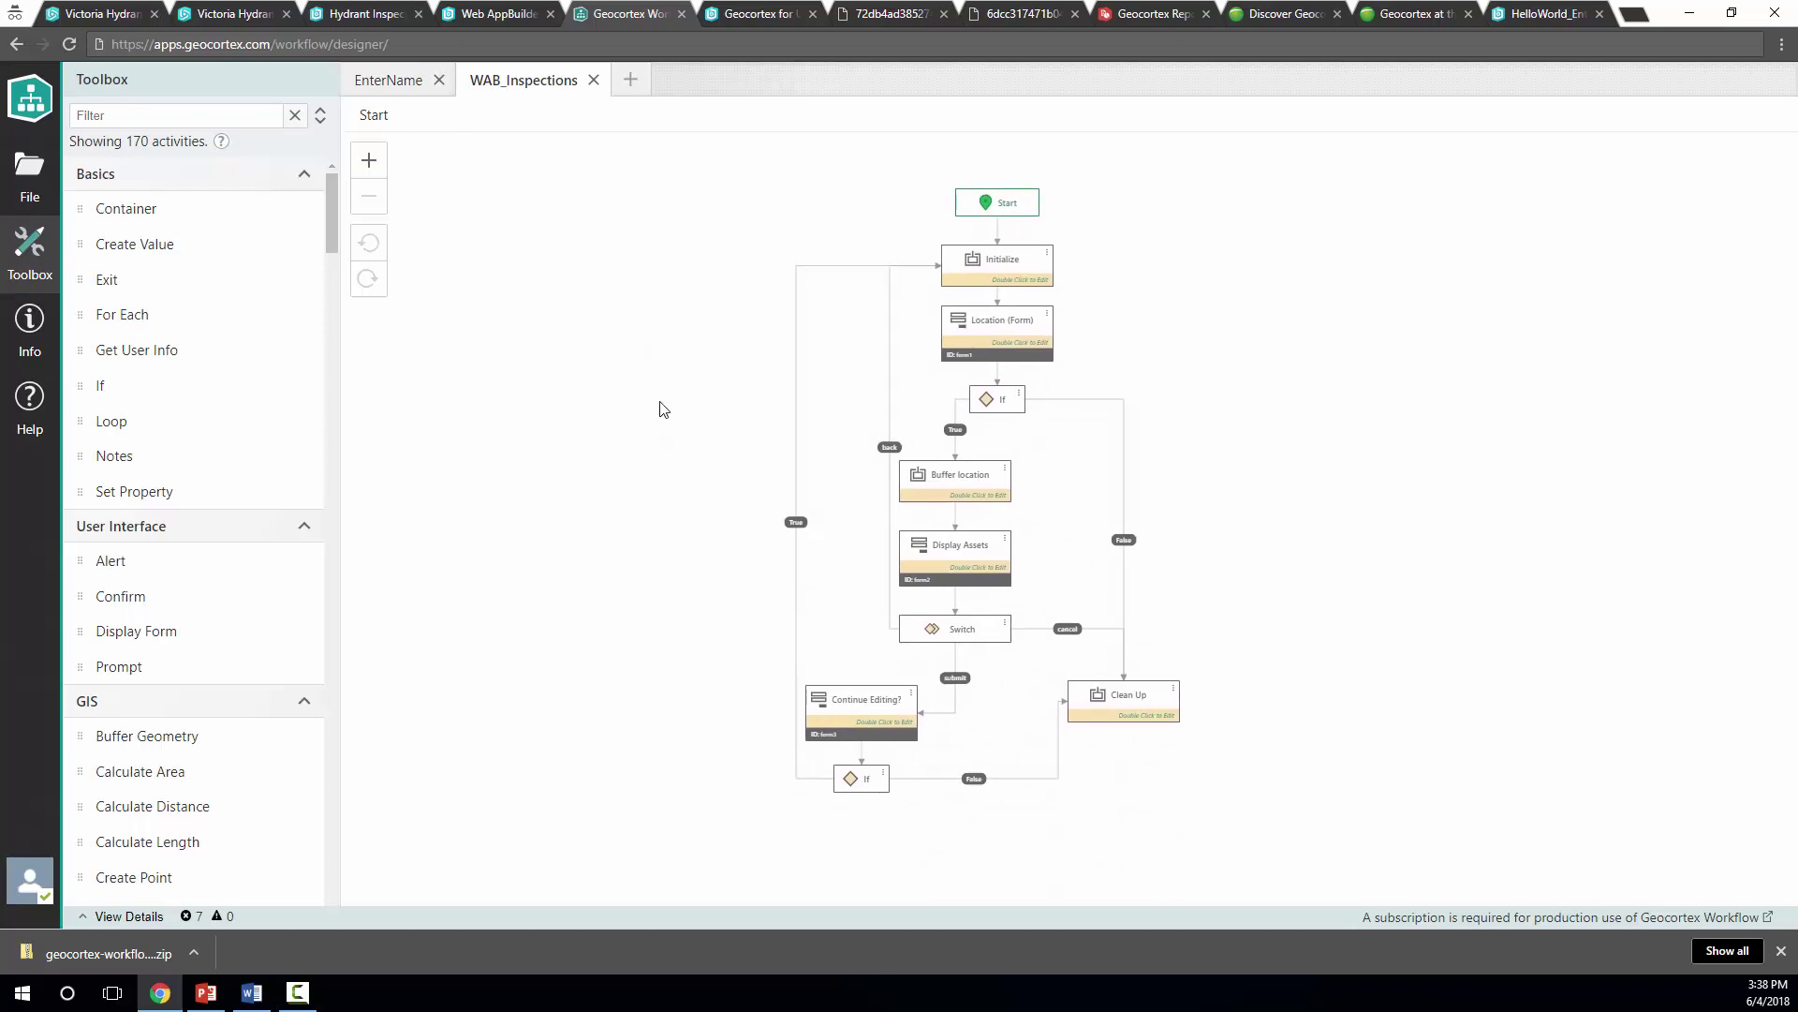
View the Location step's Inspect Hydrants form, then go back to the flowchart
double_click(1007, 328)
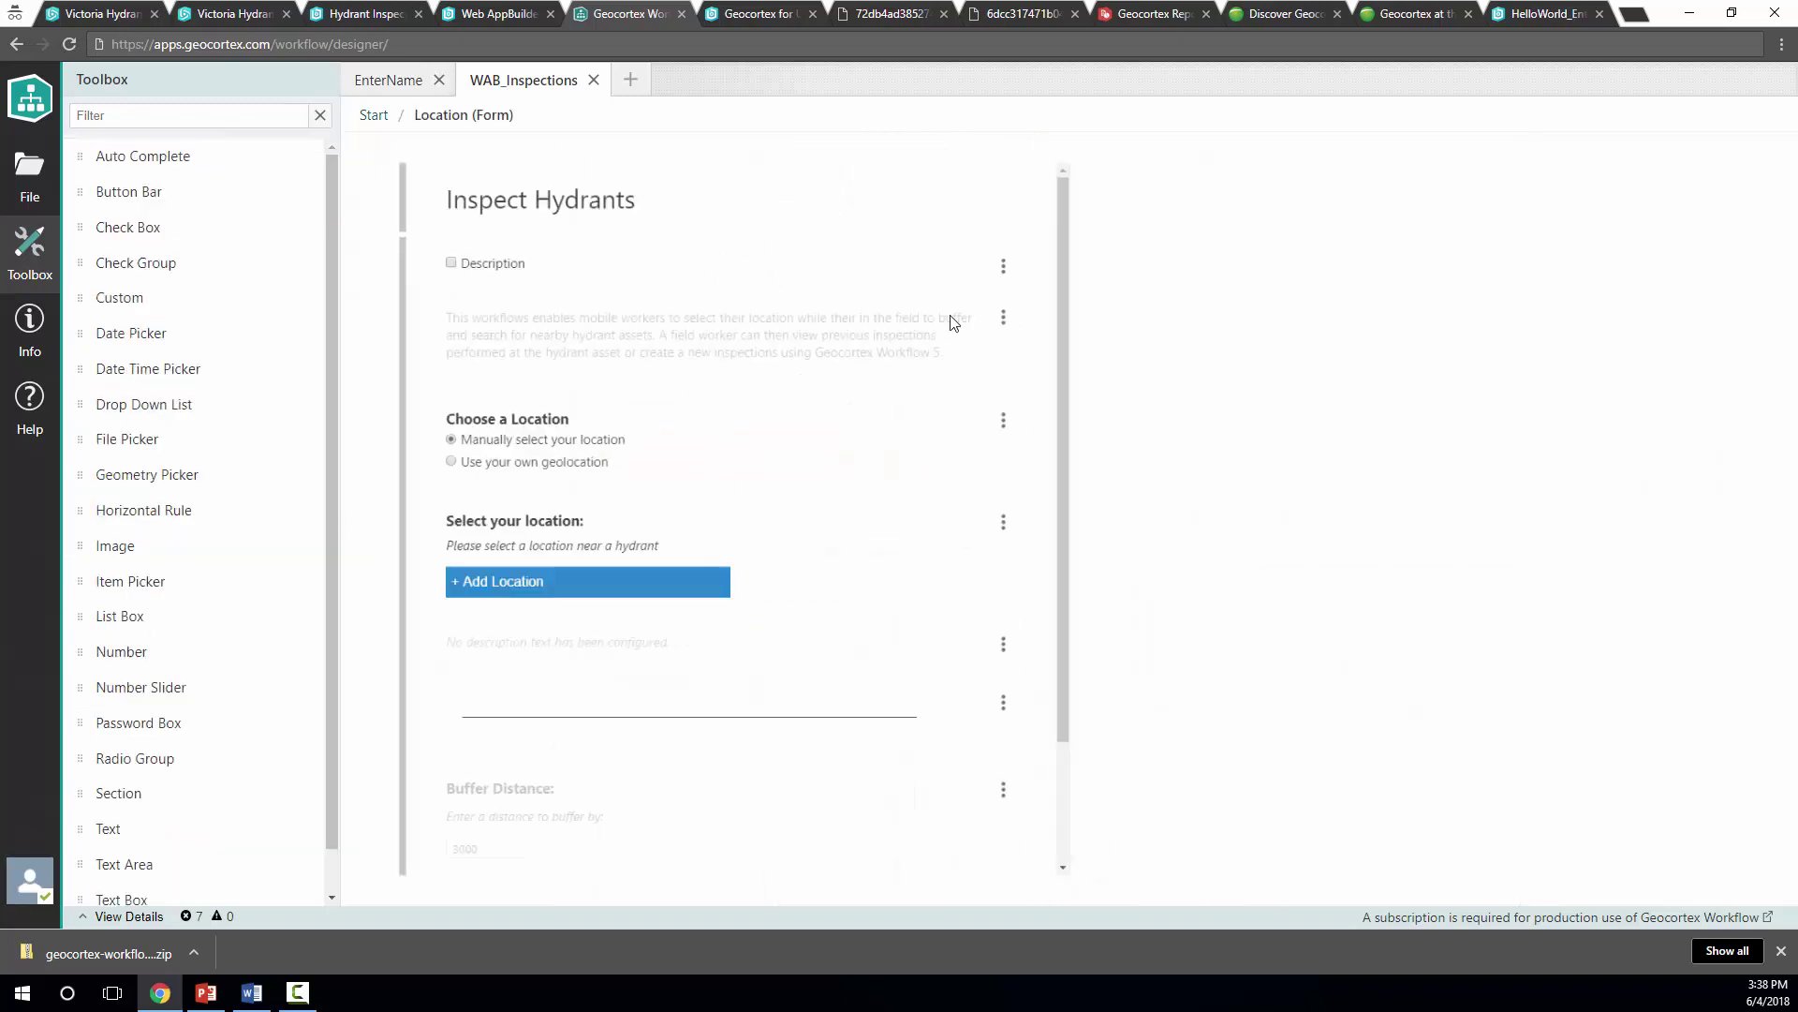
scroll(826, 426, down, 2)
scroll(826, 425, up, 3)
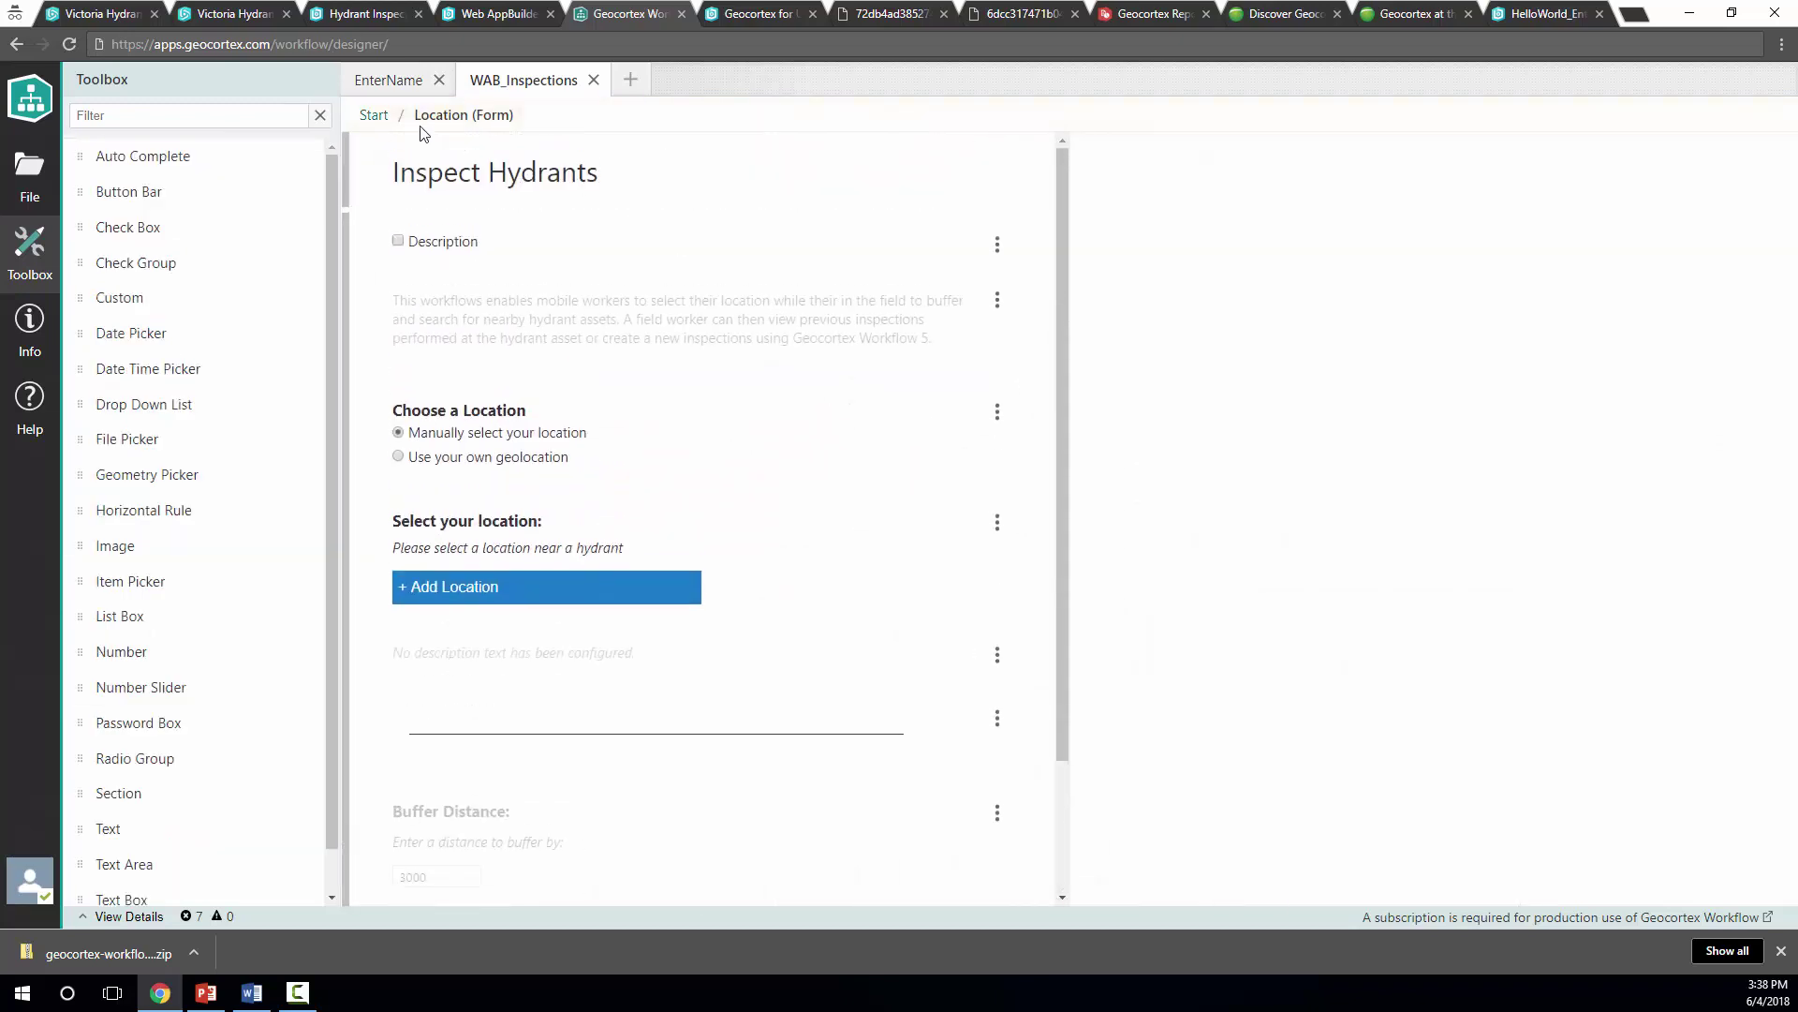
click(374, 116)
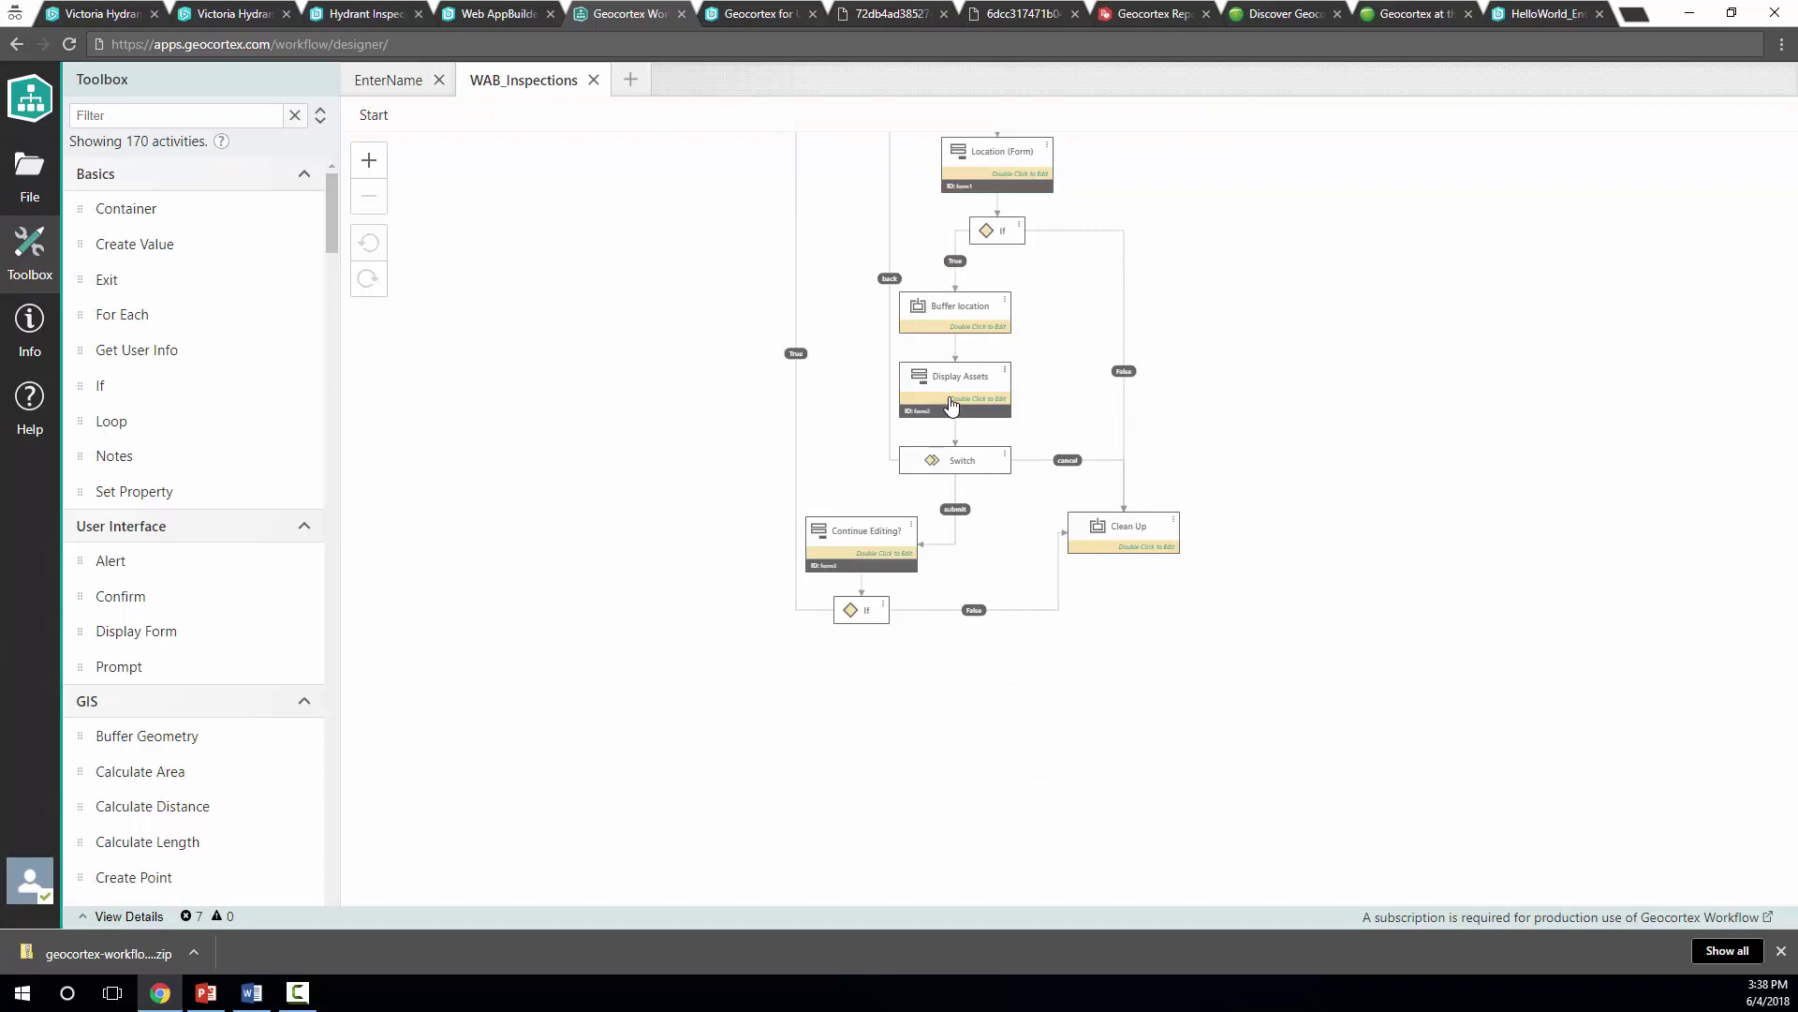
scroll(974, 468, up, 2)
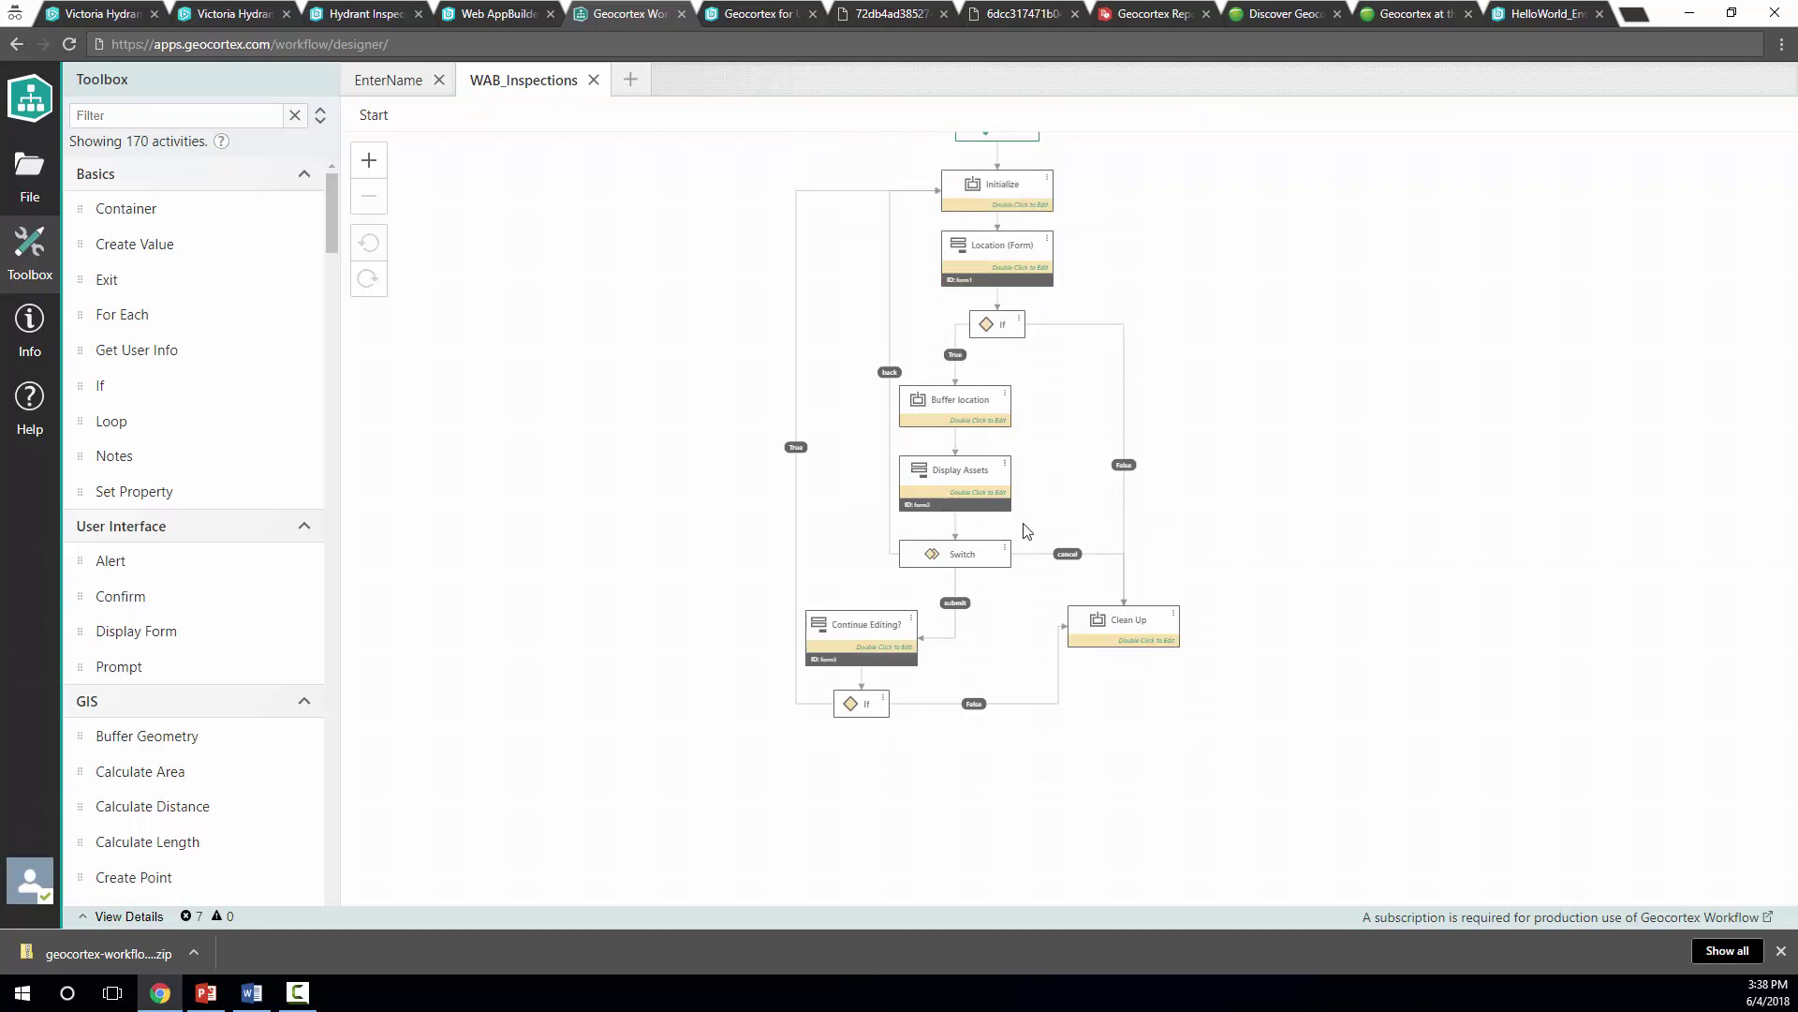
scroll(1030, 530, up, 1)
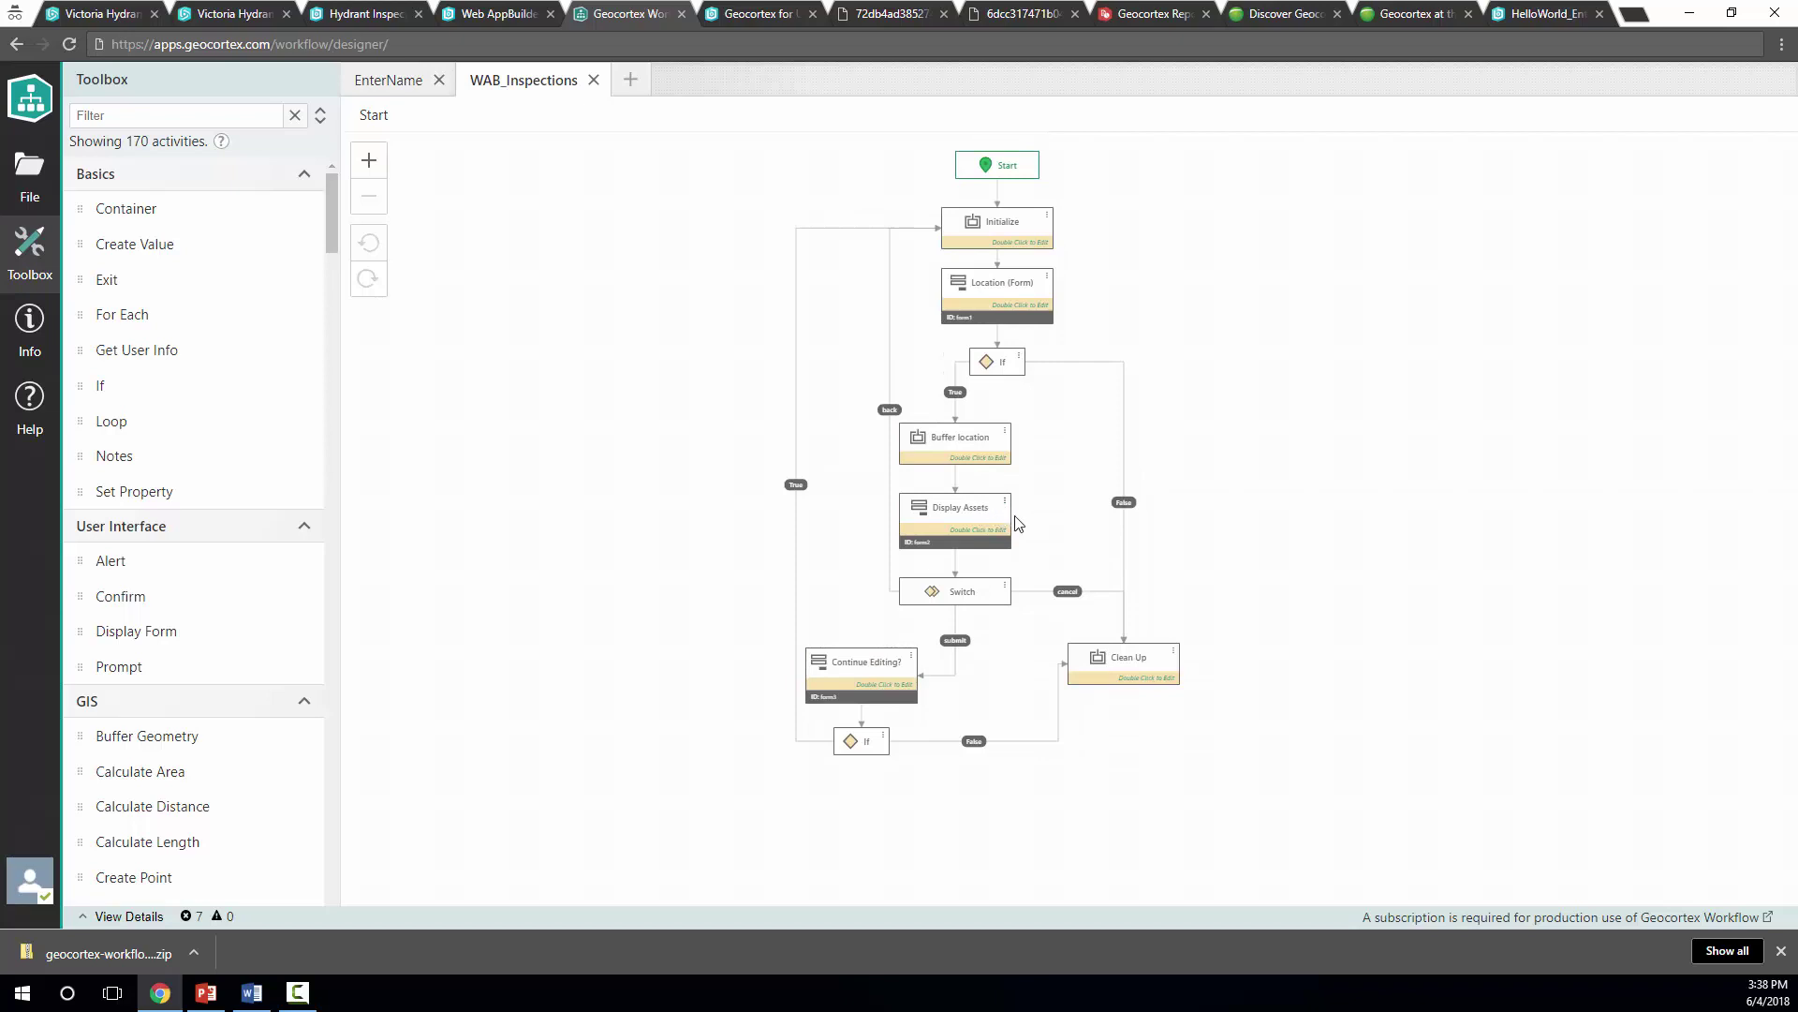
click(38, 174)
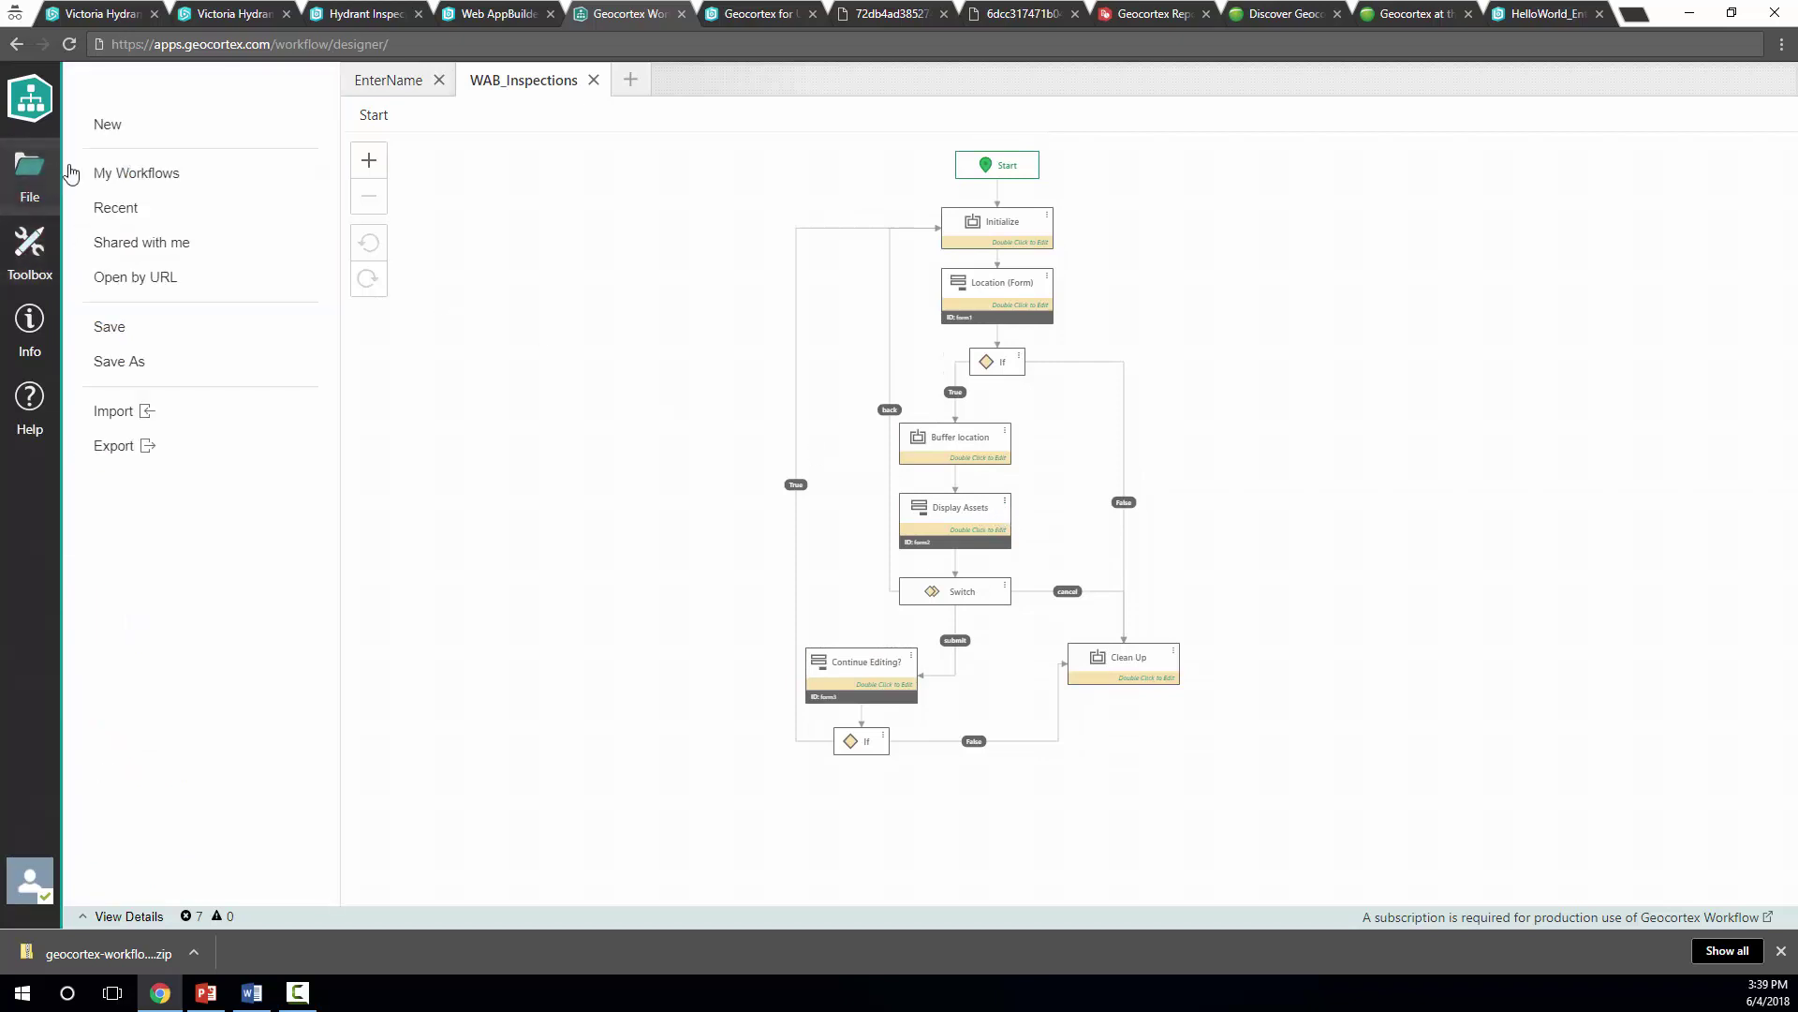
Create a new workflow from the Samples - Buffer Geometry template
click(148, 129)
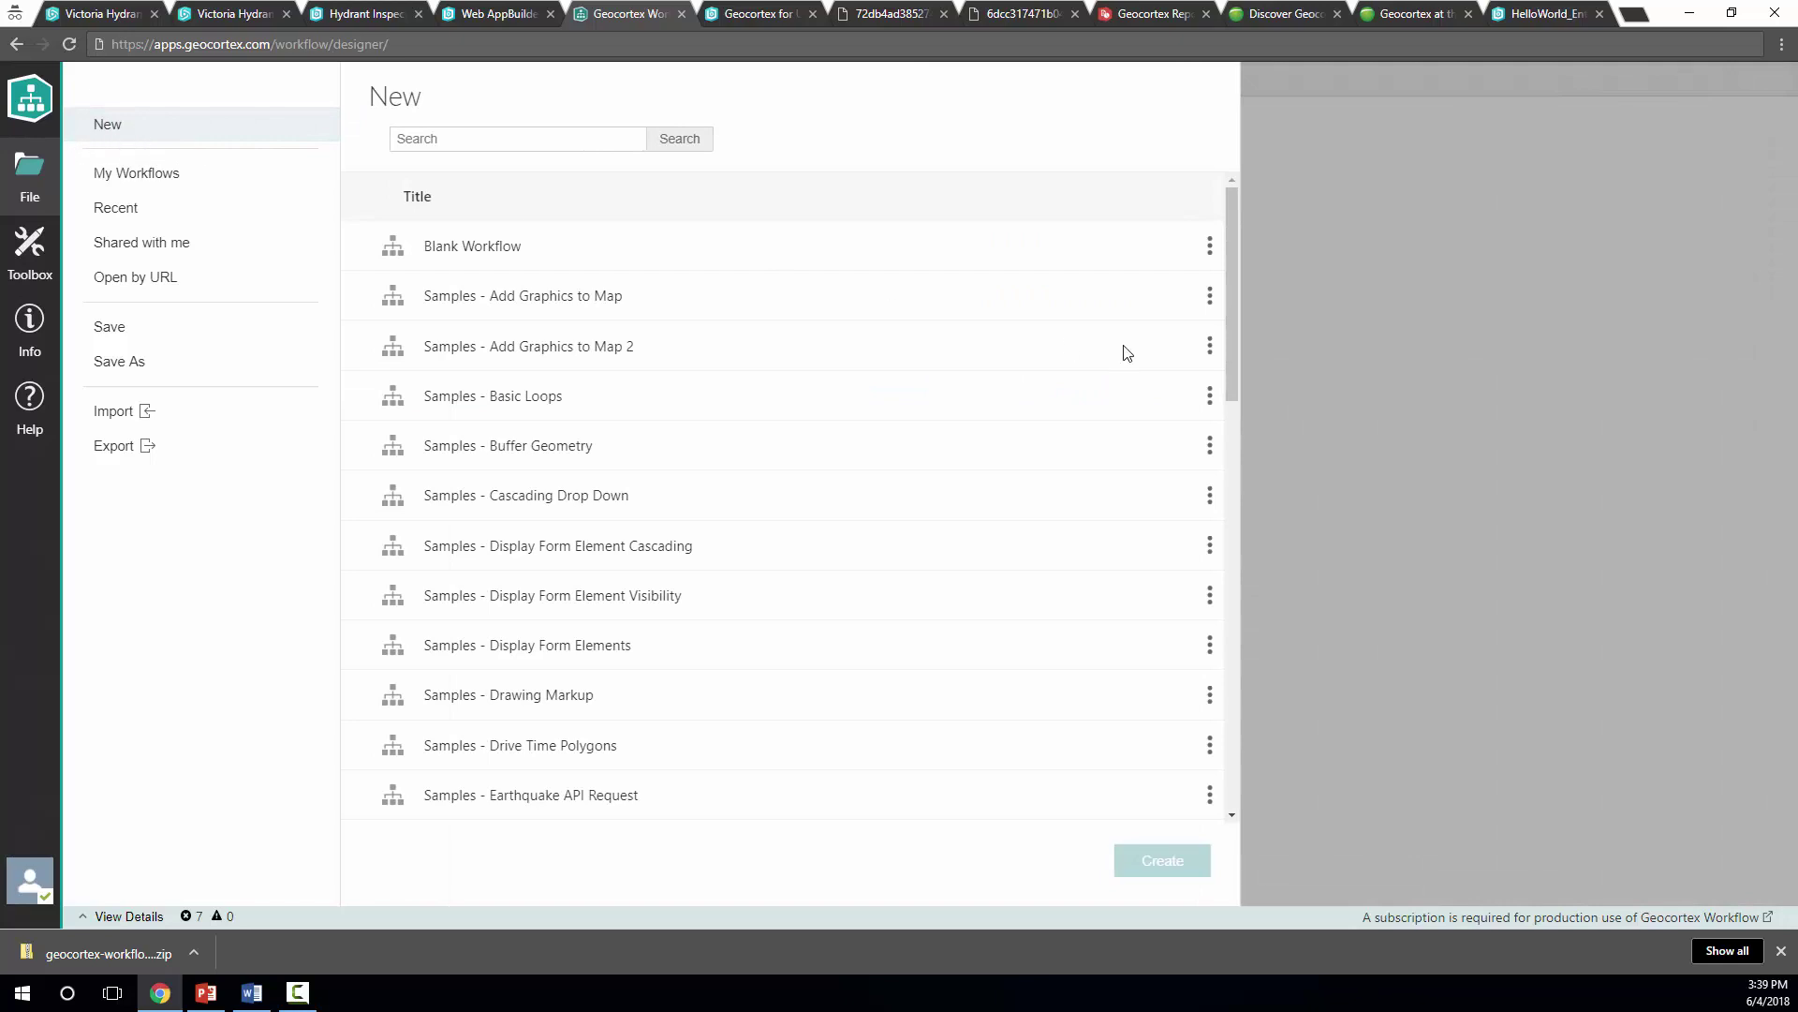
drag(1231, 276, 1208, 244)
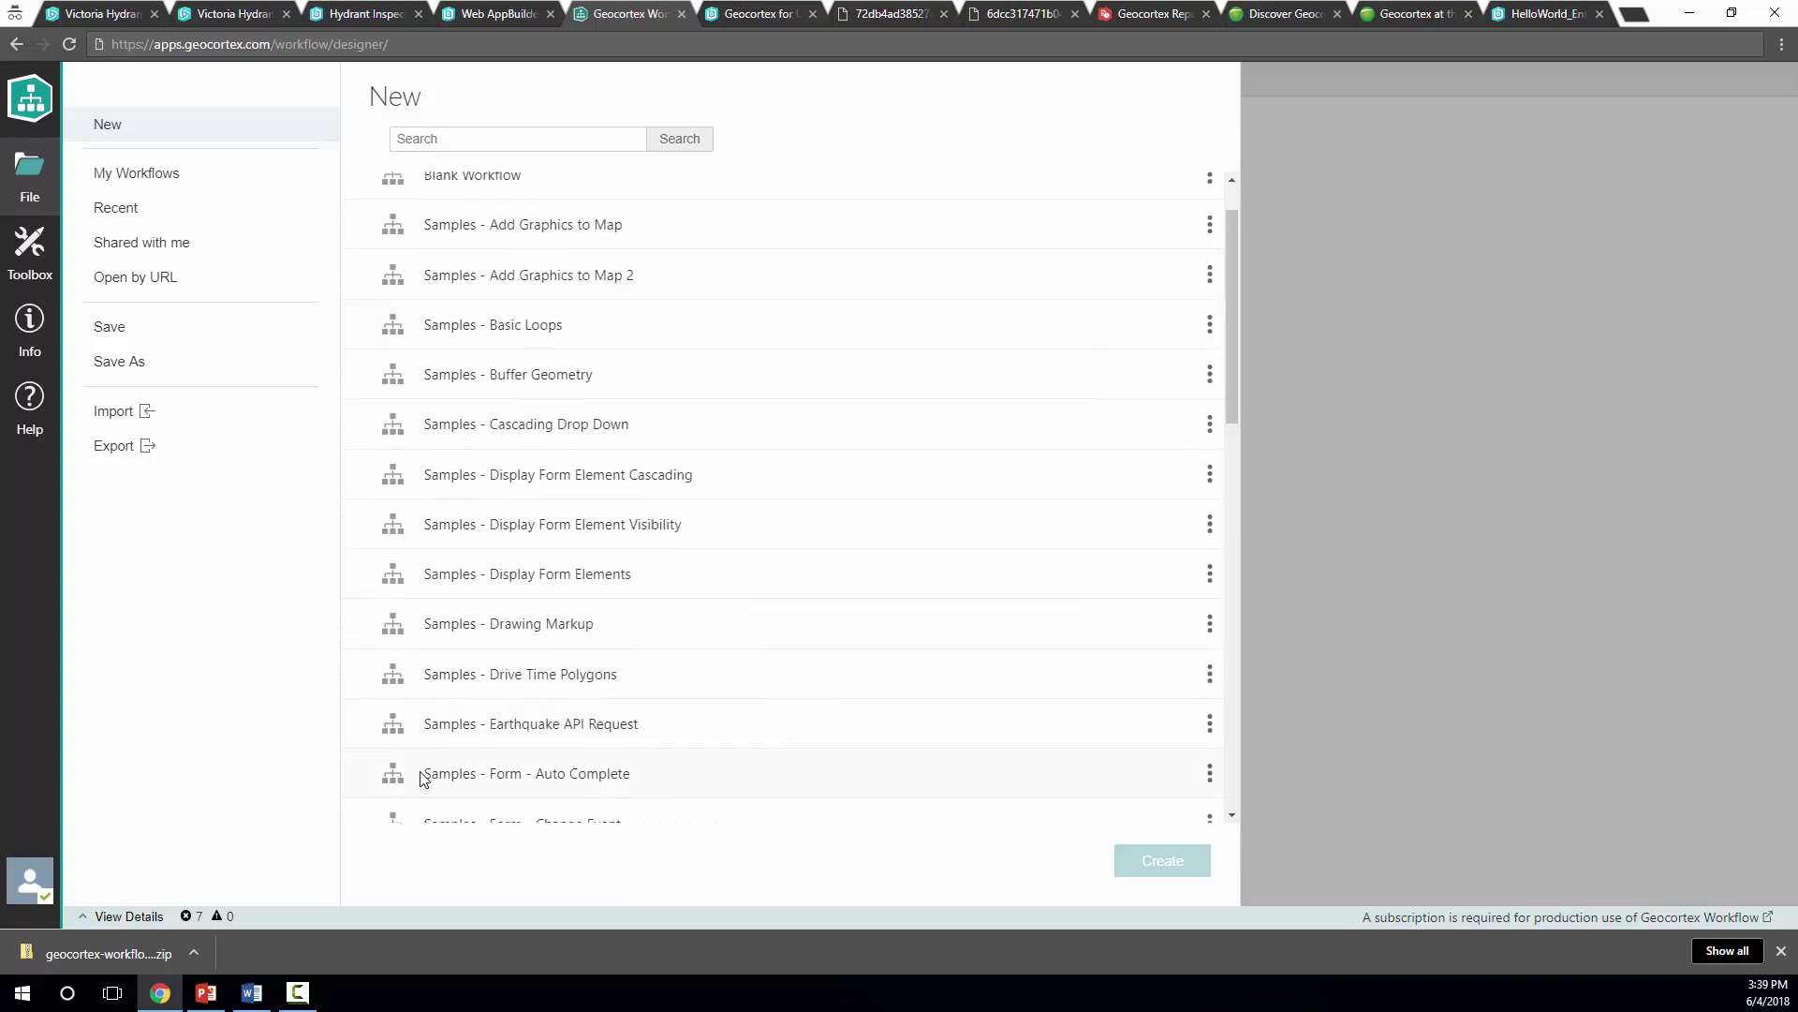
click(568, 458)
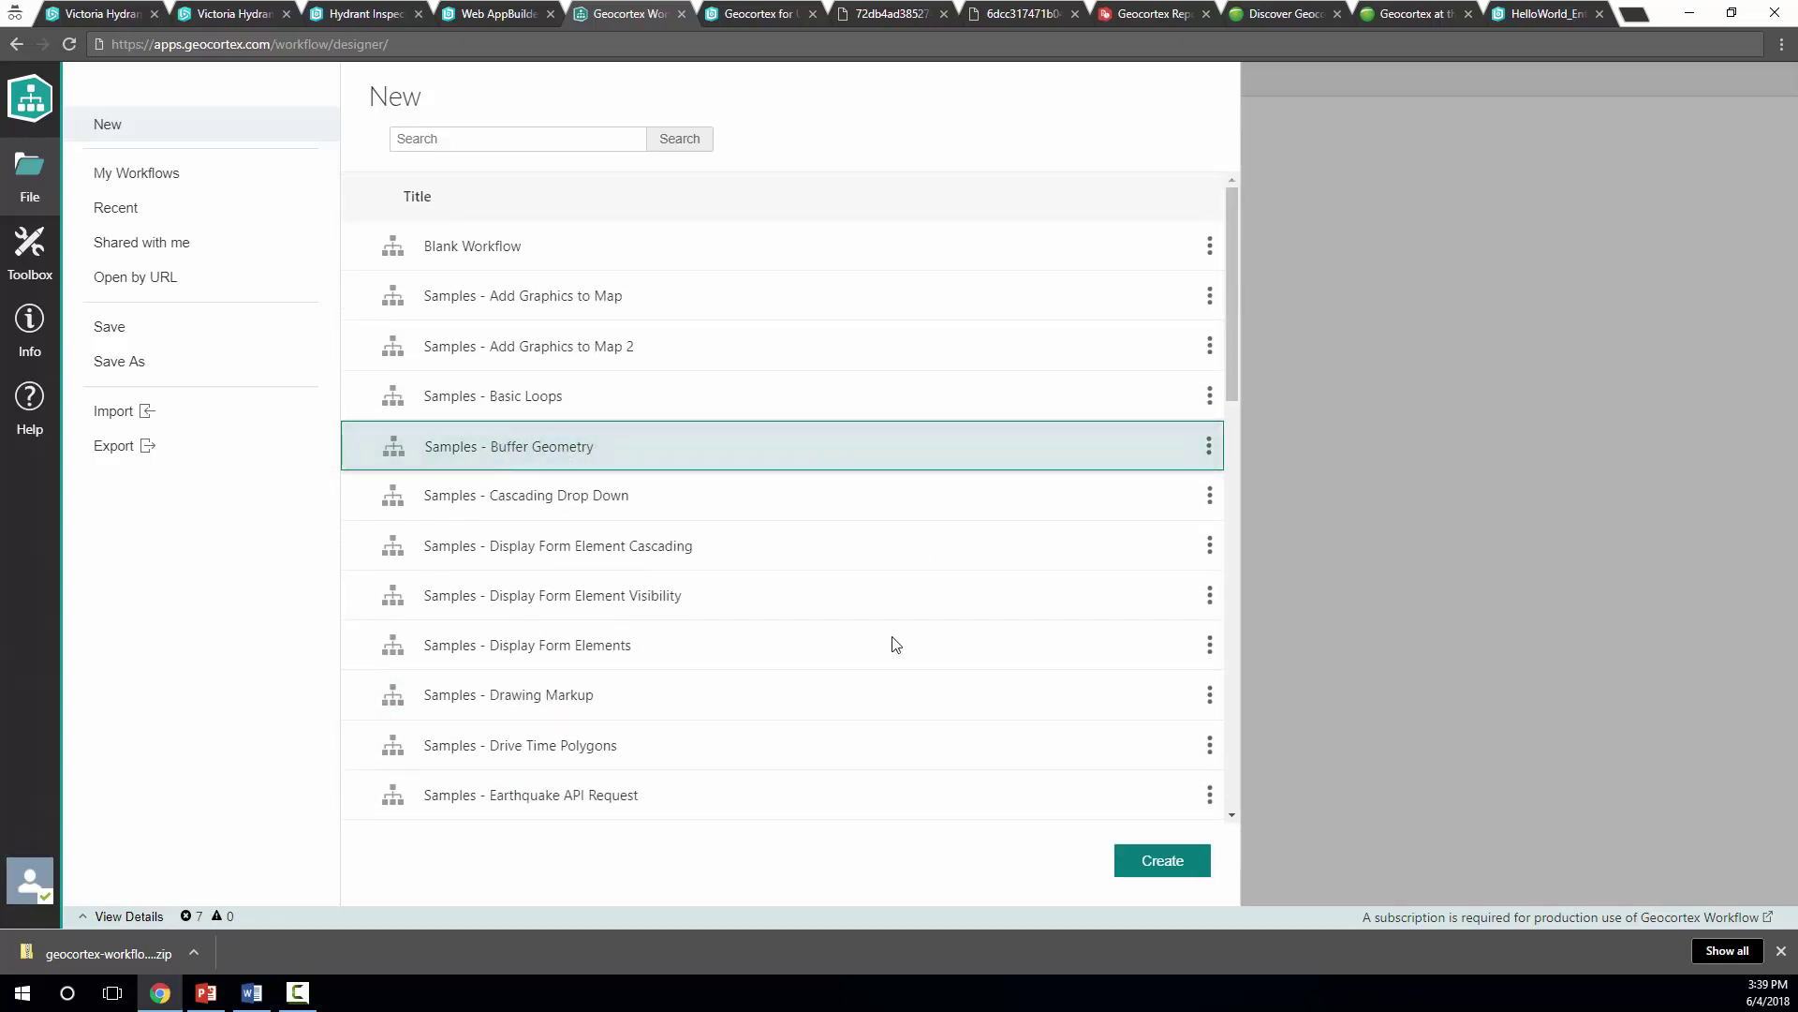
click(1195, 876)
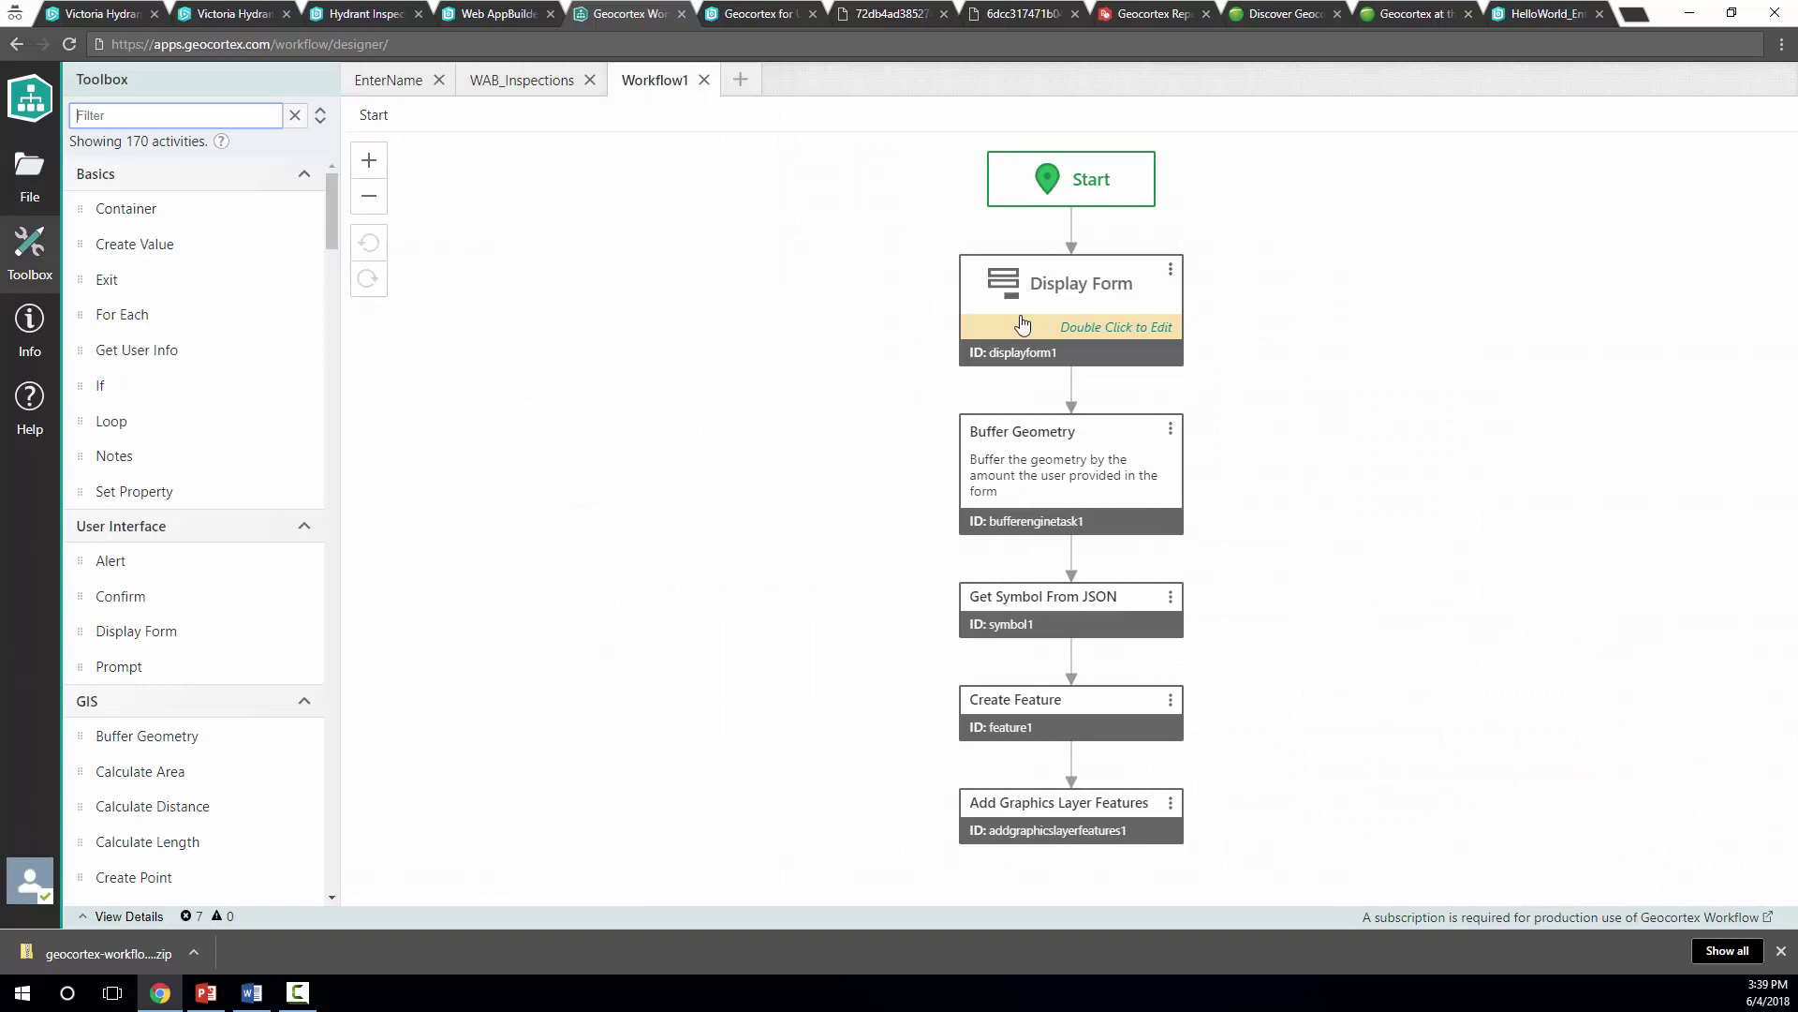
Inspect the sample's Display Form and the Buffer Geometry step's inputs
double_click(1023, 310)
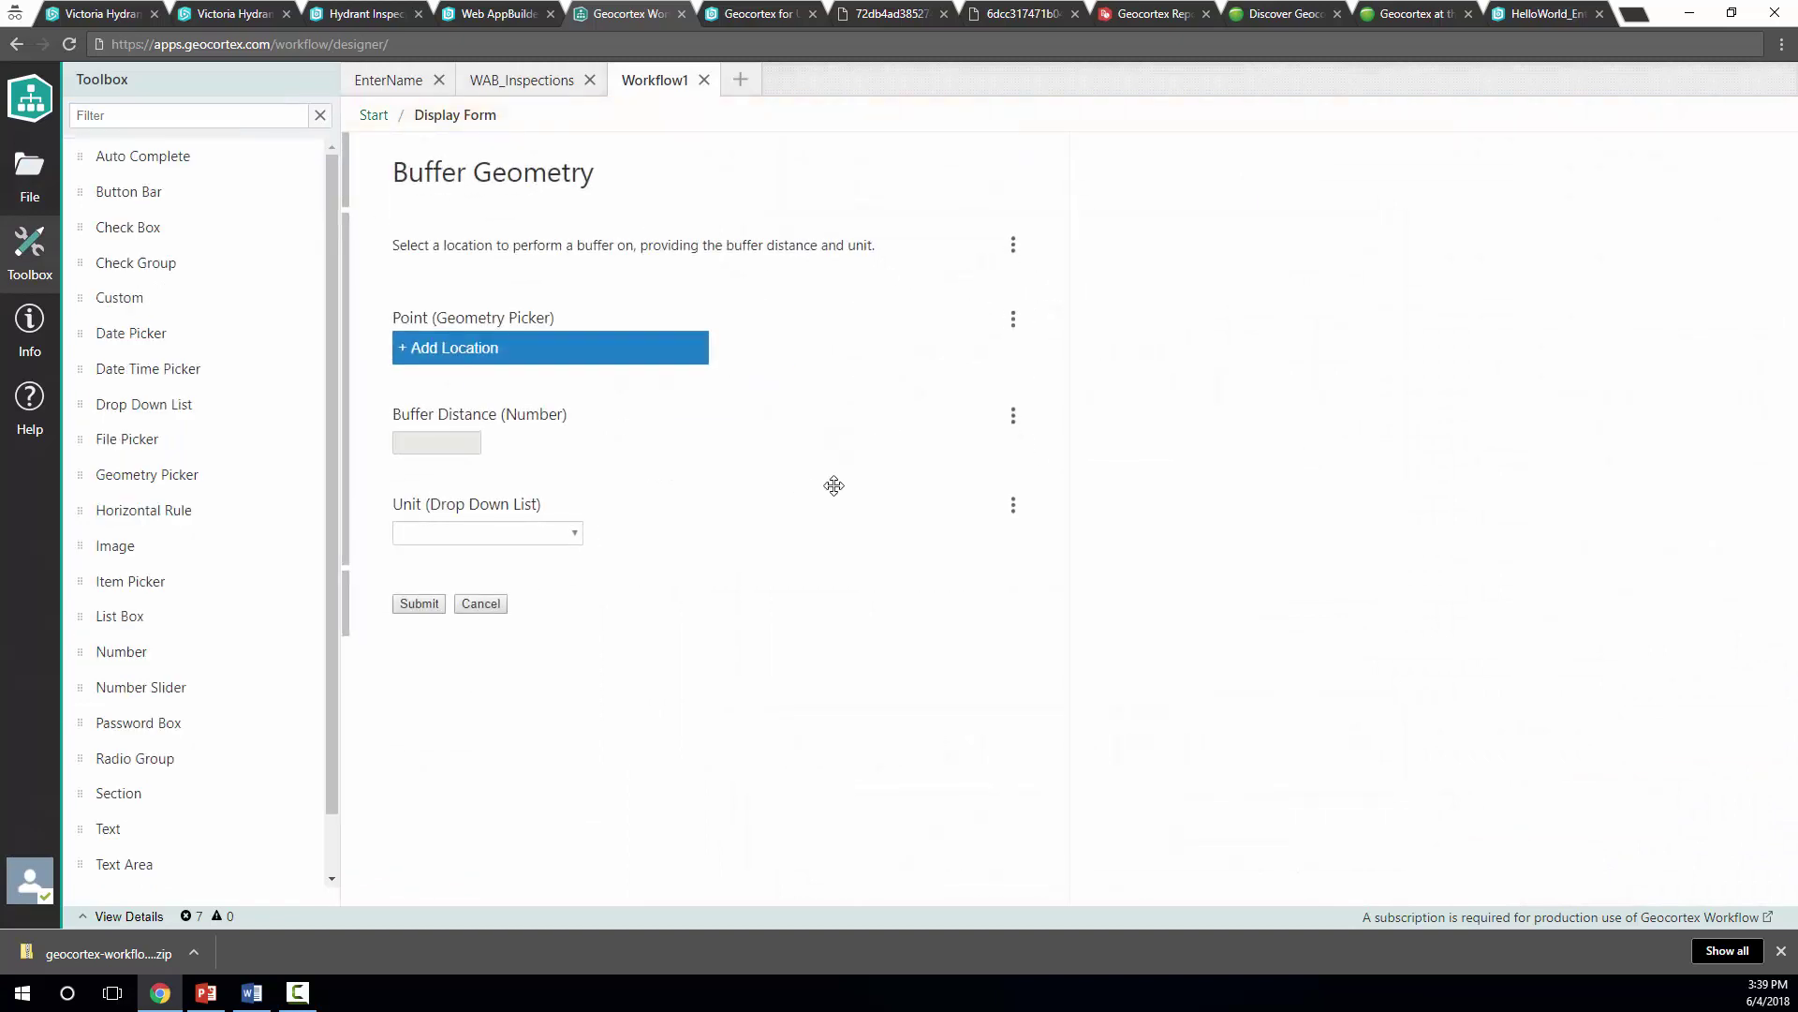
click(373, 114)
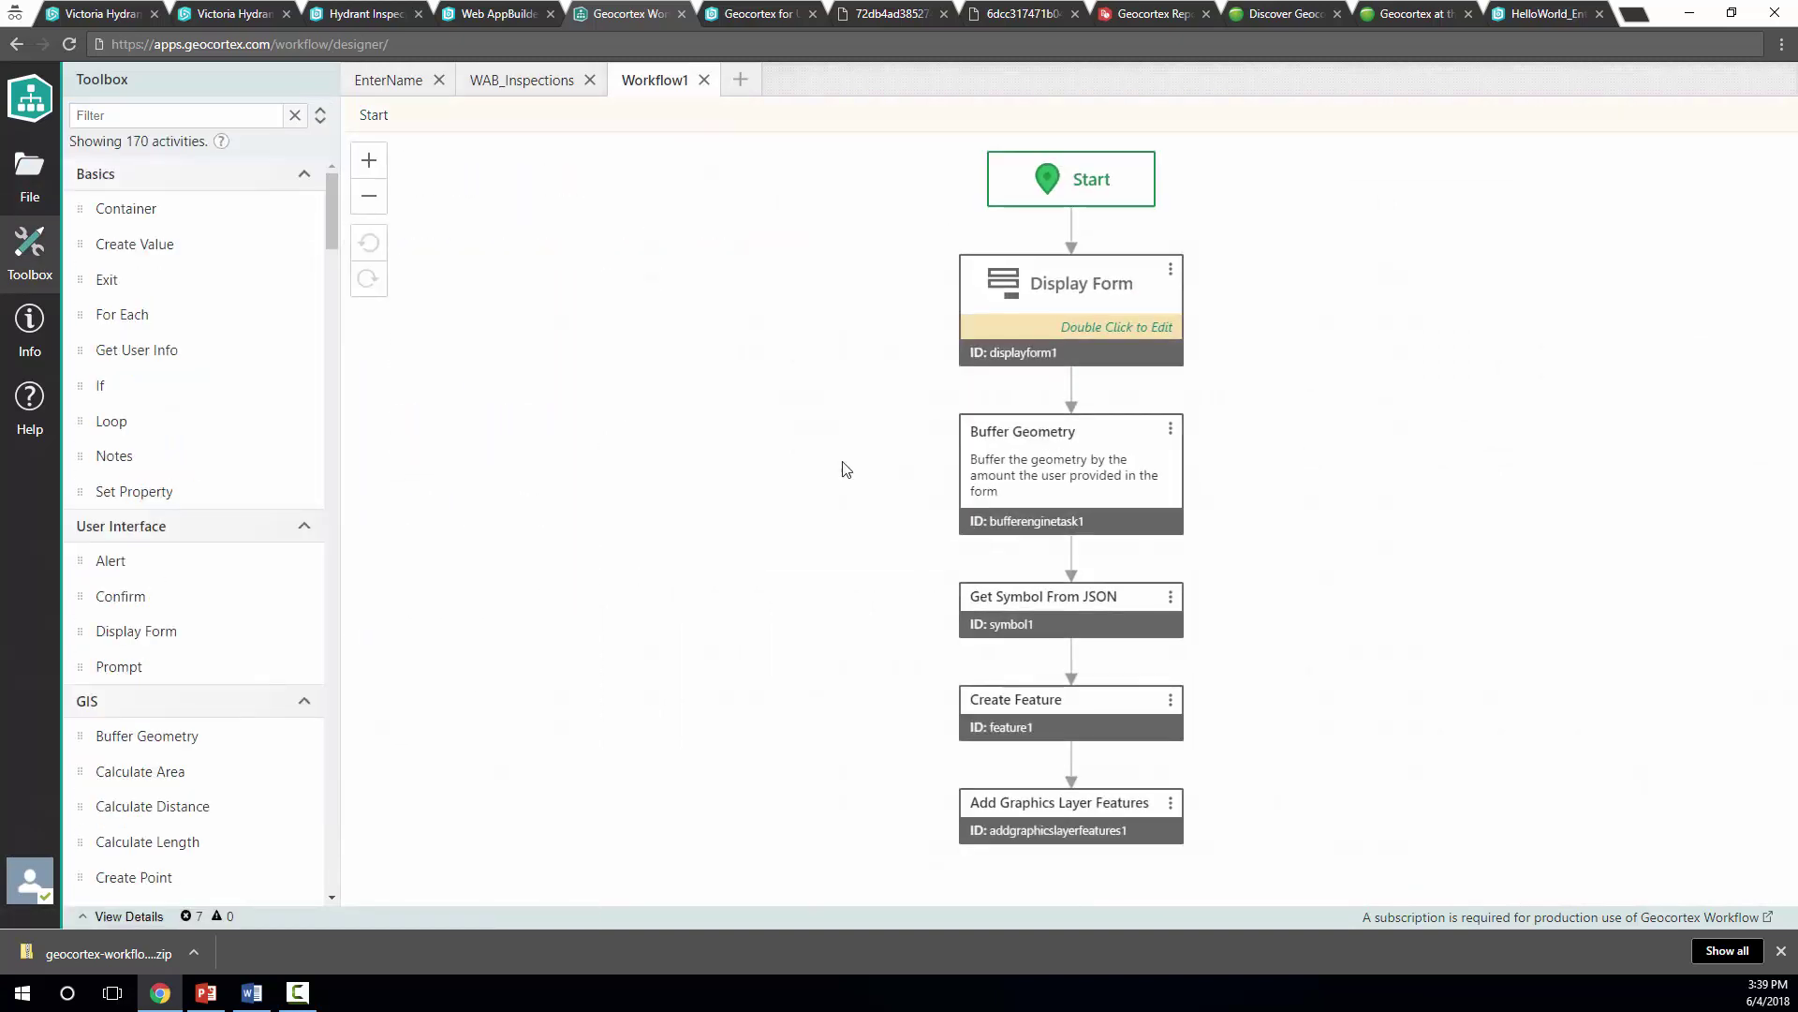
click(1058, 449)
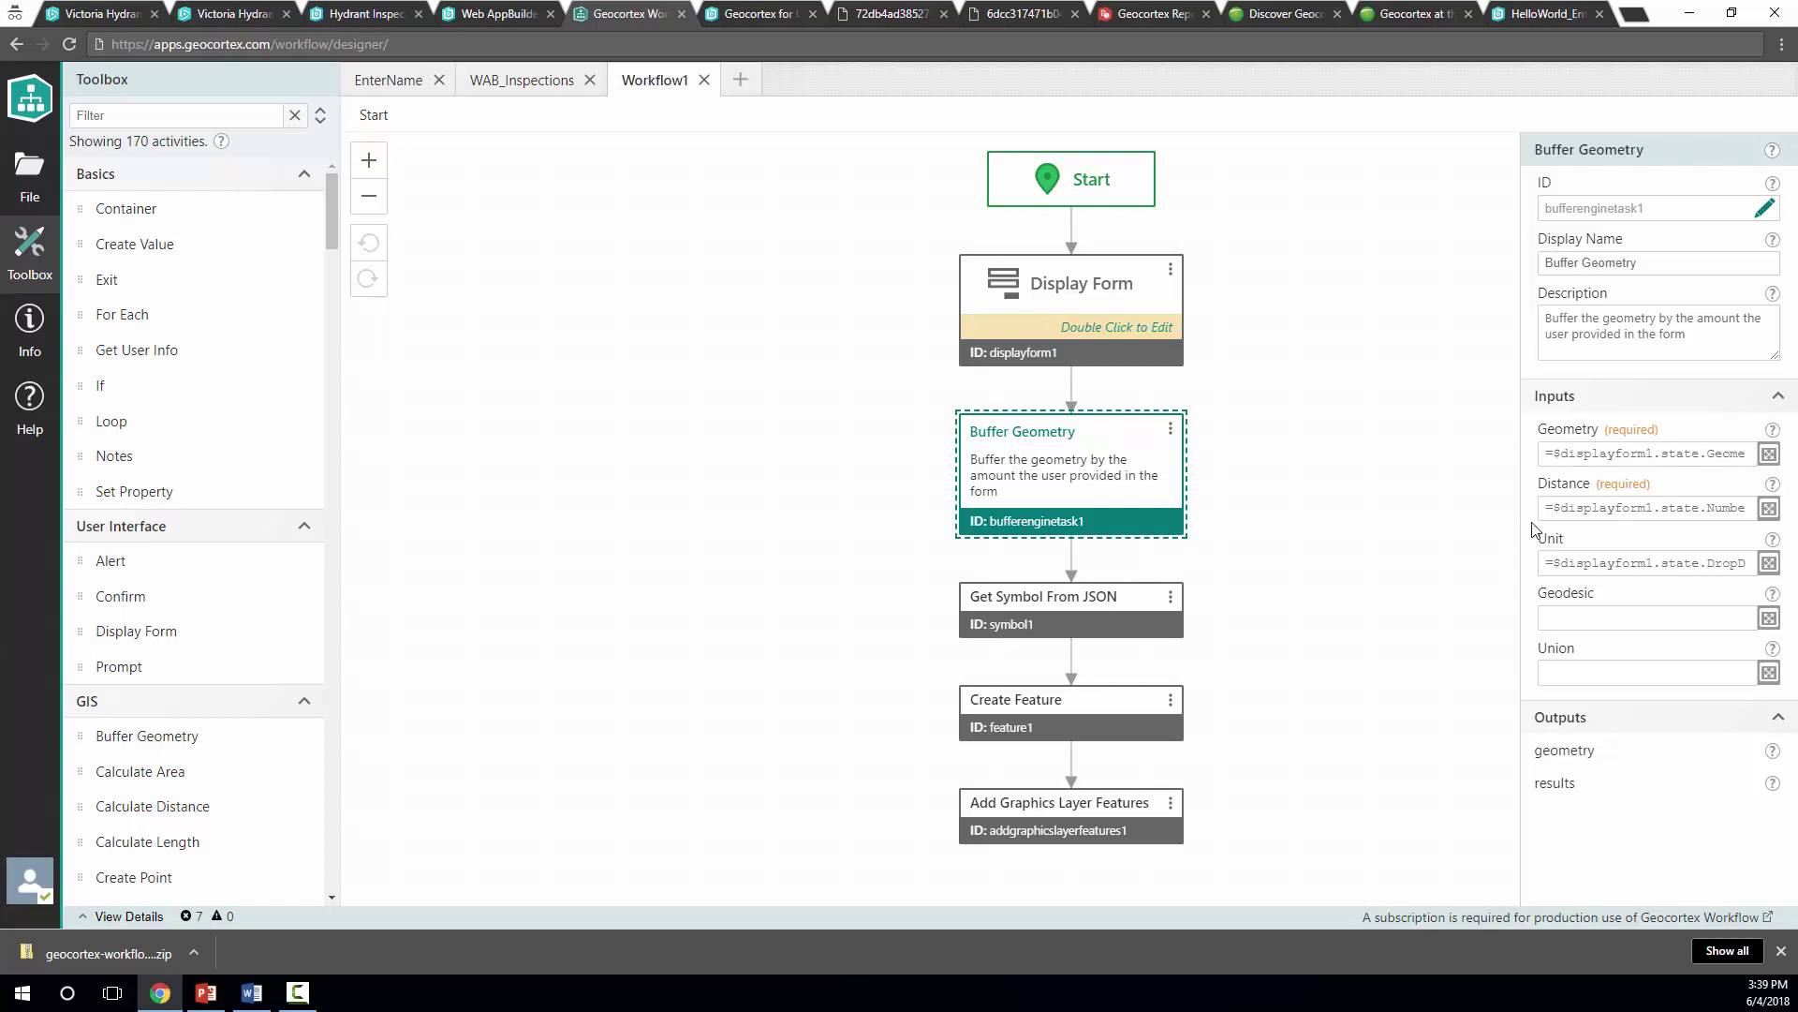
double_click(1054, 272)
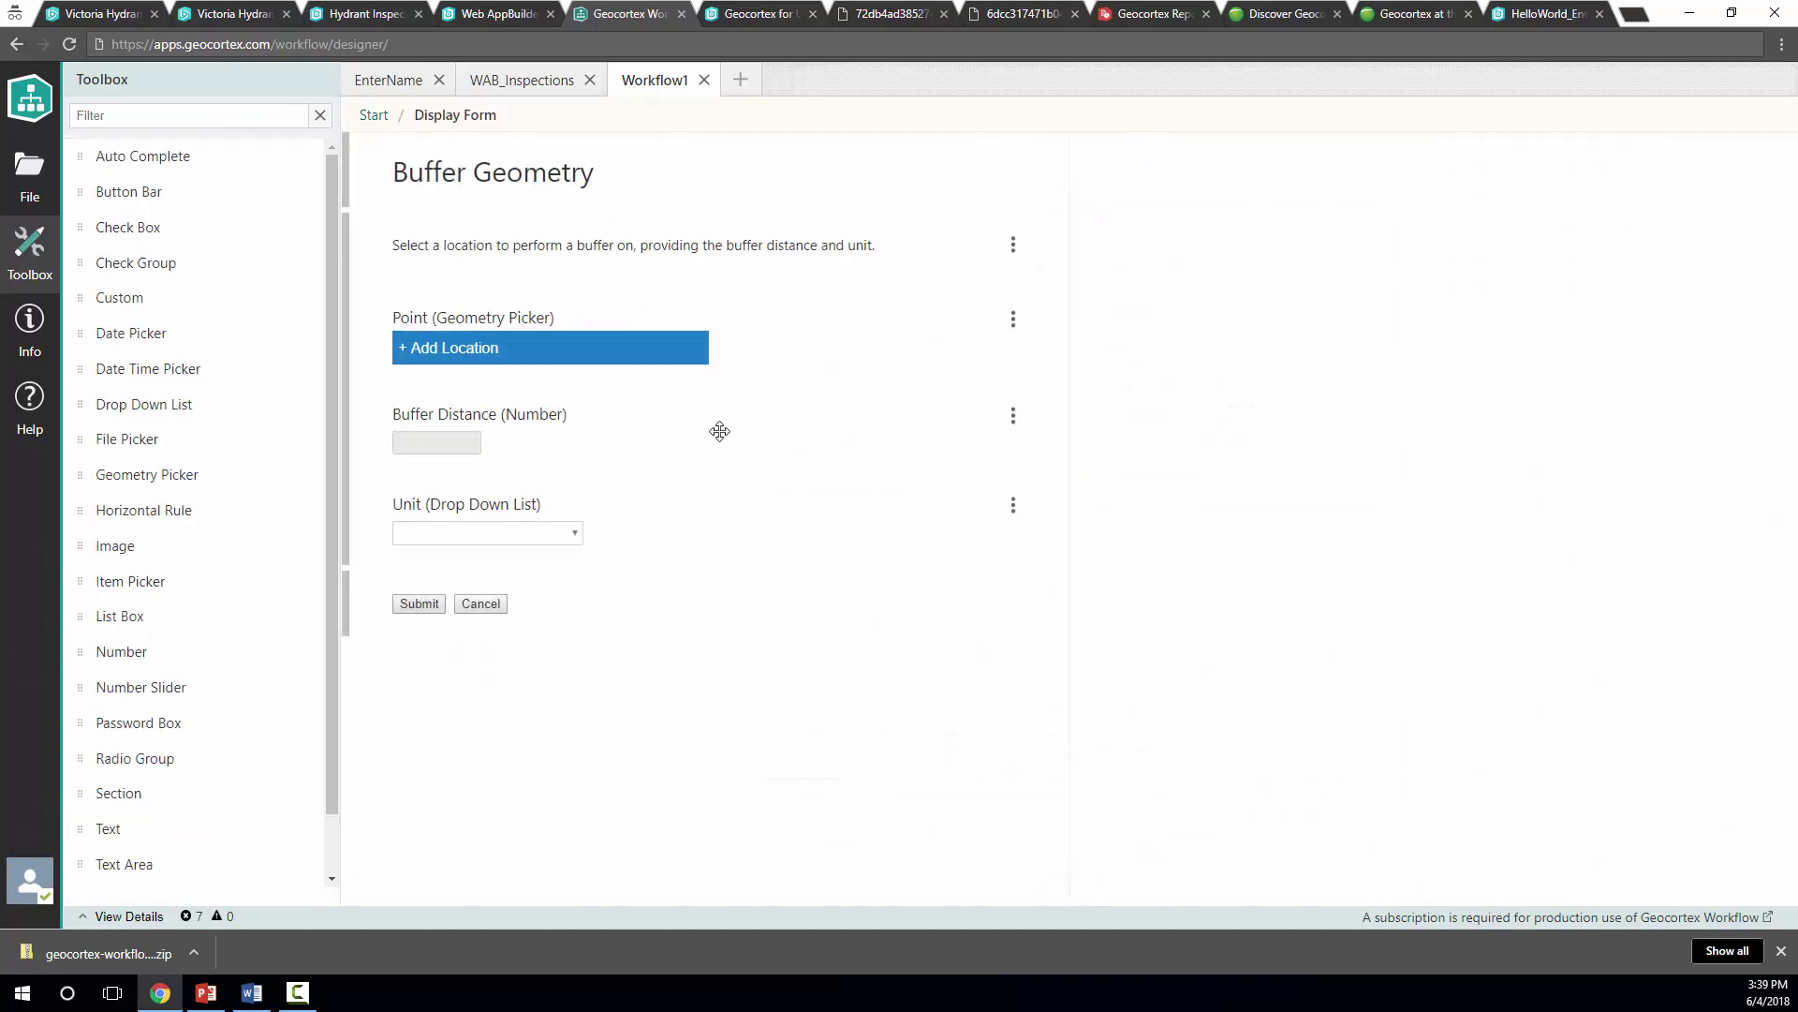
click(375, 116)
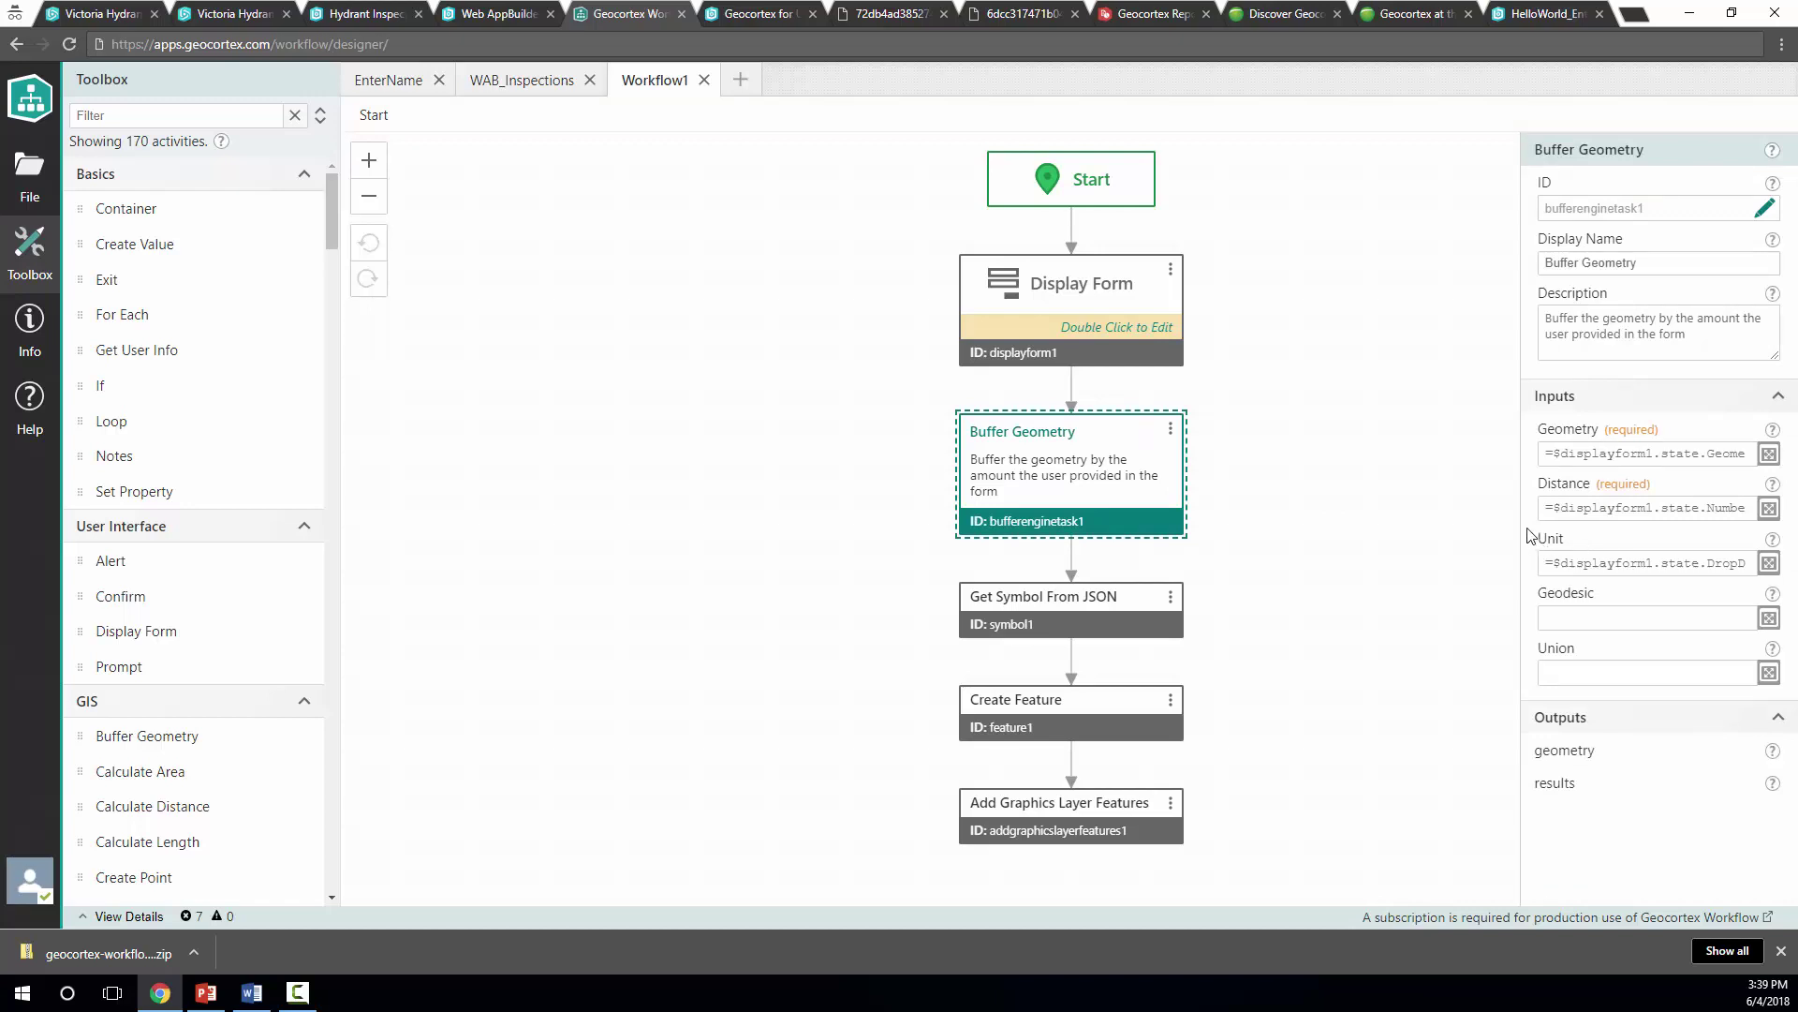
Resume the PowerPoint slide show and advance past the DEMO and Esri partner slides to 'What's next from Geocortex?'
click(210, 995)
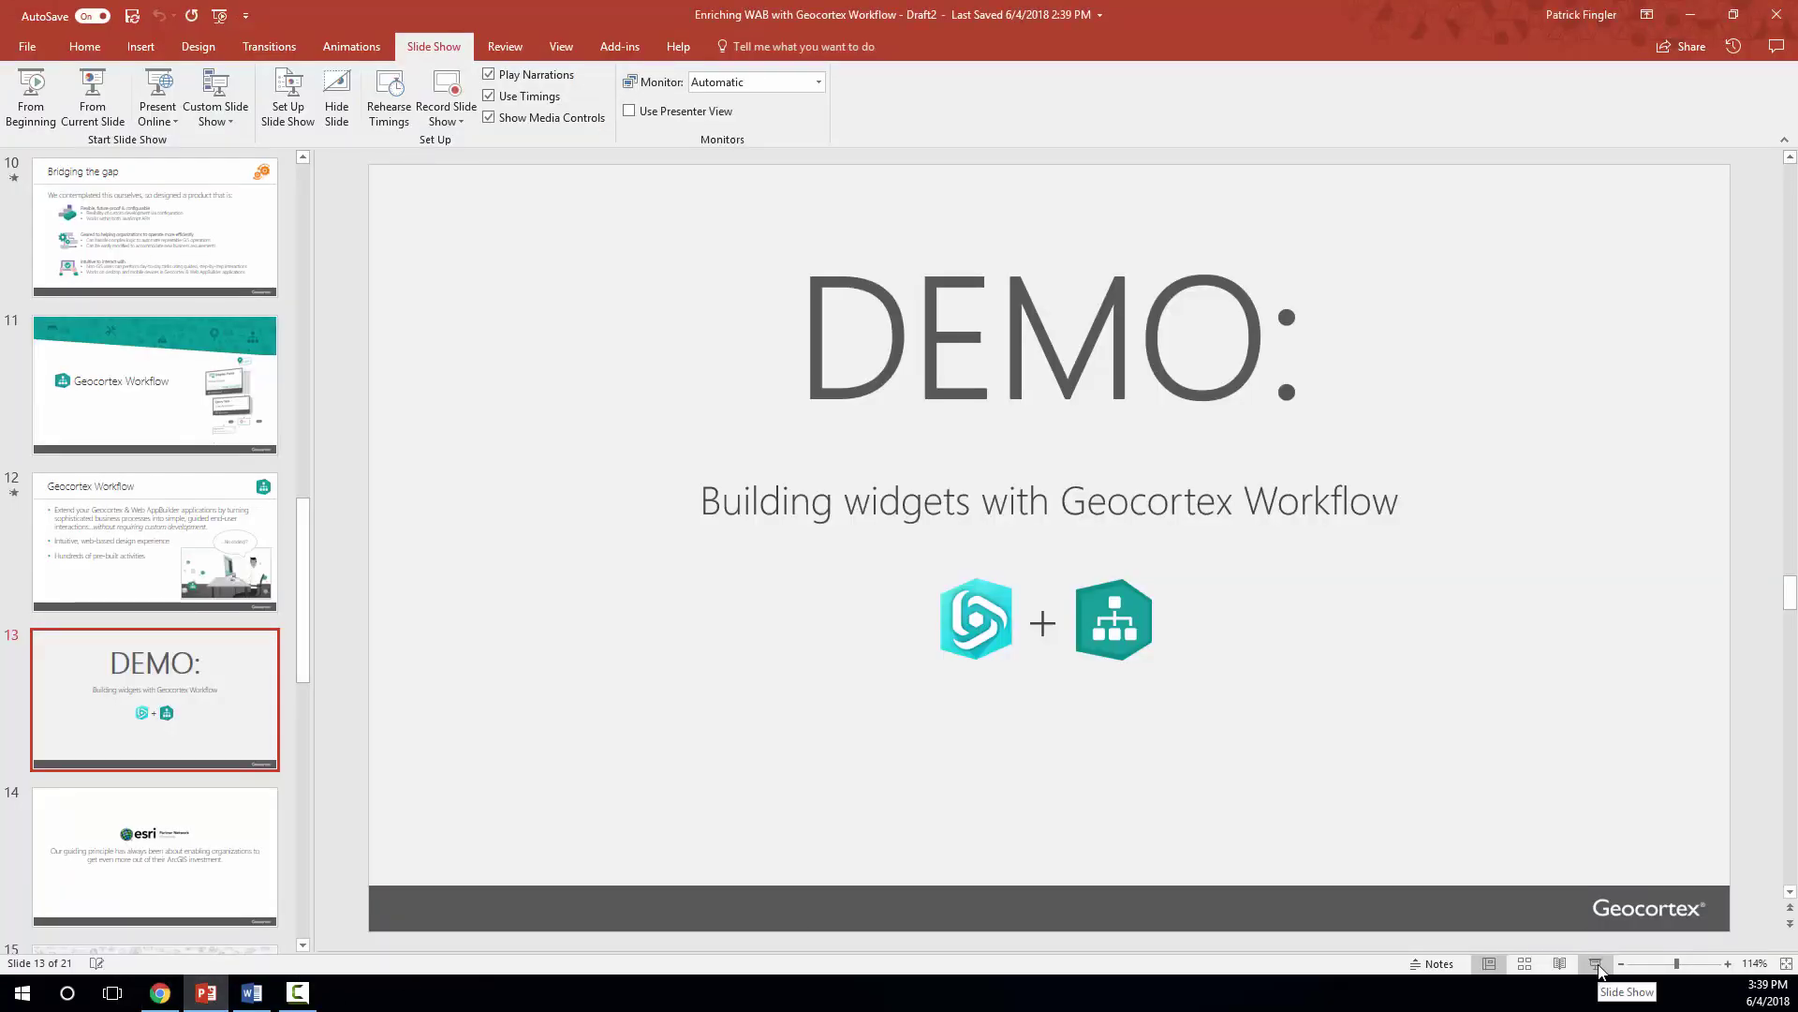
click(1597, 965)
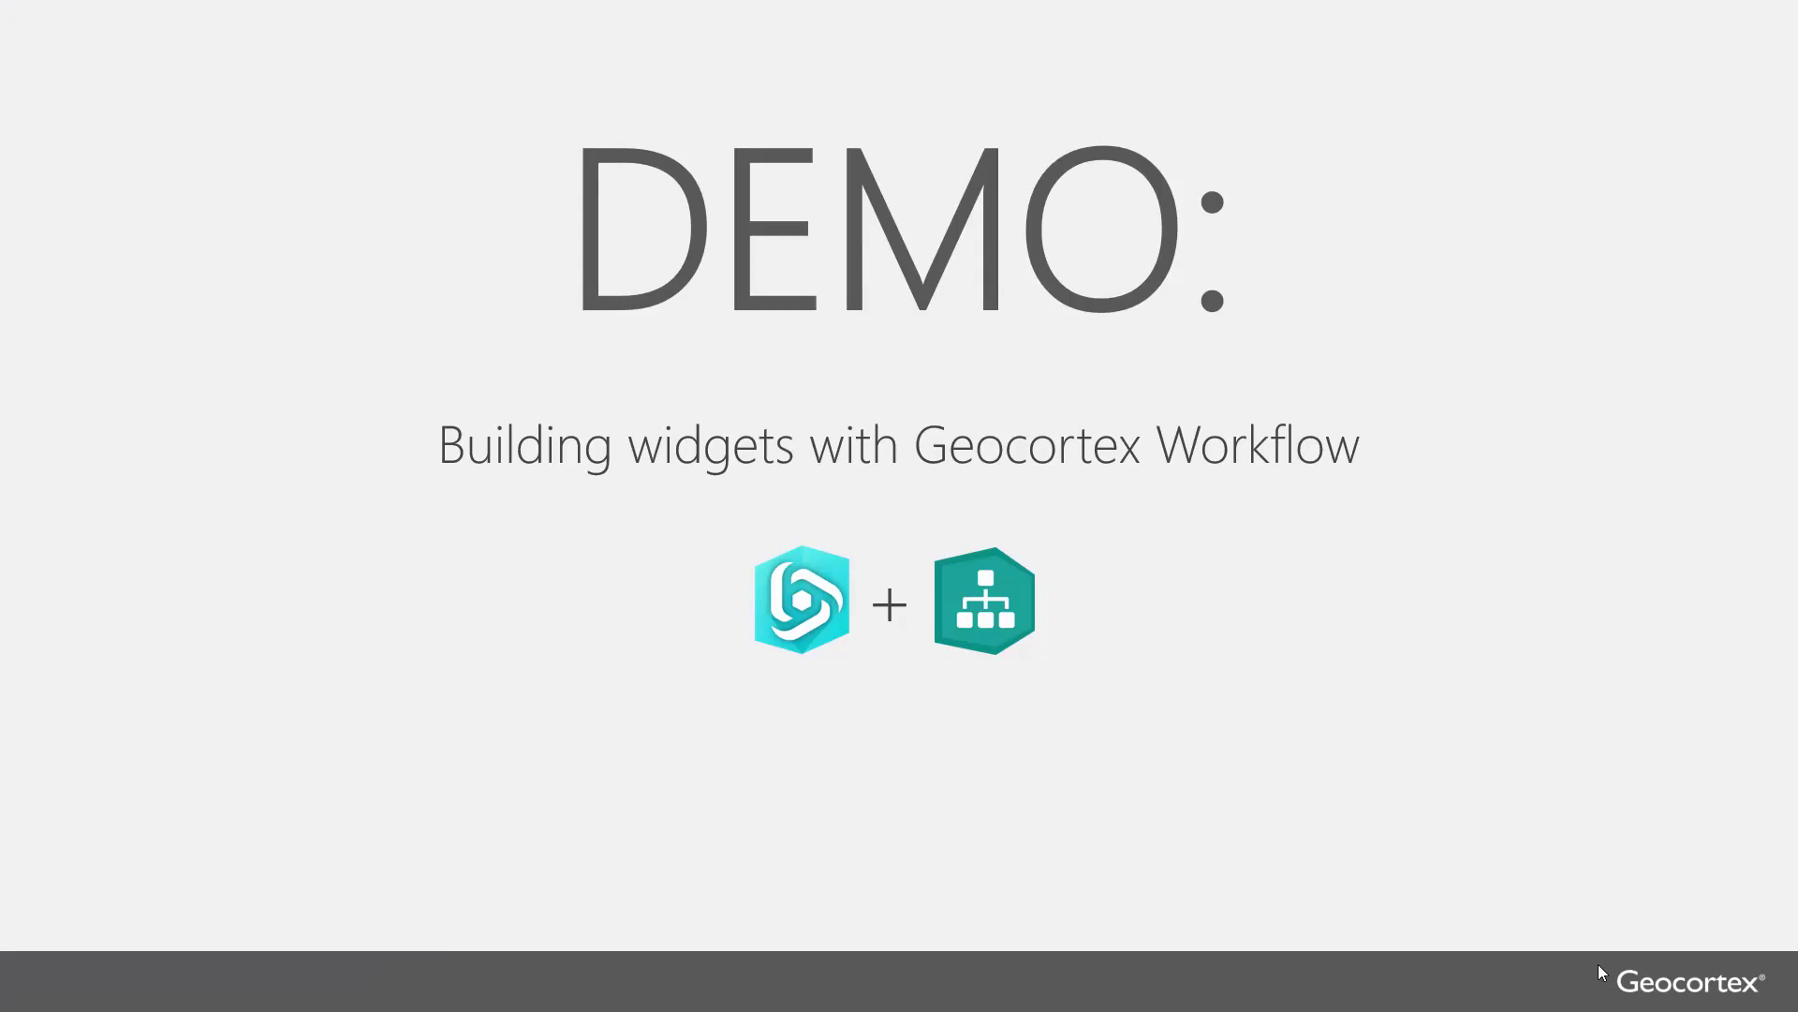
click(1601, 972)
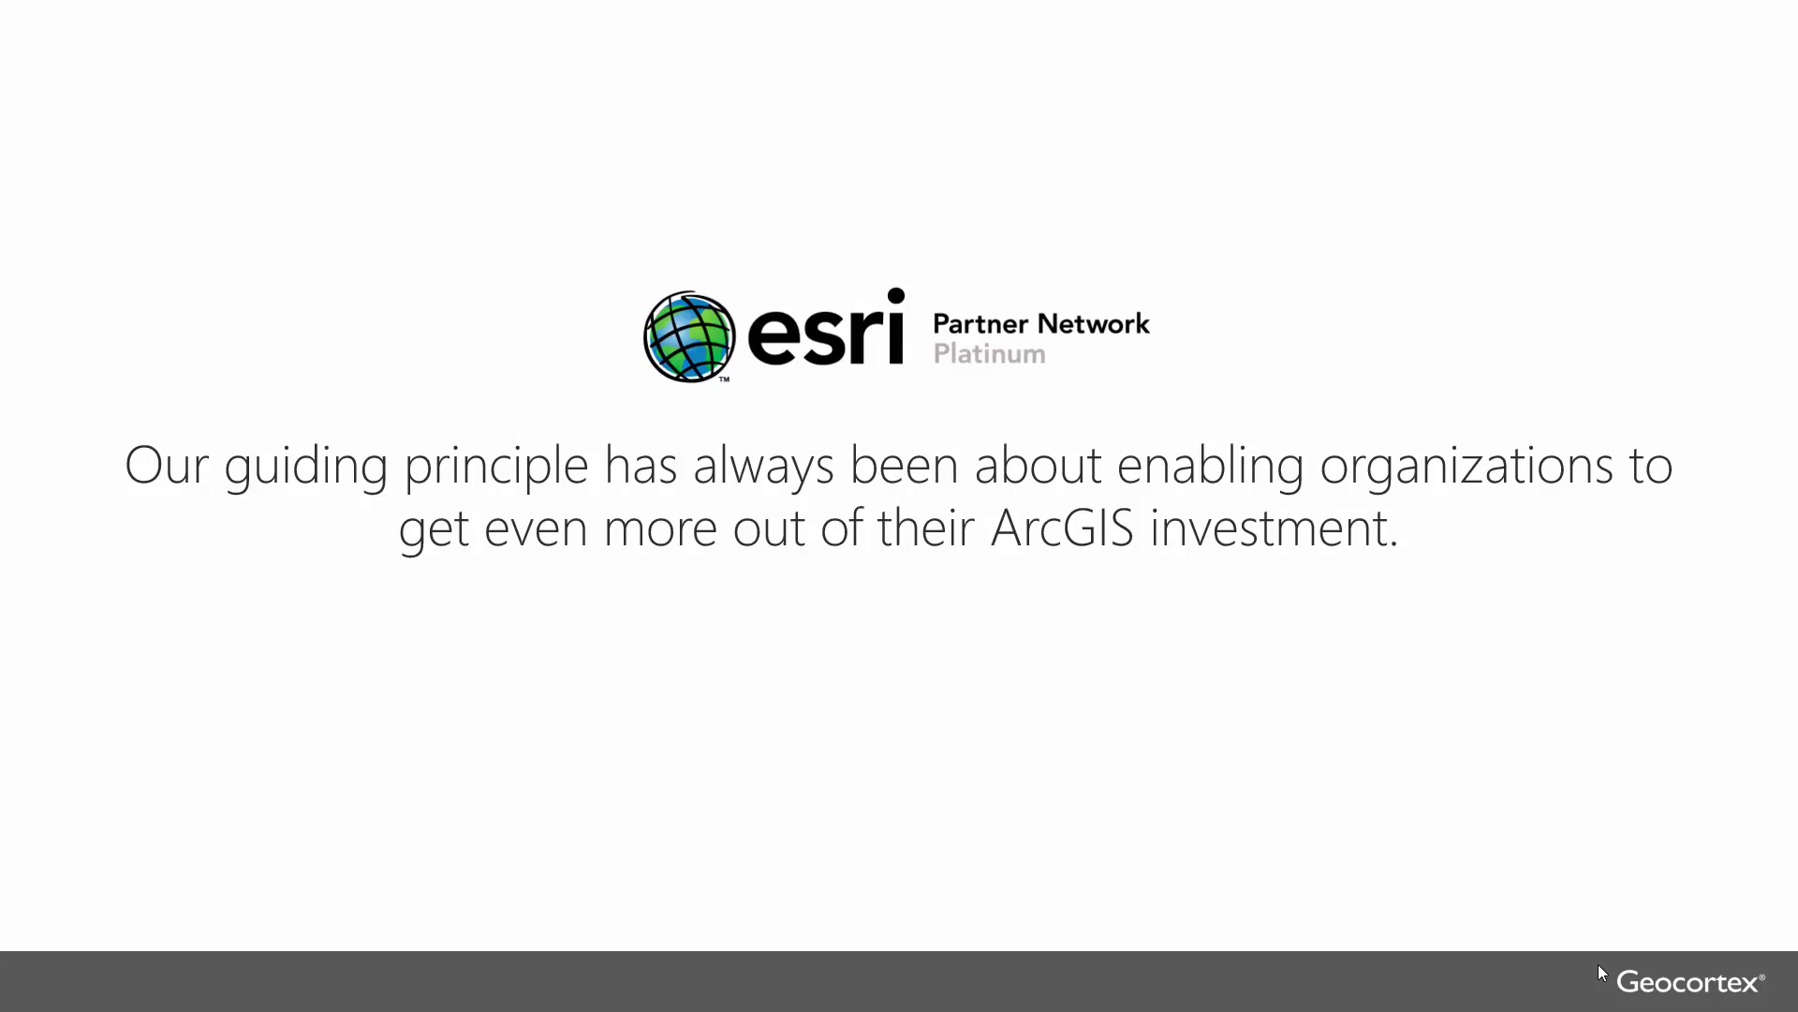
key(Right)
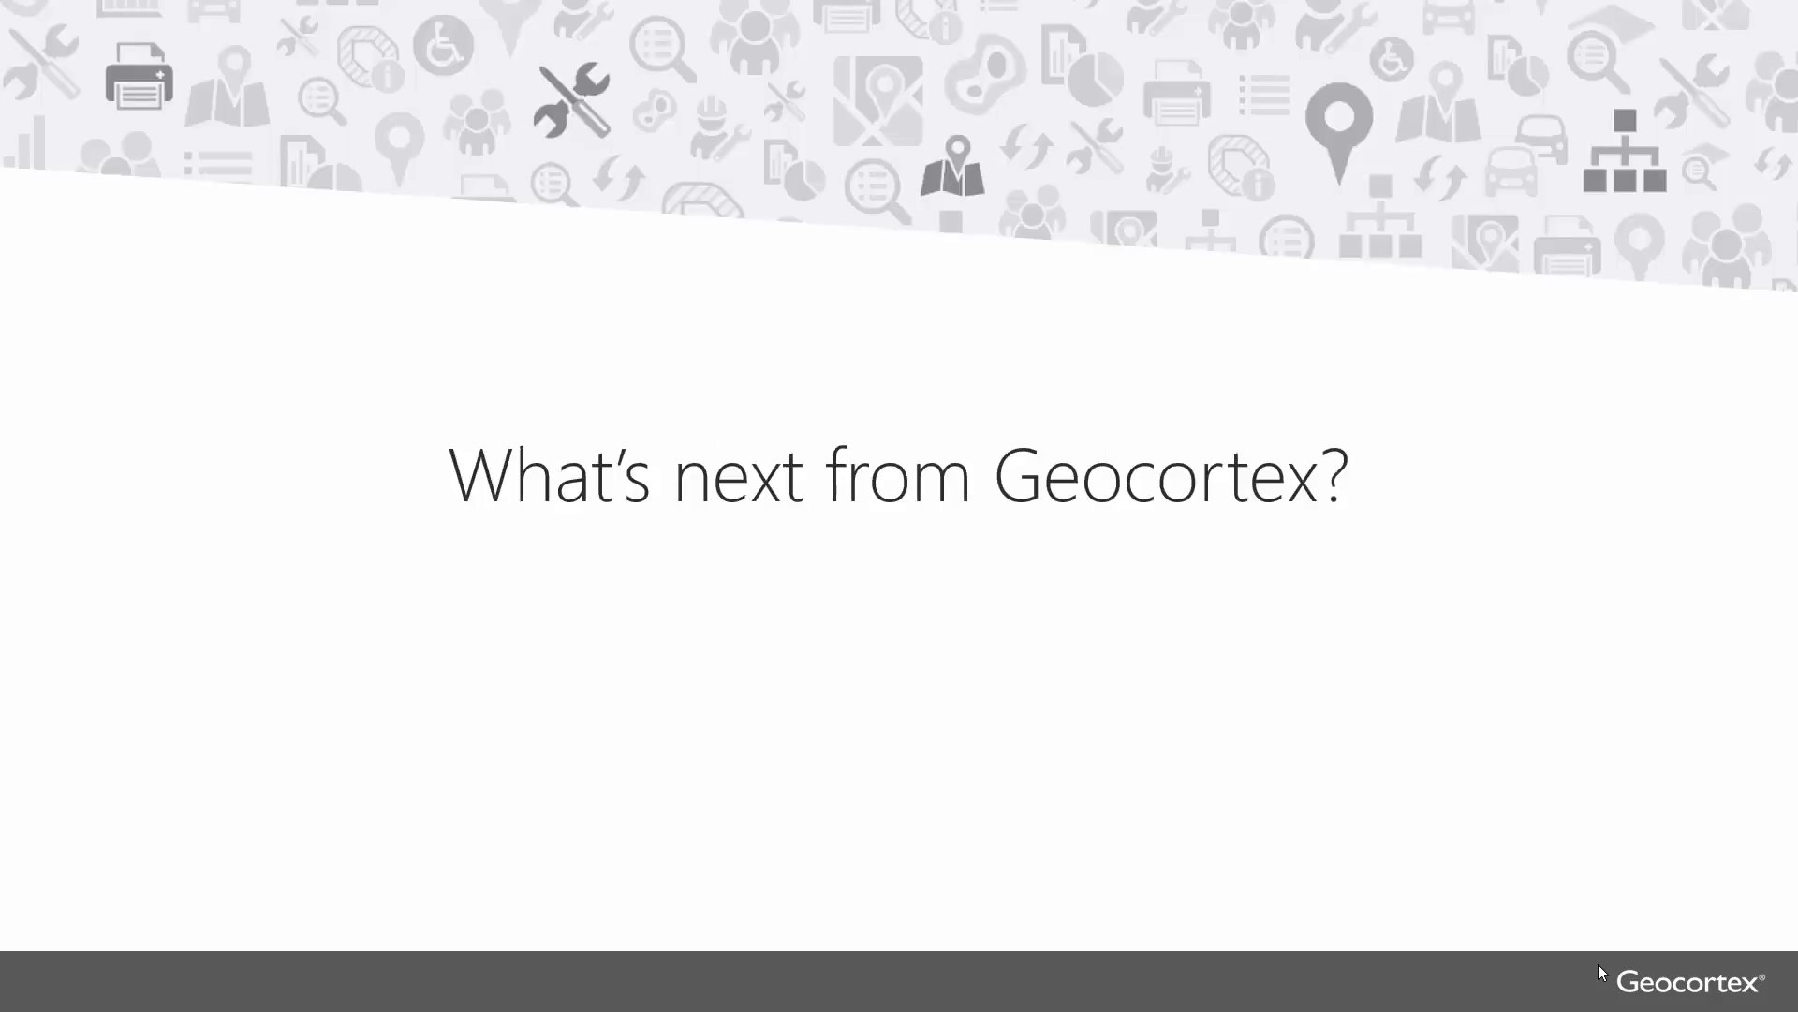